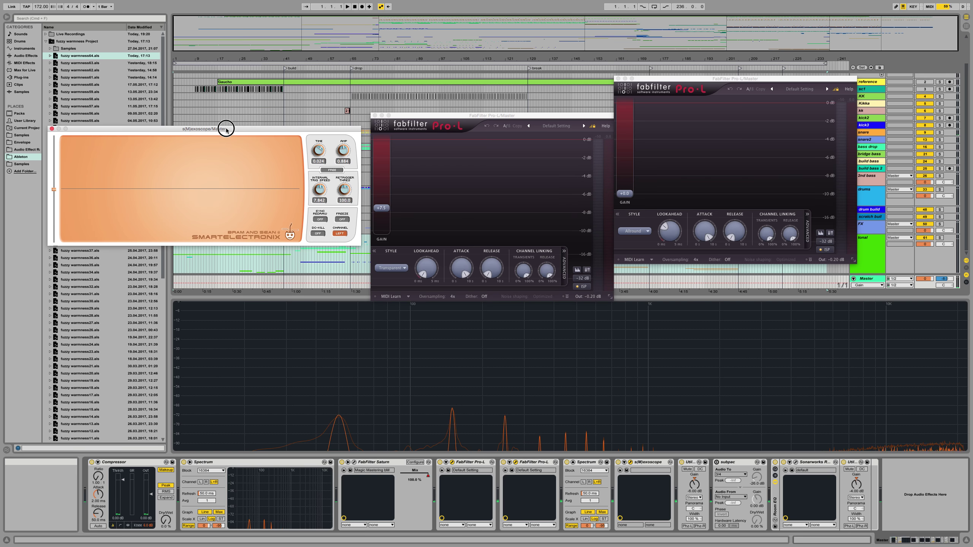
Step: Start playing the arrangement and open the audio device preferences to check the driver and output routing
click(348, 7)
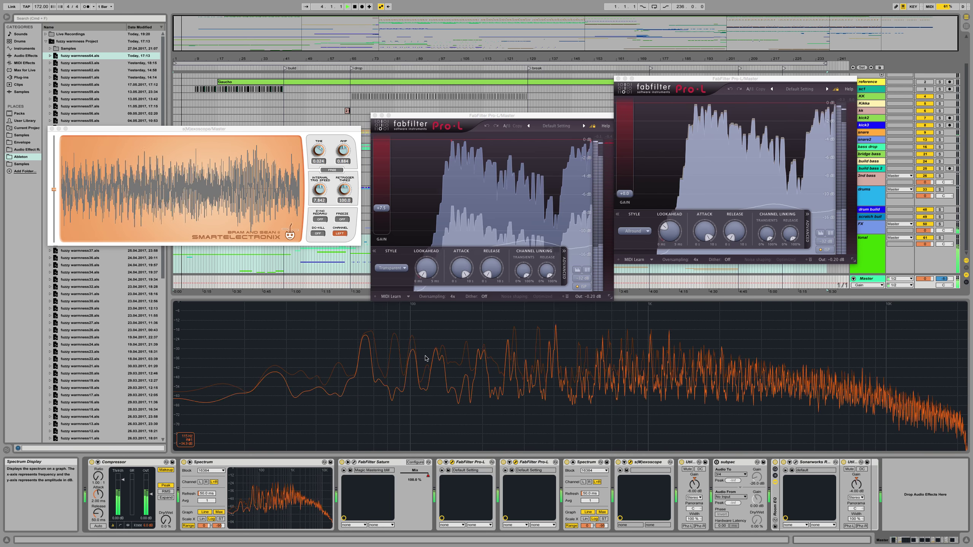
key(super+comma)
click(375, 116)
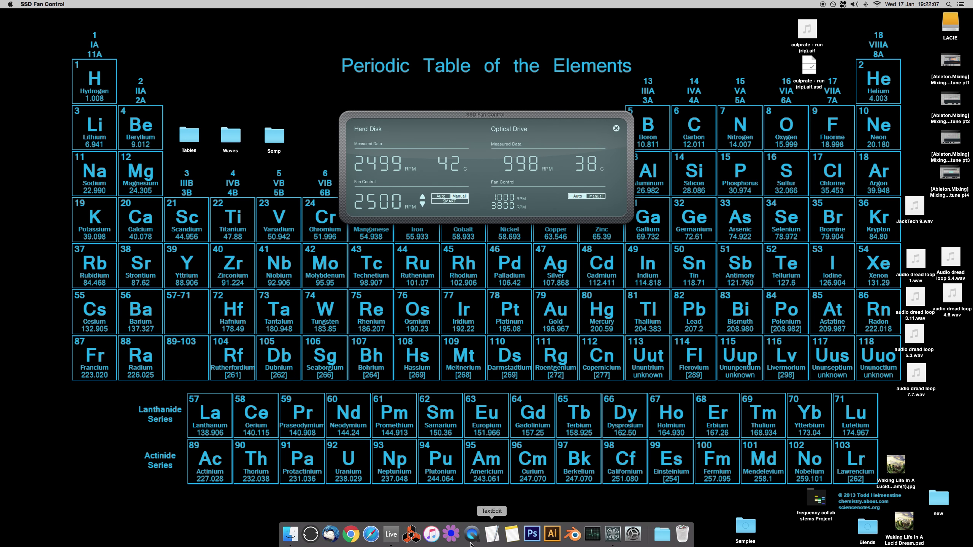
click(451, 534)
key(ctrl+Right)
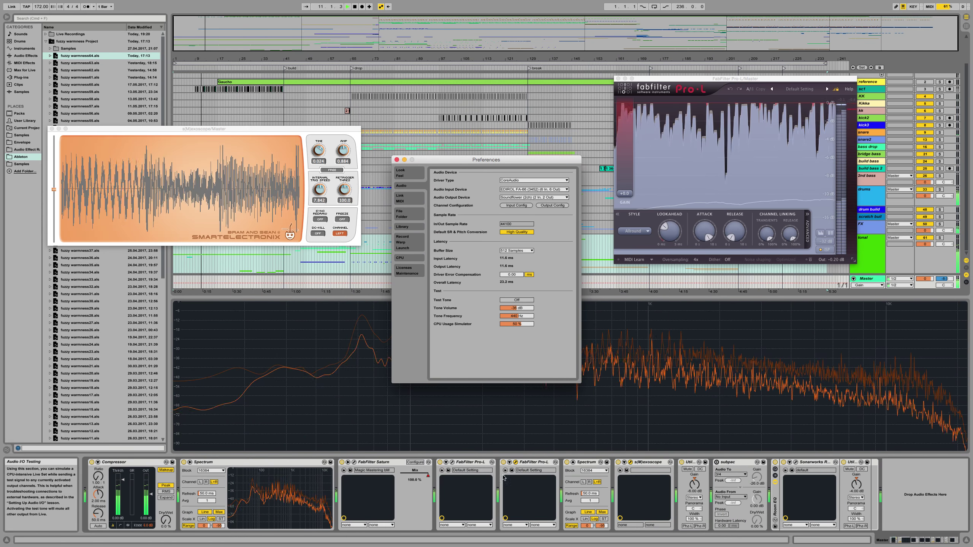
Step: Reopen the plug-in window of the first FabFilter Pro-L on the Master track
click(452, 464)
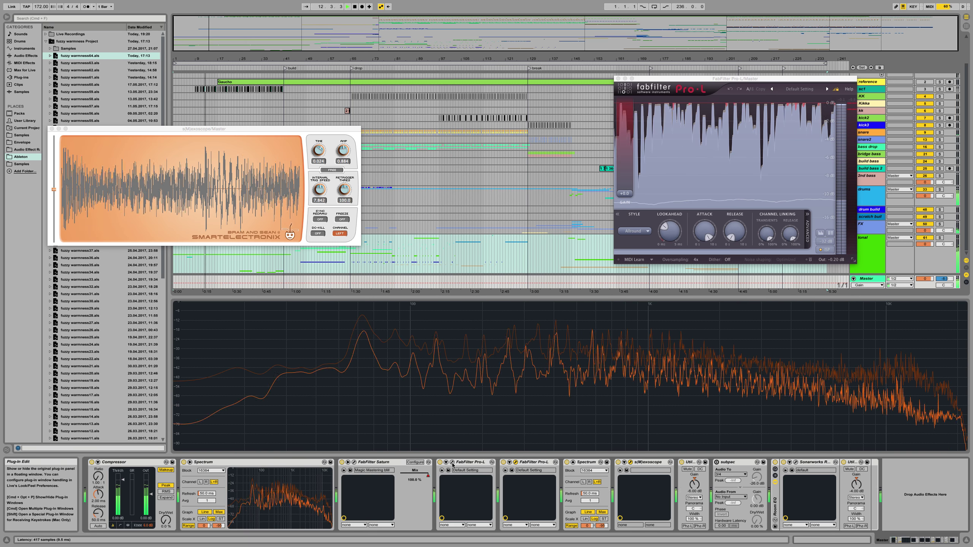
click(453, 463)
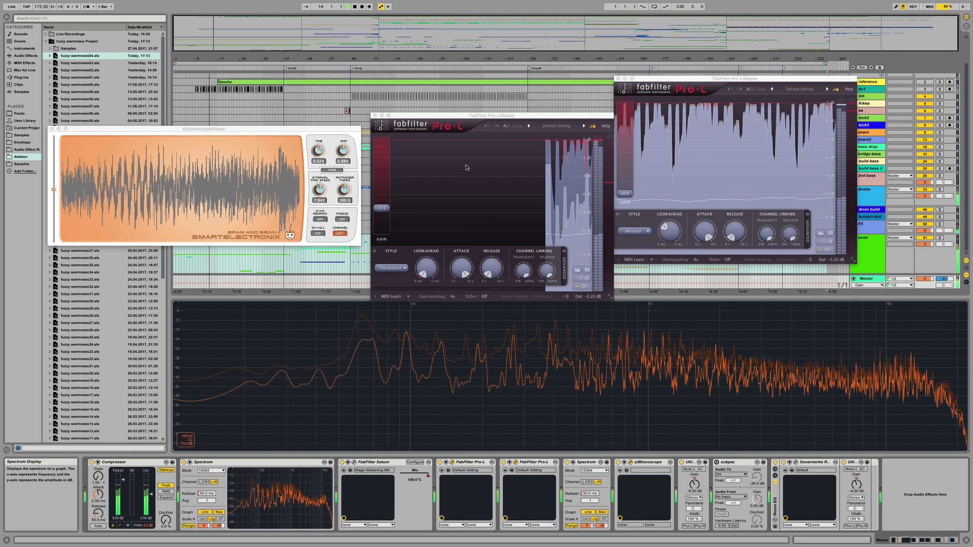
key(ctrl+Up)
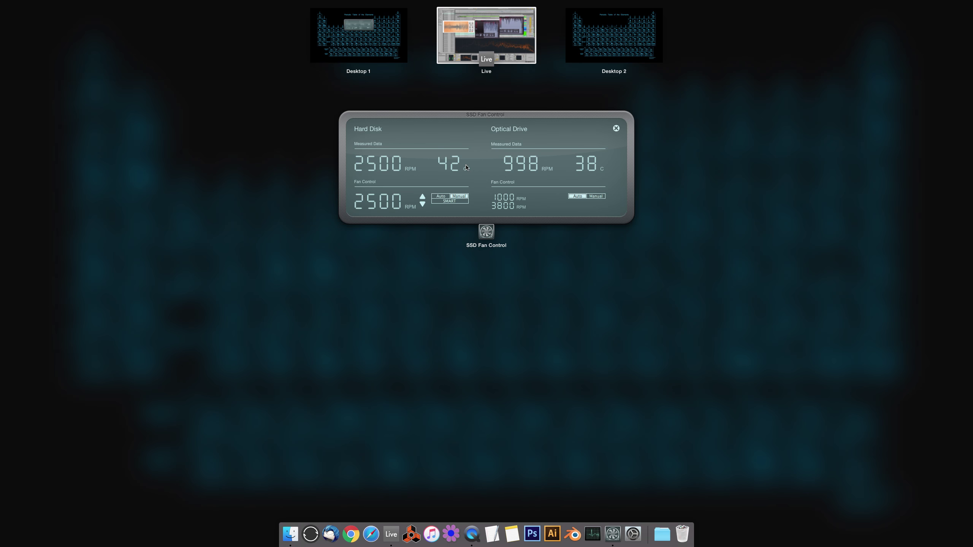
key(ctrl+Up)
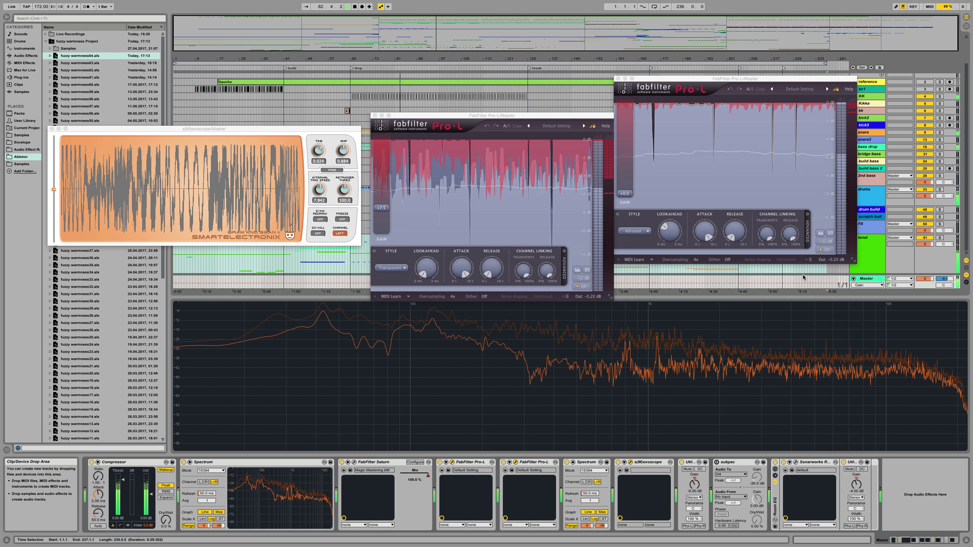
Step: Unfold the drums group and split the long percs clip at bar 97
click(868, 200)
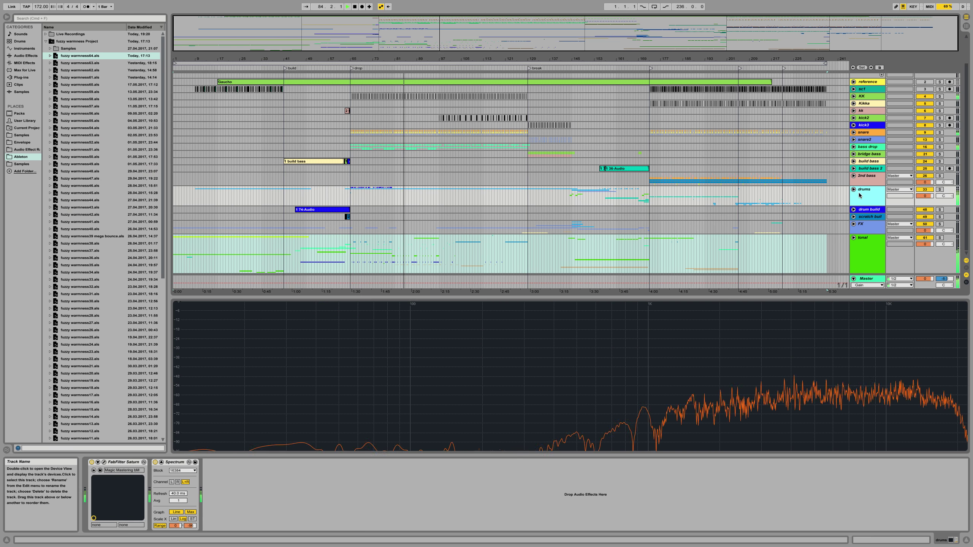
click(853, 189)
scroll(359, 209, down, 4)
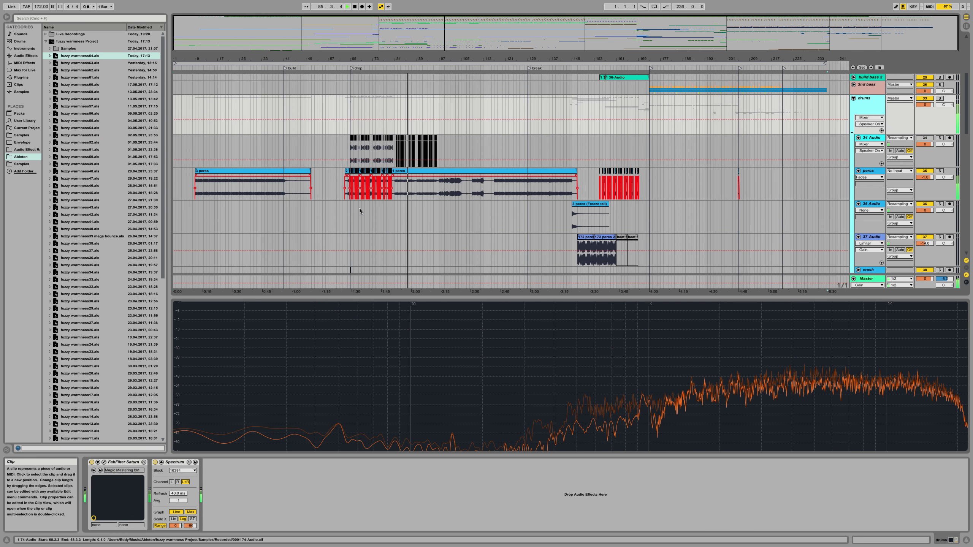
click(442, 188)
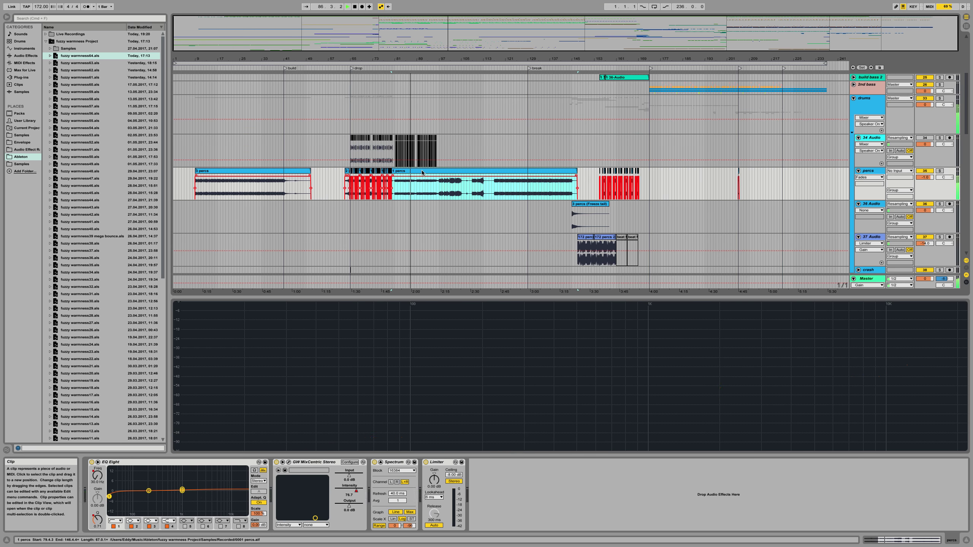
shift+click(438, 188)
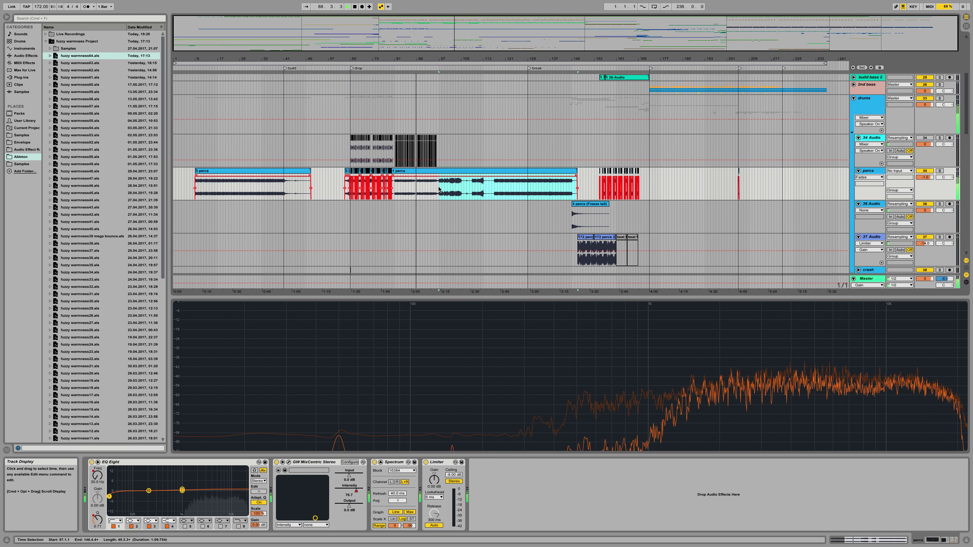
key(super+e)
Step: Set the gain of the percs clip ending at bar 97 to -3 dB and fold the drums group
double_click(431, 172)
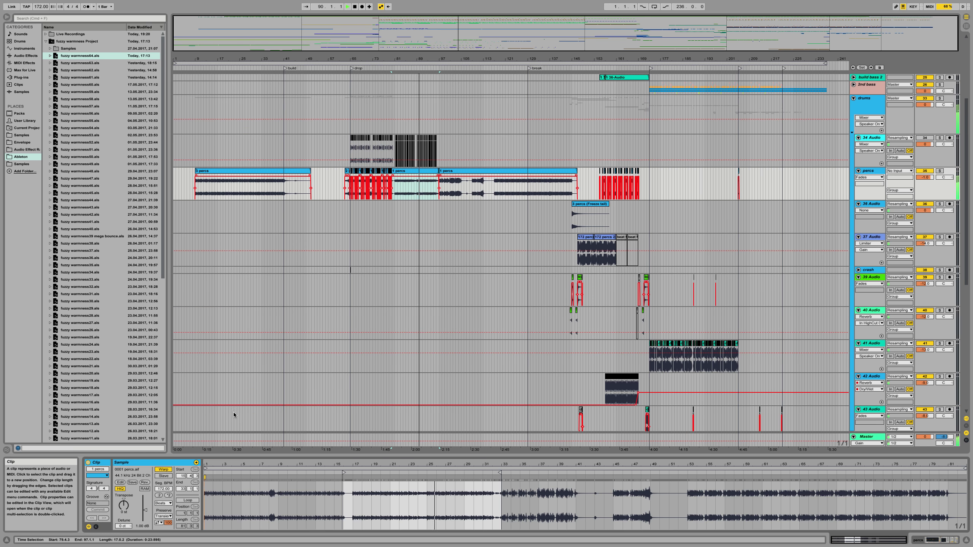
text(-3)
key(Return)
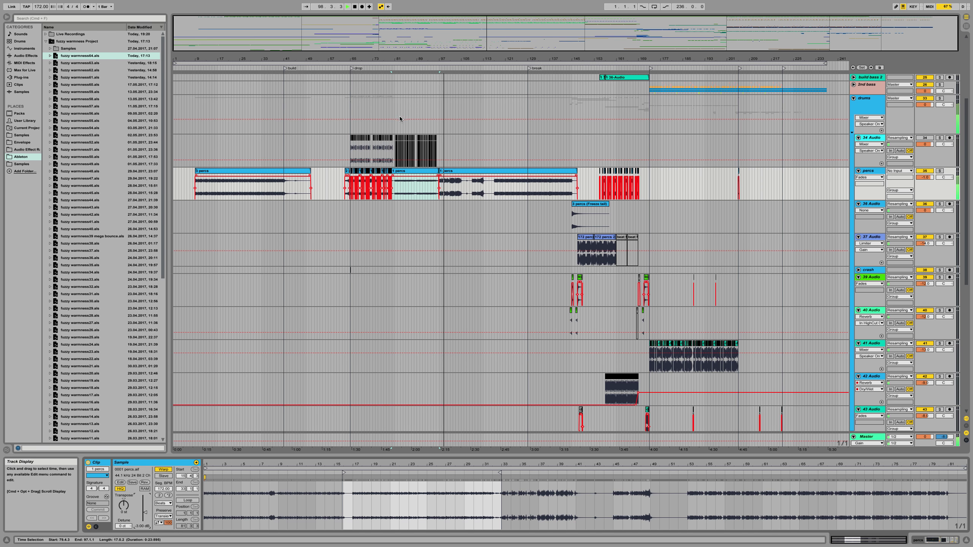
scroll(479, 145, up, 5)
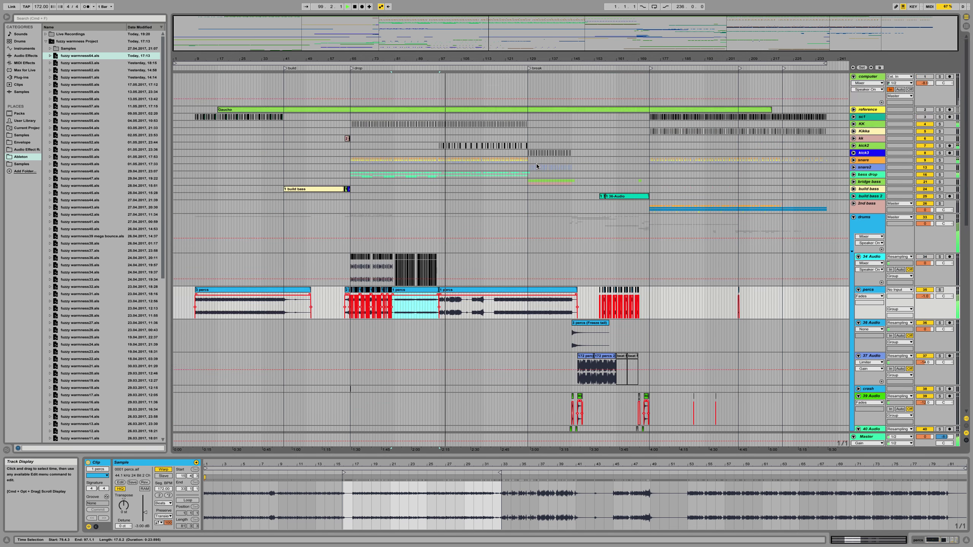
click(854, 218)
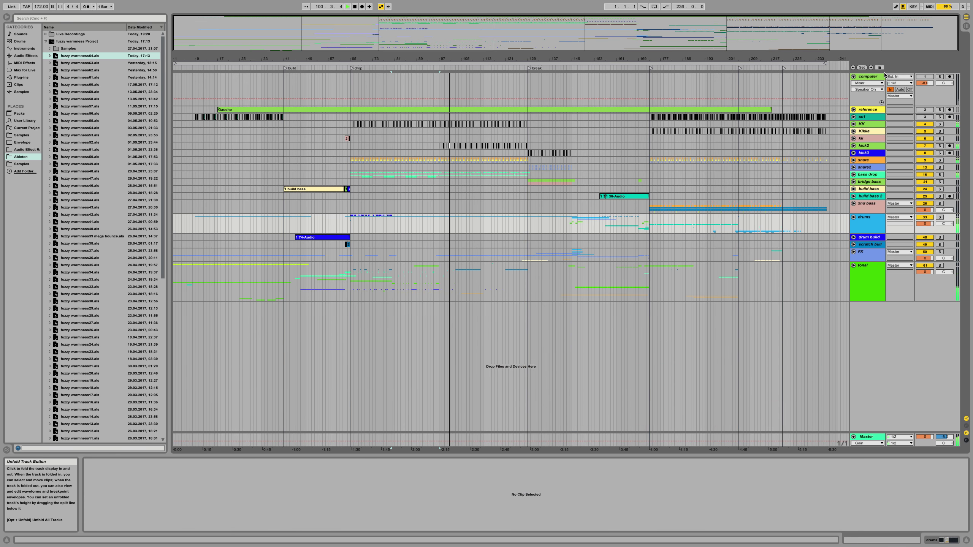
Step: Try lowering the GW MixCentric Stereo Intensity in the snare group's device chain to 43.8
click(853, 160)
click(853, 160)
double_click(862, 161)
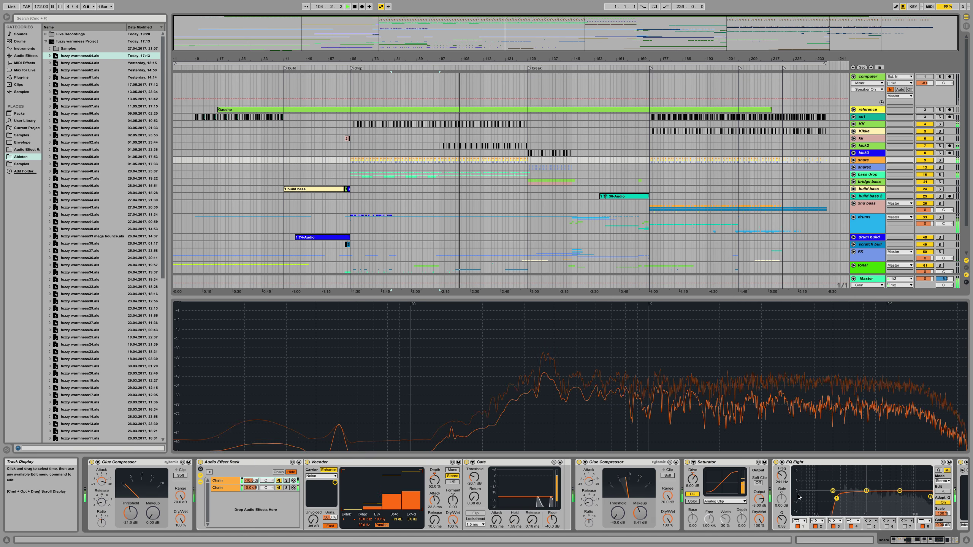
scroll(799, 496, right, 5)
drag(809, 492, 817, 491)
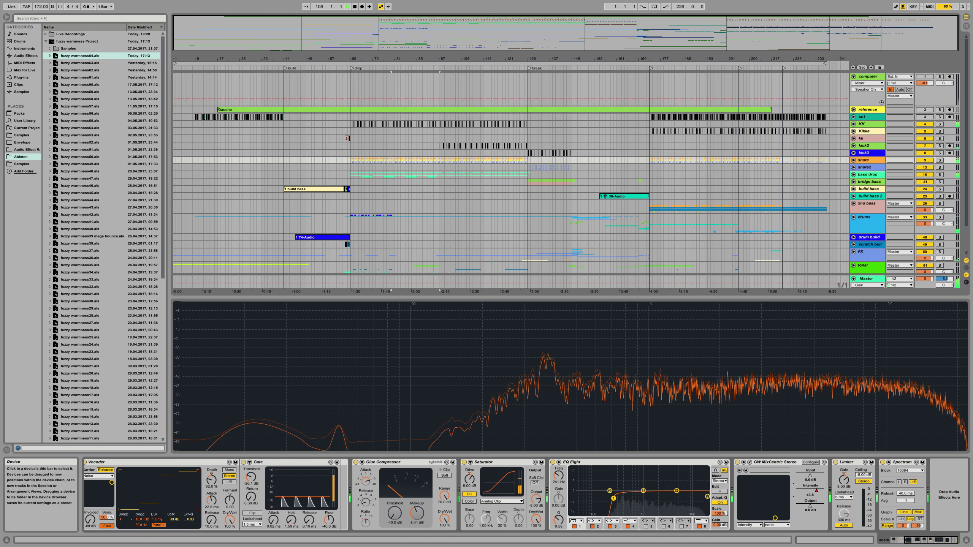
Step: Re-enable automation and lower the snare group's GW MixCentric Intensity envelope to about 20 before its final ramp, then fold the group
click(853, 160)
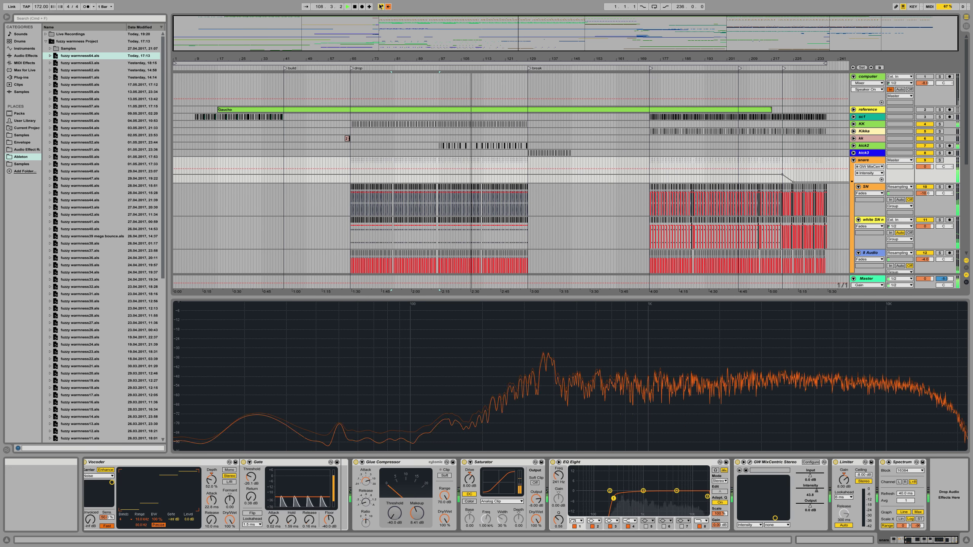
click(389, 7)
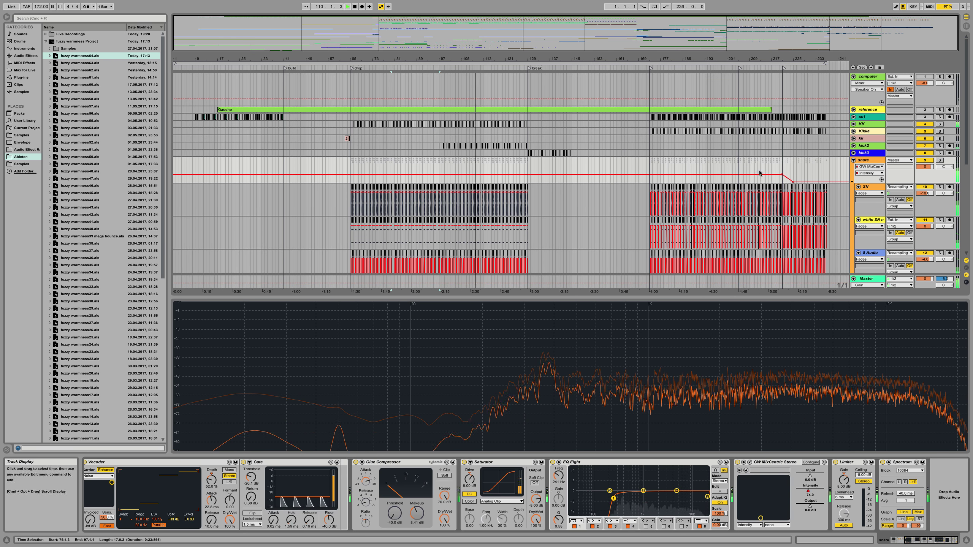
drag(782, 176, 782, 183)
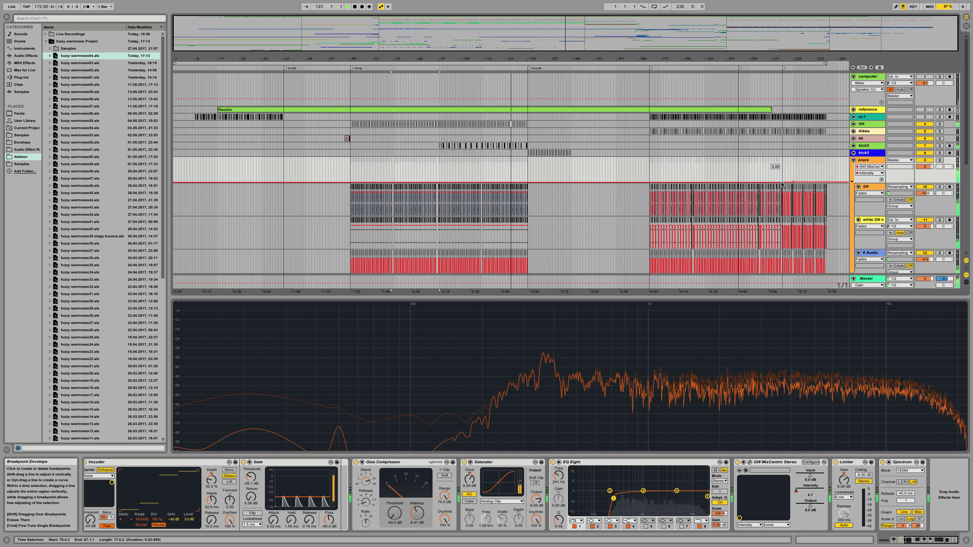
drag(784, 182, 785, 179)
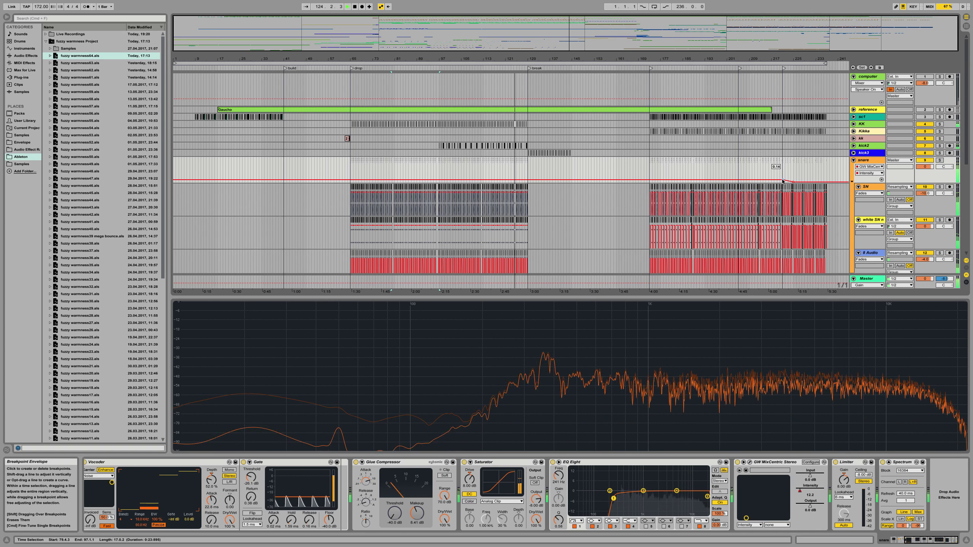
drag(783, 181, 782, 179)
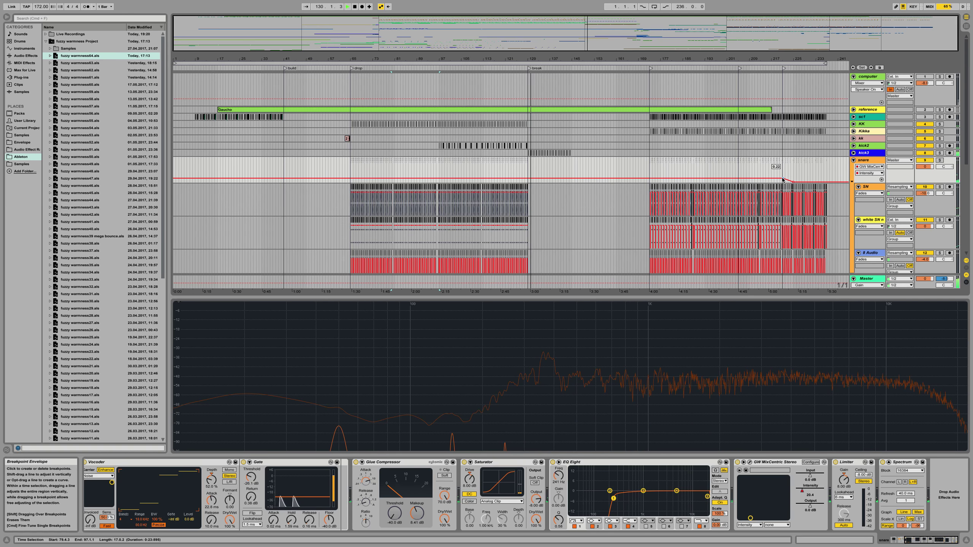
click(853, 160)
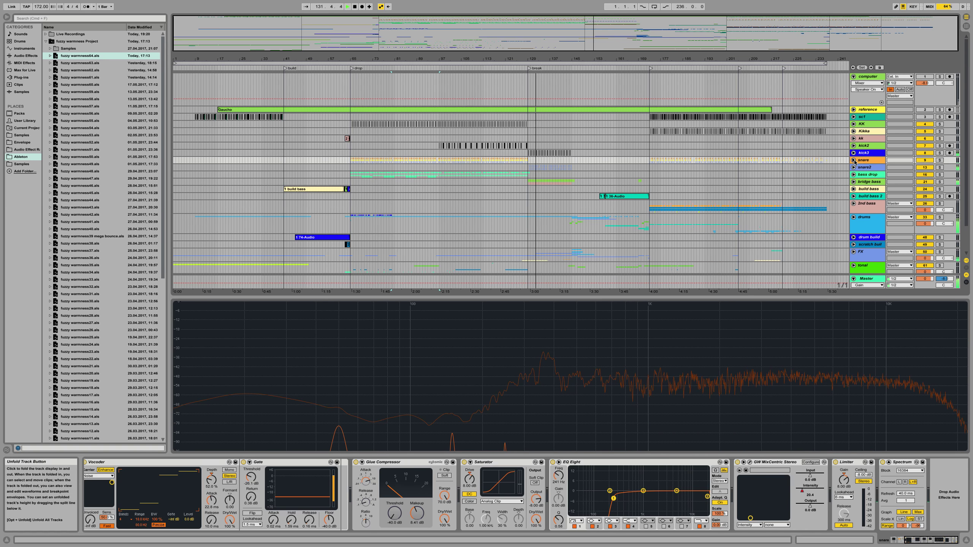
Step: Solo the snare2 group briefly and examine its clips at the start of the break section
click(940, 168)
click(940, 168)
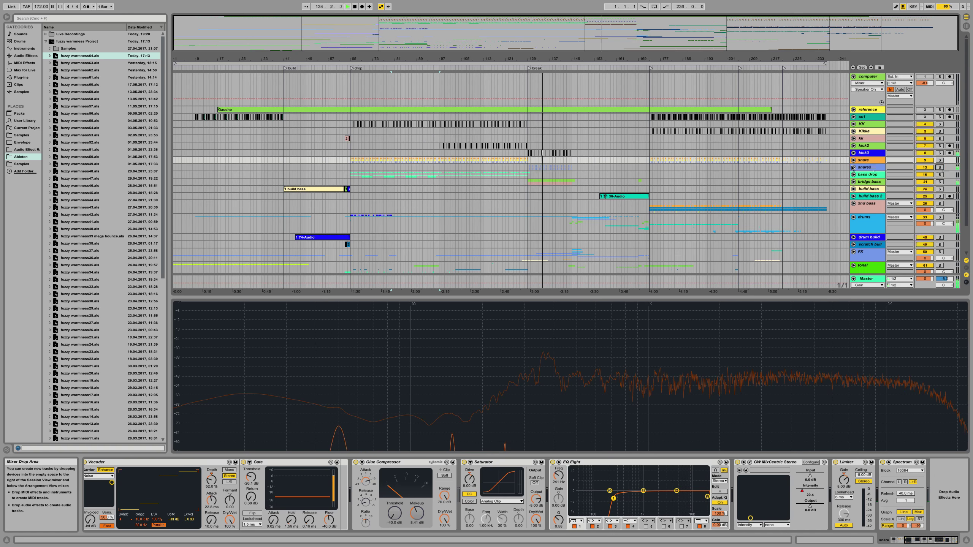
click(854, 168)
mouse_move(539, 57)
mouse_down()
mouse_move(539, 117)
mouse_move(523, 105)
mouse_move(523, 61)
mouse_up()
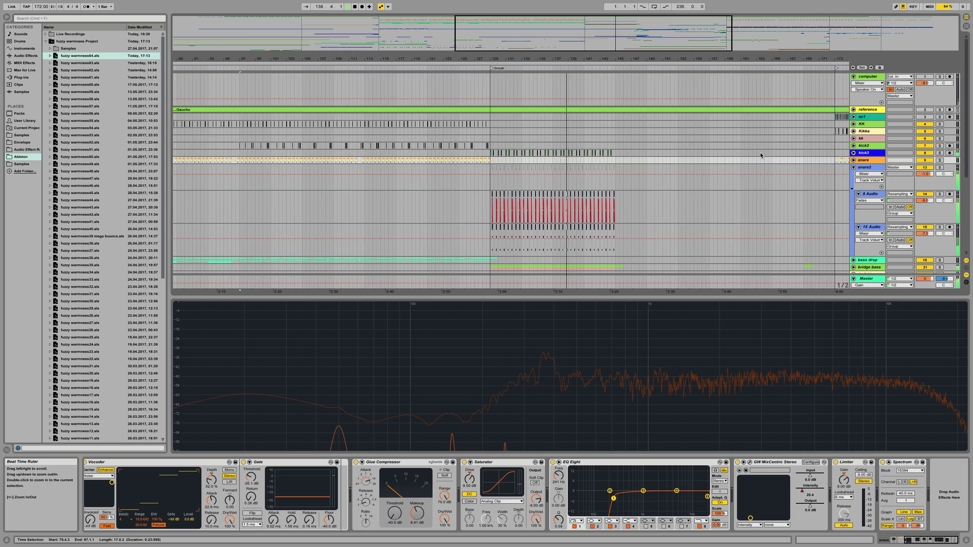
click(855, 167)
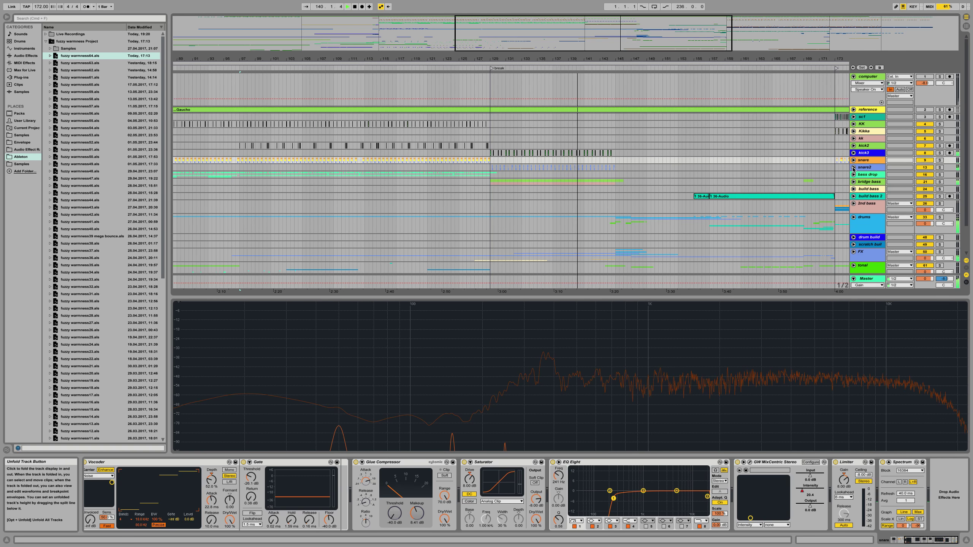
mouse_move(532, 64)
mouse_down()
mouse_move(492, 61)
mouse_move(486, 42)
mouse_move(542, 66)
mouse_up()
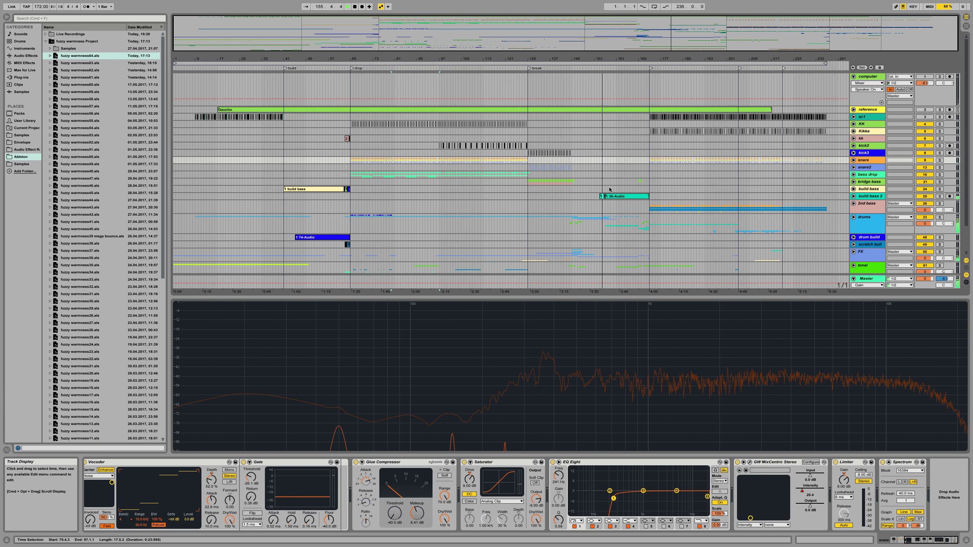
Step: Examine the device chains of the Master and KiK tracks during playback
scroll(610, 189, down, 3)
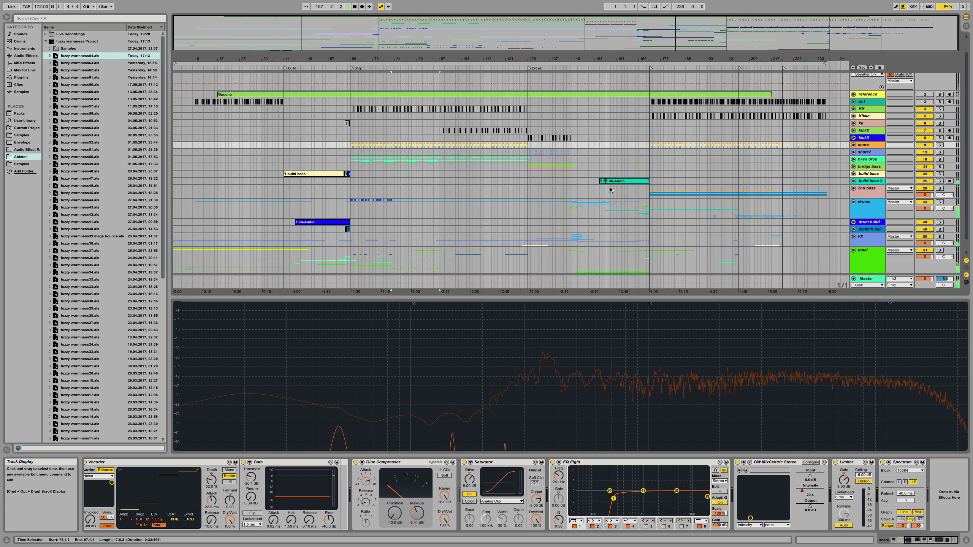
scroll(610, 189, up, 3)
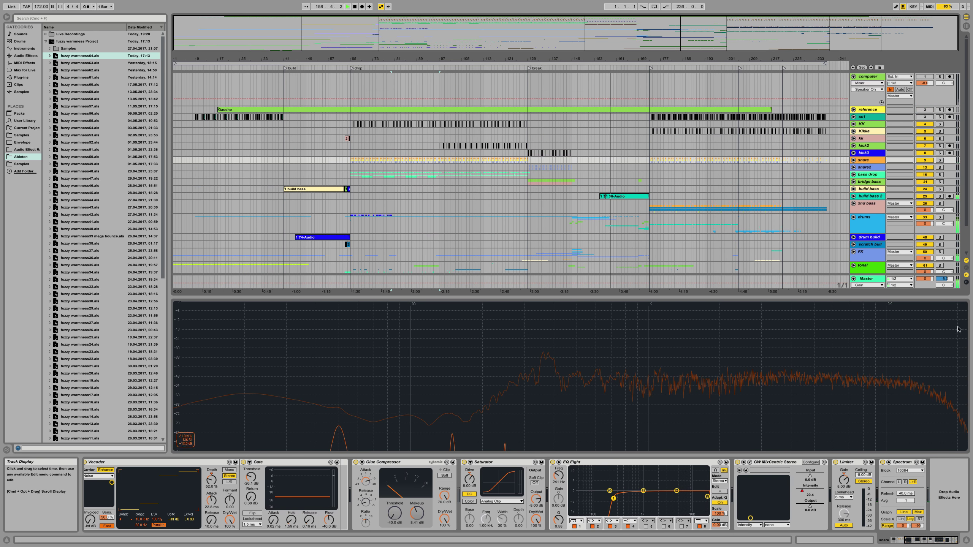
click(866, 279)
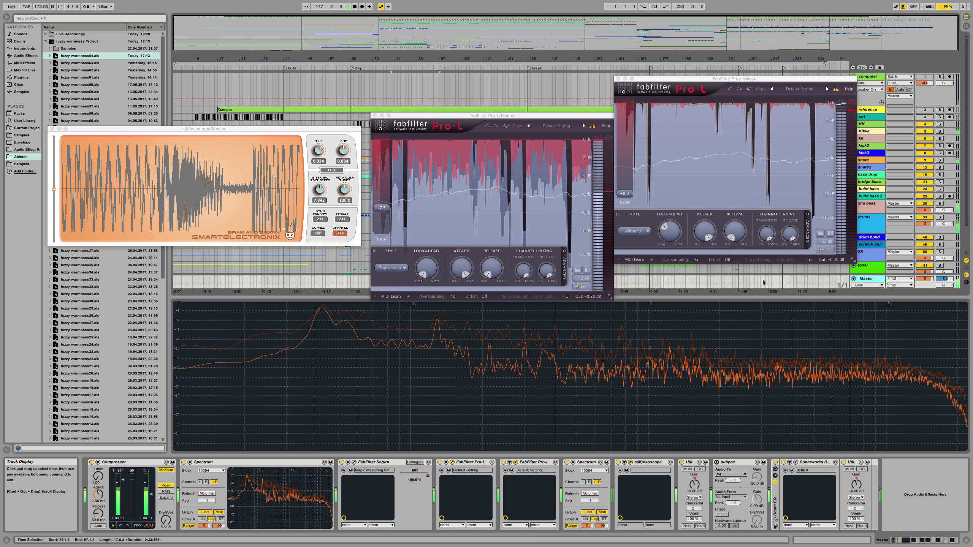
click(867, 125)
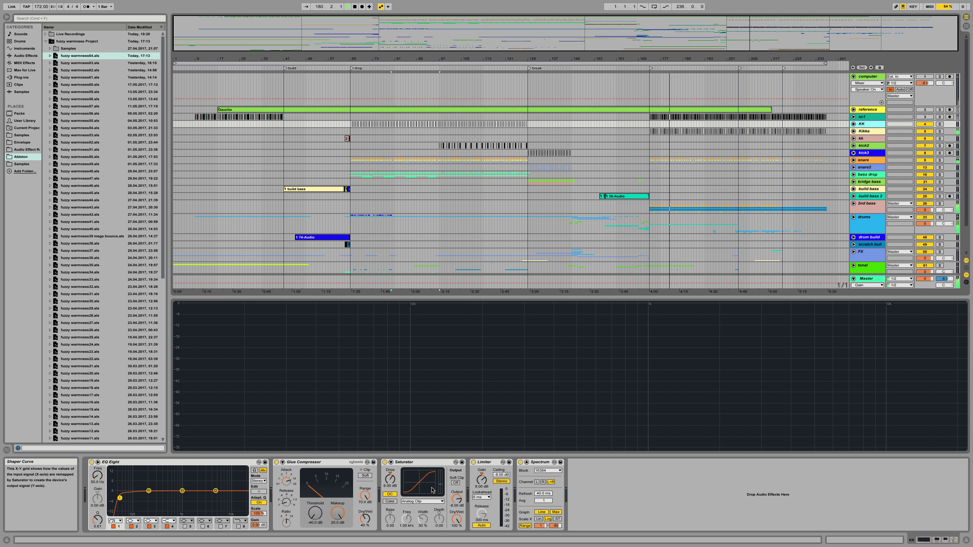
Step: Insert a Saturator before the Limiter on the Kikka track and set its Dry/Wet to about 44%
click(869, 132)
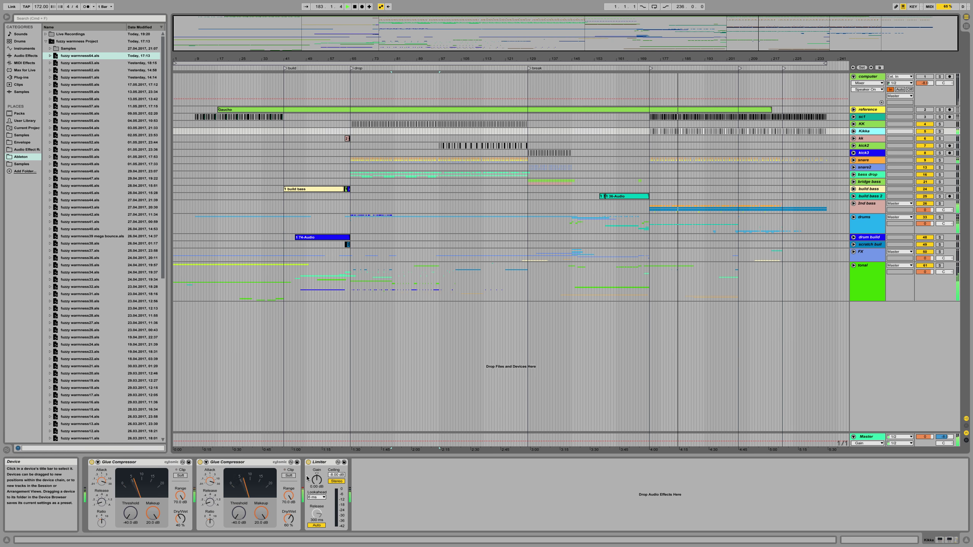
click(25, 56)
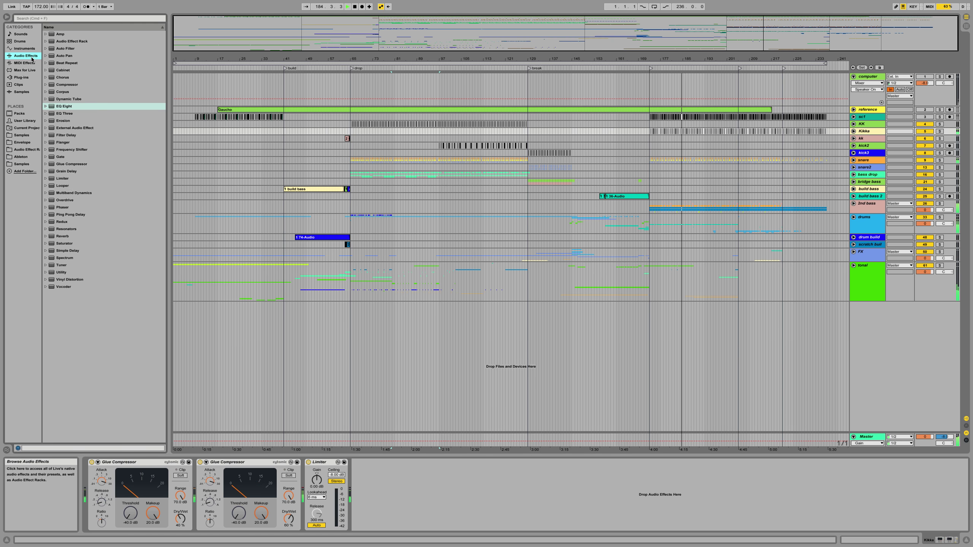
mouse_move(72, 245)
mouse_down()
mouse_move(154, 350)
mouse_move(274, 451)
mouse_move(304, 466)
mouse_move(300, 456)
mouse_up()
mouse_move(377, 511)
mouse_down()
mouse_move(378, 536)
mouse_move(381, 499)
mouse_move(380, 521)
mouse_up()
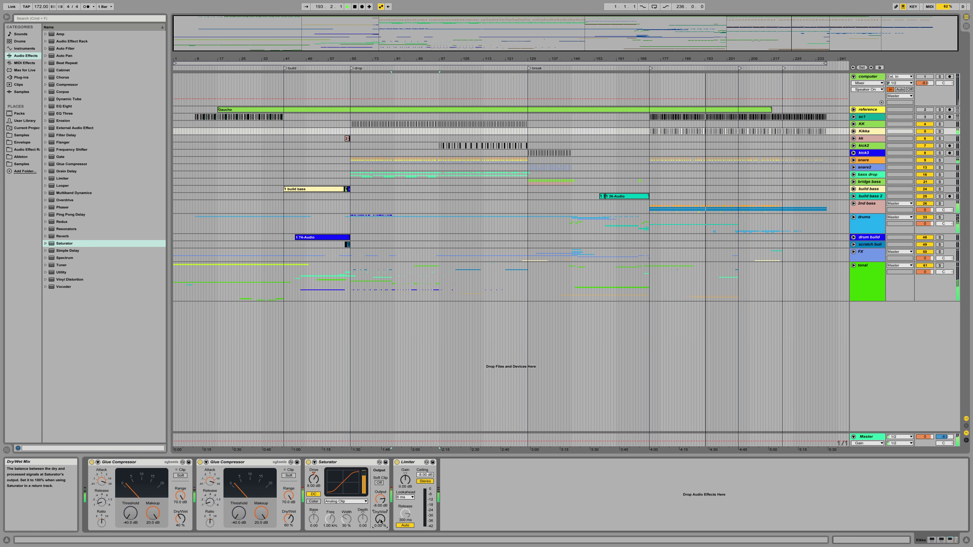
drag(380, 521, 380, 509)
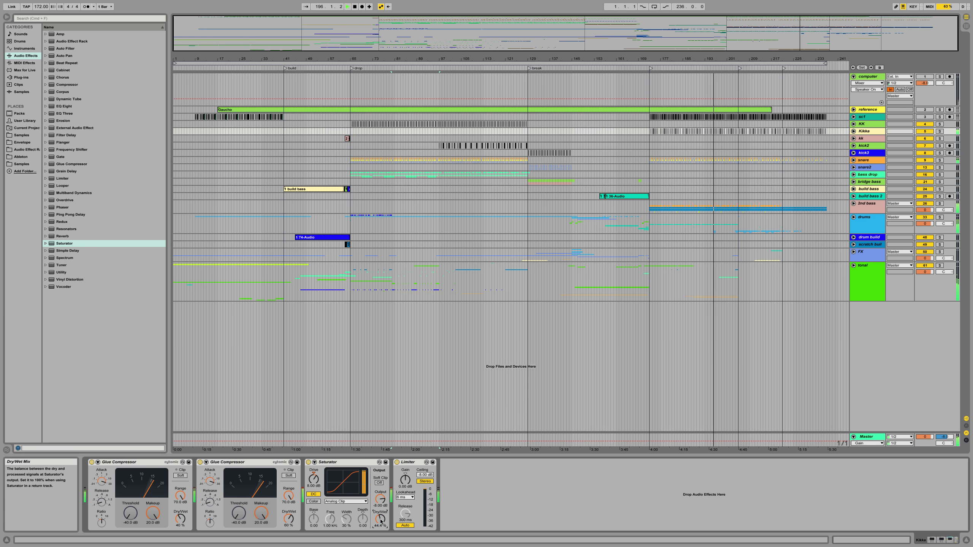
Step: Reset the Drive and Output of the Kikka track's Saturator and raise its Dry/Wet to about 77%
drag(381, 521, 381, 516)
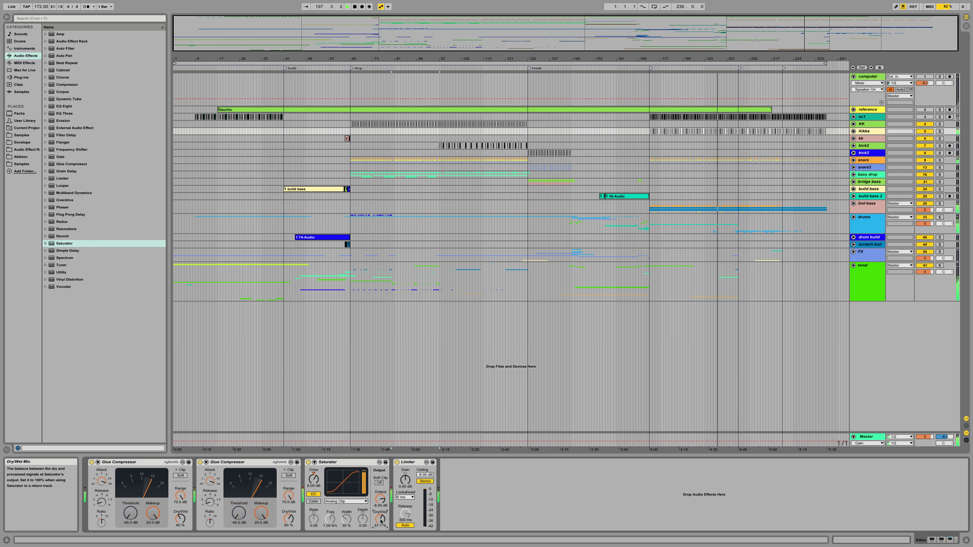
drag(380, 521, 380, 518)
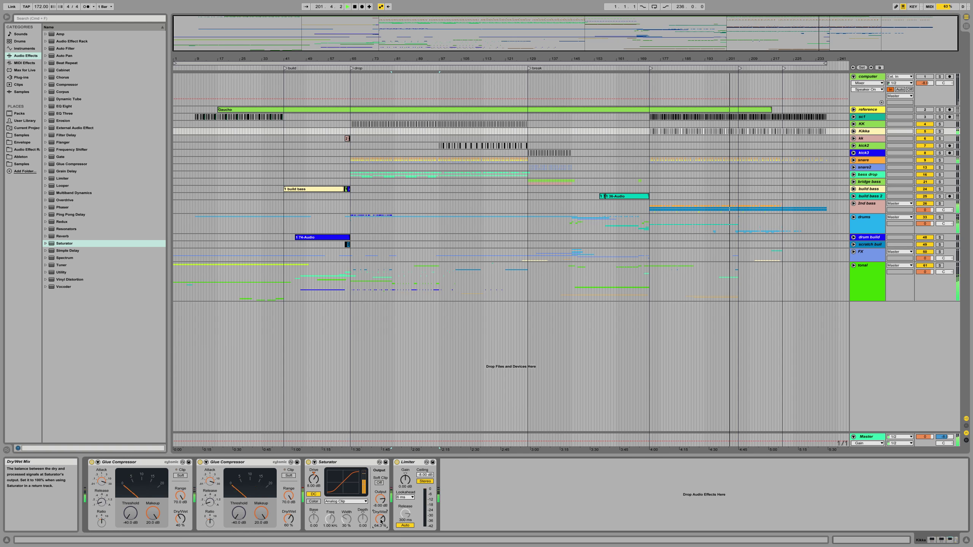
click(313, 473)
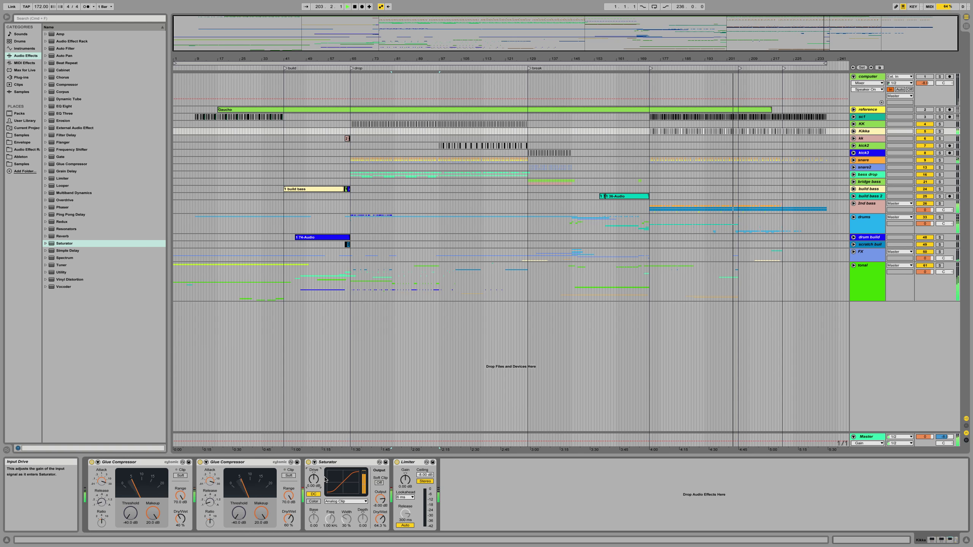
click(381, 501)
key(Delete)
drag(381, 520, 381, 525)
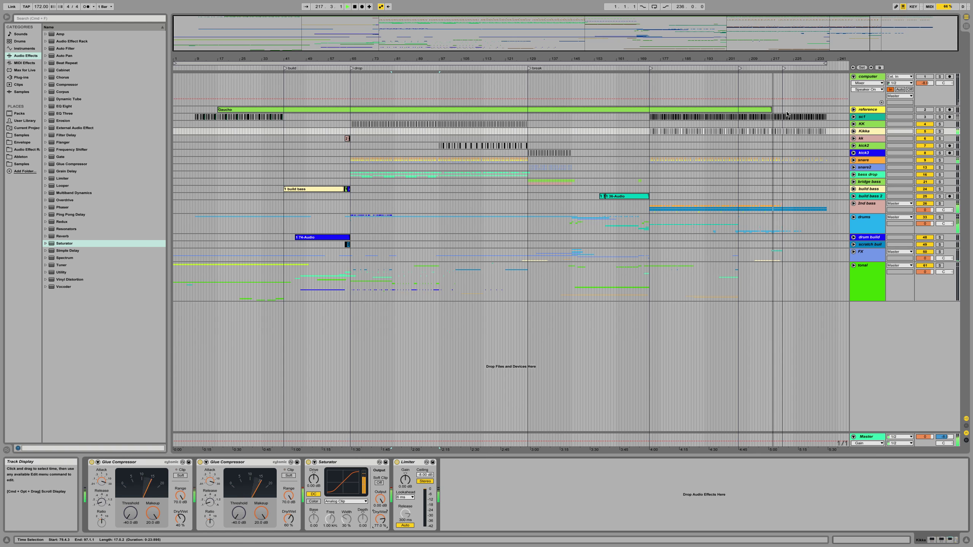
Step: Unfold the snare group, lower its GW MixCentric Intensity envelope to about 6 before the final ramp, and play from bar 173
click(865, 161)
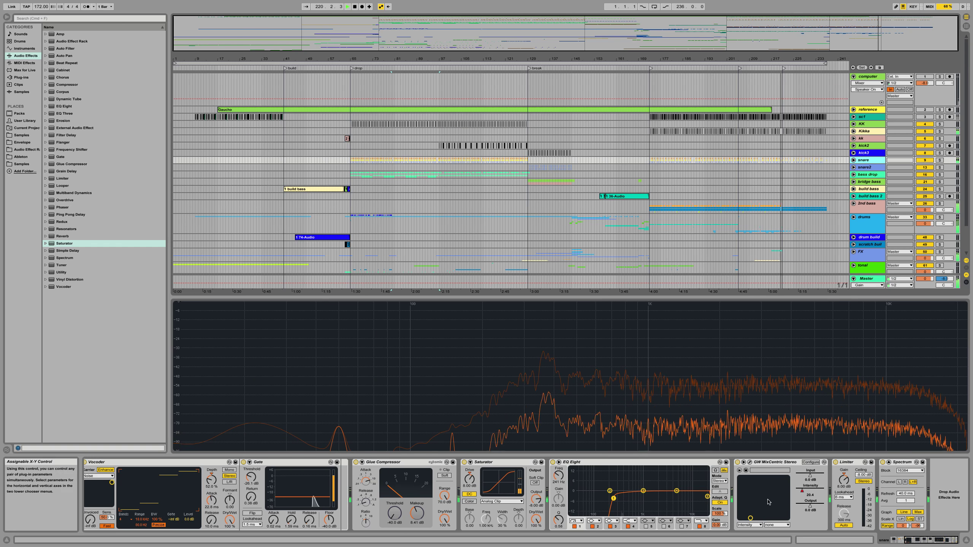
click(854, 161)
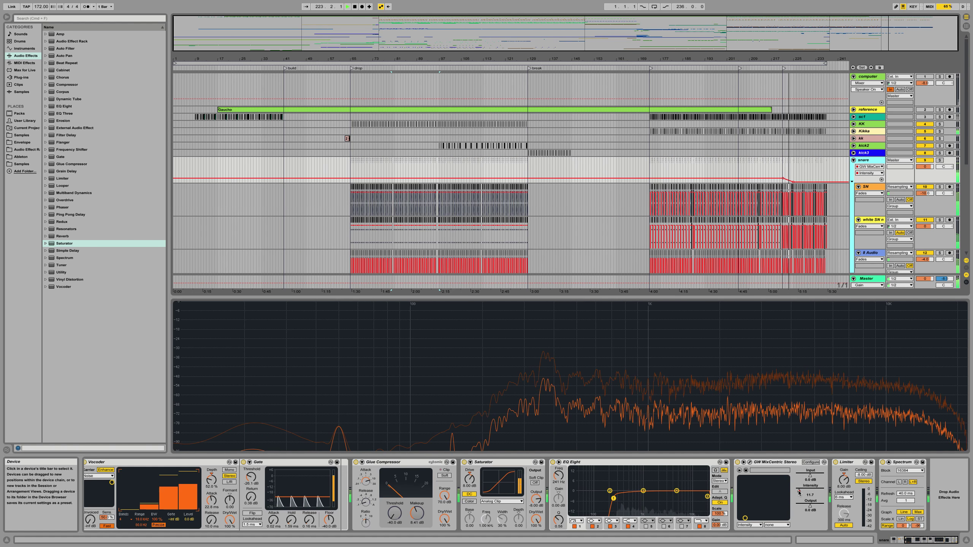
drag(780, 178, 779, 181)
click(648, 171)
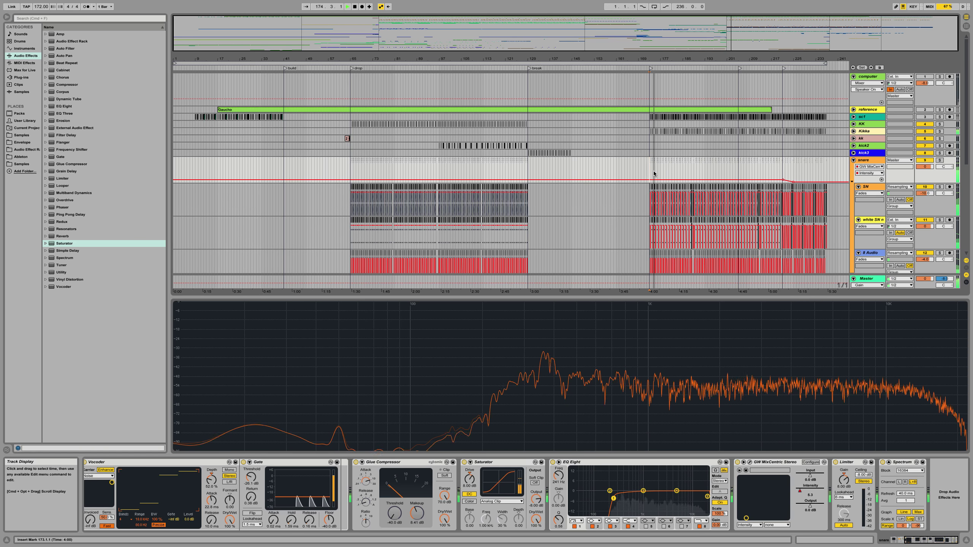
Step: Raise the snare group's Glue Compressor Makeup to 20 dB and reset the Drive and Output of its Saturator
scroll(655, 171, down, 5)
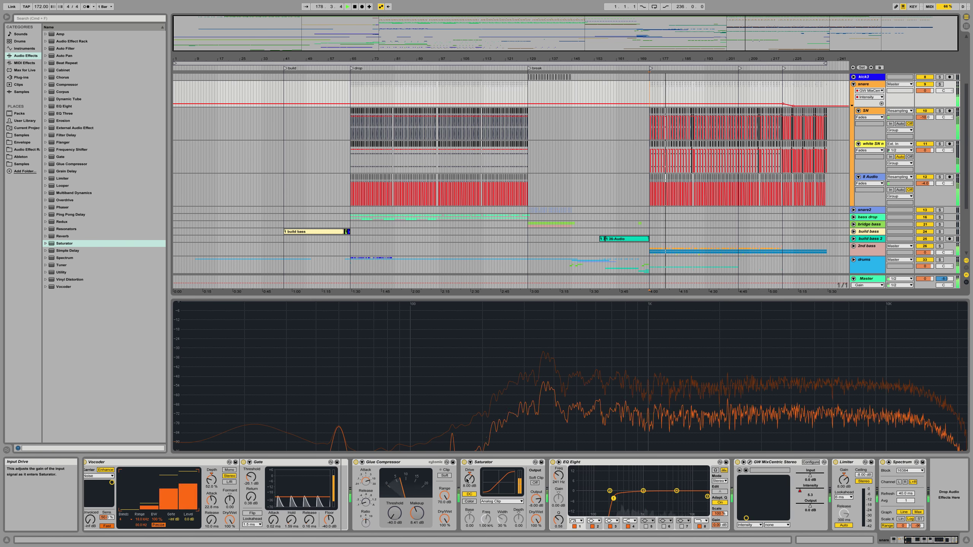
drag(417, 514, 417, 494)
key(space)
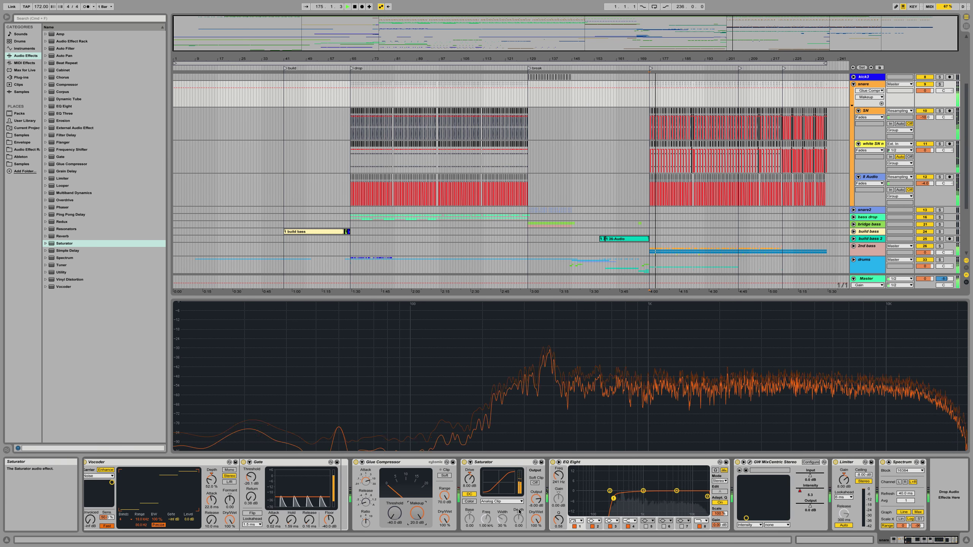
click(470, 473)
click(537, 499)
key(space)
key(Delete)
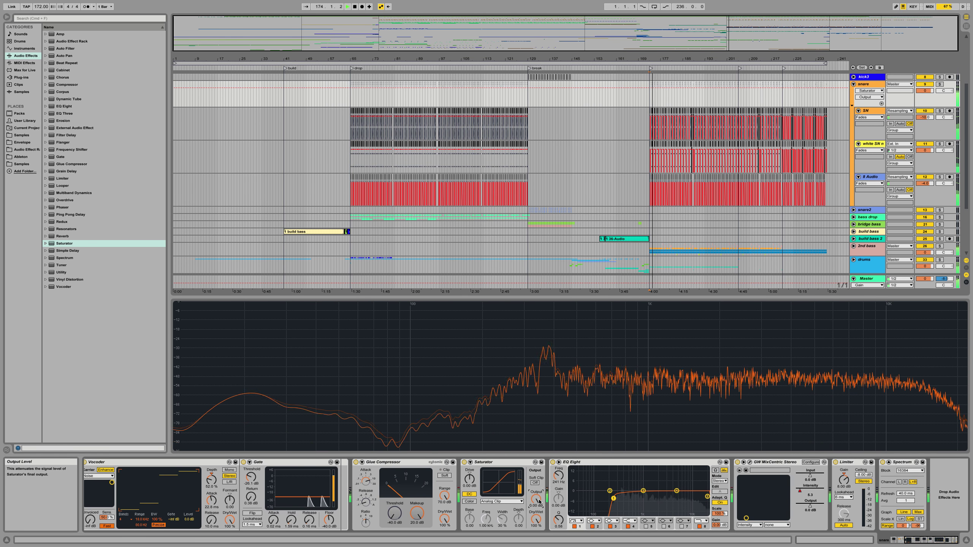
Step: Reset the Gain of the snare group's Limiter and shorten the Attack of its Glue Compressor
click(844, 478)
key(Delete)
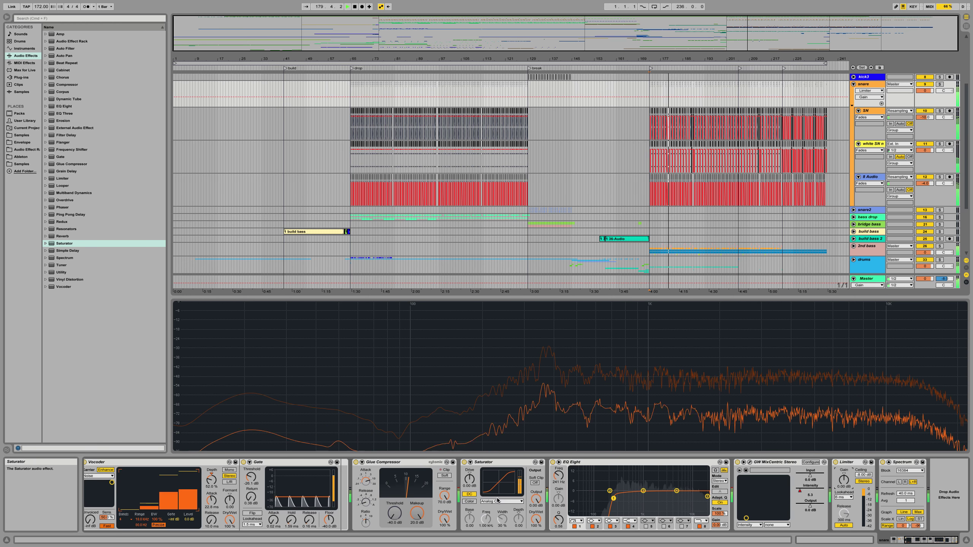
click(367, 483)
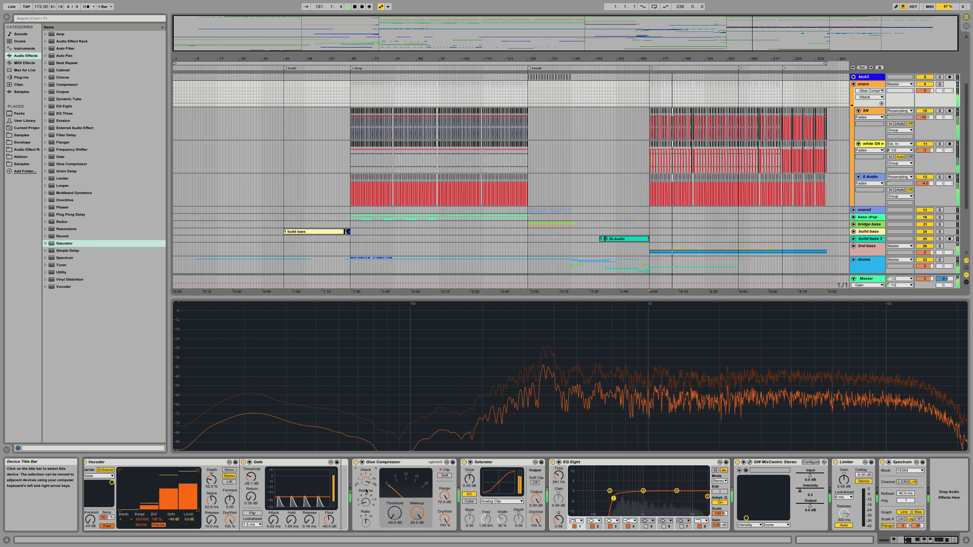
drag(366, 483, 365, 487)
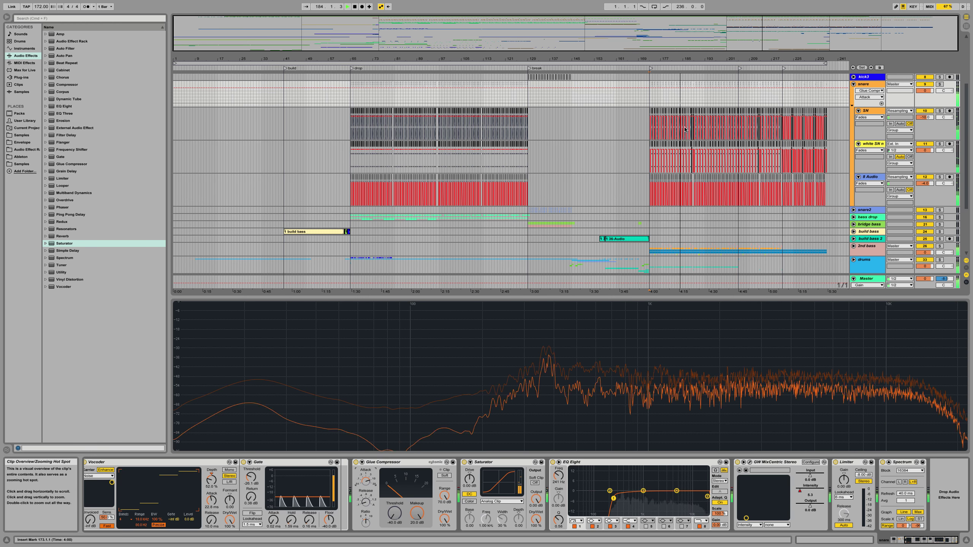
Step: Audition the snare layers by toggling the mutes of the white SN and 8 Audio tracks, and solo 8 Audio
click(926, 145)
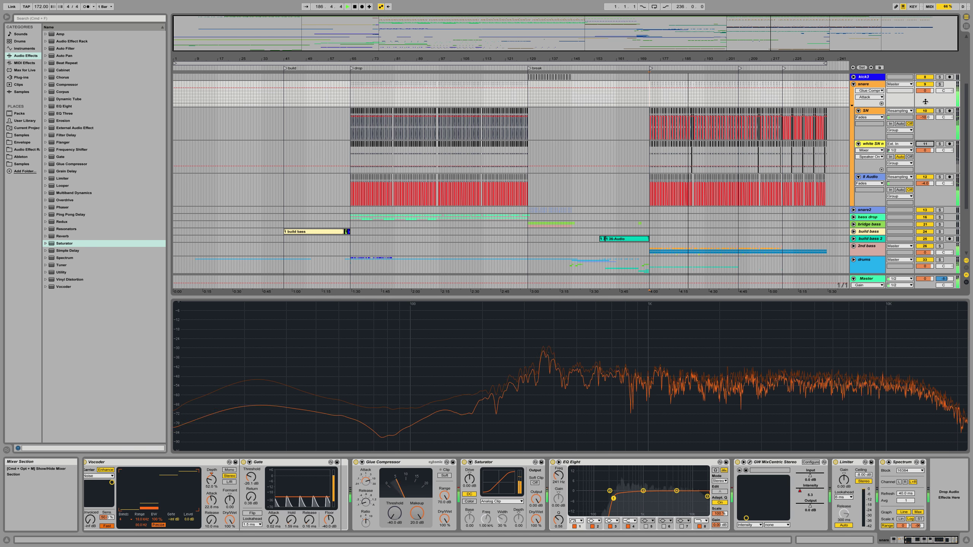
click(930, 178)
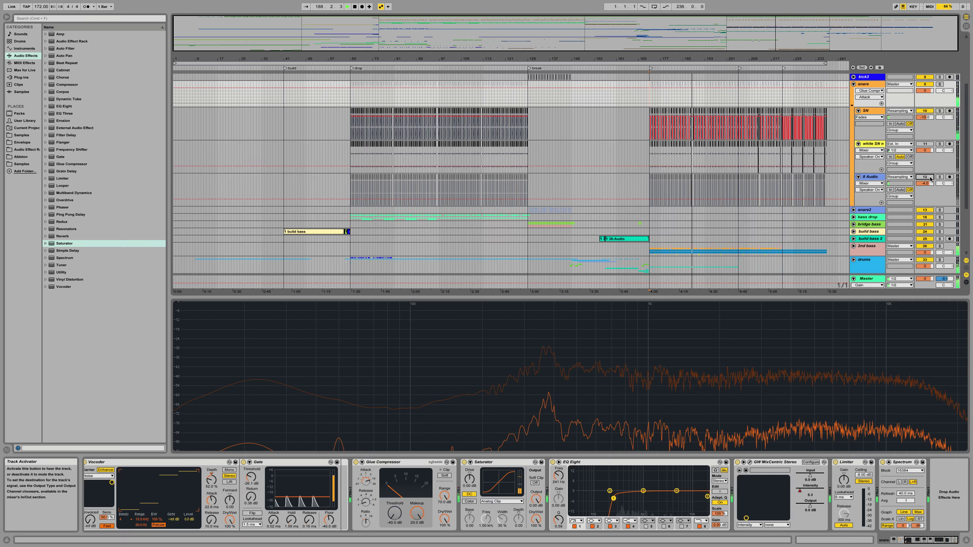
click(929, 178)
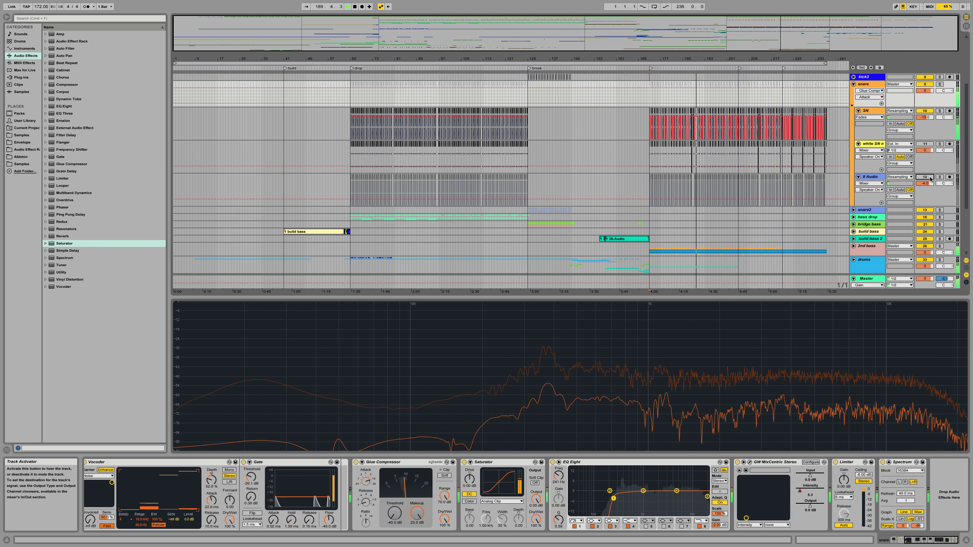
click(871, 177)
click(940, 253)
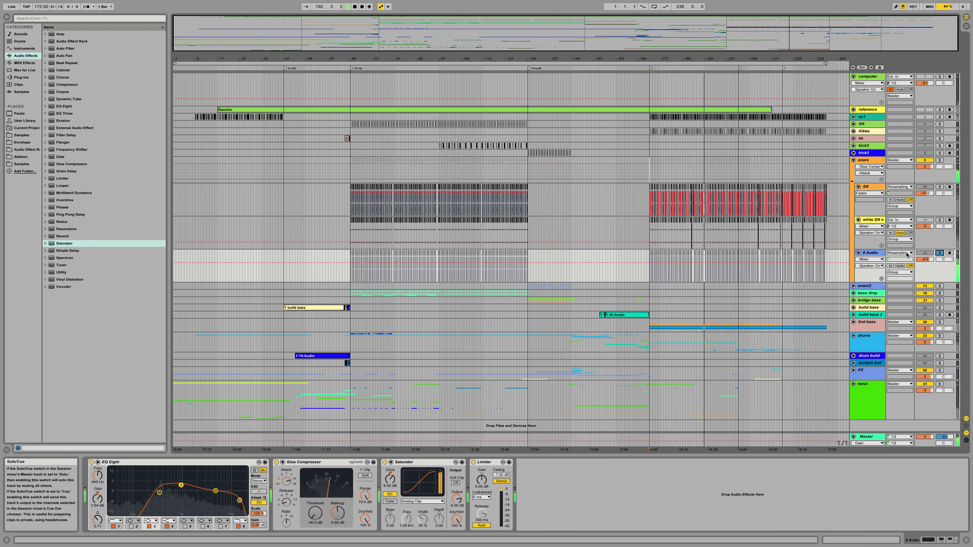
Step: Solo the snare2 group and listen to its clips from the start of the break section
click(526, 286)
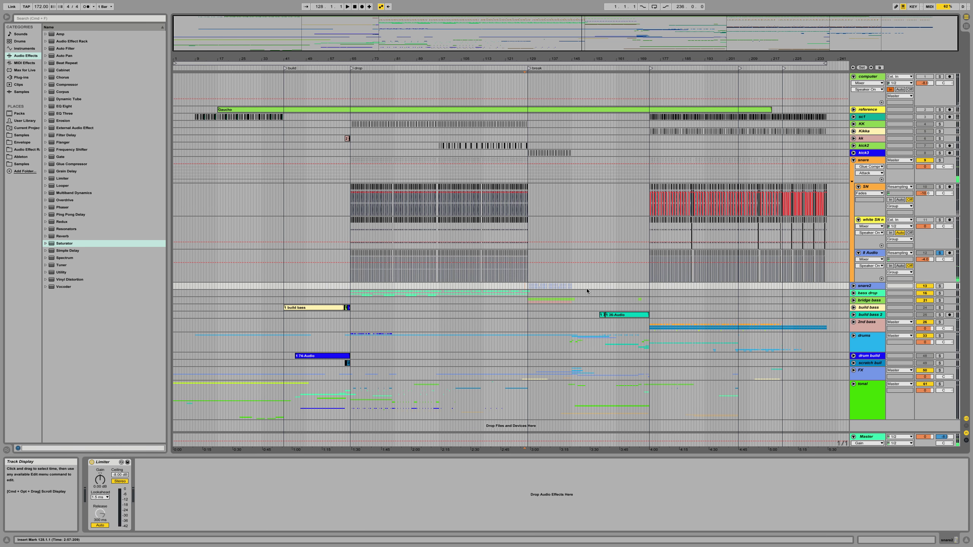
click(939, 286)
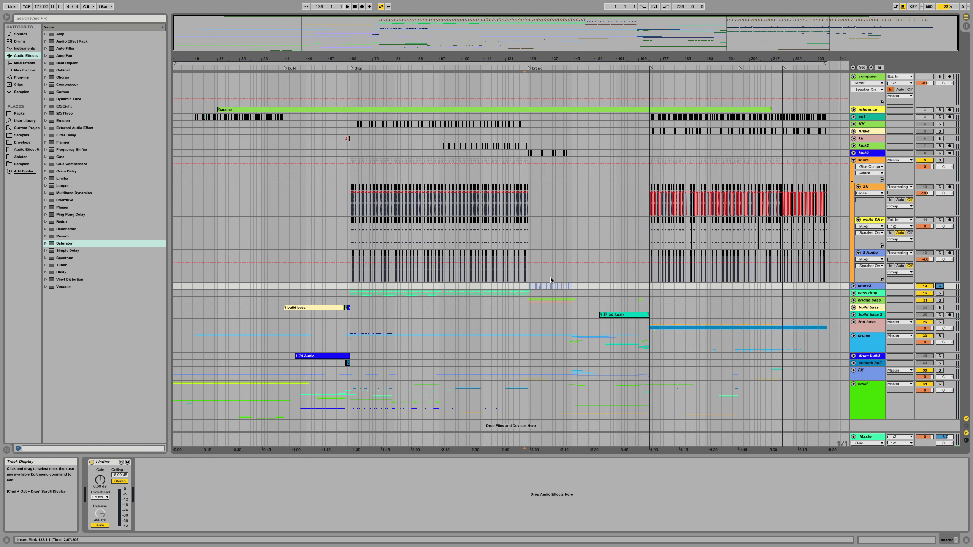
click(528, 286)
key(space)
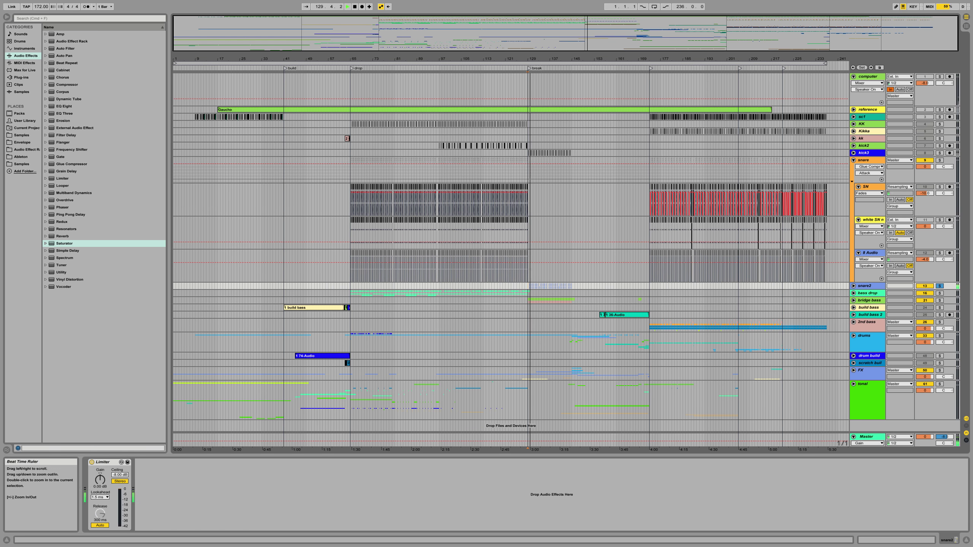
drag(547, 58, 547, 90)
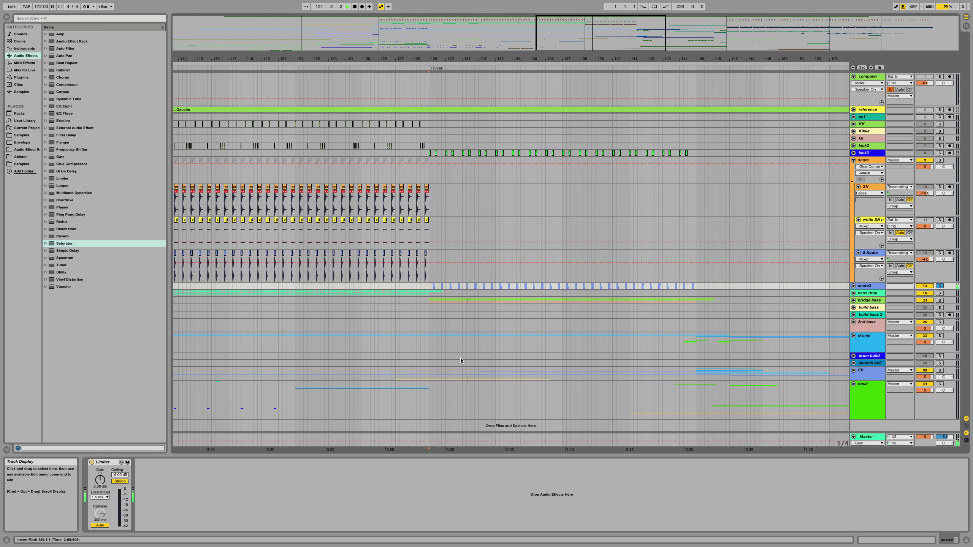
Step: Copy the snare2 clips from bars 129–145 to bar 173 and delete the copy's last bar, from 188 to 189
drag(436, 285, 670, 285)
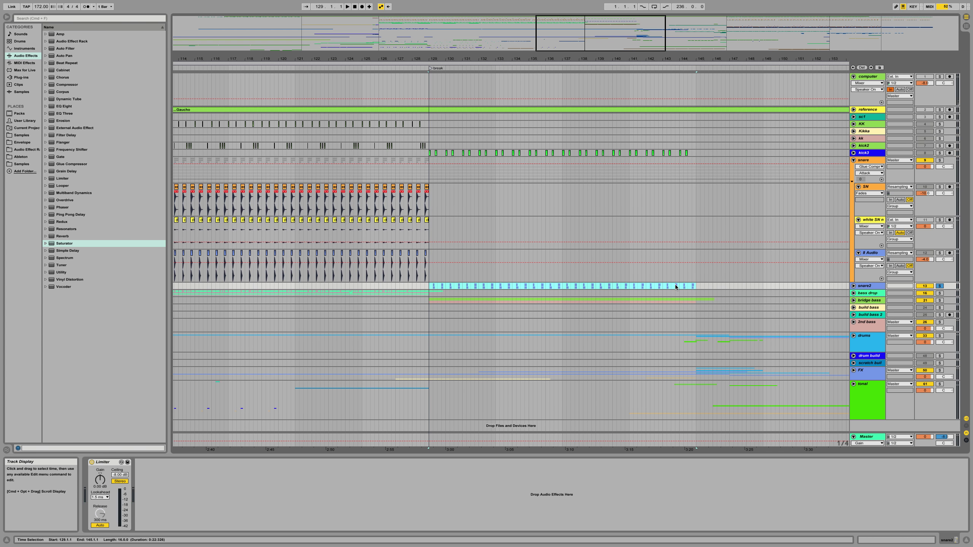
scroll(677, 285, right, 15)
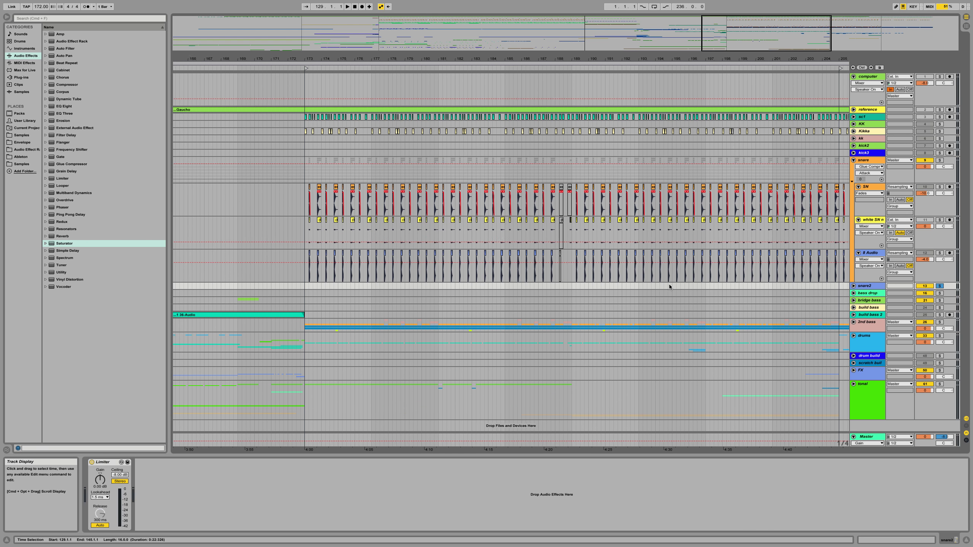
key(super+v)
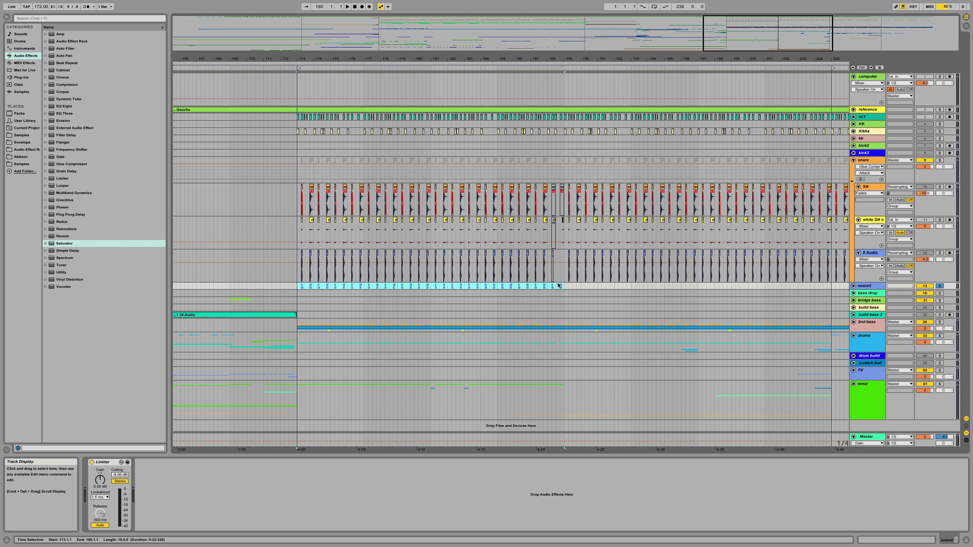
drag(565, 287, 556, 287)
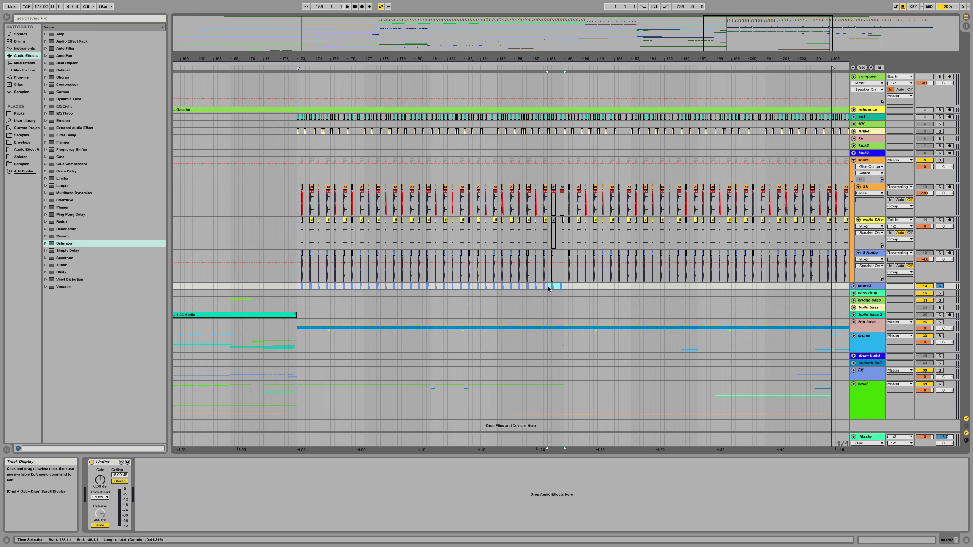
key(Delete)
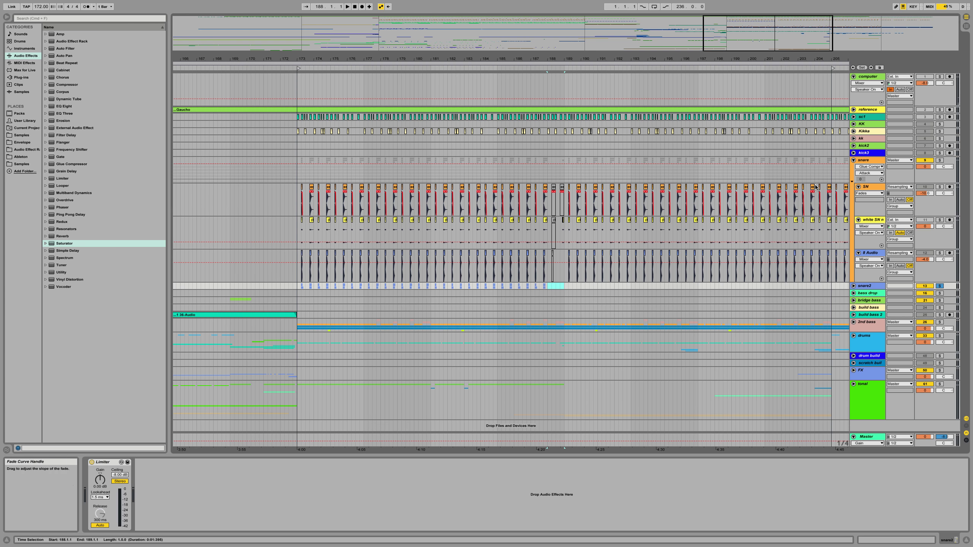
Step: Mute and fold the snare group, and duplicate the snare2 section of bars 173–189 so the copy starts at bar 189
click(924, 161)
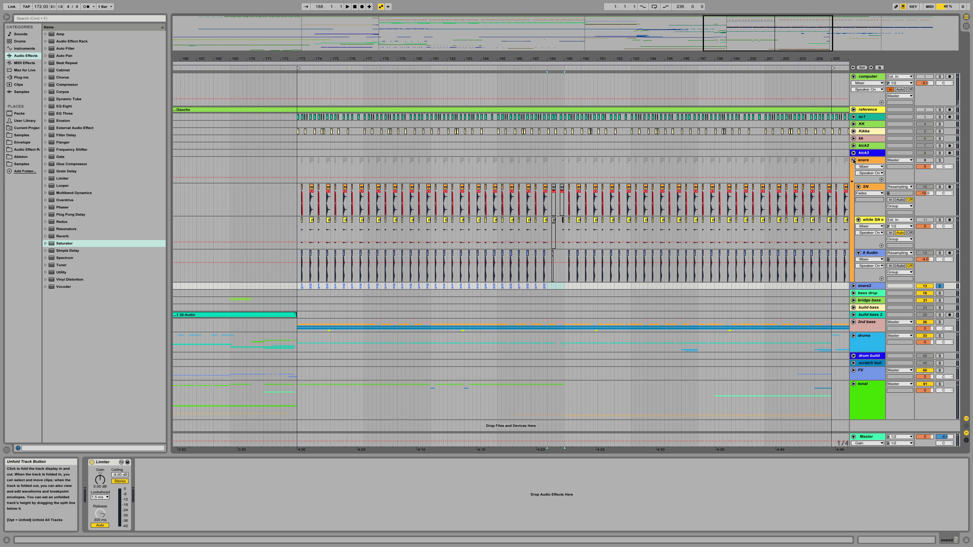
click(853, 160)
drag(563, 169, 311, 167)
key(super+d)
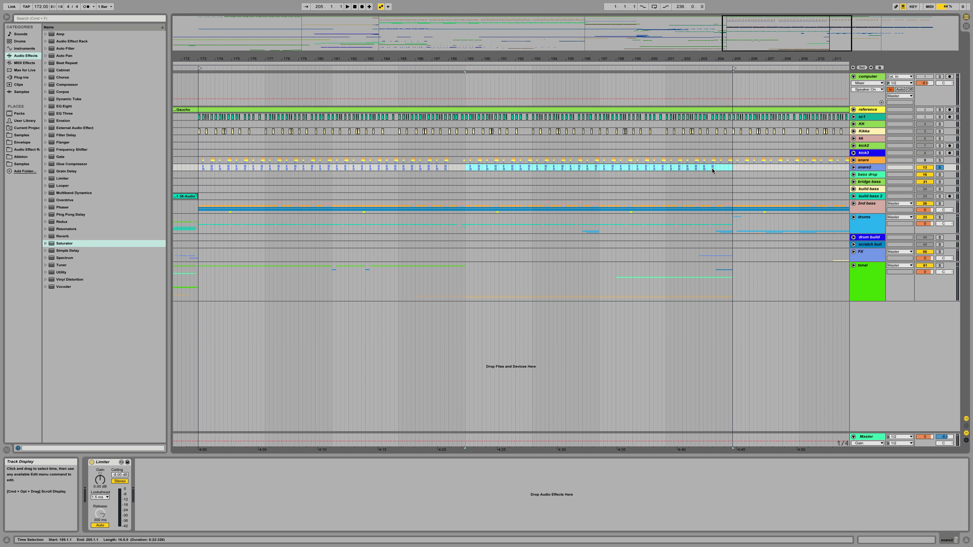
Step: Duplicate a one-bar snare2 pattern repeatedly to extend the part from bar 205 to bar 220, leaving bar 212 empty
drag(717, 170, 704, 169)
key(super+d)
key(super+d)
key(super+d)
key(super+d)
key(super+d)
key(super+d)
key(super+d)
key(super+d)
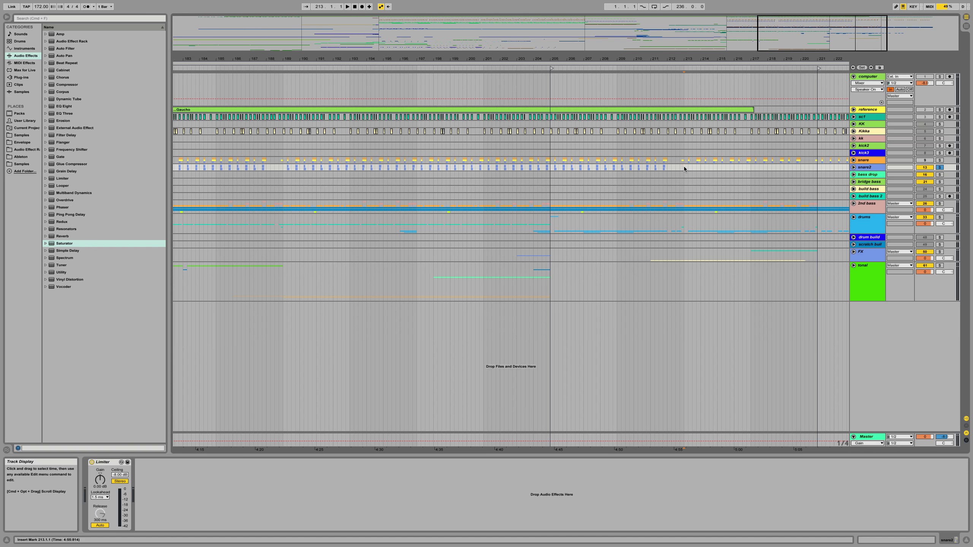
key(super+d)
key(super+d)
key(super+d)
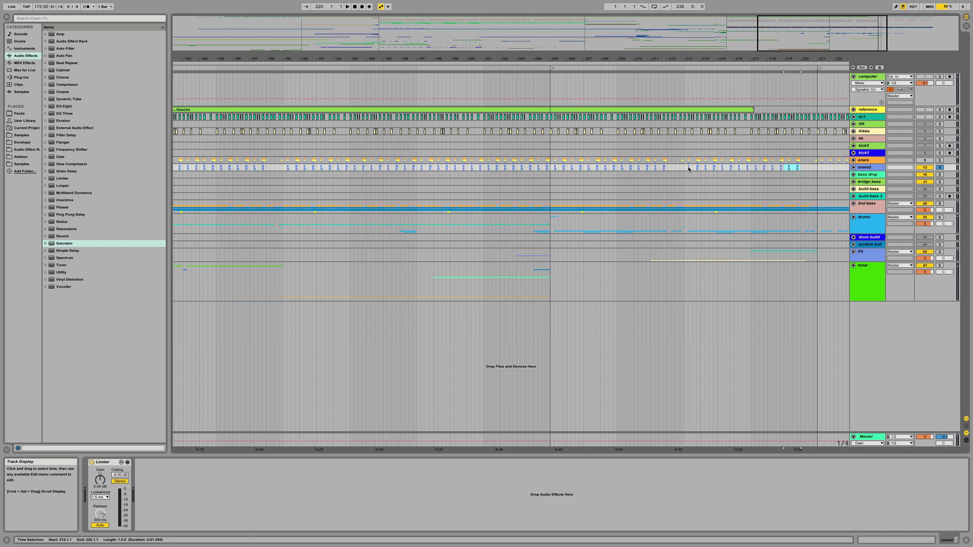
Step: Play from bar 173 and take the snare2 group out of solo to hear it in the full mix
drag(528, 58, 412, 133)
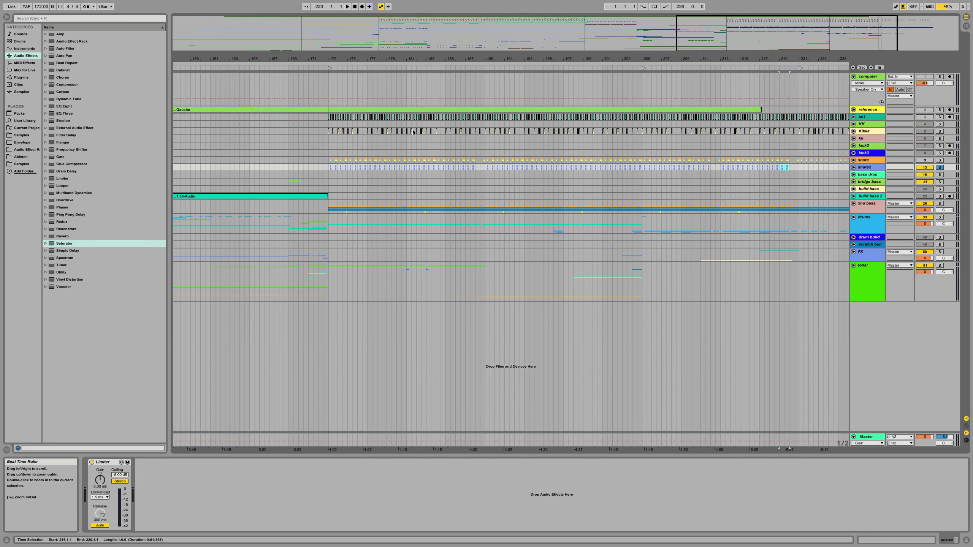
click(326, 161)
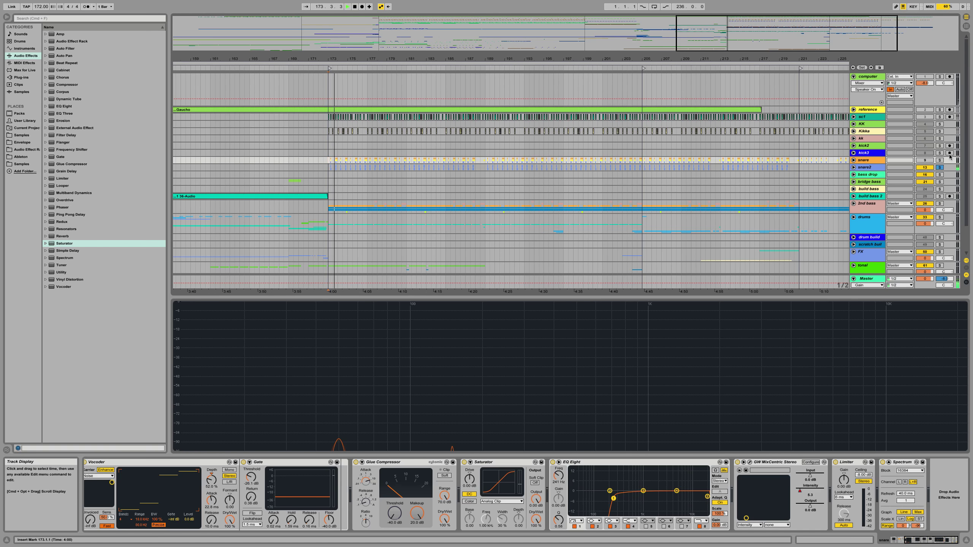
click(939, 168)
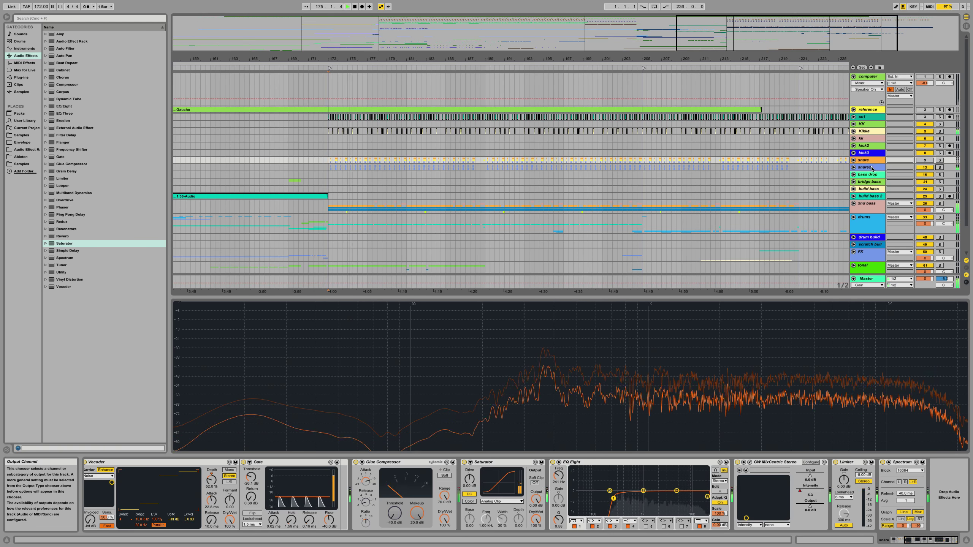
Step: Try a Glue Compressor with a -40 dB threshold and a Saturator ahead of the Limiter on the snare2 group
click(864, 169)
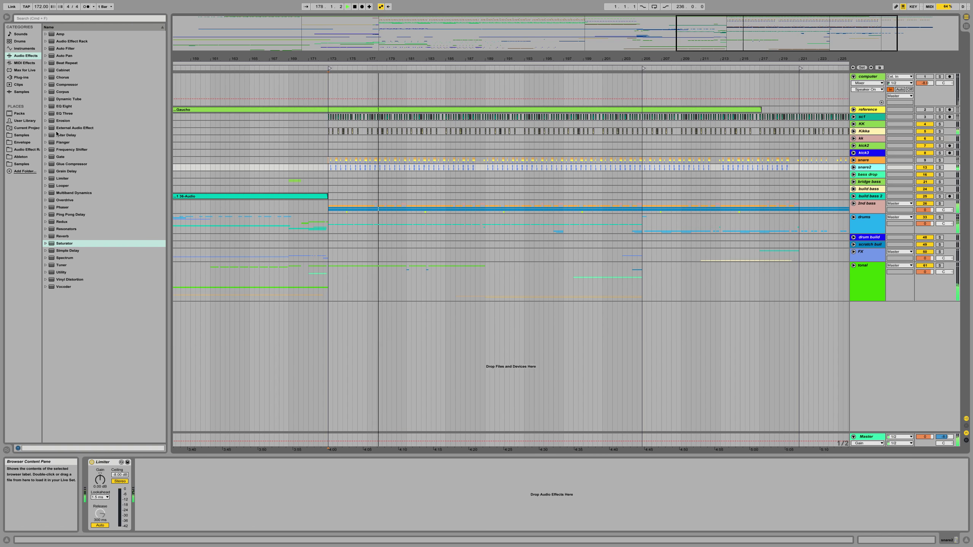
drag(66, 165, 87, 498)
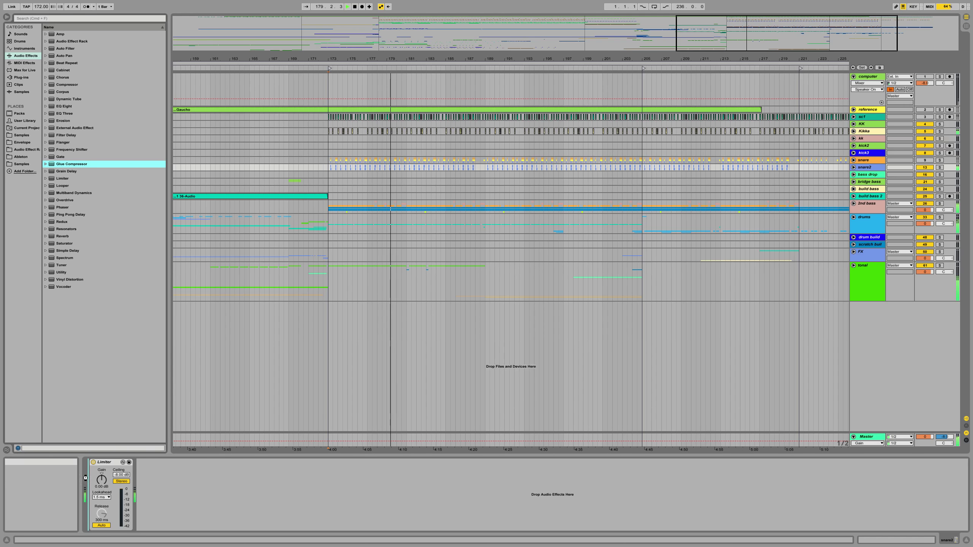
drag(70, 244, 198, 513)
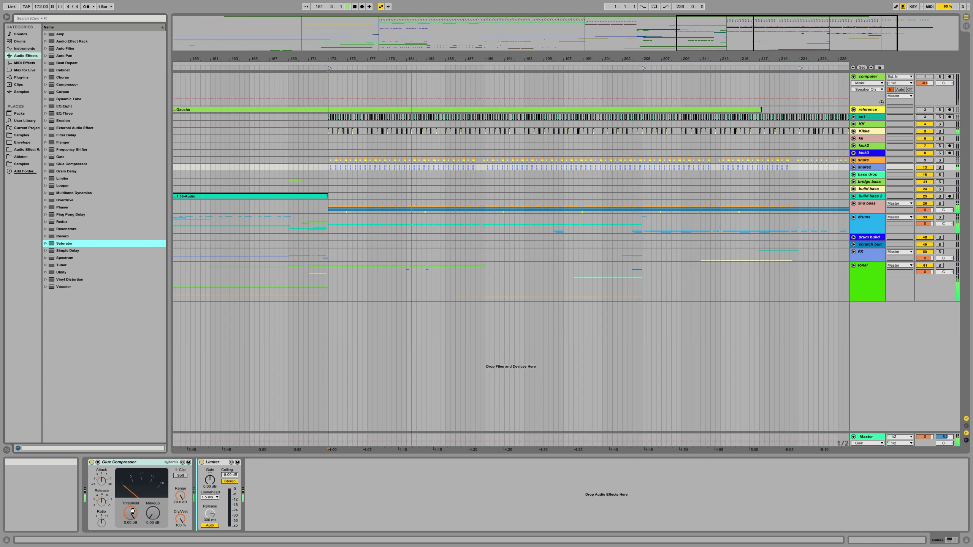
drag(198, 514, 198, 498)
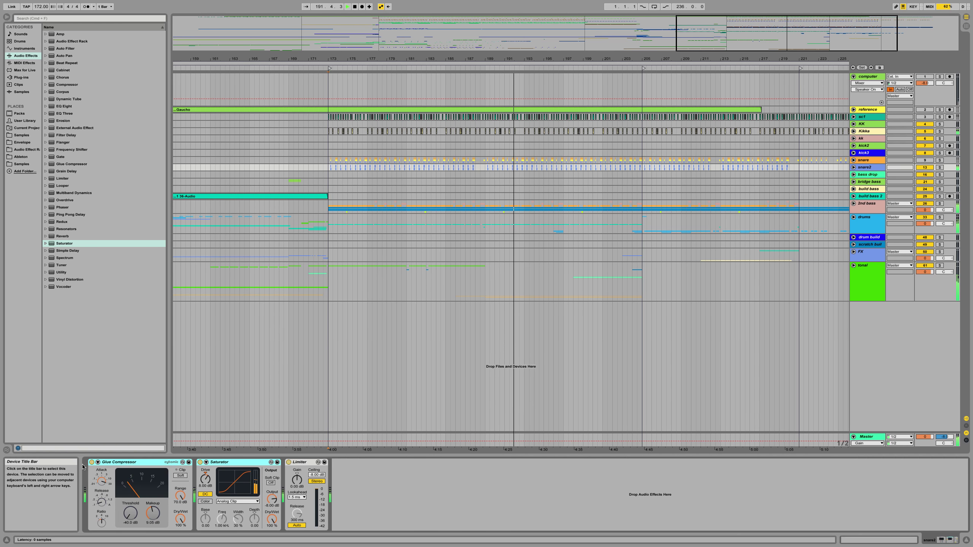
Step: Group the snare2 Glue Compressor and Saturator into a rack, compare the sound with it on and off, and delete it
key(super+g)
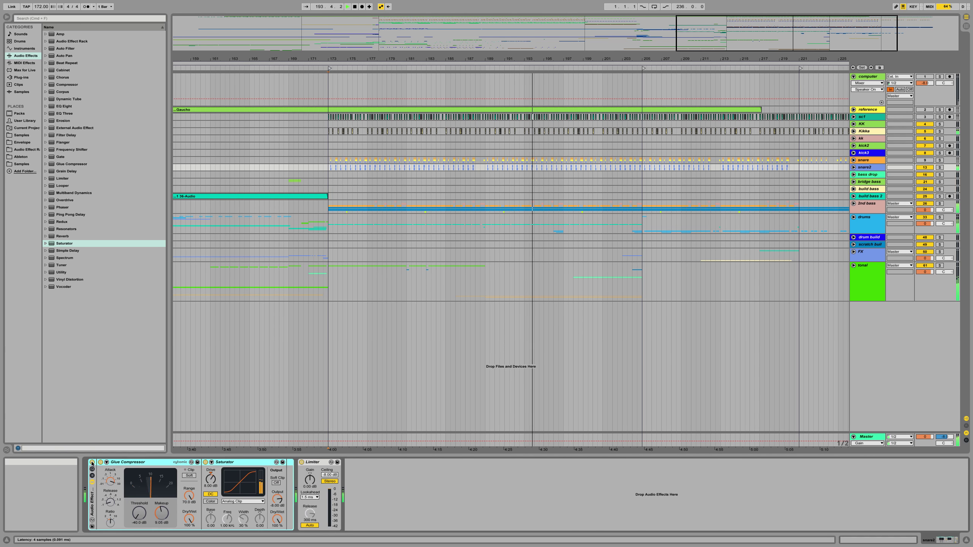
click(92, 462)
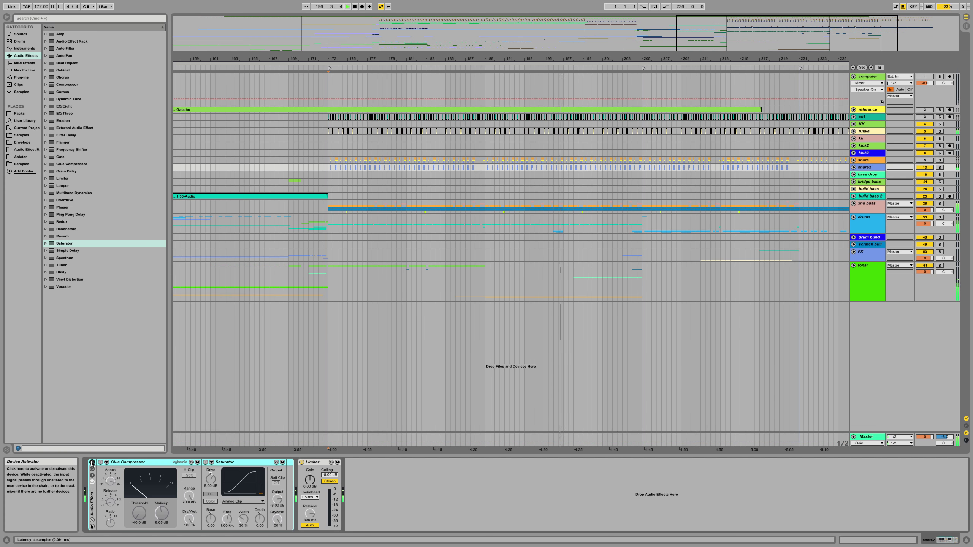
click(92, 463)
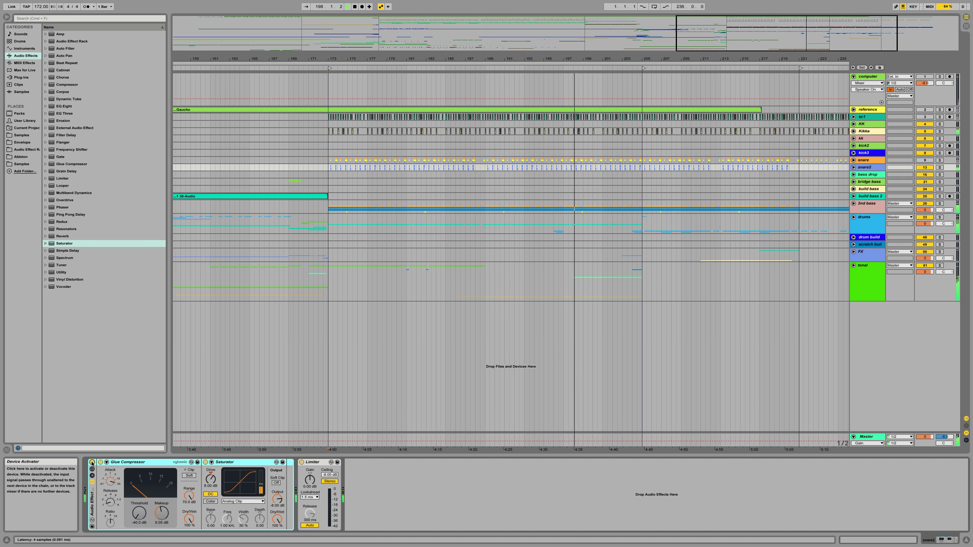
click(92, 463)
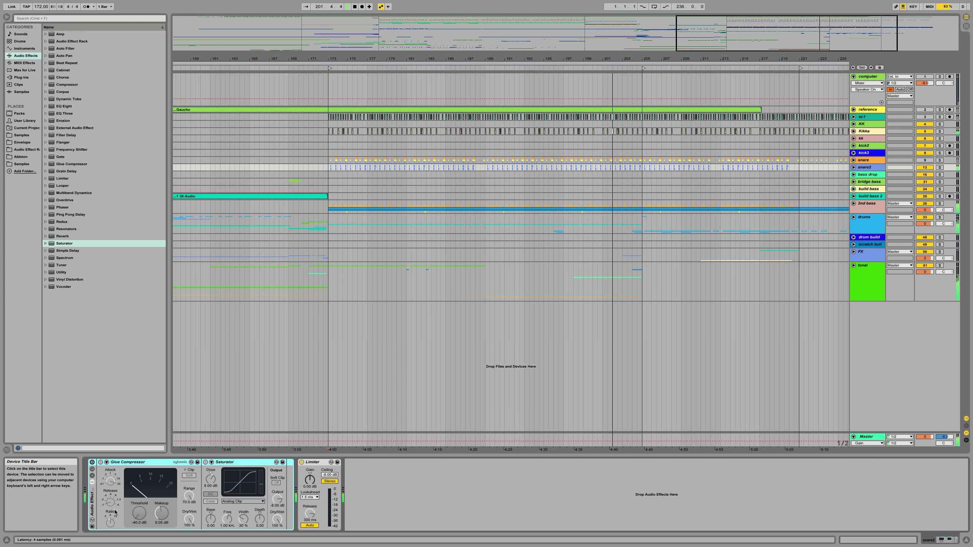
key(Delete)
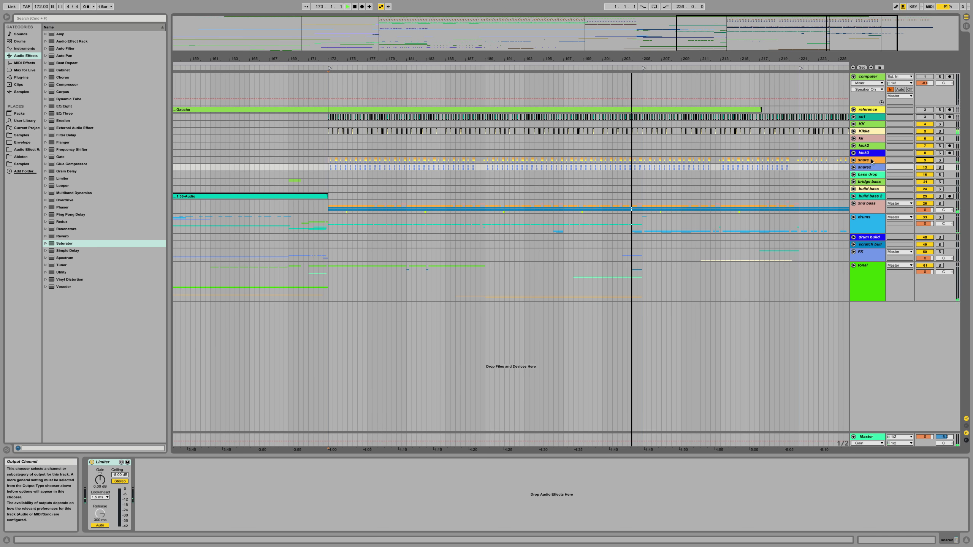
Step: Re-enable and unfold the original snare group, and try different volumes for it while playing from bar 173
click(854, 160)
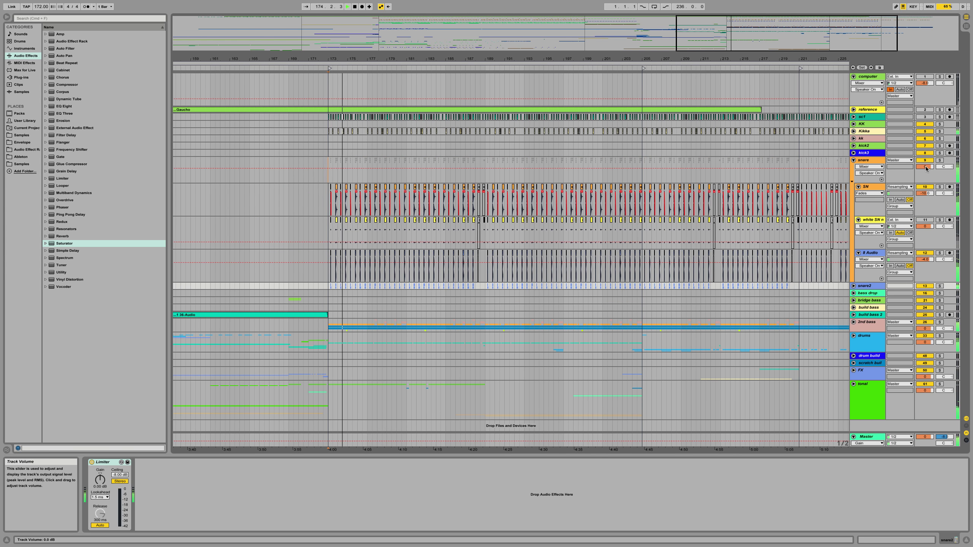
drag(924, 167, 925, 168)
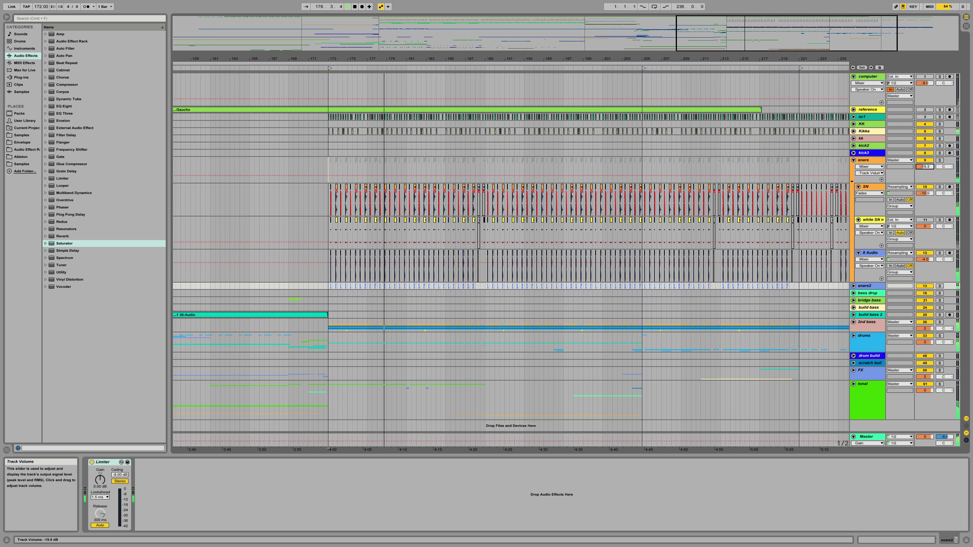
drag(924, 167, 924, 165)
Step: Show the snare group's GW MixCentric Intensity automation and raise the level leading up to bar 221 to about 71.4
click(867, 167)
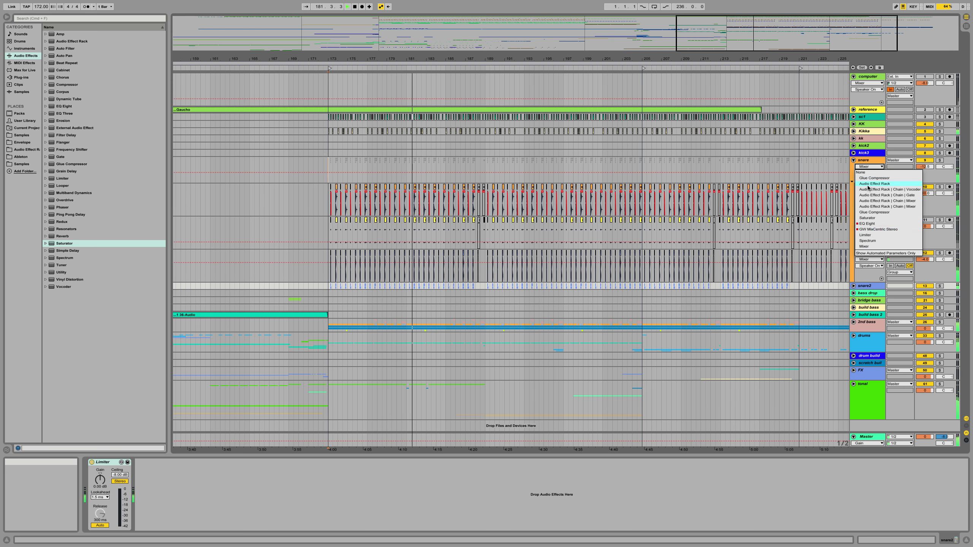
click(868, 229)
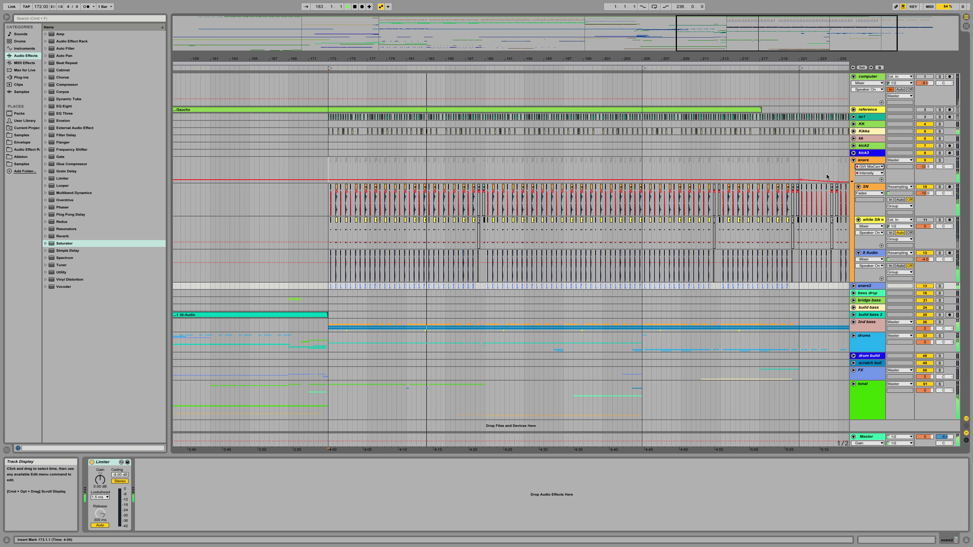
drag(801, 179, 800, 169)
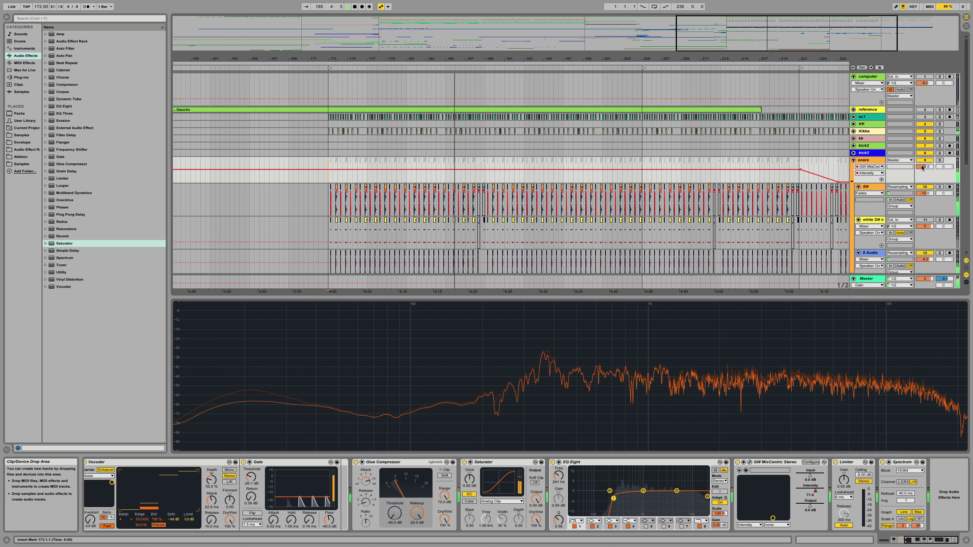
Step: Lower the snare group's volume, raise its EQ Eight low cut to 1.37 kHz, and check the group briefly in solo
drag(925, 169, 924, 164)
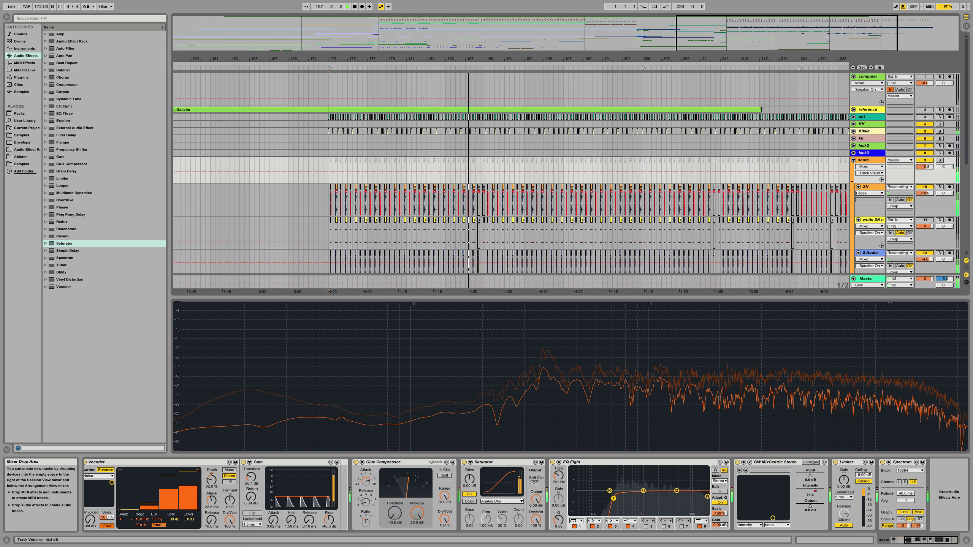
key(space)
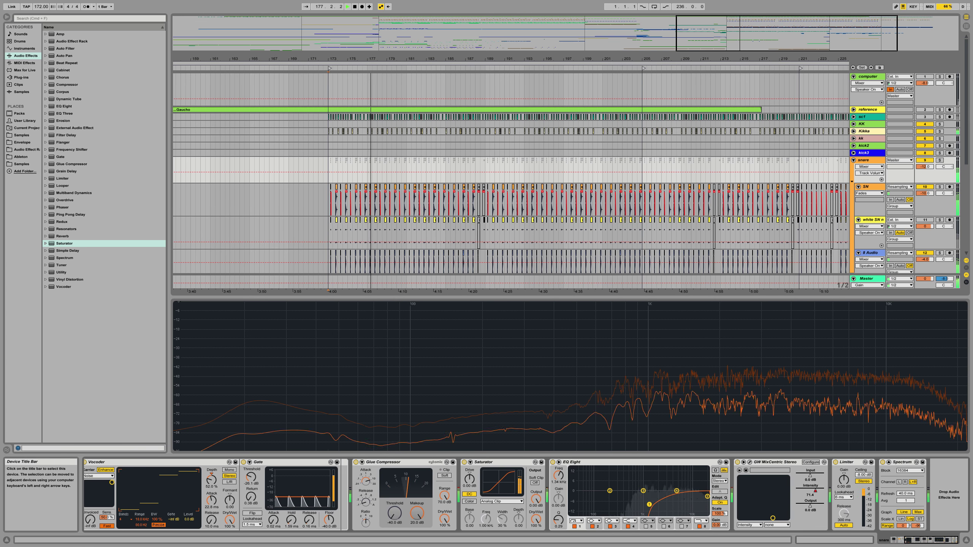
click(939, 160)
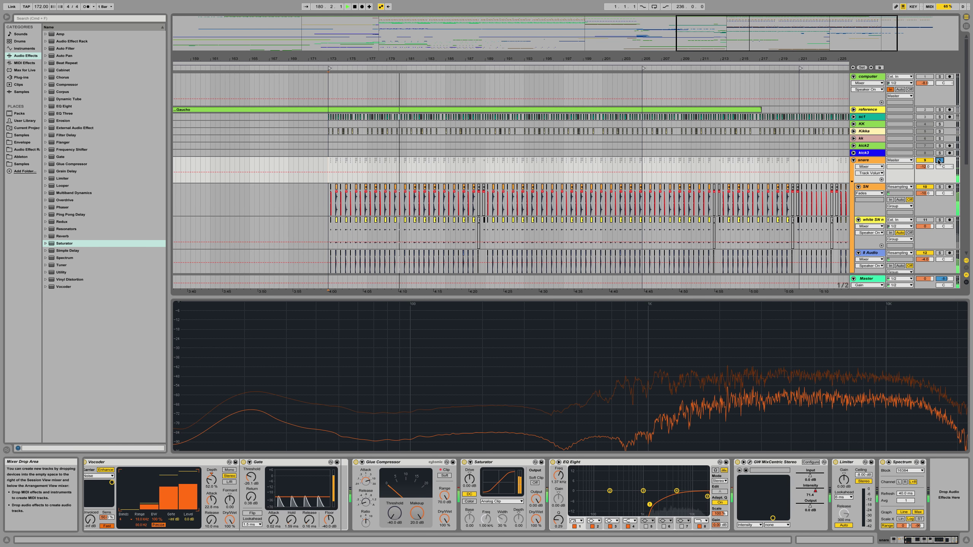
click(939, 160)
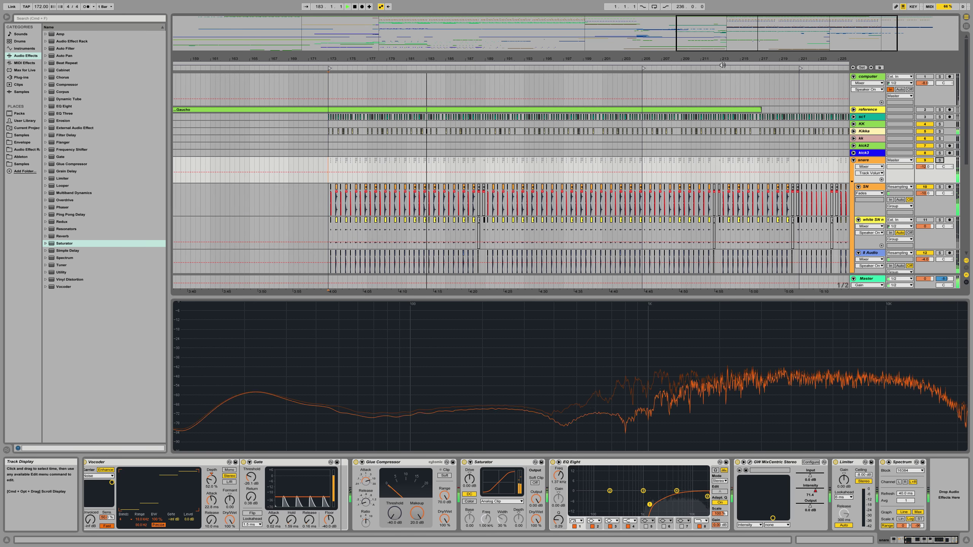
Step: Select the Master track and compare the mix from bar 173 with the first FabFilter Pro-L bypassed and re-enabled
drag(739, 60, 741, 58)
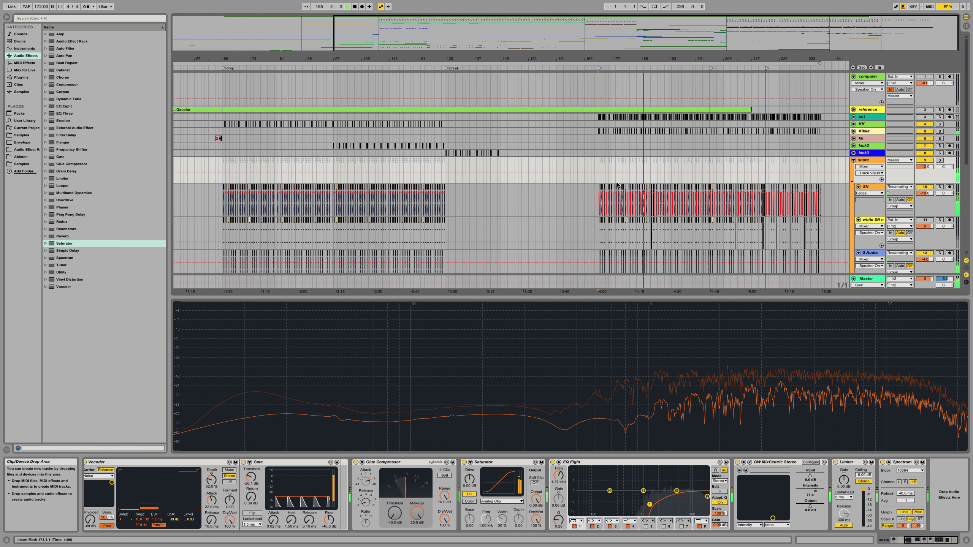
click(867, 279)
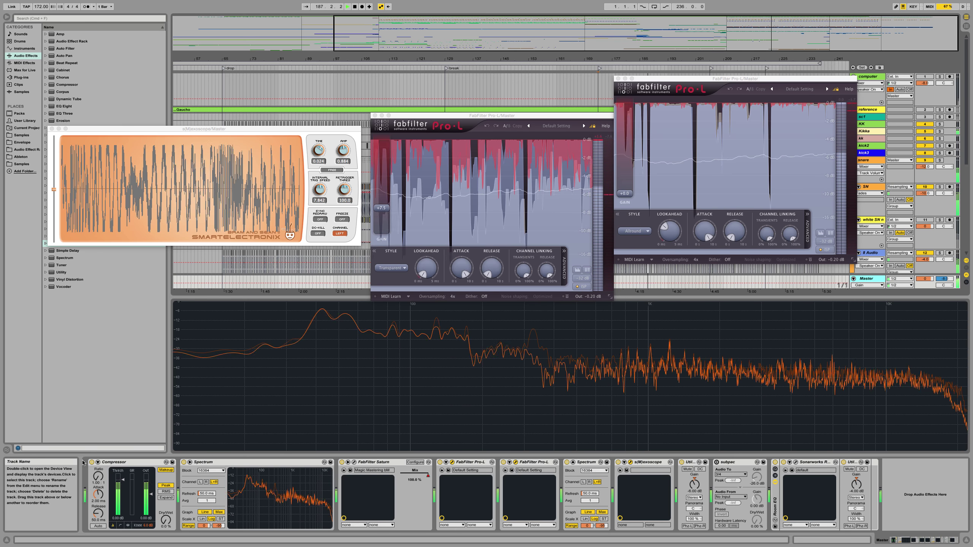
key(space)
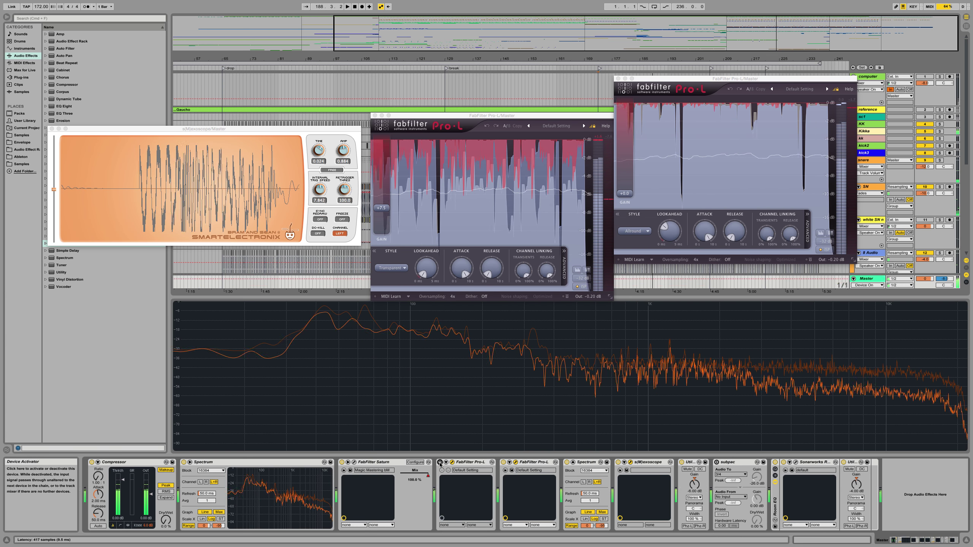
click(440, 462)
key(space)
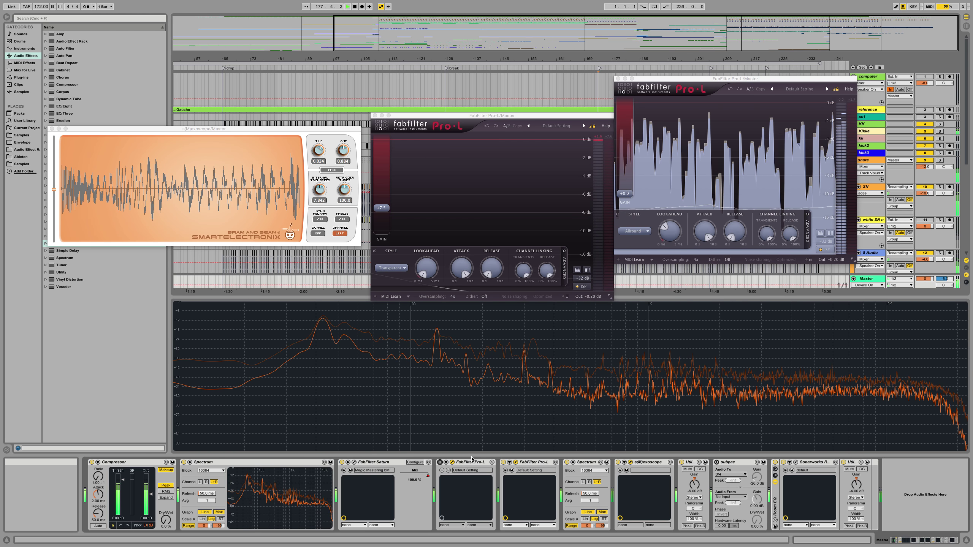
click(439, 463)
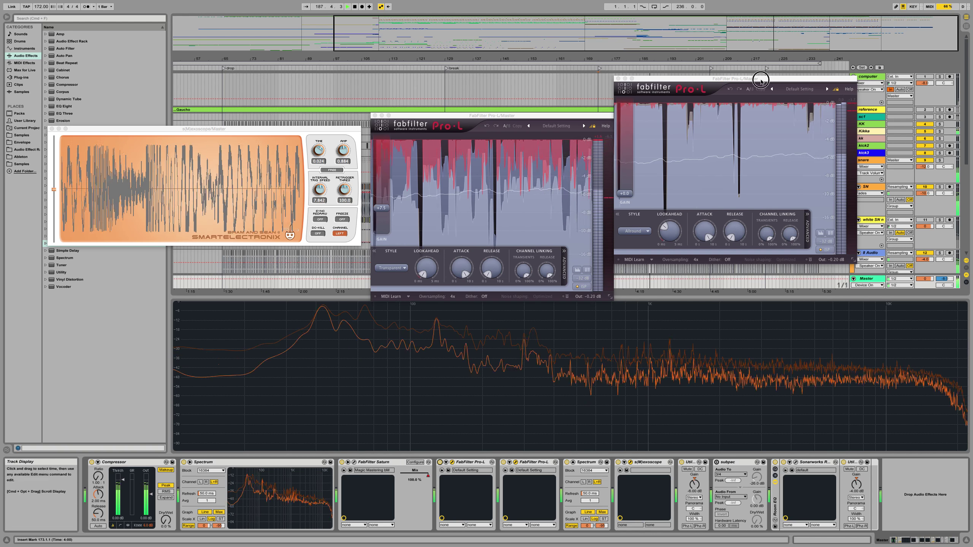
drag(760, 78, 751, 78)
Step: Rename the original snare group as "snare top", fold it, and rename the snare2 group as "snare"
click(862, 162)
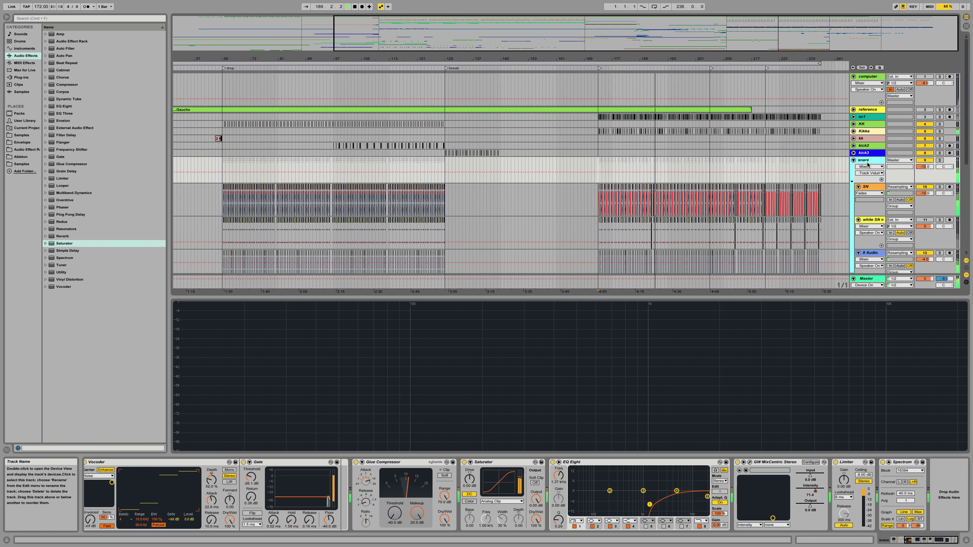
text(snare top)
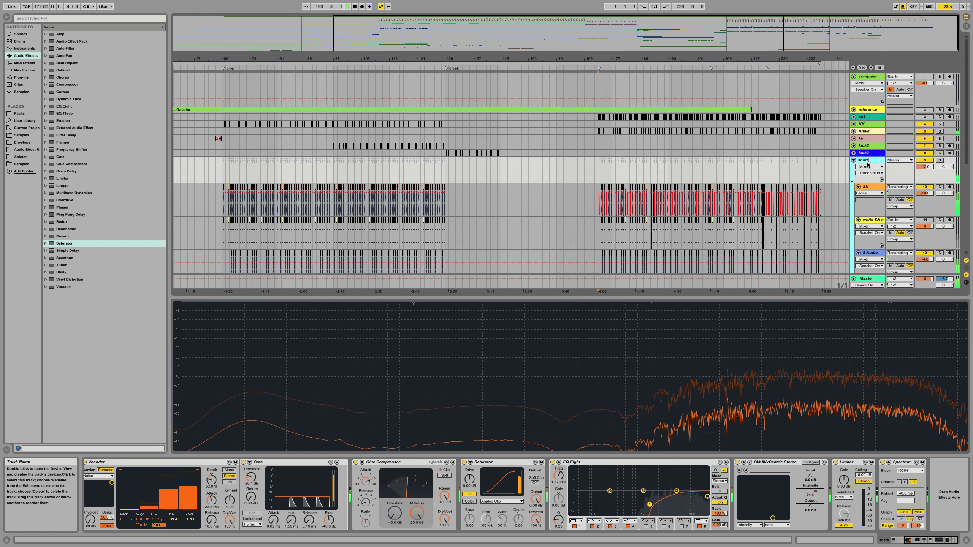
key(Return)
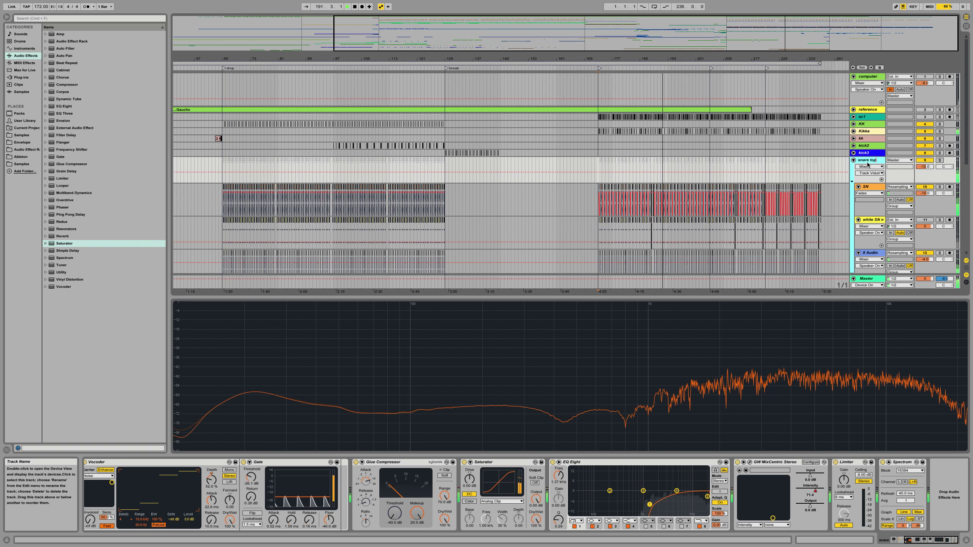
click(854, 160)
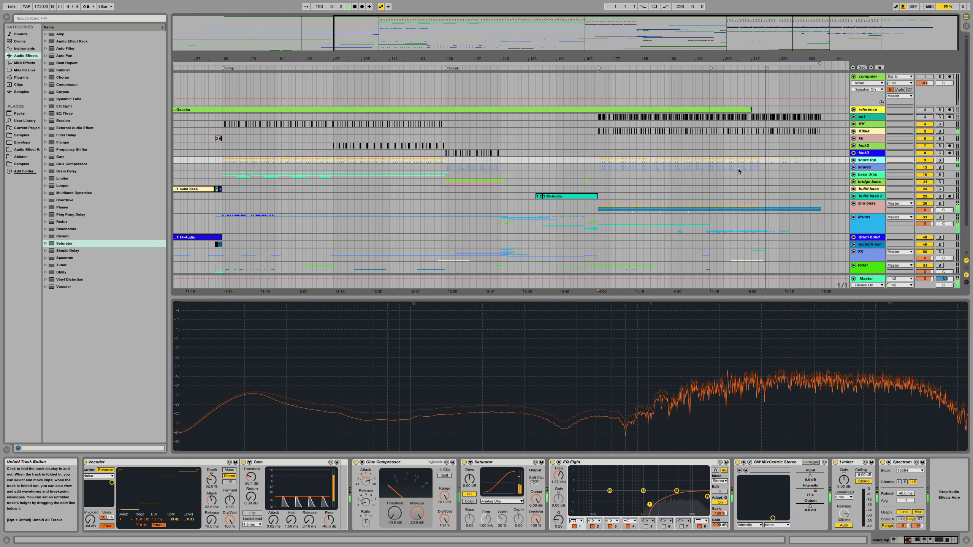
click(872, 168)
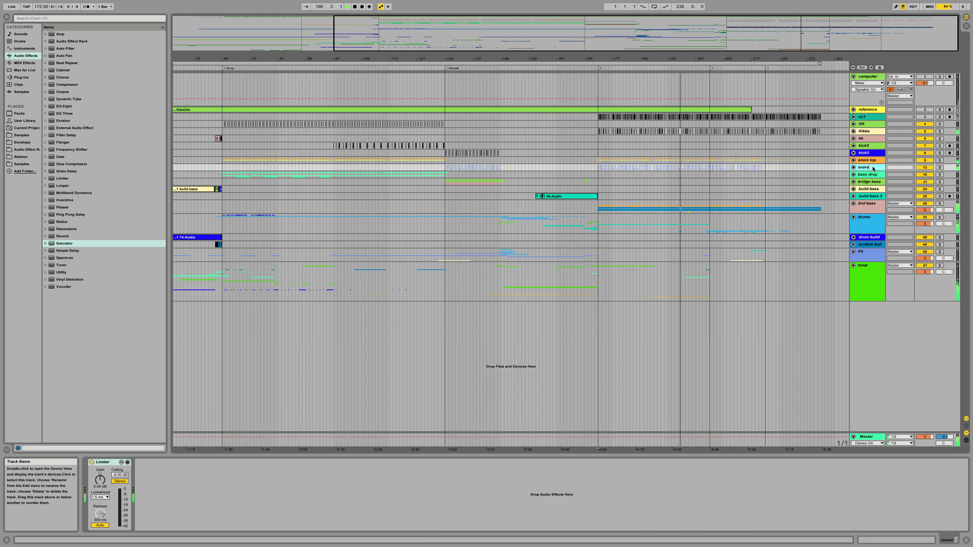
Step: Duplicate the snare section of bars 213–221 twice to extend the part to bar 237, and clear bar 224
drag(546, 61, 546, 72)
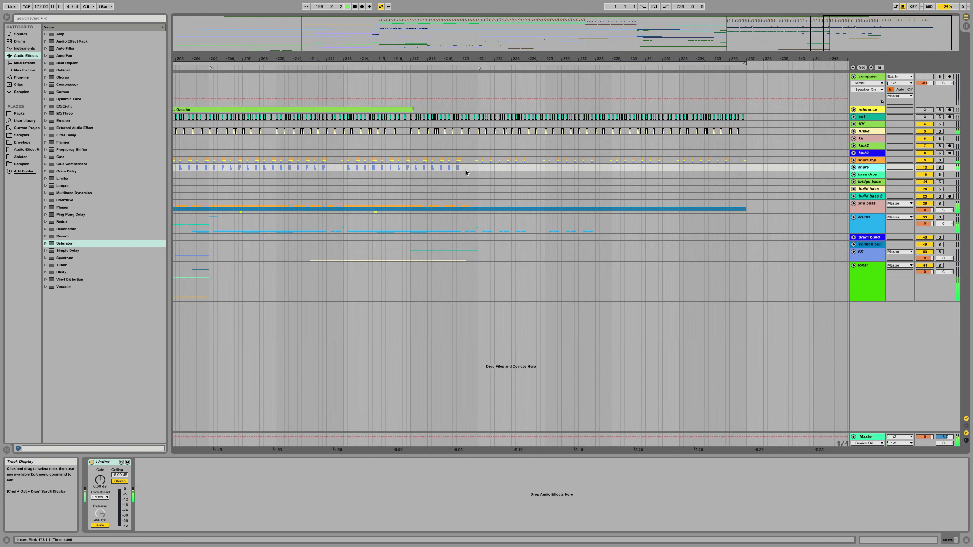
drag(476, 168, 352, 173)
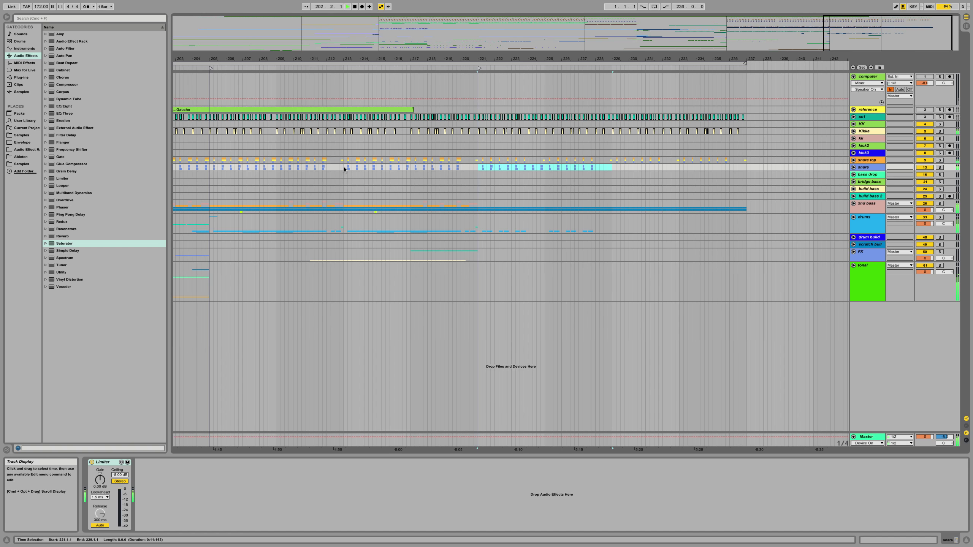
key(super+d)
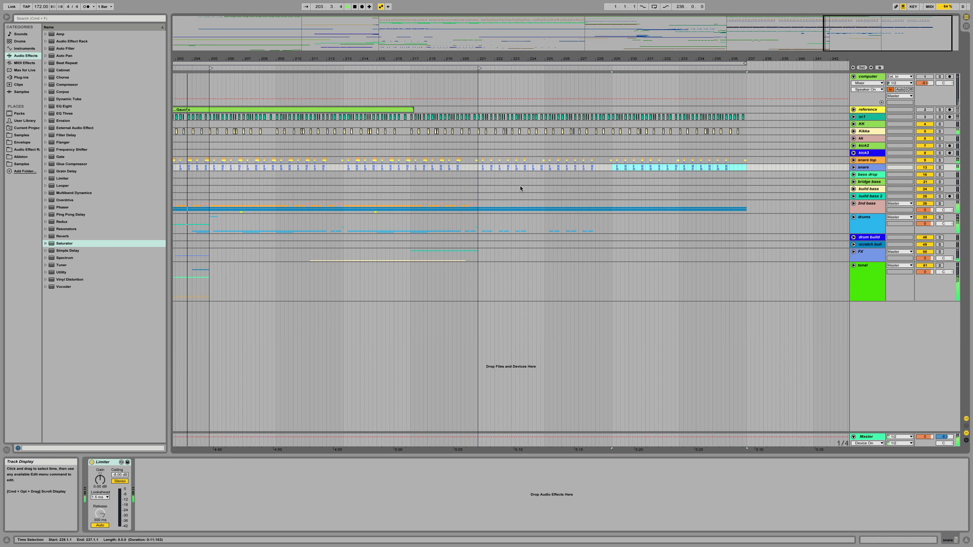
click(528, 169)
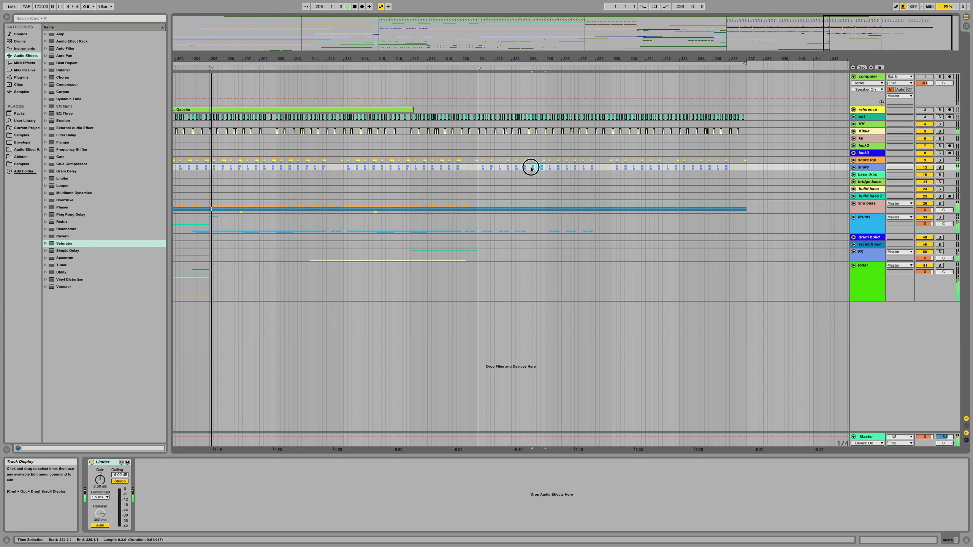
scroll(729, 168, left, 8)
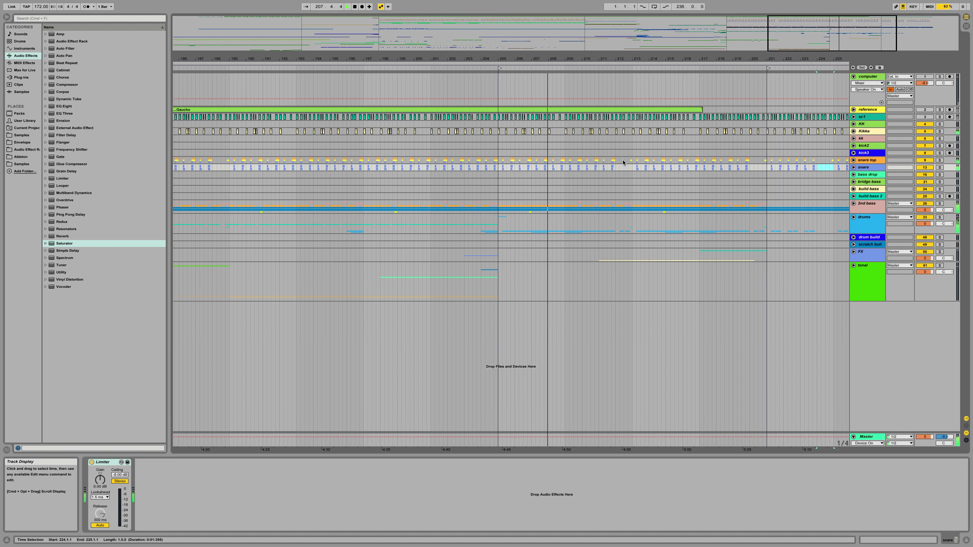
scroll(527, 161, right, 2)
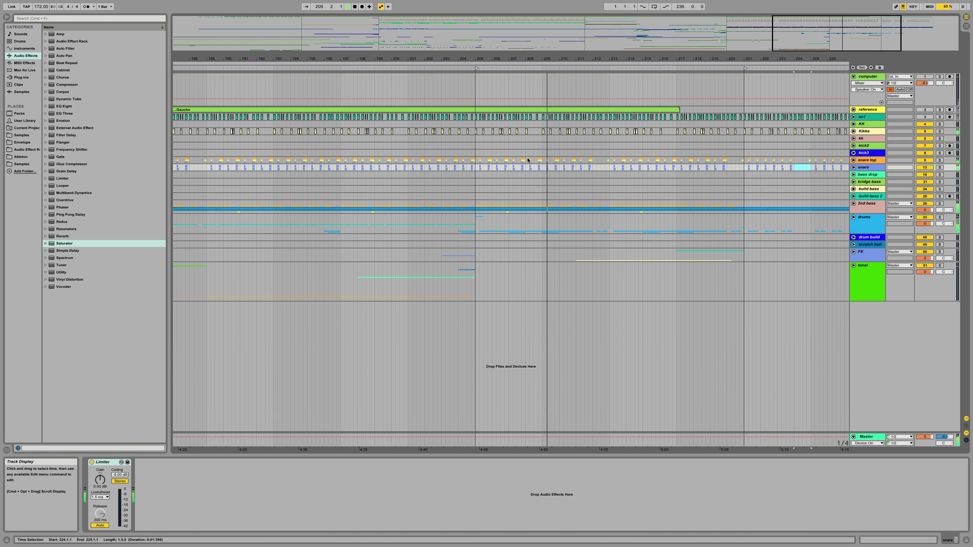
Step: Check the snare top group's device chain and spectrum during playback, and select its clips in bars 221–224
click(864, 168)
click(863, 161)
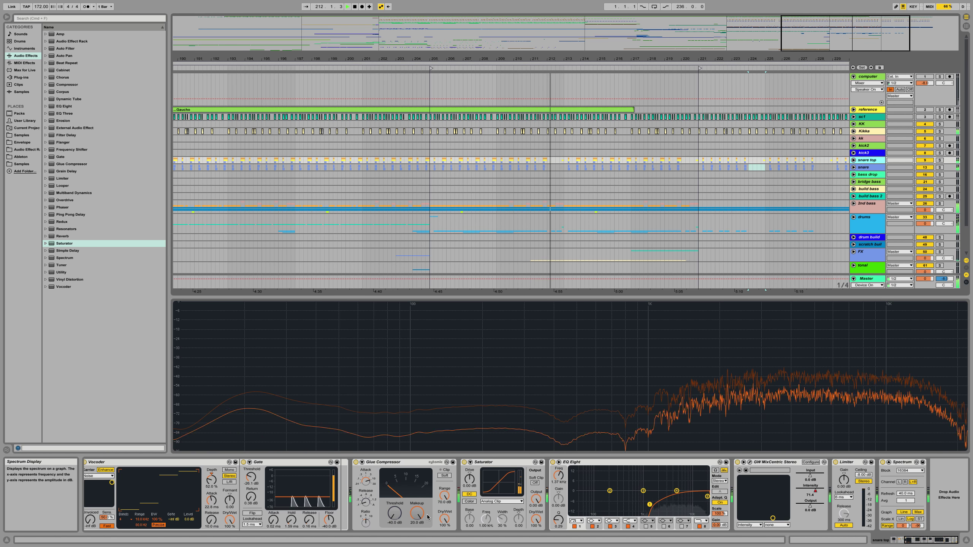
scroll(247, 493, left, 5)
scroll(248, 493, right, 5)
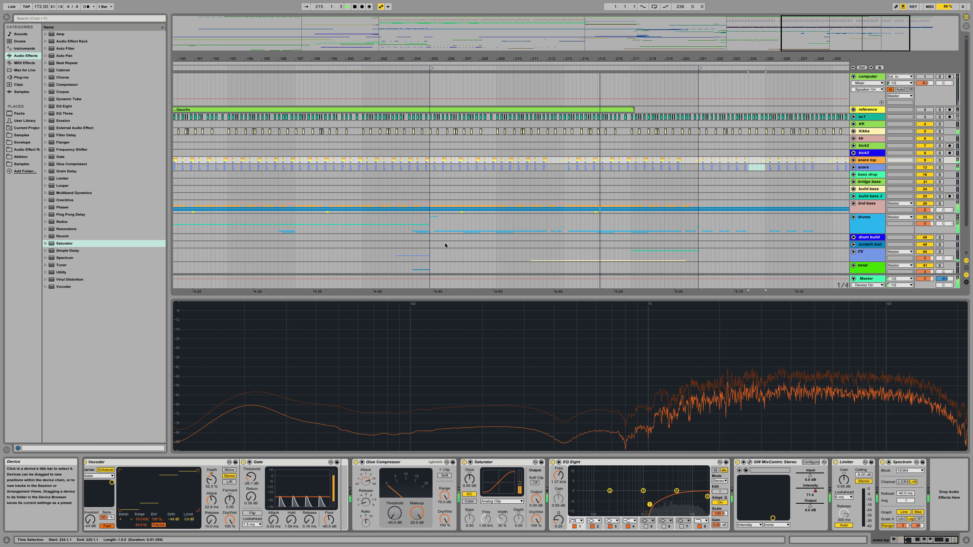
scroll(716, 174, right, 8)
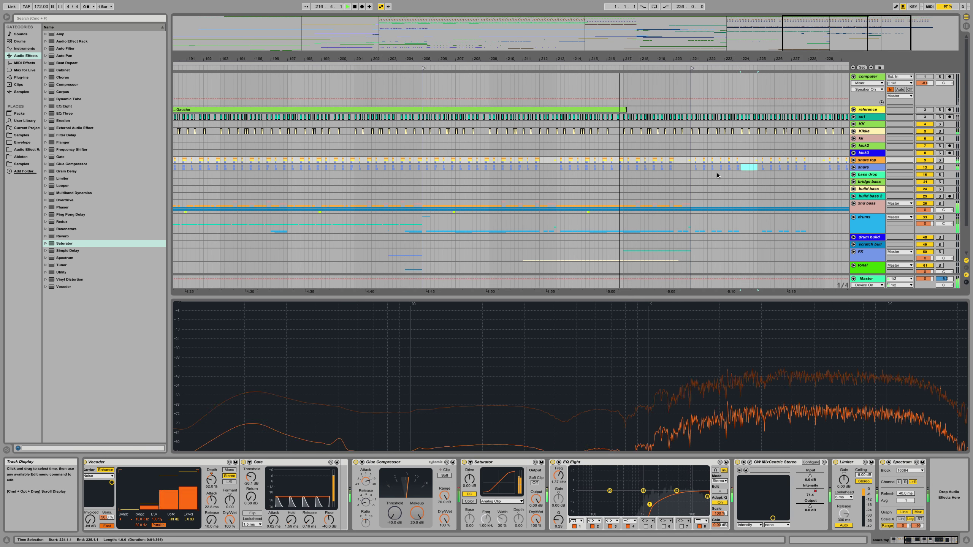
click(874, 169)
drag(535, 59, 600, 58)
drag(593, 161, 623, 161)
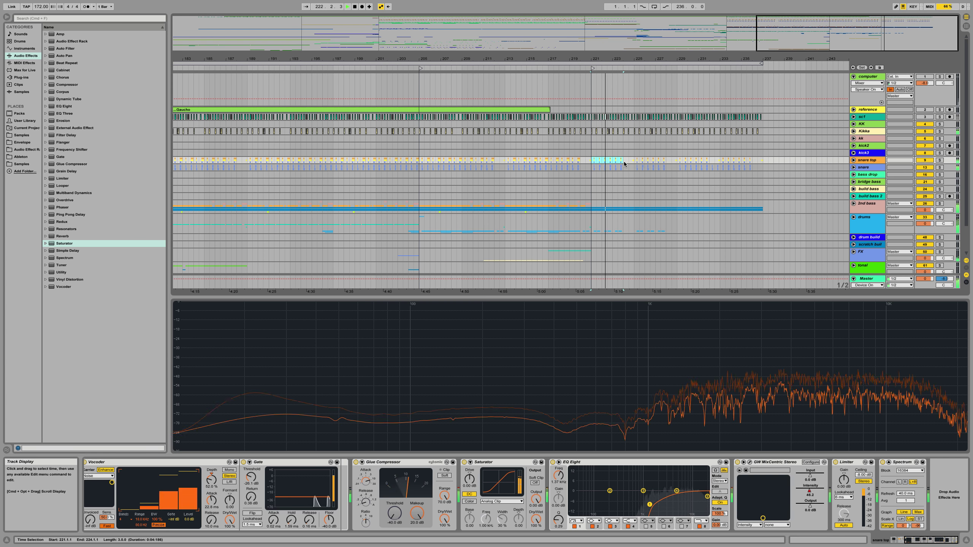
Step: Copy the snare group's clips from bars 129–145 and paste them four times in a row across bars 65–129
scroll(623, 161, left, 20)
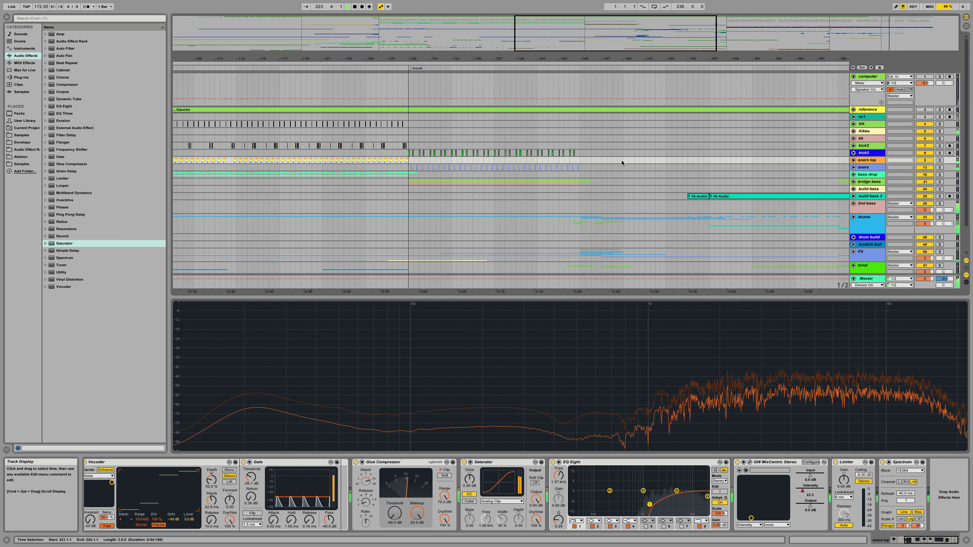
drag(494, 168, 665, 169)
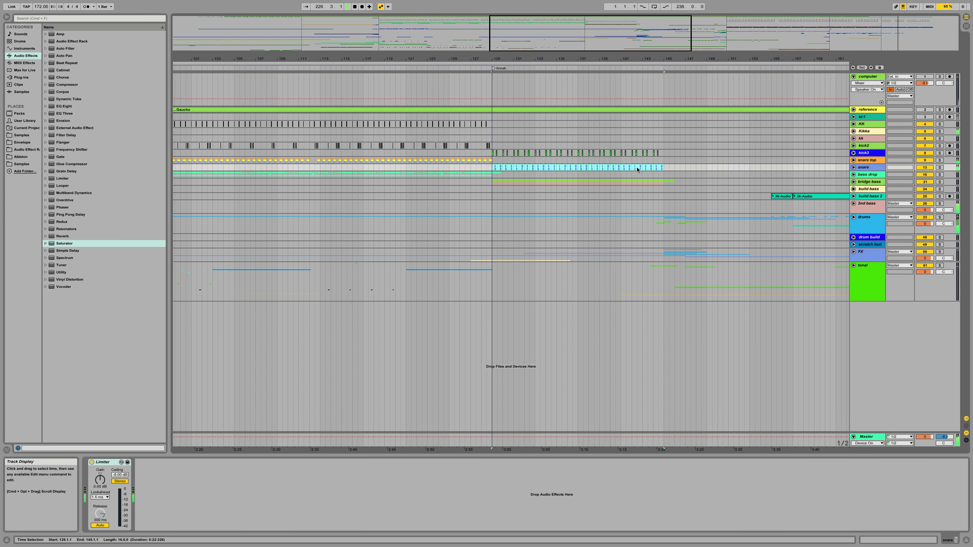
scroll(637, 169, left, 15)
click(467, 167)
key(super+v)
scroll(466, 167, right, 3)
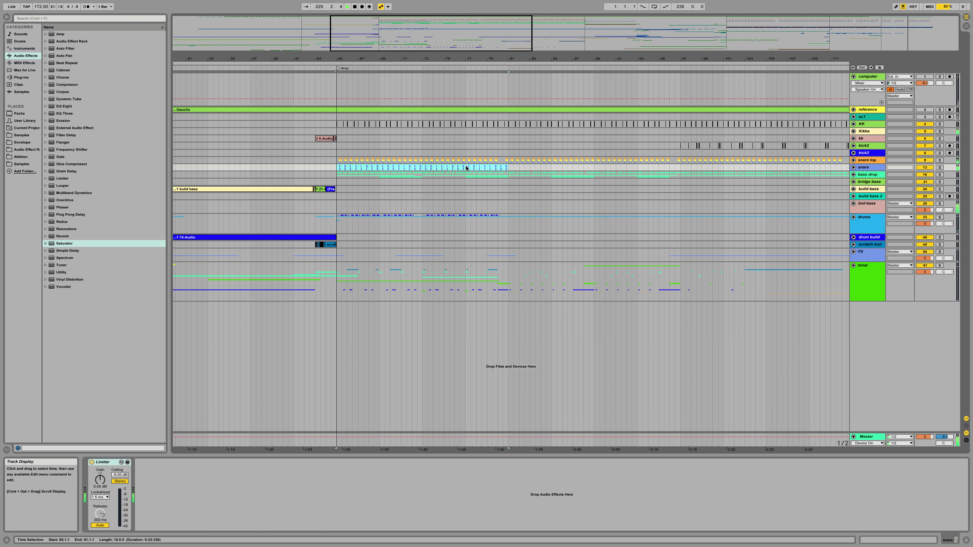
key(super+v)
key(super+v)
key(super+v)
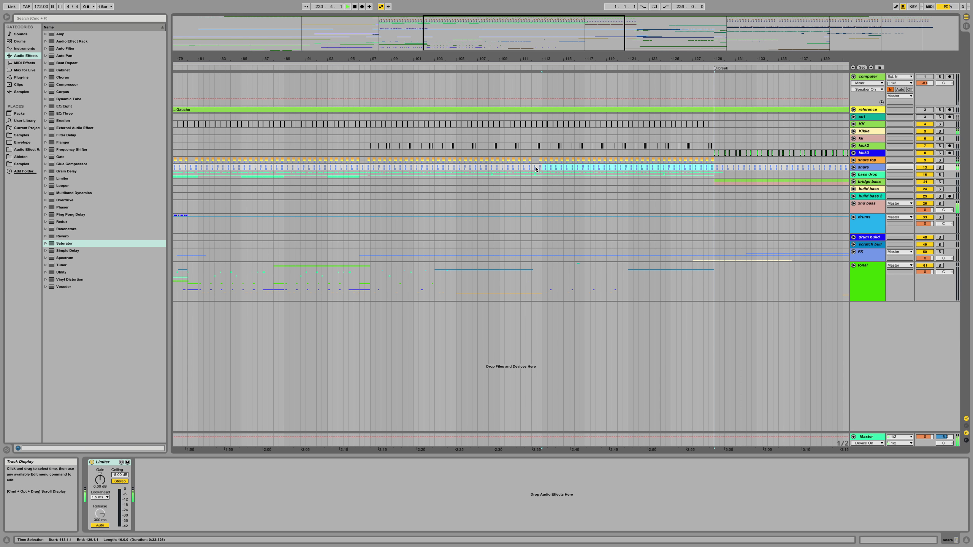
Step: Clear the first two beats of bars 112, 96 and 80 in the snare group
scroll(532, 167, left, 4)
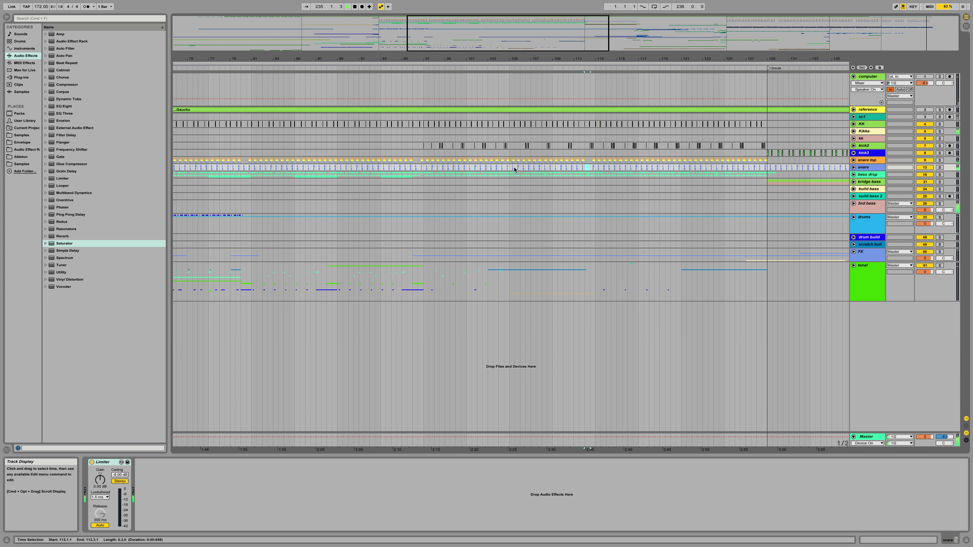
click(463, 166)
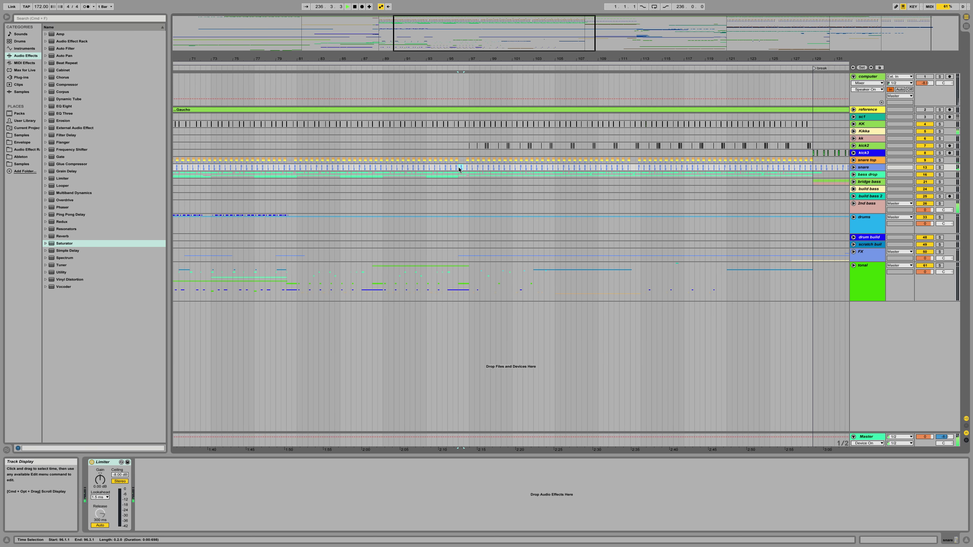
scroll(458, 167, left, 10)
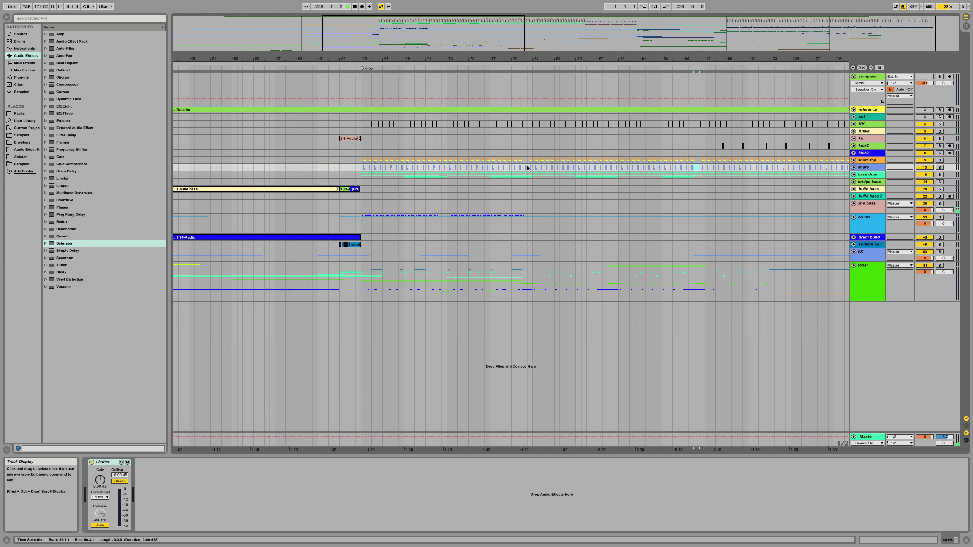
scroll(523, 165, right, 20)
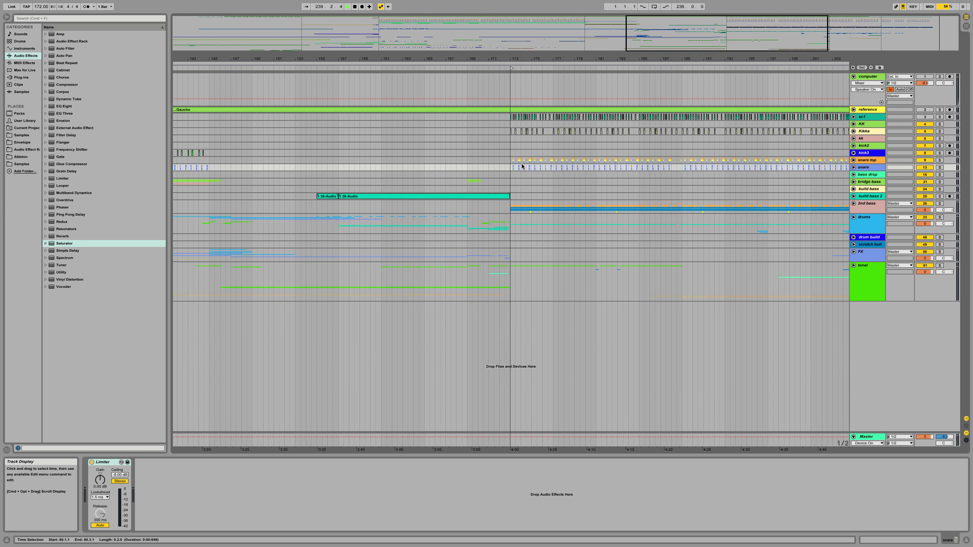
Step: Play the final section from bar 221, soloing the 2nd bass group and its 30 Operator track to check the low end
key(space)
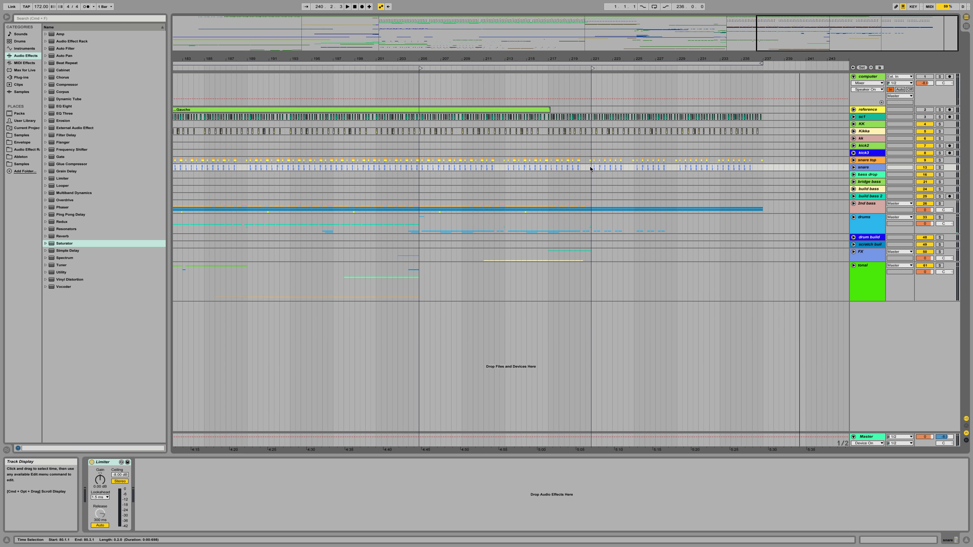
click(865, 437)
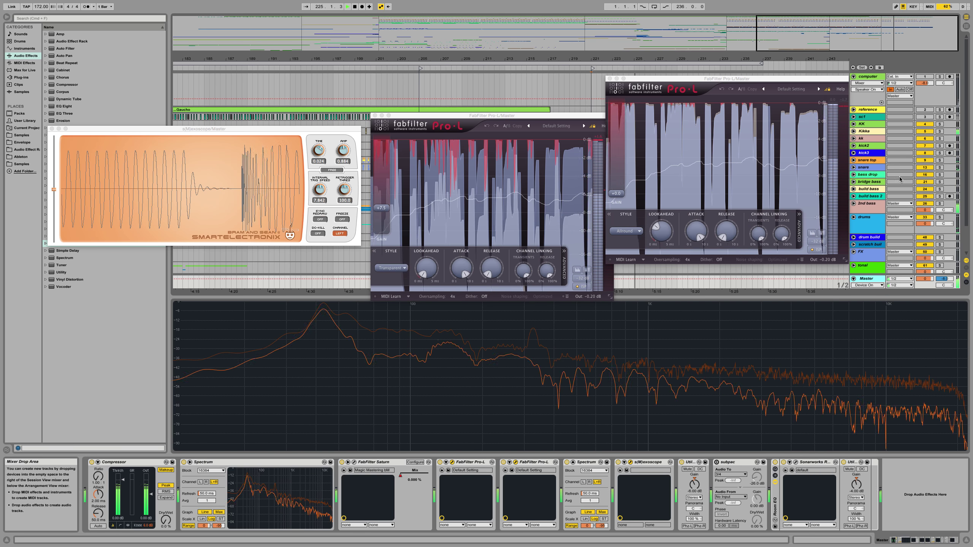
click(867, 203)
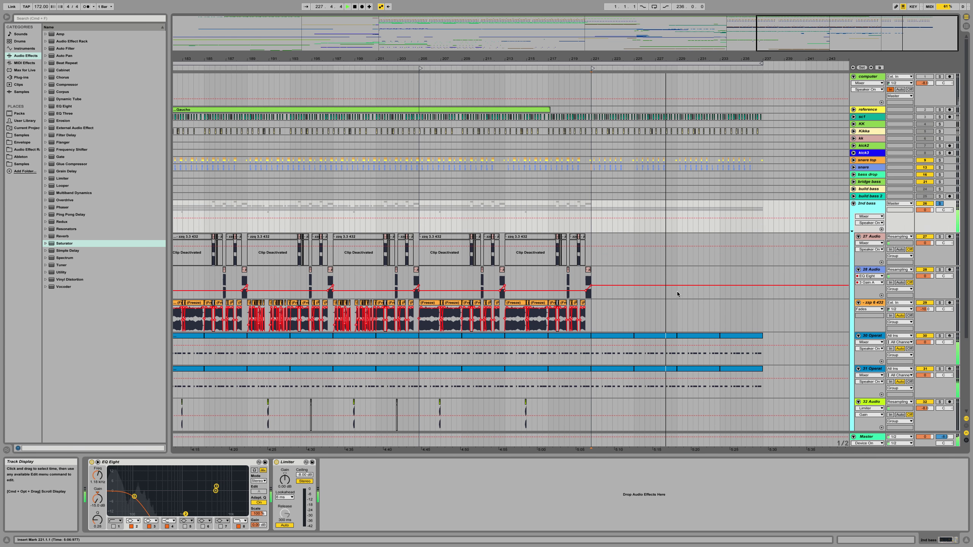
scroll(678, 294, down, 1)
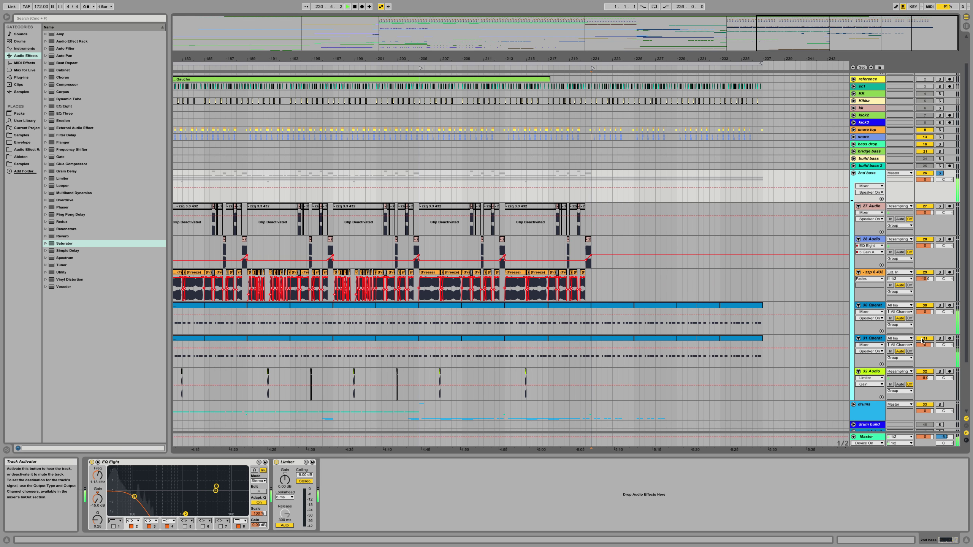
click(876, 338)
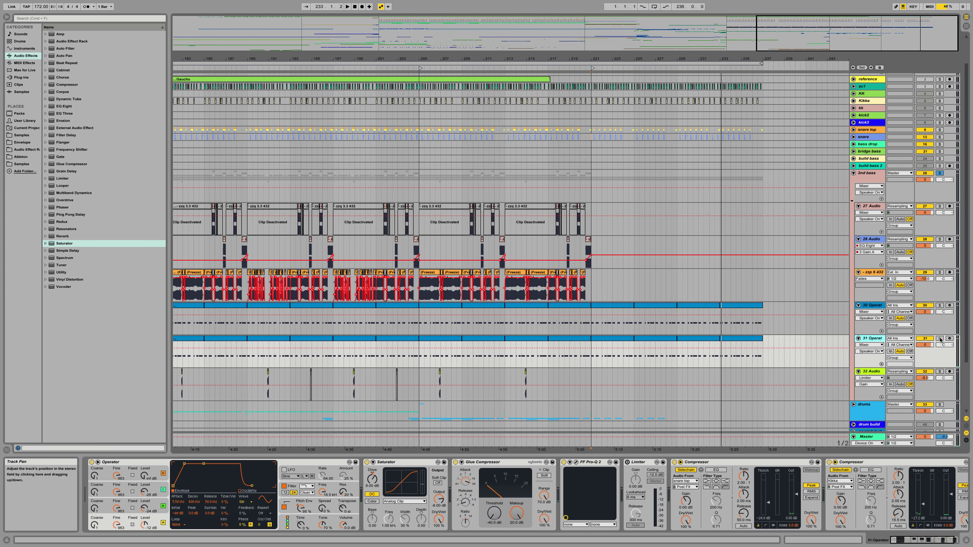
click(939, 305)
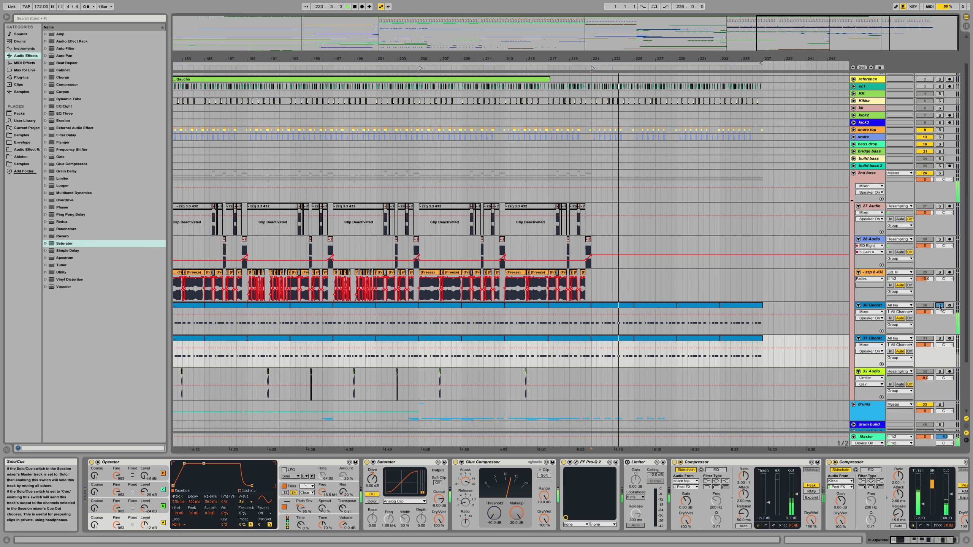
click(872, 305)
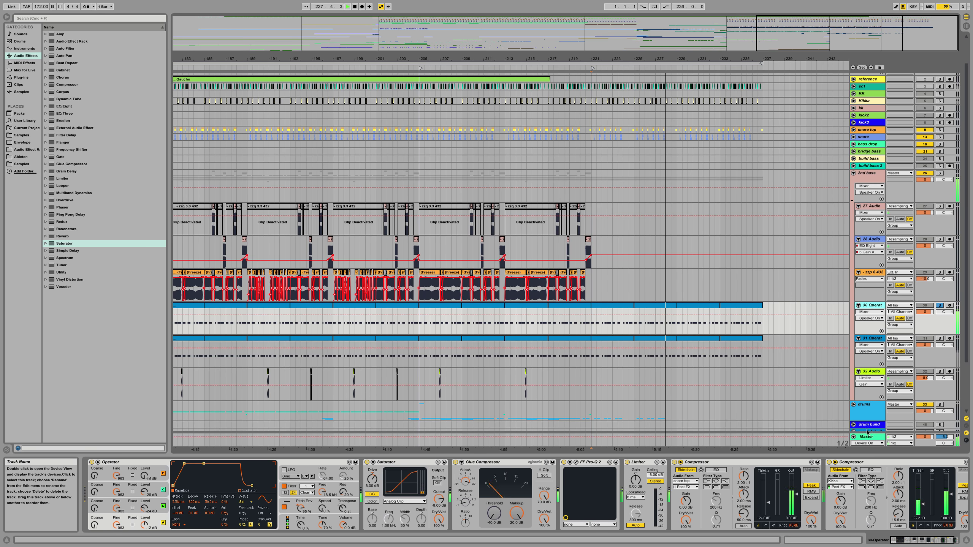
Step: Compare the soloed bass on the Master with the first FabFilter Pro-L bypassed and re-enabled, and end the solo
click(871, 444)
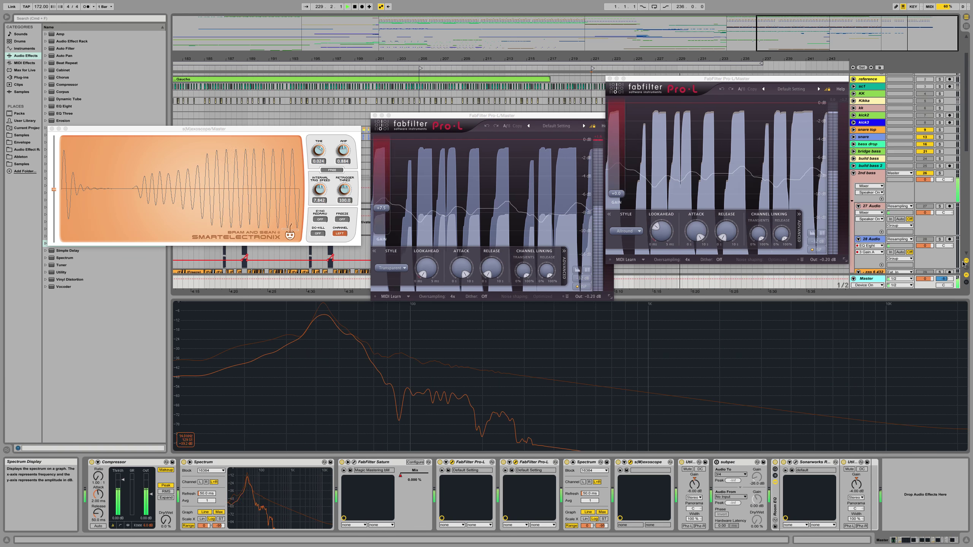
scroll(923, 230, down, 5)
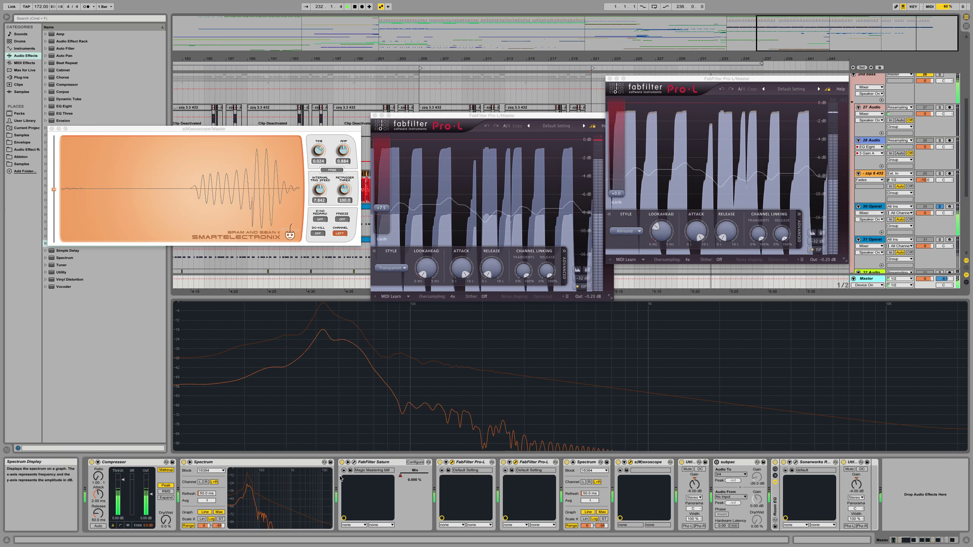
click(439, 462)
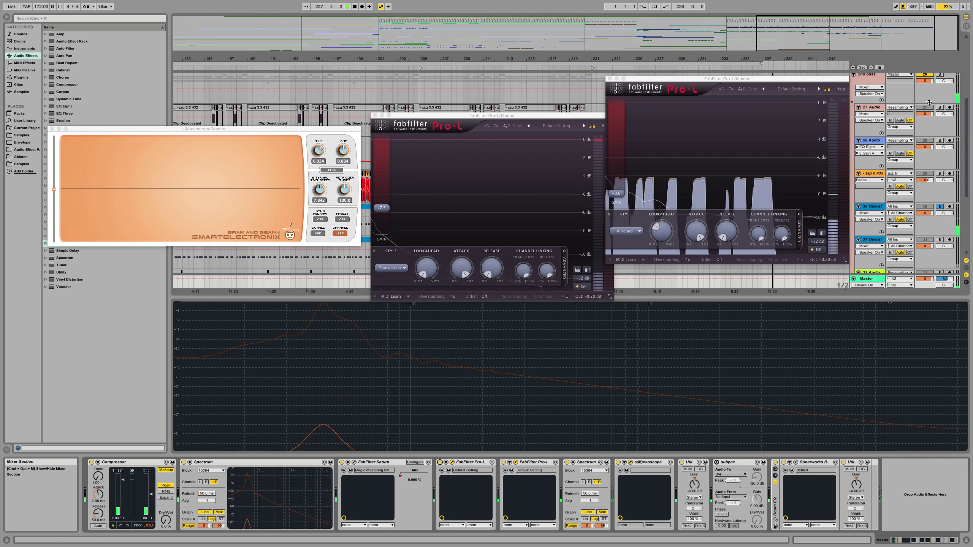
click(940, 76)
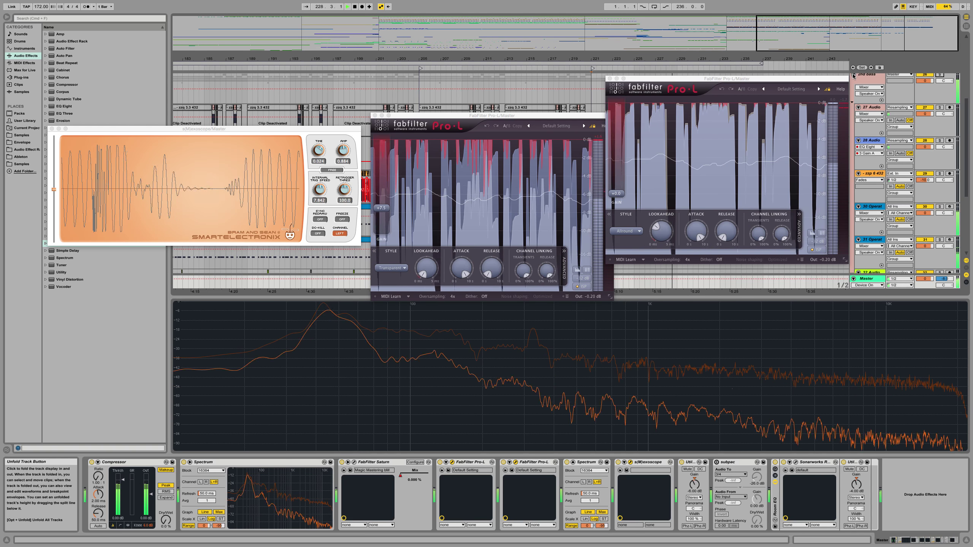
Step: Fold the 2nd bass group, look at the tonal group's devices, and reopen the Master's analysers on the full mix
click(853, 74)
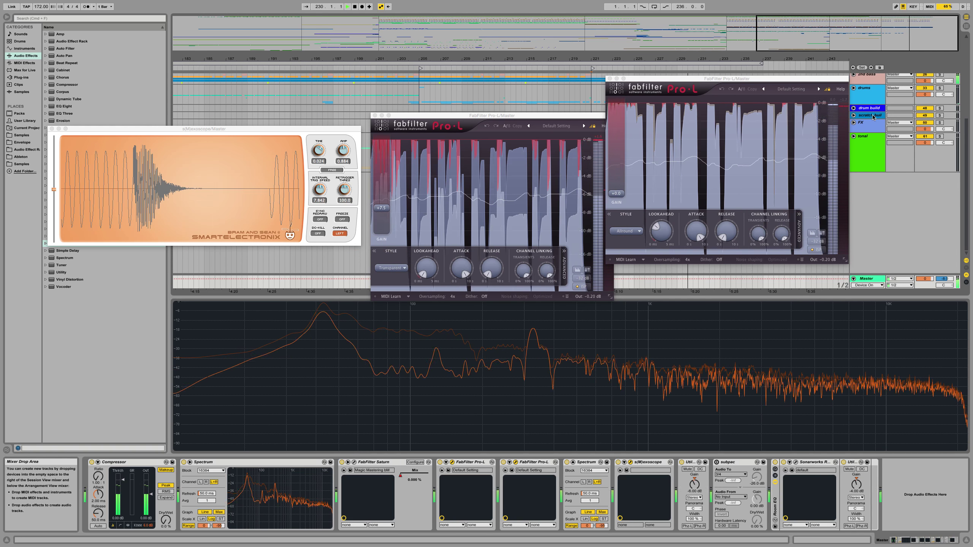
click(868, 150)
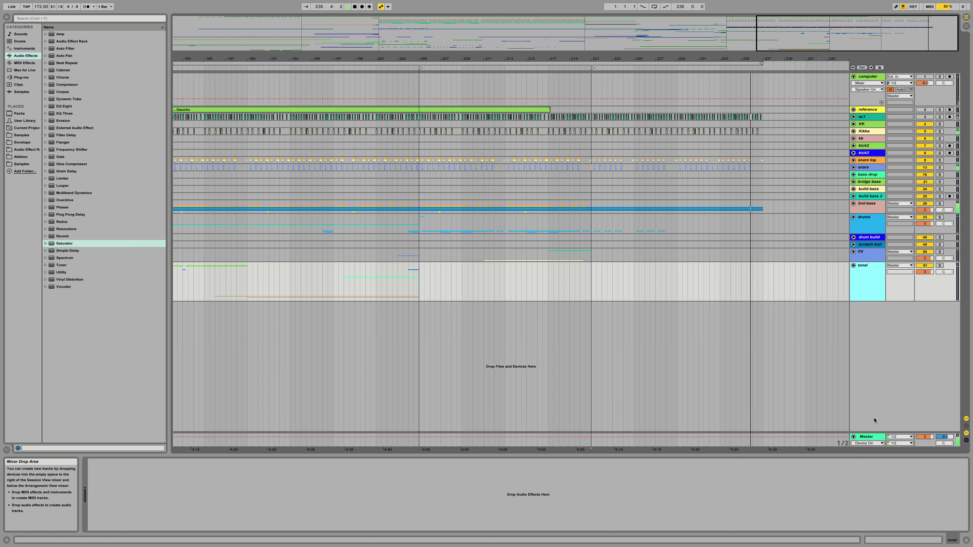
click(871, 438)
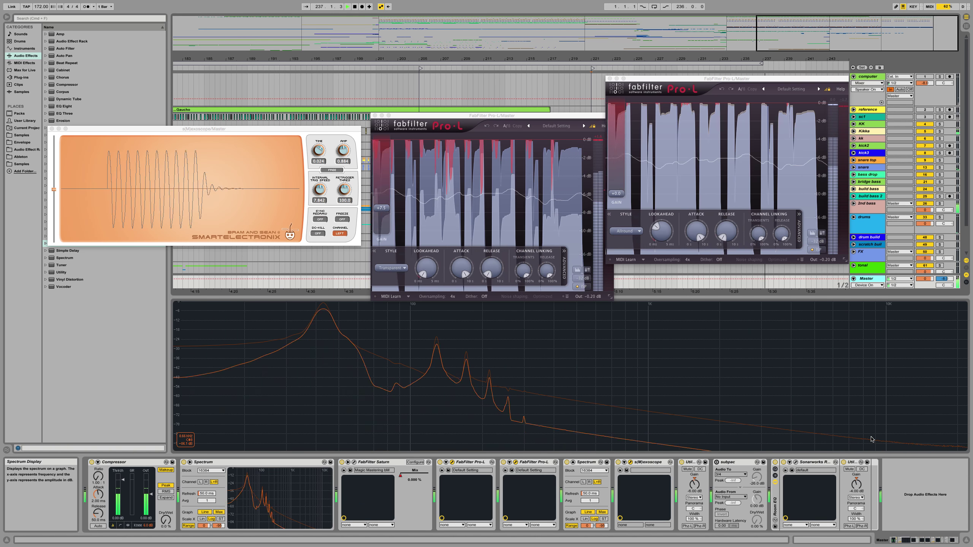
Step: Play the whole arrangement from bar 1 and watch the mix on the Master's spectrum, limiters and oscilloscope
click(866, 110)
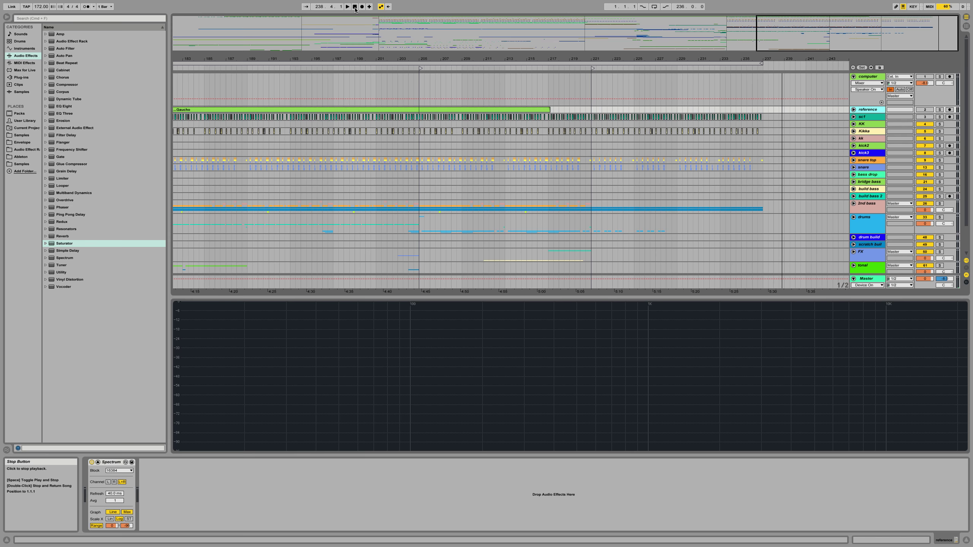
drag(341, 62, 341, 27)
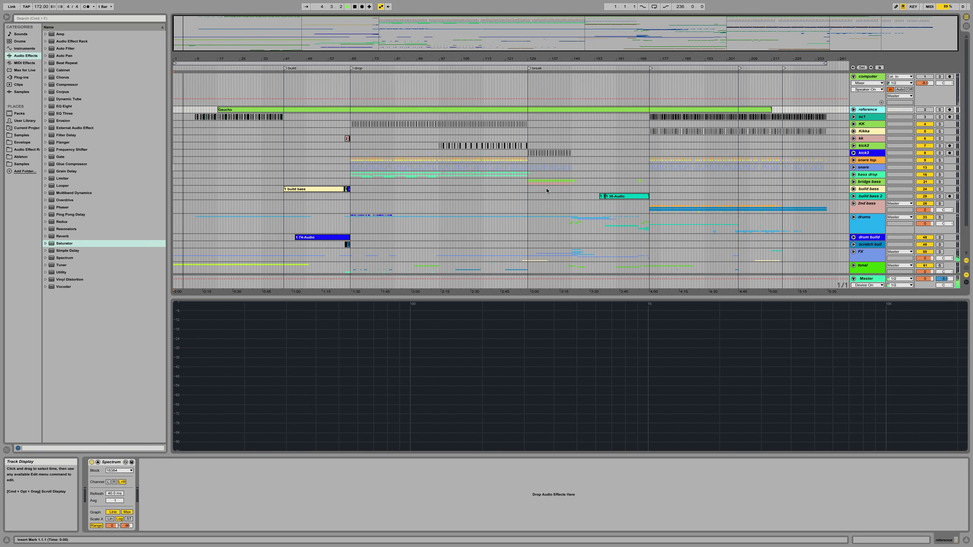
click(867, 278)
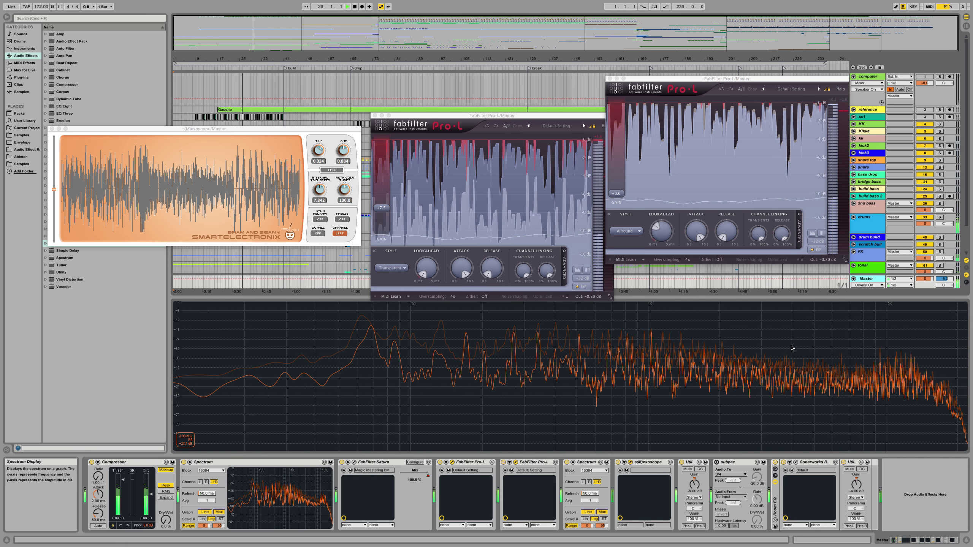
Step: Unfold the FX group and examine the fx track's opening clip together with its Reverb and EQ Eight
click(861, 251)
click(853, 252)
scroll(306, 278, down, 10)
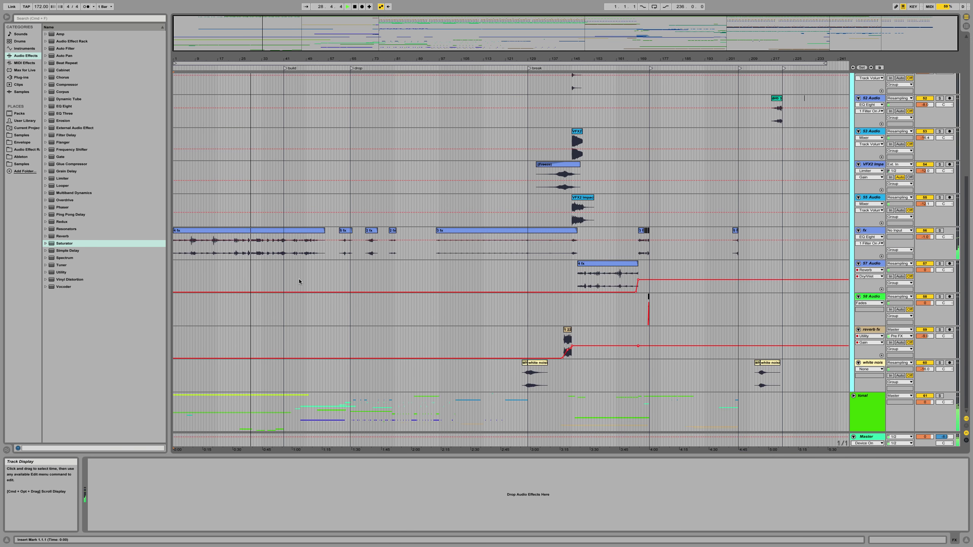
click(276, 253)
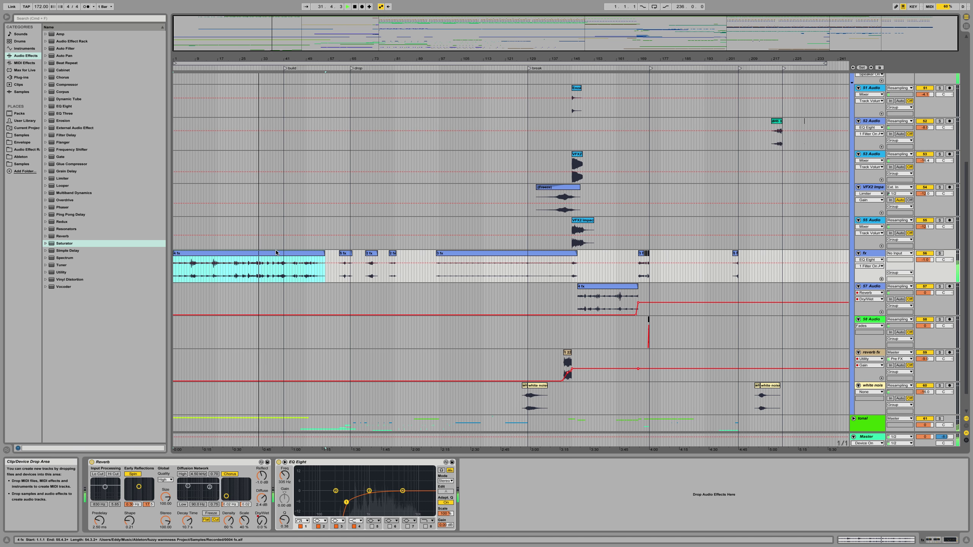
scroll(722, 275, up, 10)
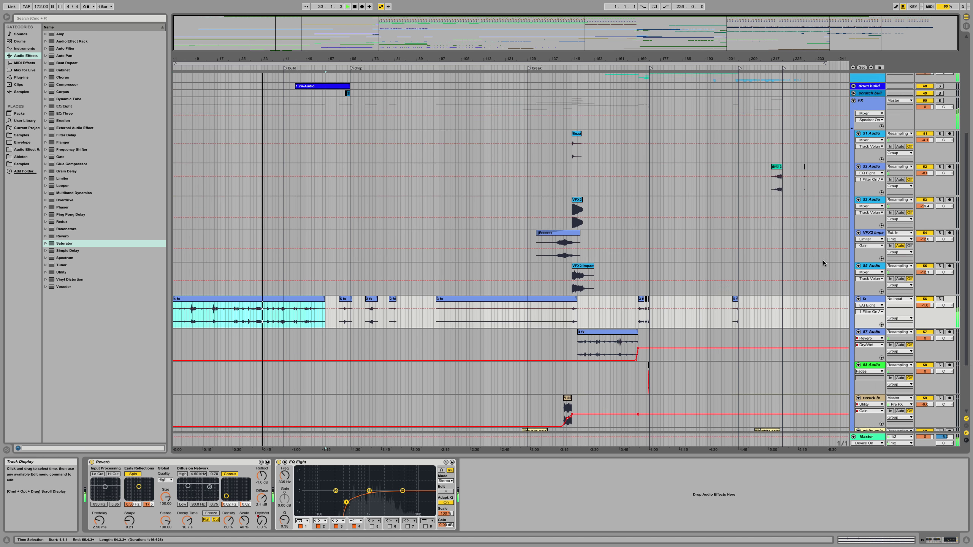
Step: Fold the FX group and the computer track, and monitor the playing mix with the Master's analysers
click(855, 231)
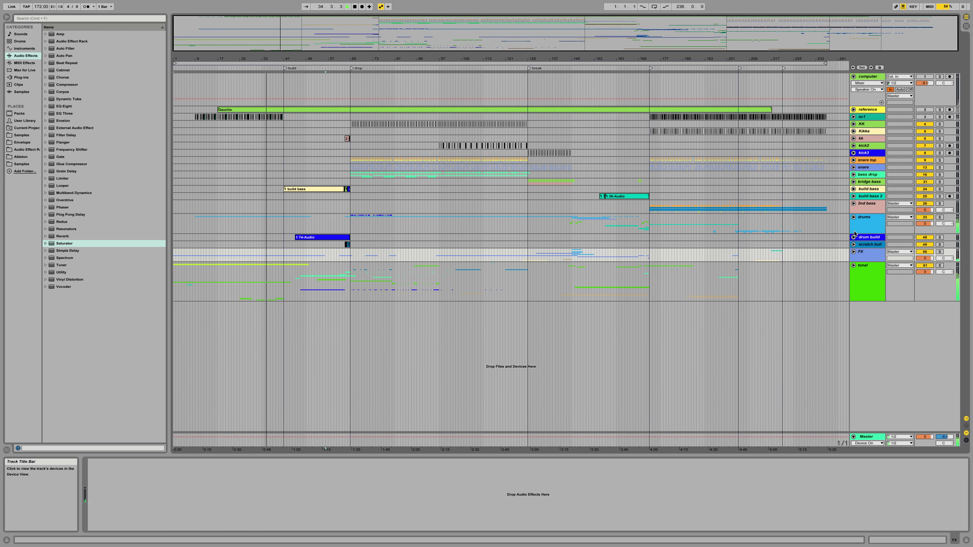
click(864, 438)
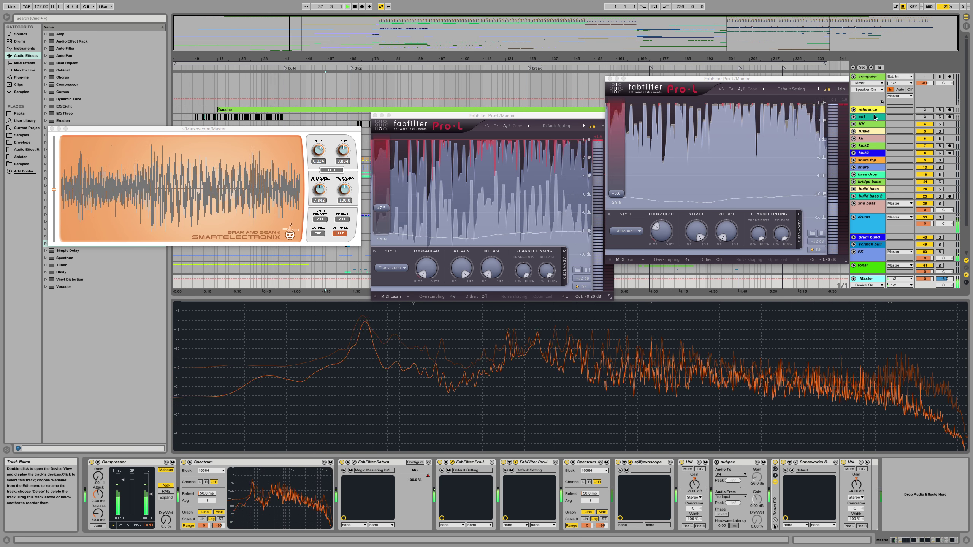
click(854, 76)
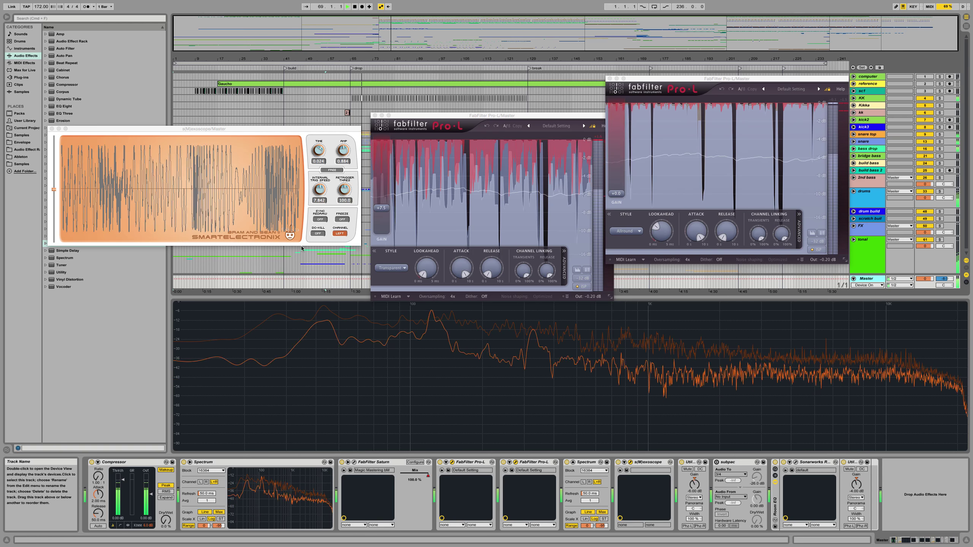
Step: Place the insert mark at the drop on 65.1.1 and set the Master oscilloscope's time to 0.033
click(350, 265)
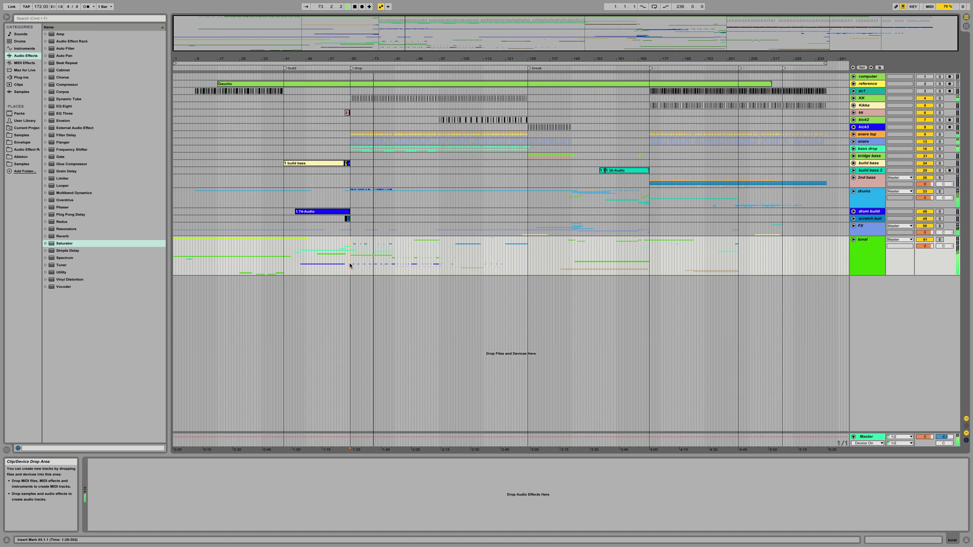
click(350, 443)
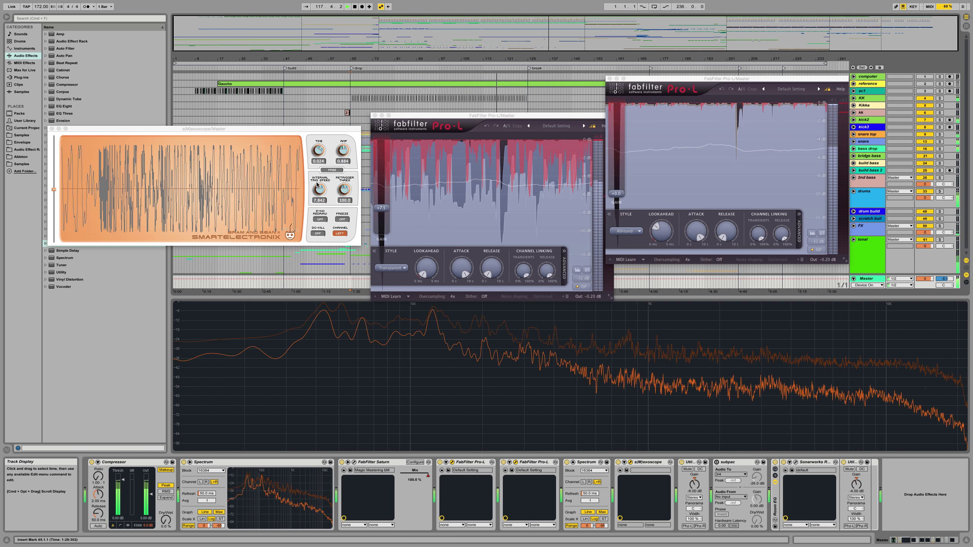
drag(320, 152, 319, 155)
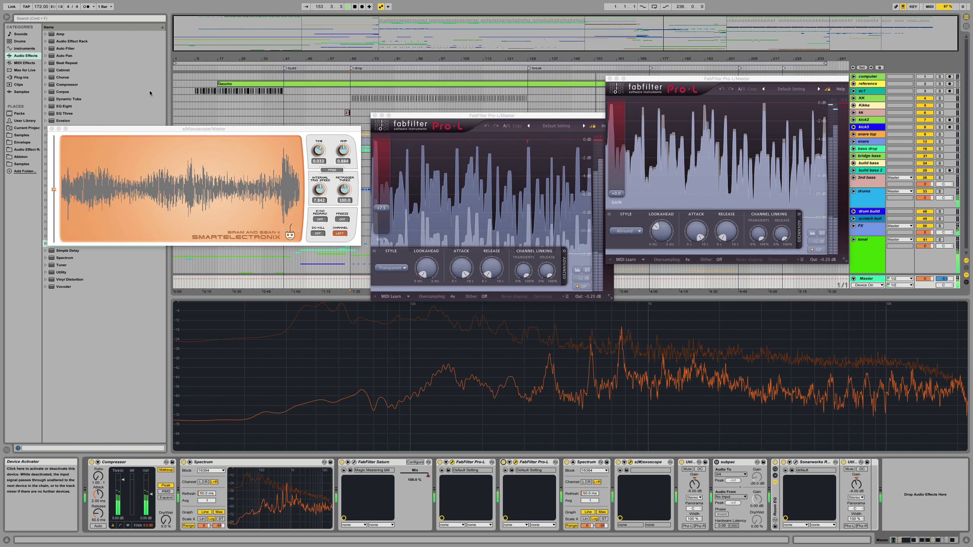
Step: Browse the VST plug-ins and look through the WaveShell-VST 9.6 effects while the mix plays
click(21, 77)
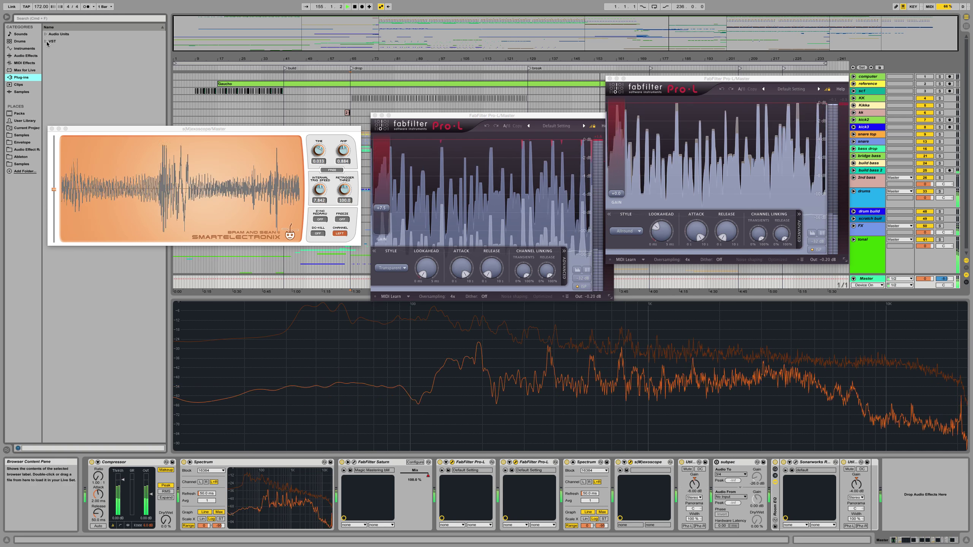
click(47, 42)
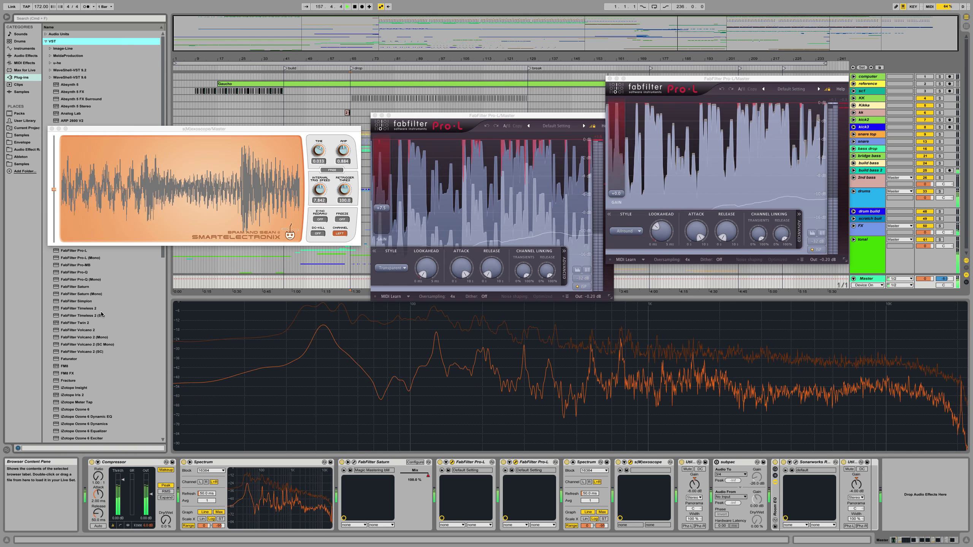
click(50, 78)
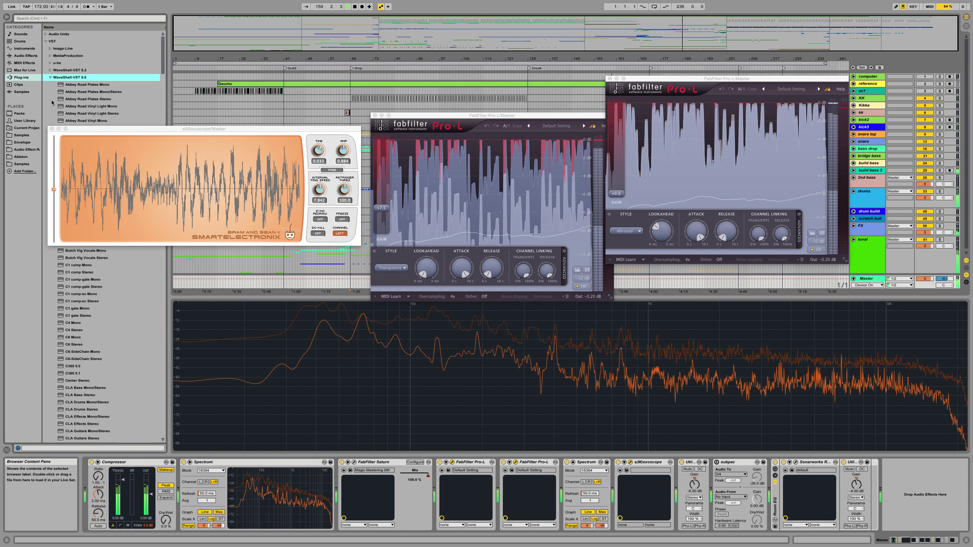
scroll(103, 325, down, 20)
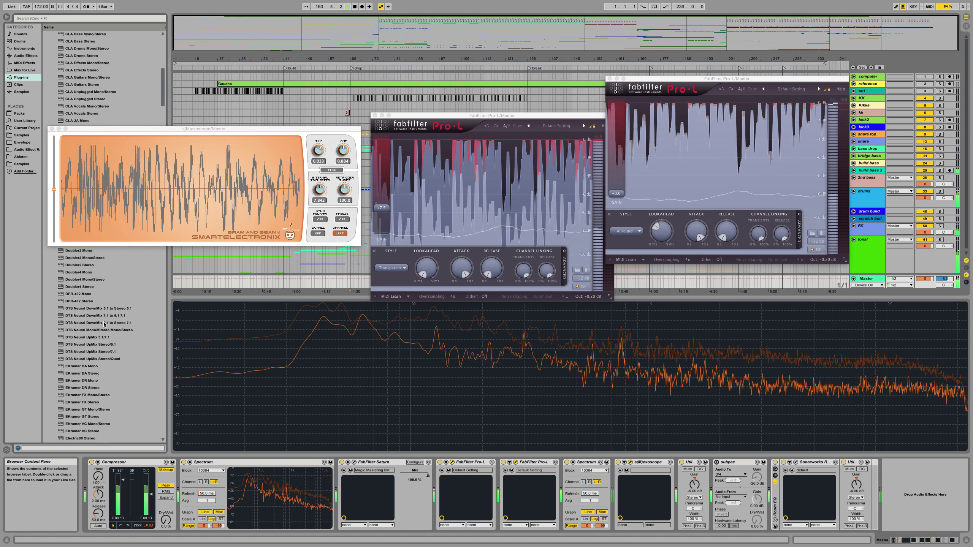
scroll(104, 324, down, 15)
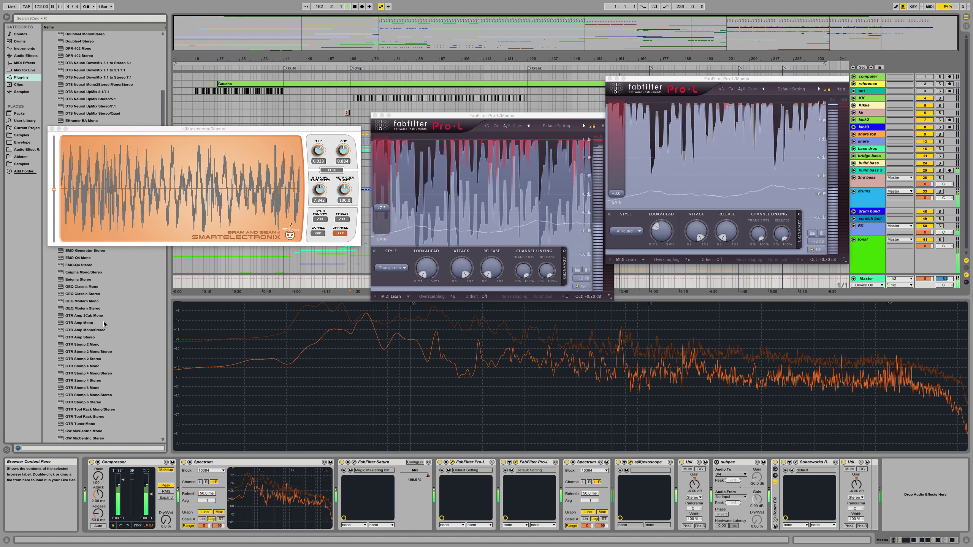
scroll(104, 323, down, 3)
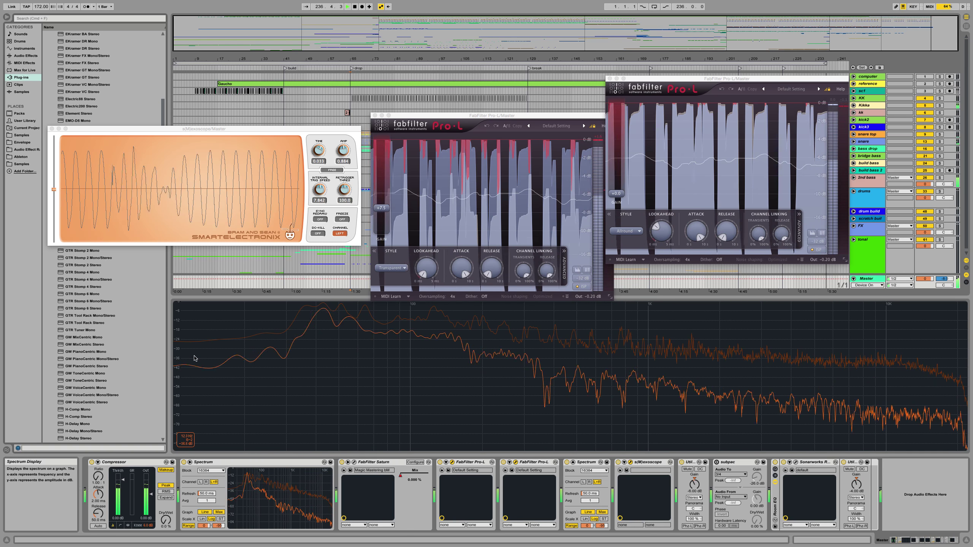
Step: Play the arrangement from the break locator and unfold the bridge bass group
click(353, 26)
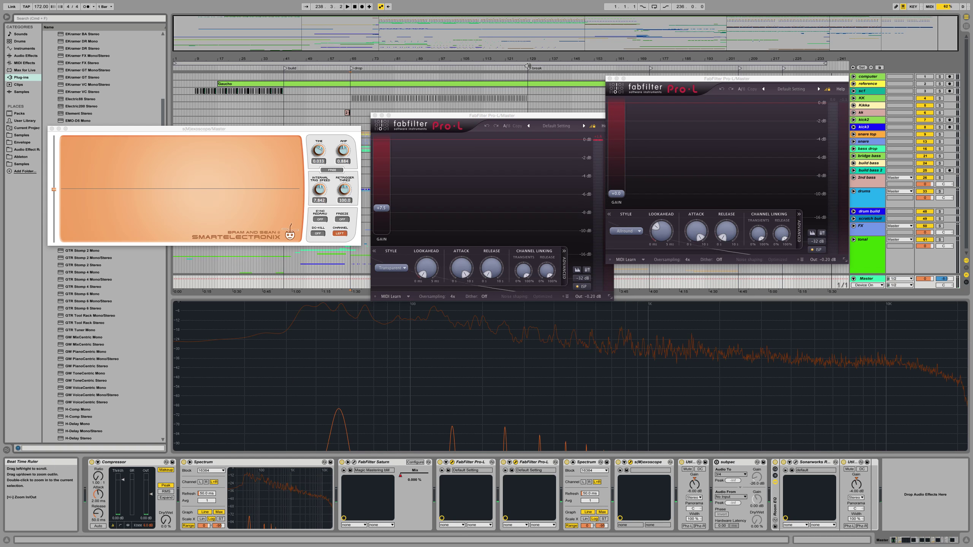
double_click(528, 68)
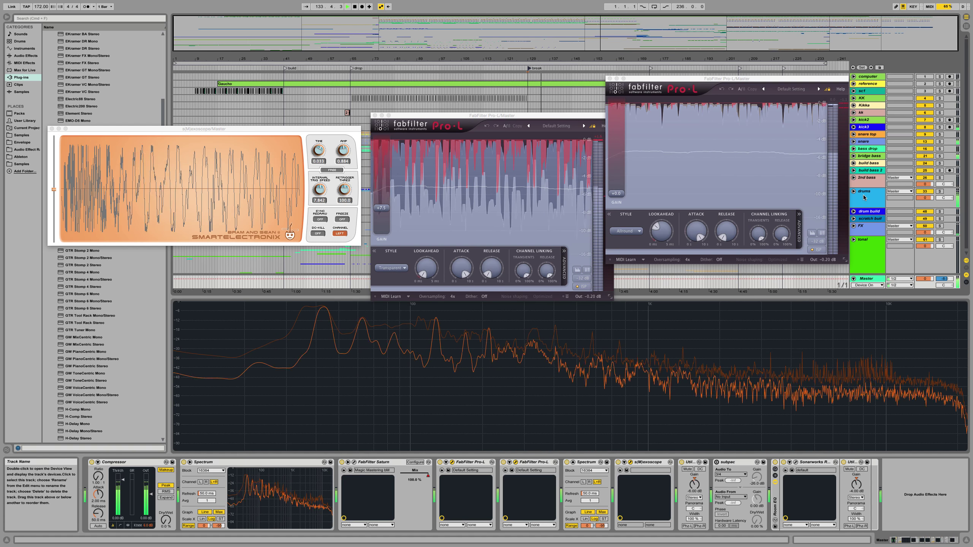
click(866, 156)
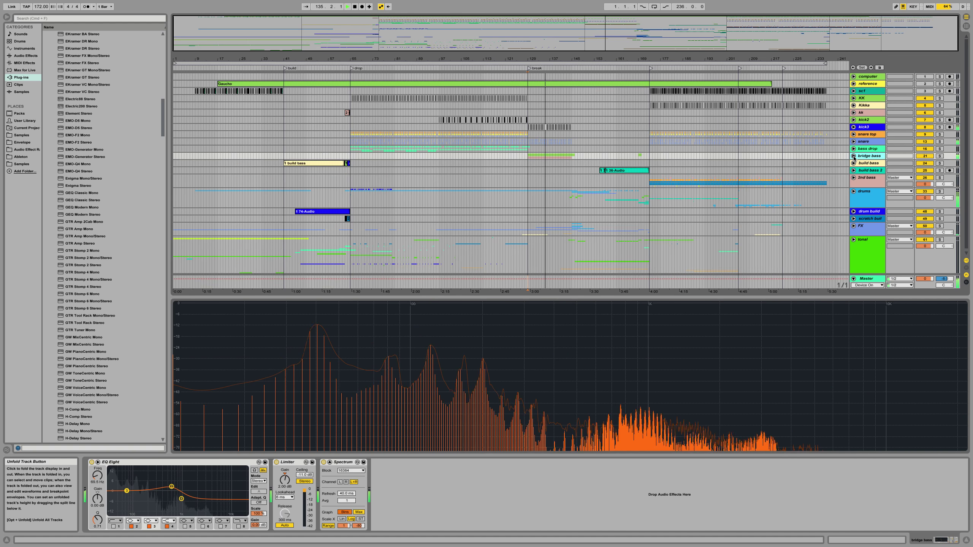
click(853, 156)
scroll(544, 190, down, 5)
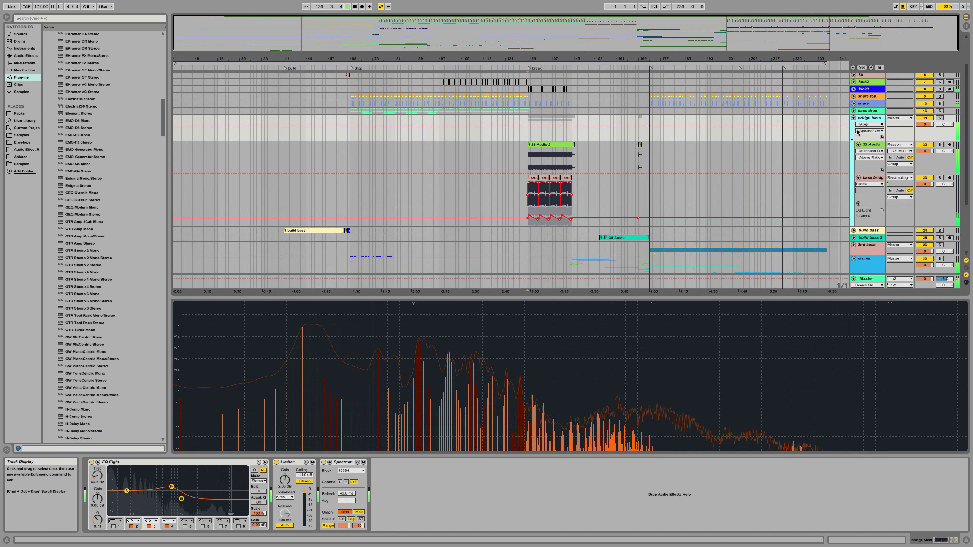
Step: Solo the bridge bass group, its bass bridge track and its 22 Audio track in turn to compare their sound
click(940, 118)
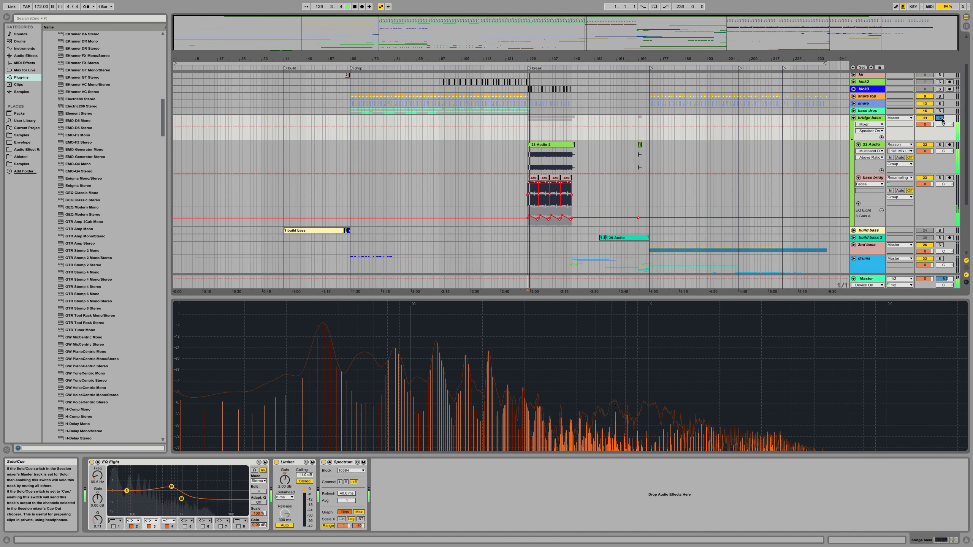
click(939, 178)
click(940, 145)
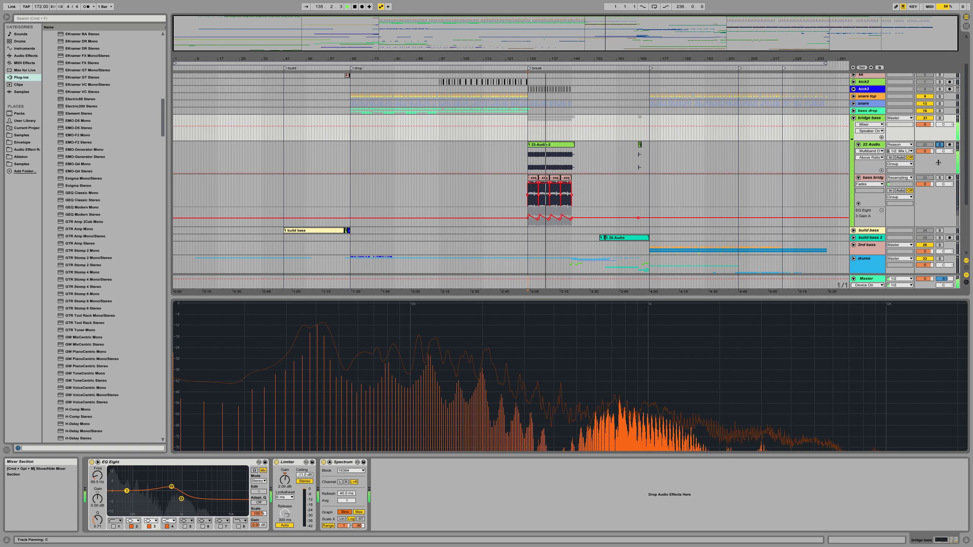
click(939, 178)
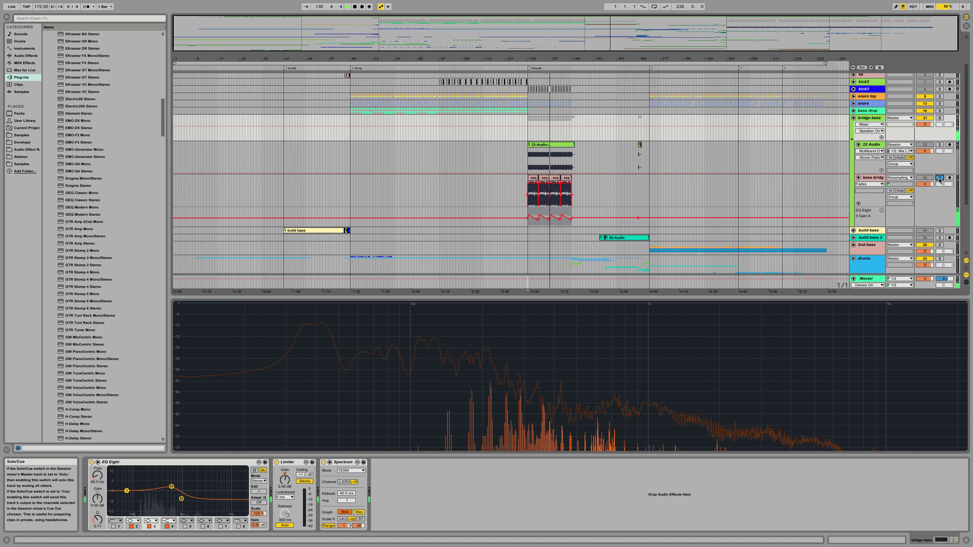
scroll(687, 173, down, 3)
scroll(686, 173, up, 5)
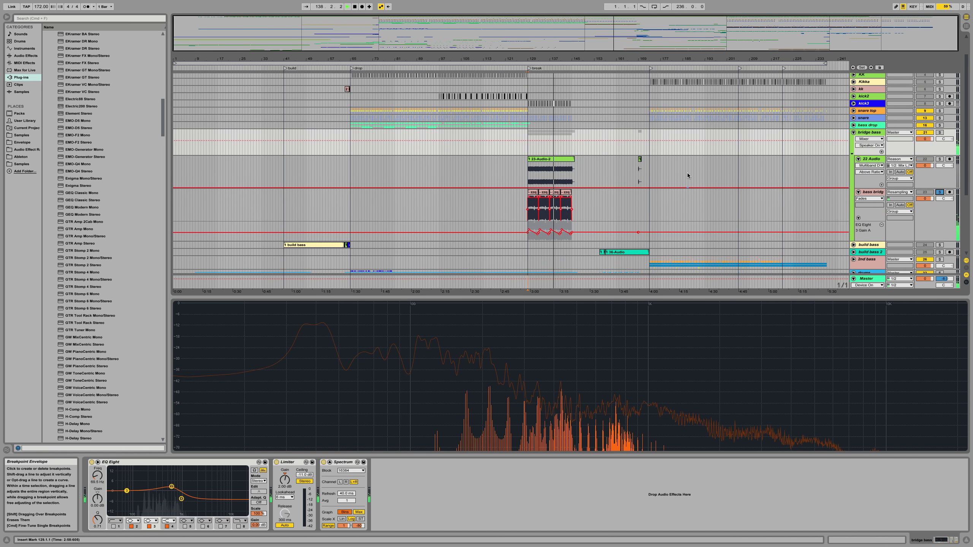
Step: Examine the device chains of the bass bridge and 22 Audio tracks, and replay the break in the full mix
click(875, 191)
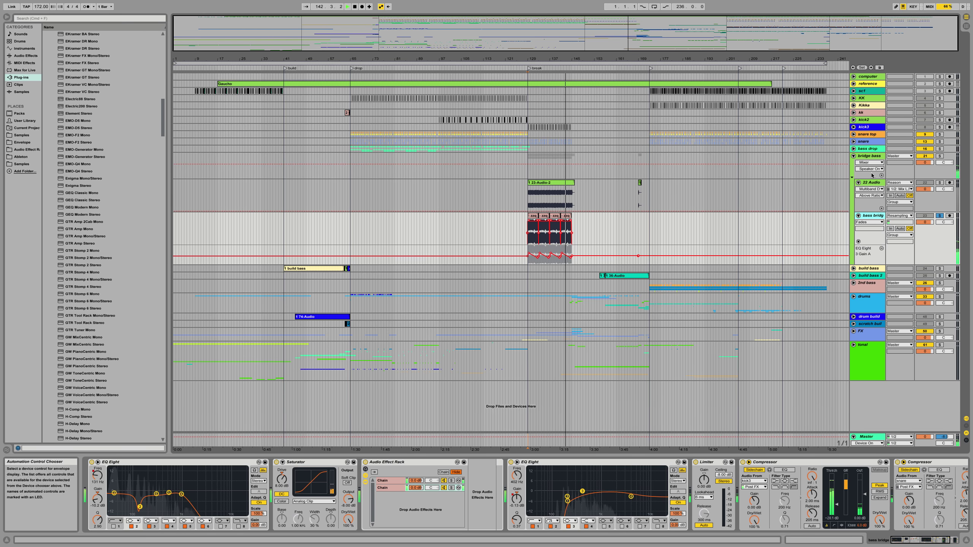
click(871, 183)
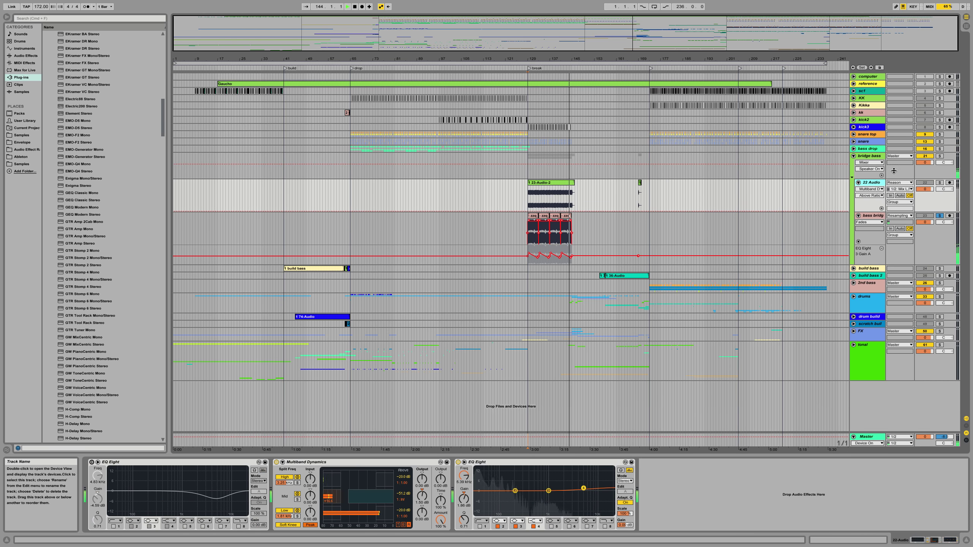
key(space)
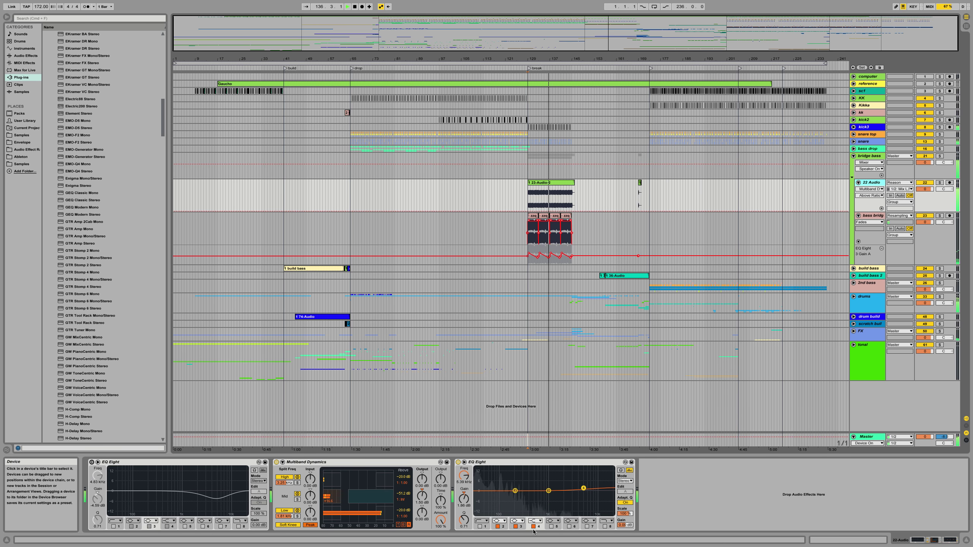
Step: Try a wide -15 dB cut at 347 Hz with band 2 of 22 Audio's second EQ Eight, and reset the band's gain
drag(515, 491, 526, 514)
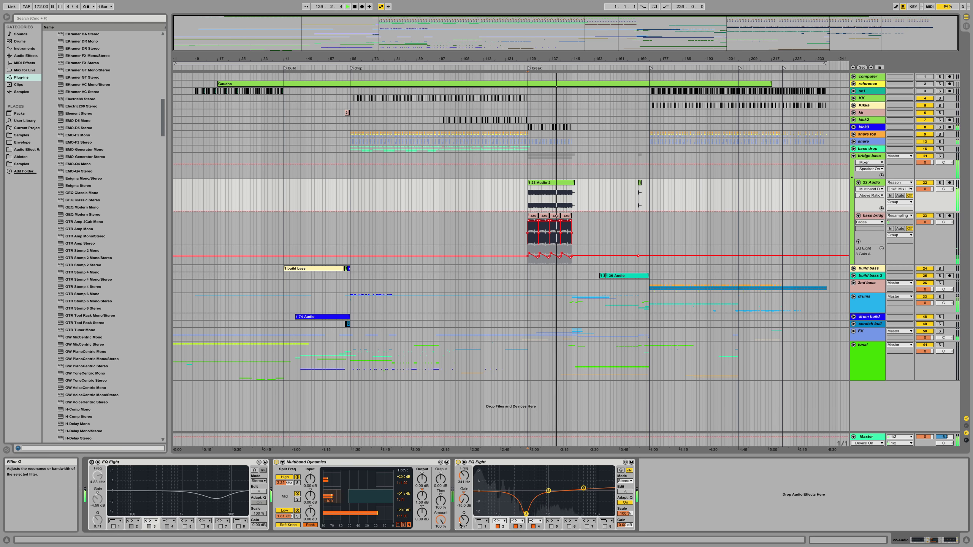
mouse_move(464, 521)
mouse_down()
mouse_move(464, 534)
mouse_move(465, 521)
mouse_up()
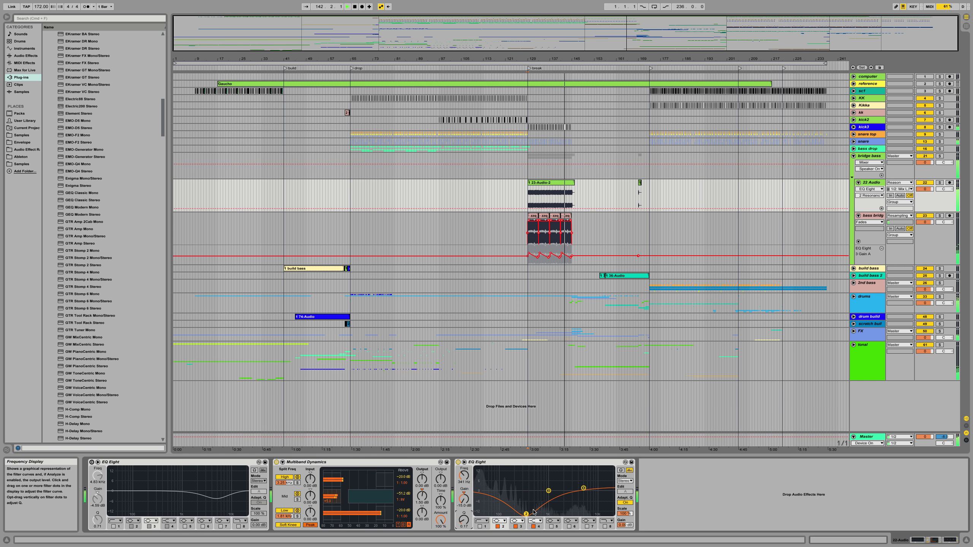
drag(525, 513, 526, 504)
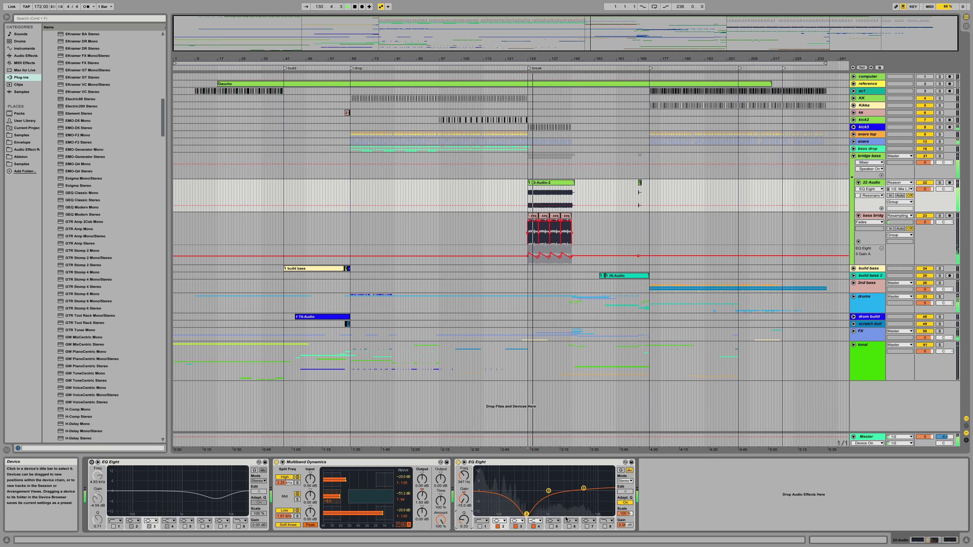
key(space)
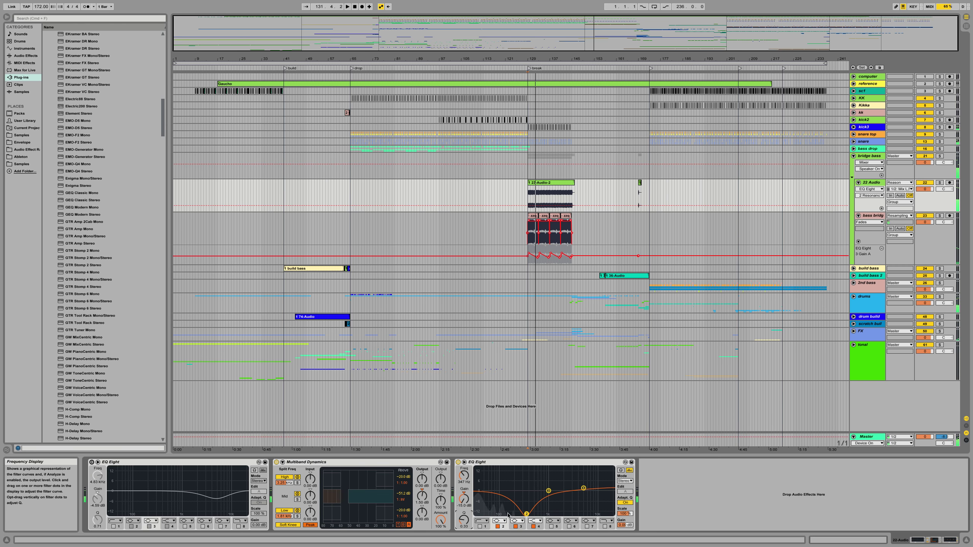
drag(464, 517, 462, 521)
key(space)
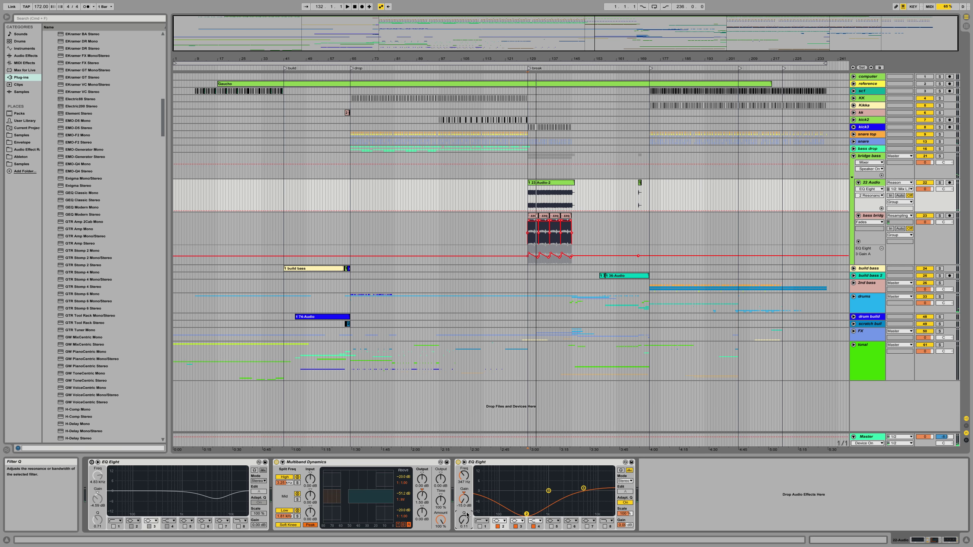
click(464, 495)
key(Delete)
Step: Change band 3 of 22 Audio's second EQ Eight to a high-cut filter and lower its frequency to just under 100 Hz
key(space)
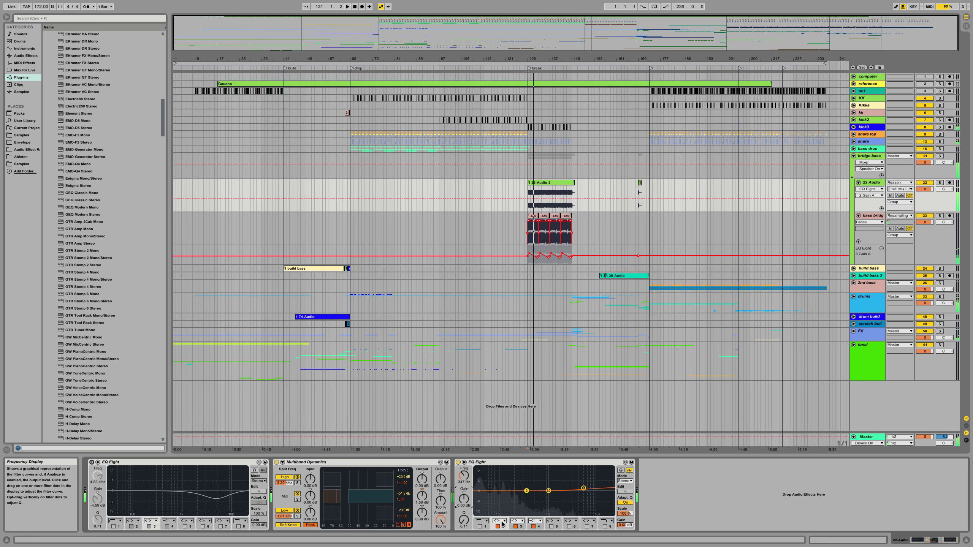
click(517, 520)
click(518, 511)
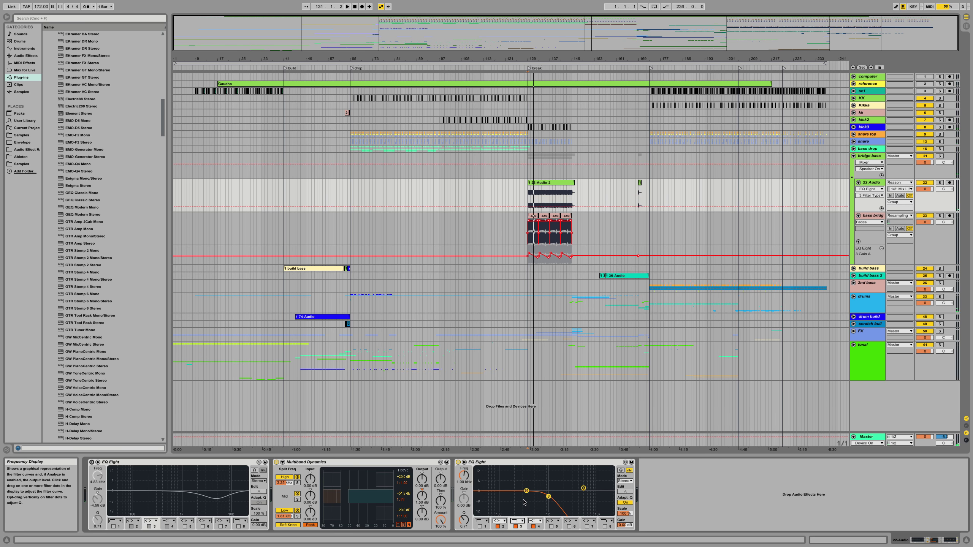
key(space)
drag(541, 496, 502, 500)
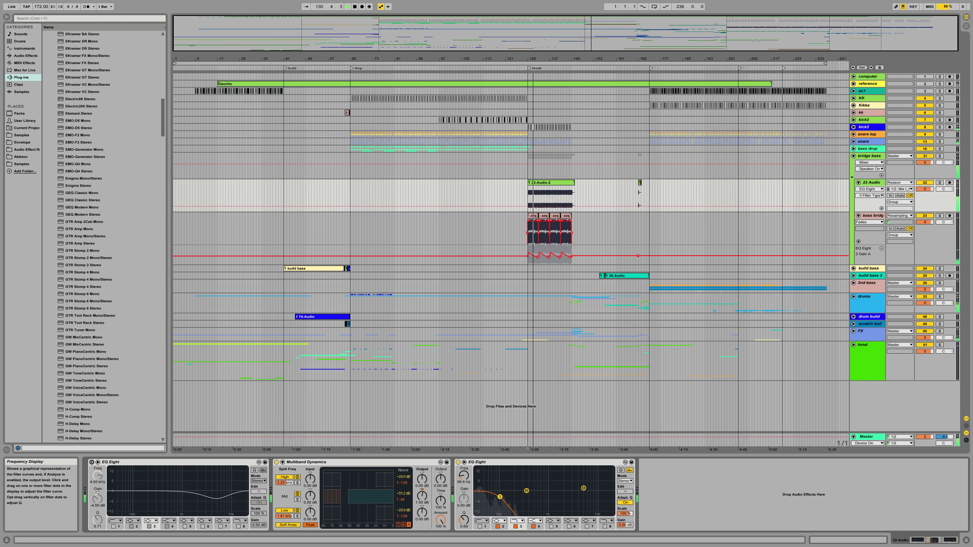
Step: Solo the bridge bass group from the start of the break, and compare the devices of the group and its two tracks
click(940, 157)
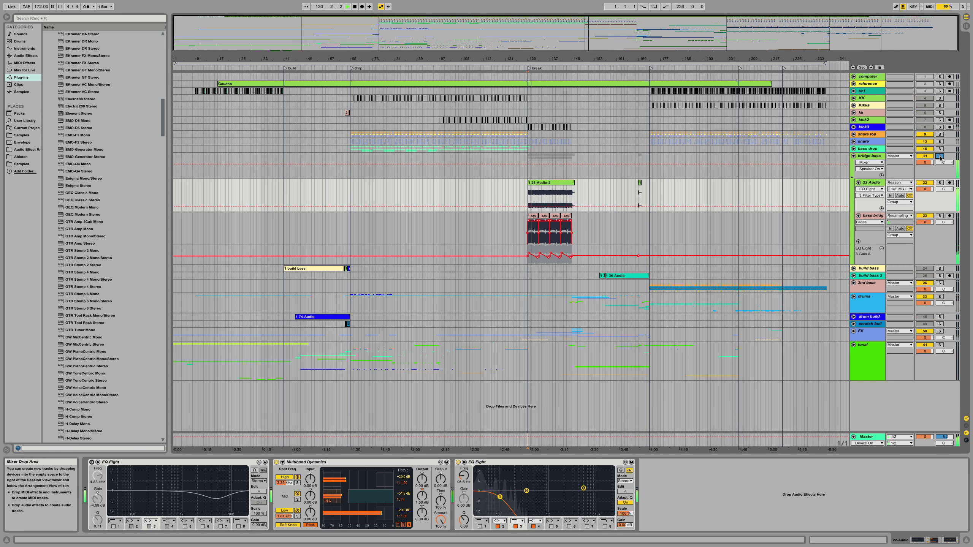
key(space)
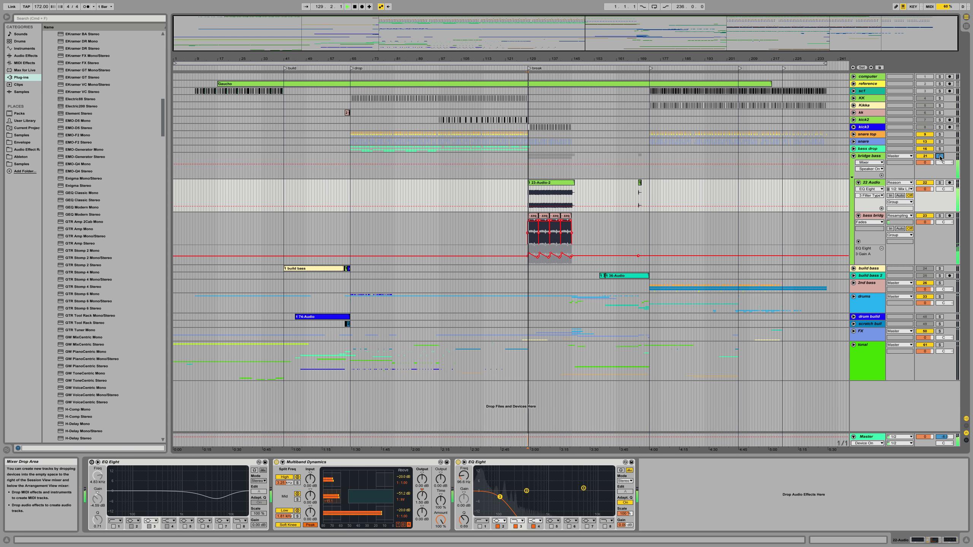
click(870, 156)
key(space)
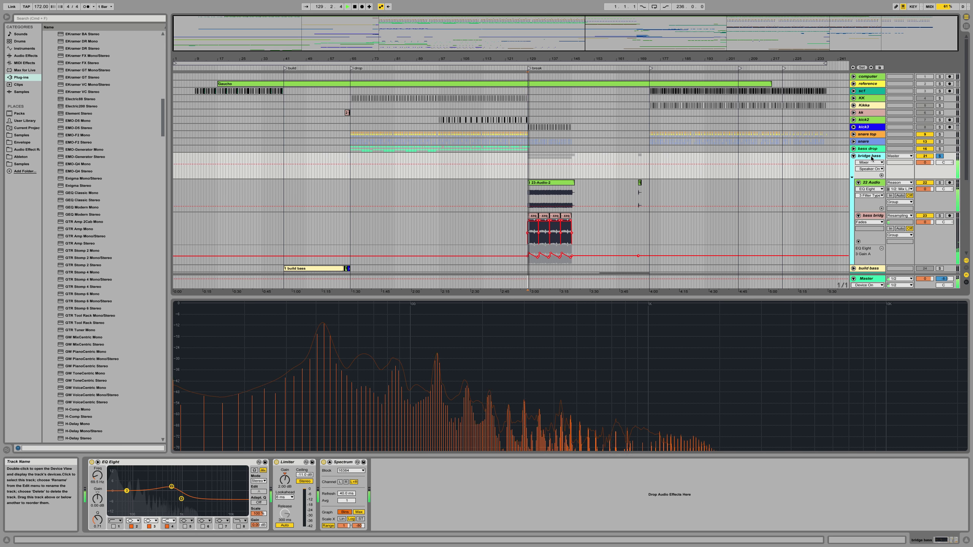
key(space)
click(874, 216)
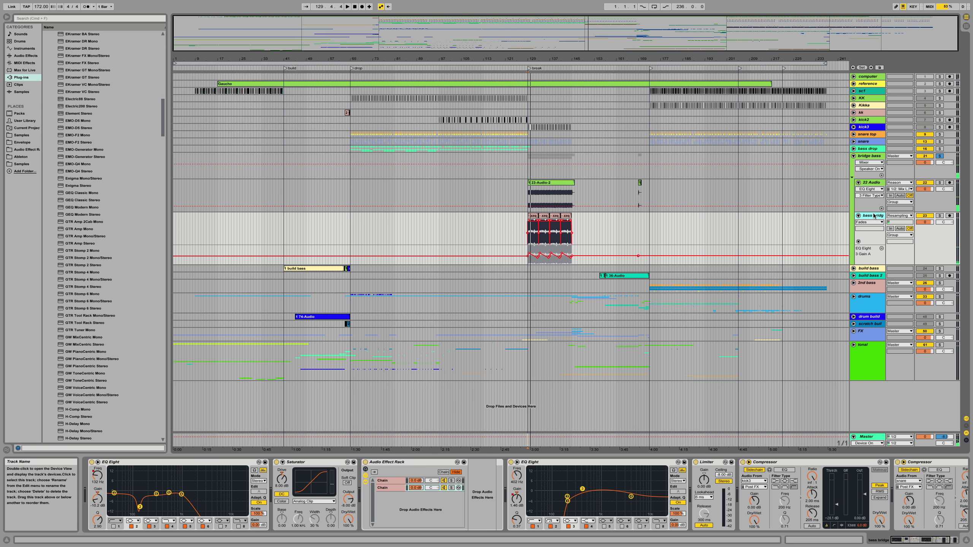
click(871, 183)
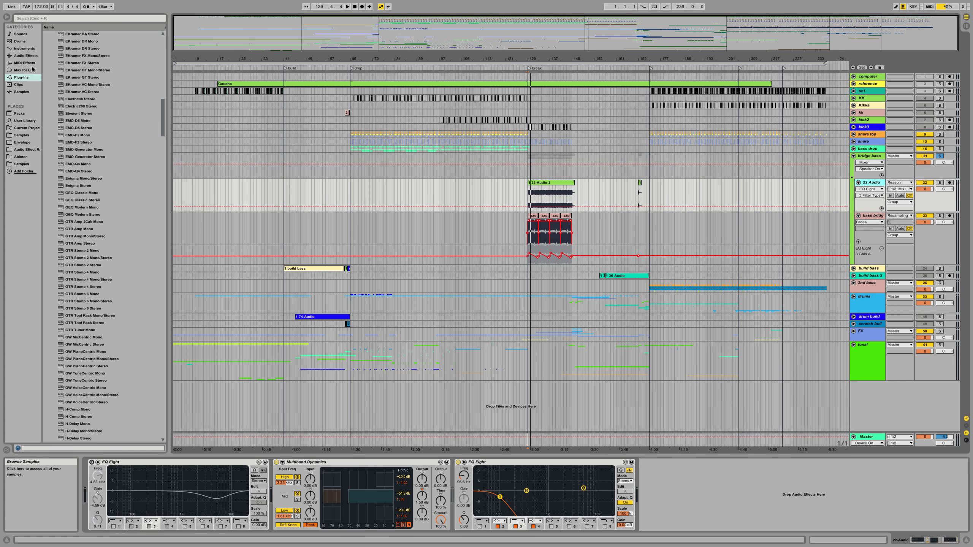
Step: Add a Compressor from the audio effects to the end of the bridge bass group's device chain
drag(561, 57, 562, 80)
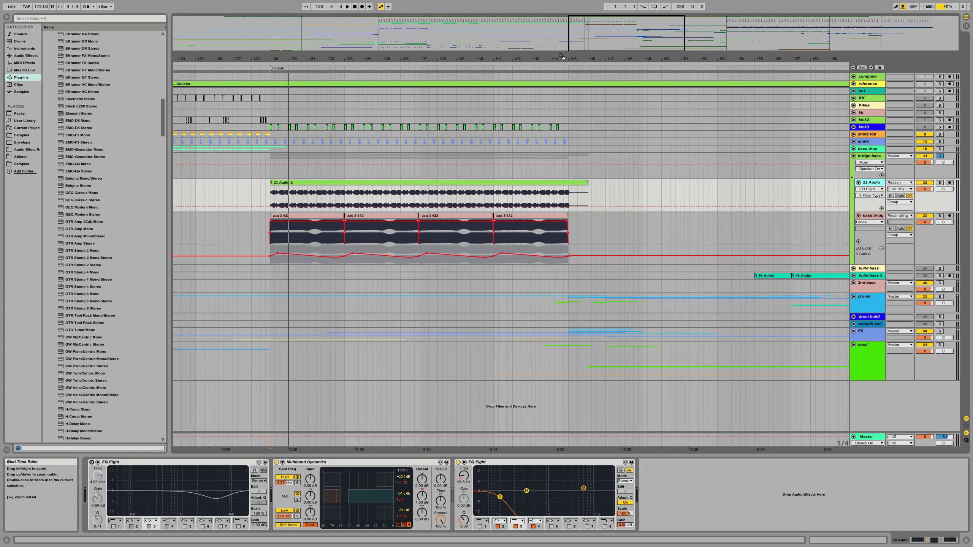
click(270, 128)
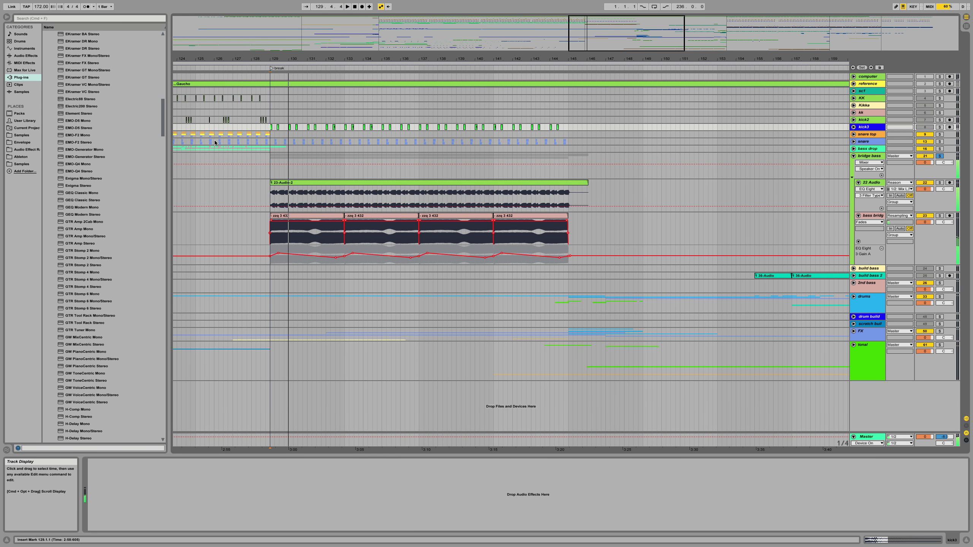
click(24, 56)
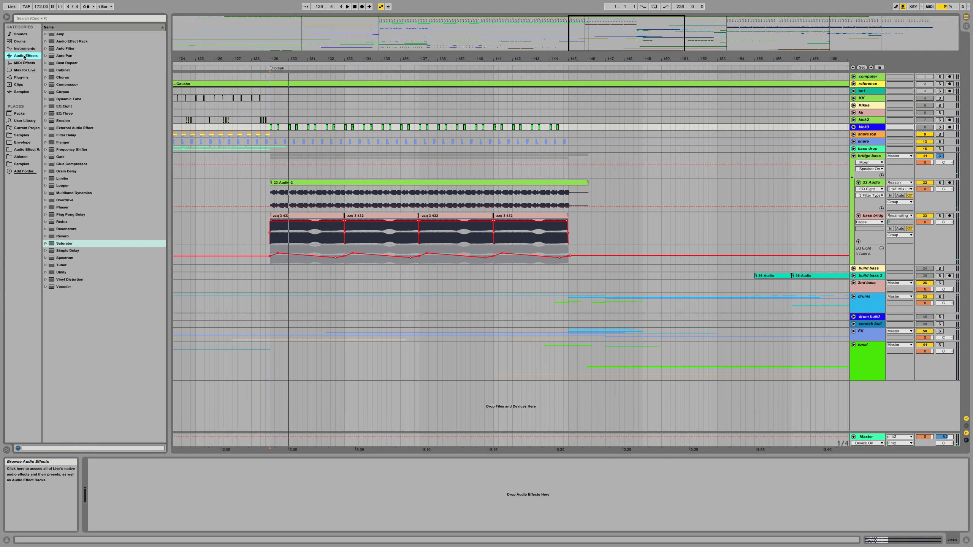
click(71, 85)
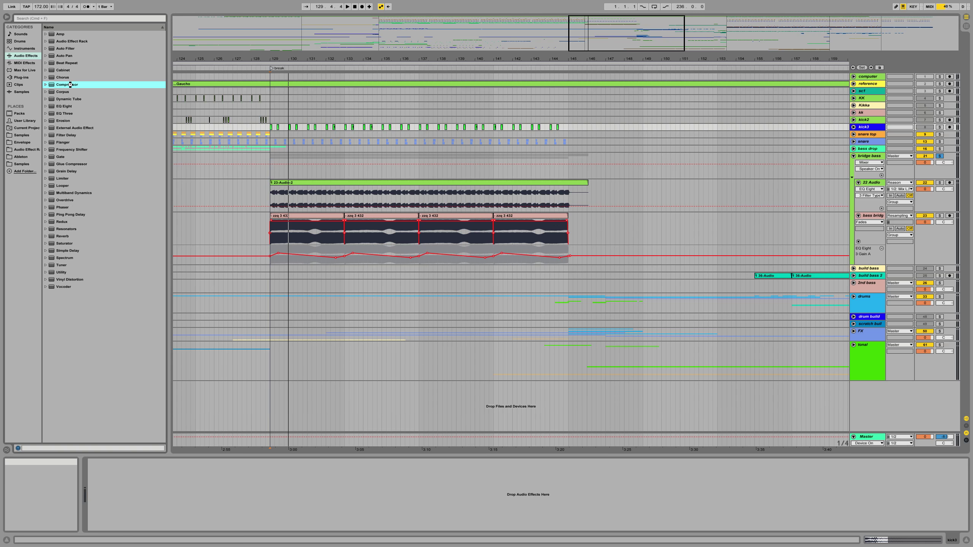
double_click(69, 84)
drag(116, 461, 152, 445)
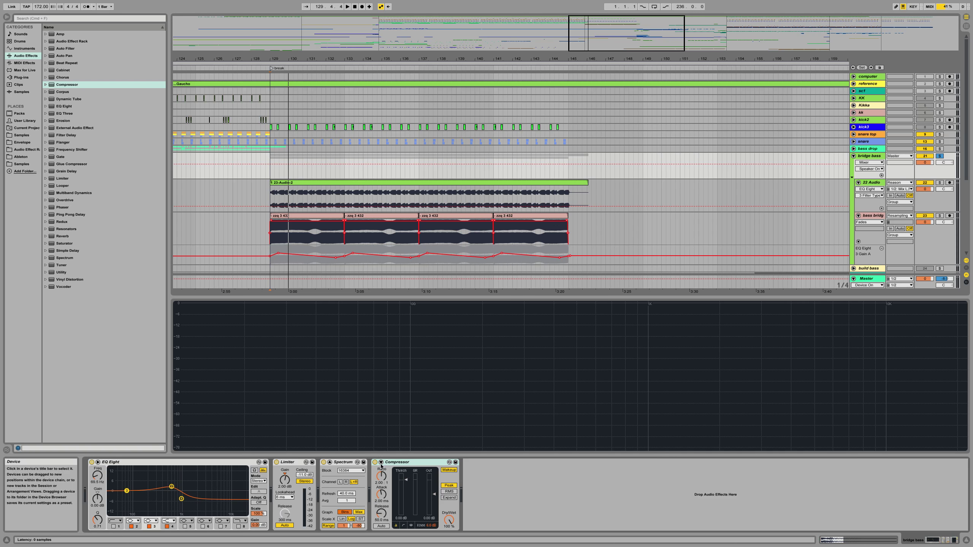
Step: Enable sidechaining on the bridge bass Compressor and choose kick3 as its audio source
click(381, 462)
click(385, 481)
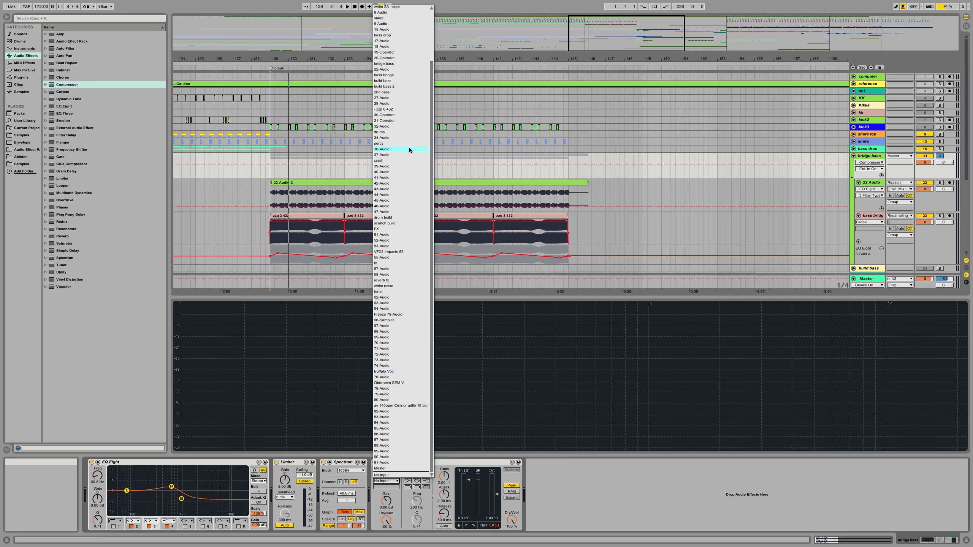
click(385, 46)
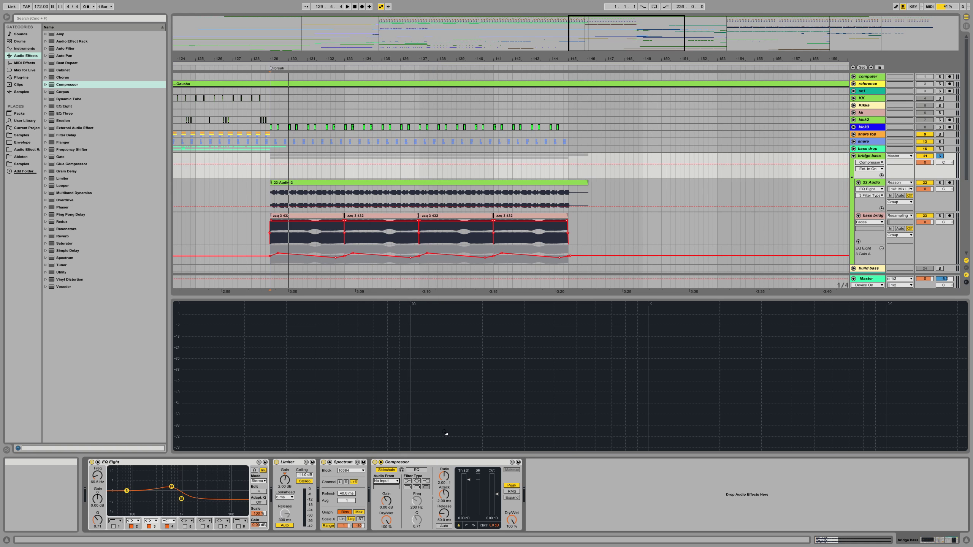
Step: Lower the Compressor's threshold to about -26 dB, reduce its knee and change its lookahead, and audition the soloed bridge bass
drag(468, 496, 468, 515)
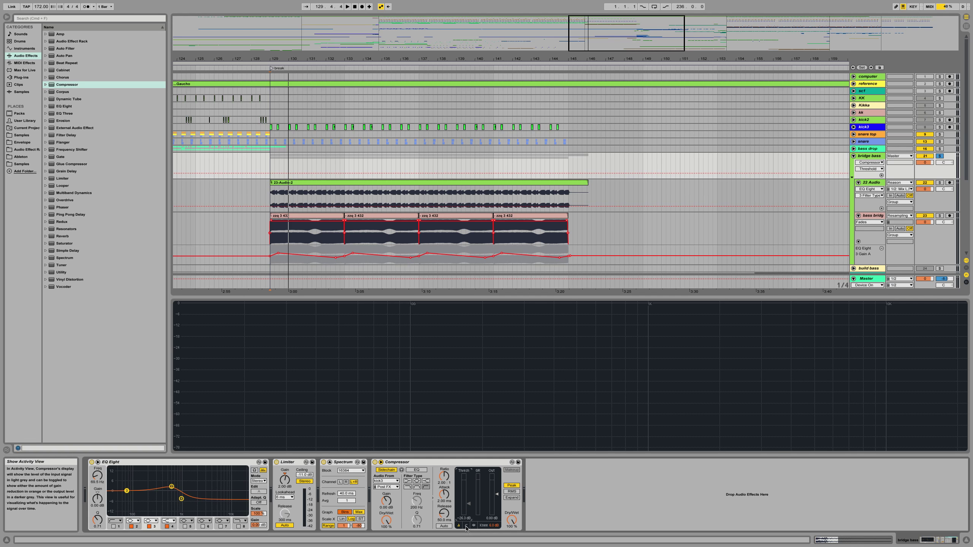
drag(494, 526, 494, 541)
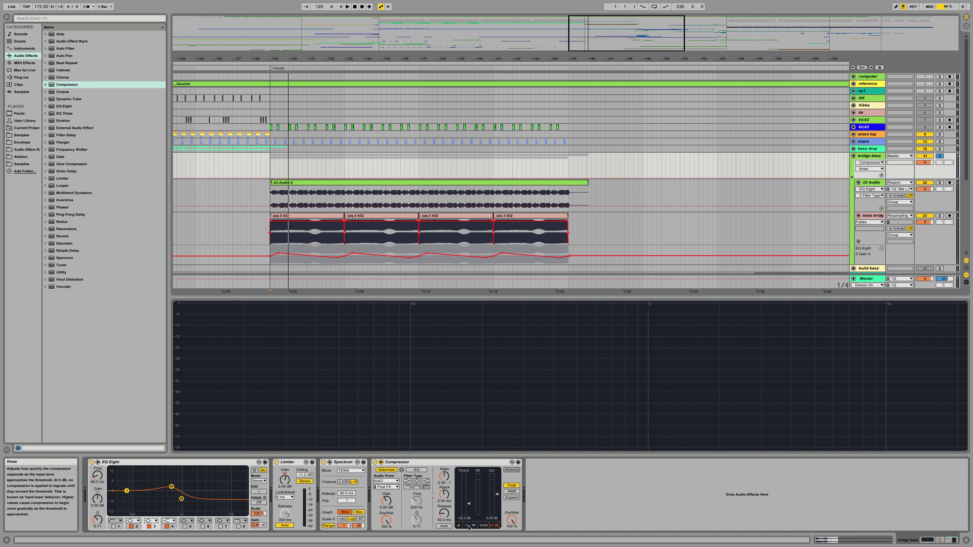
click(467, 526)
click(517, 525)
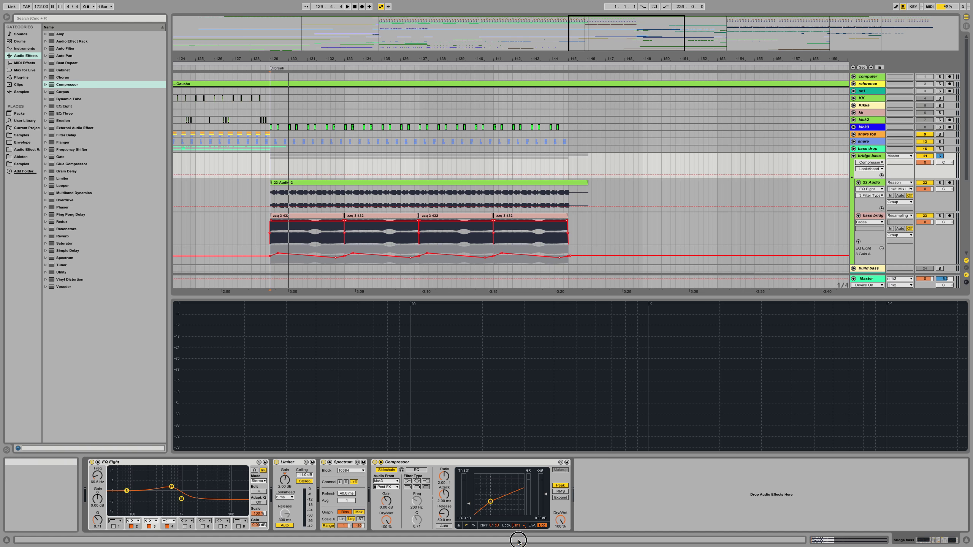
key(space)
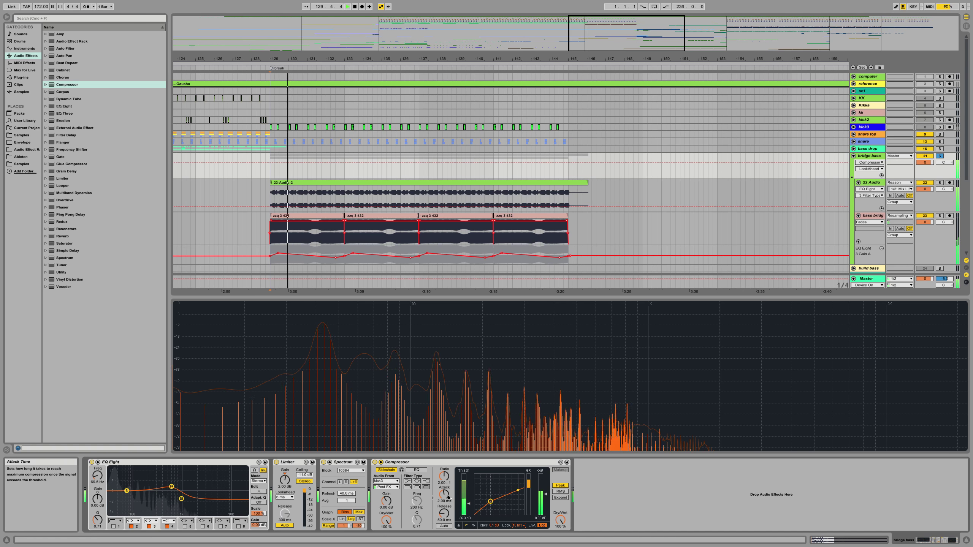
key(space)
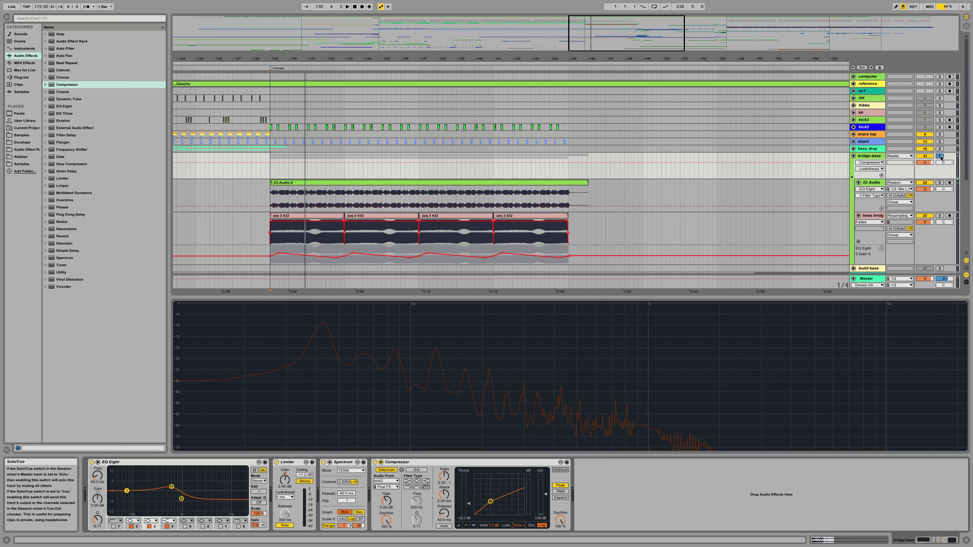
Step: Compare the soloed kick2 and kick3 tracks on the master's analysers during the break, and return to the full mix
click(867, 115)
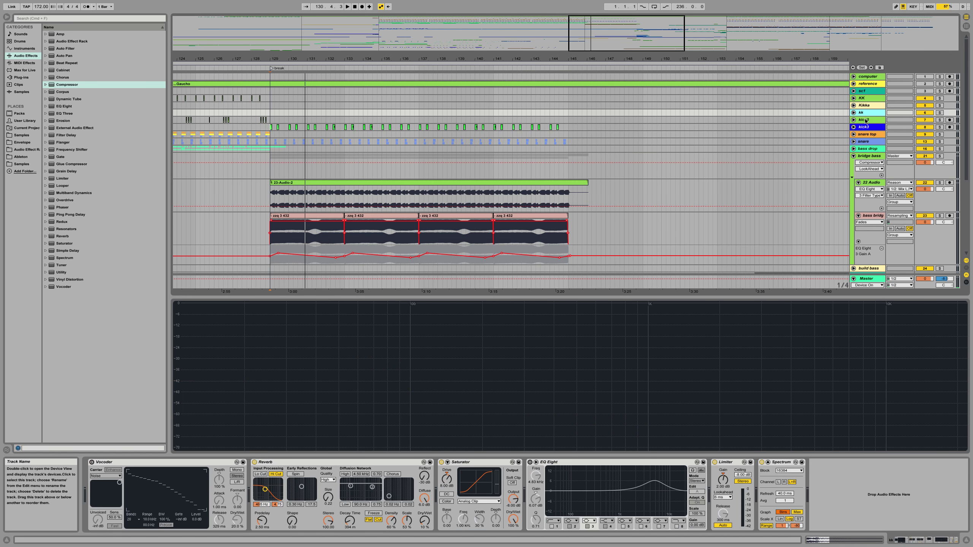
click(865, 120)
click(938, 120)
key(space)
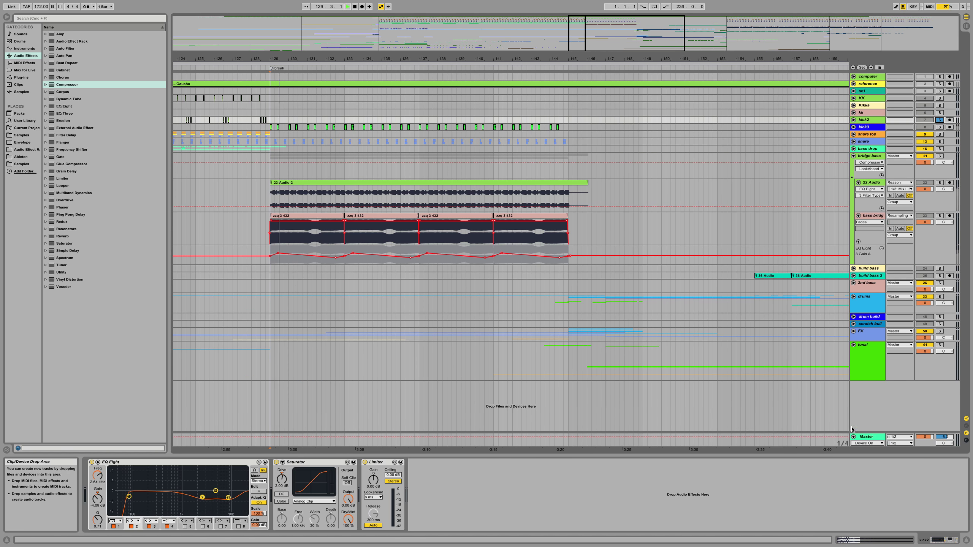
click(866, 437)
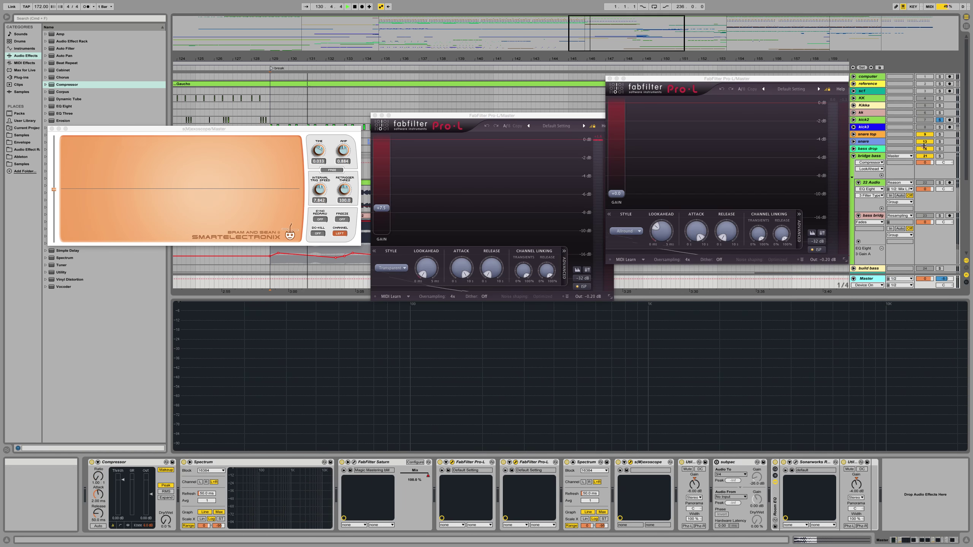
click(939, 127)
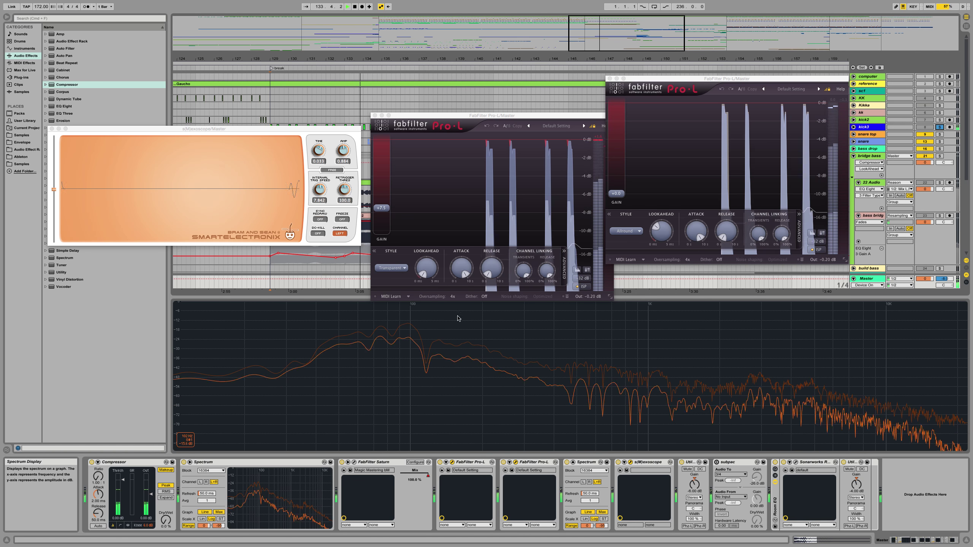
click(939, 126)
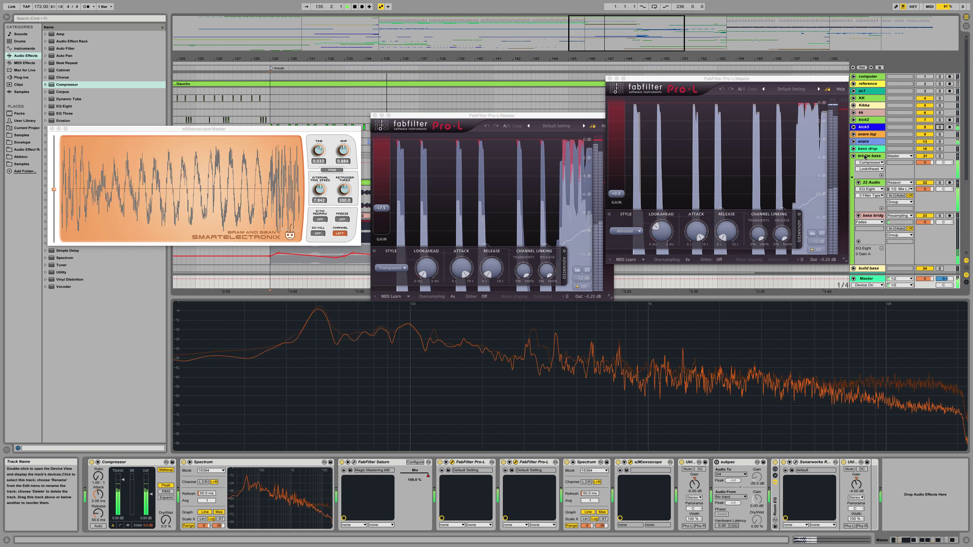
Step: Fold the bridge bass group, lower its Compressor's threshold to about -36 dB, and replay the break
click(864, 156)
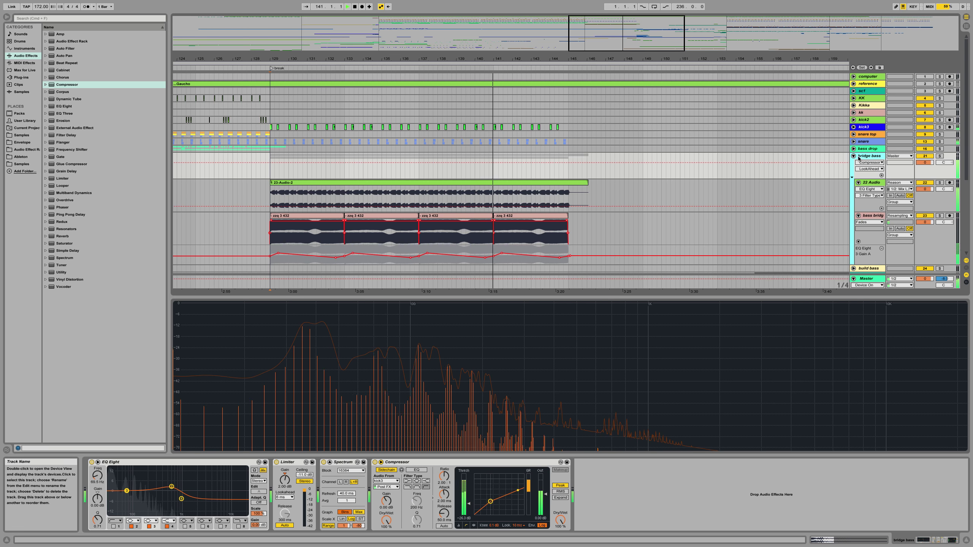
click(854, 156)
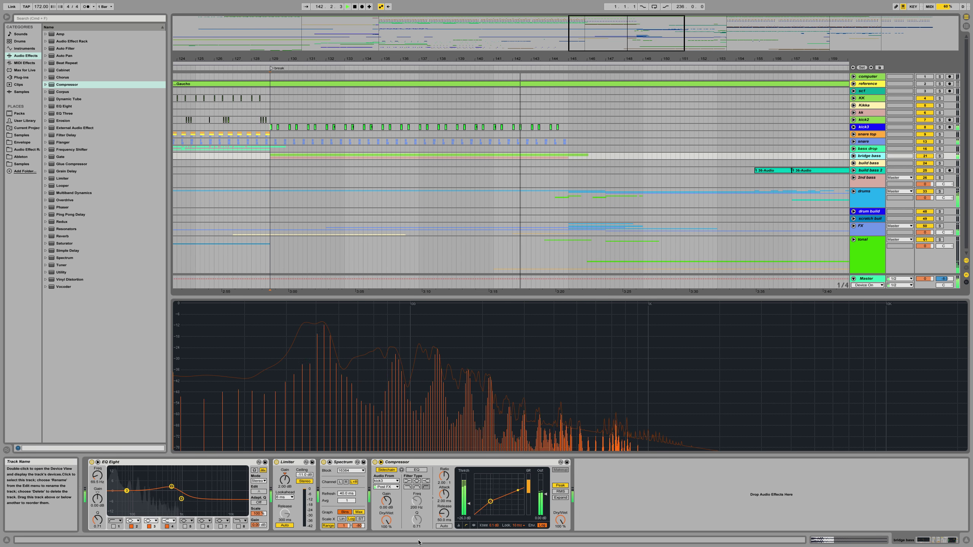
drag(469, 504, 468, 509)
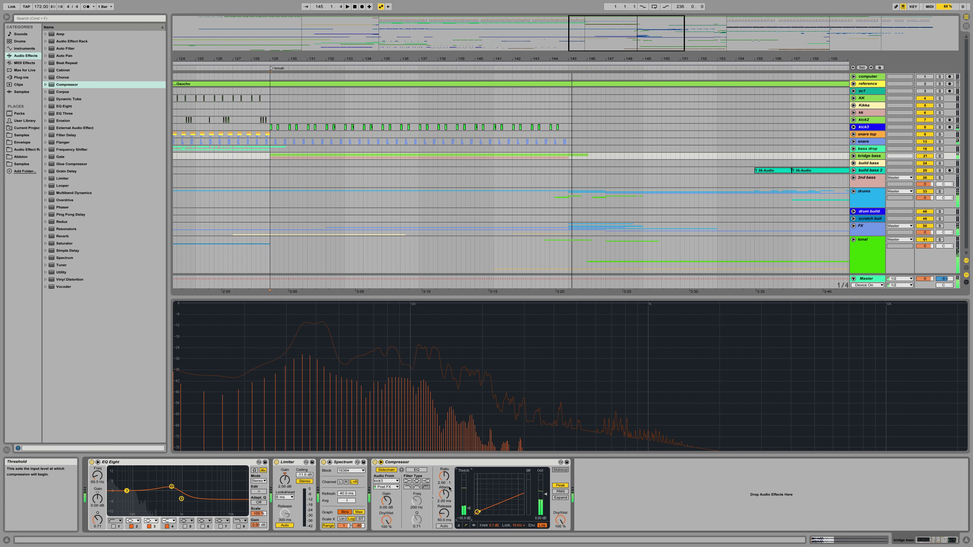
key(space)
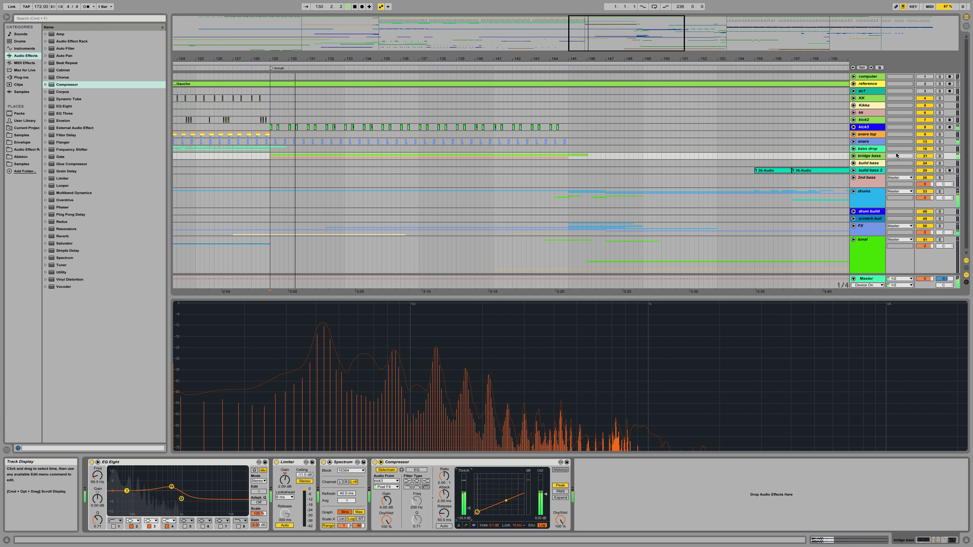
Step: Unfold the bridge bass group, solo 22 Audio, and replay it from the start of the break with its devices shown
click(868, 164)
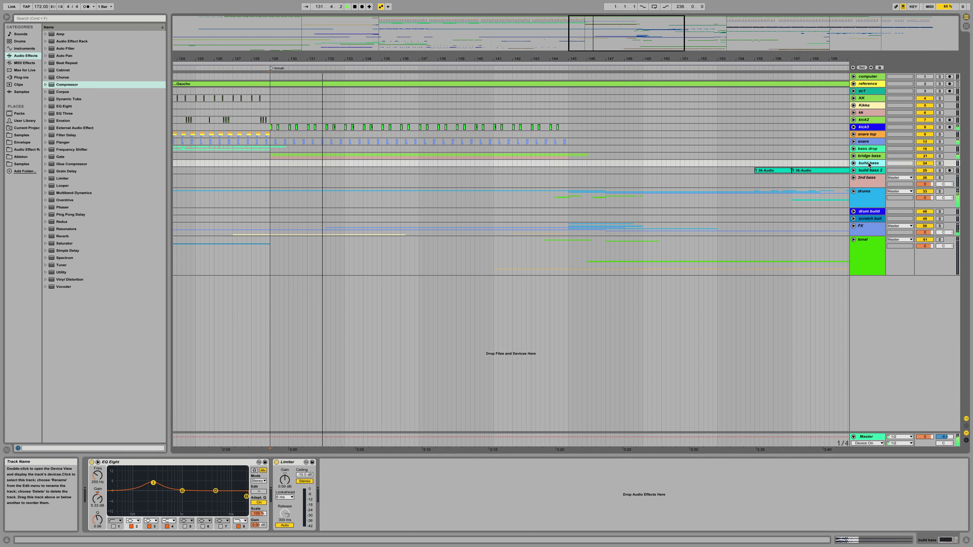
click(853, 156)
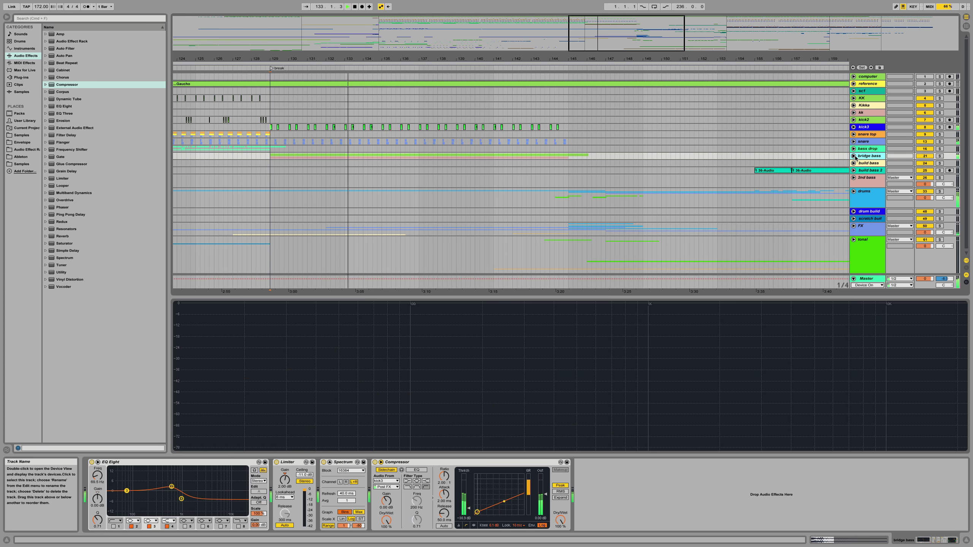
click(941, 183)
key(space)
key(space)
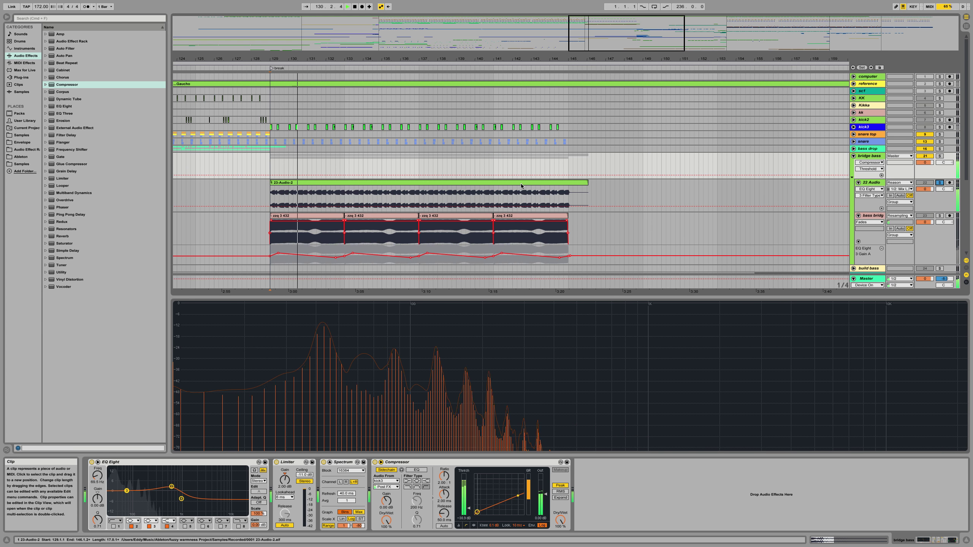
click(266, 192)
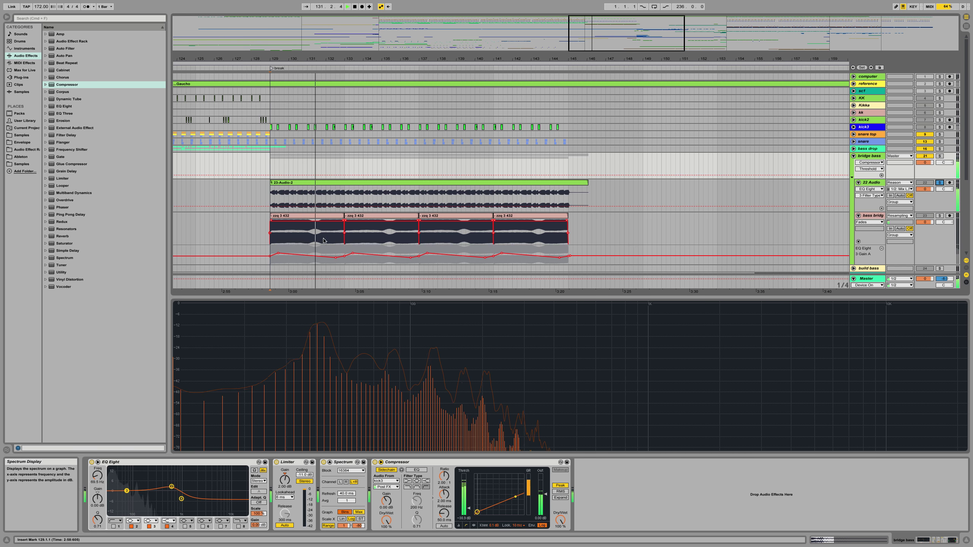
click(271, 191)
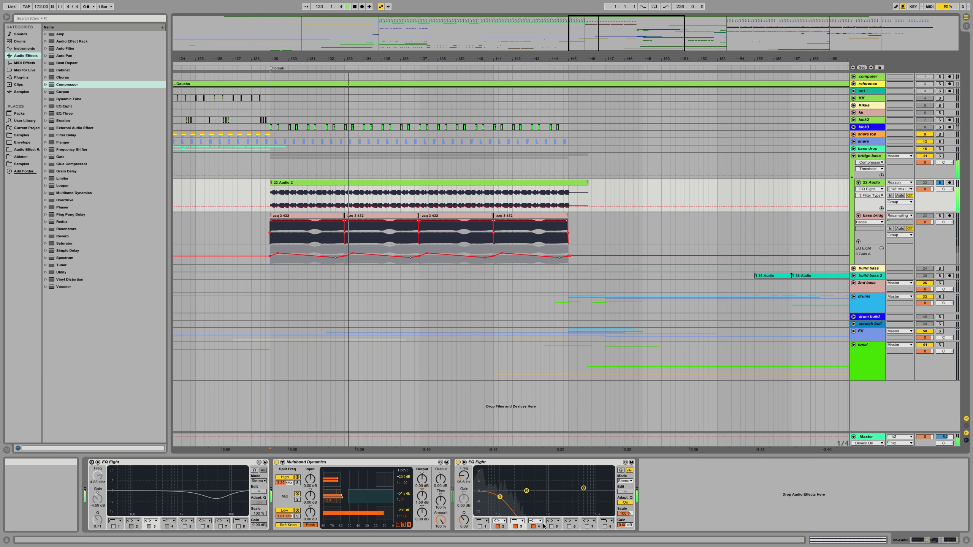
key(space)
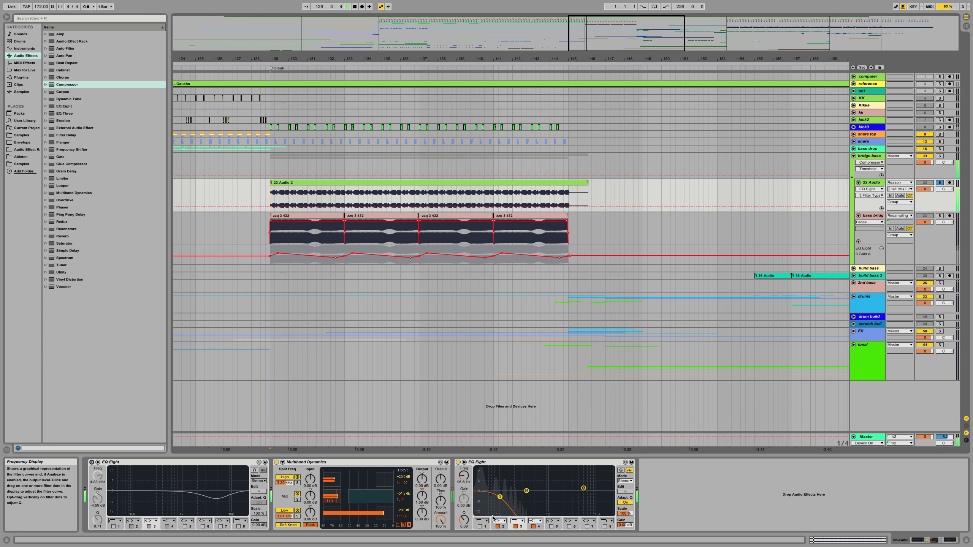
Step: Change band 3 of 22 Audio's second EQ Eight to the steeper ×4 high cut and lower its frequency slightly
click(514, 521)
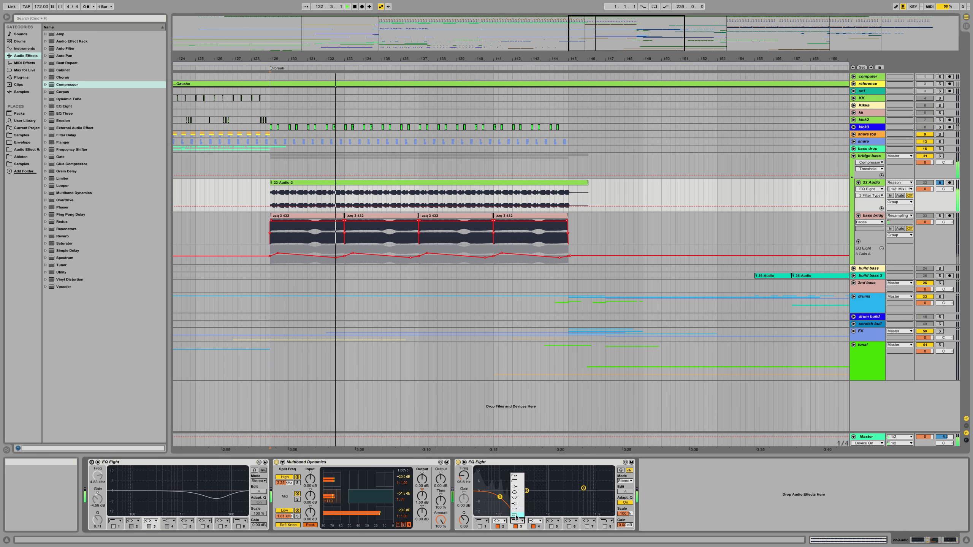
click(515, 515)
key(space)
key(space)
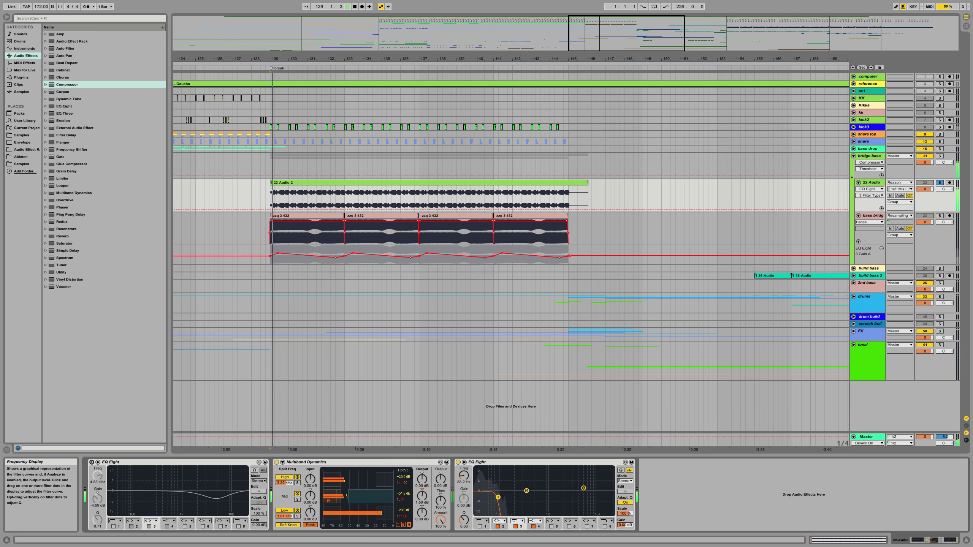
drag(499, 498, 501, 498)
key(space)
key(space)
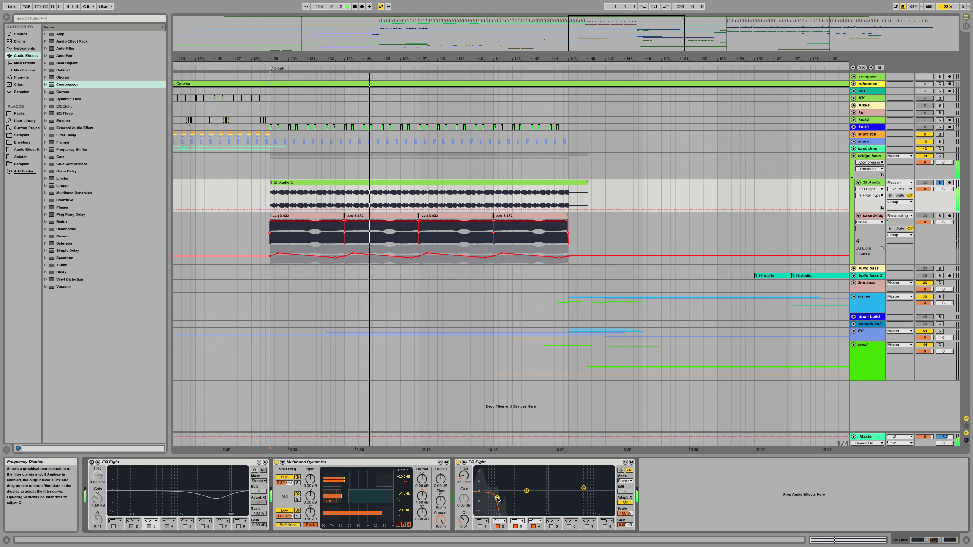
drag(501, 499, 498, 499)
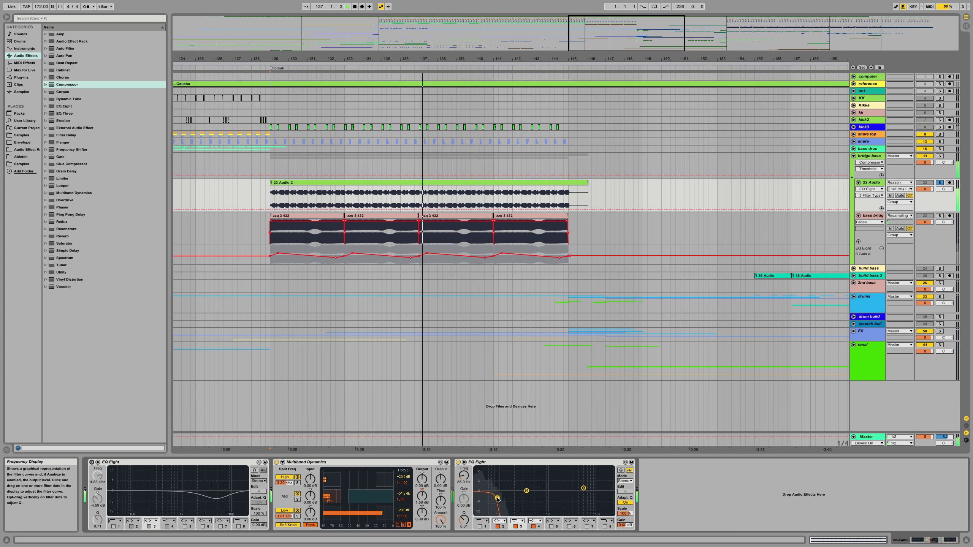
Step: Solo the bridge bass group, group 22 Audio's second EQ Eight into an Audio Effect Rack, and duplicate its chain
click(939, 156)
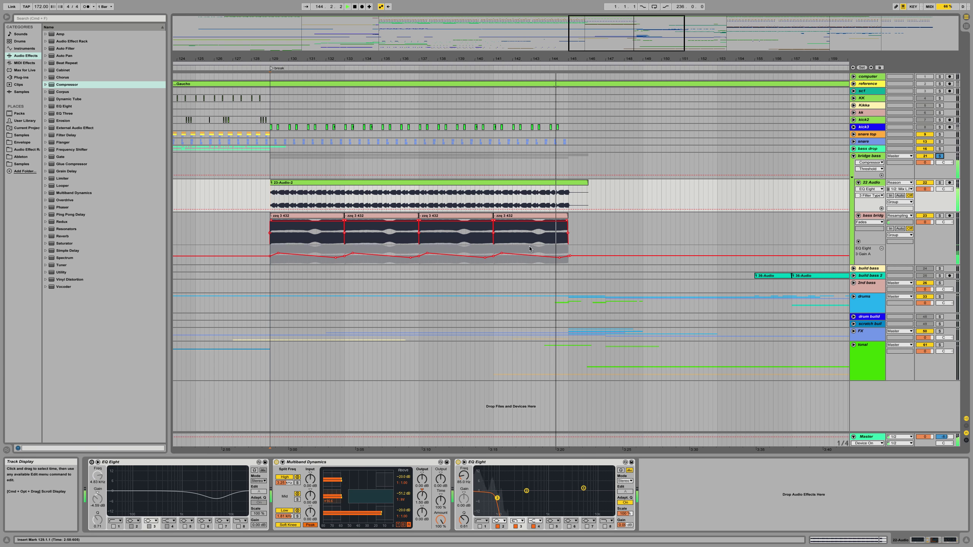
click(508, 464)
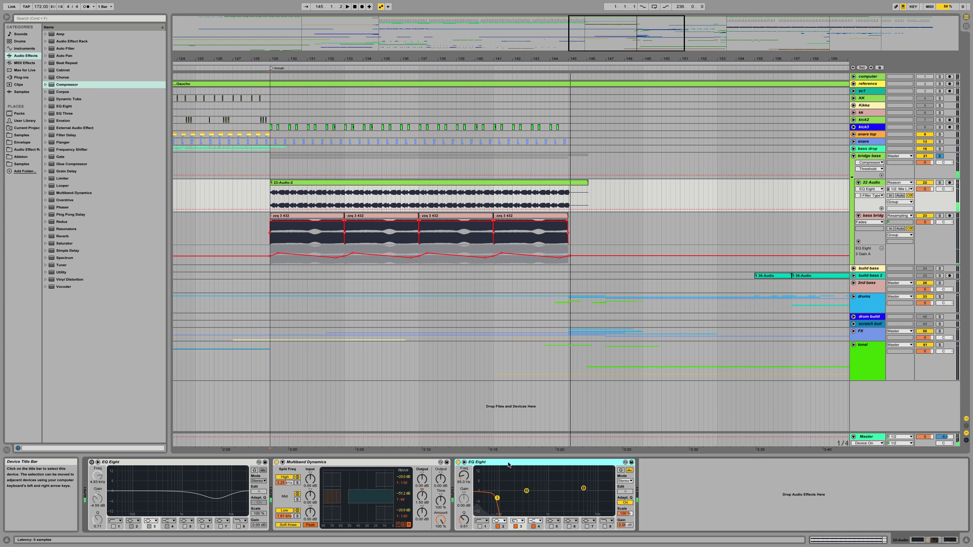
key(super+g)
click(458, 477)
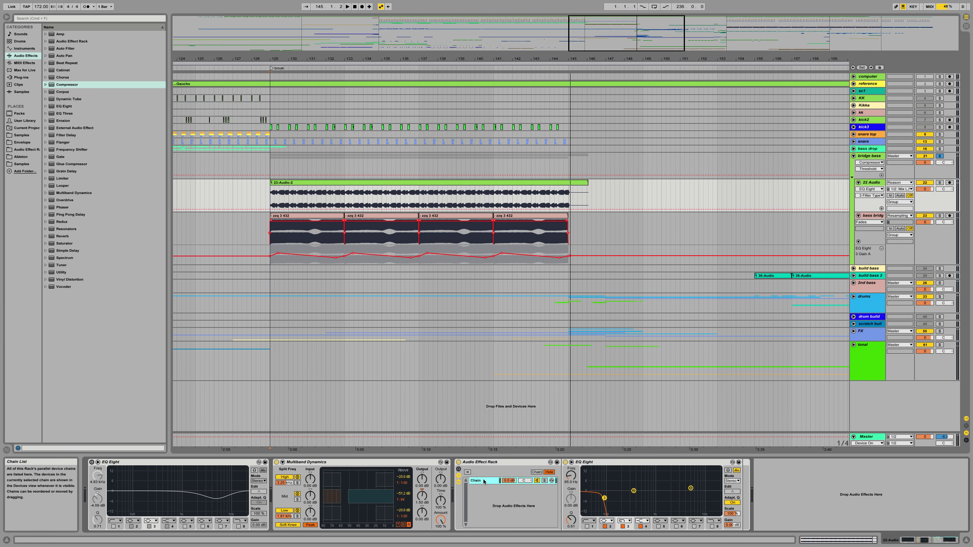
key(super+f)
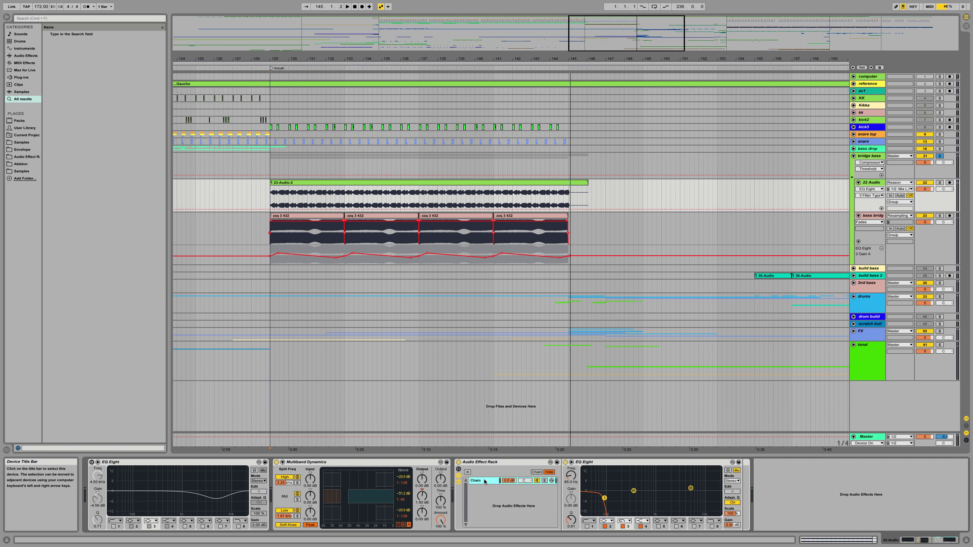
key(super+d)
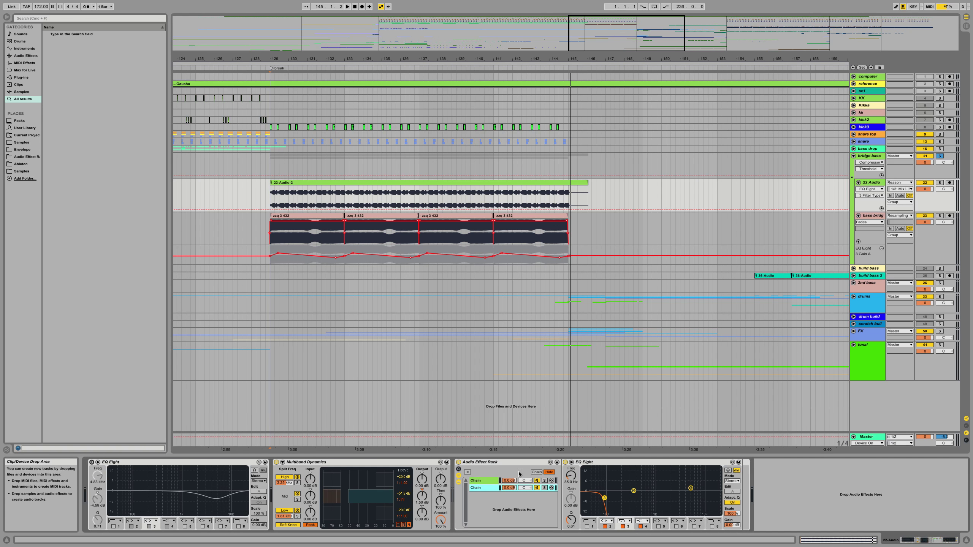
Step: Change band 3 of the duplicated chain's EQ Eight to the steep ×4 low cut, raise its frequency to about 612 Hz, and replay
click(622, 520)
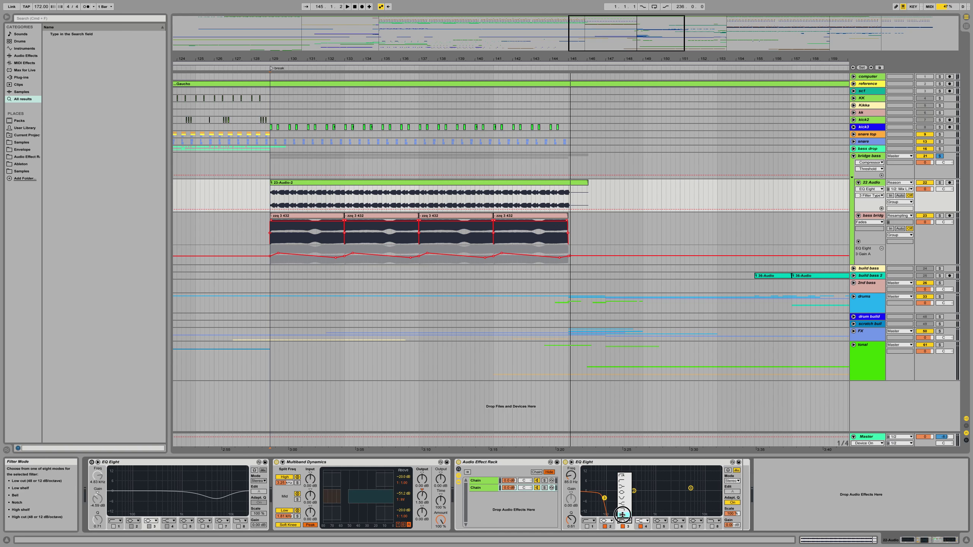
click(624, 477)
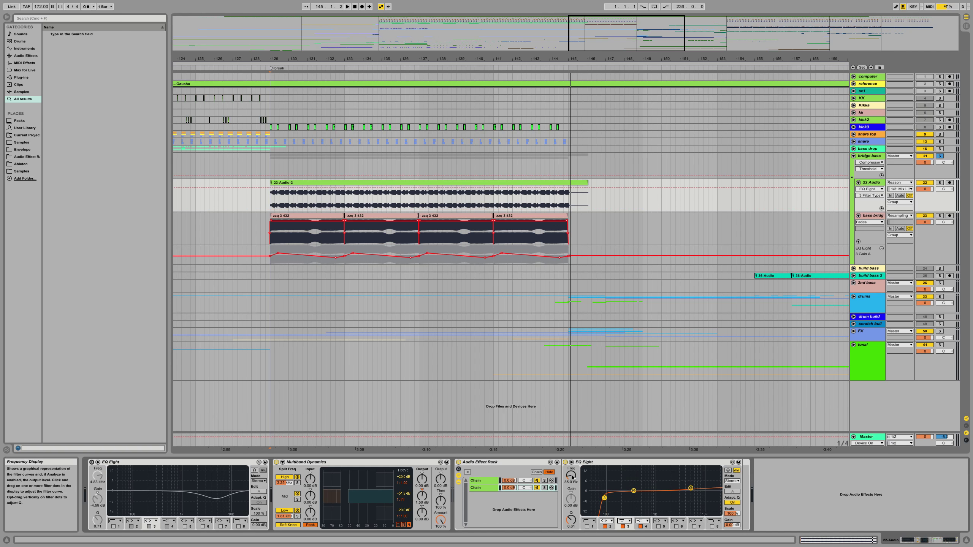
drag(572, 477, 572, 462)
key(space)
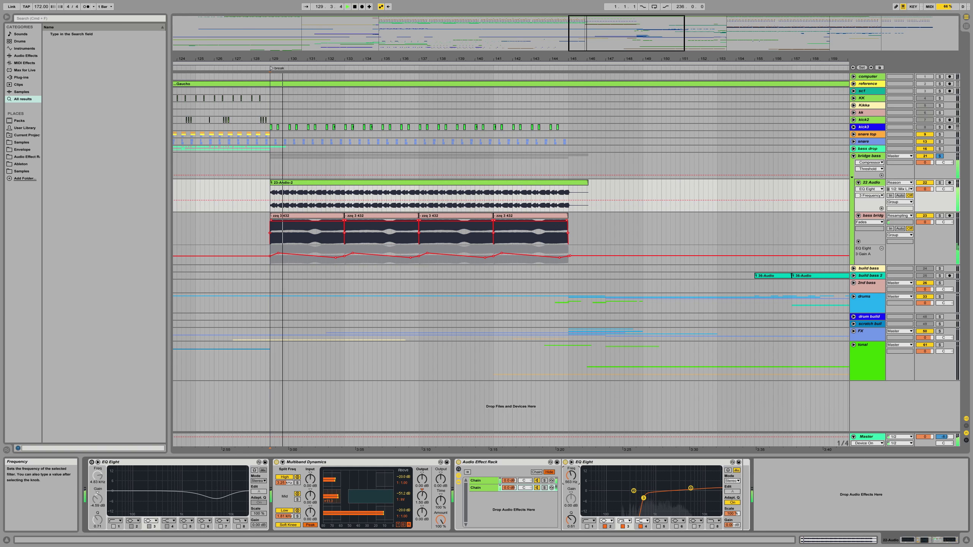
Step: Audition the rack's second chain soloed and unsoloed during playback, and return to the full mix
click(544, 487)
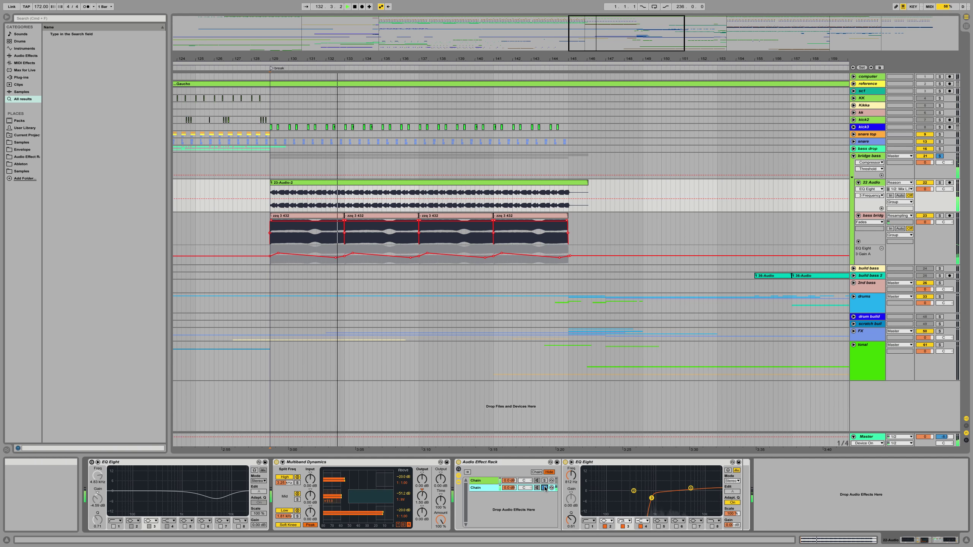
click(544, 488)
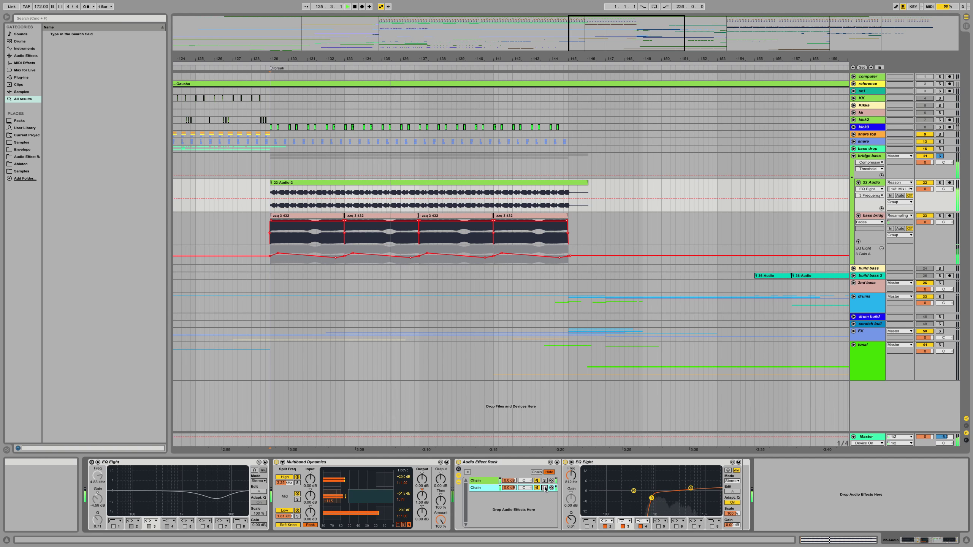
click(939, 217)
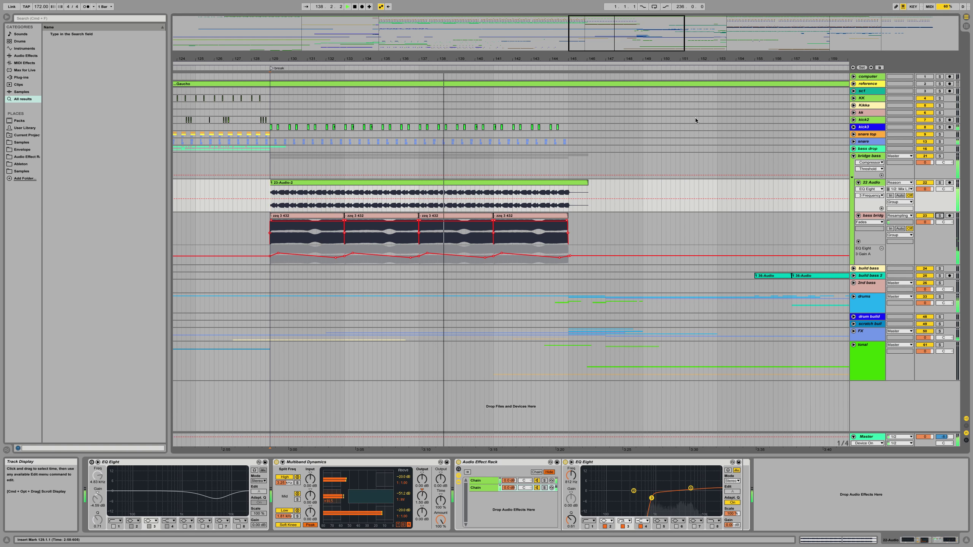
Step: Show the bridge bass group's devices, fold the group, and replay the full mix from just before the break
click(876, 156)
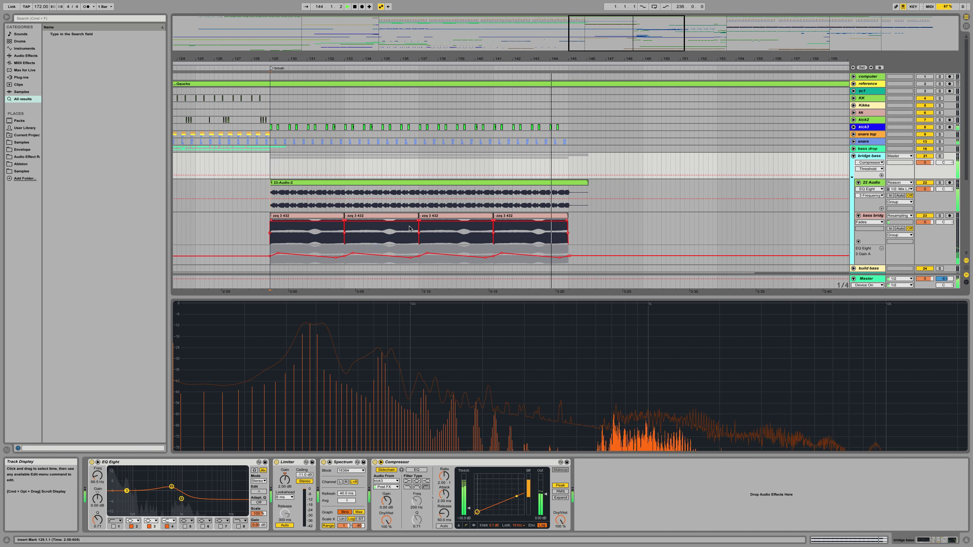
click(854, 156)
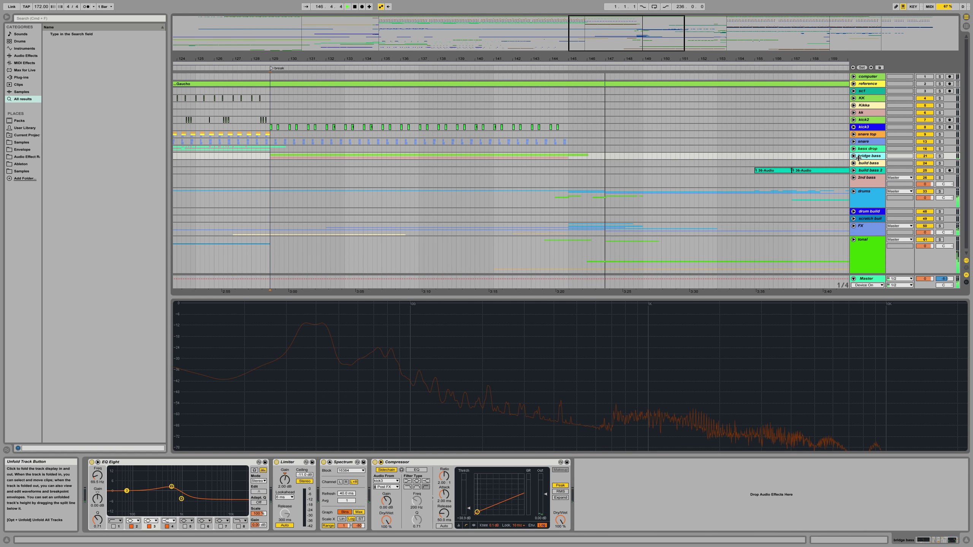
drag(421, 61, 417, 61)
click(372, 156)
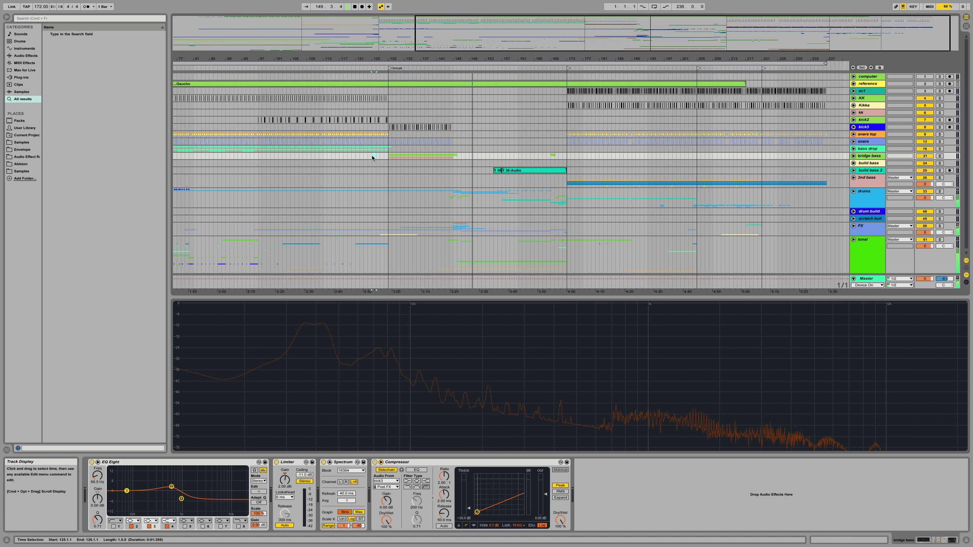
key(space)
scroll(437, 147, down, 1)
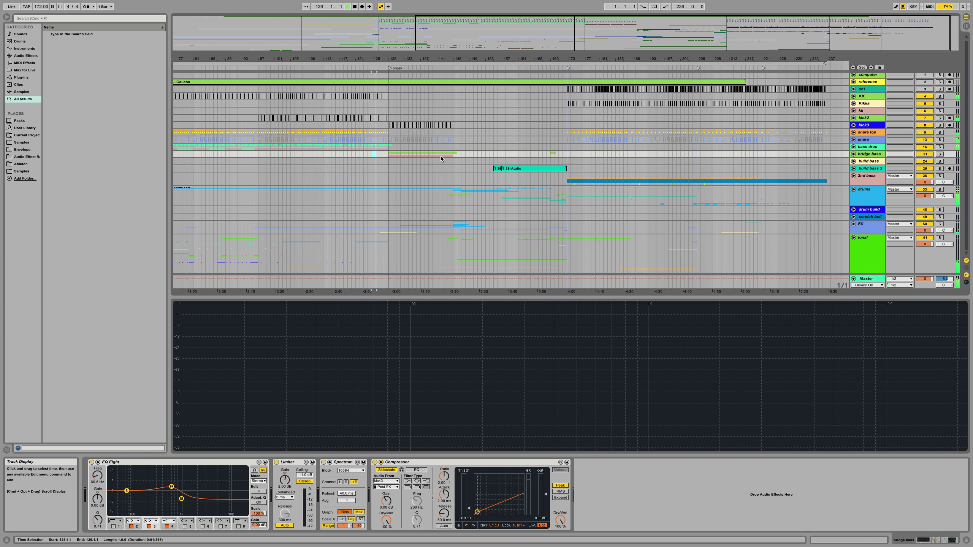
scroll(441, 159, left, 5)
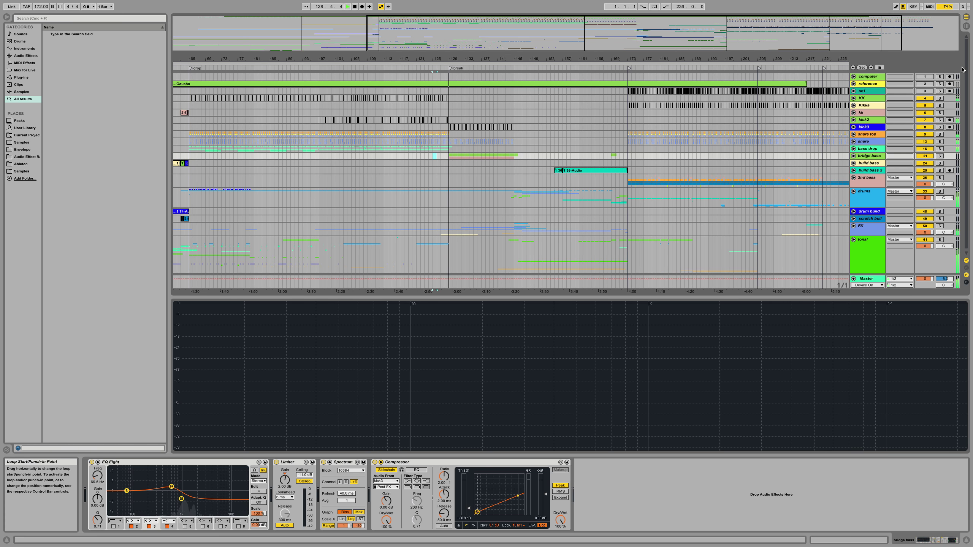
Step: Examine the devices on the computer, reference, sc1, Master, build bass and bass drop tracks while the break plays
click(870, 77)
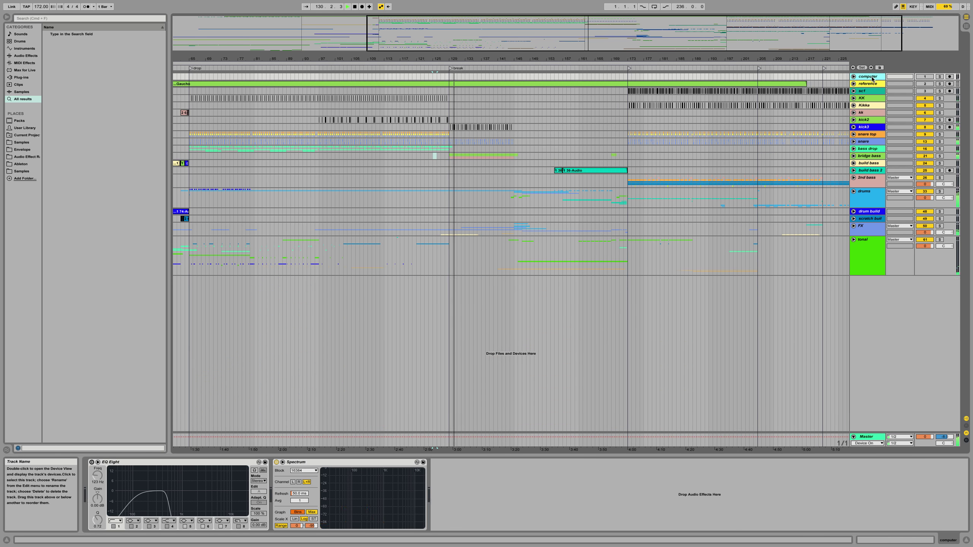
click(866, 84)
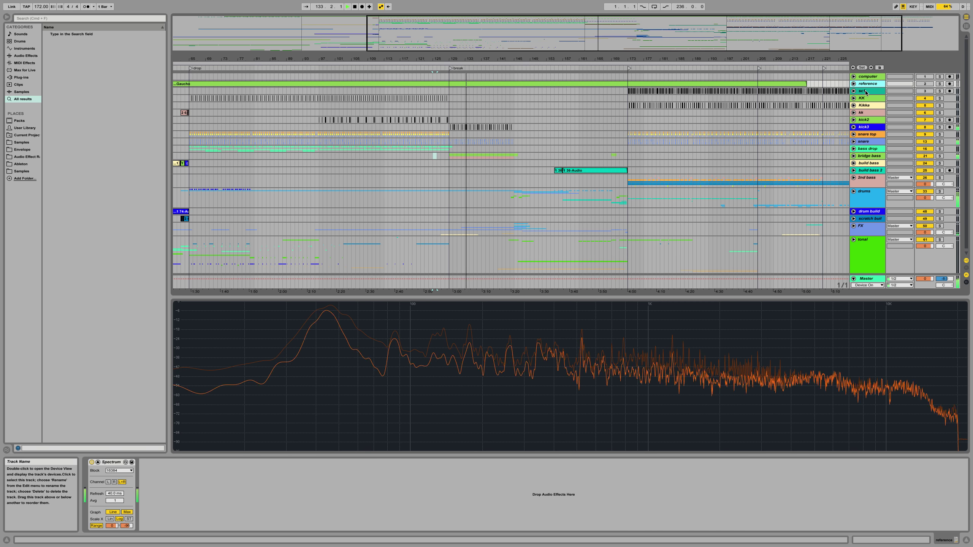
click(864, 91)
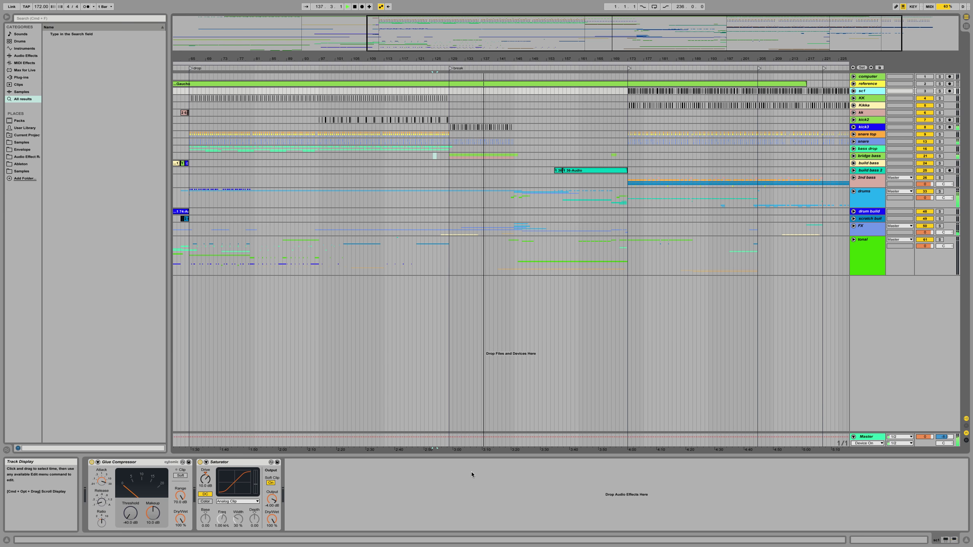
click(449, 445)
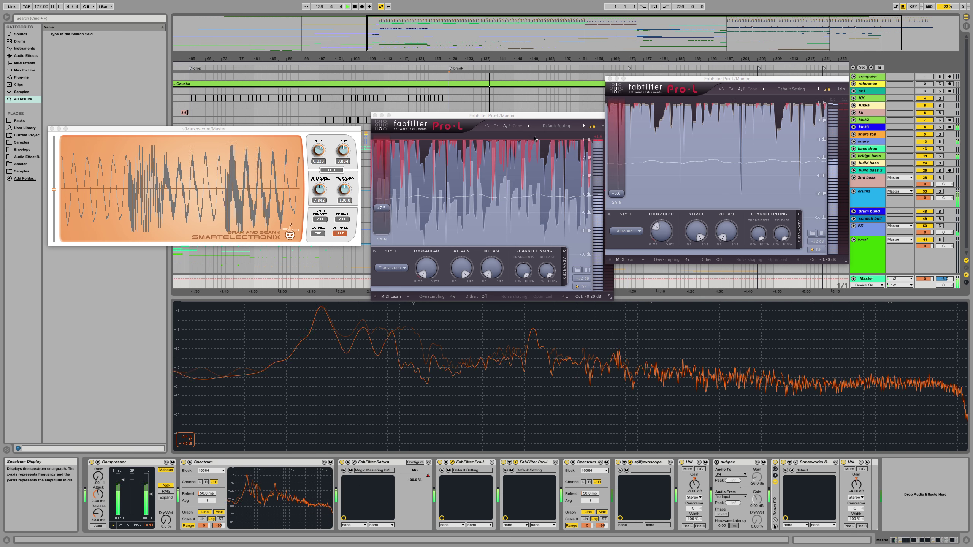
click(868, 163)
click(868, 148)
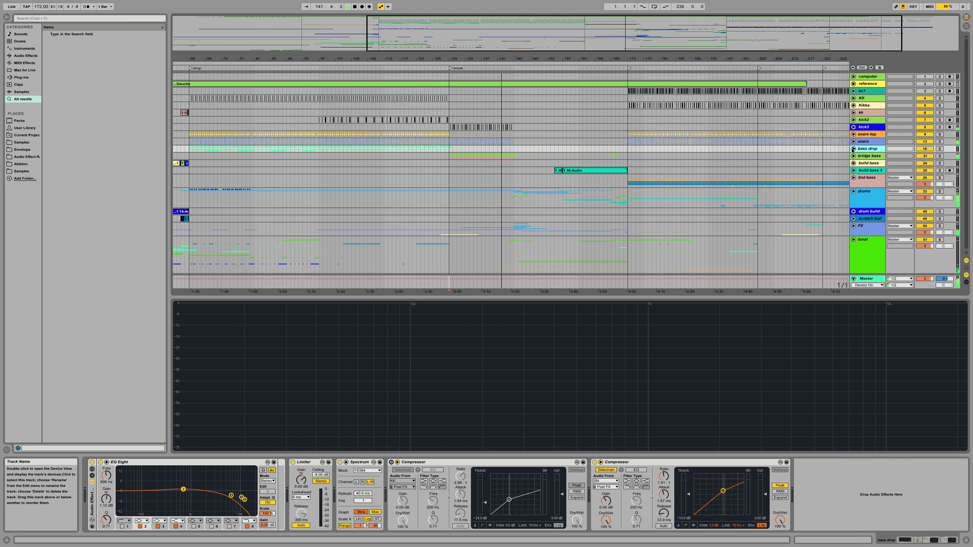
click(853, 149)
click(853, 149)
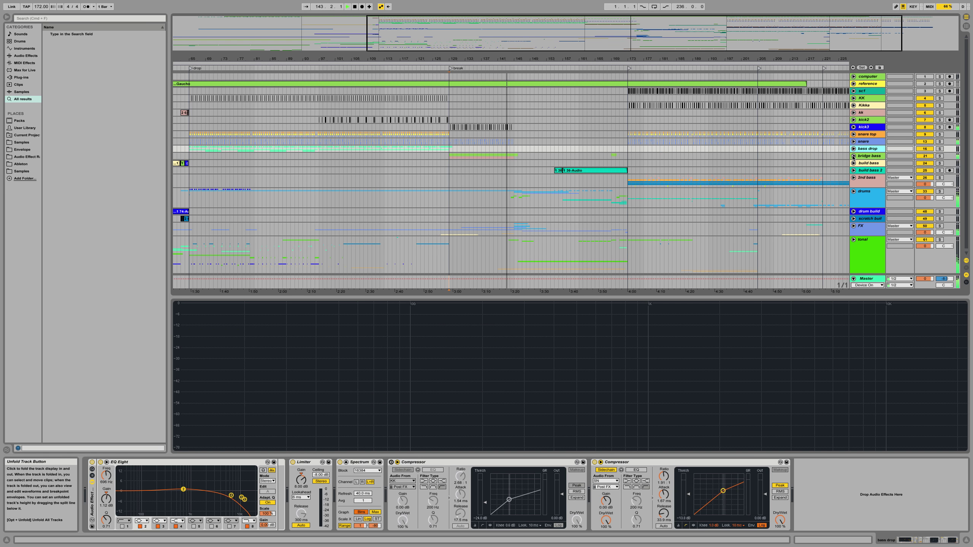
Step: Lower band 3 of 22 Audio's racked EQ Eight to about 194 Hz with a Q of about 1.4, and replay the break
click(853, 157)
click(473, 206)
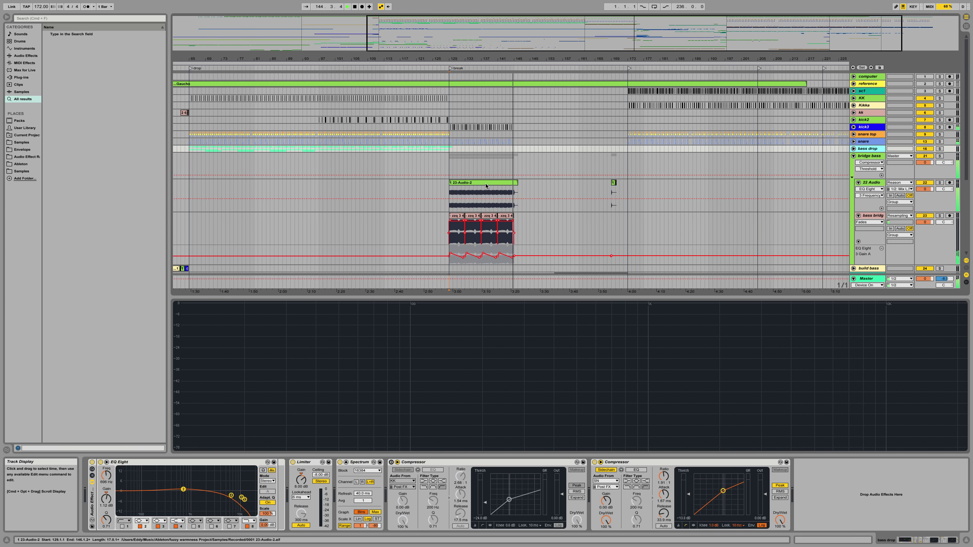
key(space)
drag(651, 498, 622, 492)
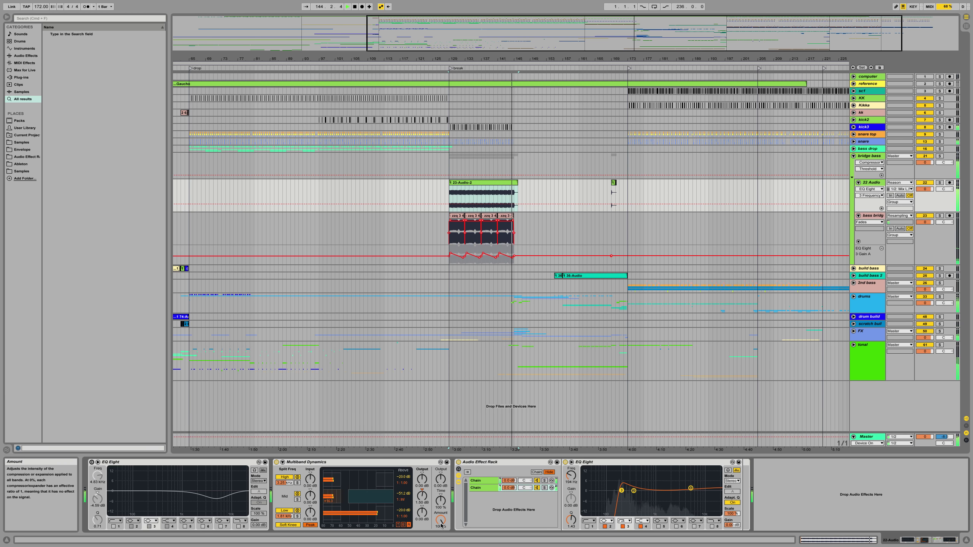
key(space)
key(space)
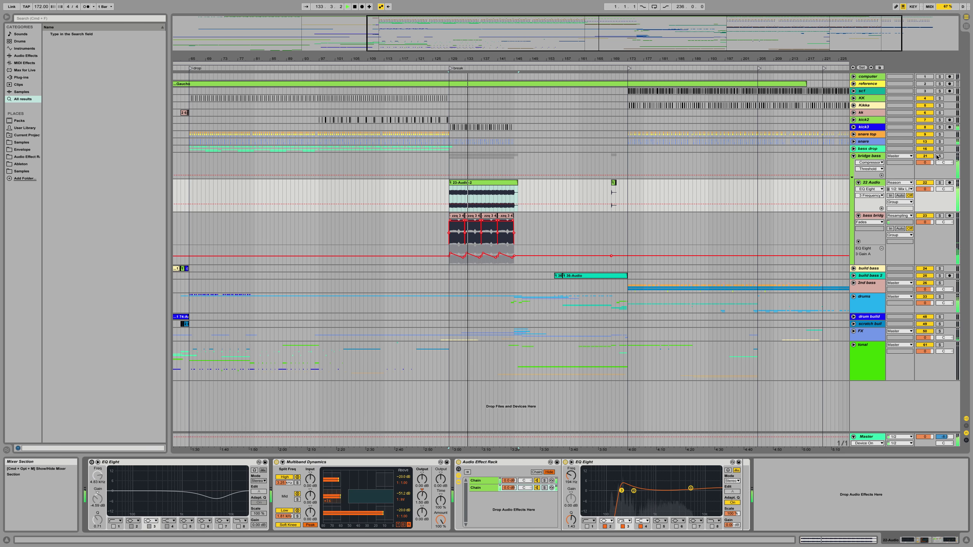
Step: Fold the bridge bass group, insert GW MixCentric Stereo between its EQ Eight and Limiter, and replay the break
click(854, 156)
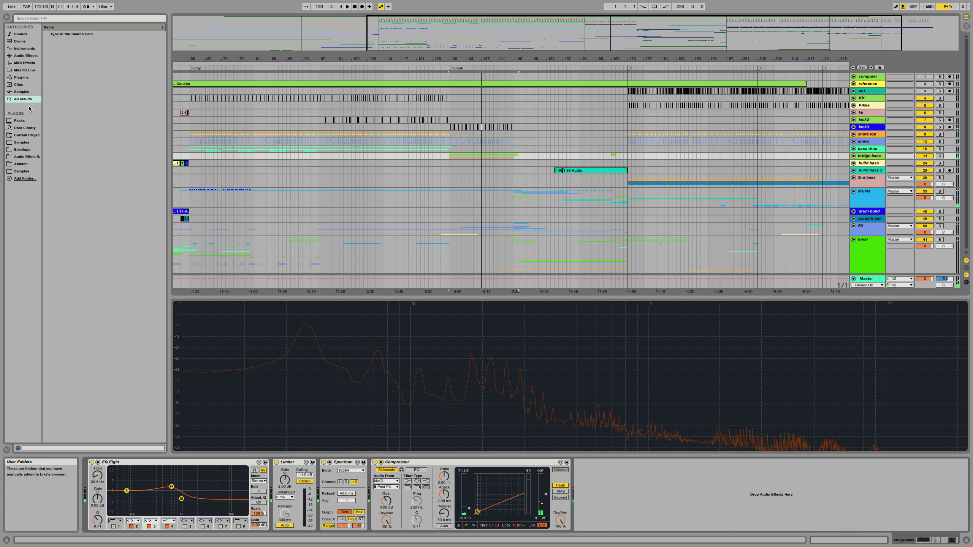
click(21, 78)
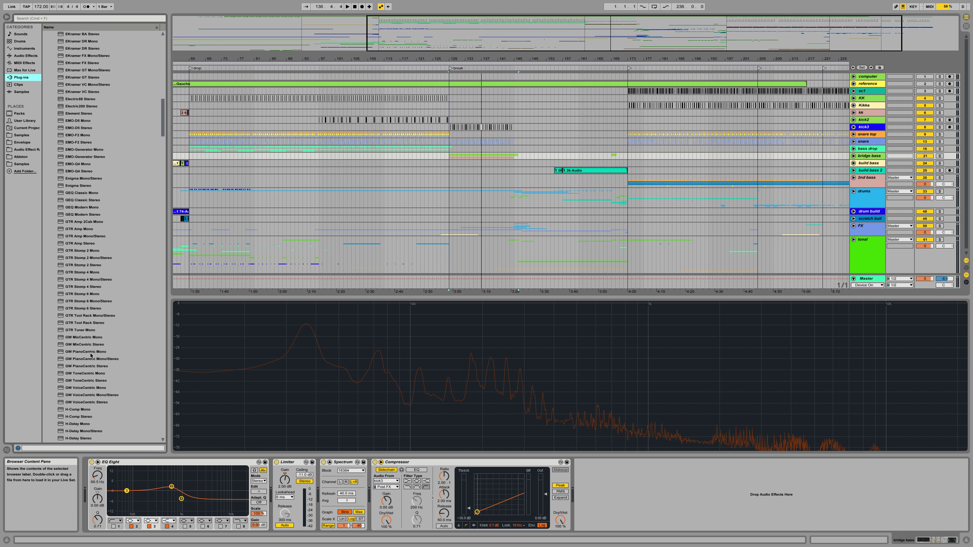
drag(91, 348, 258, 508)
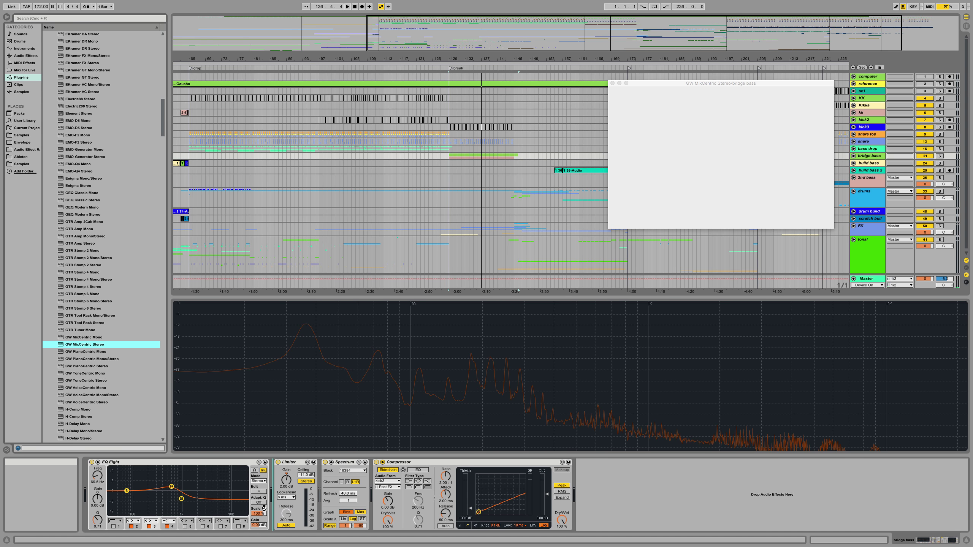
key(space)
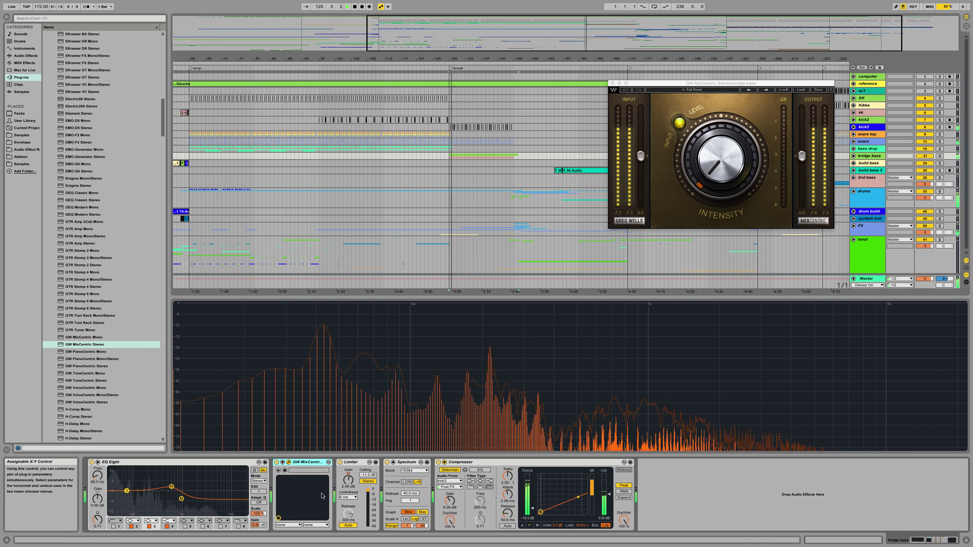
Step: Assign Intensity to the horizontal axis of MixCentric's X-Y control and raise it to maximum
click(282, 524)
click(286, 514)
drag(278, 518, 326, 518)
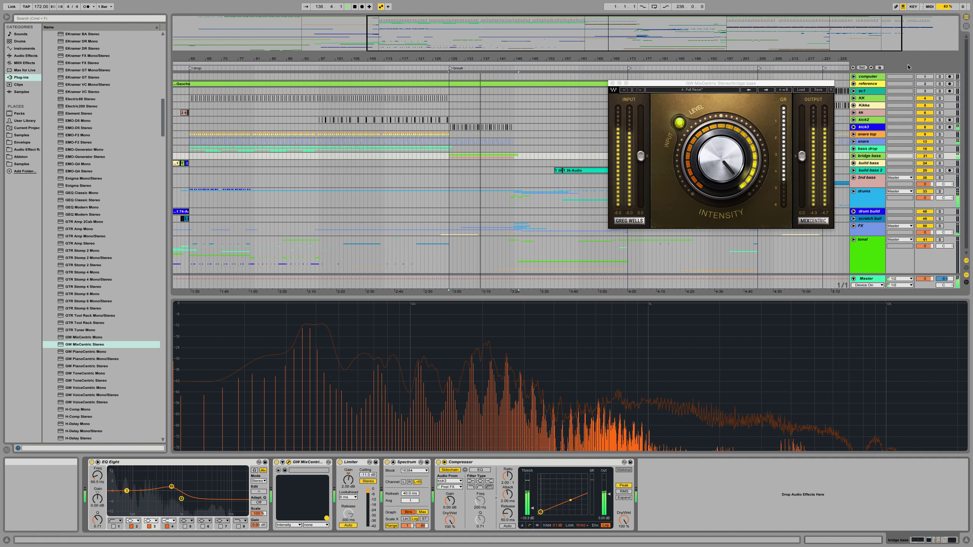
Step: Compare the soloed bridge bass with MixCentric's intensity at minimum and maximum, and check the full mix on the master's analysers
click(940, 156)
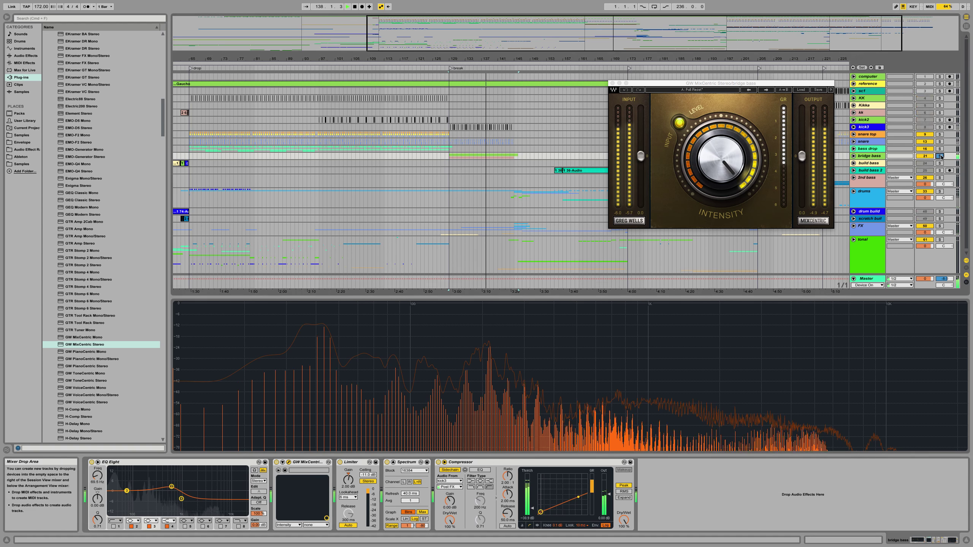
drag(326, 518, 278, 519)
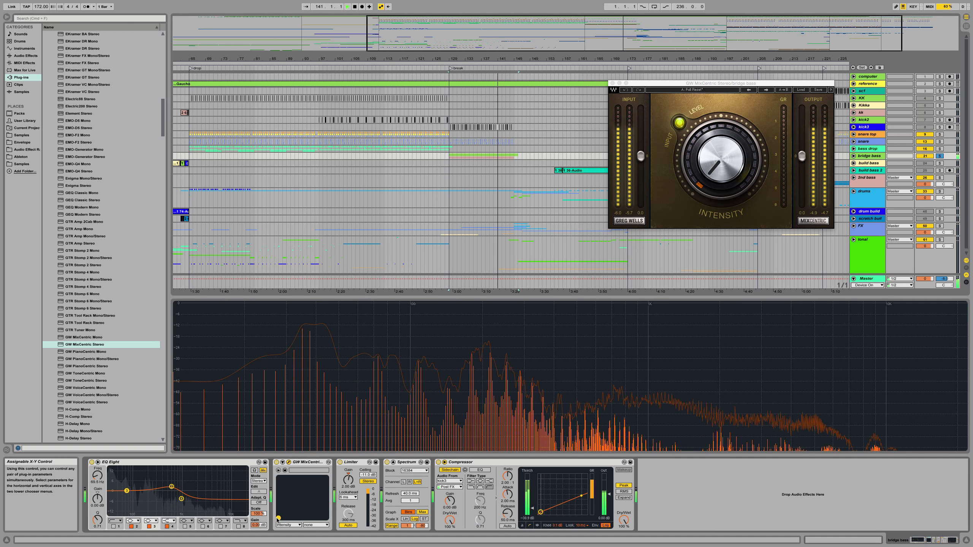
drag(278, 519, 326, 518)
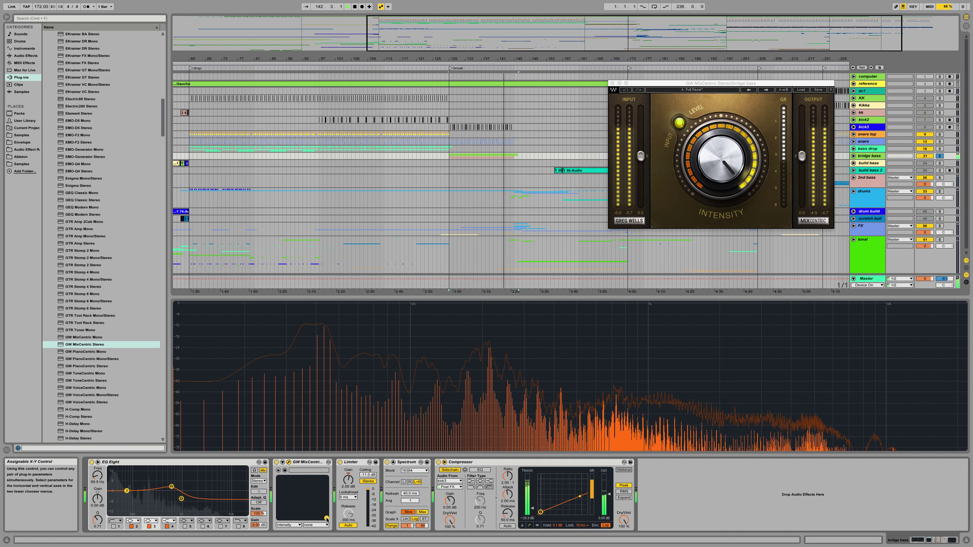
click(939, 155)
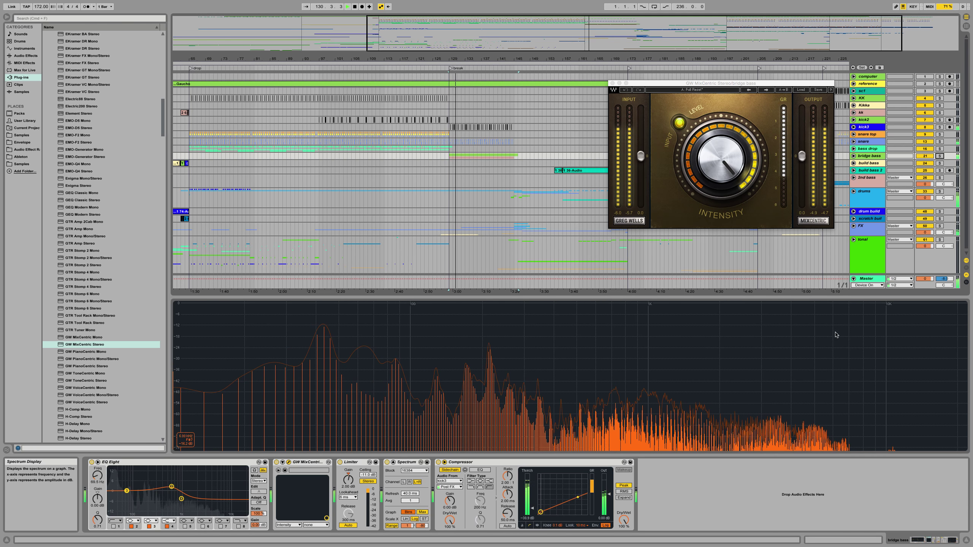
click(867, 279)
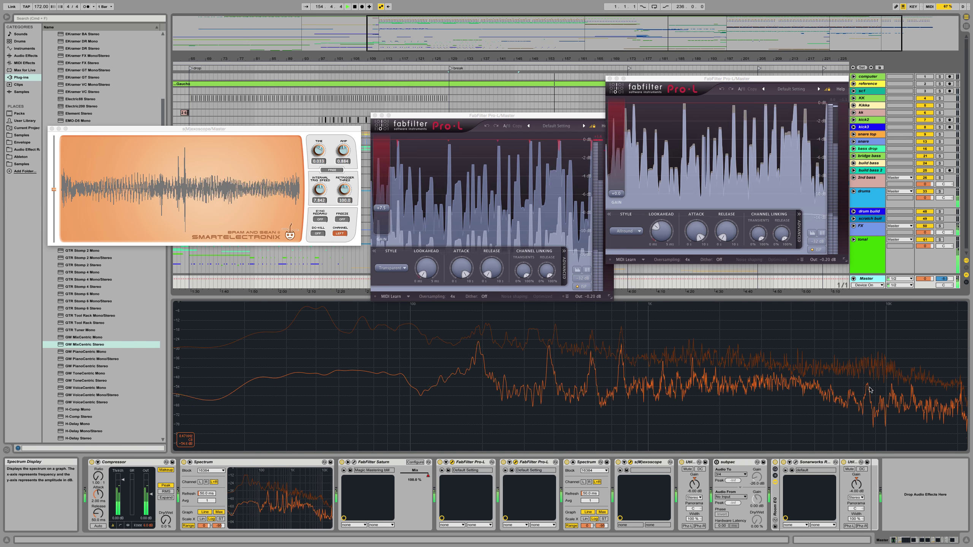
click(853, 279)
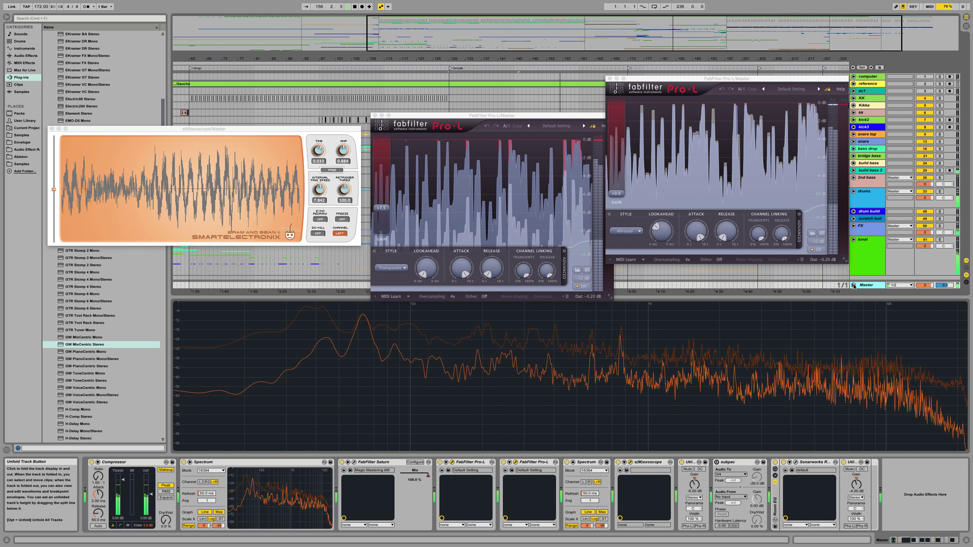
click(853, 285)
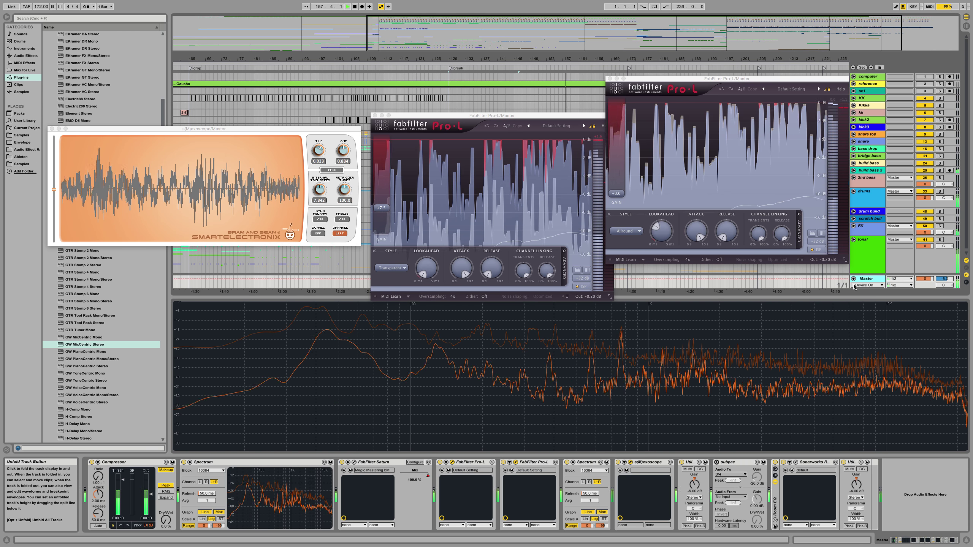
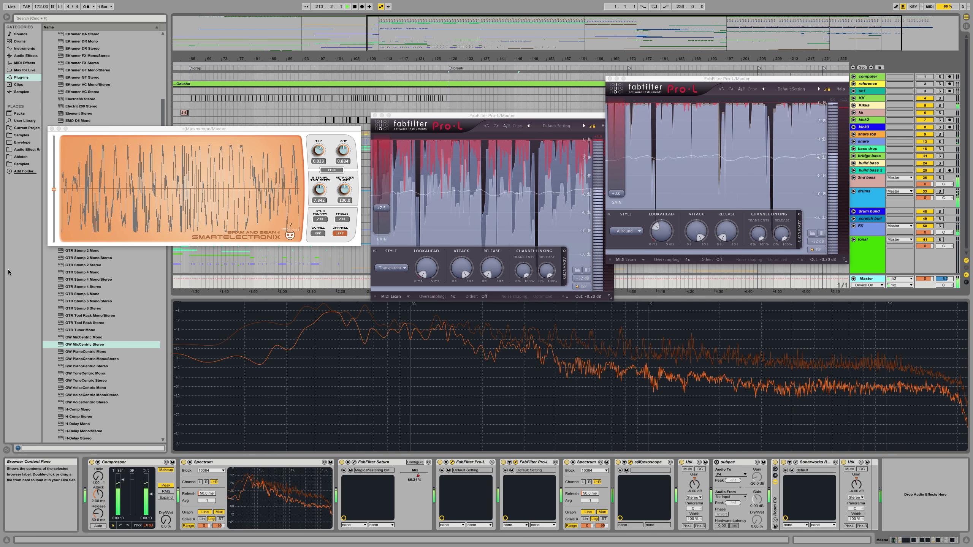
Step: Insert GW MixCentric Stereo between FabFilter Saturn and the first Pro-L on the master, and arrange the plug-in windows so all are visible
drag(93, 345, 402, 490)
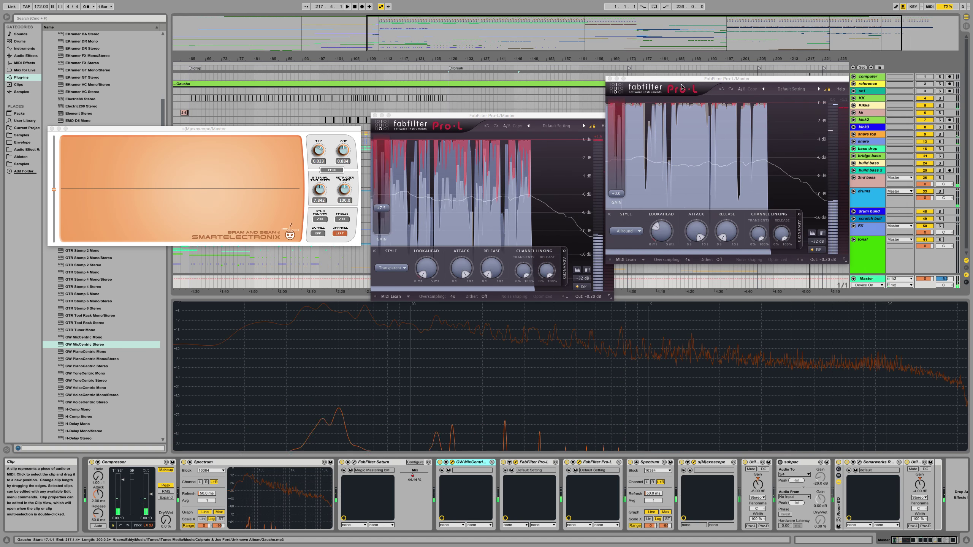
drag(681, 82, 725, 98)
drag(674, 293, 224, 222)
drag(237, 129, 245, 61)
drag(230, 221, 230, 176)
Step: Replay the track from the drop locator and compare the master with MixCentric bypassed and active
click(451, 68)
drag(452, 59, 472, 37)
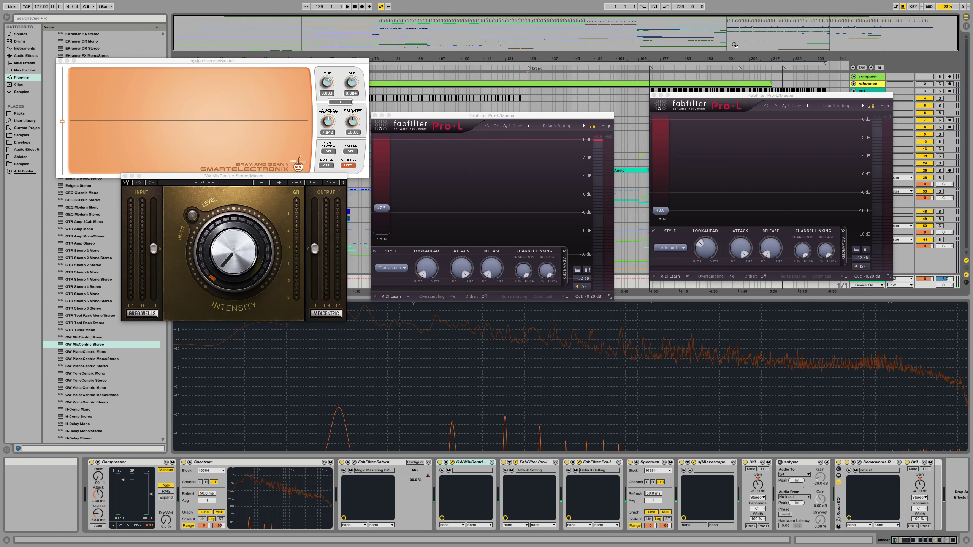
click(853, 67)
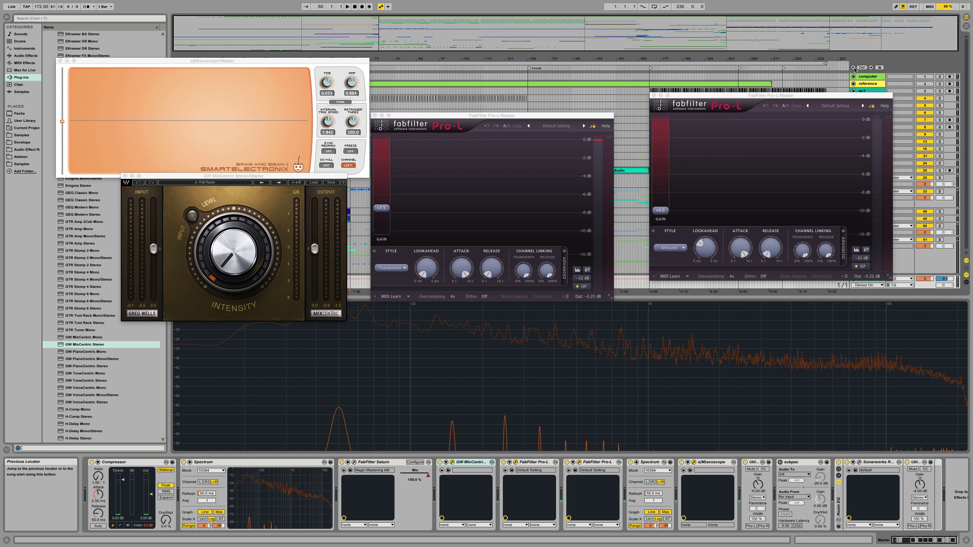
key(space)
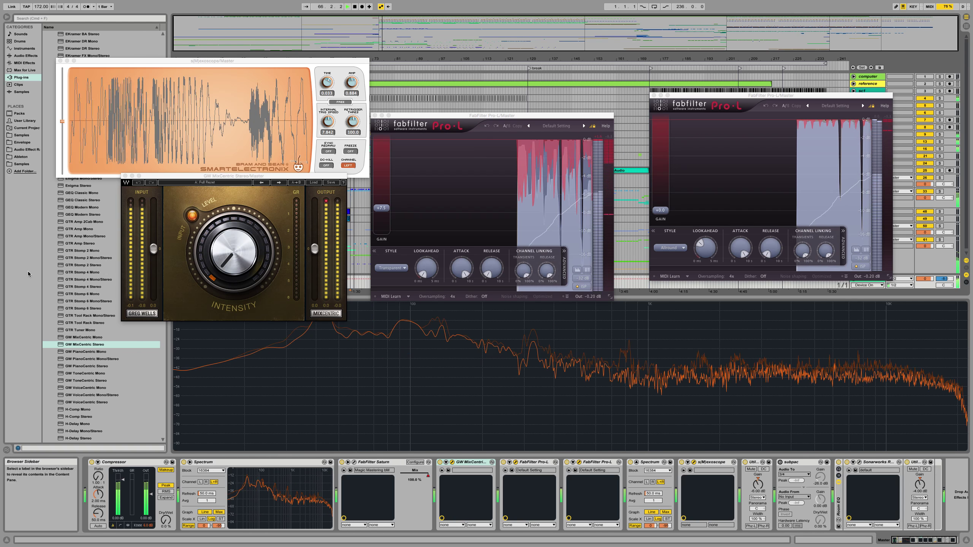
click(440, 463)
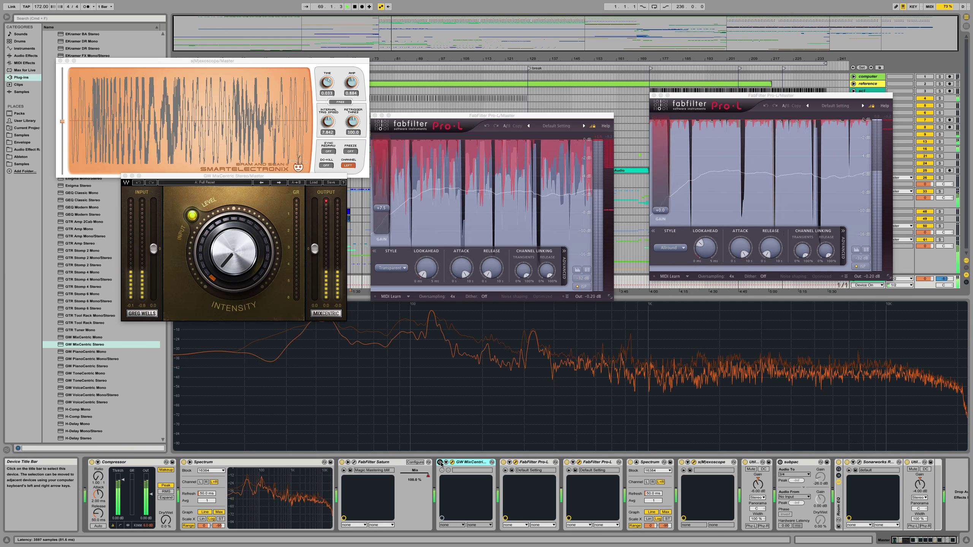
click(440, 463)
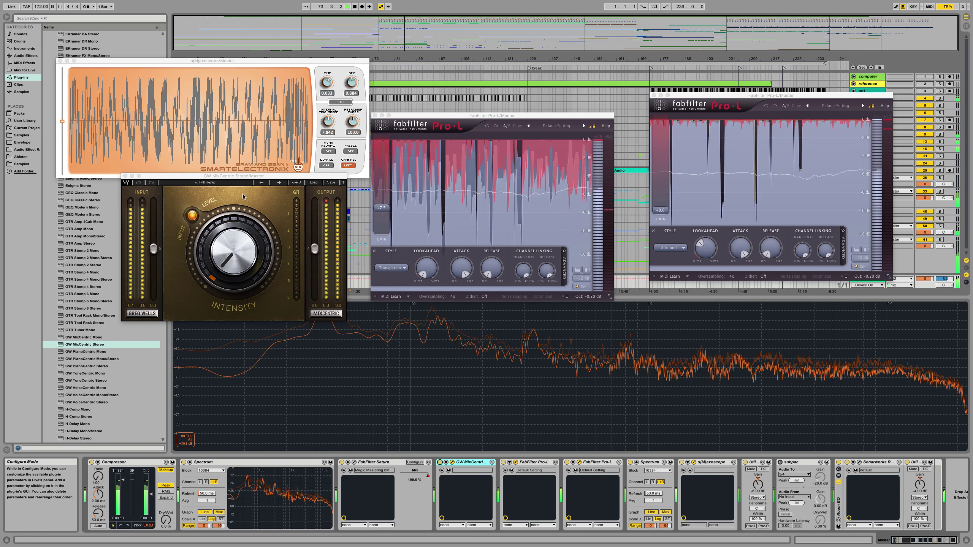
Step: Assign Intensity to the horizontal axis of the master MixCentric's X-Y control, raise it to about 35, and bypass FabFilter Saturn
click(452, 525)
click(451, 515)
drag(441, 518, 458, 517)
click(342, 463)
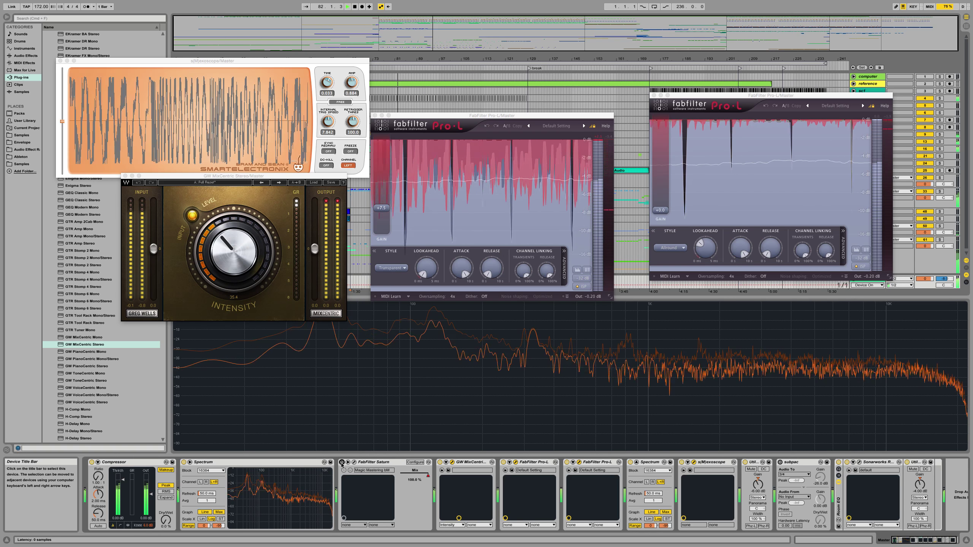
Step: Set the first Pro-L's gain to +6 dB, then slightly lower MixCentric's input level and reset its input clip indicator
click(381, 209)
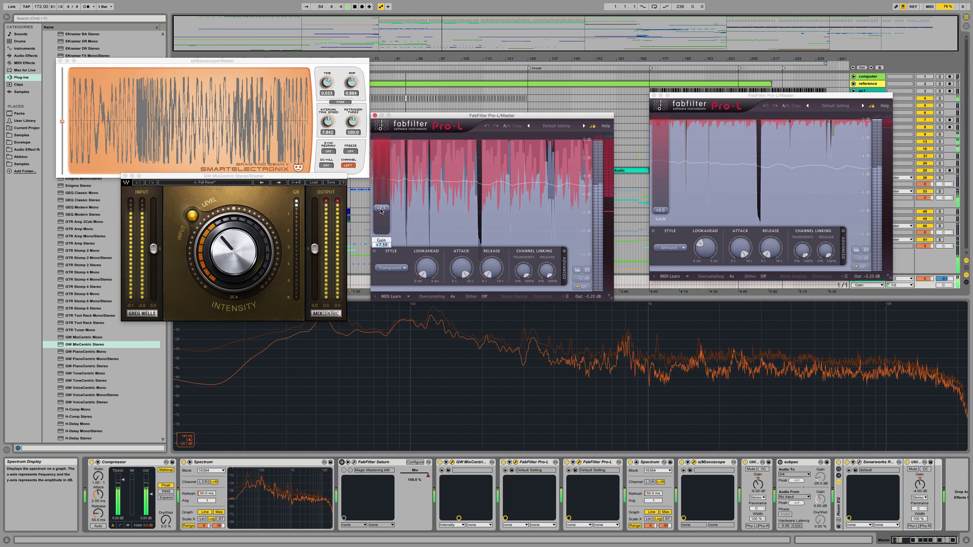
text(6)
key(Return)
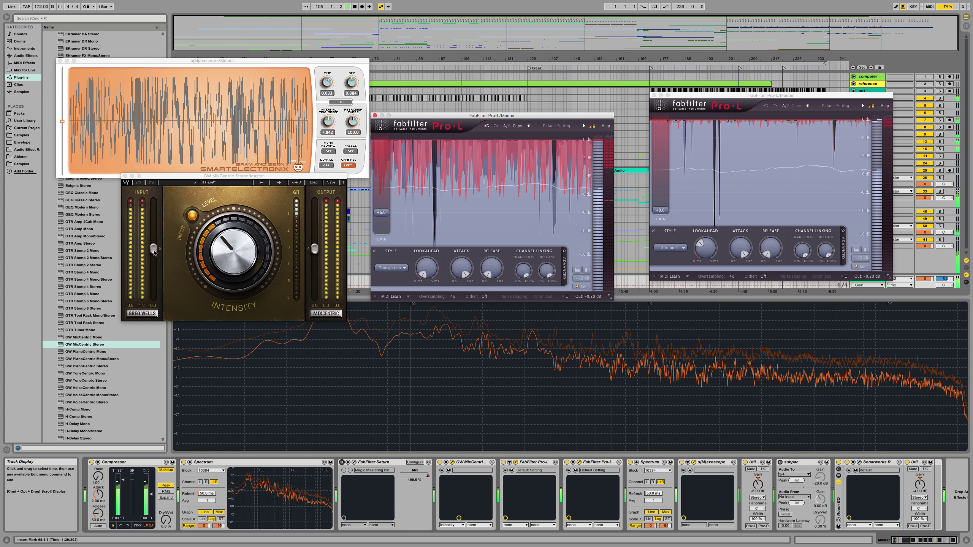
drag(153, 251, 153, 253)
click(143, 203)
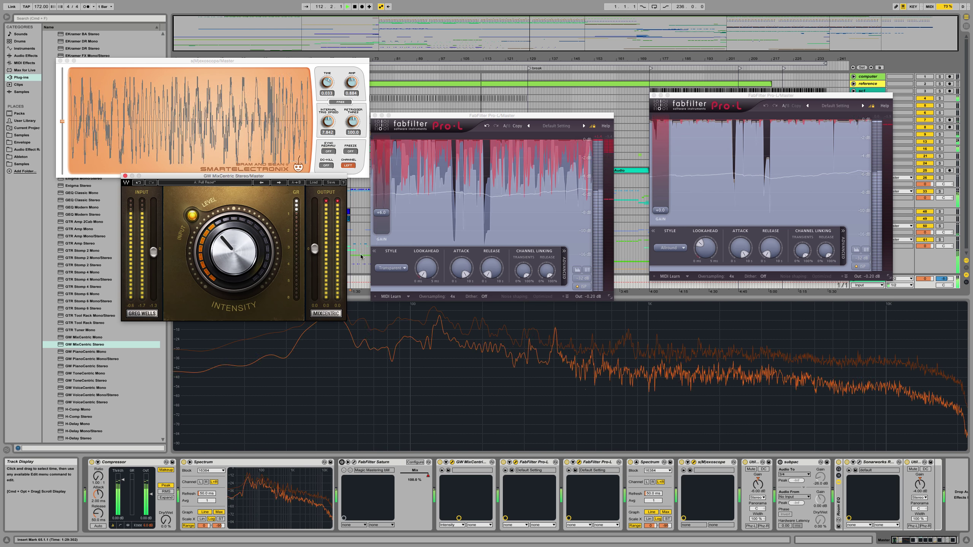
Step: Set the first Pro-L's gain to +7.5 dB
double_click(382, 215)
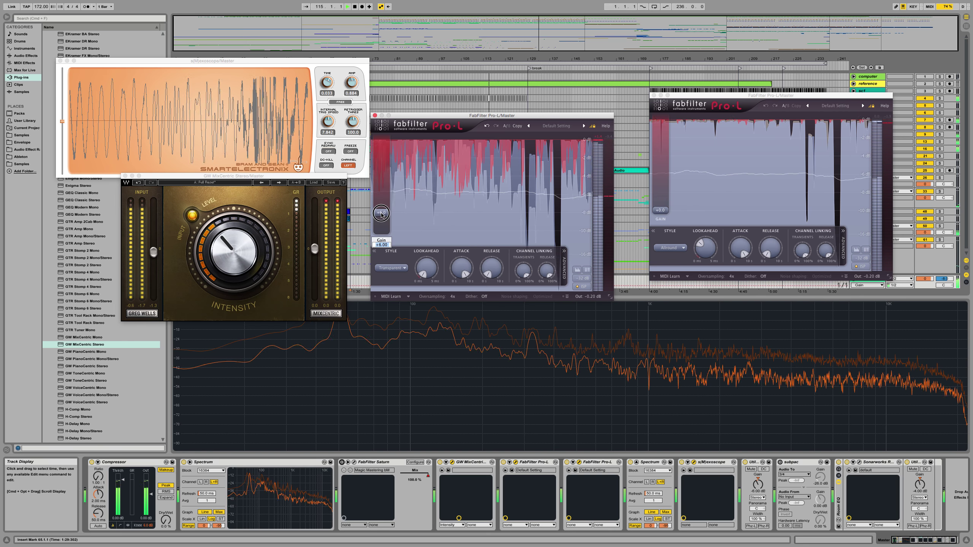
text(7.5)
key(Return)
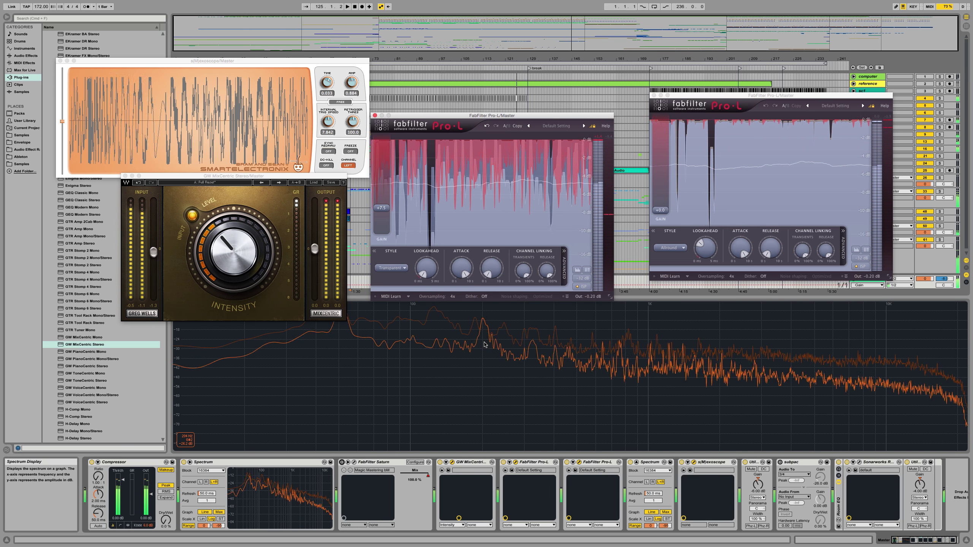
Step: Compare the end of the drop with only Saturn and with only MixCentric active on the master, replaying the same passage each time
click(439, 462)
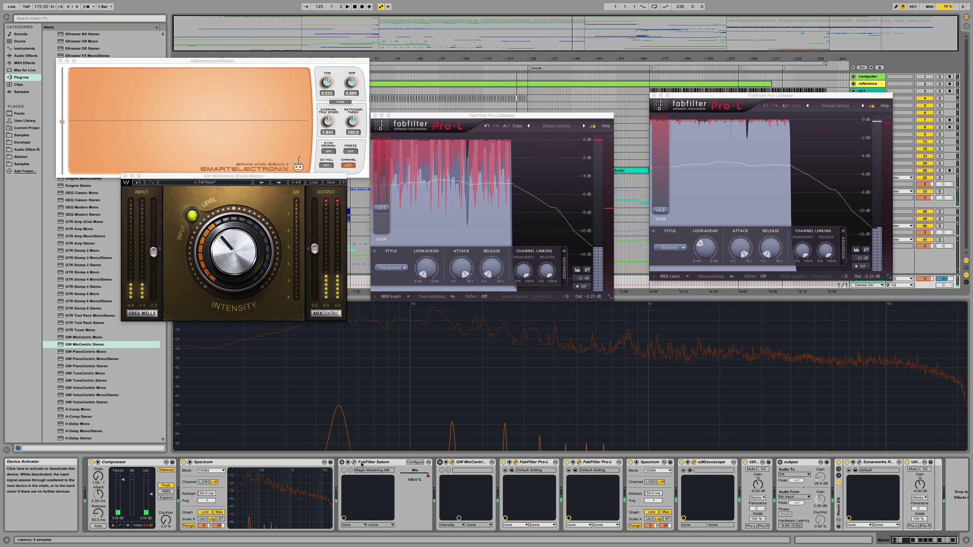
click(494, 66)
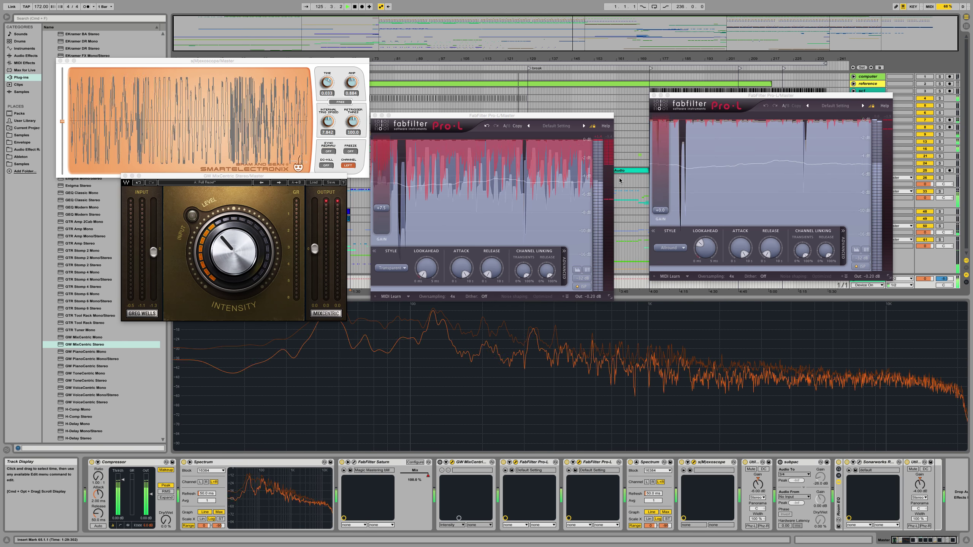
drag(762, 94, 736, 93)
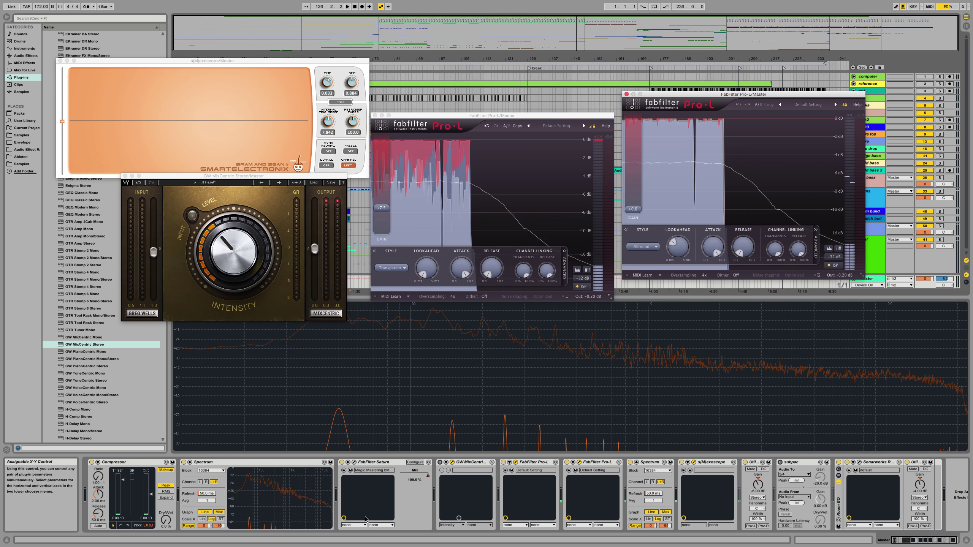
click(342, 462)
click(439, 462)
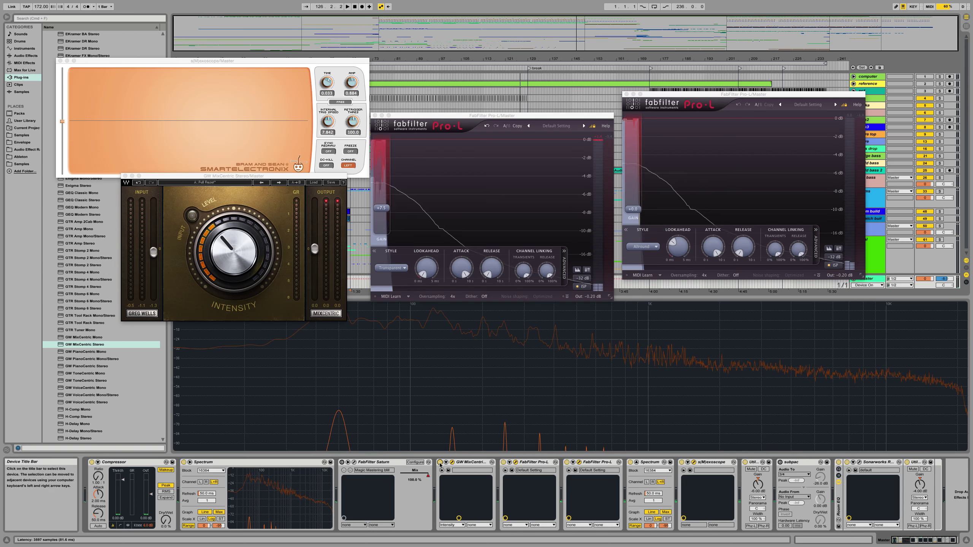
click(475, 67)
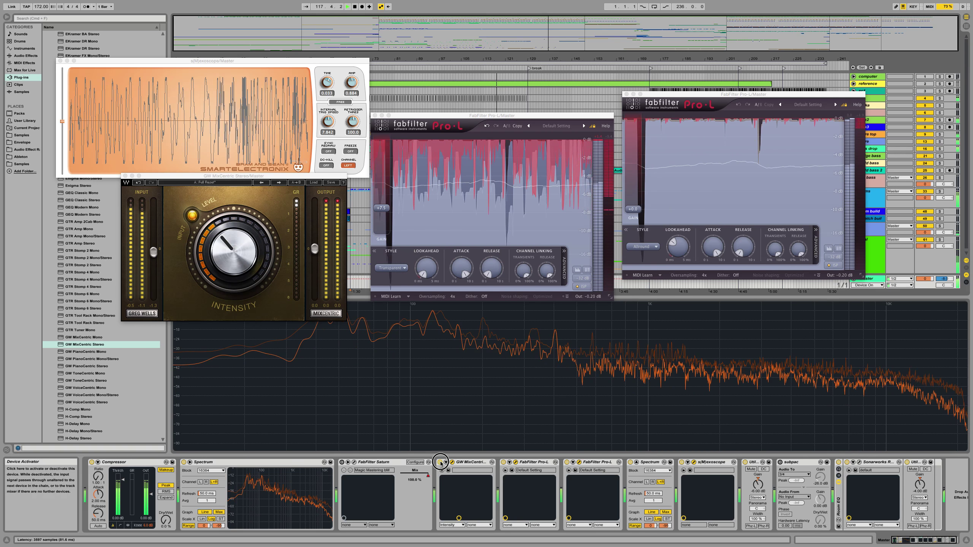
click(341, 462)
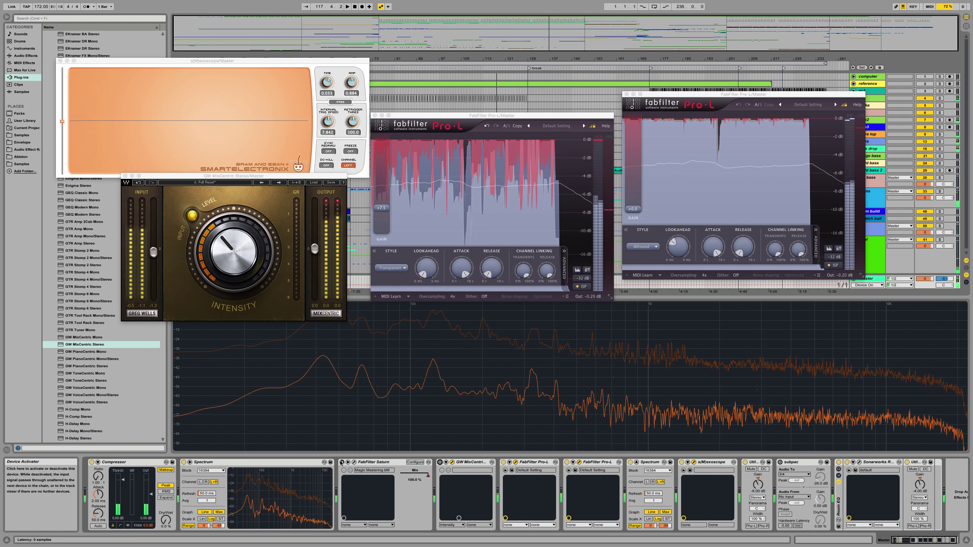
click(491, 68)
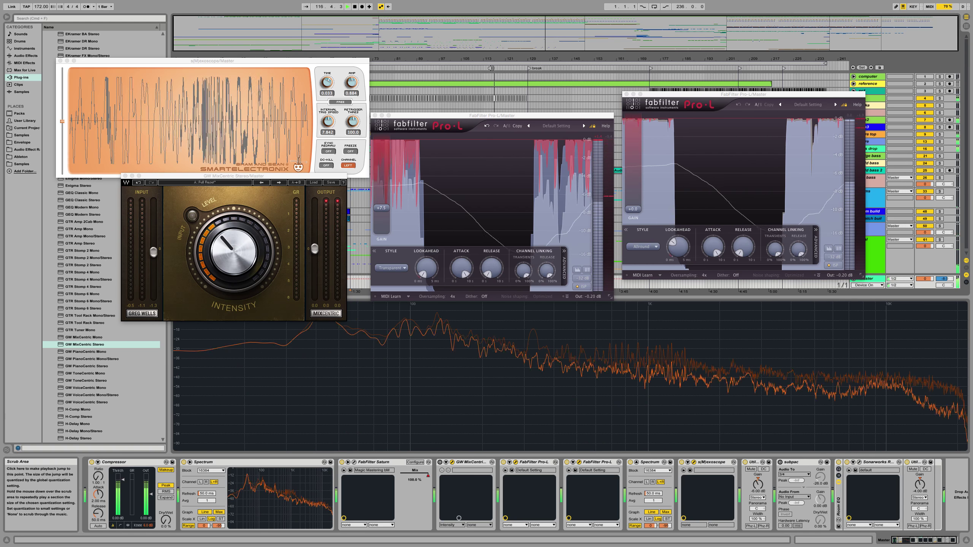
Step: Select the drums group and replay the drop from its start to examine the group's spectrum
click(870, 200)
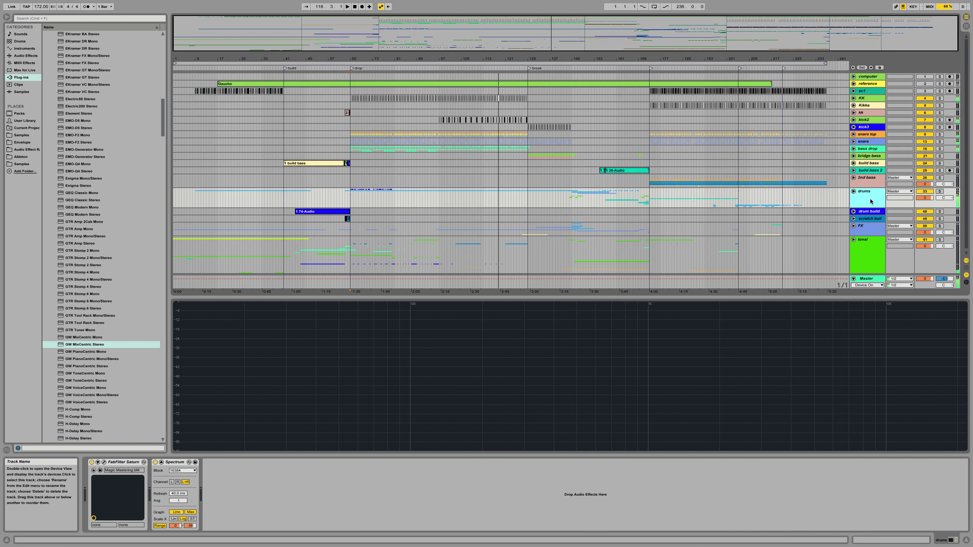
click(438, 199)
key(space)
click(351, 199)
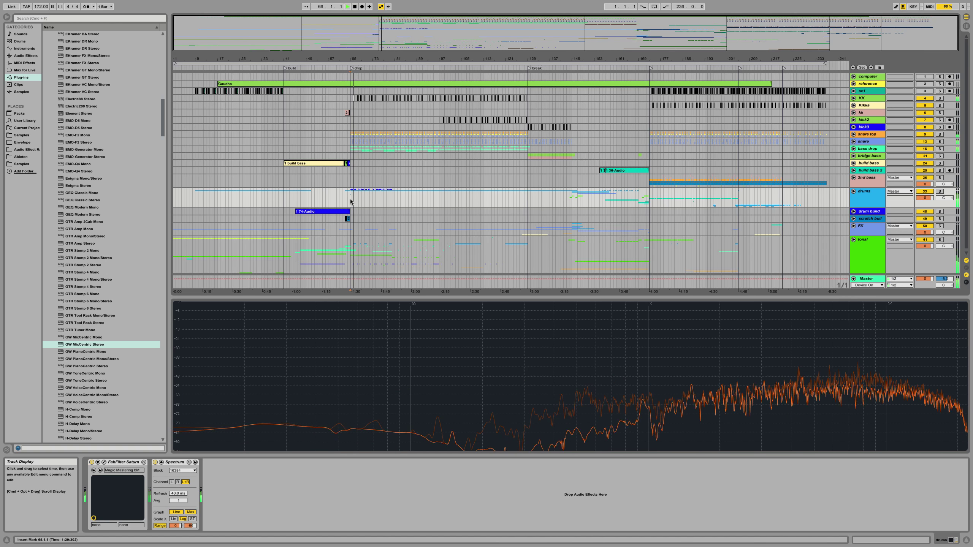
Step: Compare MixCentric and Saturn on the master once more while the drop plays
click(867, 279)
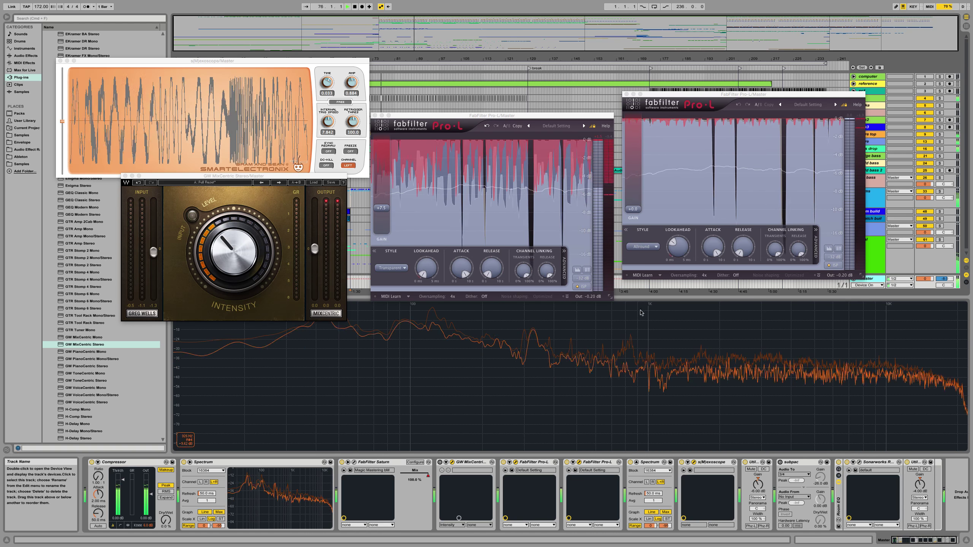
click(440, 462)
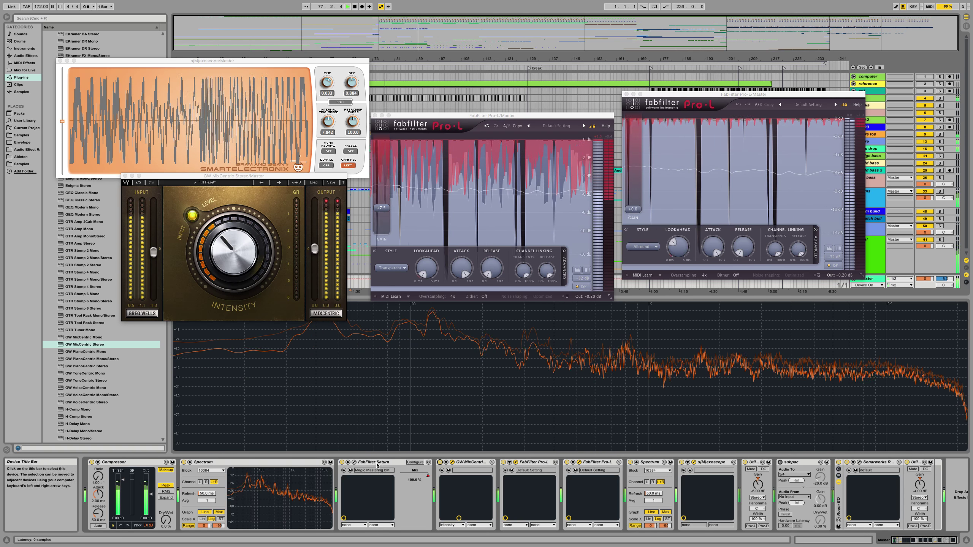
click(341, 462)
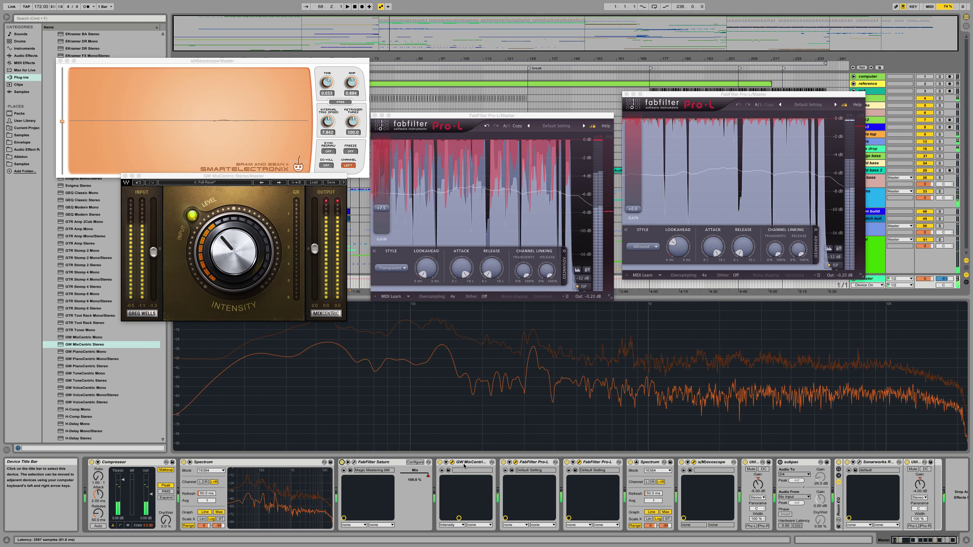
Step: Delete GW MixCentric Stereo from the master chain and replay the drop
click(475, 462)
key(Delete)
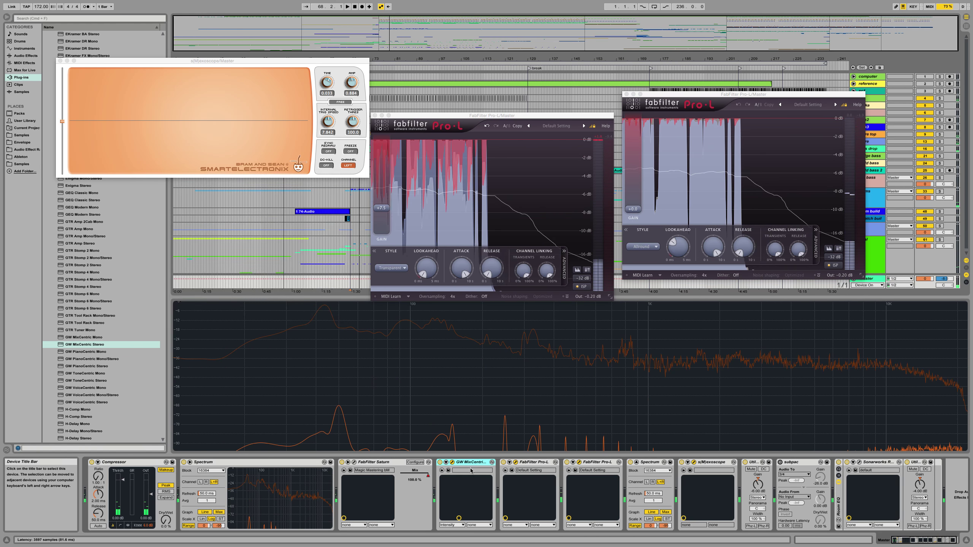
key(space)
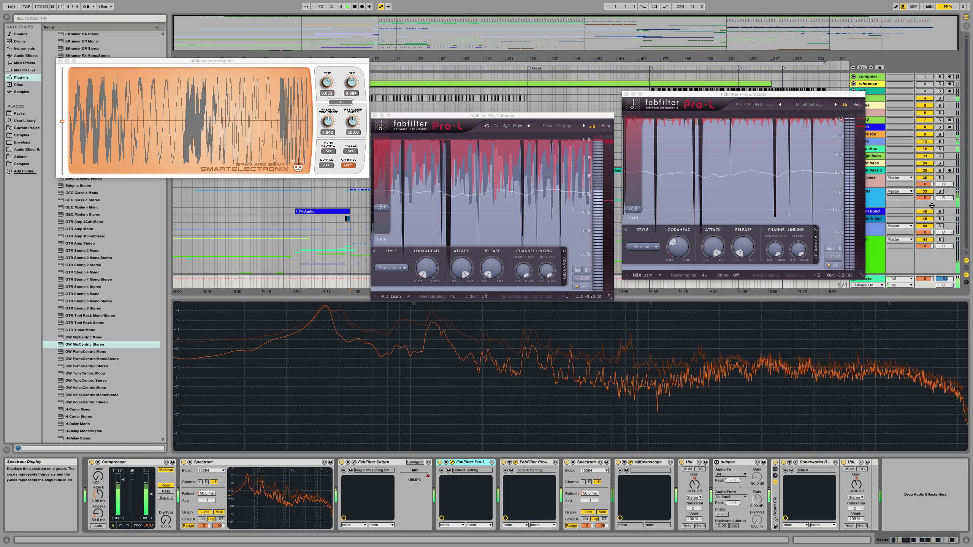
Step: Unfold the drums group and zoom the arrangement in on the drop section of its tracks
click(864, 193)
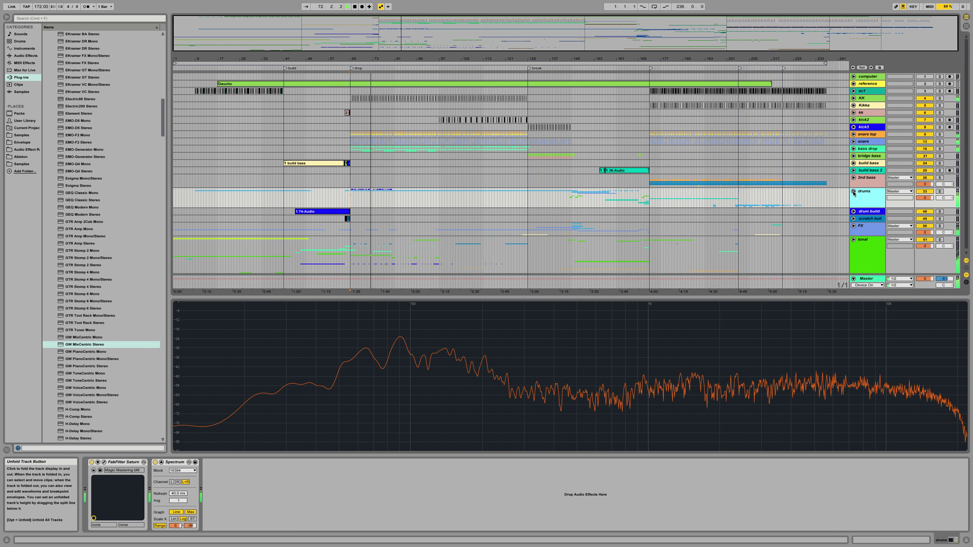
click(853, 192)
scroll(380, 192, down, 5)
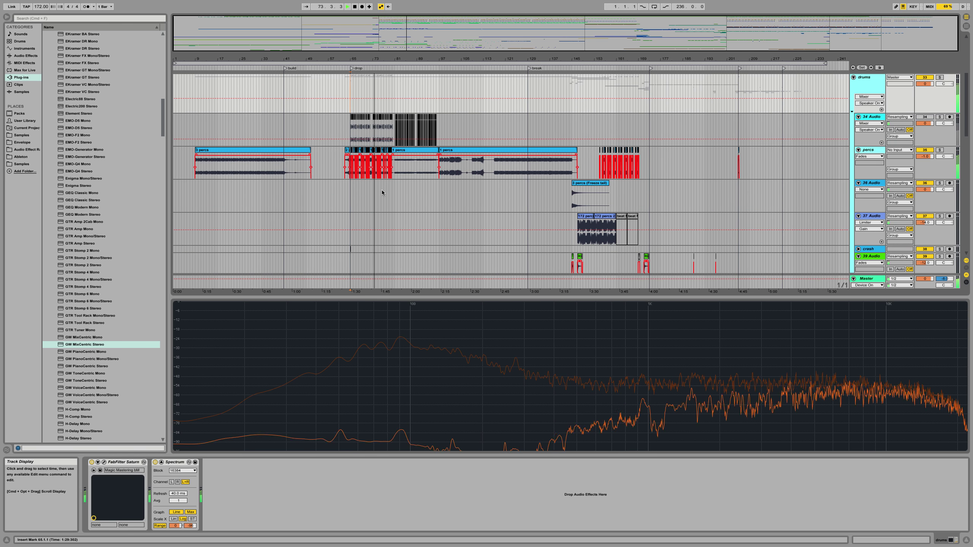
drag(363, 61, 358, 155)
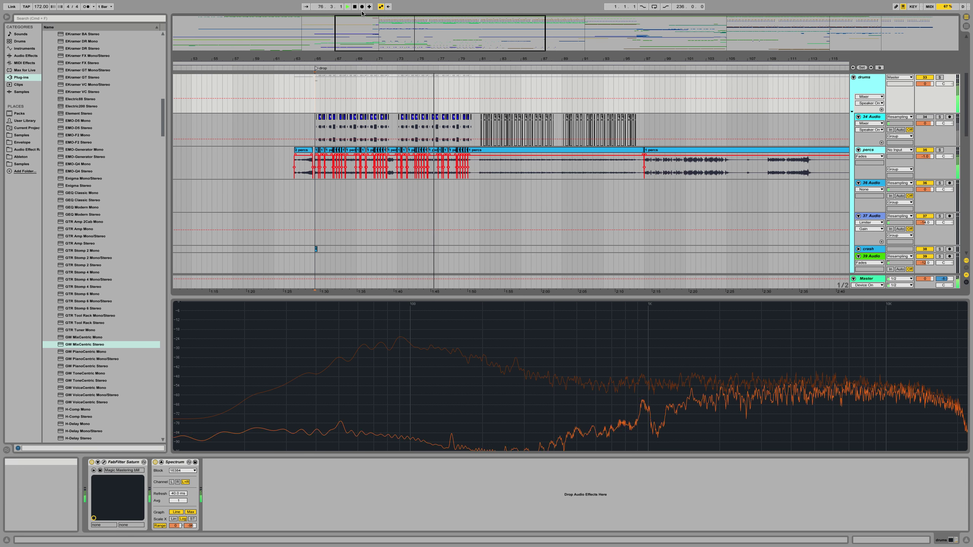
Step: Split the percs clip at bar 81, select all percs clips from the drop's start to that point and replay the drop
click(316, 149)
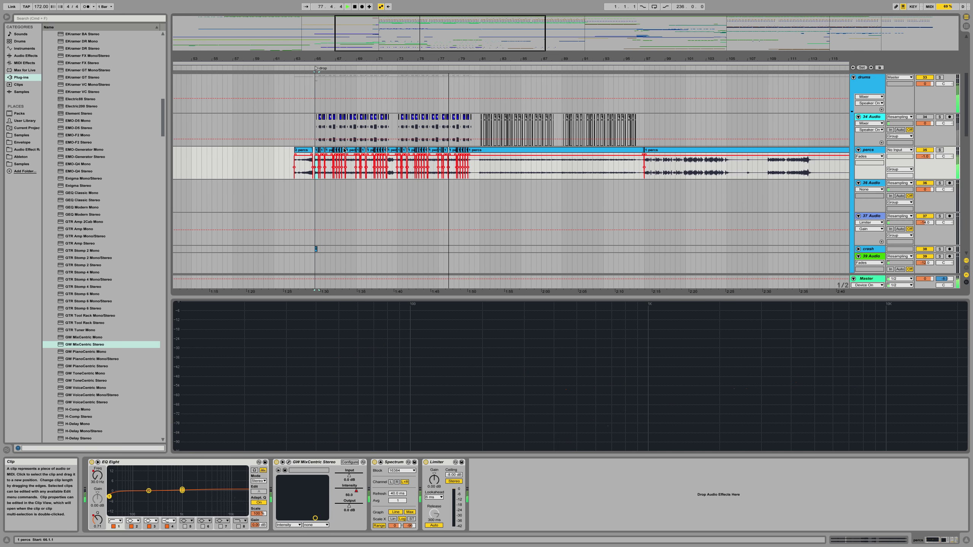
shift+click(480, 164)
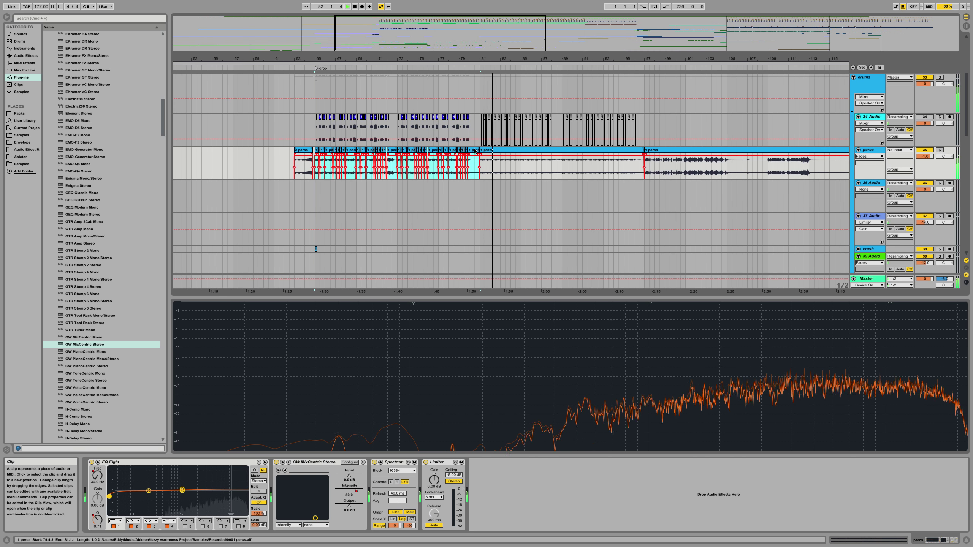
double_click(475, 151)
shift+click(317, 150)
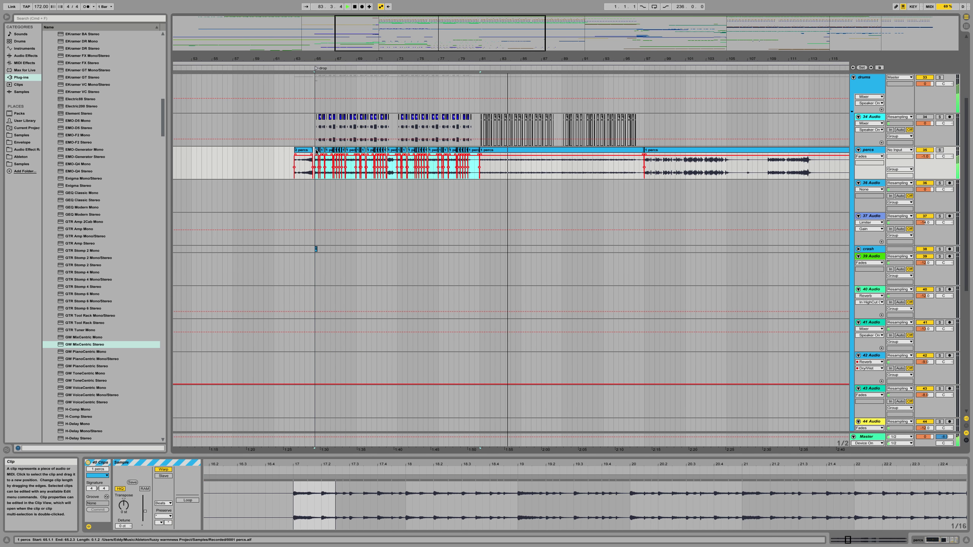
key(space)
key(space)
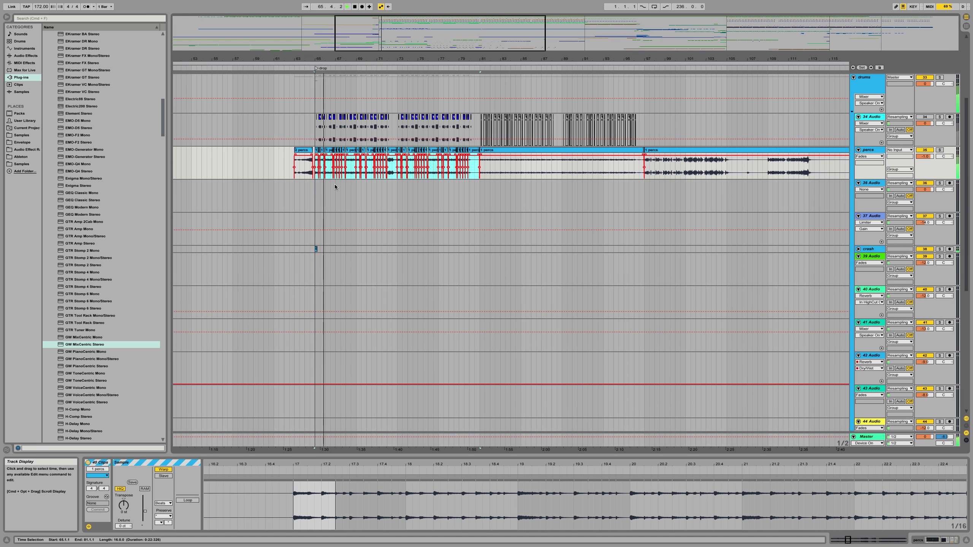
Step: Compare the last percs clip before bar 81 with its neighbours and set its gain to 1 dB
drag(474, 59, 494, 157)
click(491, 152)
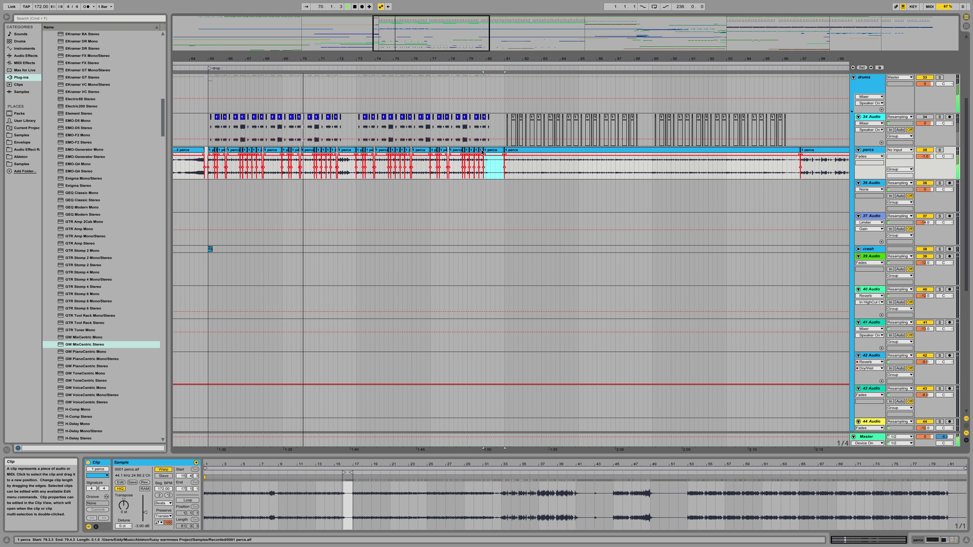
click(481, 152)
scroll(482, 152, left, 2)
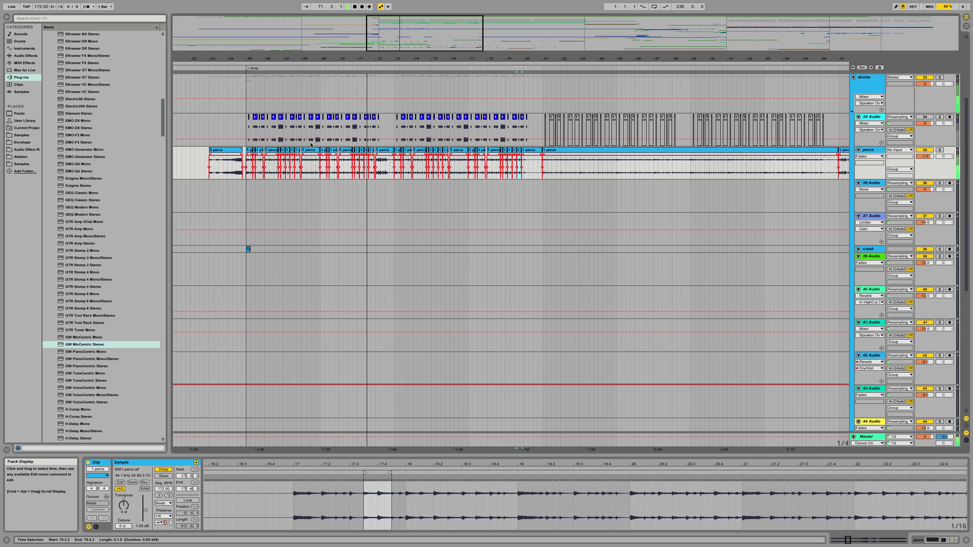
shift+click(248, 152)
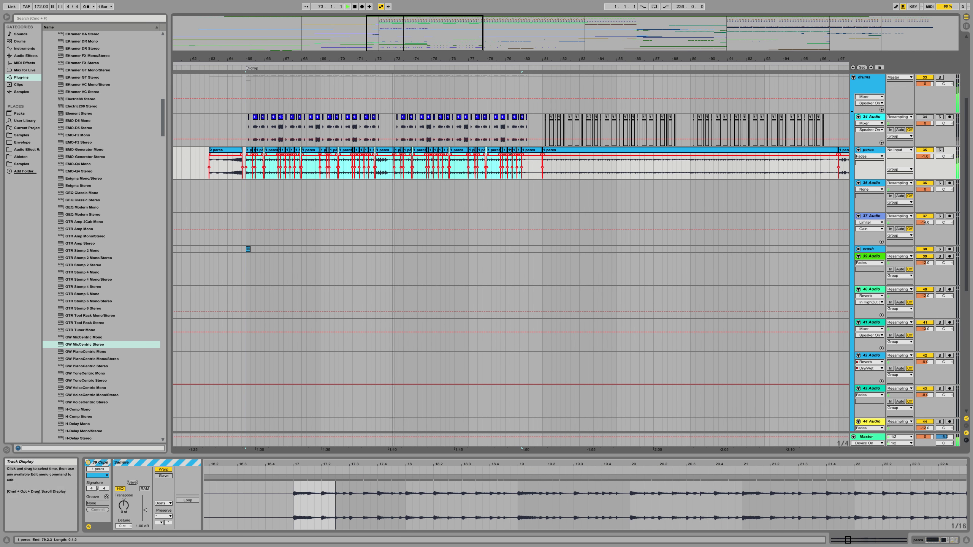
click(532, 165)
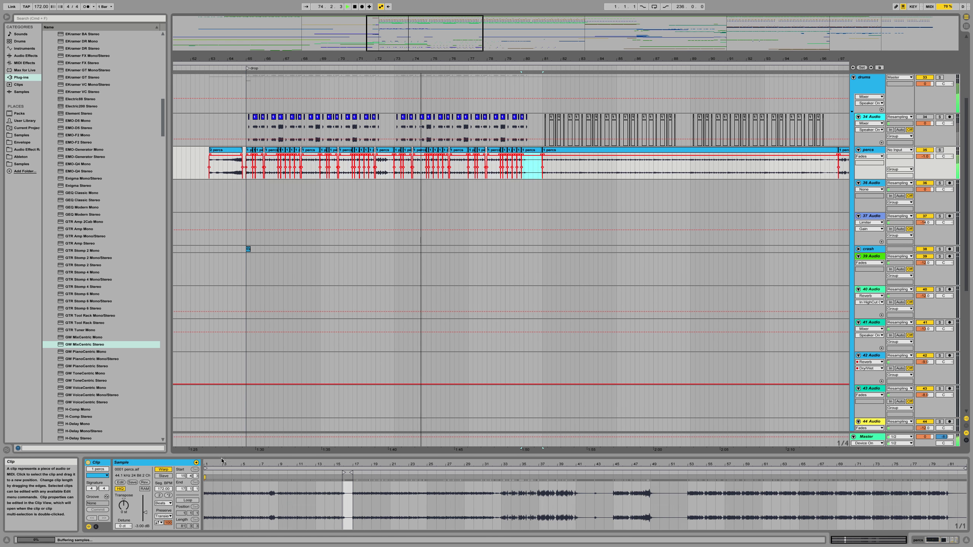
click(143, 528)
text(-)
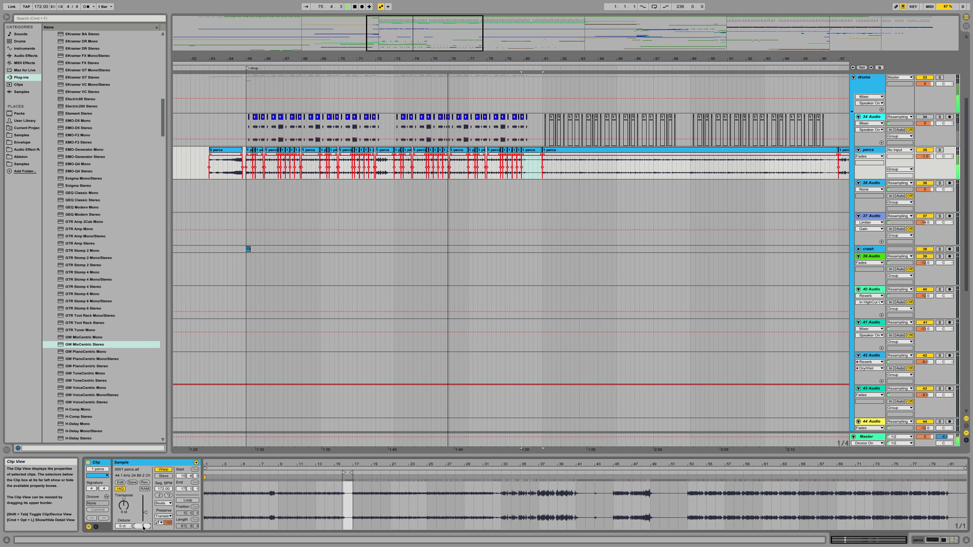
text(1)
key(Return)
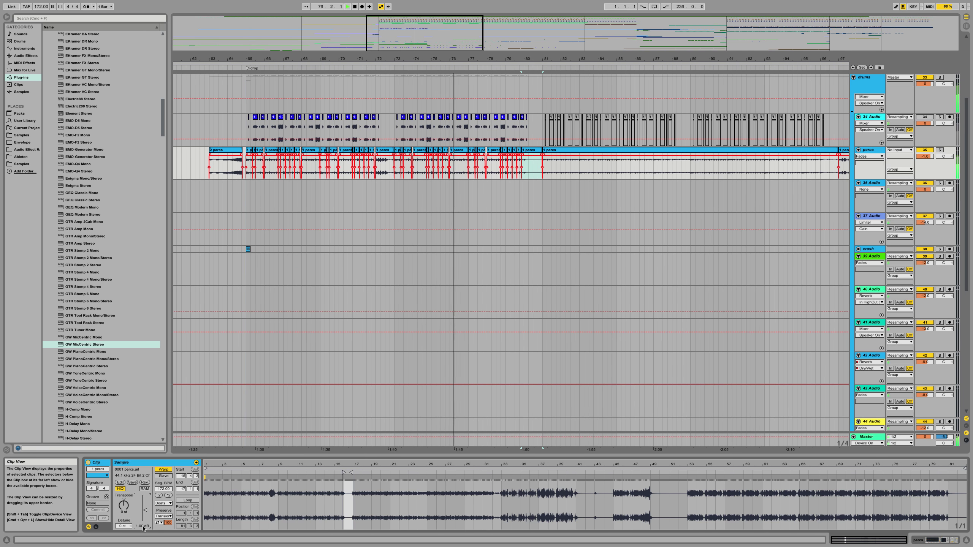
Step: Set the gain of all percs clips from the drop's start to bar 81 to 3 dB and replay the drop
shift+click(249, 152)
click(148, 528)
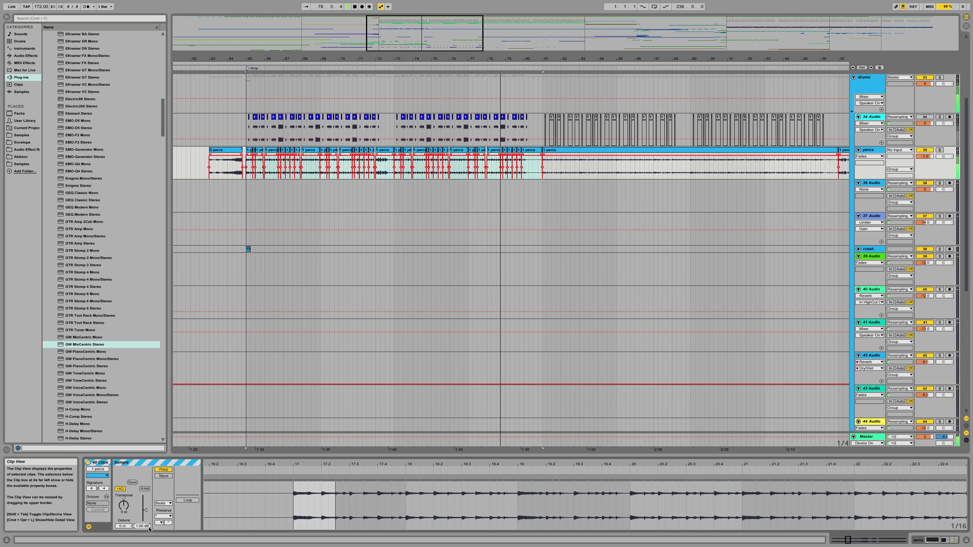
key(Return)
key(space)
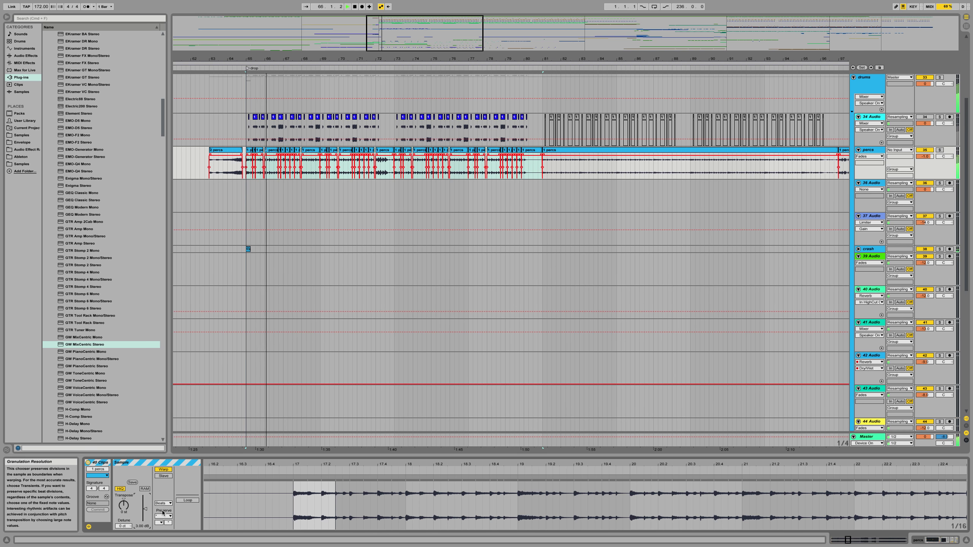
Step: Examine the track levels in the mixer and the spectrum of the percs track while the drop plays
key(Tab)
key(Tab)
key(Tab)
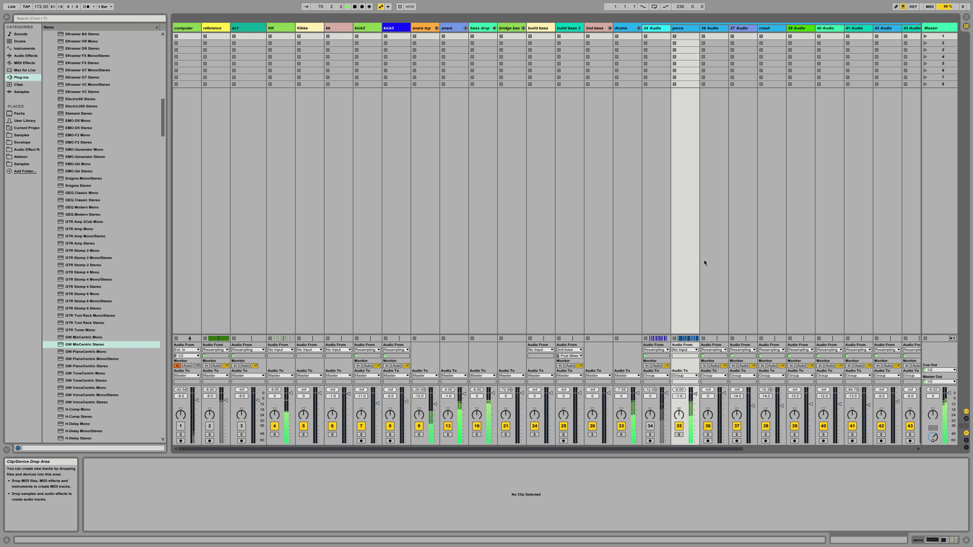
key(Tab)
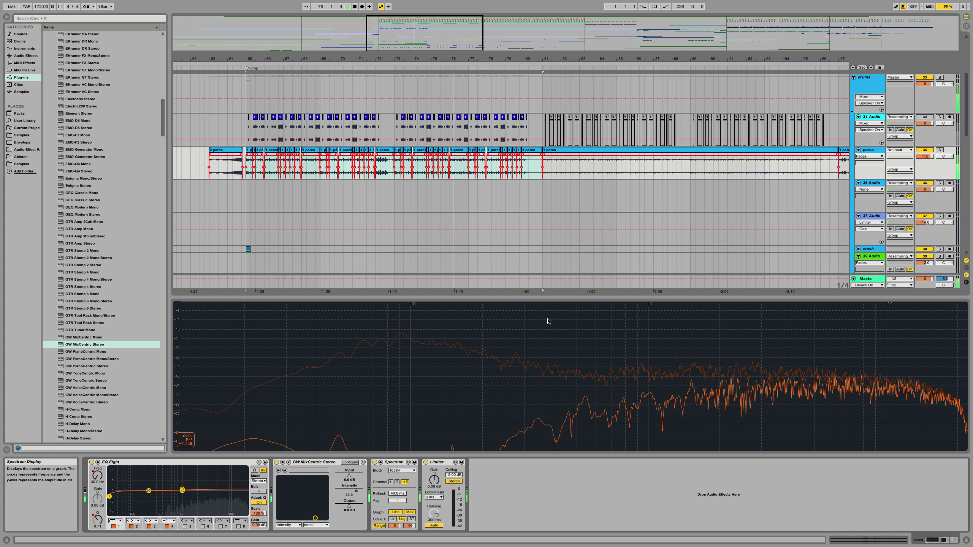
key(shift+Tab)
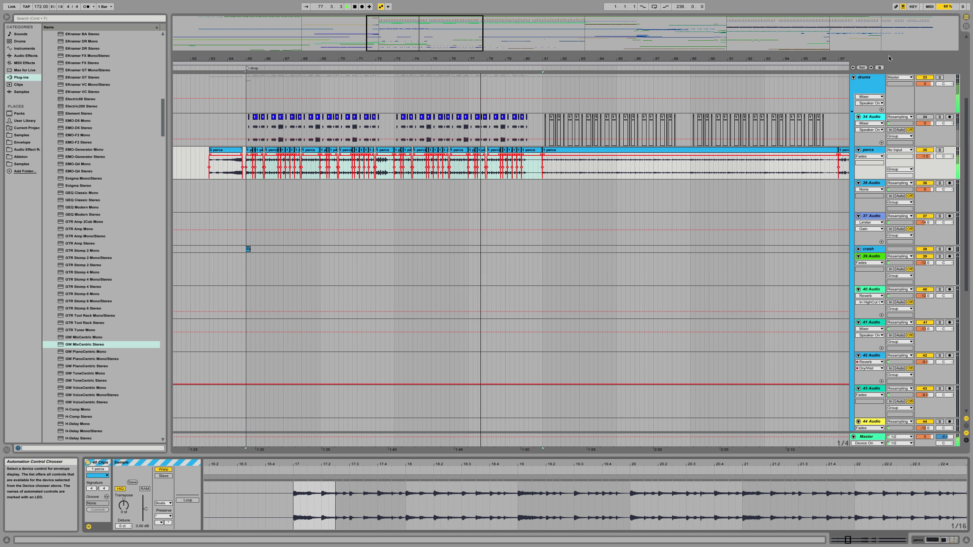
Step: Fold the drums group, solo it and play the section starting at bar 97
click(866, 85)
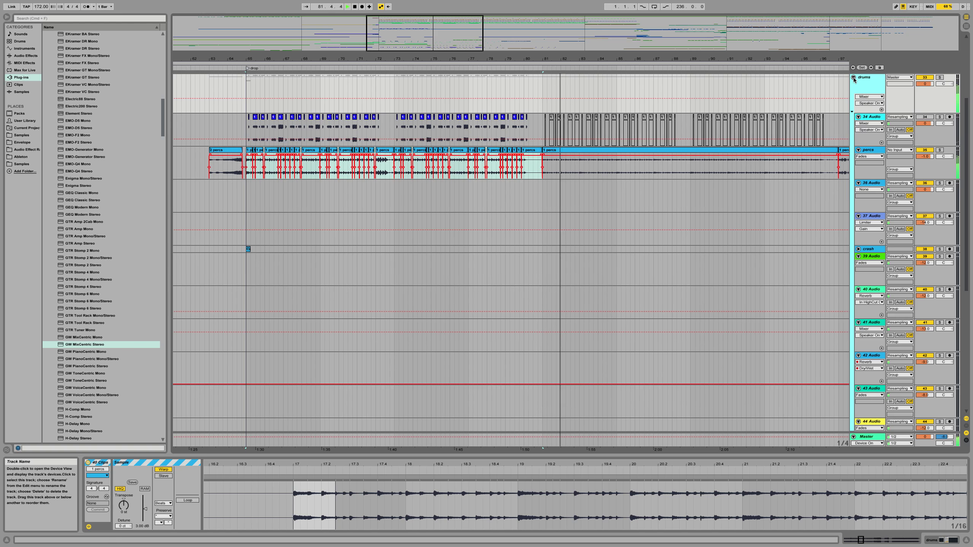
click(853, 78)
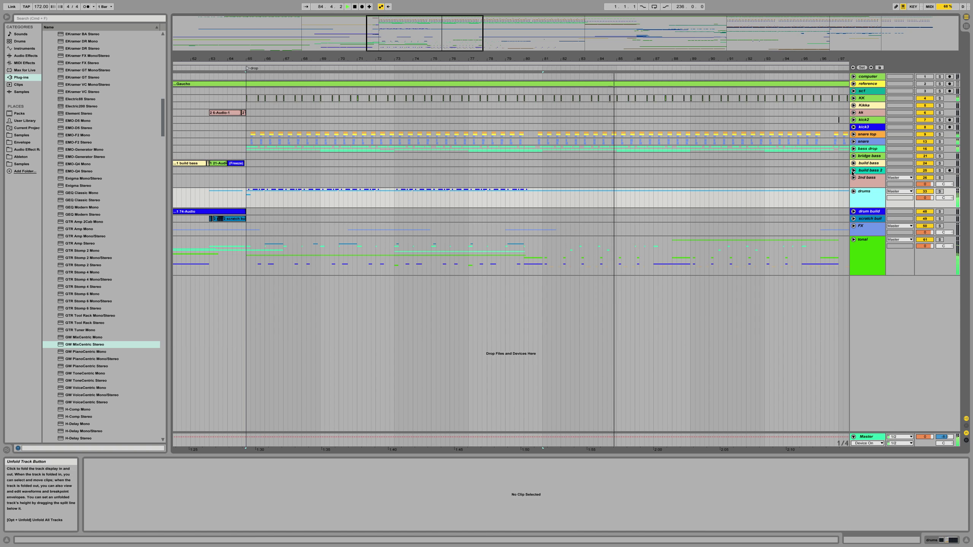
scroll(786, 203, right, 5)
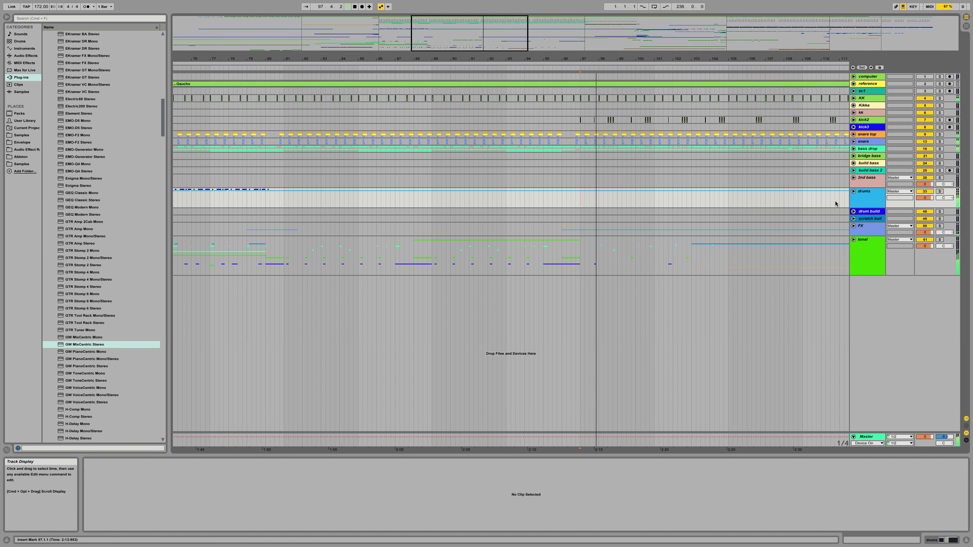
click(941, 191)
key(space)
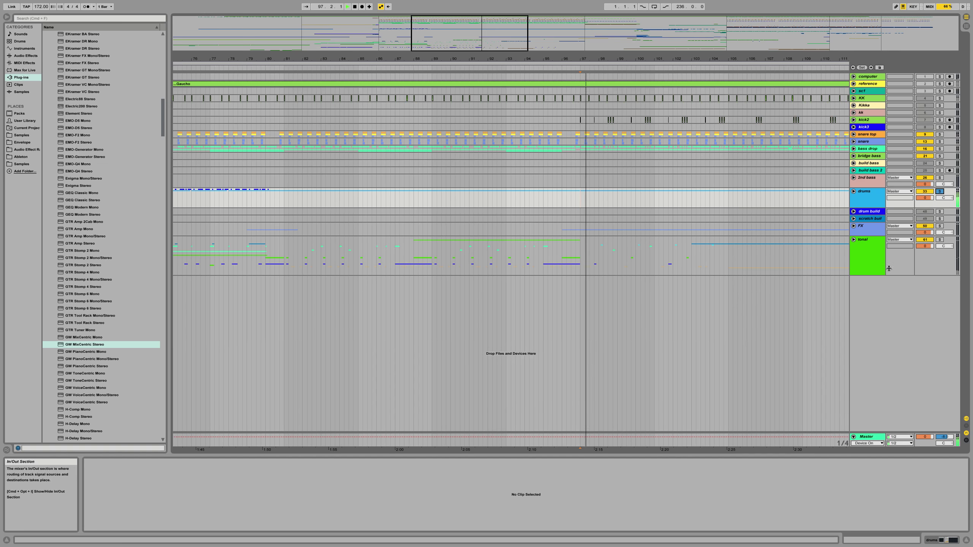
Step: Look at the master's limiter windows, unsolo the drums group and replay the full mix from bar 97
click(864, 437)
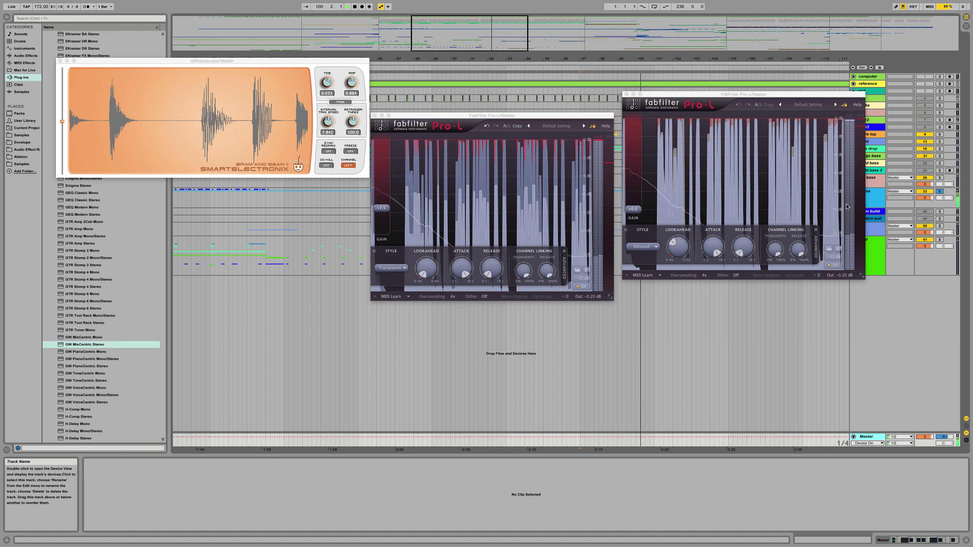
click(872, 196)
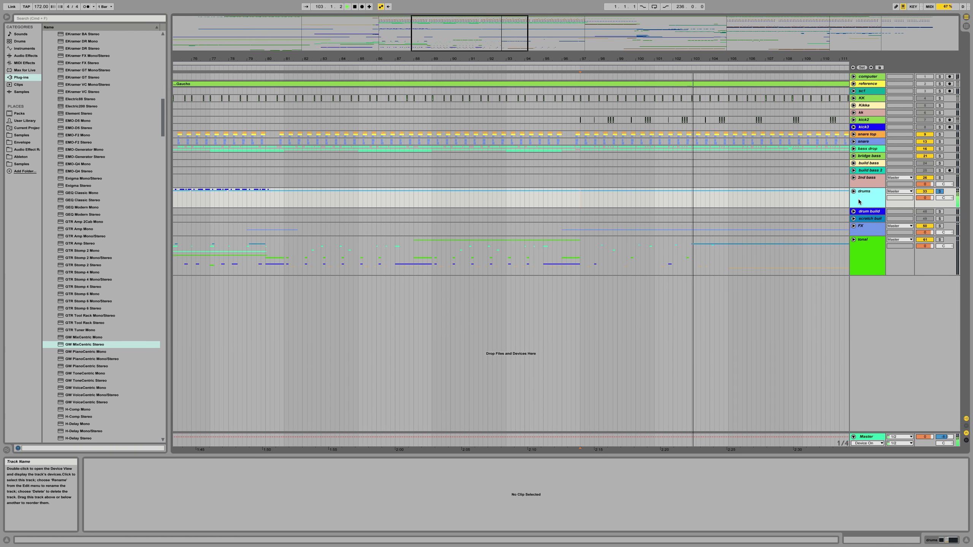
click(940, 191)
key(space)
key(space)
scroll(629, 187, right, 3)
scroll(632, 188, right, 3)
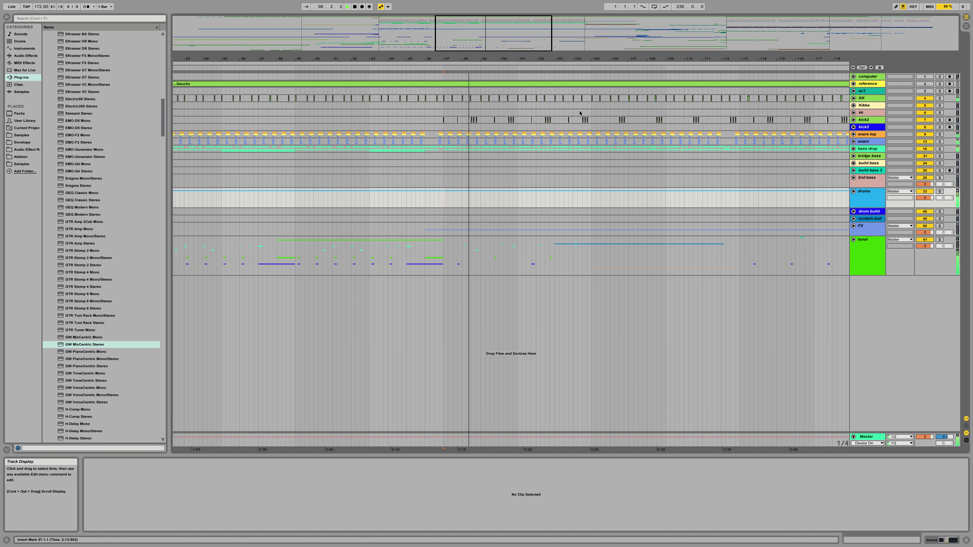
Step: Unfold the bass drop group with the arrangement enlarged around bar 97 and replay that section
key(space)
key(space)
drag(474, 55, 457, 55)
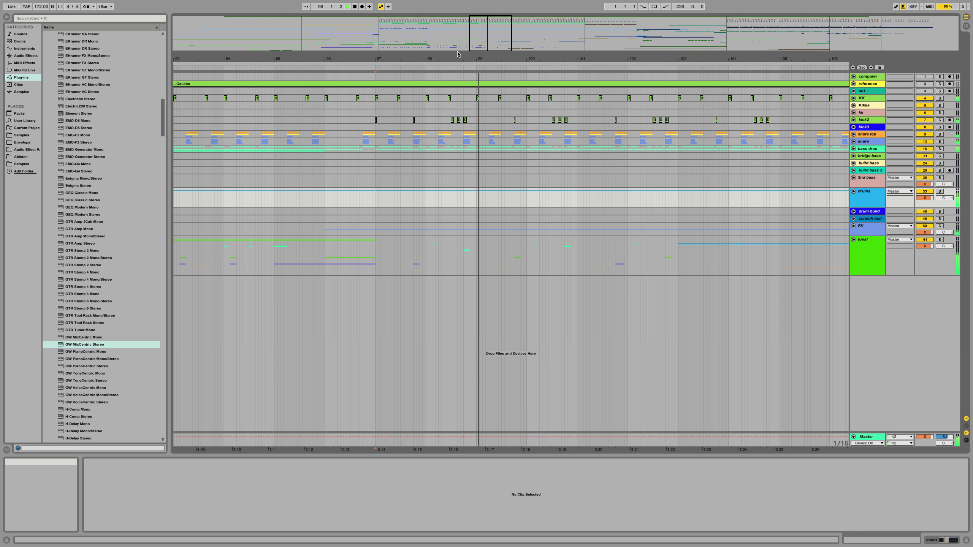
drag(475, 59, 475, 72)
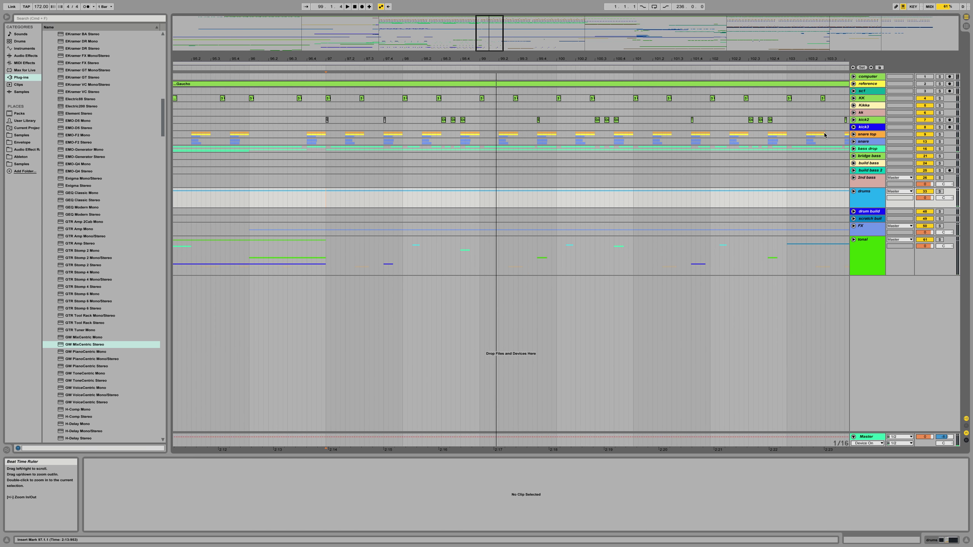
click(853, 149)
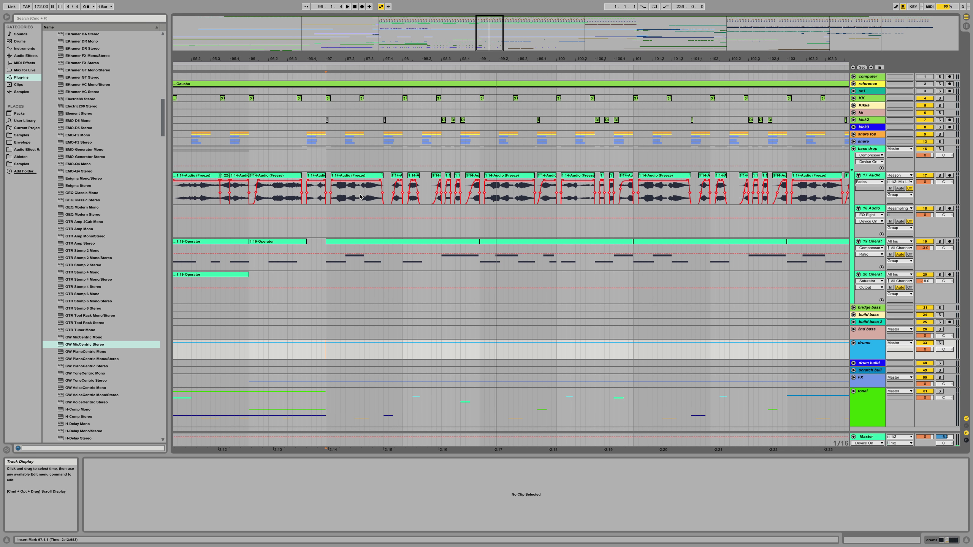
key(space)
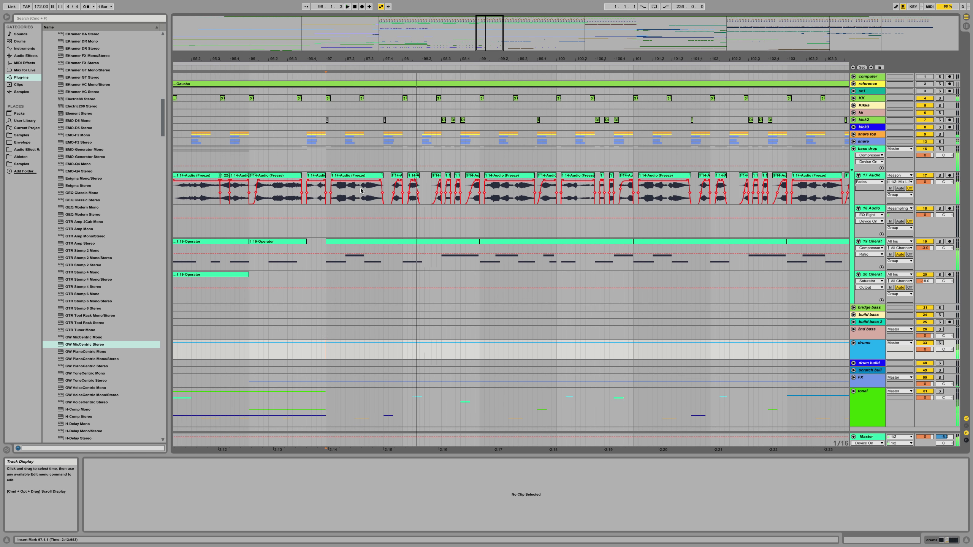
Step: Delete the short slice from 97.2.4 to 97.3.1 out of the bass clip on the 17 Audio track
key(space)
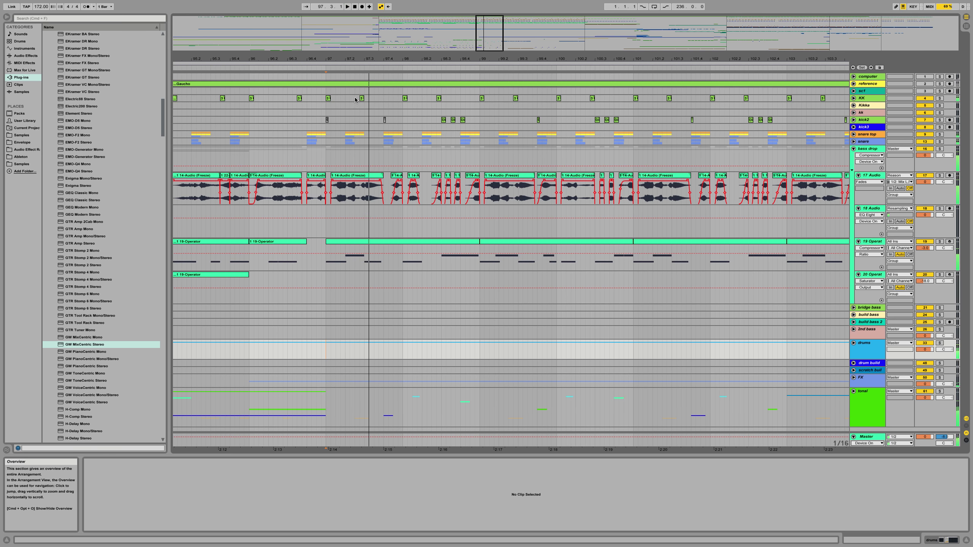
click(360, 192)
drag(362, 191, 360, 191)
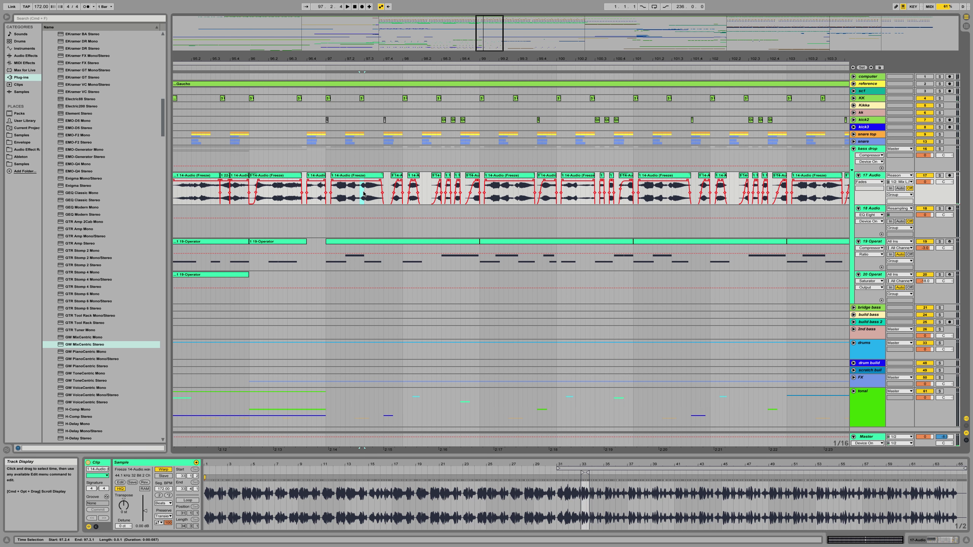
key(Delete)
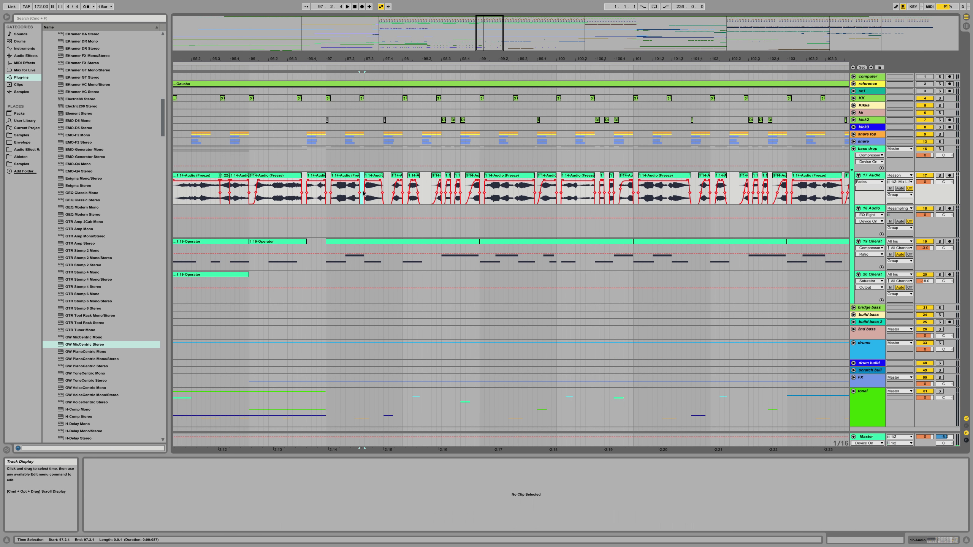
Step: Lengthen the fade-in of the 17 Audio clip following the gap at 97.3 and adjust the fade-outs of the two short clips around 98.1
click(328, 177)
key(space)
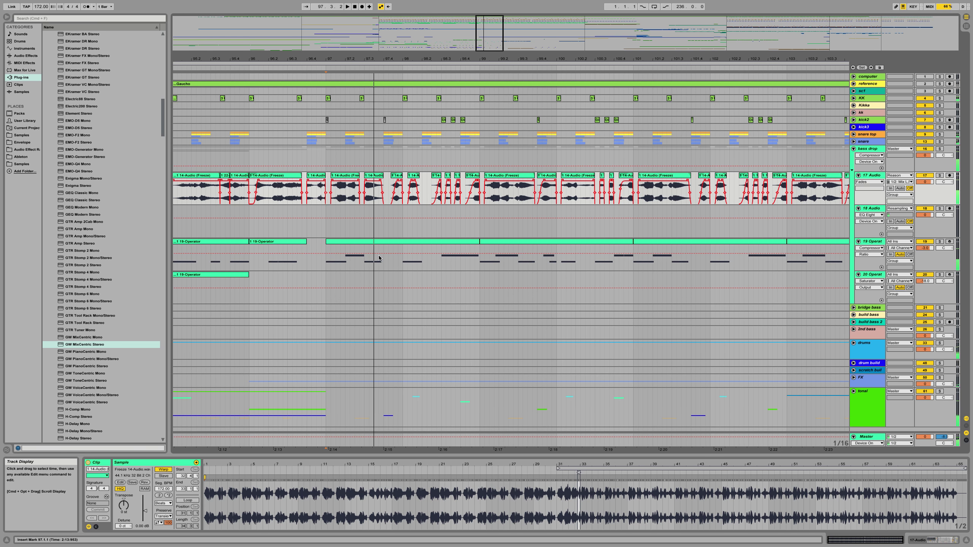
key(space)
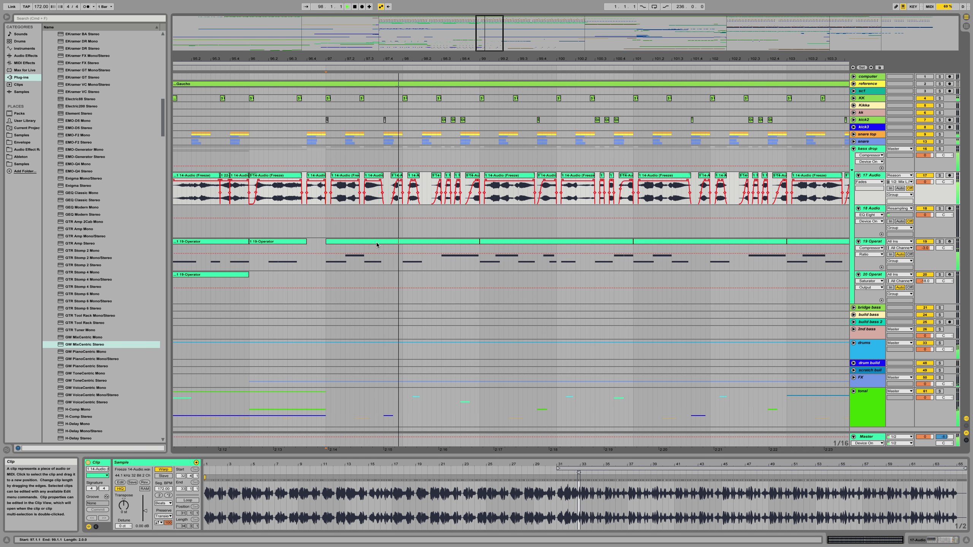
key(space)
key(space)
key(space)
drag(365, 180, 367, 180)
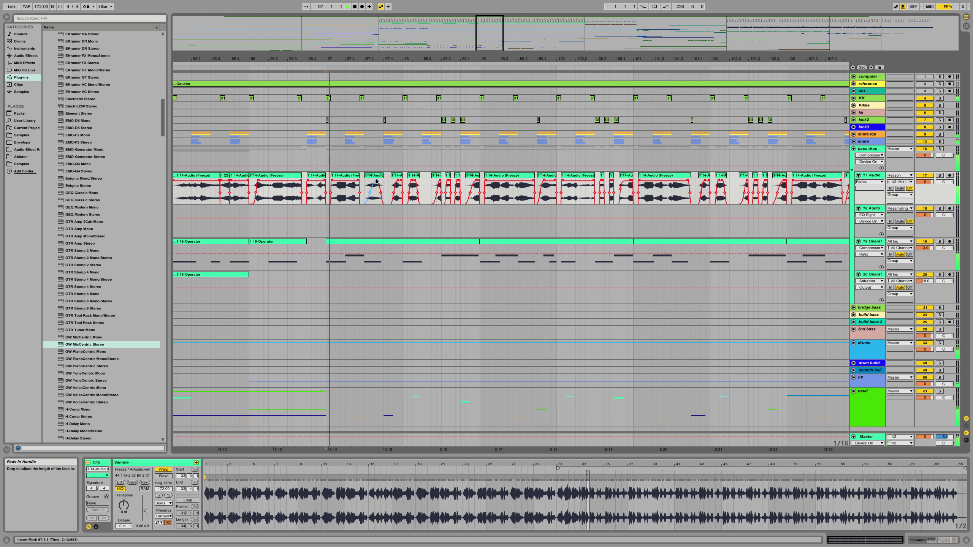
click(414, 181)
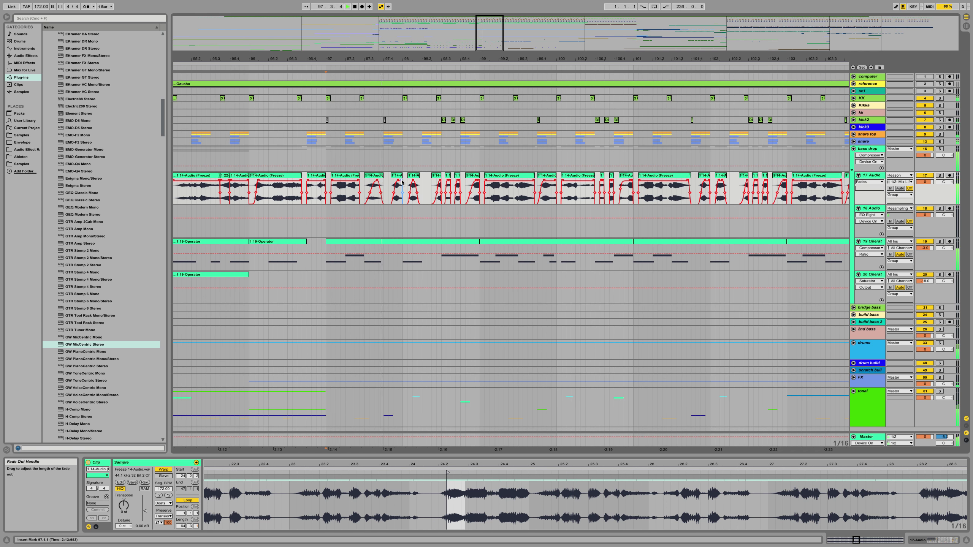
click(402, 183)
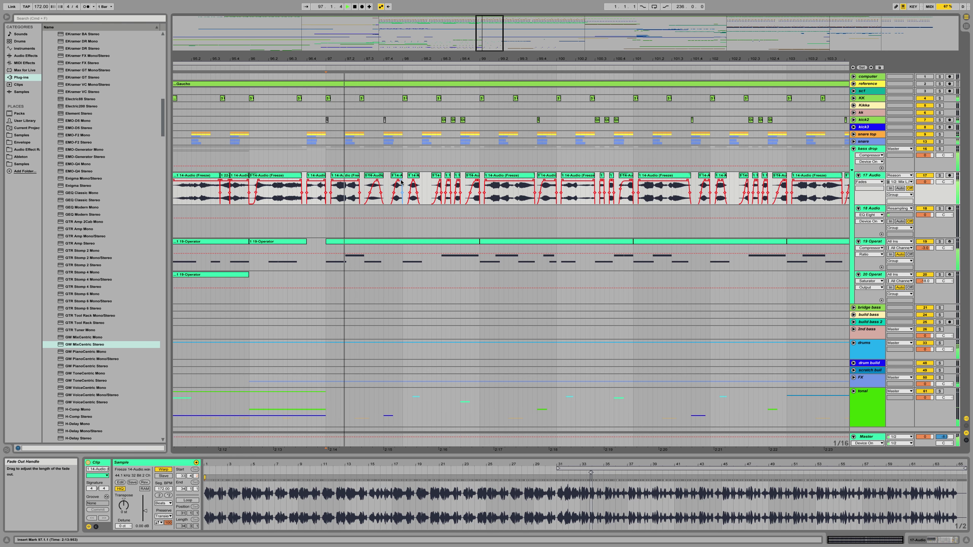
Step: Replace the long G#-1 note at 2.3.1 in the 19 Operator clip at bar 97 with two short notes at 2.3.2 and 2.3.4
drag(450, 57, 450, 58)
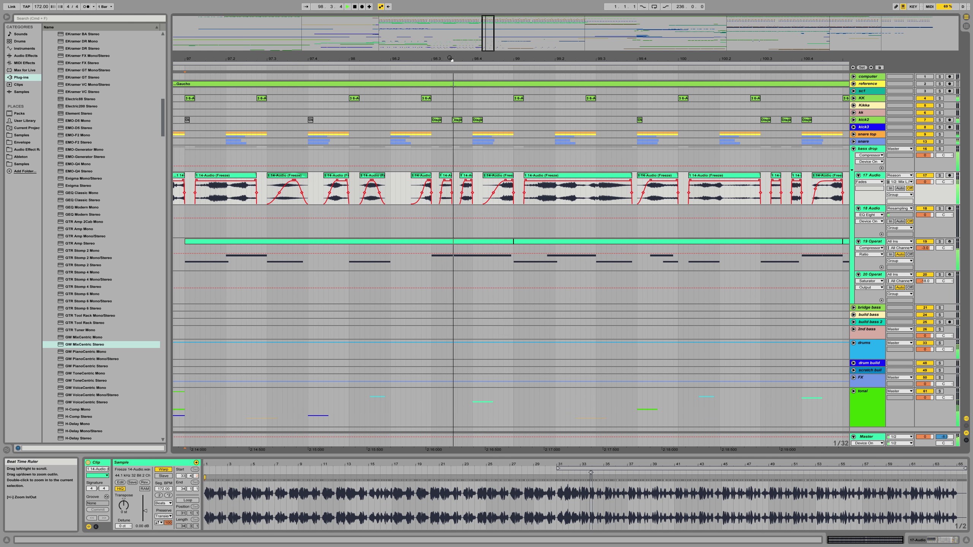
key(space)
click(450, 238)
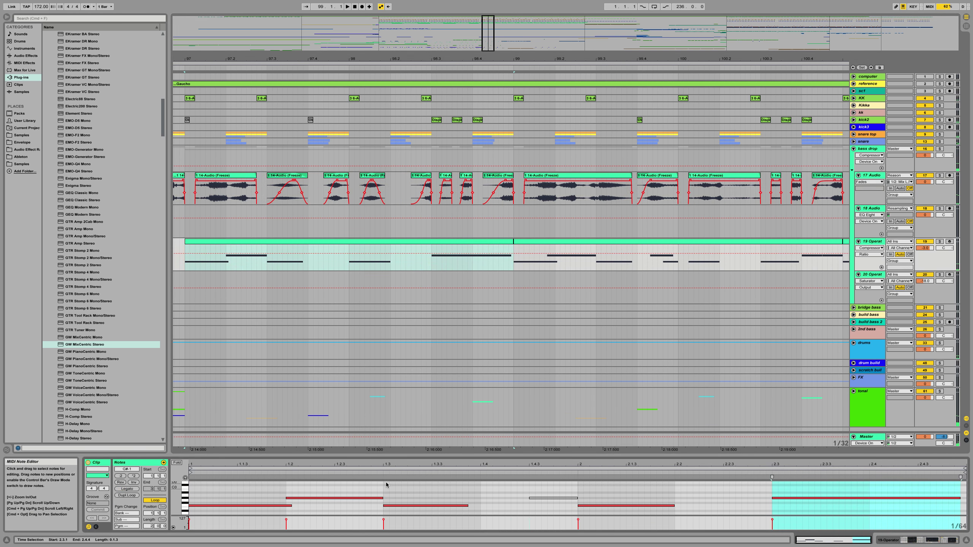
drag(961, 498, 827, 499)
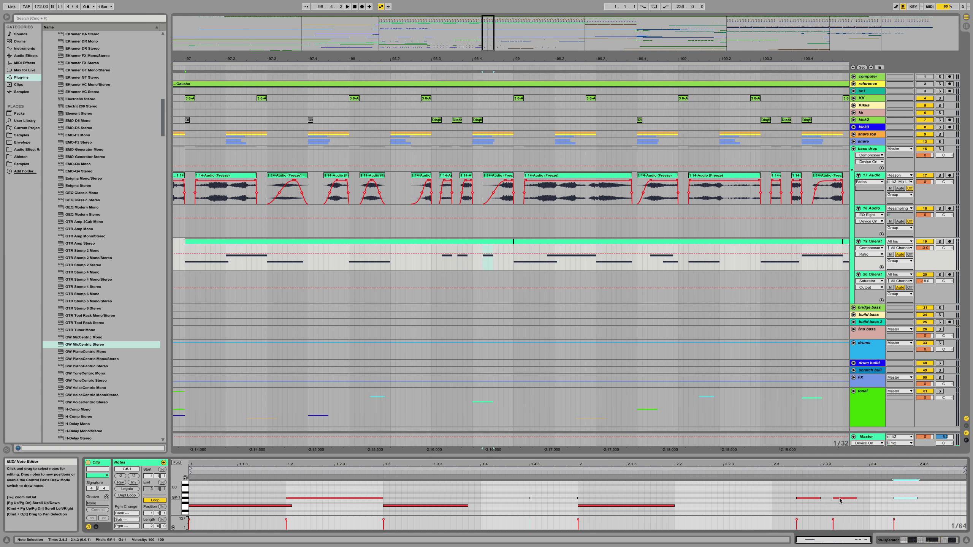
key(space)
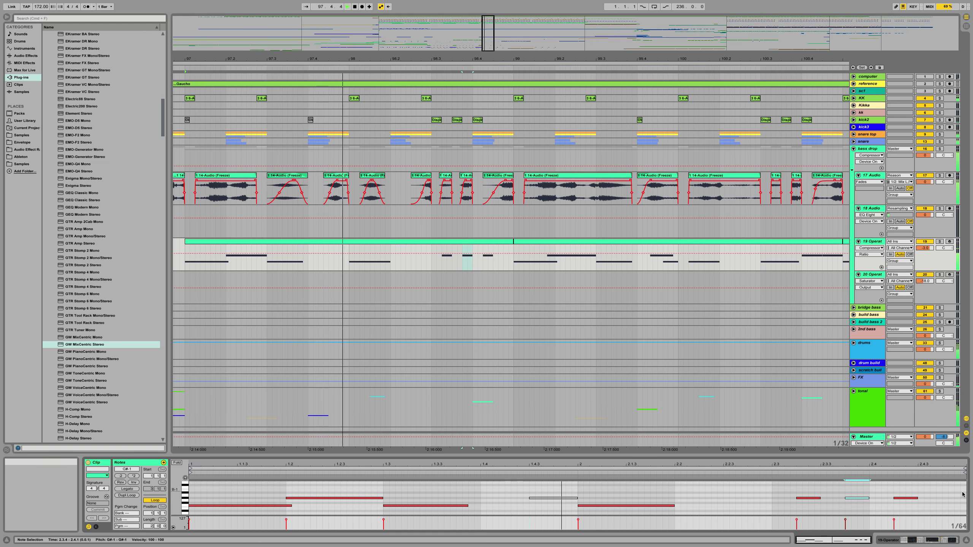
drag(913, 489, 908, 506)
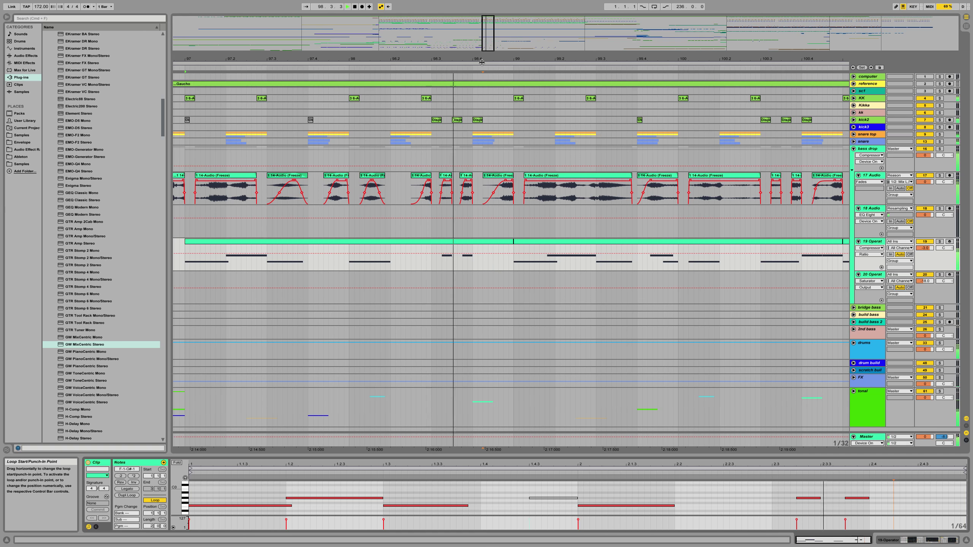
Step: Try starting the F-1 note at 1.3.1 of the bar 97 Operator clip at 1.3.2 and deactivating it
drag(510, 70, 501, 113)
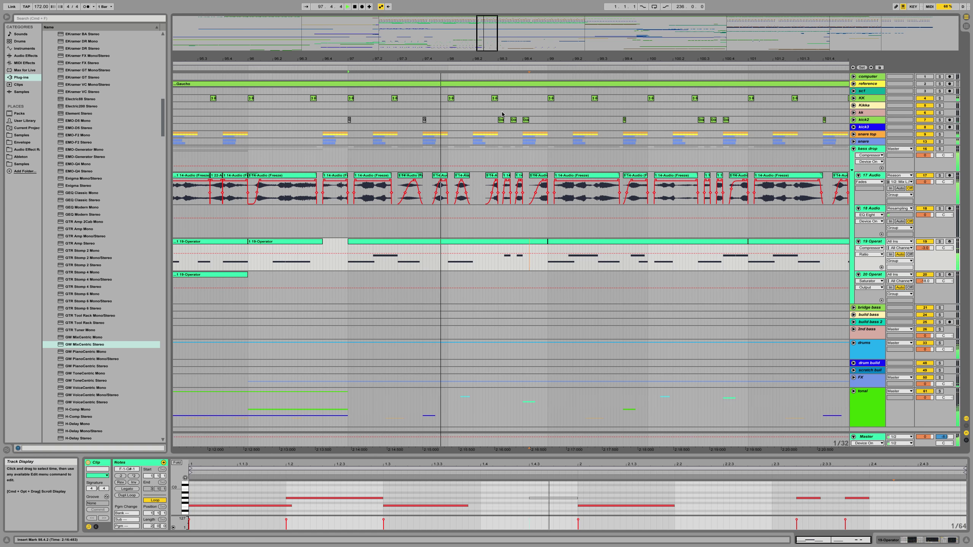
click(404, 241)
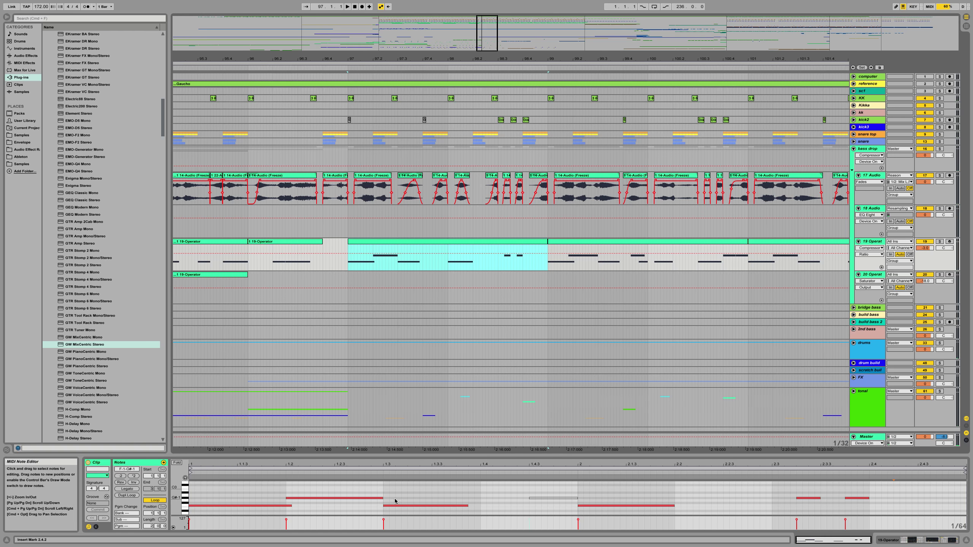
drag(385, 506, 402, 506)
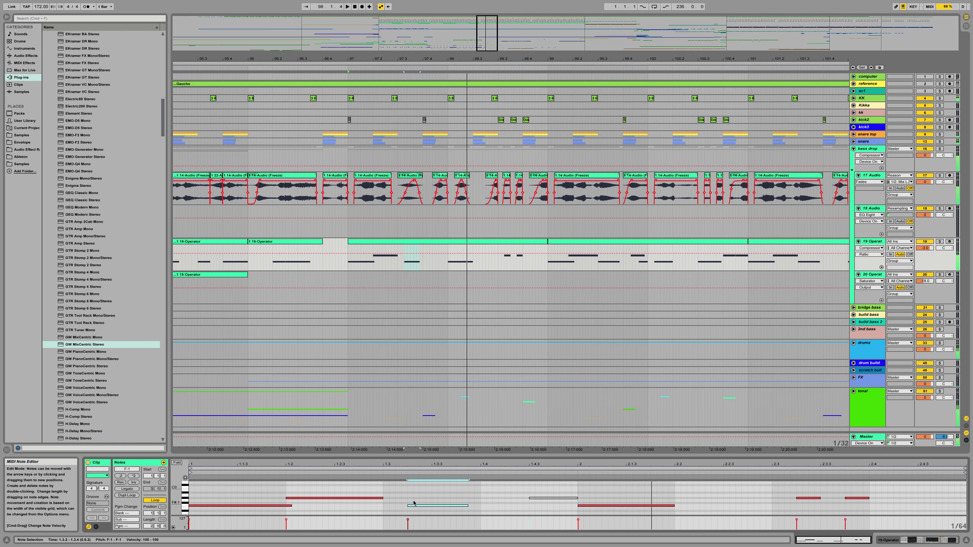
key(0)
key(space)
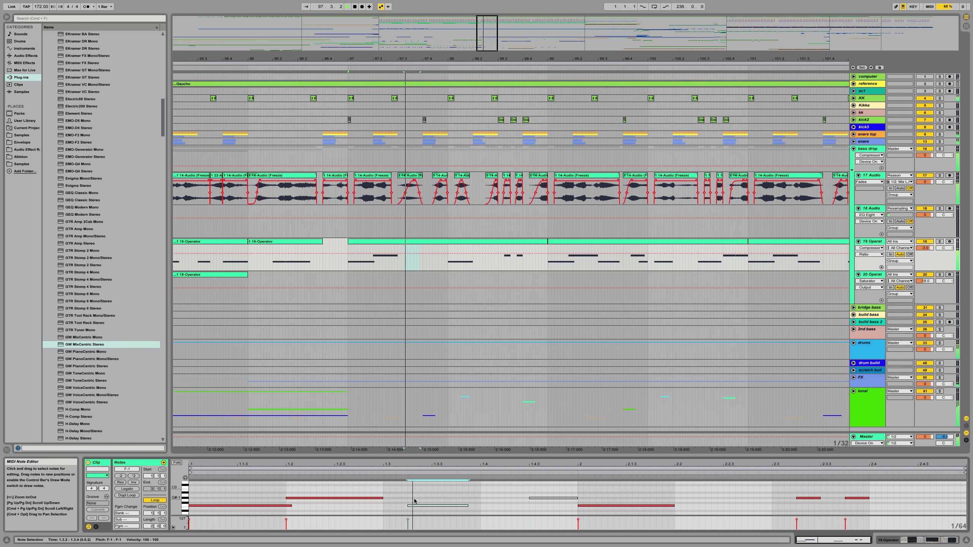
key(space)
key(space)
key(super+z)
key(super+z)
Step: Play back the bass drop from bar 97 through bar 99 and examine the 17 Audio clip at 97.4.2
key(space)
key(space)
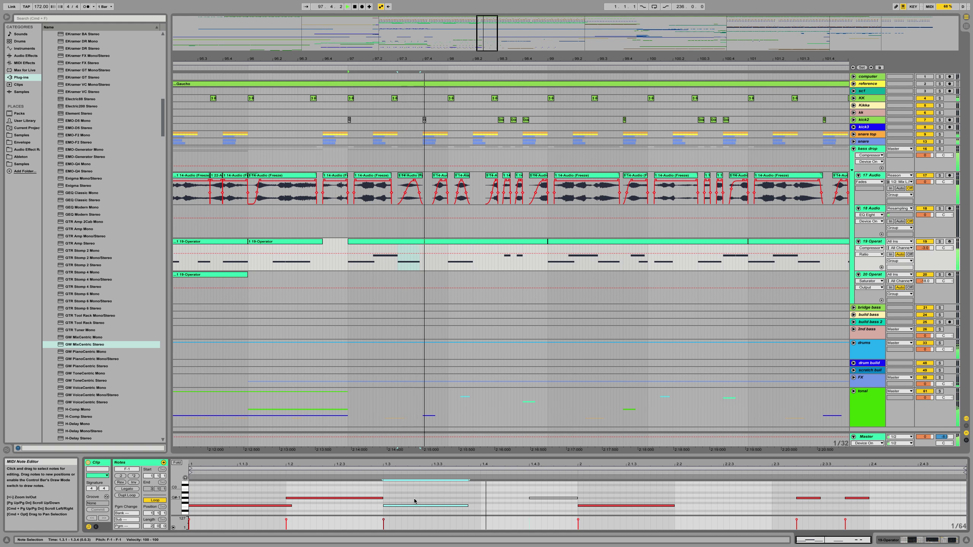
key(space)
key(space)
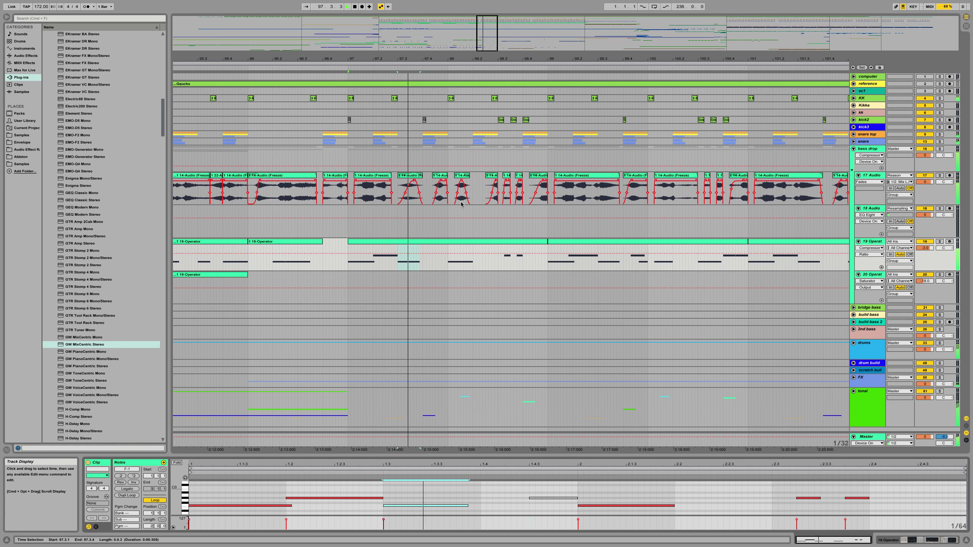
key(space)
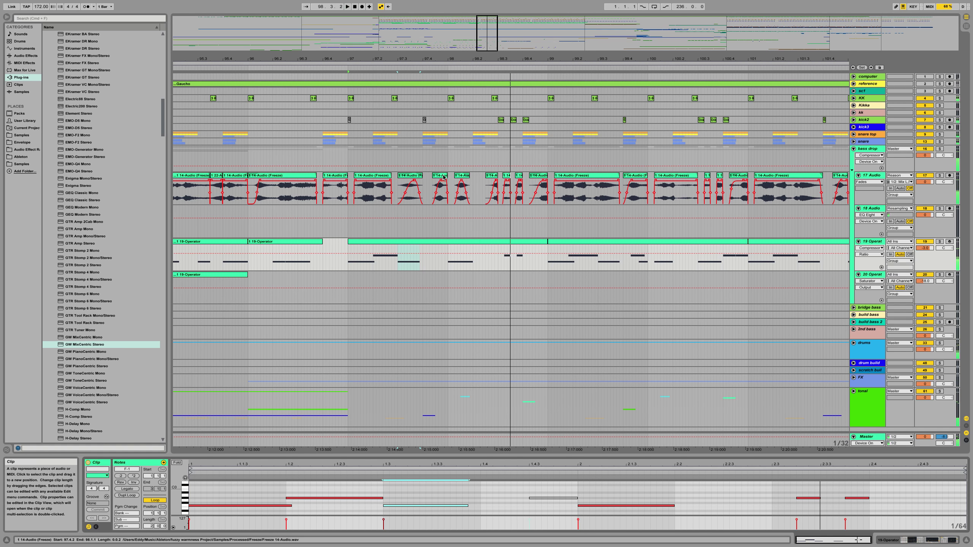
click(443, 177)
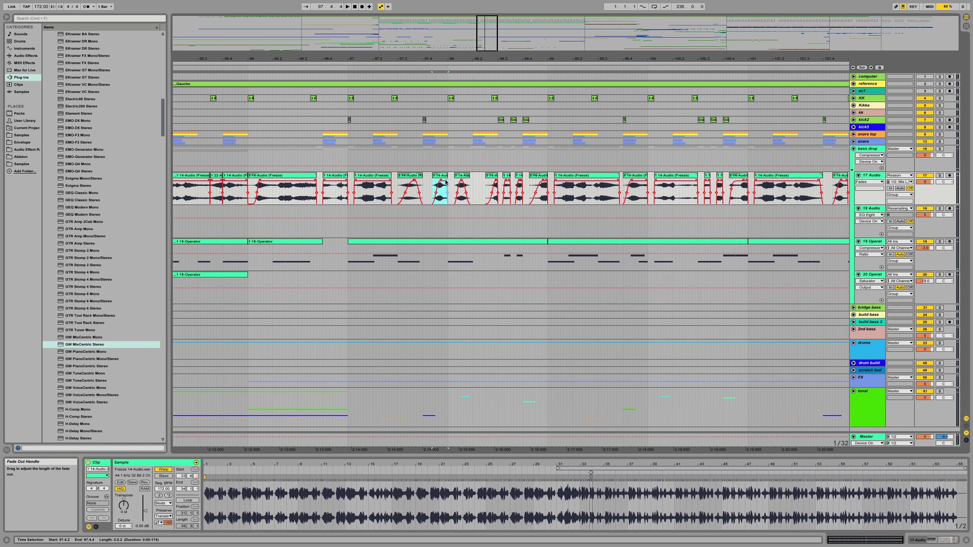
key(space)
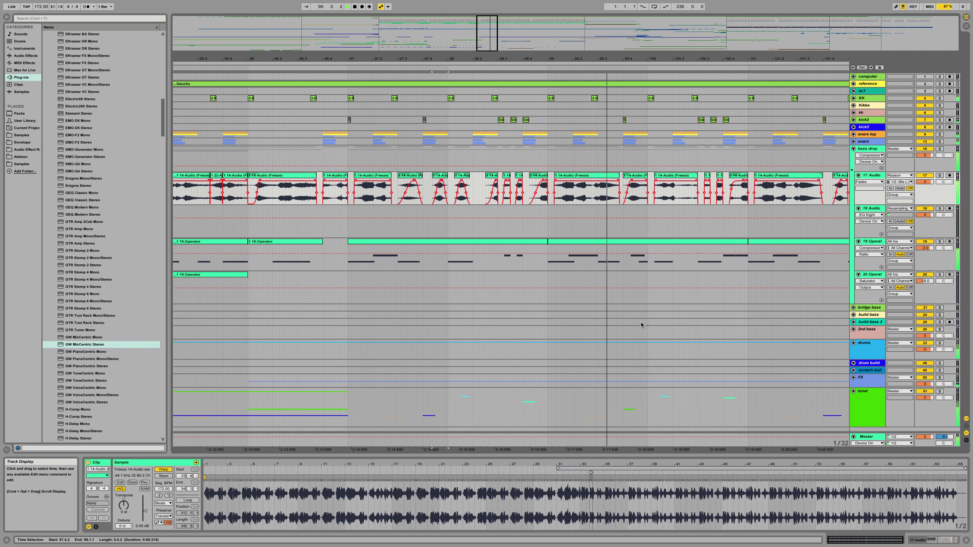
key(space)
key(space)
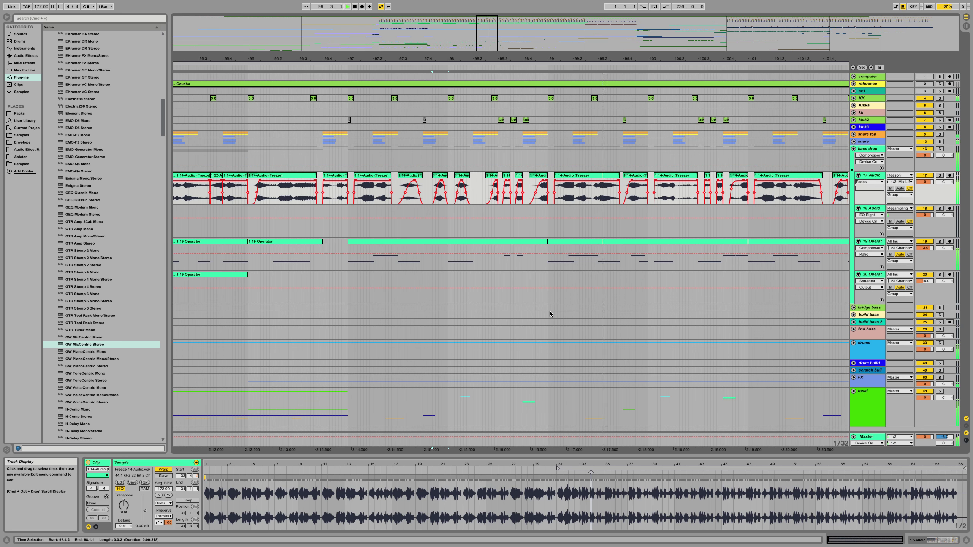
key(space)
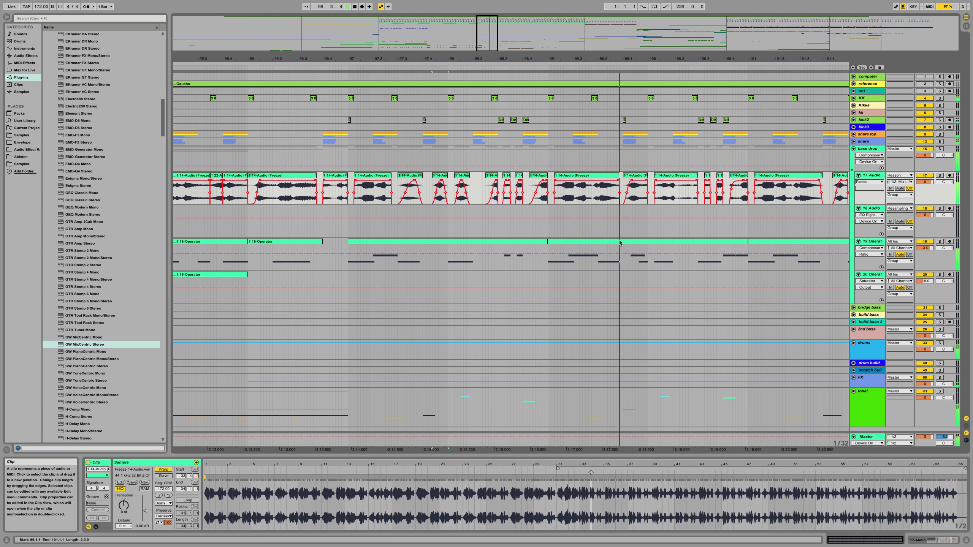
key(space)
key(space)
Step: Trim the start of the 17 Audio clip just after 100.1.1 to open a gap, and audition it from bar 100
click(648, 199)
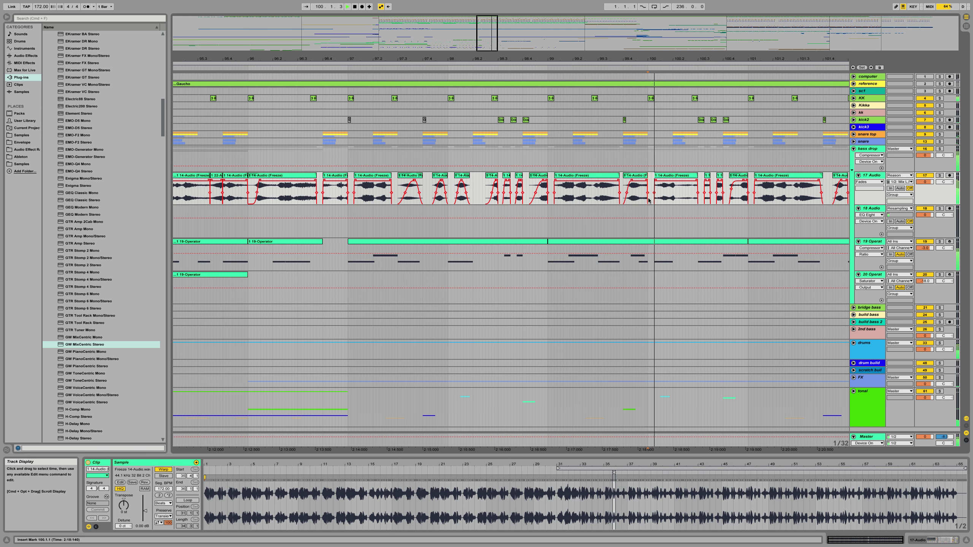
key(space)
key(space)
key(space)
key(space)
key(space)
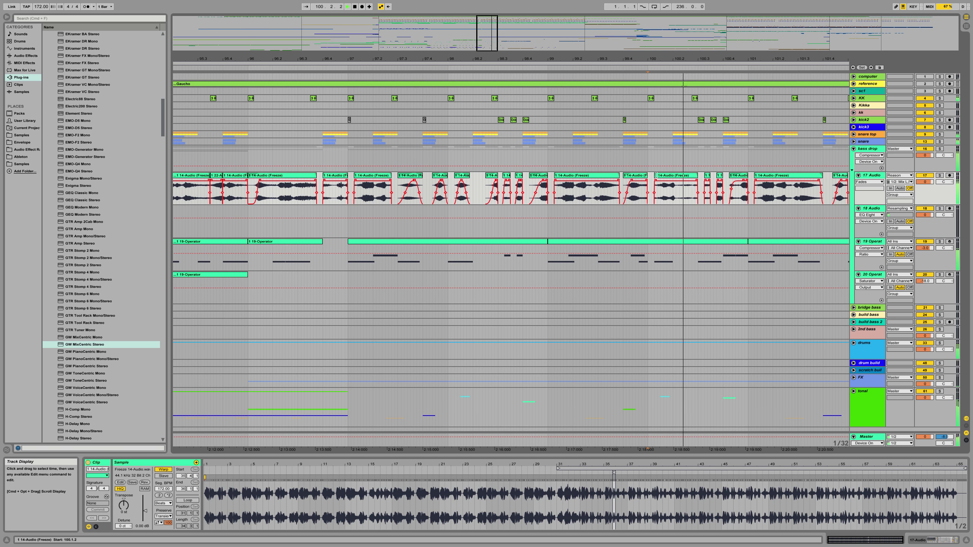
drag(656, 174, 664, 174)
key(space)
key(space)
click(648, 177)
key(space)
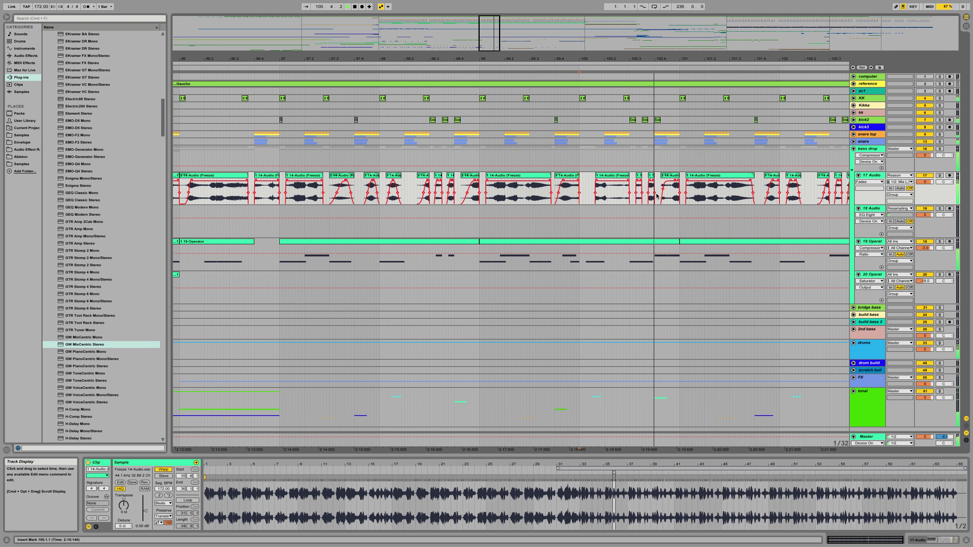
Step: Split the trimmed 17 Audio clip at 100.2.1 and audition its second half
click(607, 194)
click(606, 192)
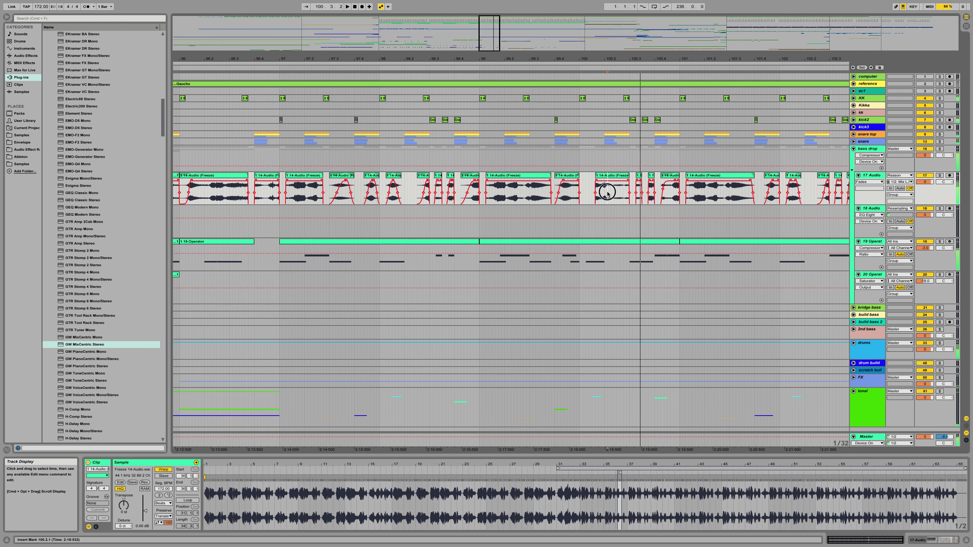
key(super+e)
click(618, 177)
key(space)
key(space)
key(space)
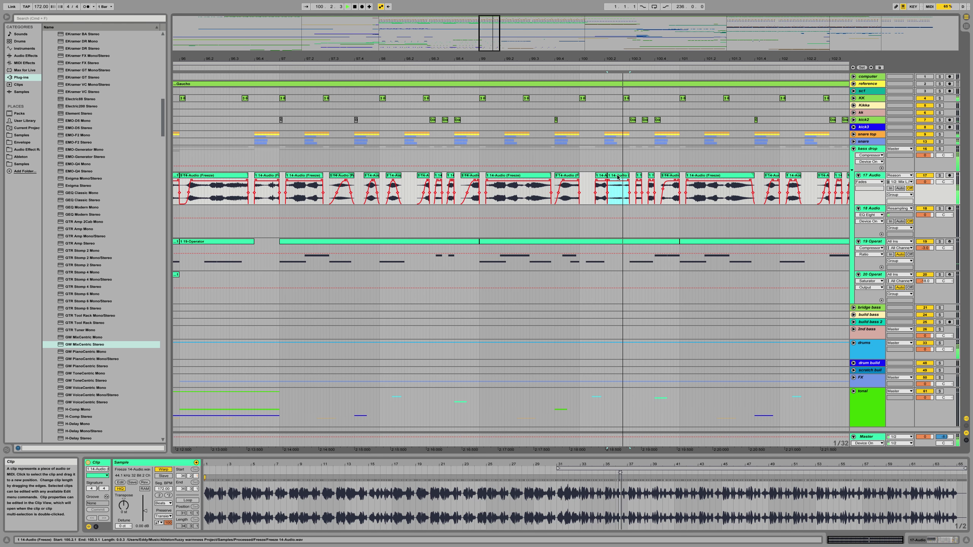
Step: Move the split-off second half of the clip from 17 Audio down to the 18 Audio track at 100.2.1
key(shift+Tab)
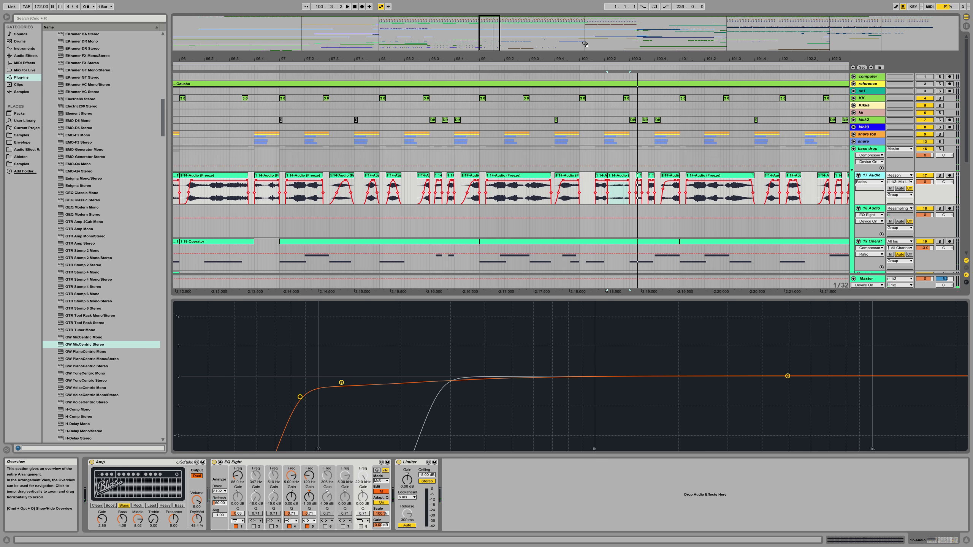
click(610, 210)
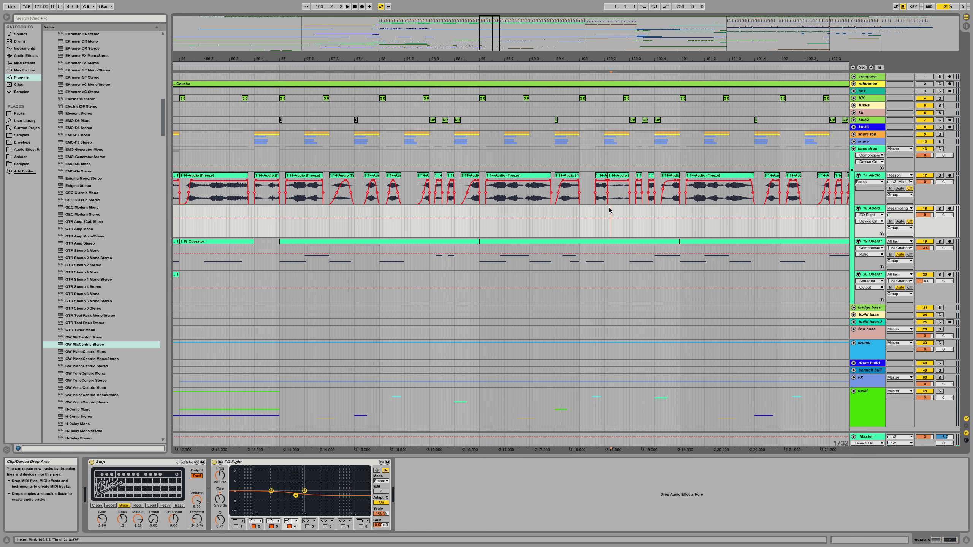
mouse_move(614, 57)
mouse_down()
mouse_move(614, 16)
mouse_move(604, 71)
mouse_move(605, 42)
mouse_up()
click(611, 202)
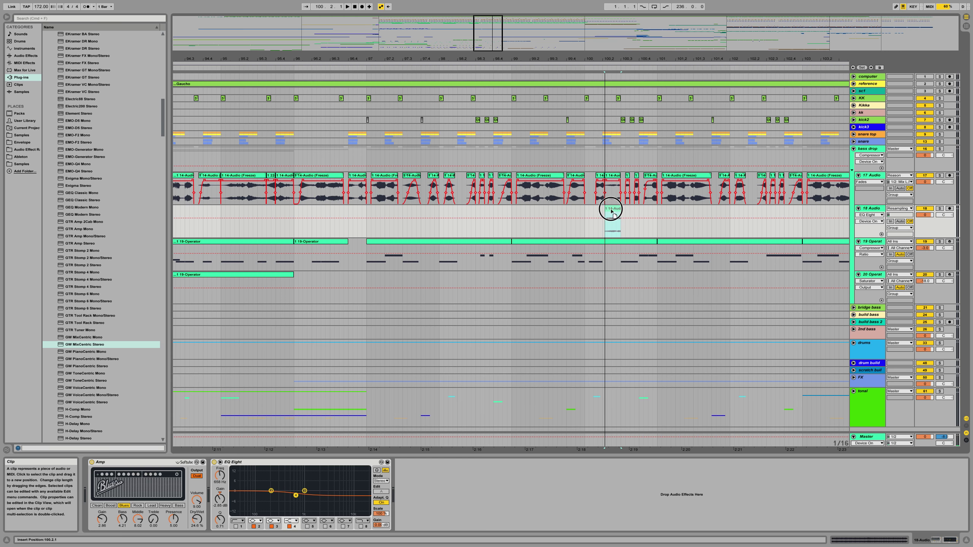
drag(611, 211, 612, 211)
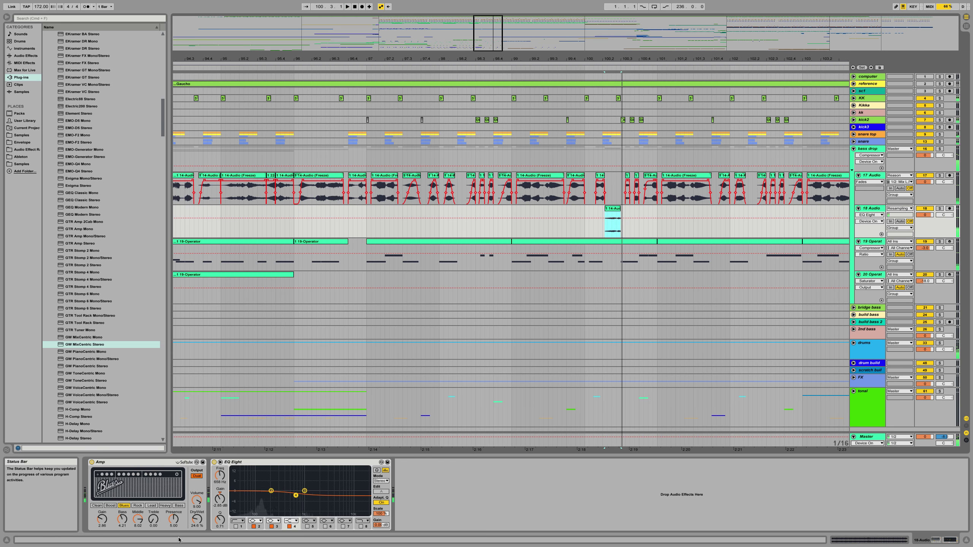
Step: Set the warp mode of the moved clip on 18 Audio to Complex Pro
key(shift+Tab)
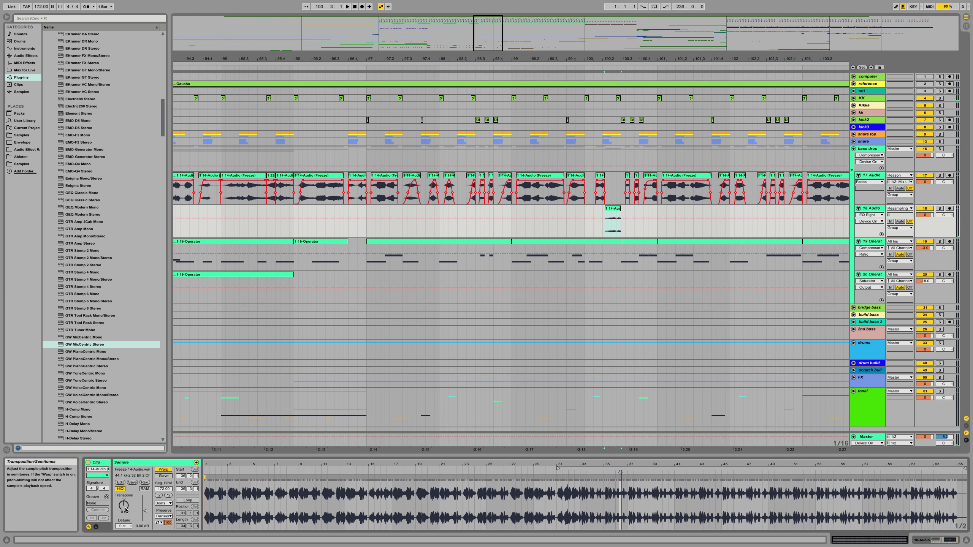
click(164, 503)
click(164, 537)
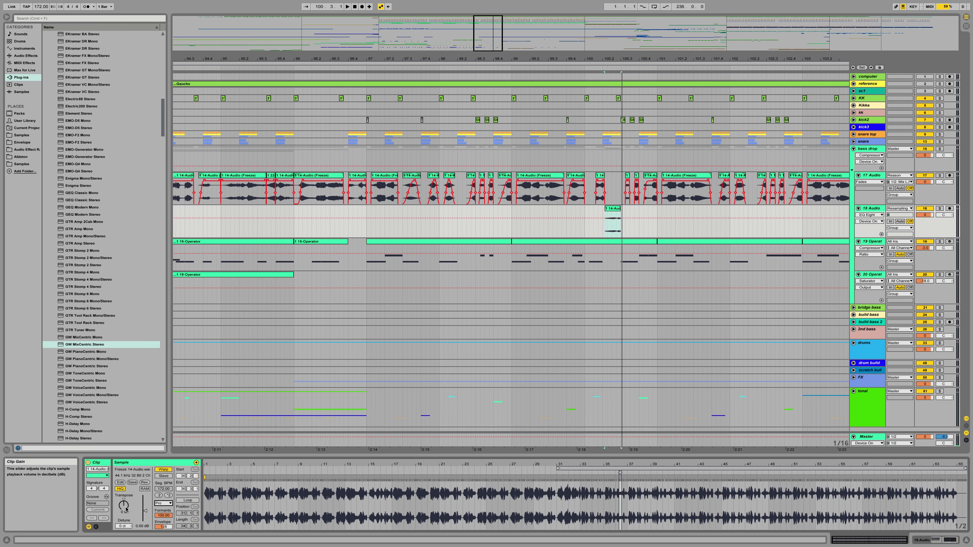
Step: Audition the clip at 100.2.1 on 18 Audio repeatedly with the Complex Pro warp mode
key(space)
key(space)
key(space)
key(space)
key(space)
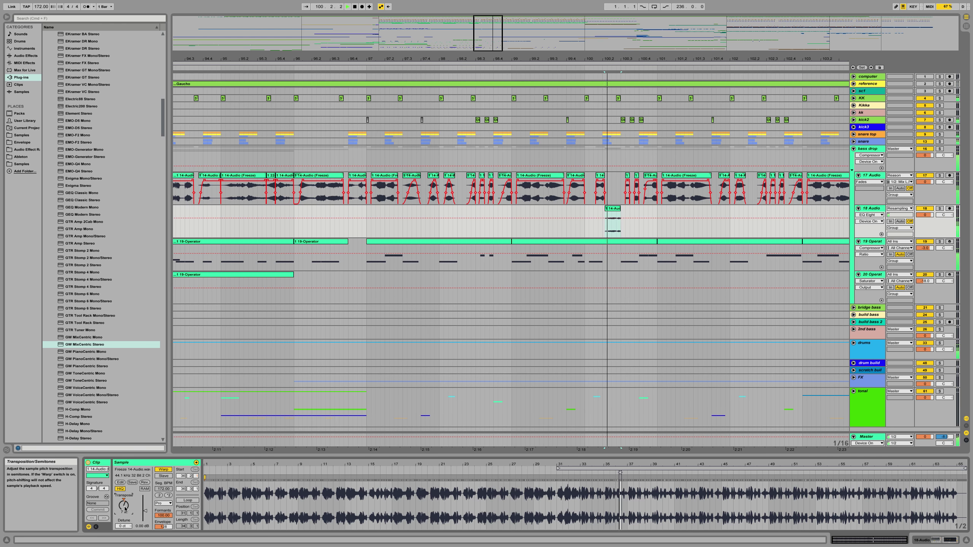
key(space)
key(space)
key(space)
key(space)
key(space)
Step: Switch the warp mode of the 18 Audio clip at 100.2.1 to Beats and audition it
click(162, 505)
click(162, 509)
key(space)
key(space)
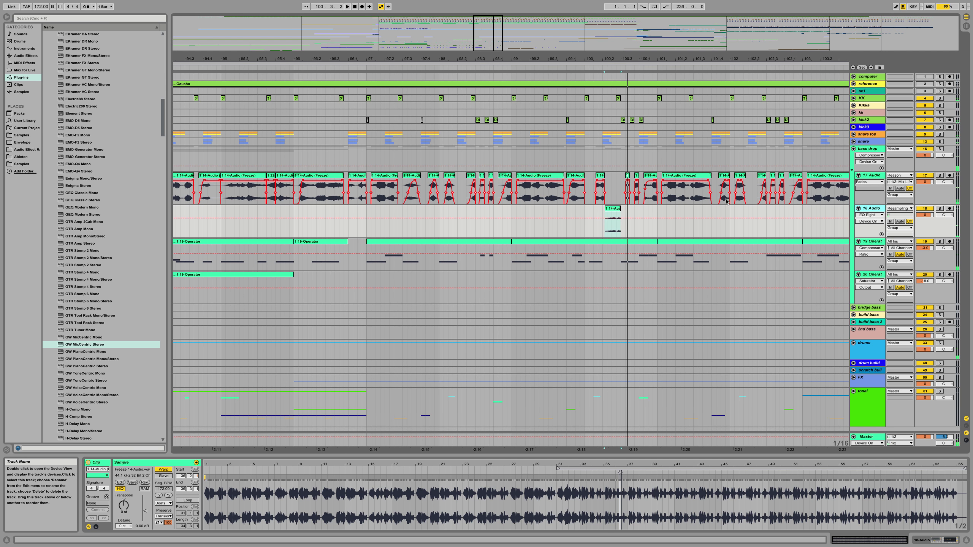
Step: Insert a new audio track below 18 Audio and move the clip at 100.2.1 down onto it
key(super+t)
drag(611, 211, 610, 242)
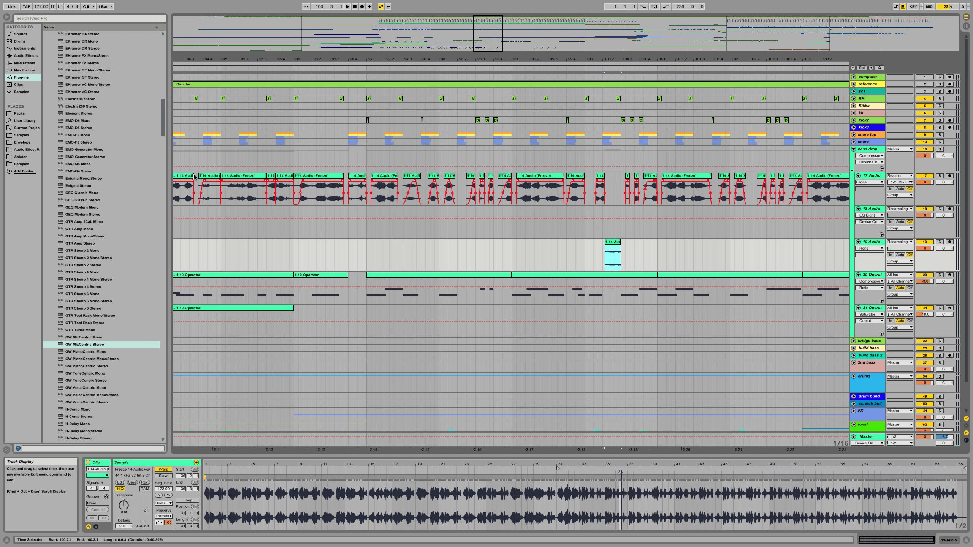
Step: Load the Overdrive effect onto the new 19 Audio track and audition the clip through it
click(28, 57)
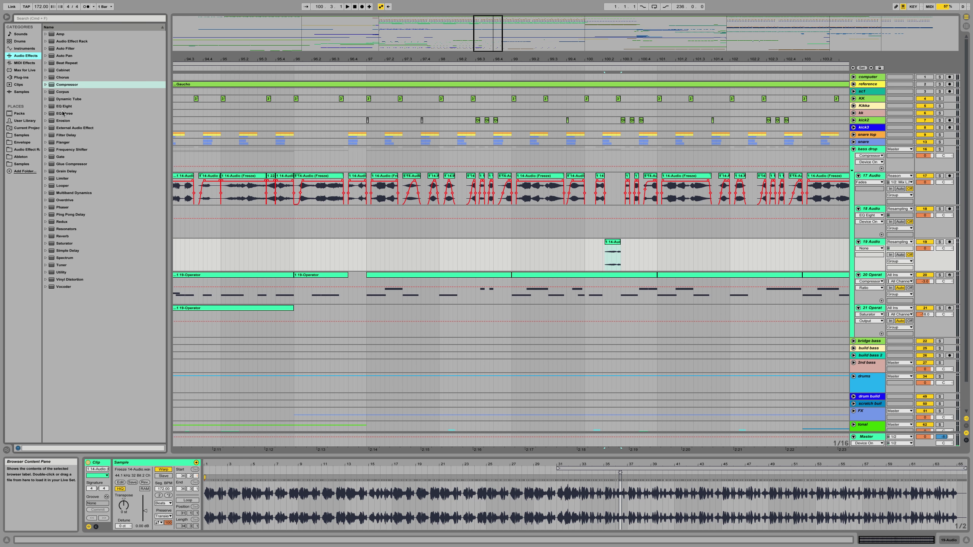
click(68, 200)
drag(178, 501, 119, 538)
key(space)
key(space)
key(space)
key(space)
key(space)
key(space)
key(space)
Step: Set the Overdrive on 19 Audio to 21% Drive, 0.0% Dynamics and 100% Dry/Wet, auditioning the clip while adjusting
click(119, 526)
key(space)
key(space)
key(space)
key(space)
drag(99, 506, 109, 488)
key(space)
key(space)
key(space)
key(space)
key(space)
key(space)
key(space)
key(space)
key(space)
key(space)
key(space)
key(space)
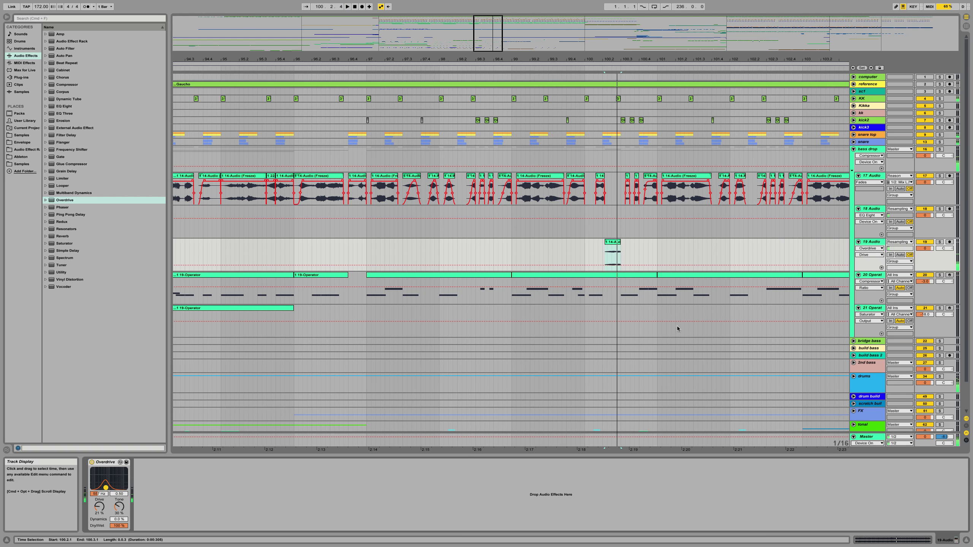
Step: Play the drop from 99.1.1 several times to judge the overdriven 19 Audio clip in context
click(512, 256)
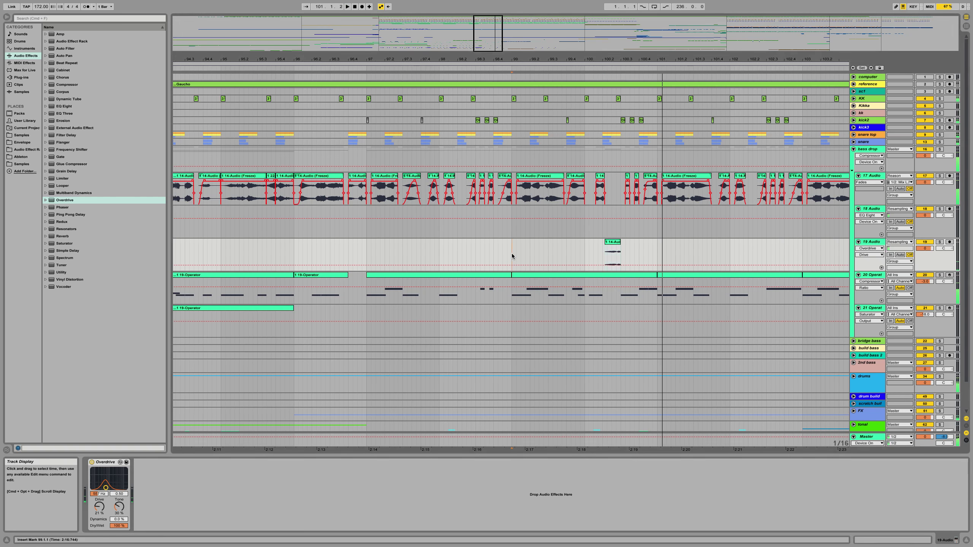
key(space)
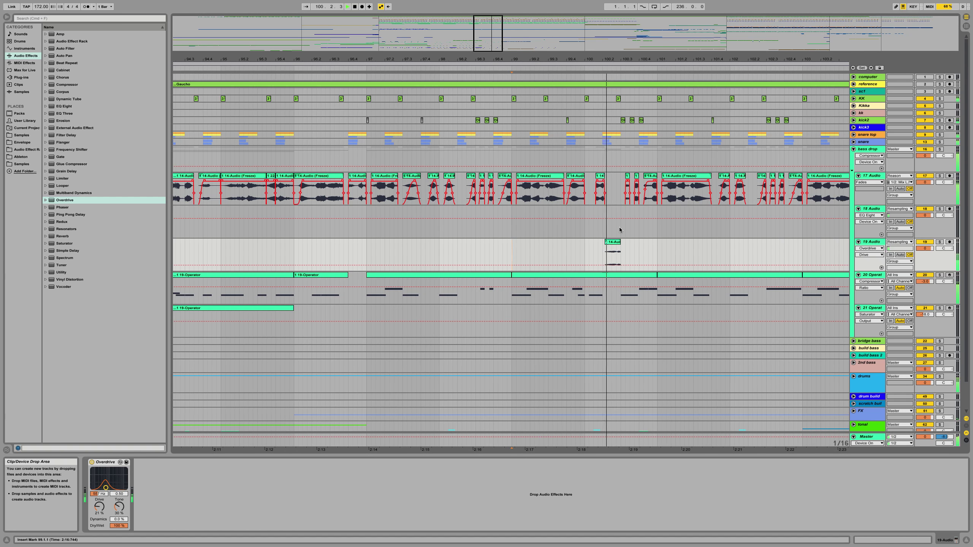
key(space)
key(space)
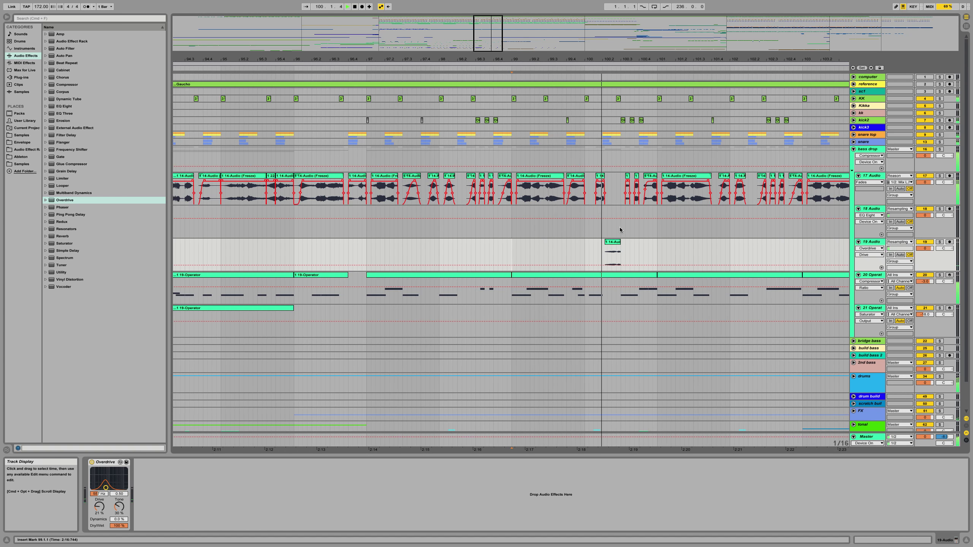
key(space)
key(space)
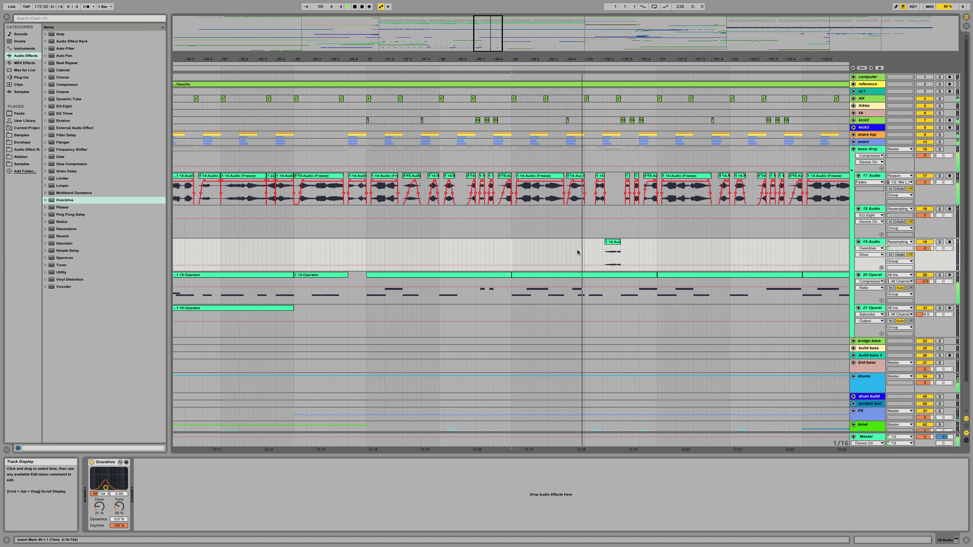
click(513, 178)
key(space)
click(612, 242)
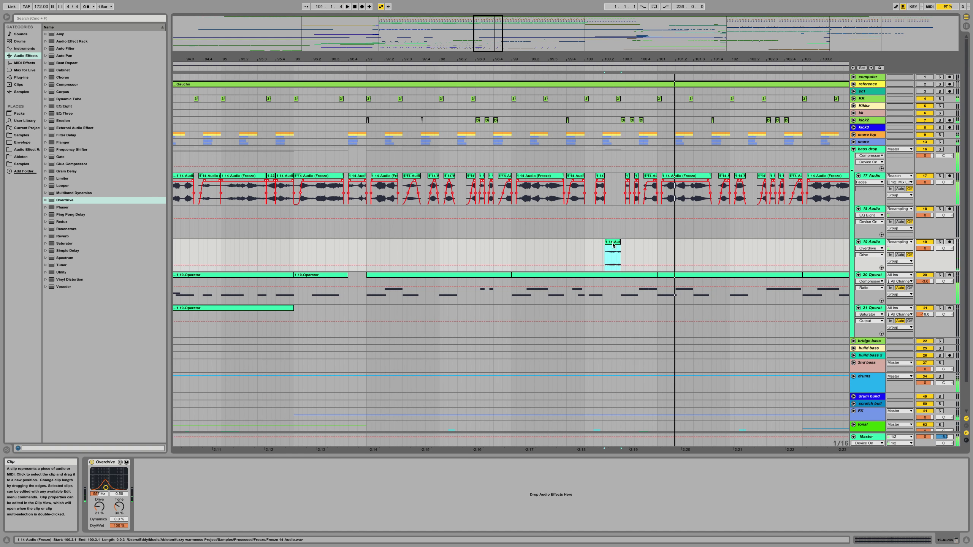
key(space)
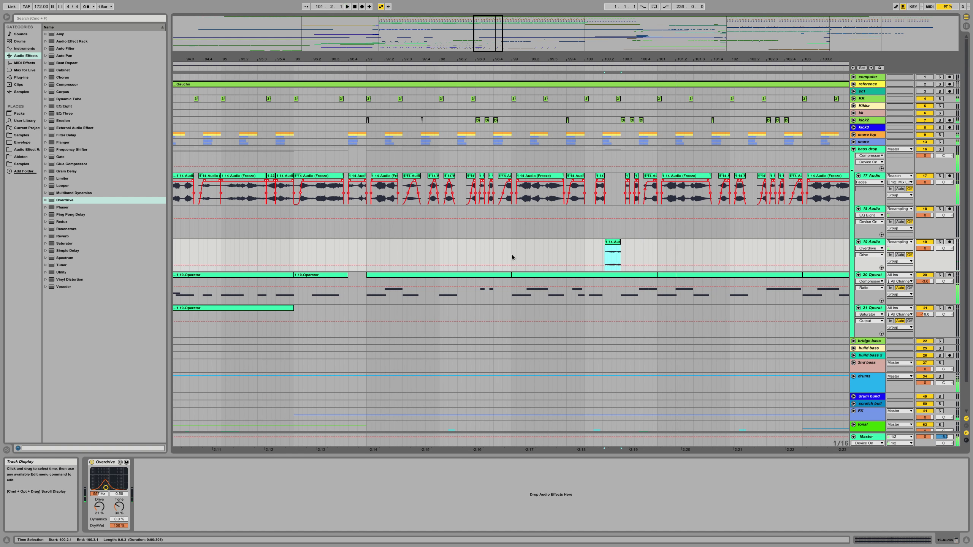
click(512, 257)
key(space)
Step: Audition the bass drop from 97.1.1 and from 100.1.1
scroll(545, 249, left, 4)
key(space)
scroll(472, 247, left, 4)
scroll(473, 246, left, 3)
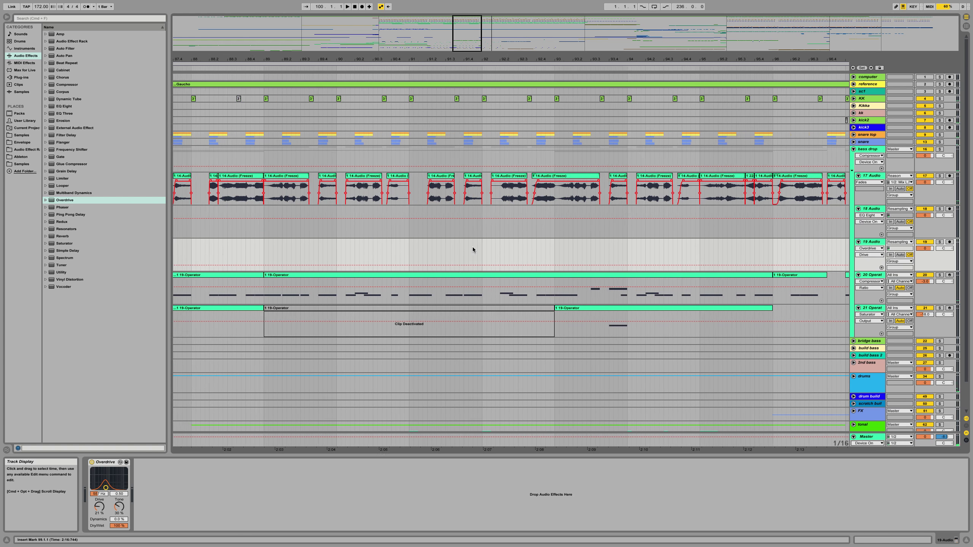
scroll(473, 247, right, 8)
click(495, 245)
key(space)
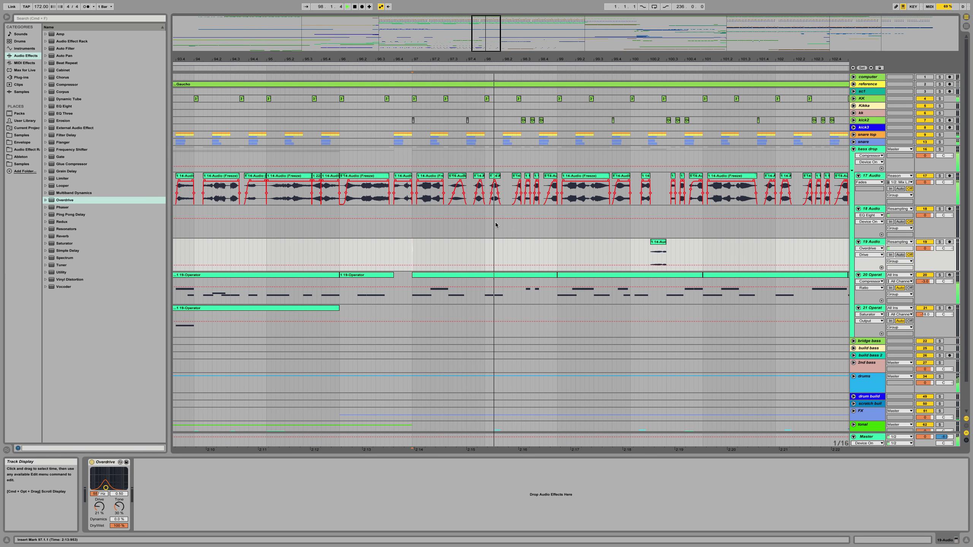
click(524, 252)
Step: Unfold the drums group and show the automation lane for the EQ Eight band 1 frequency on the percussion track
click(866, 379)
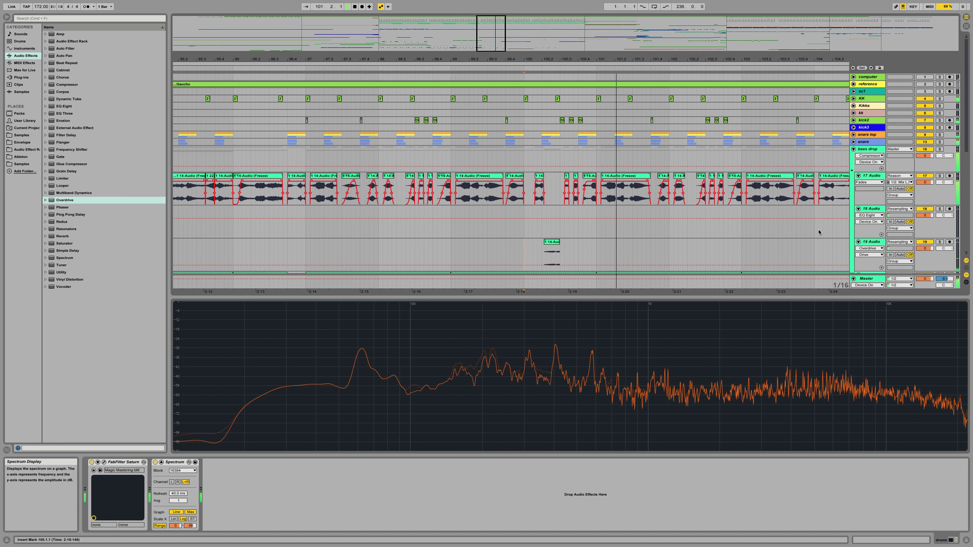
scroll(818, 231, down, 8)
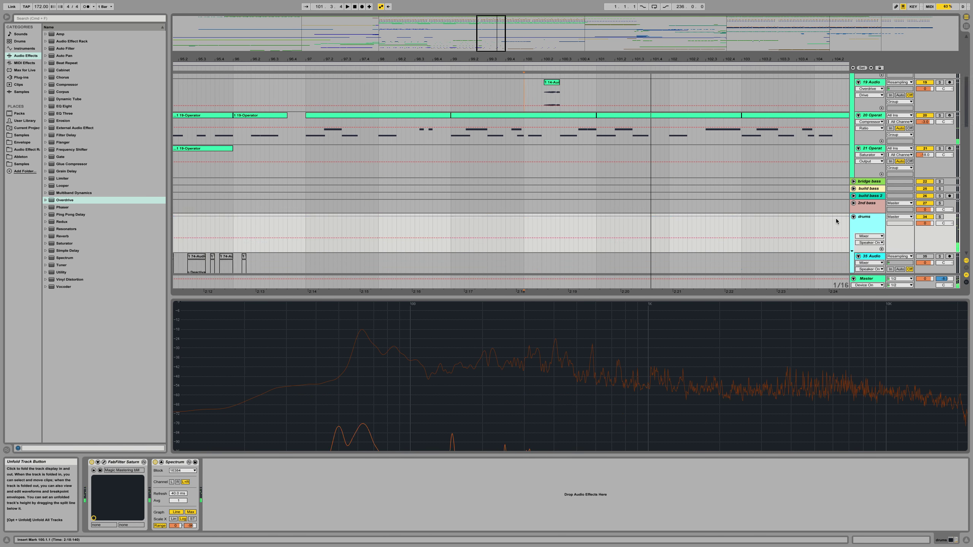
scroll(678, 183, down, 8)
click(589, 142)
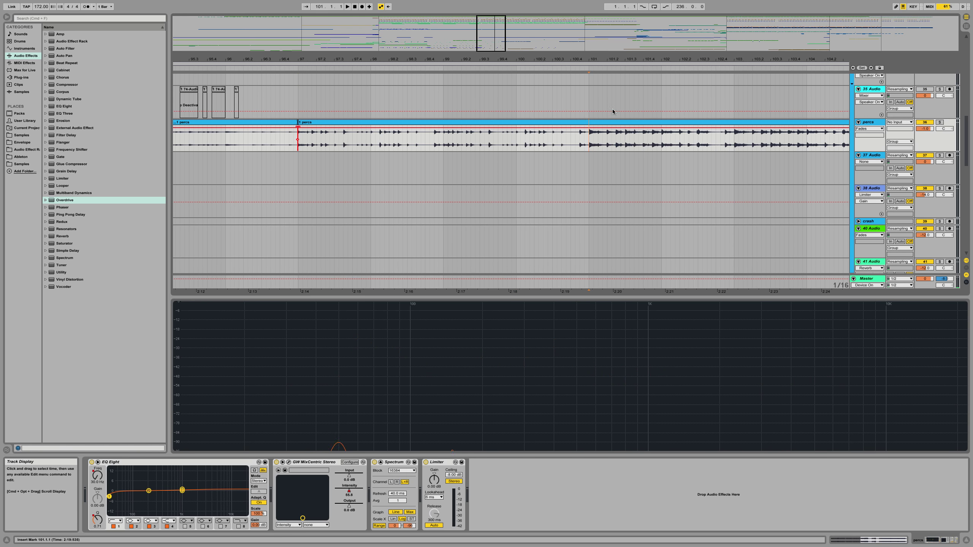
drag(613, 59, 489, 23)
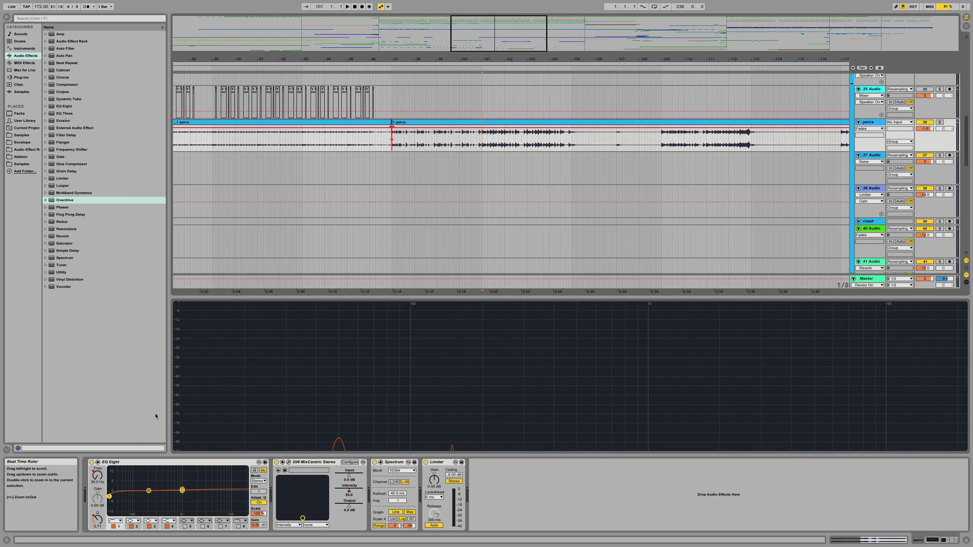
click(98, 476)
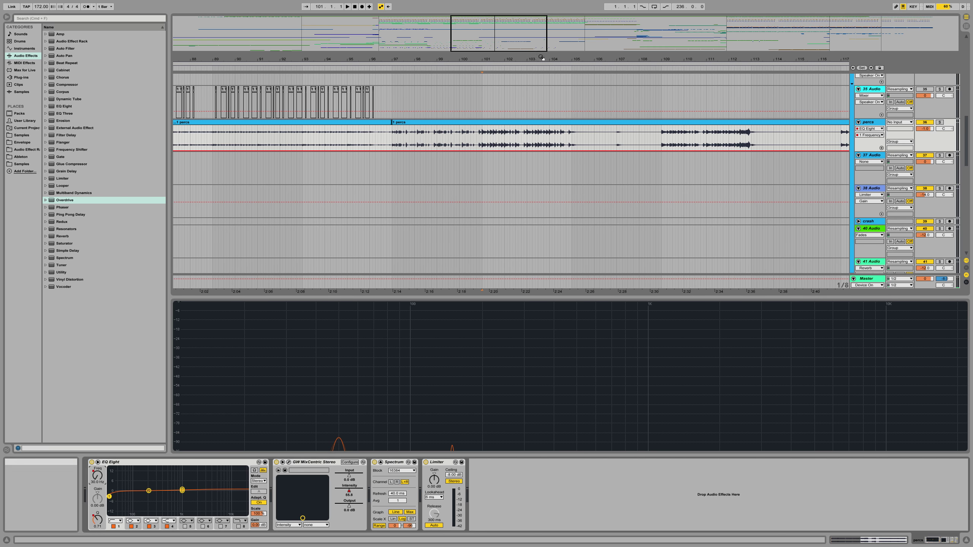
Step: Raise the percussion track's EQ Eight band 1 frequency automation to about 450 Hz between 101.1.1 and 105.1.1
drag(539, 56, 513, 96)
click(373, 147)
key(space)
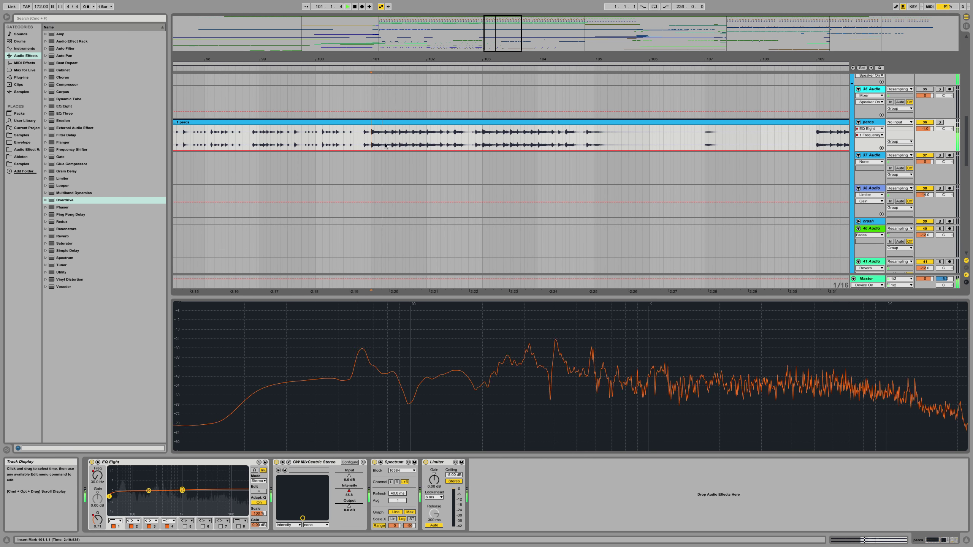
drag(373, 149, 591, 146)
key(space)
drag(521, 150, 521, 145)
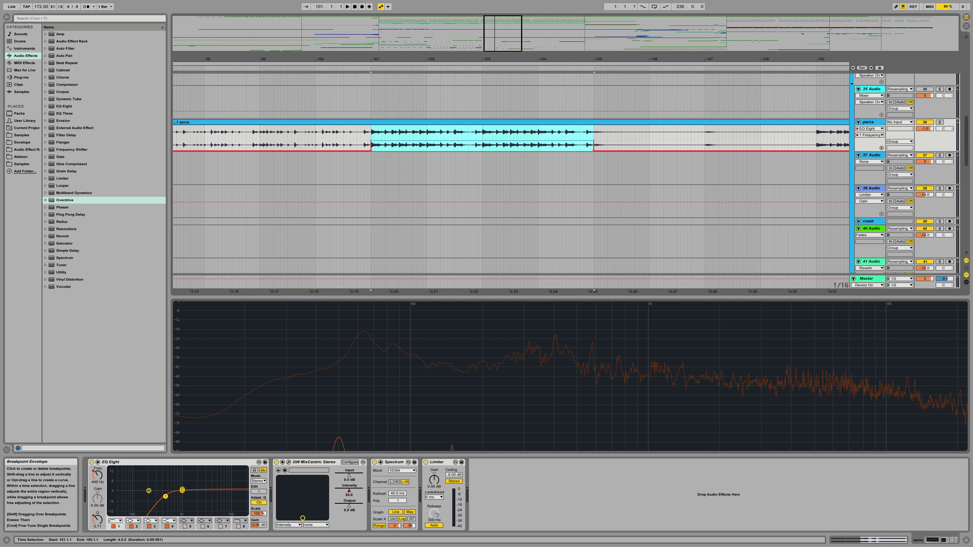
Step: Audition the filtered percussion section from 101.1.1, both soloed and in the full mix
key(space)
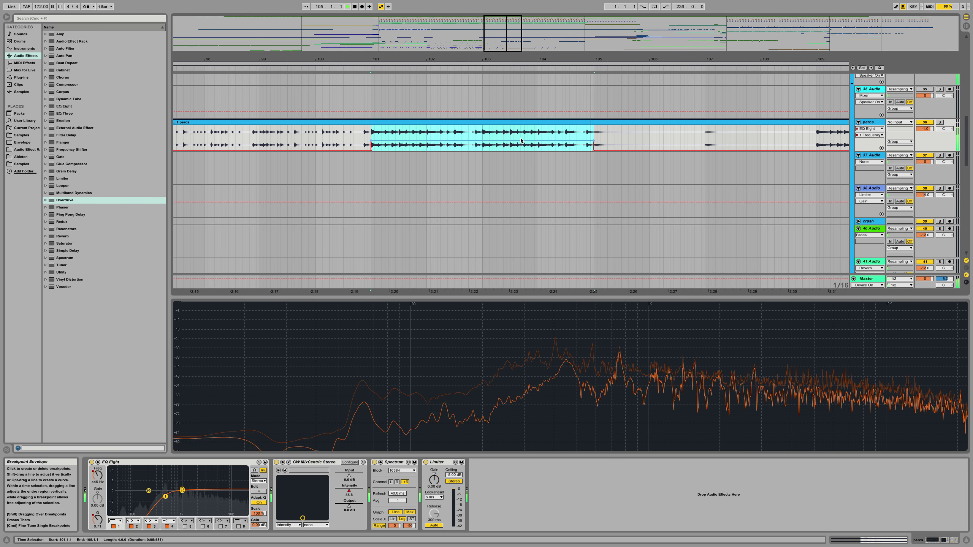
click(939, 122)
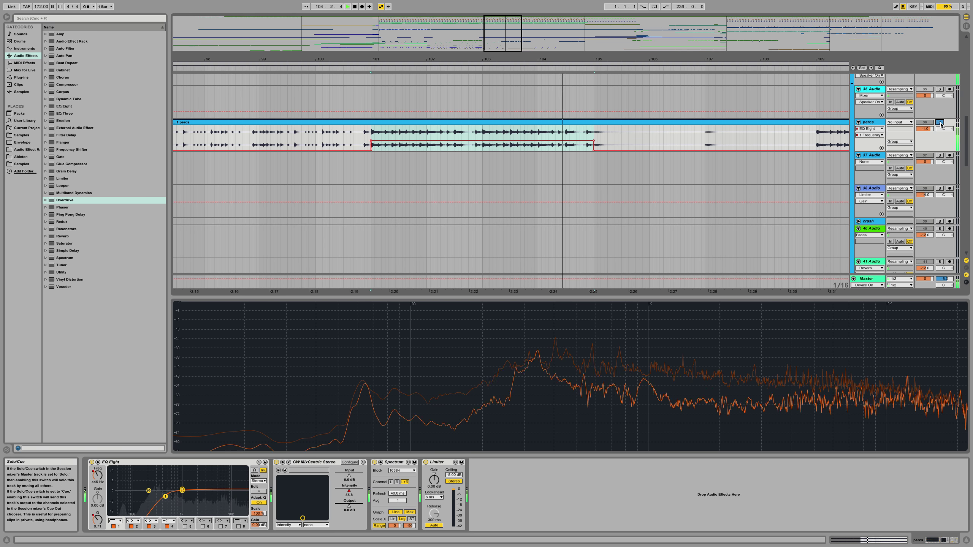
click(939, 122)
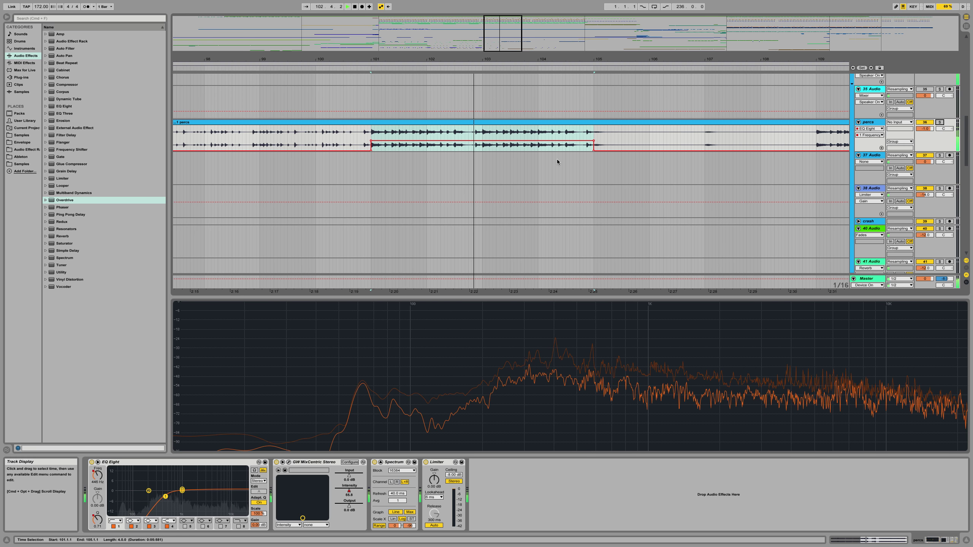
scroll(536, 168, up, 15)
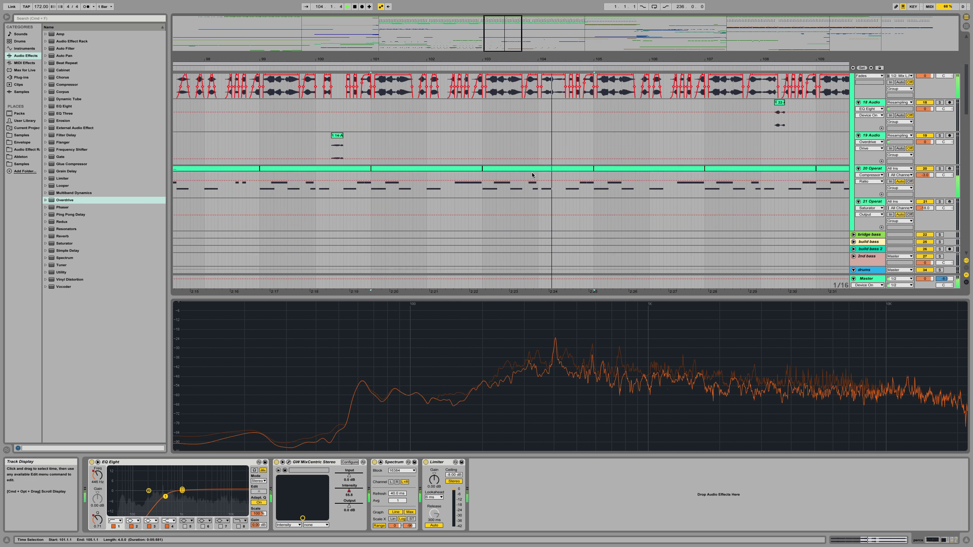
key(space)
Step: Audition 17 Audio from 101.1.1 and remove the sixteenth-note segment between 101.2.4 and 101.3.1 from its bass clip
drag(479, 60, 527, 84)
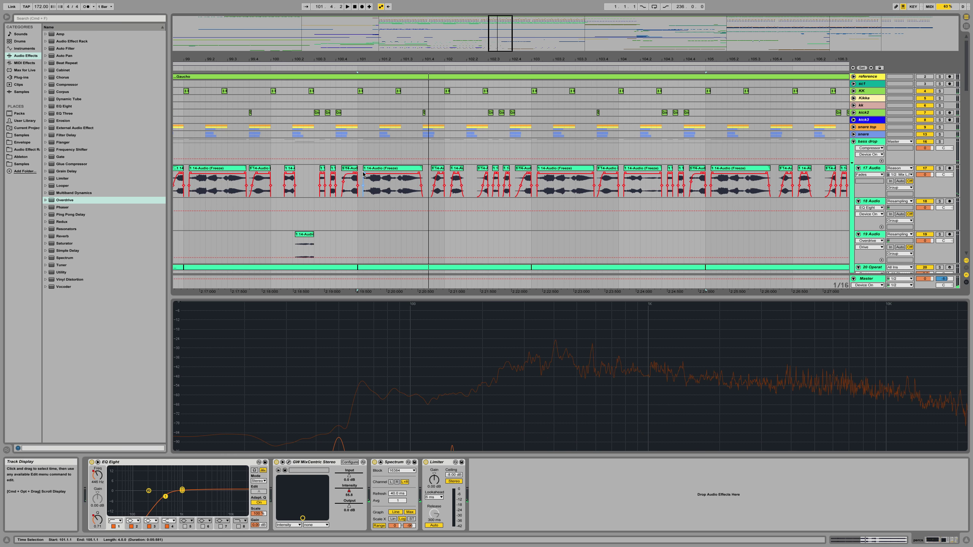
click(359, 171)
drag(375, 60, 419, 60)
key(space)
key(space)
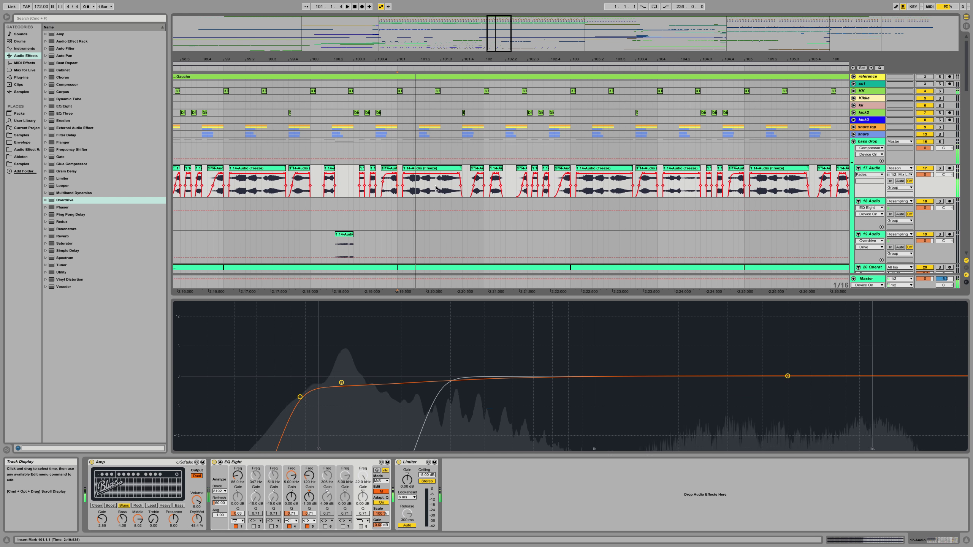
key(space)
drag(435, 187, 440, 187)
Step: Copy the 17 Audio clip at 97.3.1 to 101.3.1, replacing the segment there, and audition the change
scroll(263, 190, left, 10)
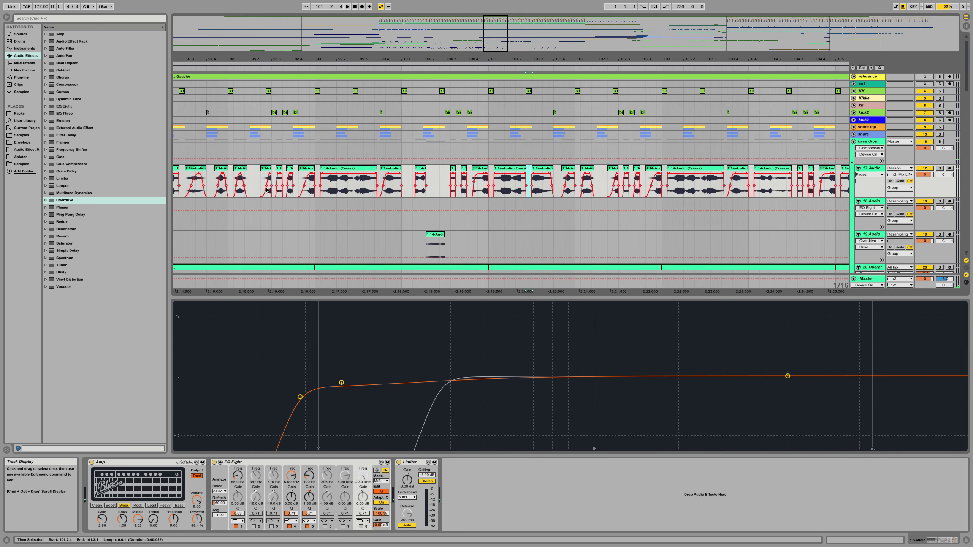
click(305, 171)
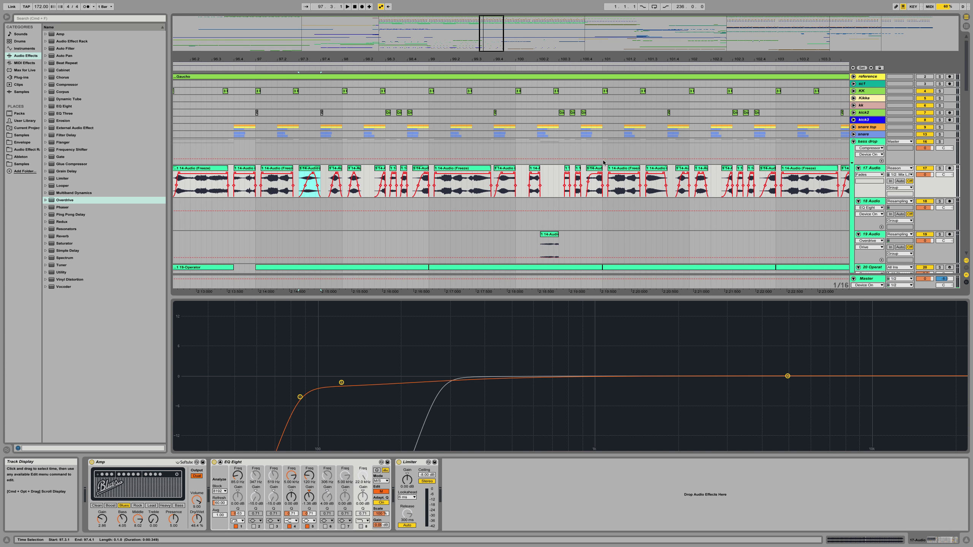
key(space)
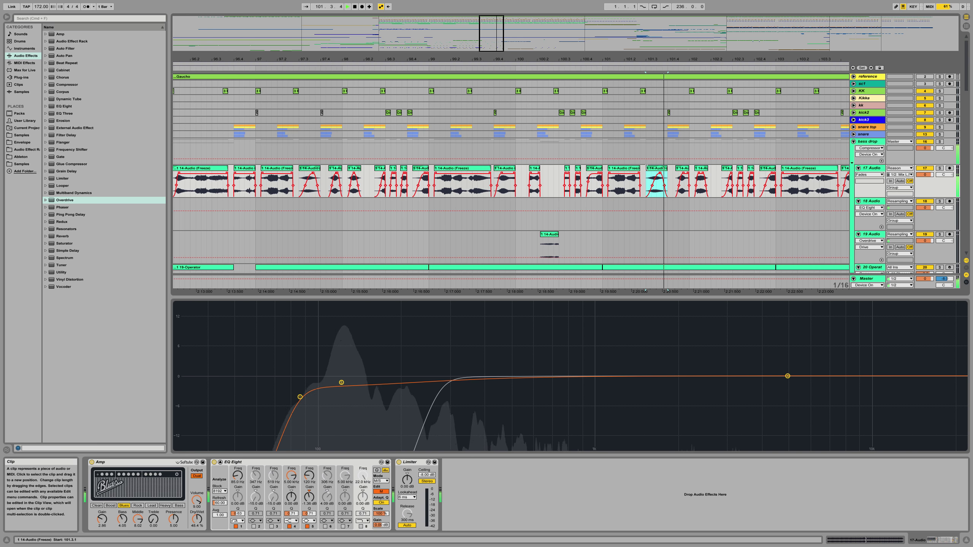
click(617, 169)
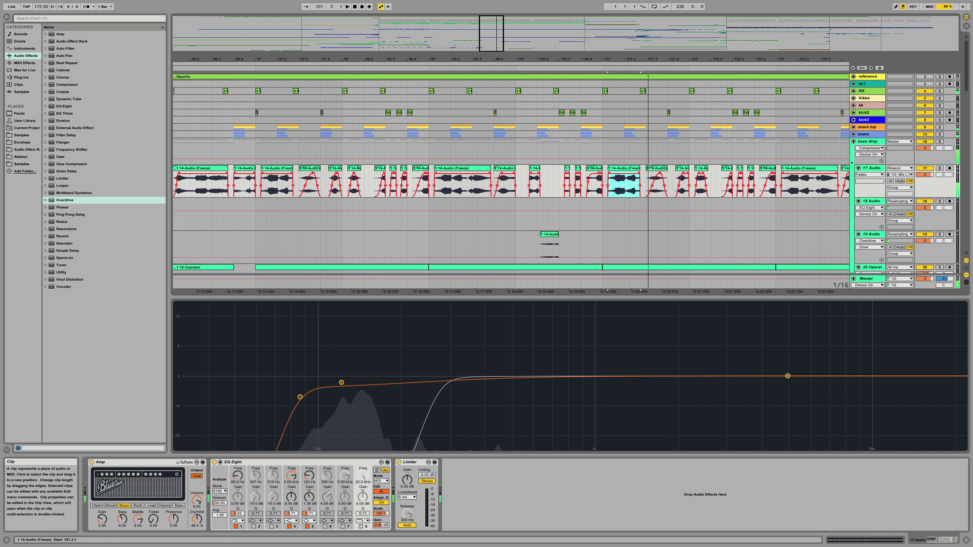
Step: Solo 17 Audio, audition the clip at 101.3.1, and enable band 8 of the track's EQ Eight as a high cut
click(938, 168)
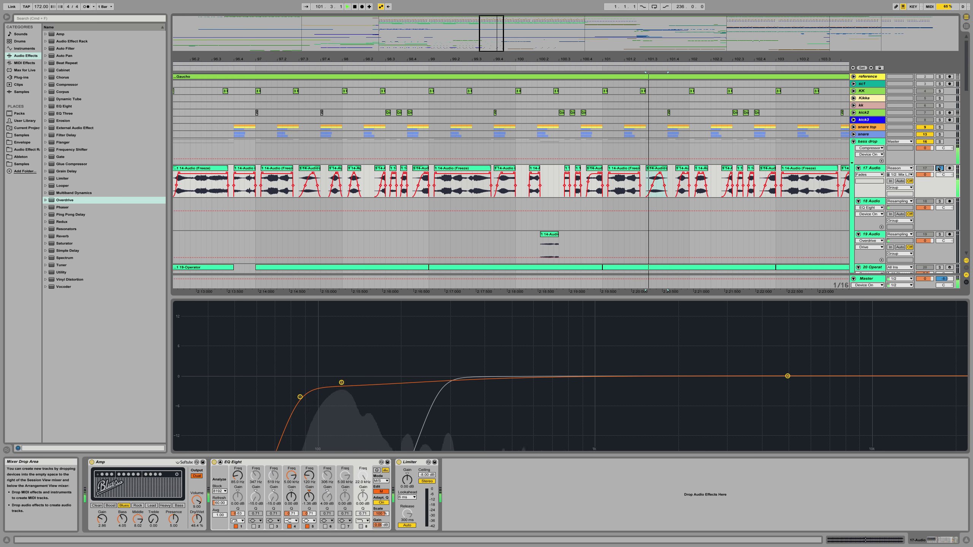
key(space)
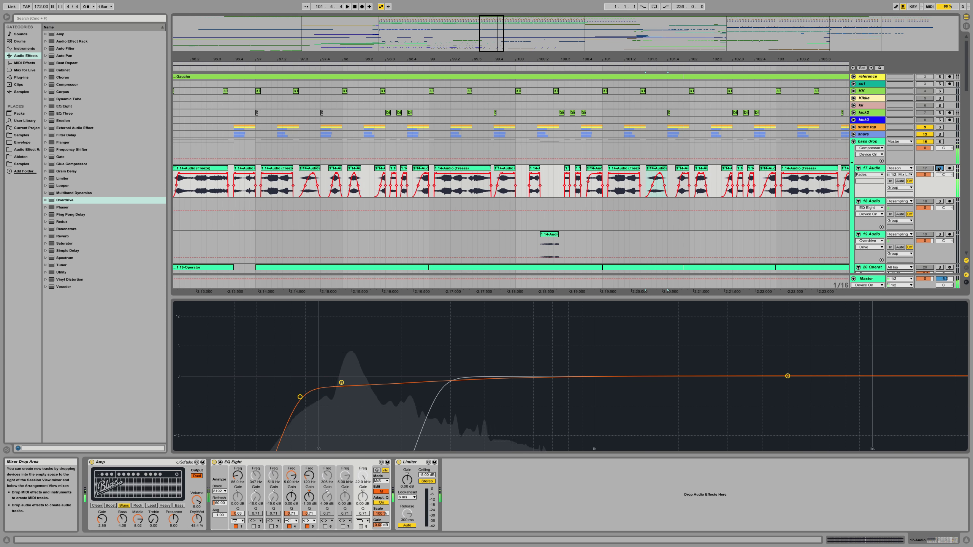
click(361, 527)
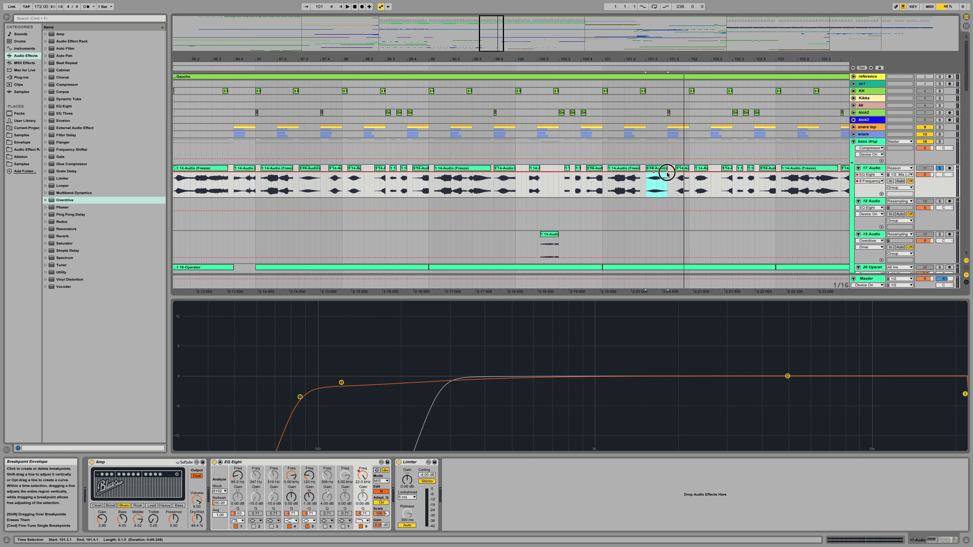
Step: Shape a V-shaped dip in 17 Audio's EQ Eight band 8 frequency automation across the clip at 101.3.1 and audition it
key(space)
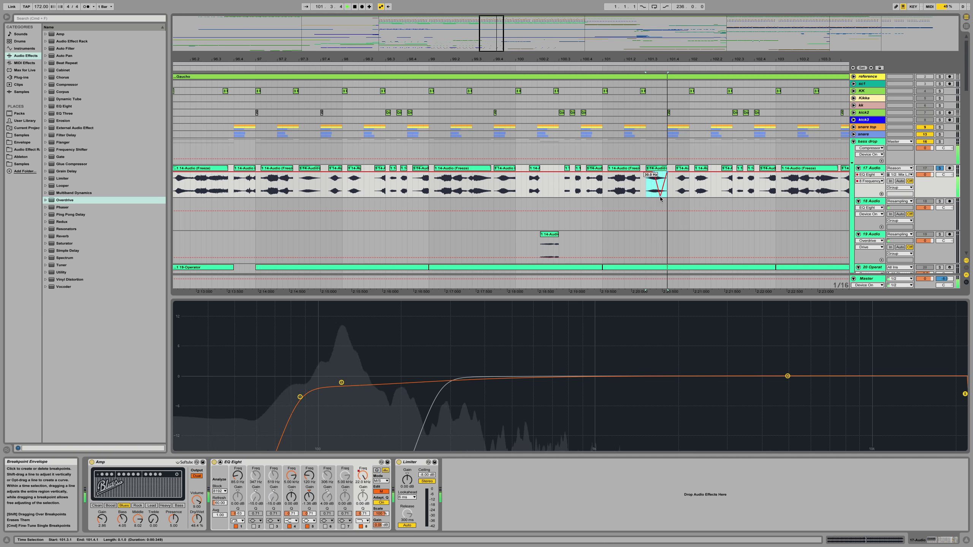
key(space)
click(652, 173)
click(645, 175)
key(space)
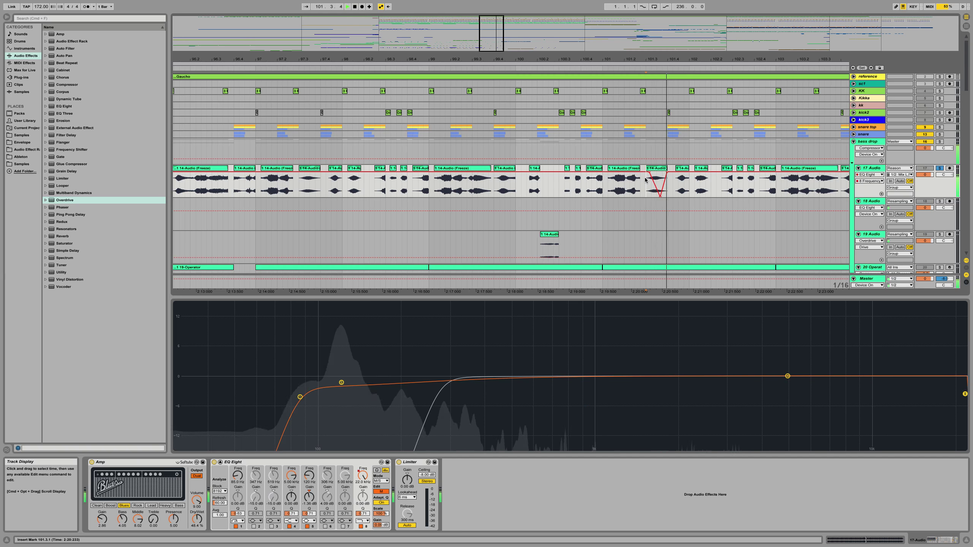
Step: Reshape 17 Audio's band 8 frequency dip at 101.3.1 into a rounded U curve and audition it from 101.1.1
key(space)
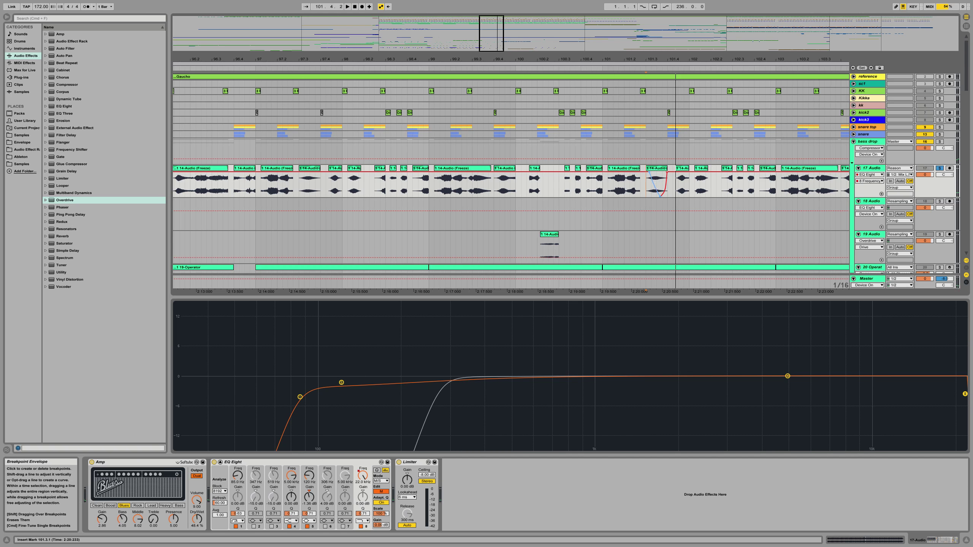
key(space)
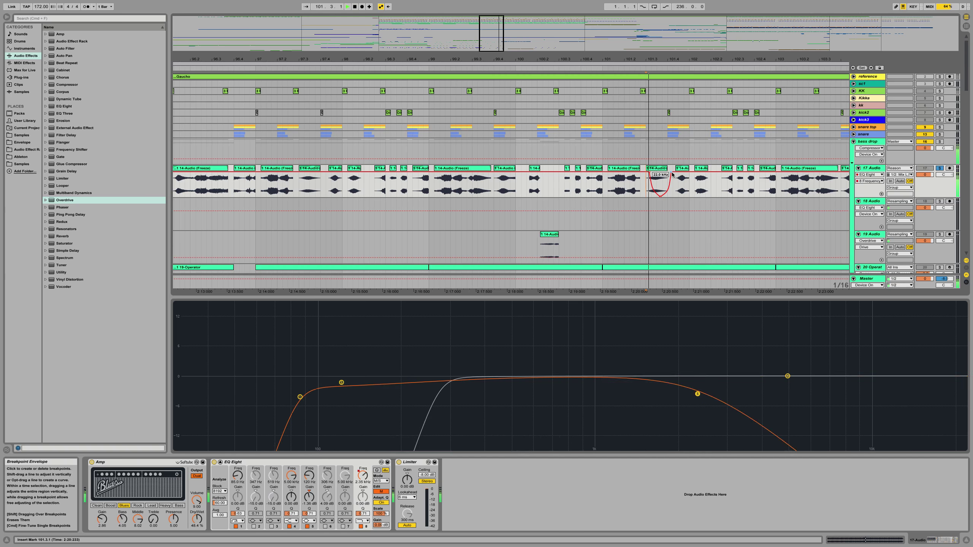
click(604, 185)
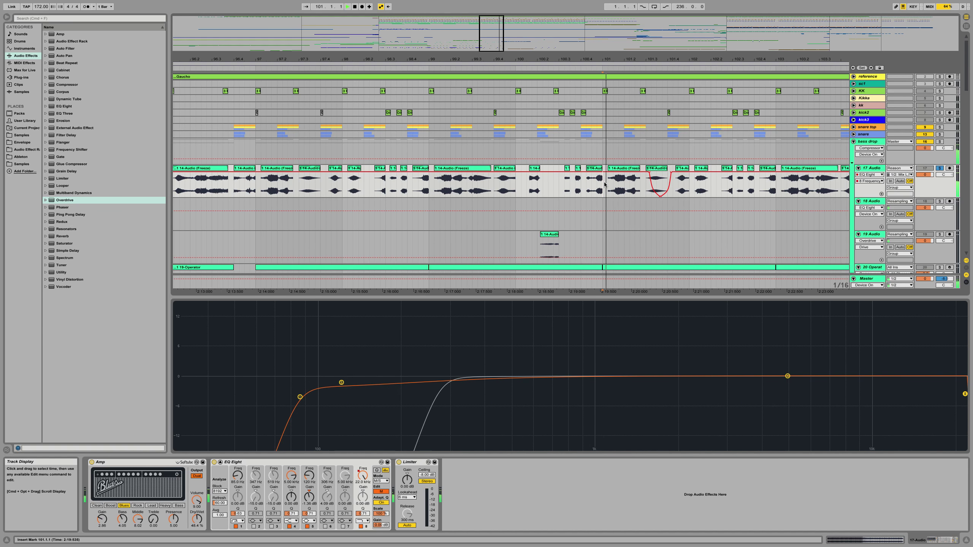
scroll(604, 185, down, 3)
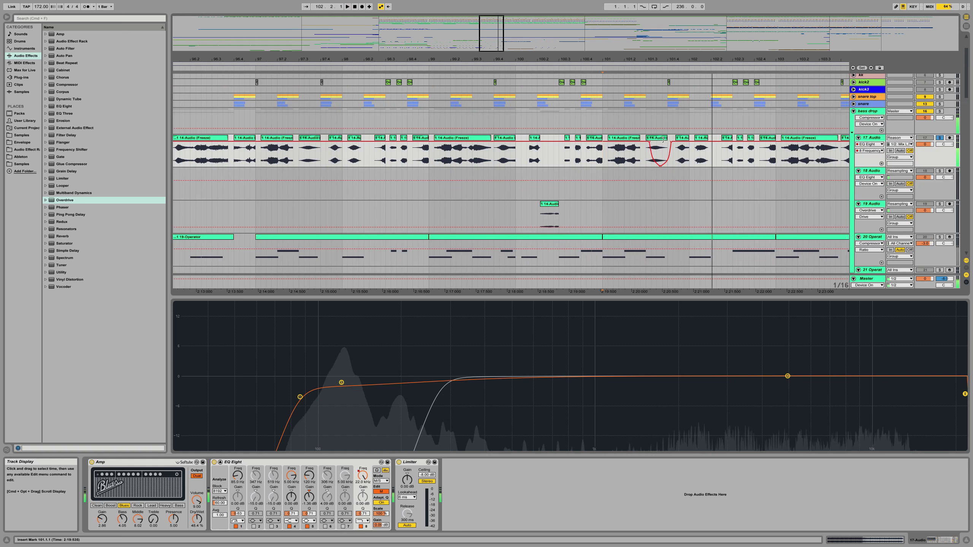
key(space)
Step: Unsolo 17 Audio and compare playback from 101.1.1 with the clip at 101.3.1 deactivated and reactivated
click(660, 140)
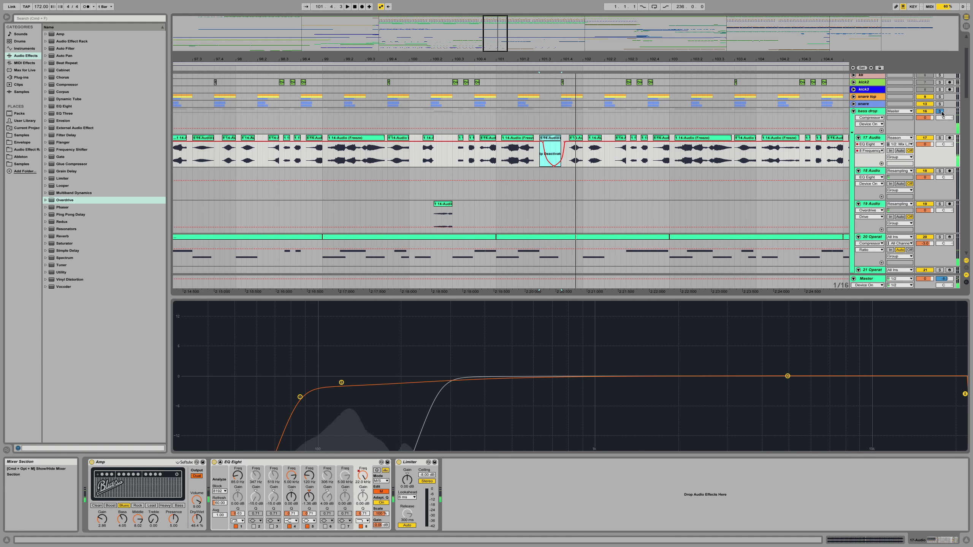
click(497, 138)
key(space)
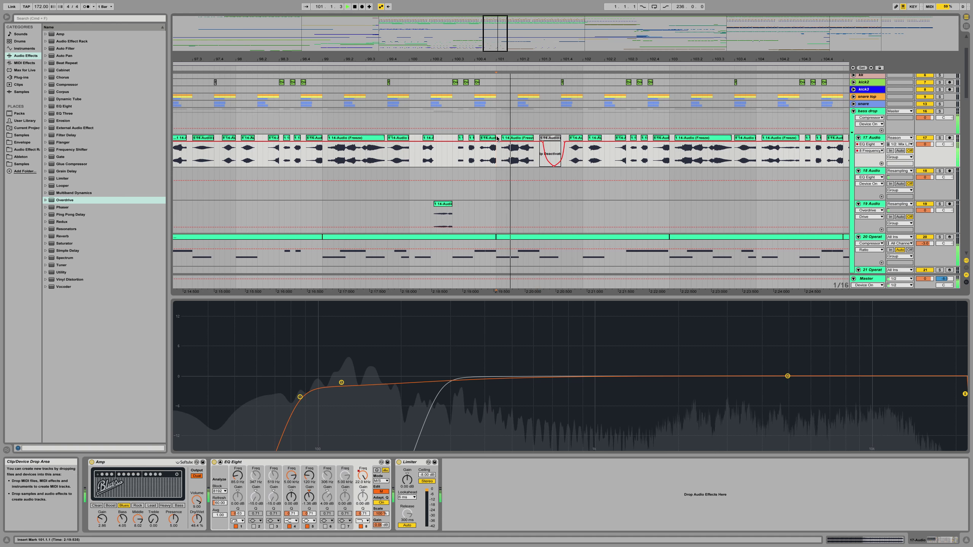
click(541, 139)
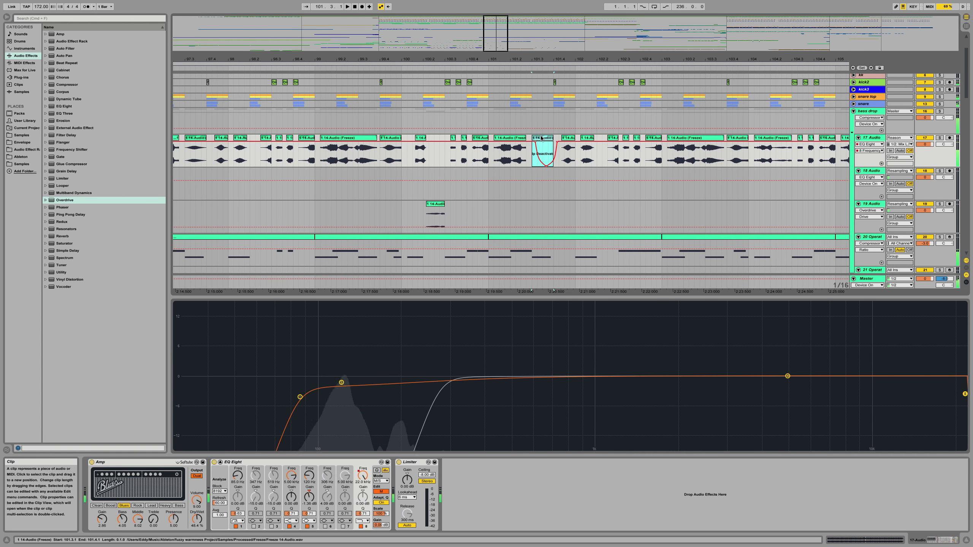
click(489, 138)
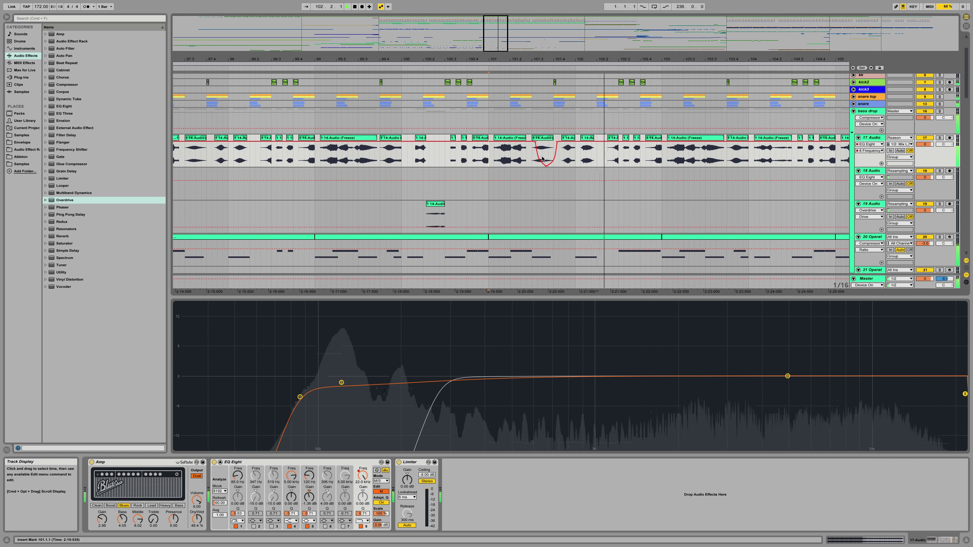
click(540, 138)
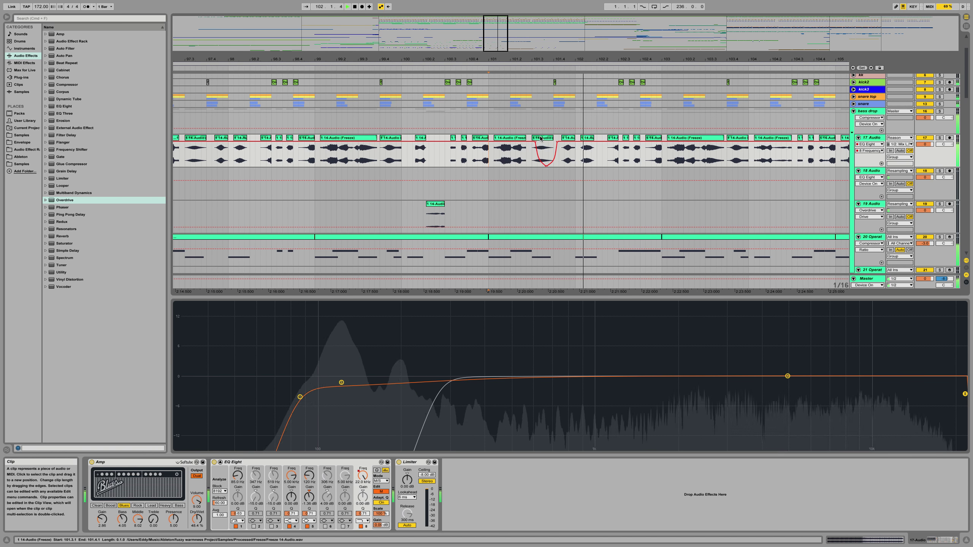
Step: Copy 17 Audio's clip and its filter dip from 101.3.1 to 97.3.1 and audition from 97.1.1
click(540, 138)
key(space)
scroll(540, 138, left, 5)
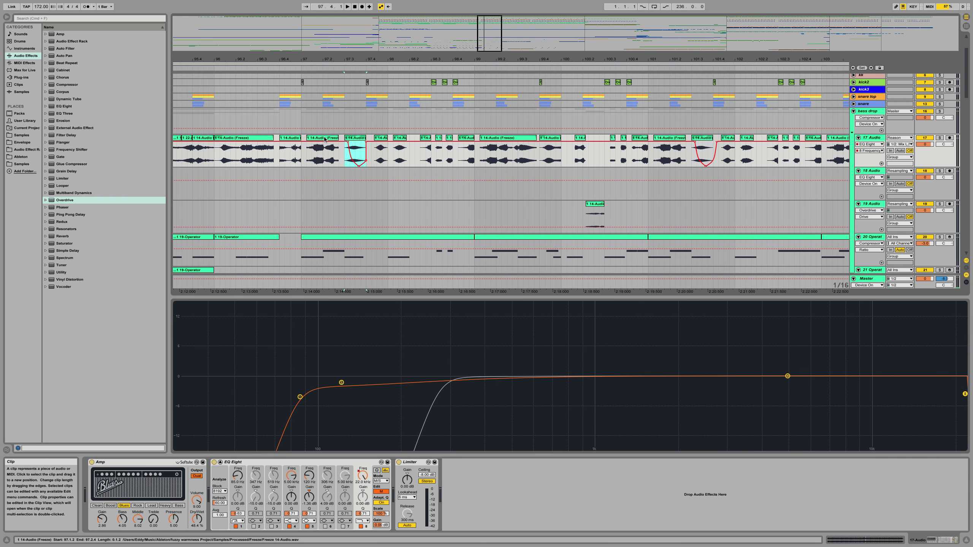
click(302, 138)
key(space)
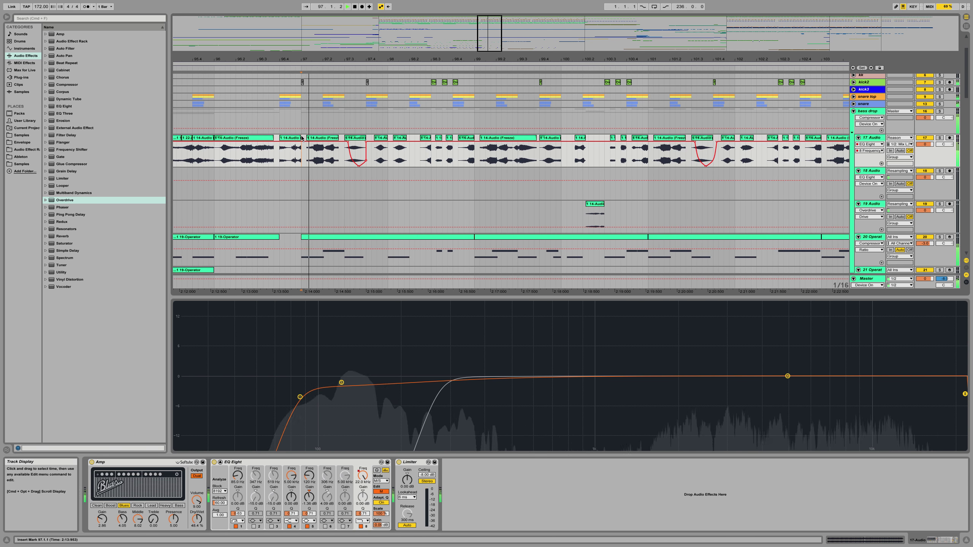
Step: Move the low point of the band 8 frequency dip at 97.3.1 to the clip's end and audition the new curve
key(space)
key(space)
drag(359, 166, 364, 167)
key(space)
key(space)
key(space)
key(space)
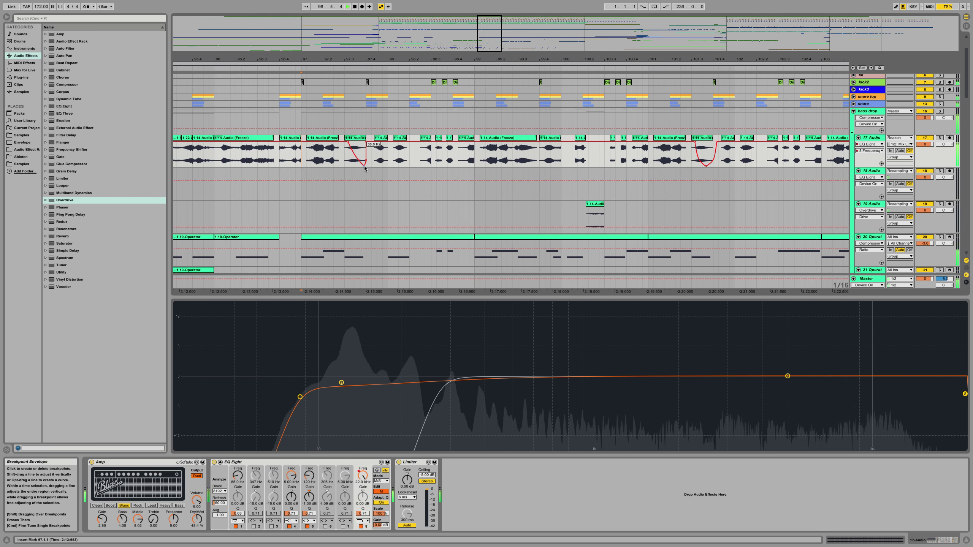
scroll(364, 169, right, 2)
key(space)
key(space)
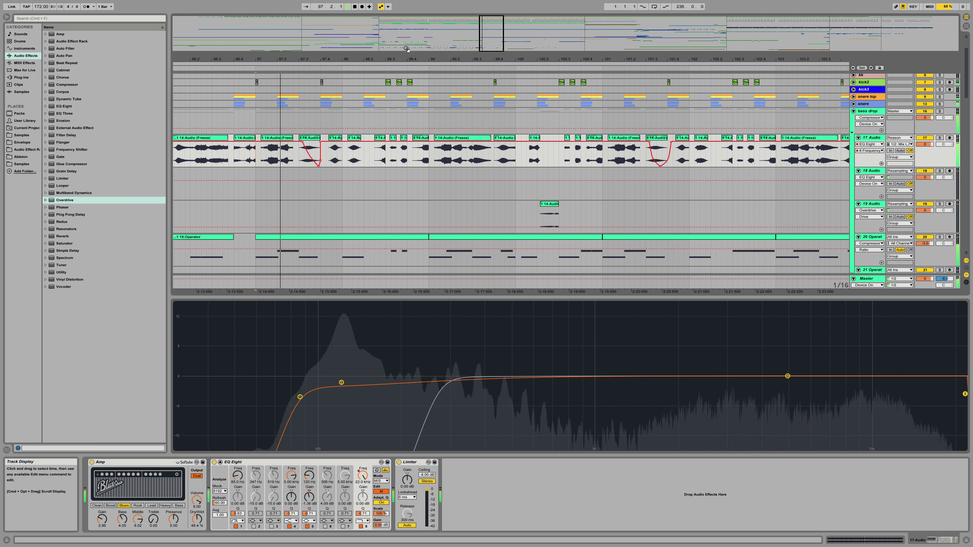
drag(339, 59, 386, 58)
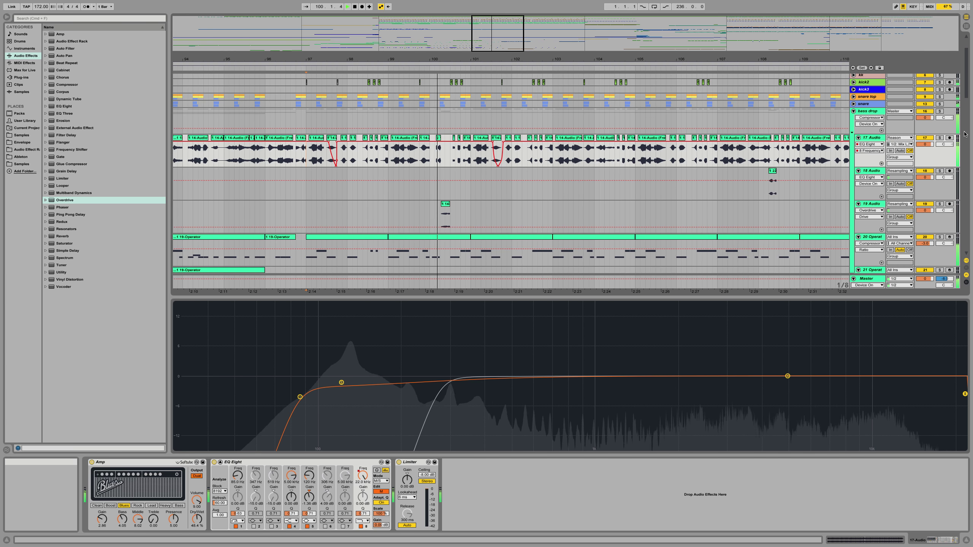
Step: Solo 17 Audio, compare it with the Amp bypassed, and set EQ Eight band 5's gain to about -3 dB
click(939, 137)
key(space)
key(space)
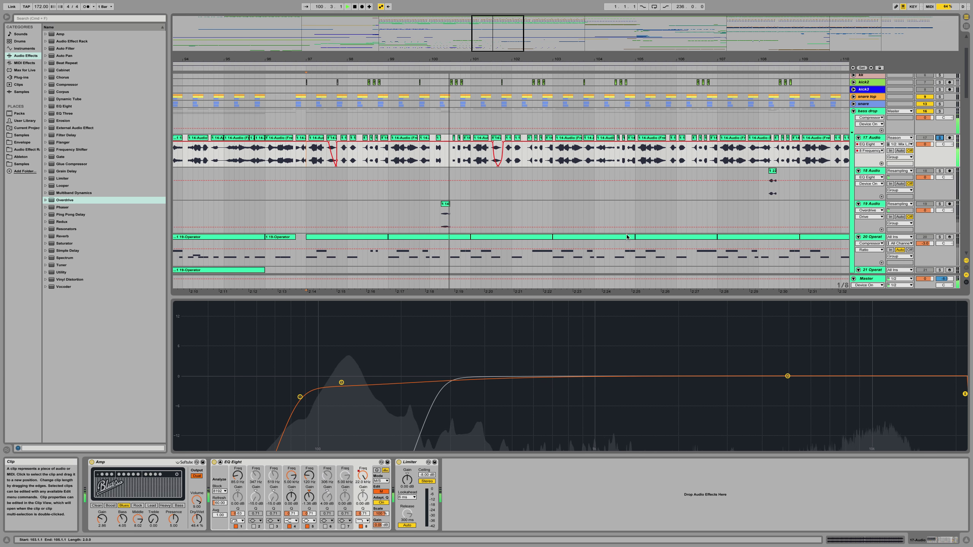
drag(341, 384, 341, 427)
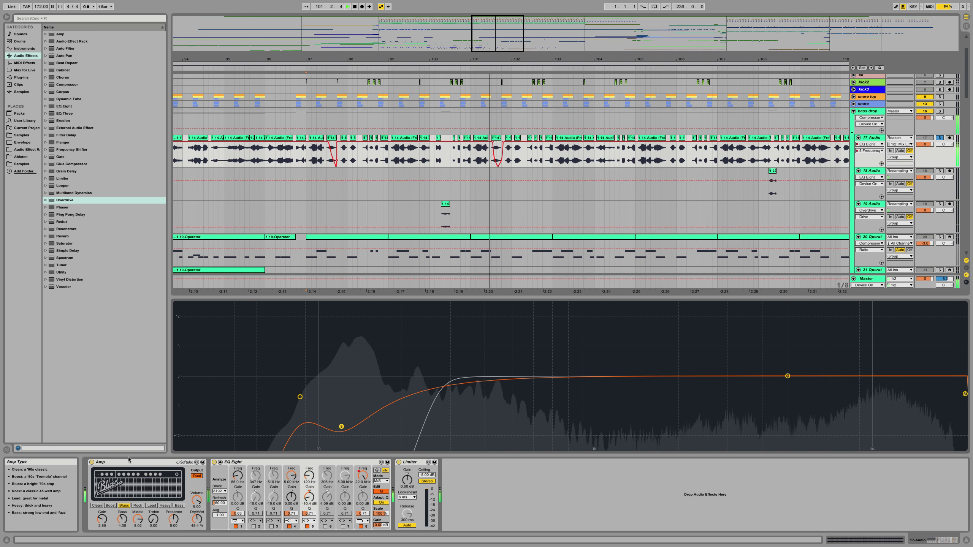
click(92, 462)
click(92, 462)
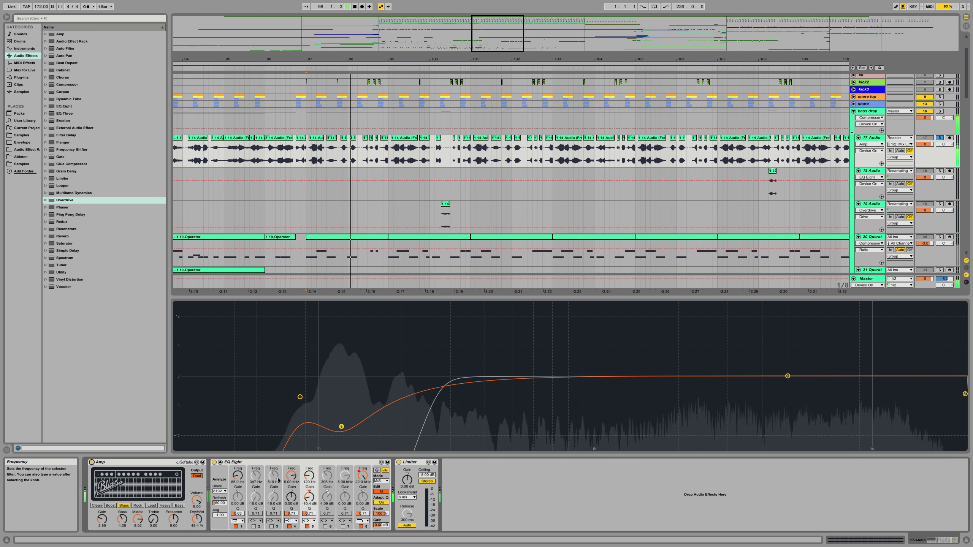
drag(309, 497, 309, 486)
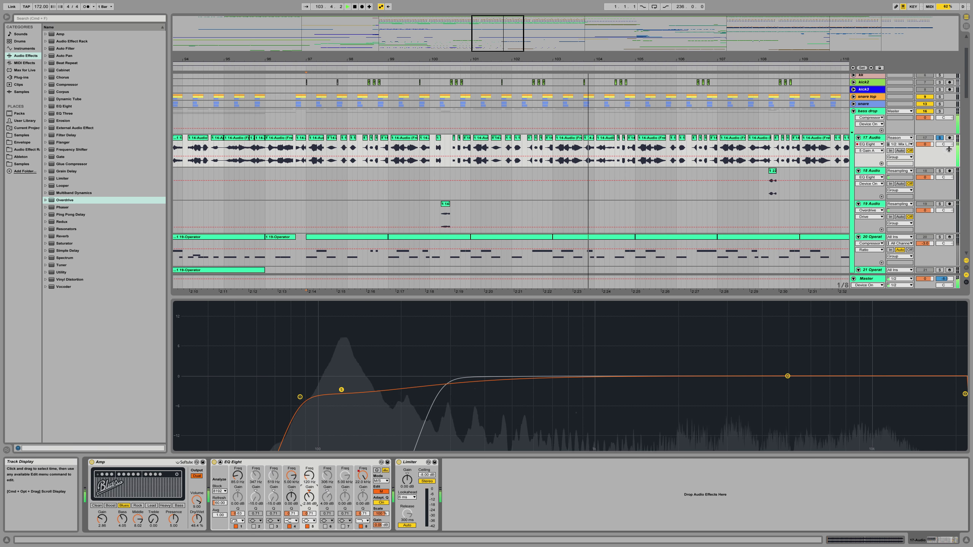
Step: Unsolo 17 Audio and audition the bass drop in the full mix from 97.1.1
click(939, 138)
key(space)
key(space)
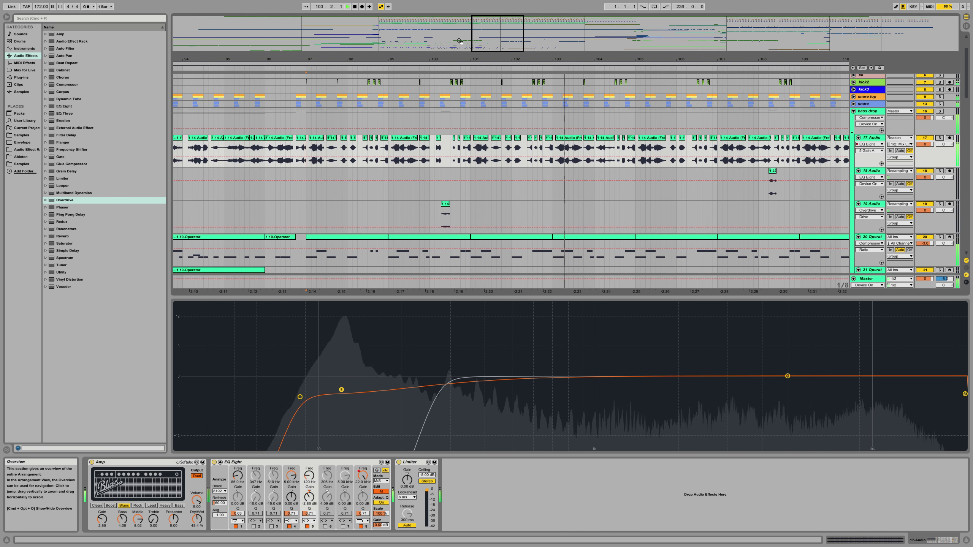
key(space)
key(space)
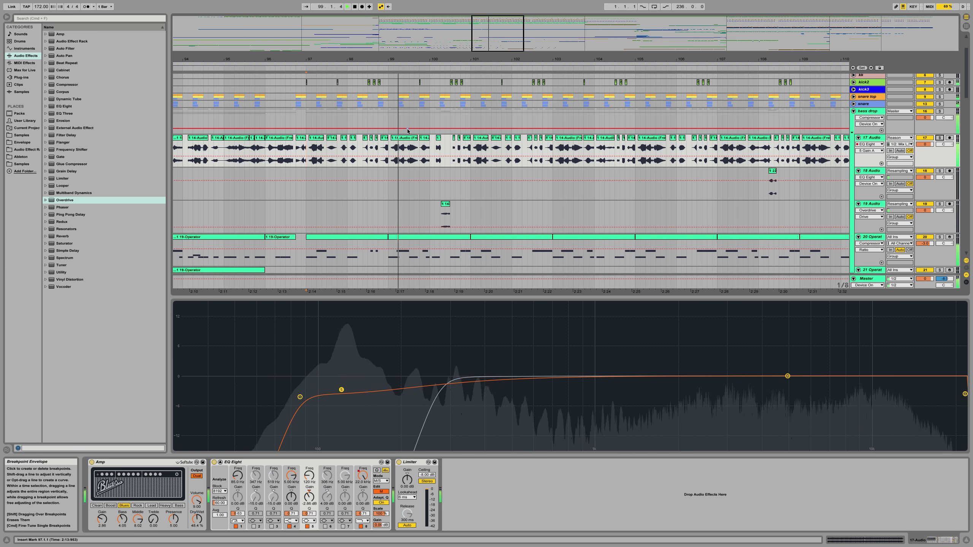
key(space)
key(space)
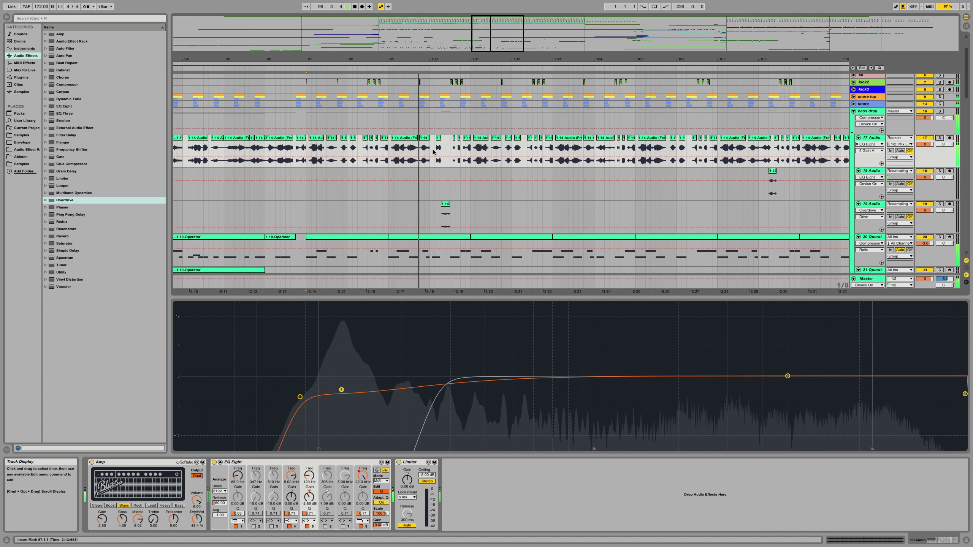
key(space)
Step: Deactivate the G#-1 note at 1.4.2 in the 20 Operator clip at 99.1.1 and audition the change
double_click(425, 237)
scroll(436, 404, down, 2)
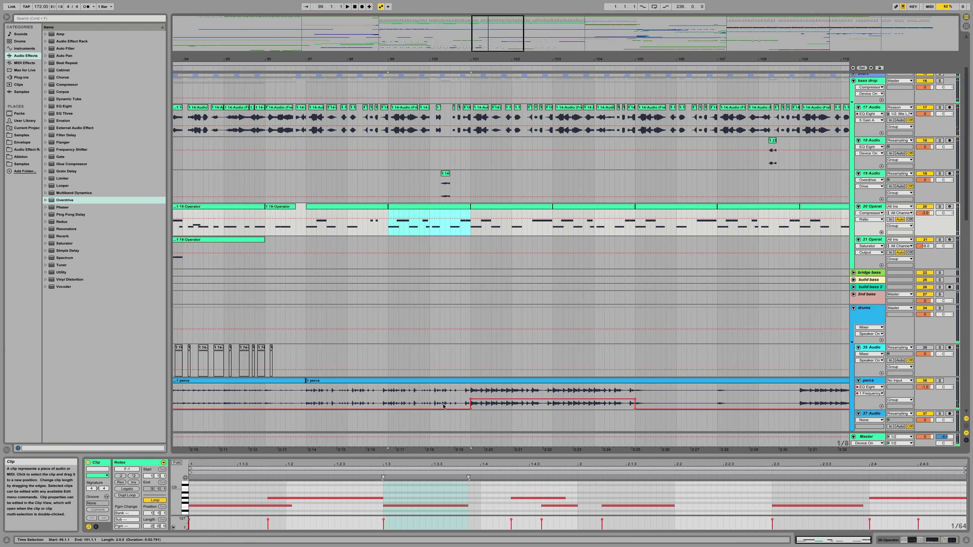
click(523, 498)
key(space)
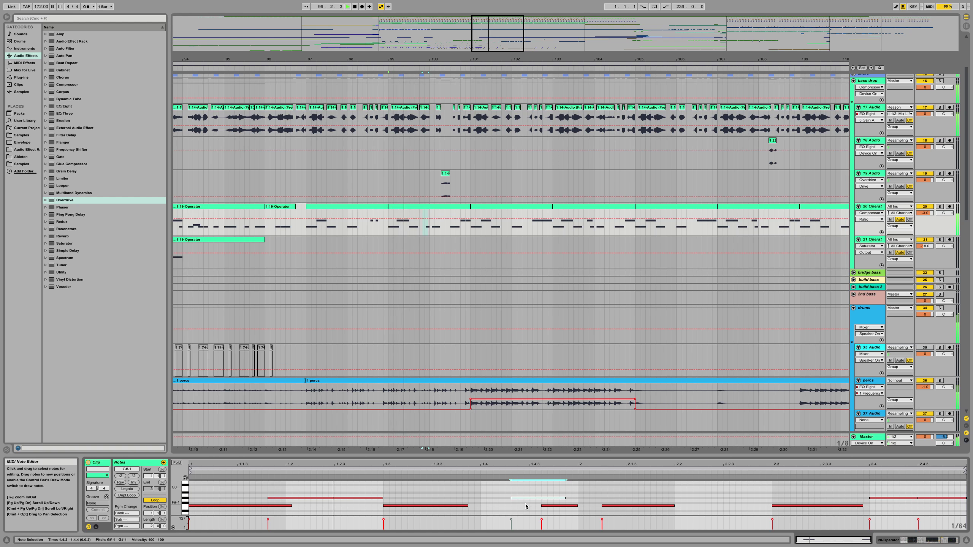
key(space)
key(space)
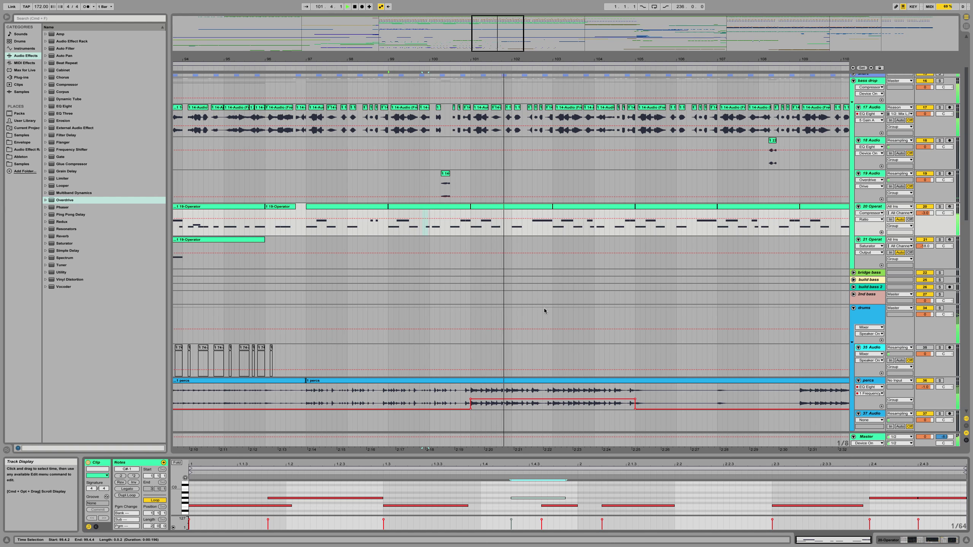
Step: Duplicate the two 20 Operator clips spanning 97.1.1 to 101.1.1 onto 101.1.1 and audition from there
click(383, 210)
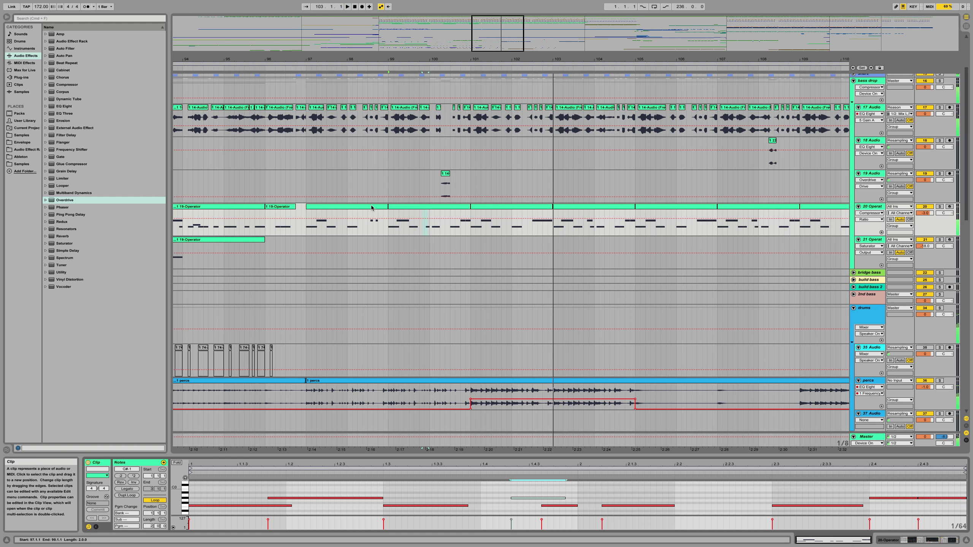
shift+click(434, 210)
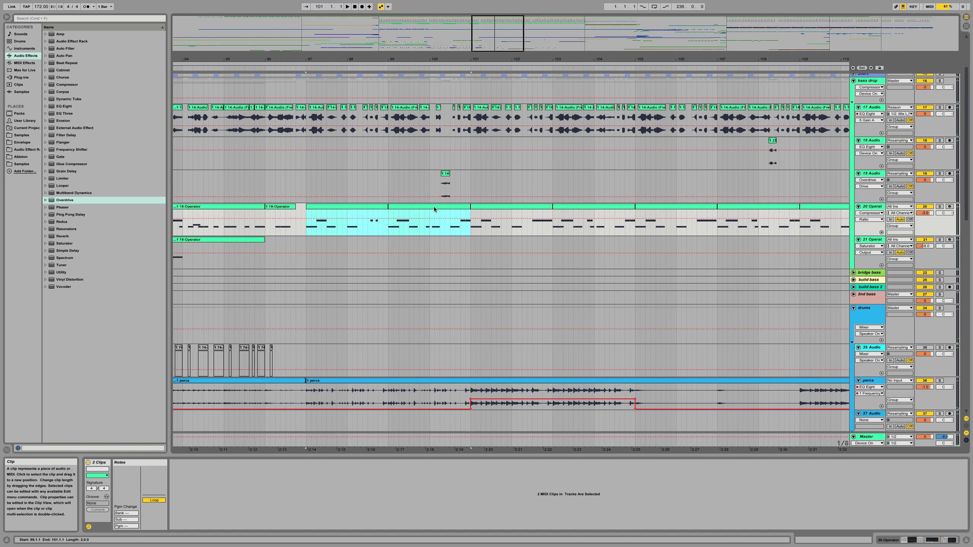
key(super+d)
key(space)
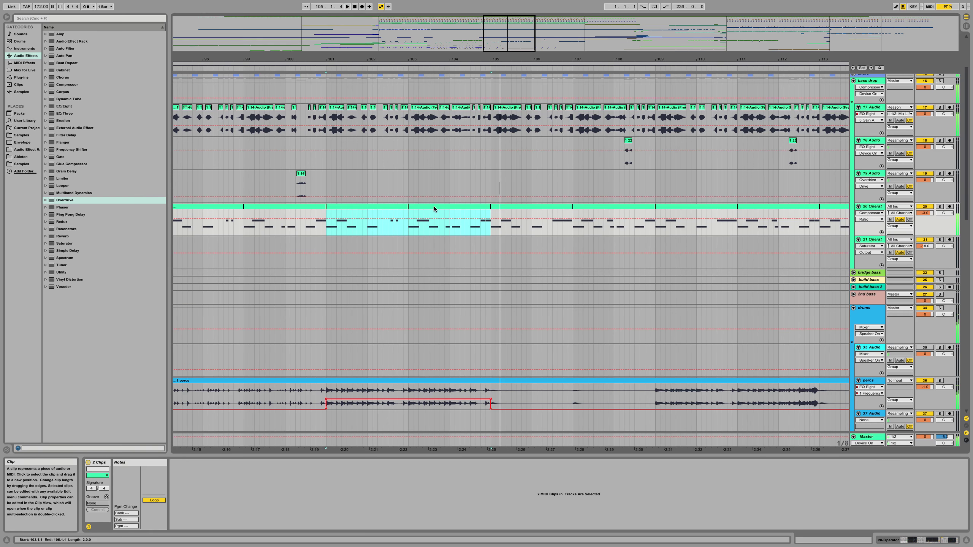
scroll(437, 206, up, 3)
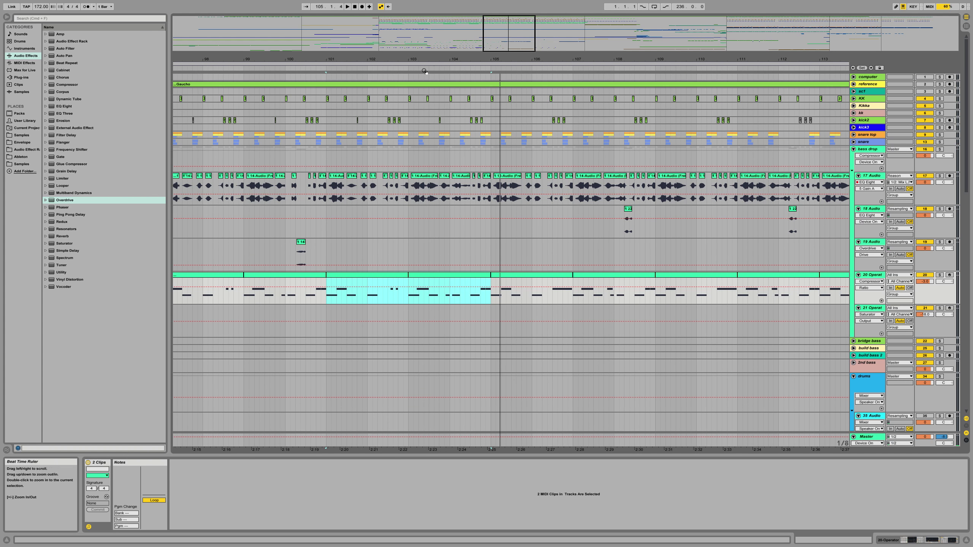
click(325, 188)
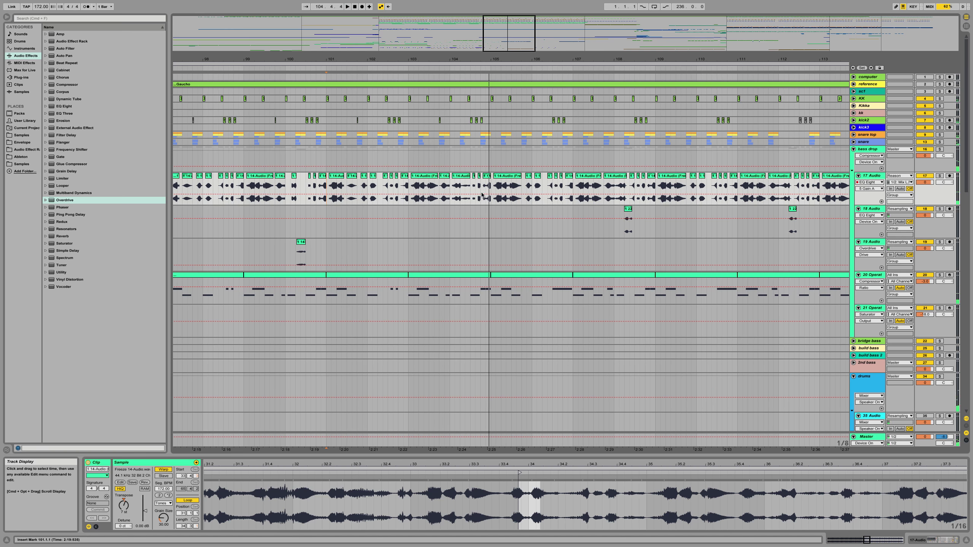
Step: Audition the 20 Operator bass line from different points, including 97.1.1, 95.1.1 and 99.1.1
click(313, 295)
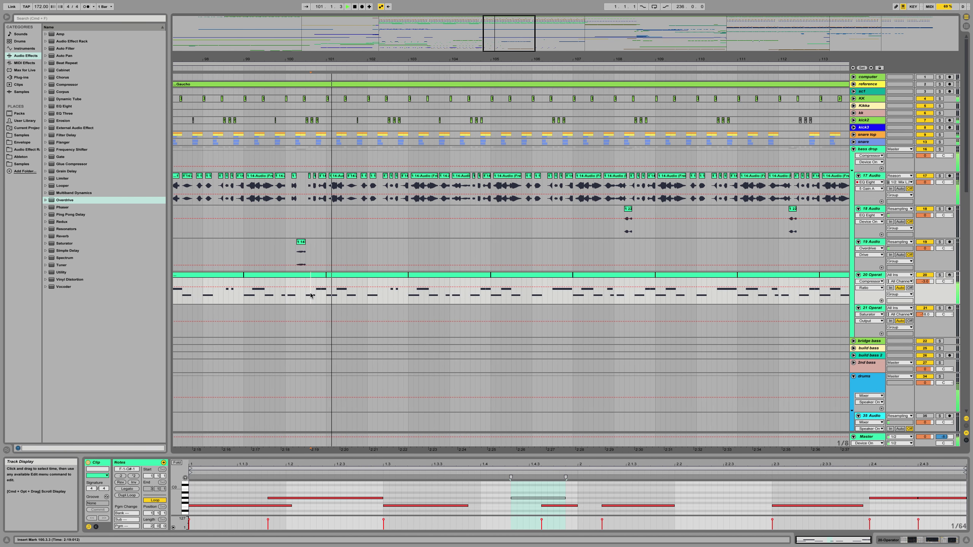
click(240, 296)
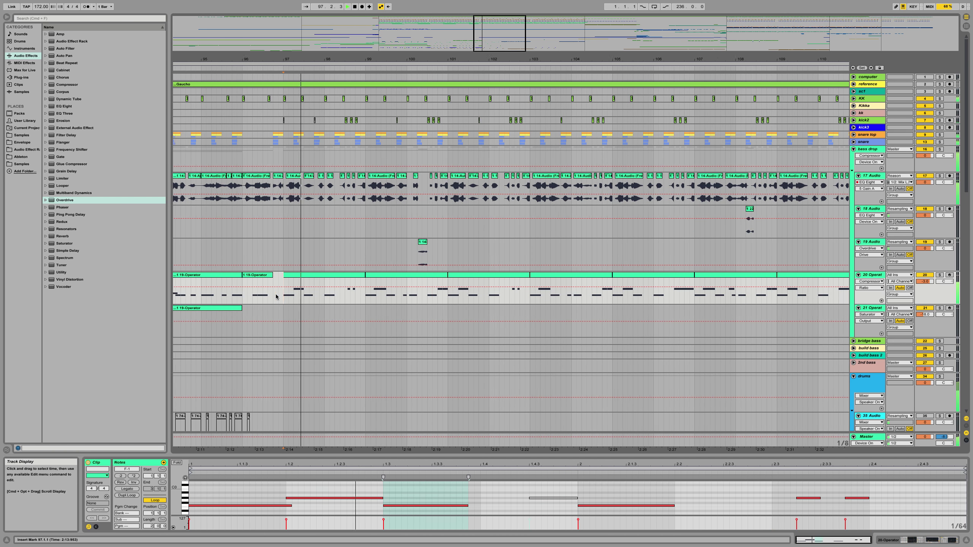
click(218, 297)
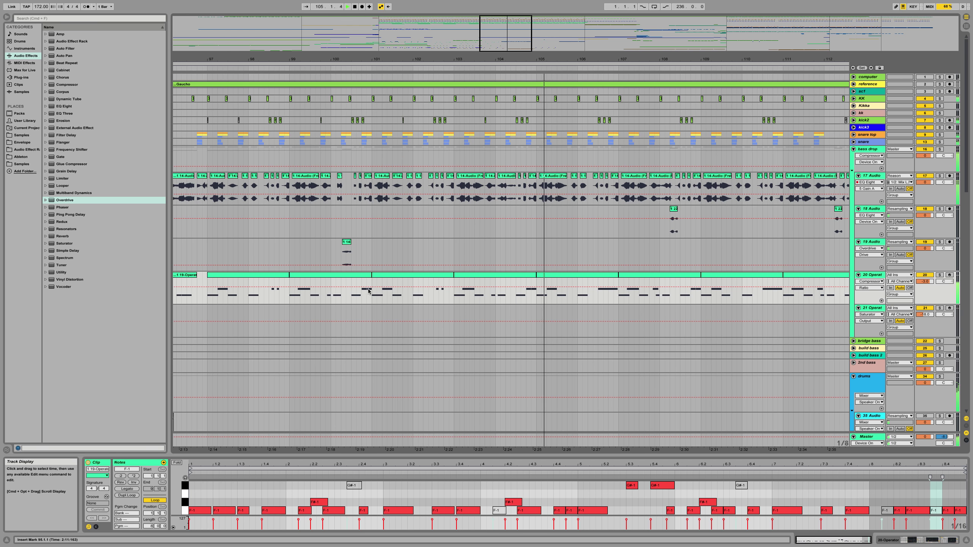
click(291, 300)
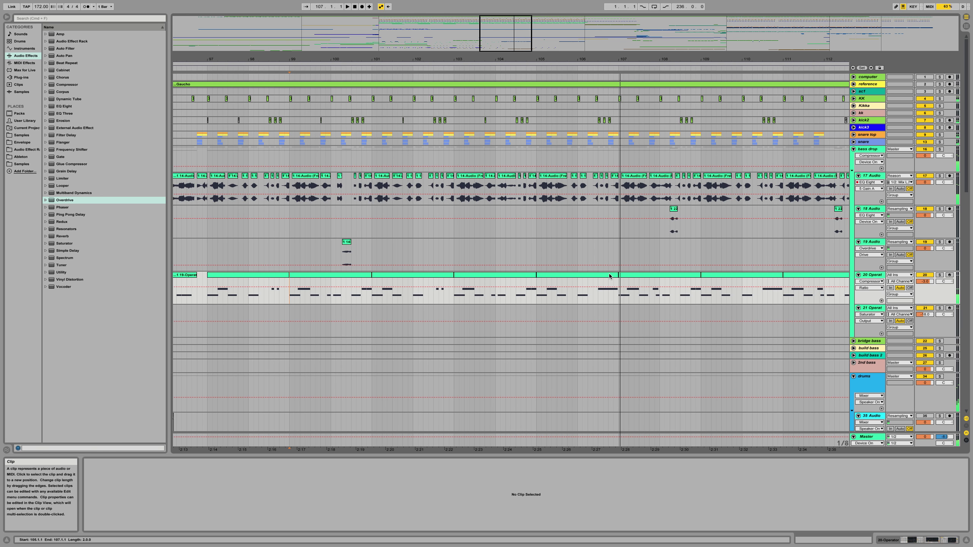
Step: Shorten the G#-1 note at 2.3.1 in the 20 Operator clip at 105.1.1 to end at 2.4.1, lower it to F-1 and audition it
key(space)
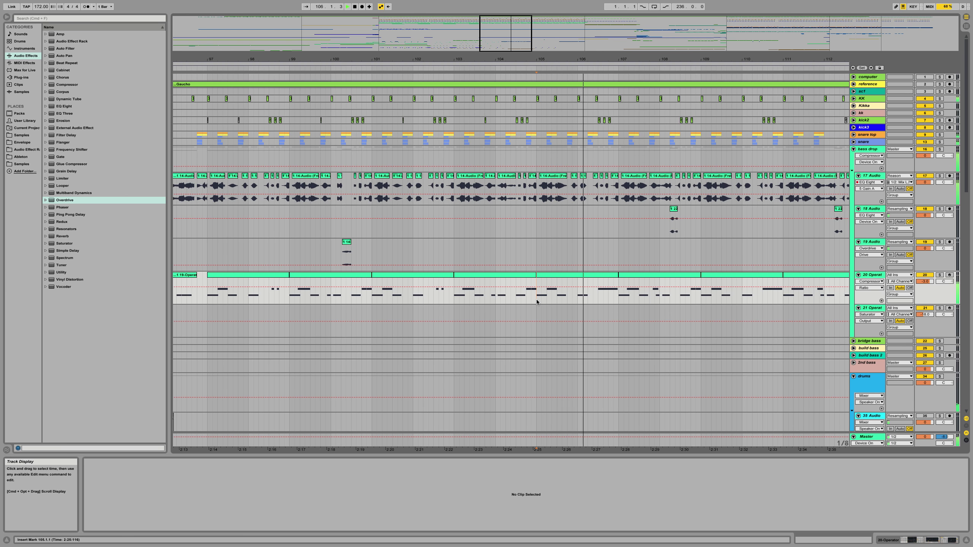
key(space)
double_click(604, 276)
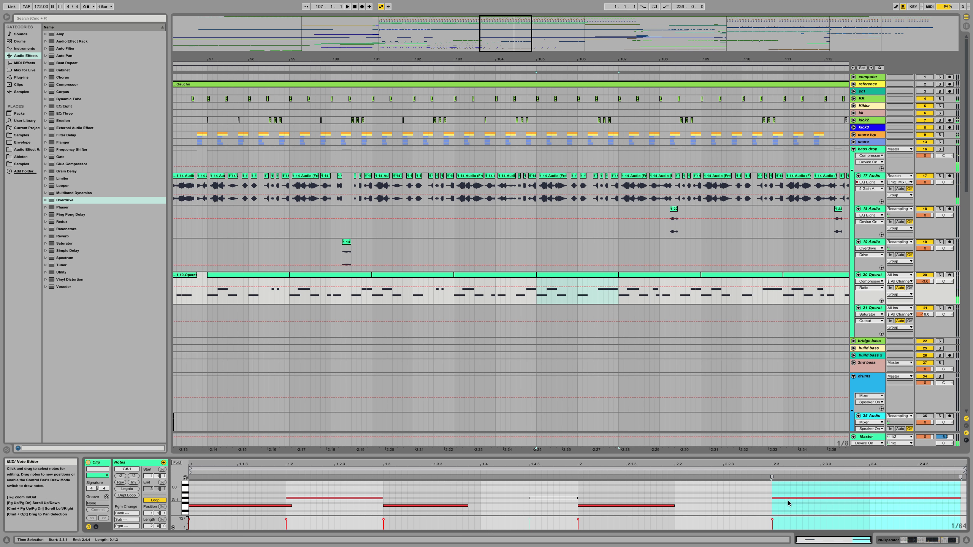
drag(793, 494, 793, 505)
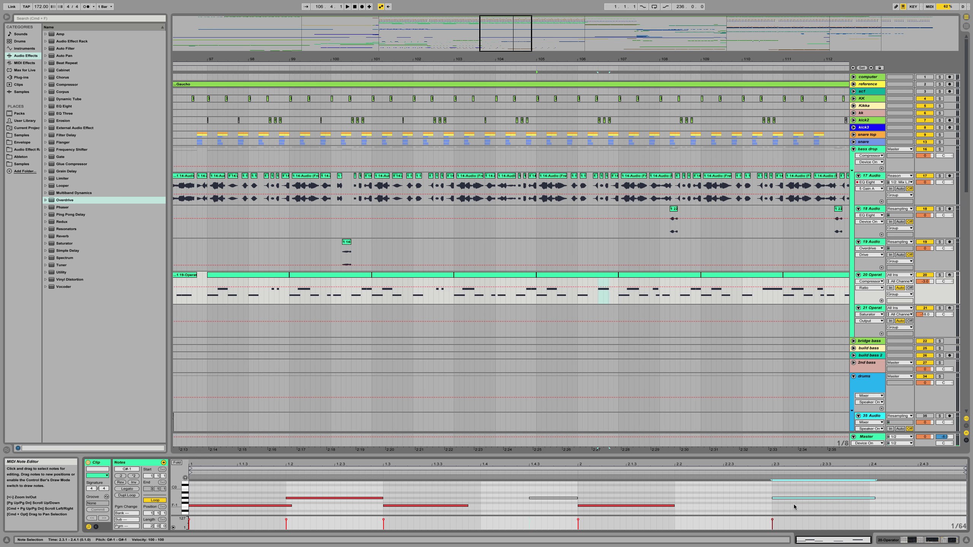
key(Down)
key(space)
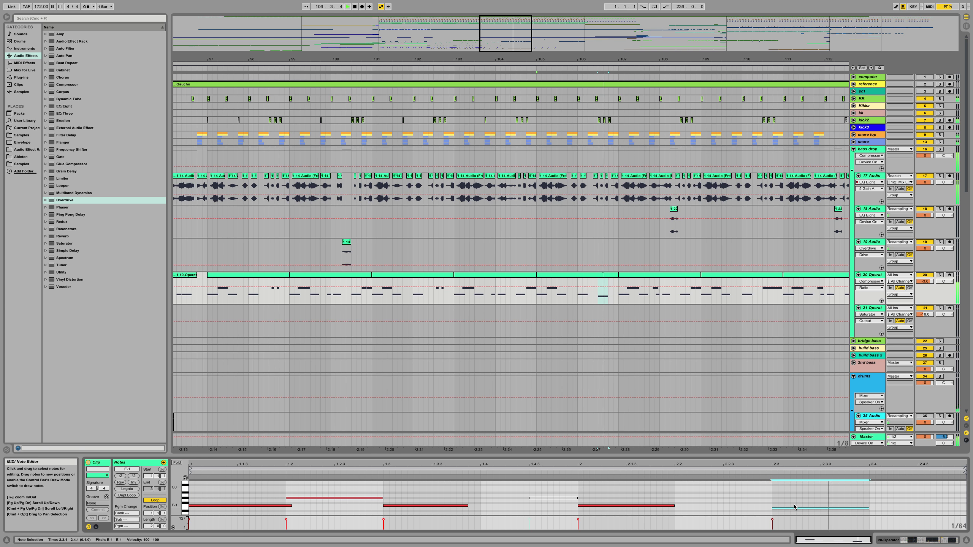
key(Up)
key(space)
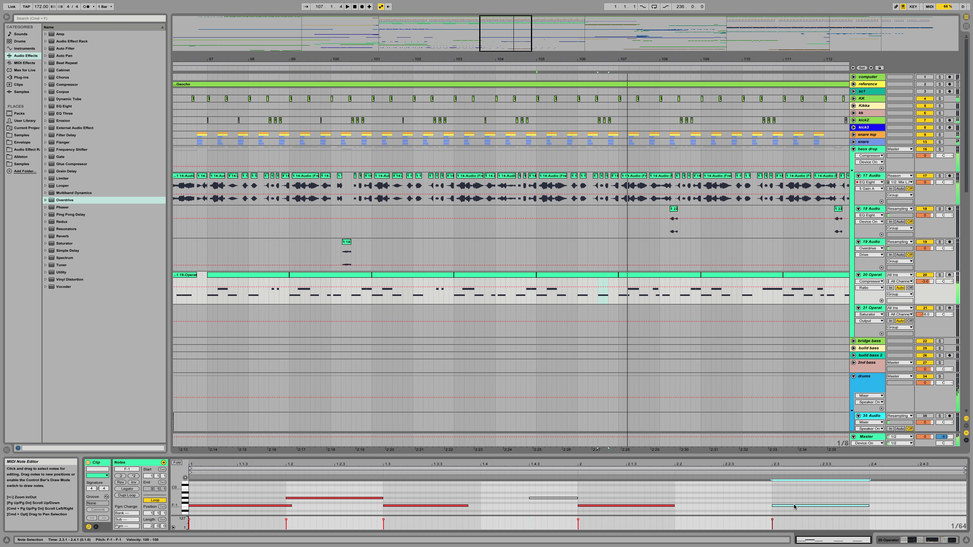
key(space)
Step: Deactivate the short 17 Audio clip near 106.3.1 and audition the change
drag(615, 59, 586, 90)
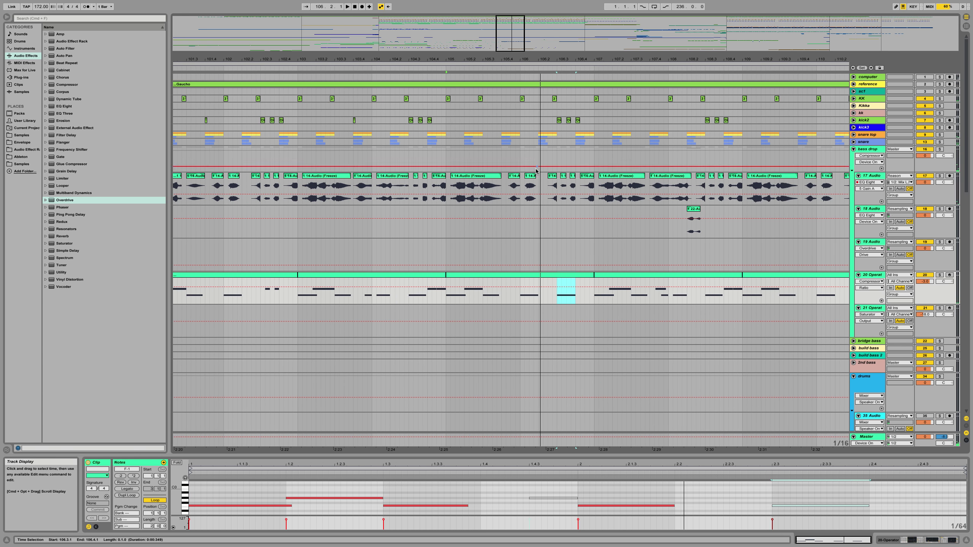
drag(531, 176, 566, 177)
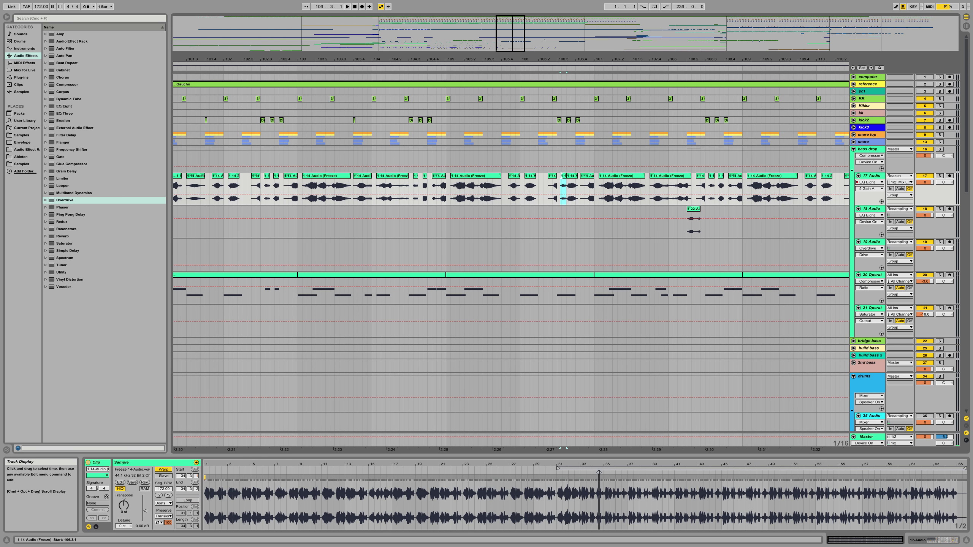
click(553, 176)
key(space)
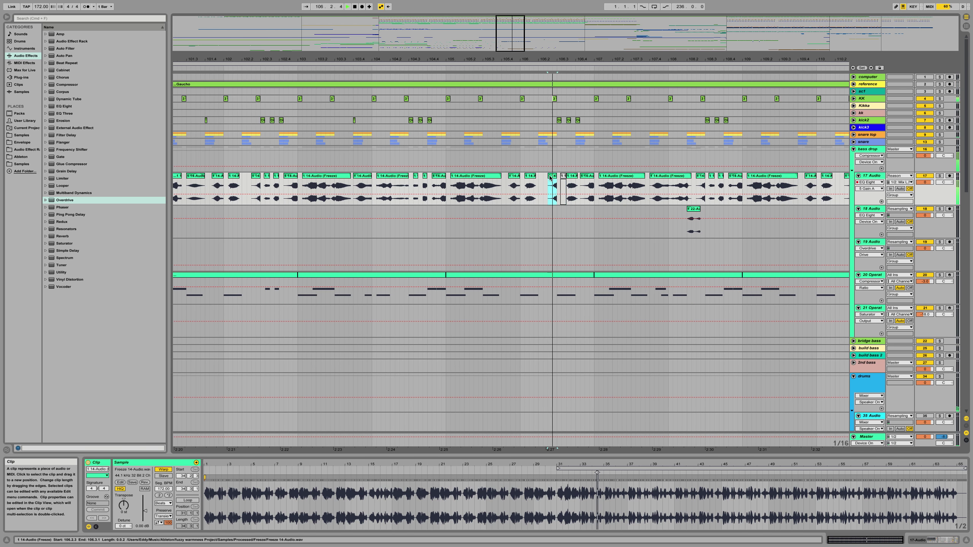
Step: Deactivate the kick2 clips at 106.3.3 and 106.4.1 and audition the passage
click(568, 120)
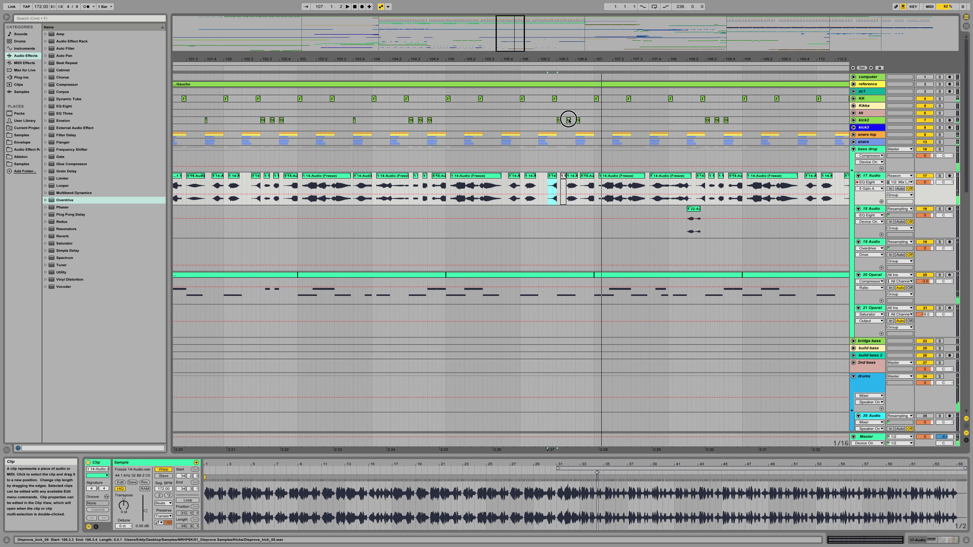
key(space)
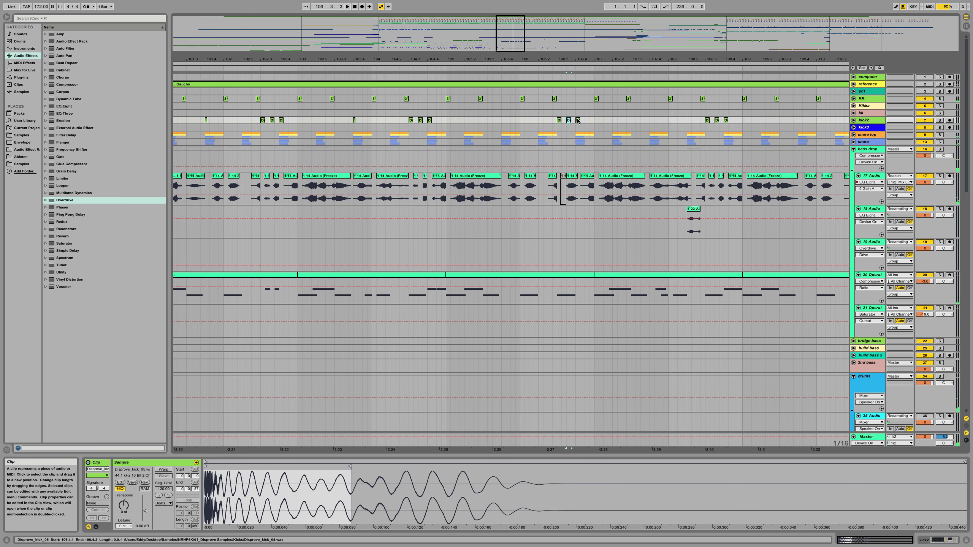
click(518, 120)
key(space)
key(space)
key(space)
key(space)
key(space)
key(space)
Step: Audition from 105.1.1, then cut the 17 Audio segment between 107.2.4 and 107.3.1 out of its clip
click(444, 184)
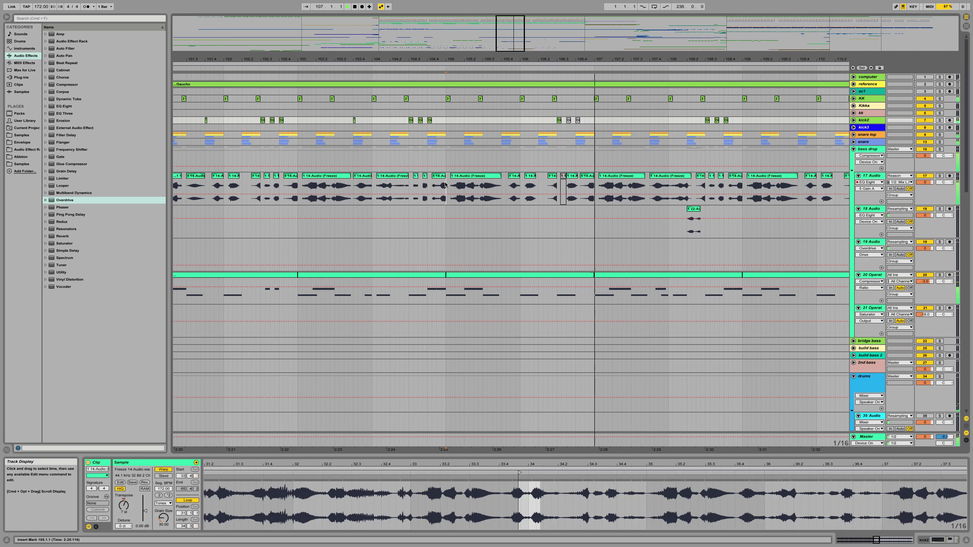
key(space)
key(space)
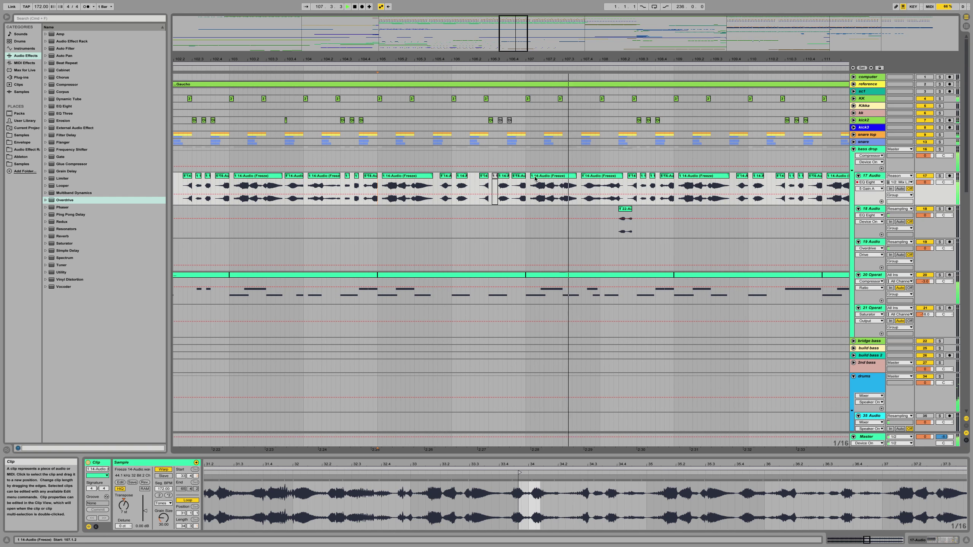
click(559, 184)
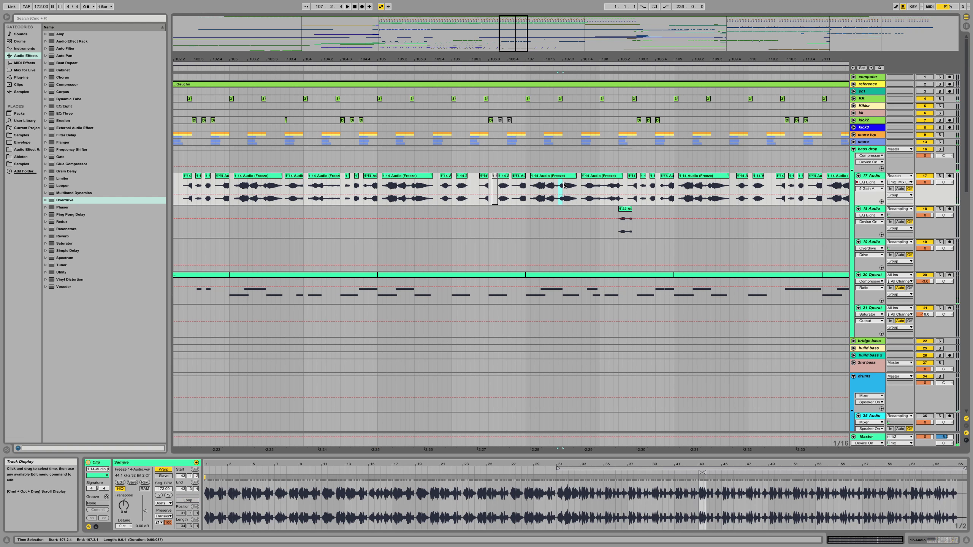
key(Delete)
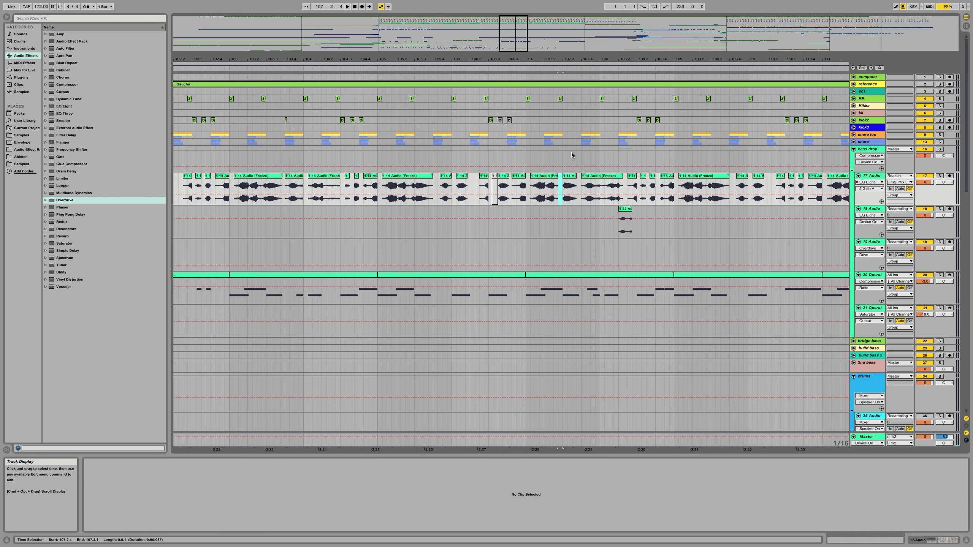
Step: Try copying the 20 Operator clip at 103.1.1 onto 107.1.1 and the clips at 101.1.1 and 105.1.1 onto 109.1.1
drag(574, 60, 465, 25)
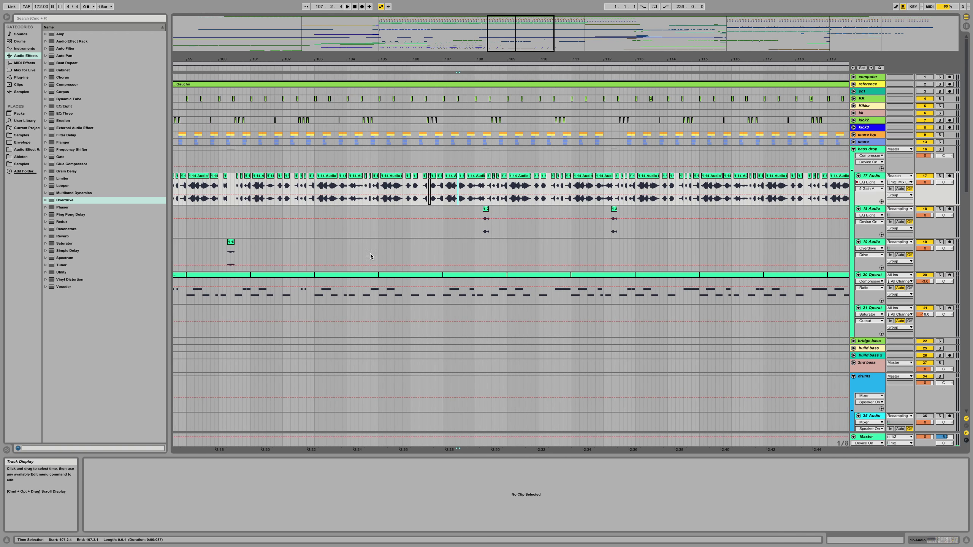
drag(342, 274, 472, 280)
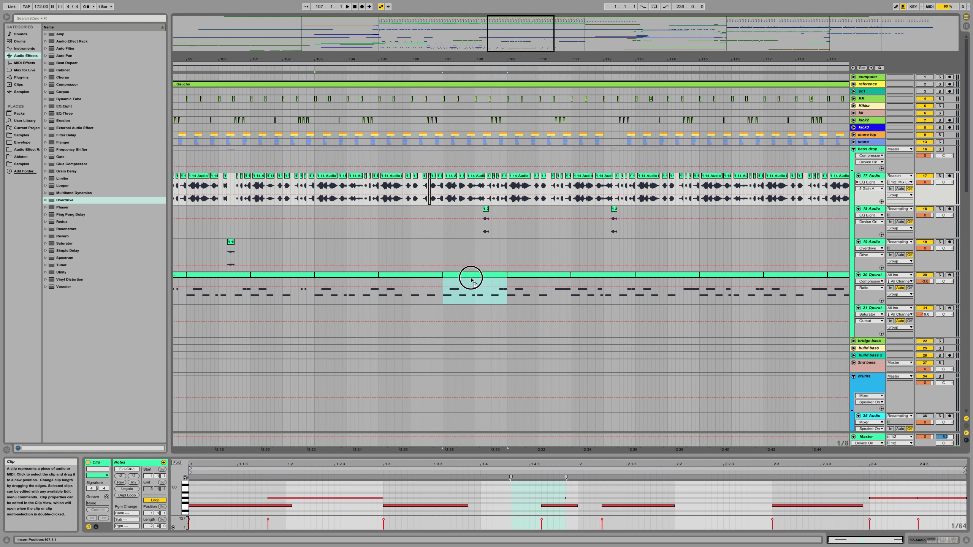
drag(471, 280, 284, 277)
click(359, 276)
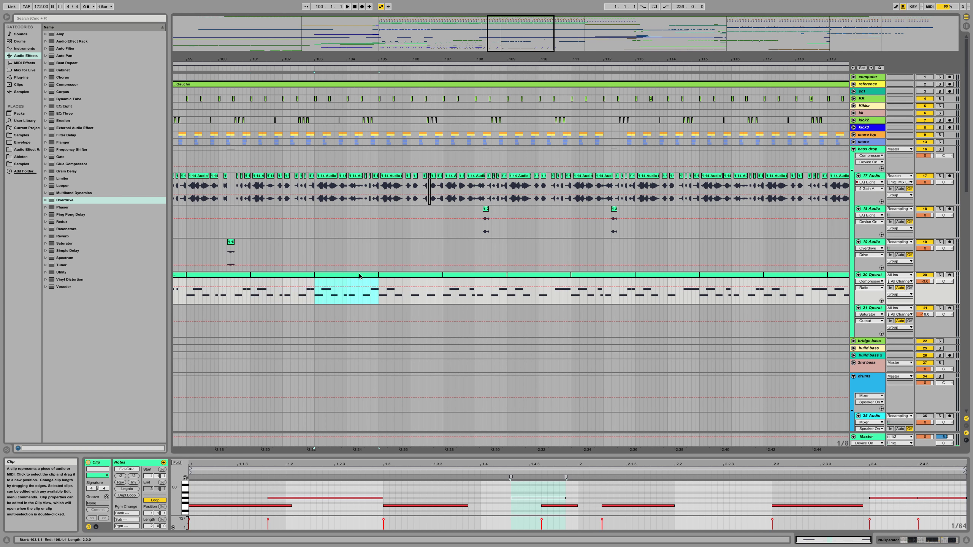
drag(353, 276, 481, 280)
drag(296, 276, 552, 280)
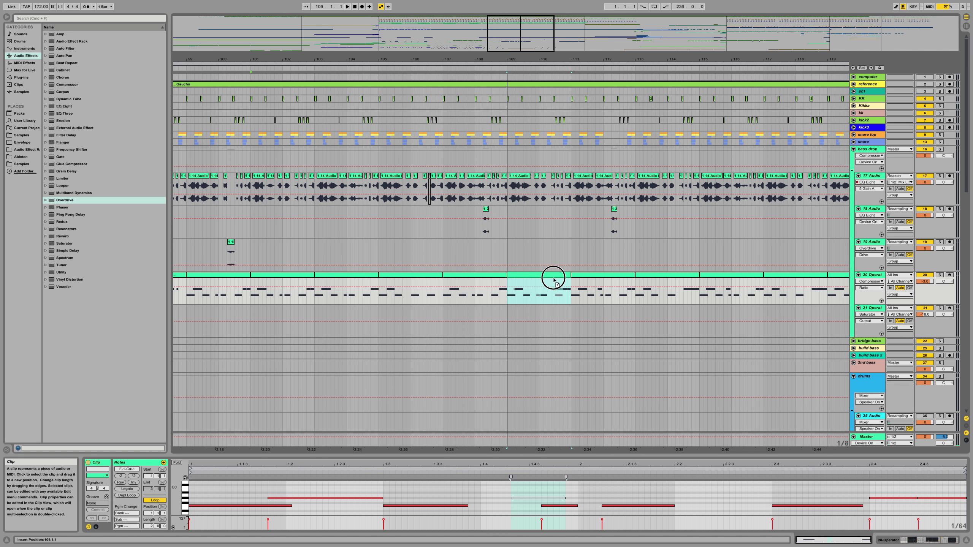
drag(554, 280, 553, 279)
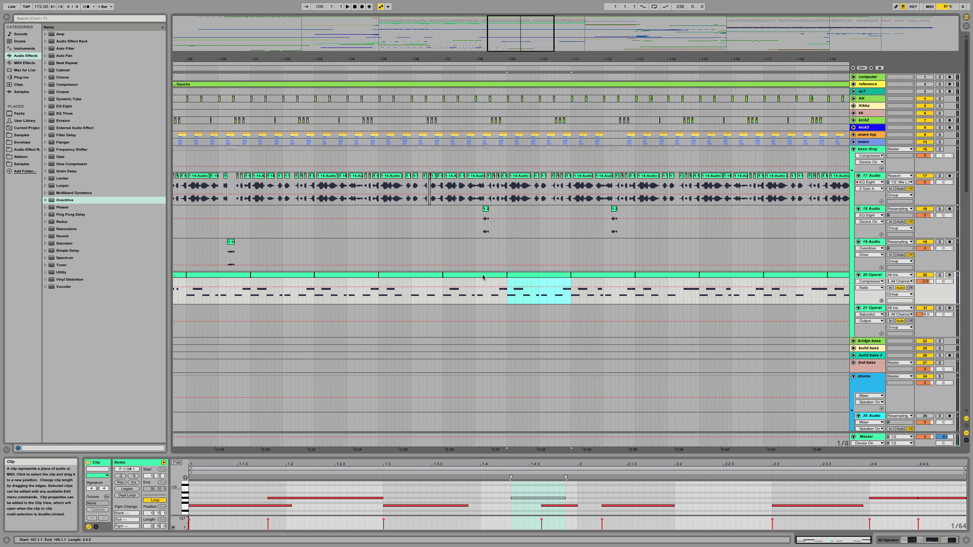
drag(412, 274, 541, 279)
Step: Audition from 103.1.1 and undo the 20 Operator clip copies, keeping the 17 Audio cut at 107.2.4
click(361, 277)
key(space)
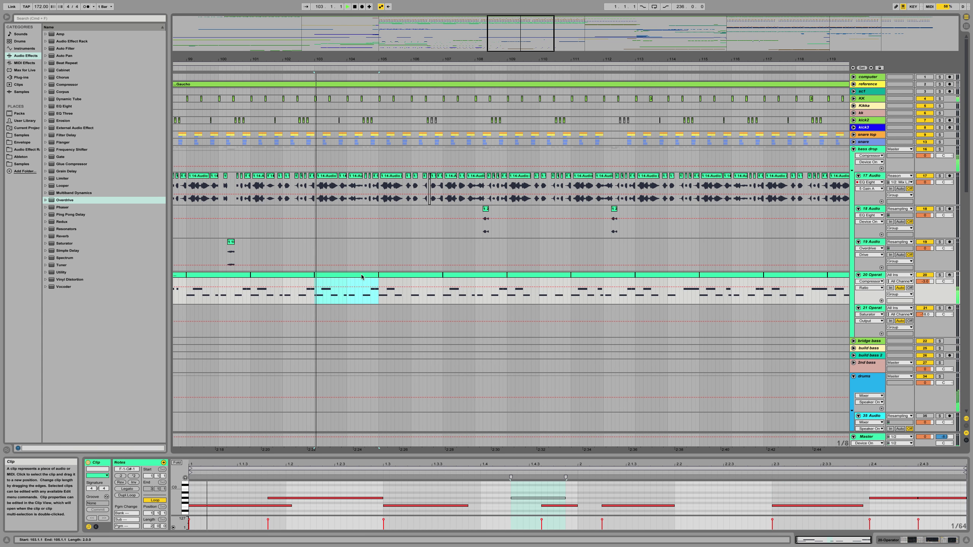
key(Right)
key(Left)
key(Left)
key(Right)
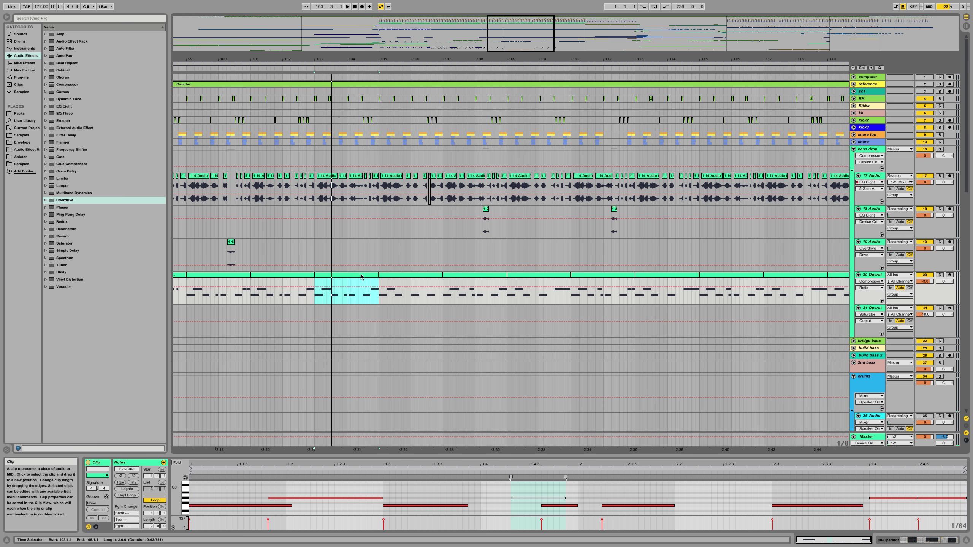
key(Left)
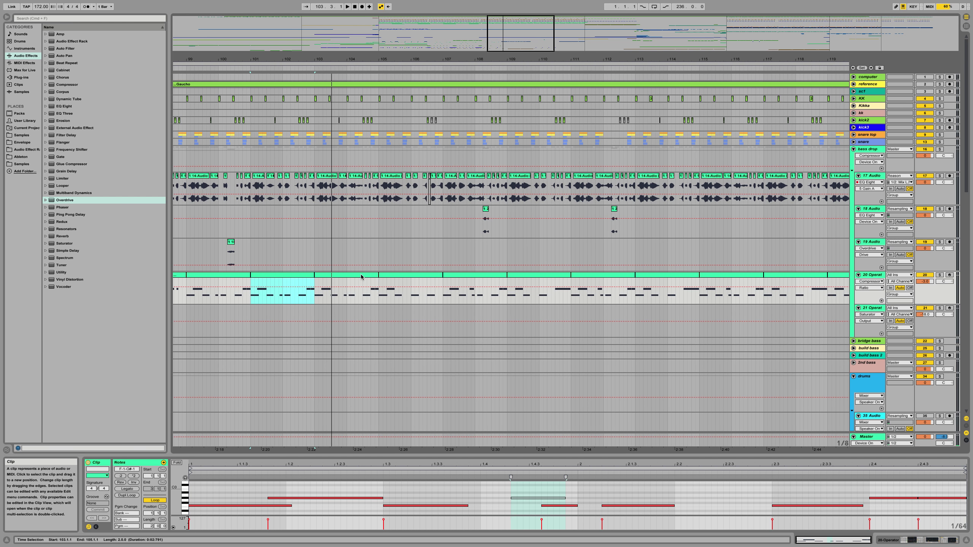
key(Right)
key(super+z)
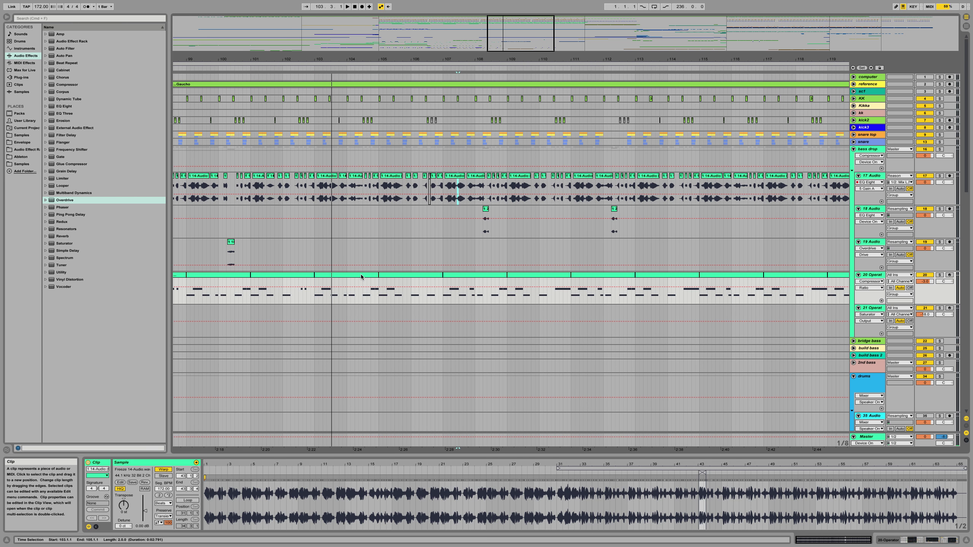
key(super+shift+z)
Step: Audition the bass drop through the cut at 107.2.4, mainly starting from 105.1.1
key(space)
key(space)
key(space)
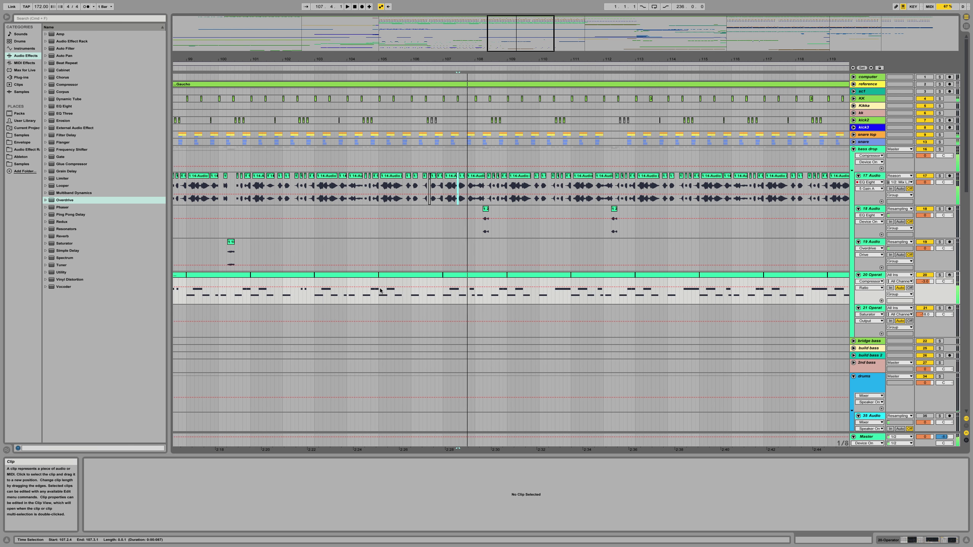
click(381, 290)
key(space)
key(space)
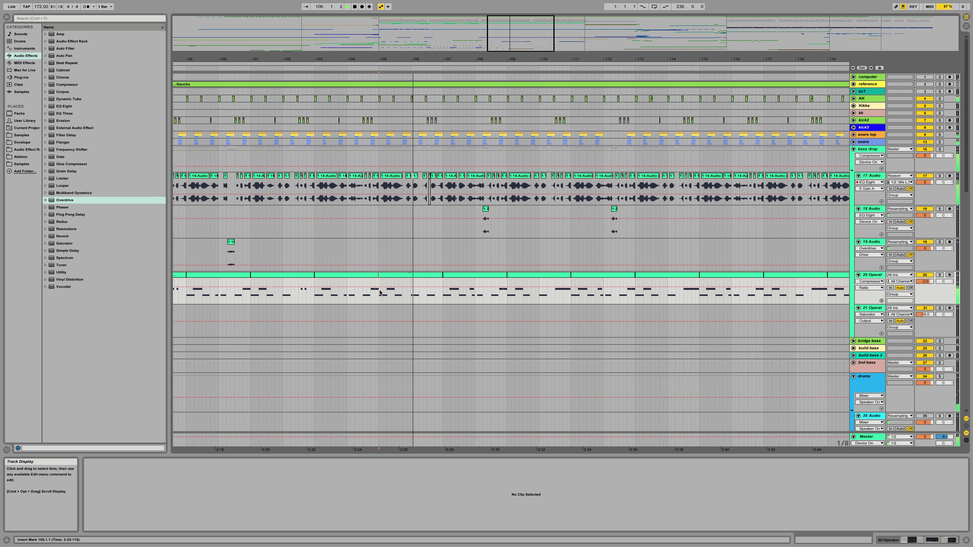
key(space)
key(space)
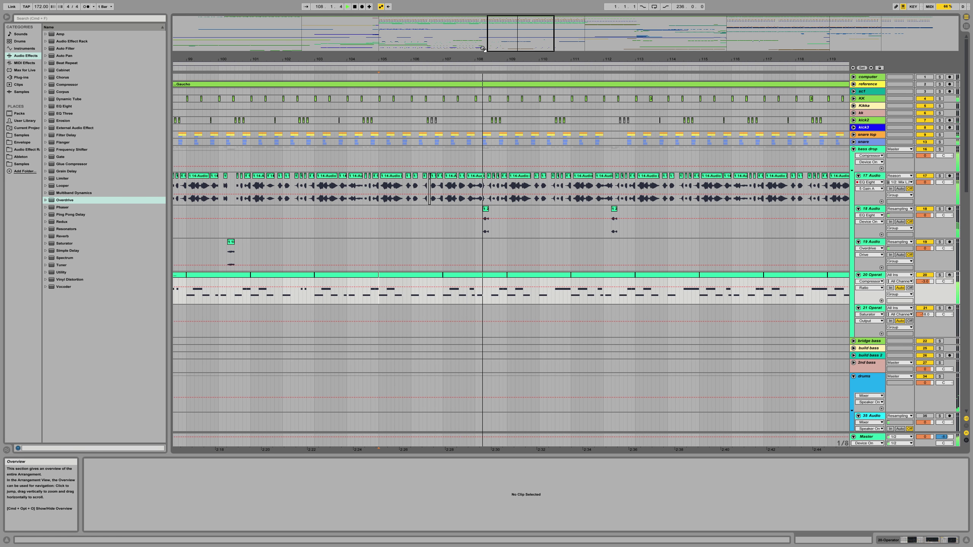
key(space)
drag(494, 60, 494, 75)
key(space)
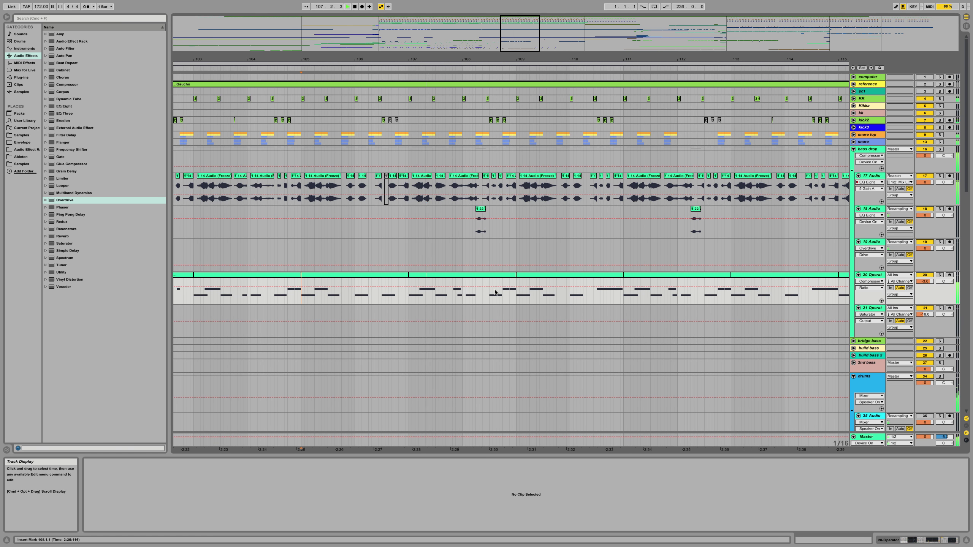
key(space)
key(space)
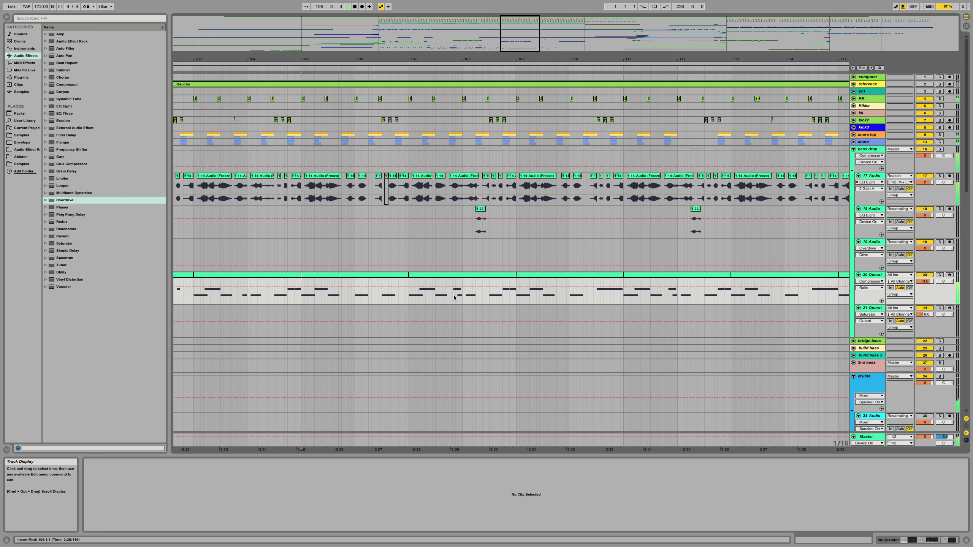
key(space)
Step: Select the 17 Audio clip at 107.3.1 and show the track's automation for the EQ Eight 8 Frequency parameter
click(443, 175)
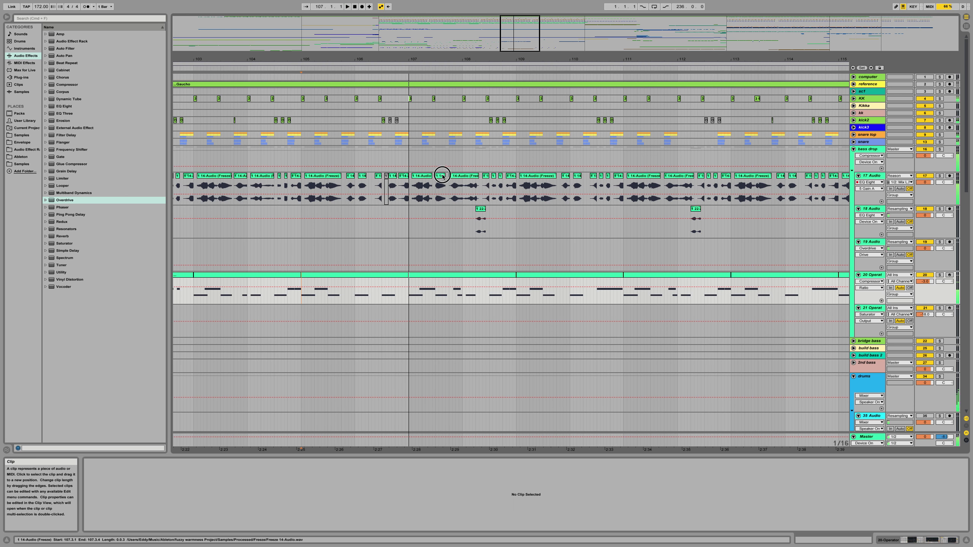
key(shift+Tab)
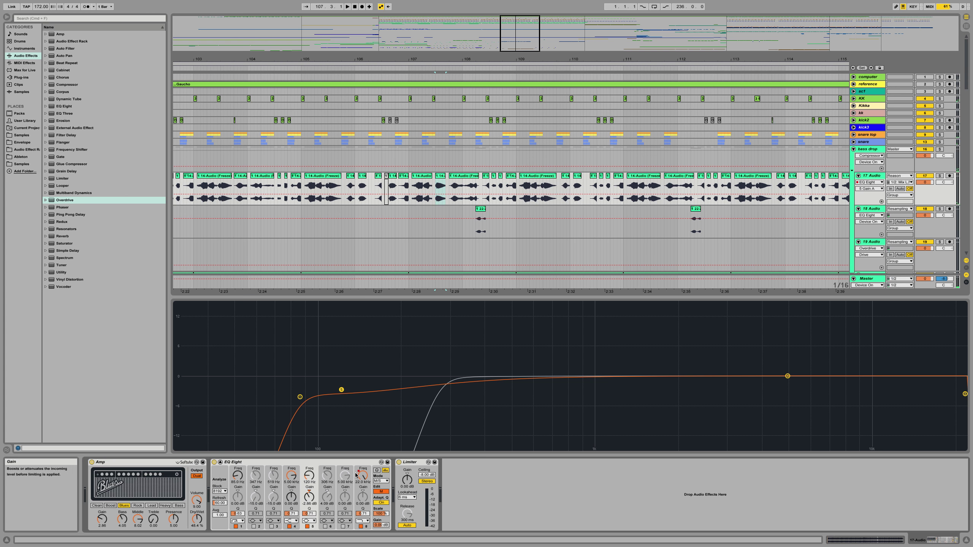
click(362, 475)
drag(407, 59, 407, 48)
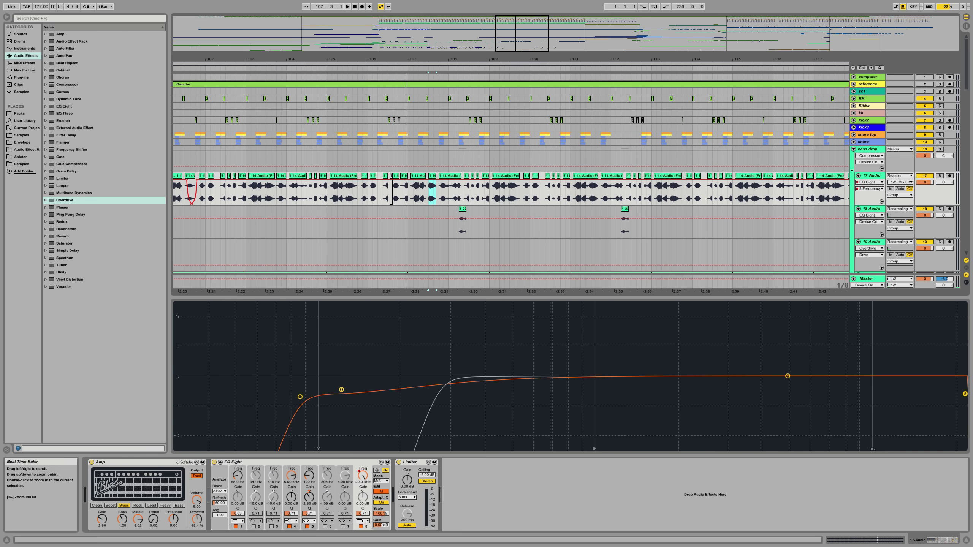
scroll(427, 171, down, 1)
scroll(428, 172, down, 1)
scroll(427, 171, left, 2)
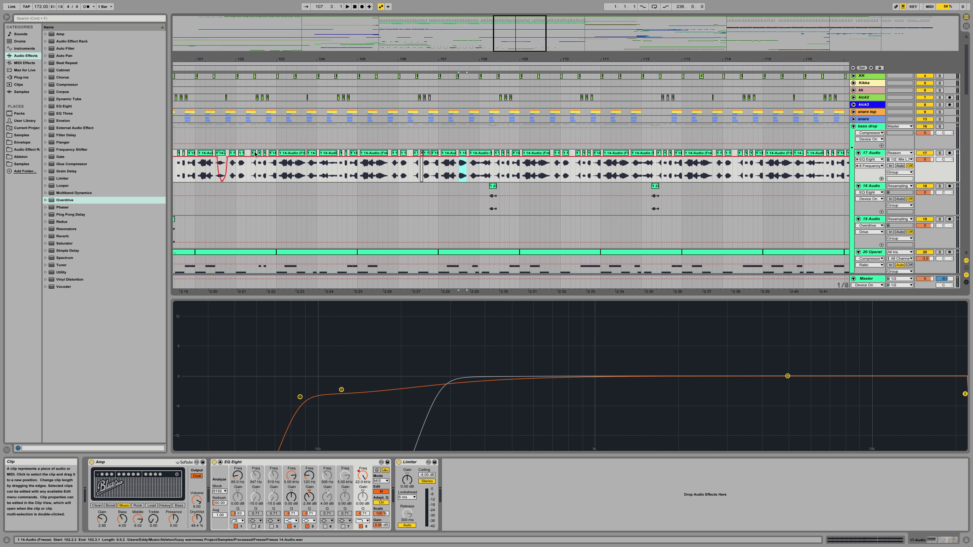
key(ctrl+Left)
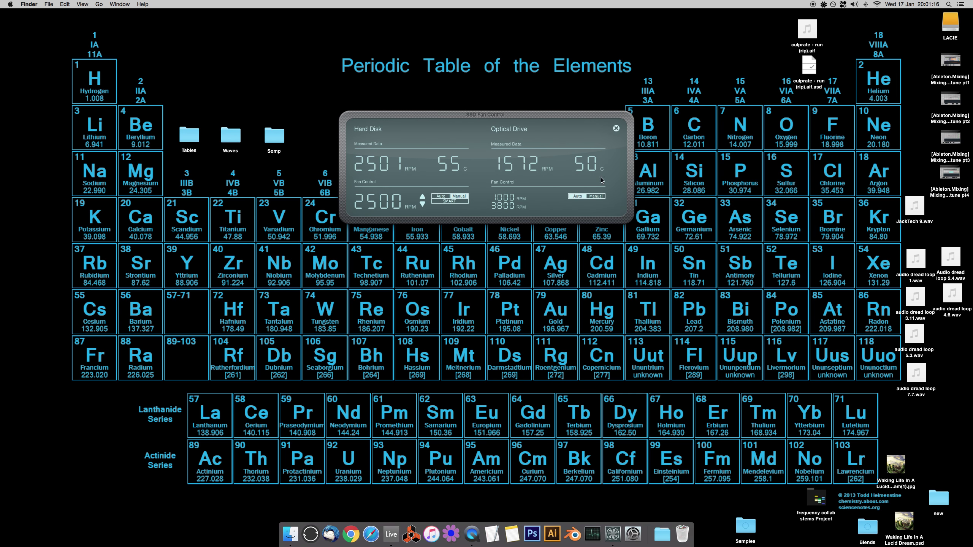
key(ctrl+Right)
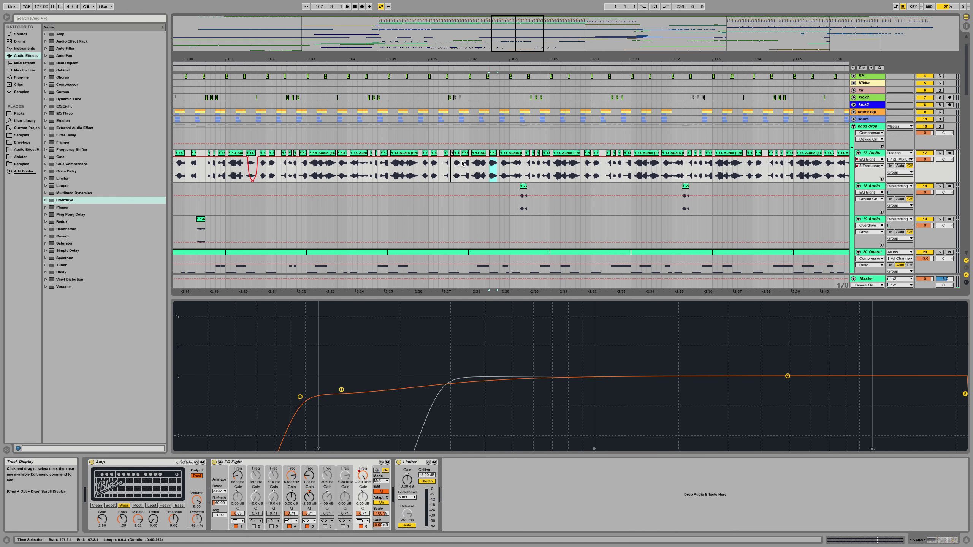
Step: Audition the bass drop from 103.1.1 with the 17 Audio EQ Eight spectrum in view
click(250, 153)
key(space)
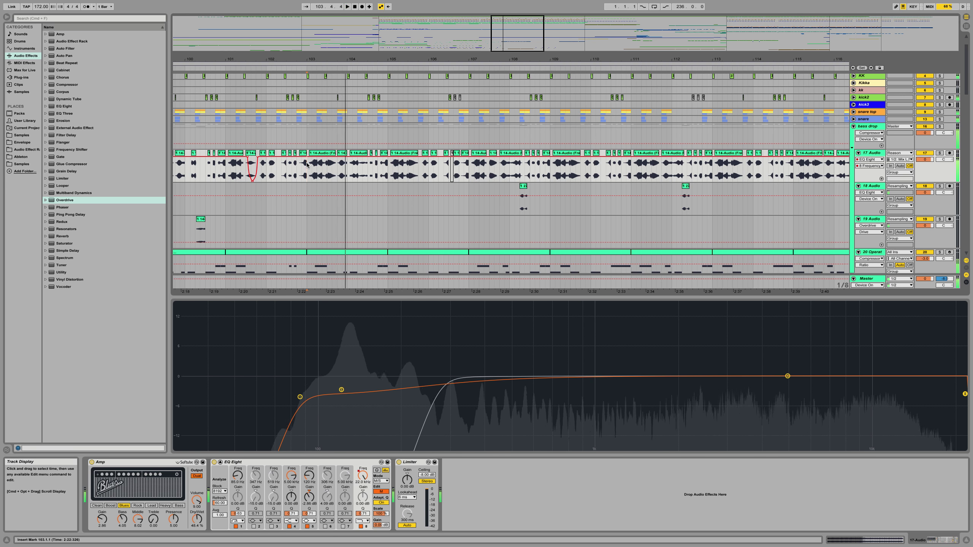
Step: Audition the bass drop around 103.1.1 and review the earlier 17 Audio filter dips
scroll(306, 163, down, 1)
scroll(306, 163, left, 5)
key(space)
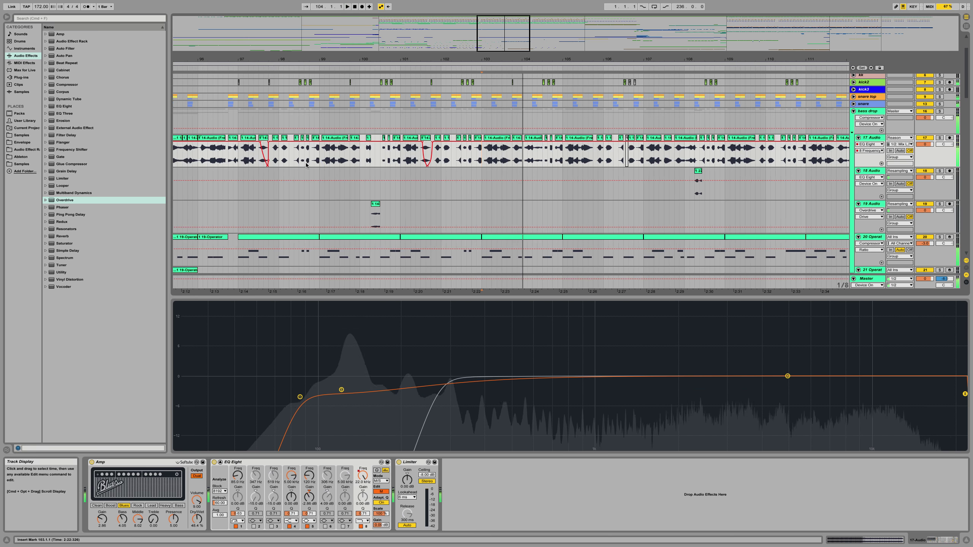
scroll(305, 163, right, 3)
key(space)
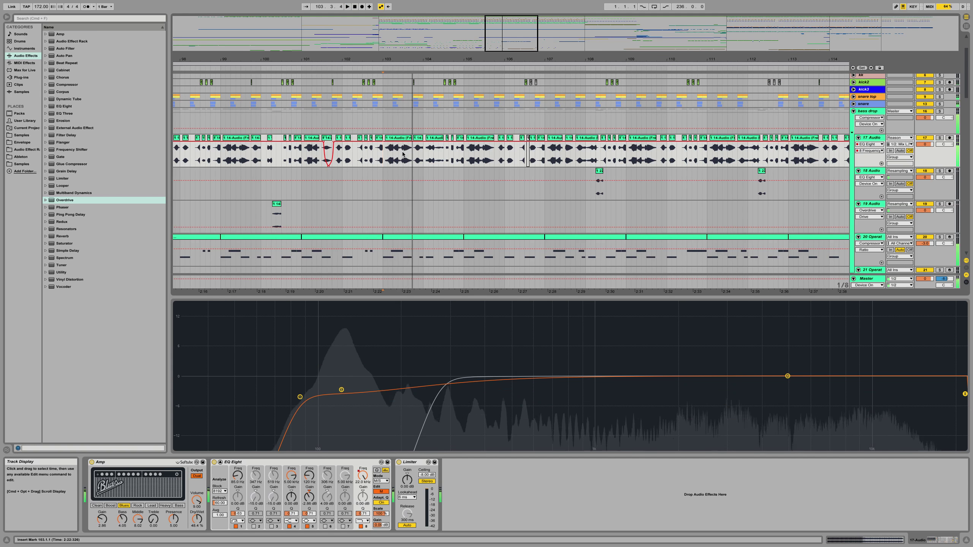
key(space)
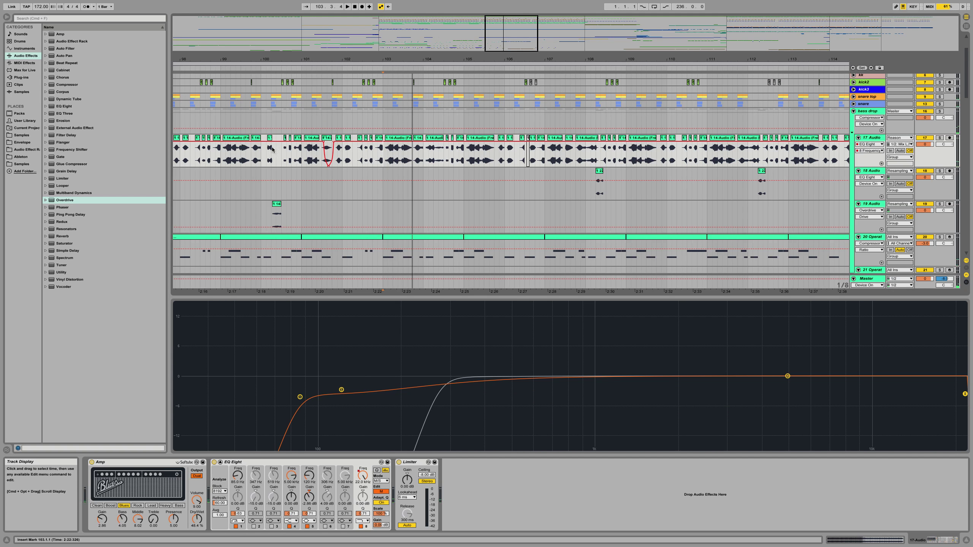
Step: Replace the 17 Audio clip at 103.1.1 with a copy of 101.1.1 to 101.4.1, including its EQ frequency dip
click(399, 139)
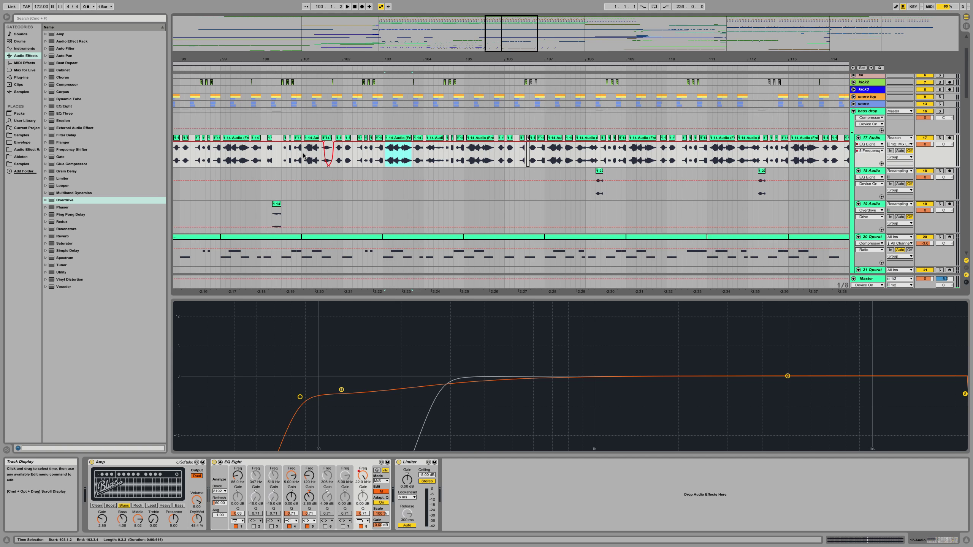
key(Delete)
drag(302, 153, 336, 153)
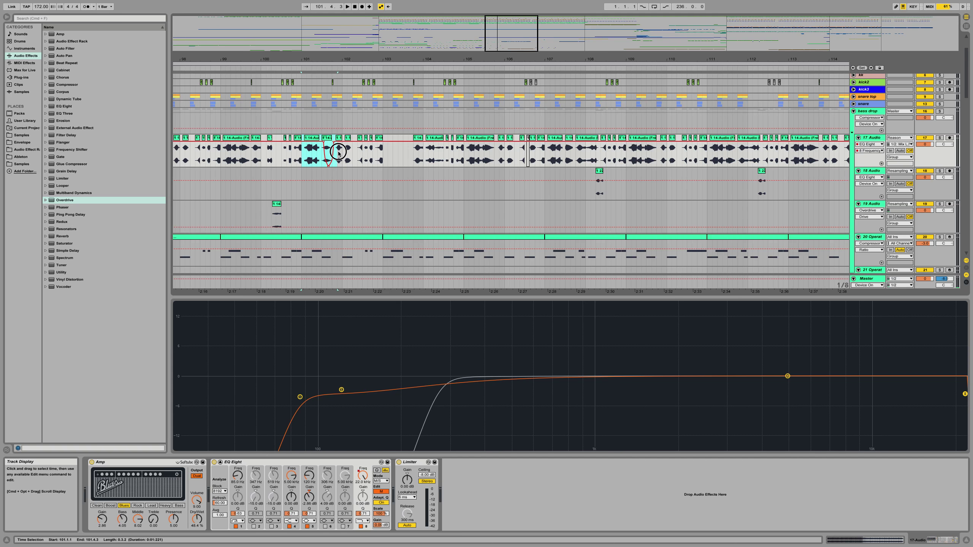
drag(334, 152, 333, 152)
key(super+c)
click(384, 152)
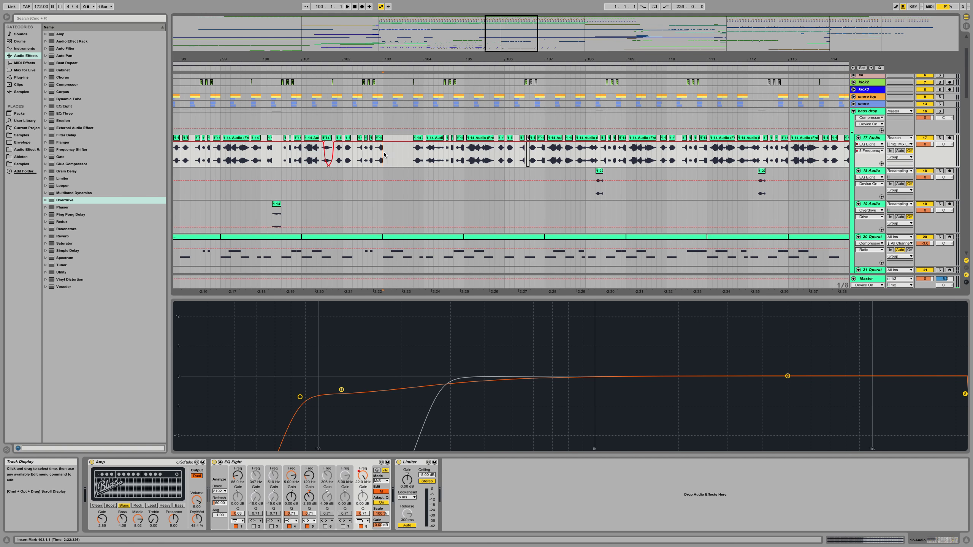
key(super+v)
Step: Audition the pasted 17 Audio section from 103.1.1 into the following bars
key(space)
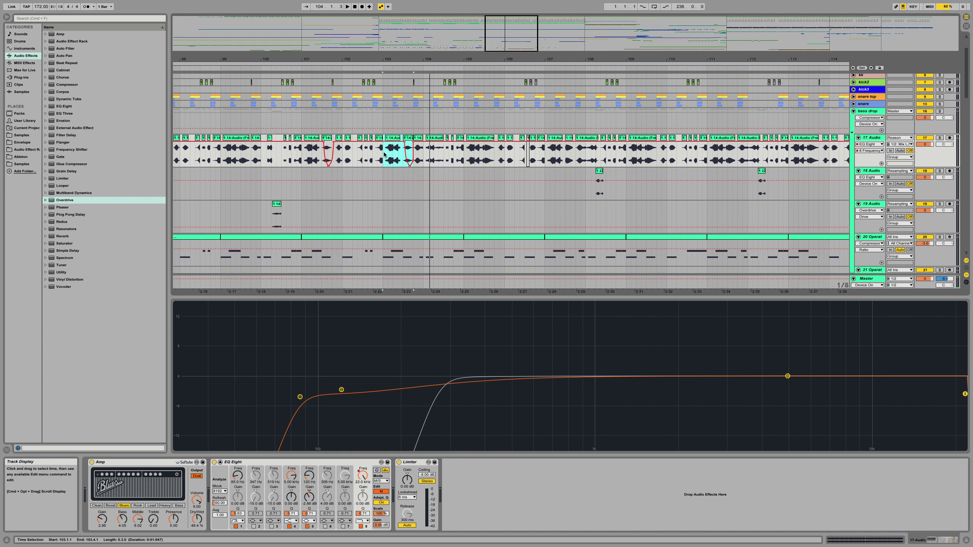
key(space)
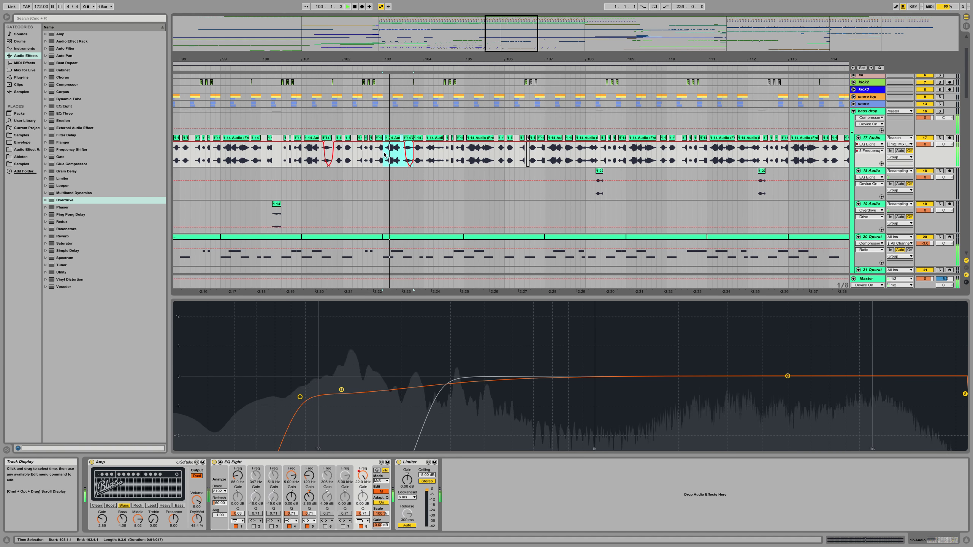
key(space)
key(space)
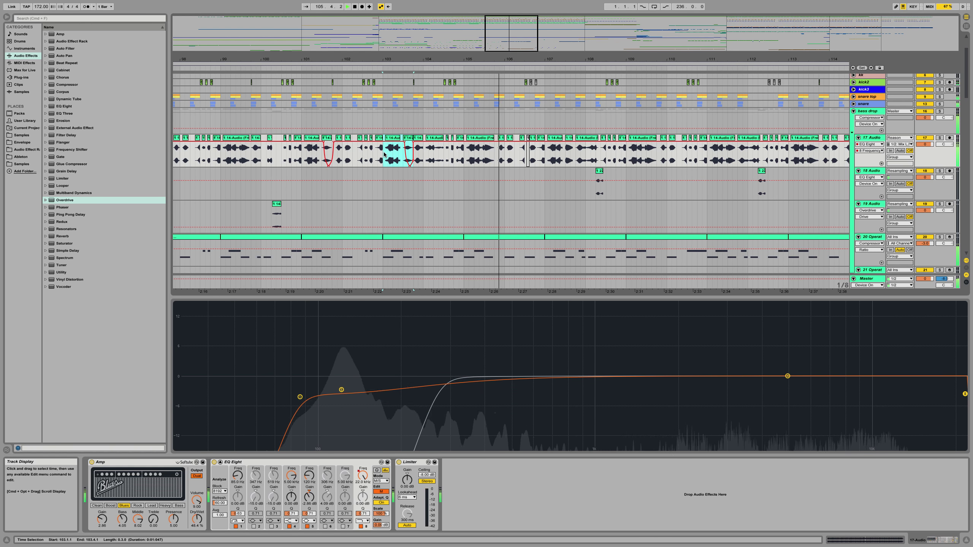
key(space)
key(space)
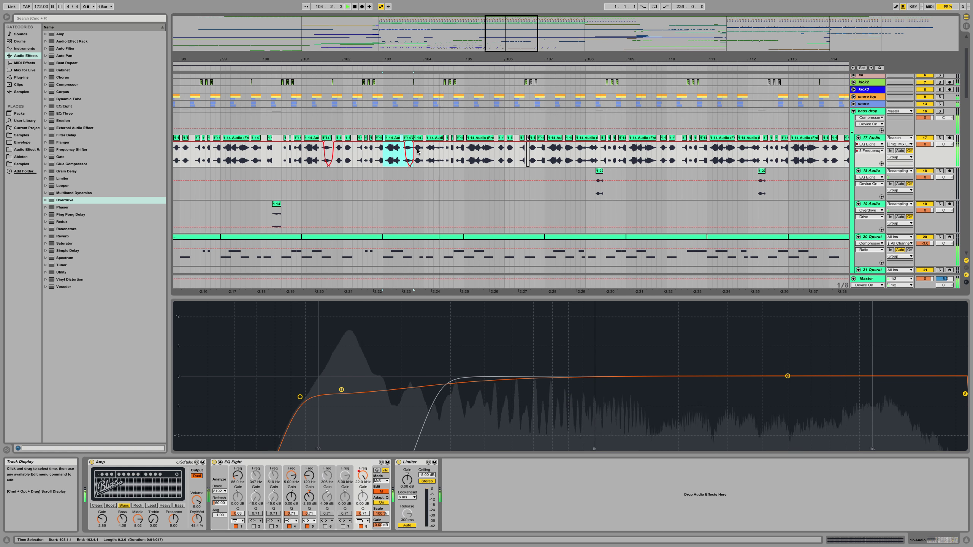
Step: Move the 17 Audio slice from 104.2.1 to 104.3.1 onto the 19 Audio track and set playback to 100.1.1
click(439, 154)
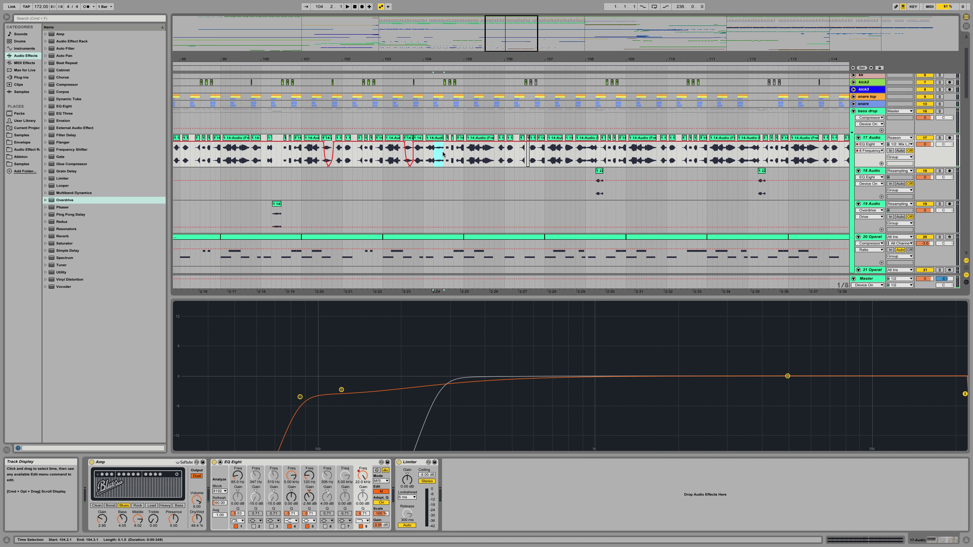
drag(440, 150, 438, 206)
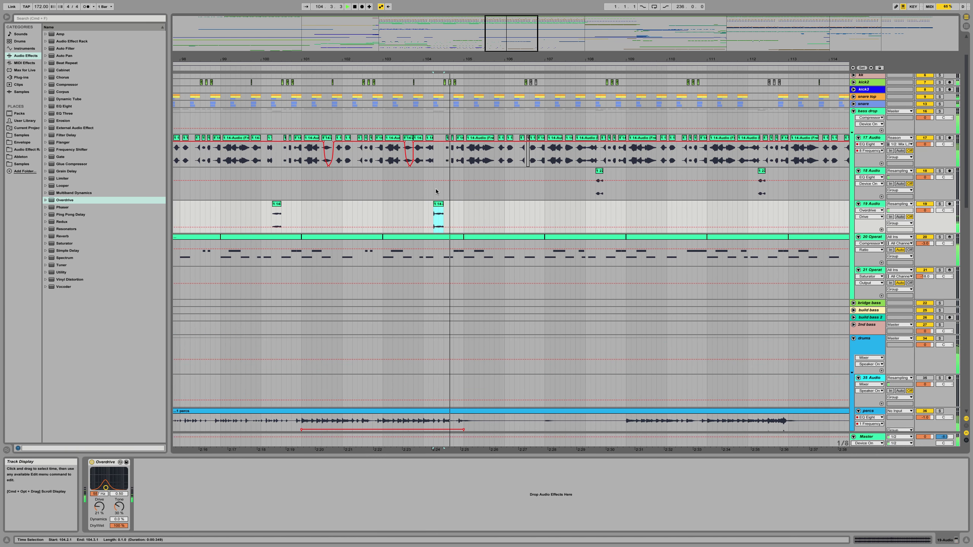
click(261, 210)
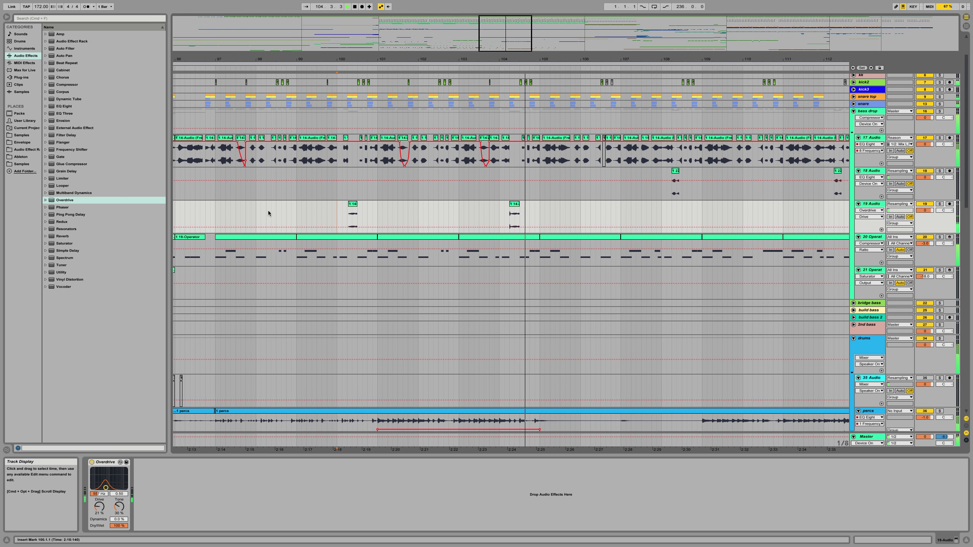
Step: Check the 17 Audio clips leading into 104.2.1 and audition the drop, including from 97.1.1
click(506, 140)
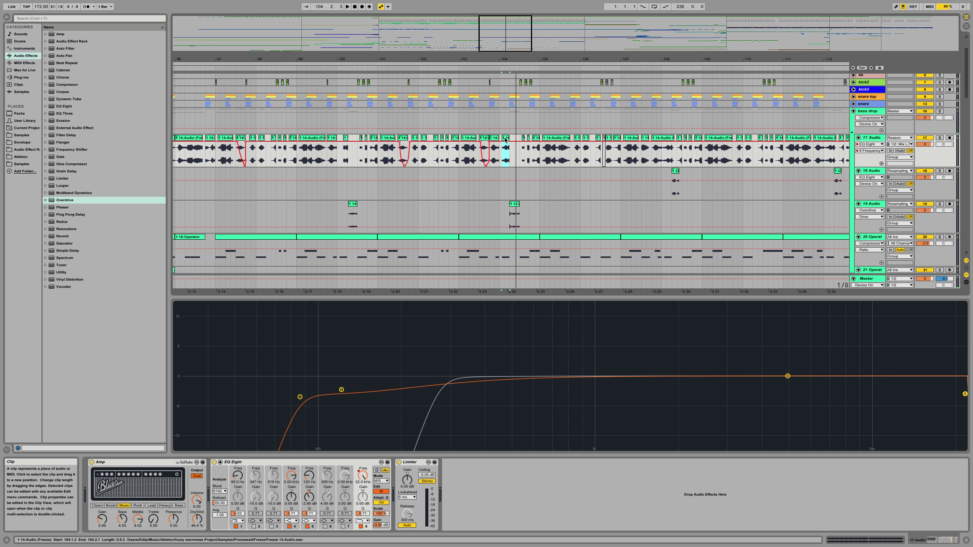
click(503, 137)
key(space)
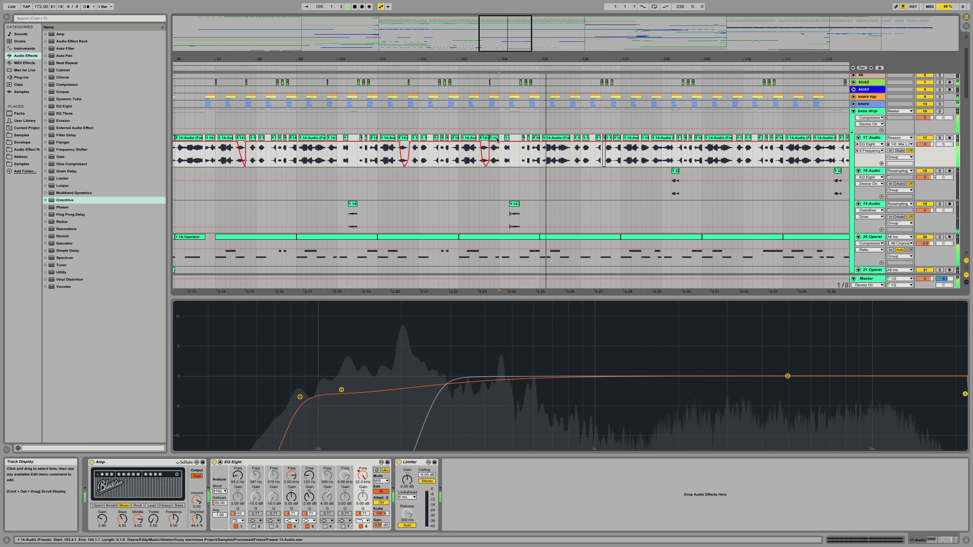
click(215, 196)
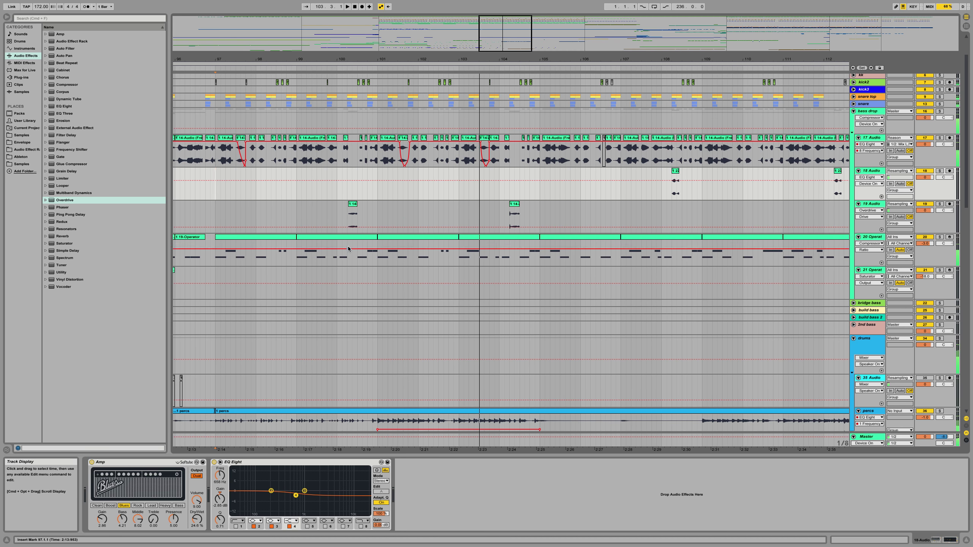
Step: Delete the last two short notes in the 20 Operator clip spanning 101.1.1 to 103.1.1
click(378, 261)
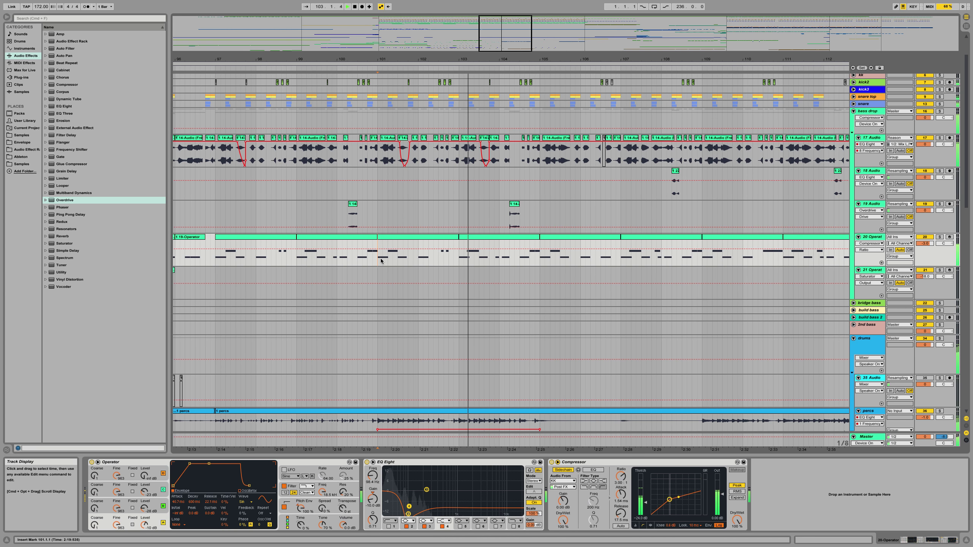
click(420, 268)
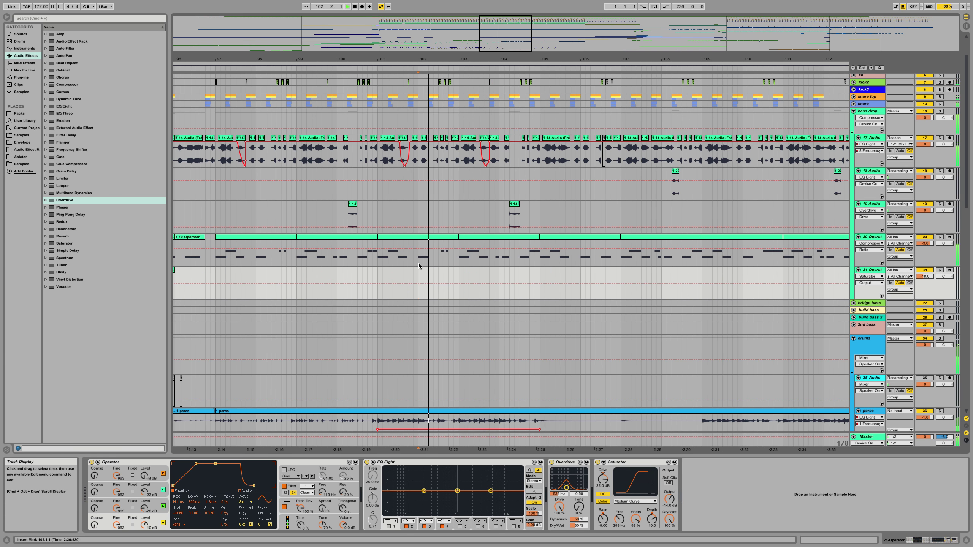
click(442, 238)
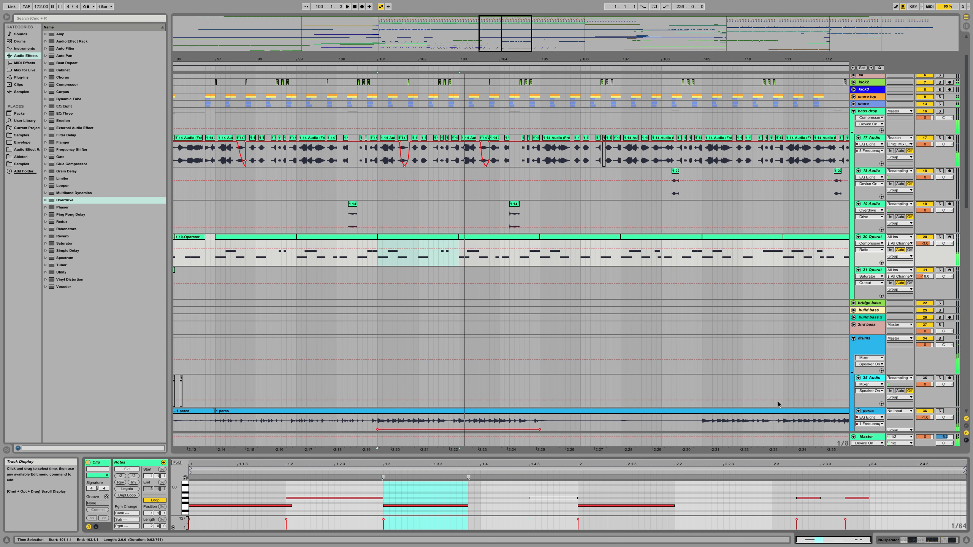
drag(790, 491, 854, 508)
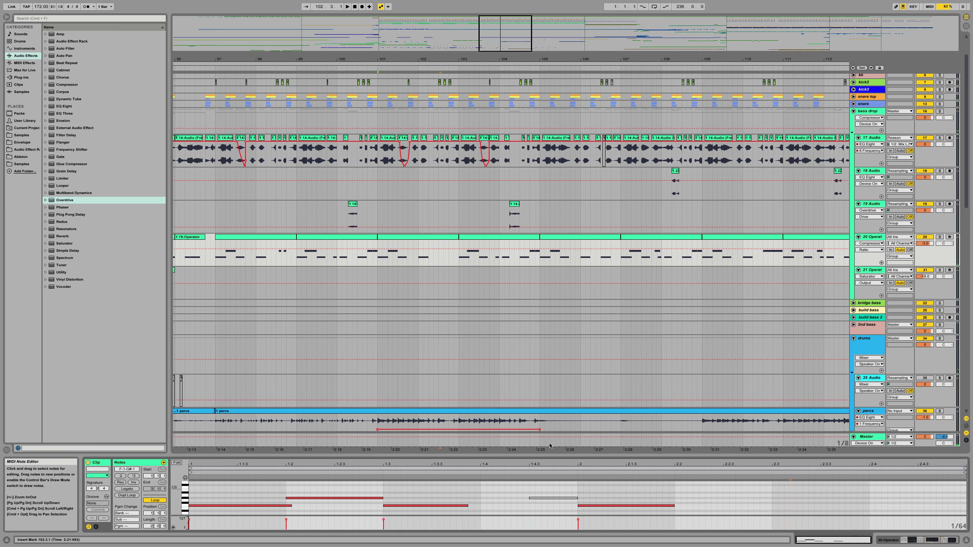
Step: Audition the drop from 101.1.1 with the shortened 20 Operator note pattern
key(space)
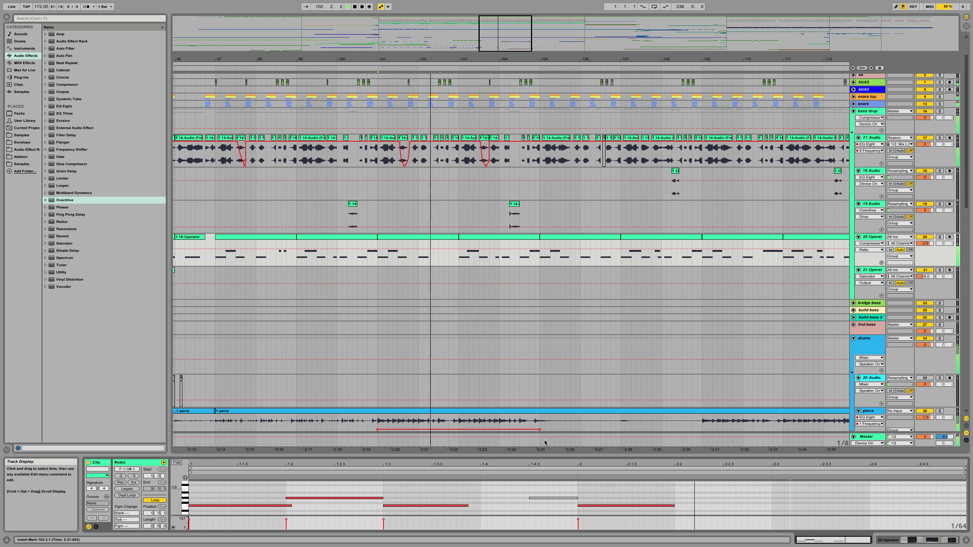
key(space)
key(space)
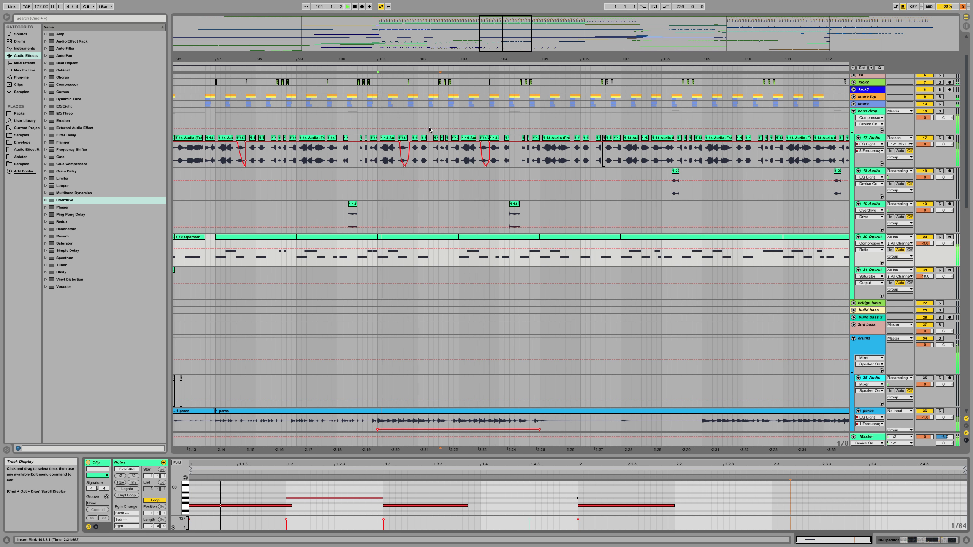
scroll(450, 194, up, 3)
scroll(449, 194, down, 4)
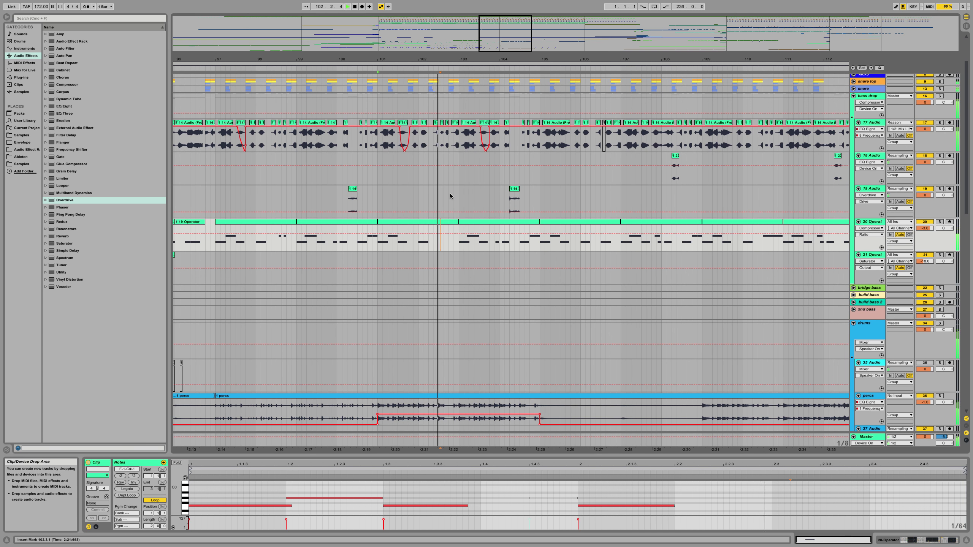
scroll(644, 163, up, 2)
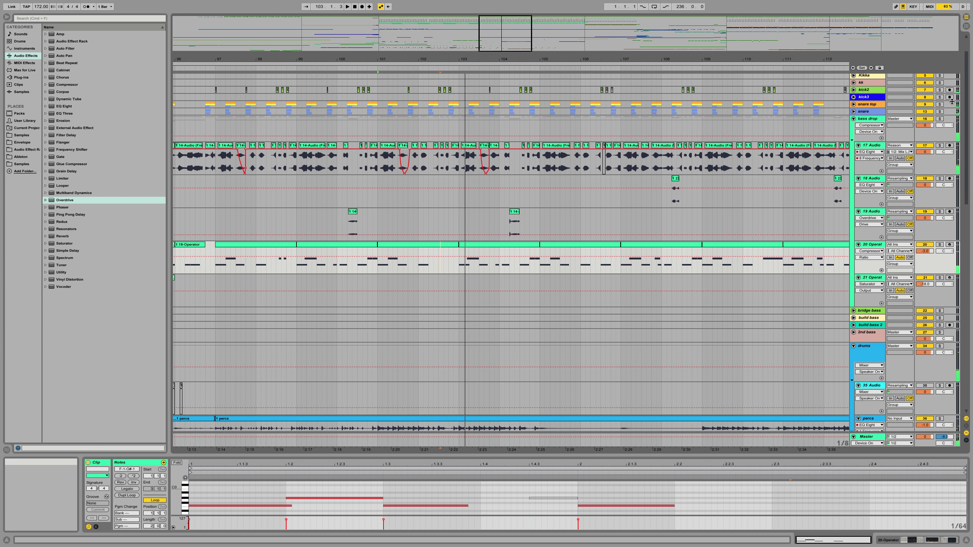
Step: Audition 17 Audio soloed, solo the bass drop group, and compare against the full mix from 101.1.1
click(940, 145)
key(space)
key(space)
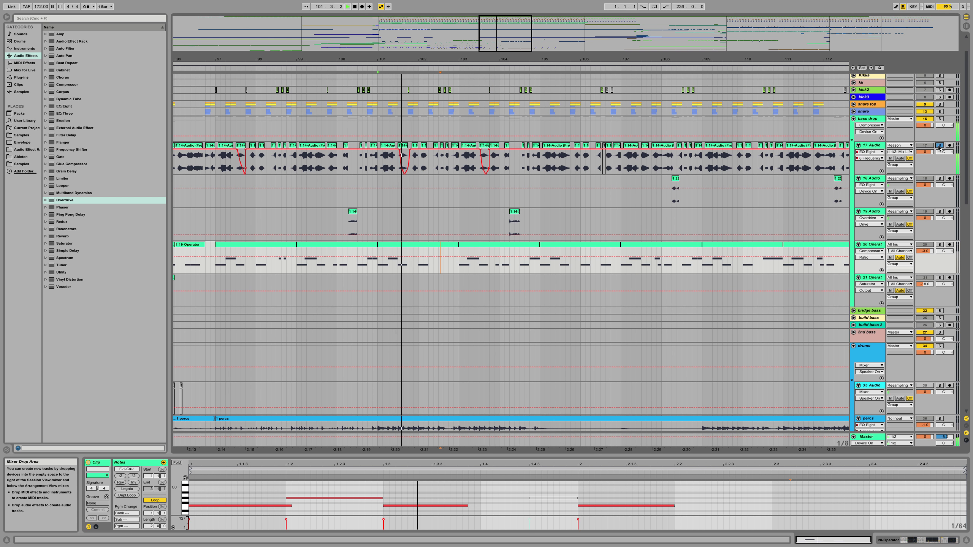
click(939, 119)
click(939, 119)
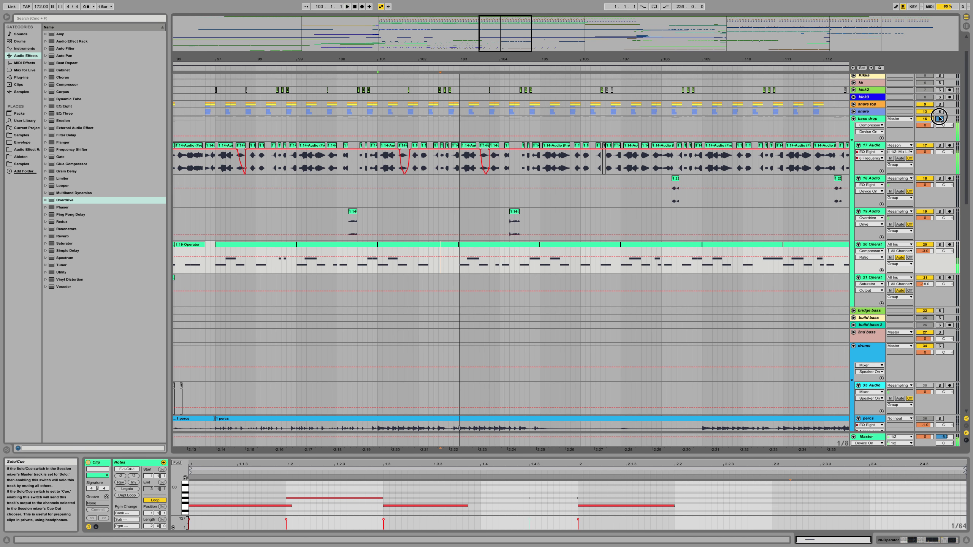
key(space)
key(space)
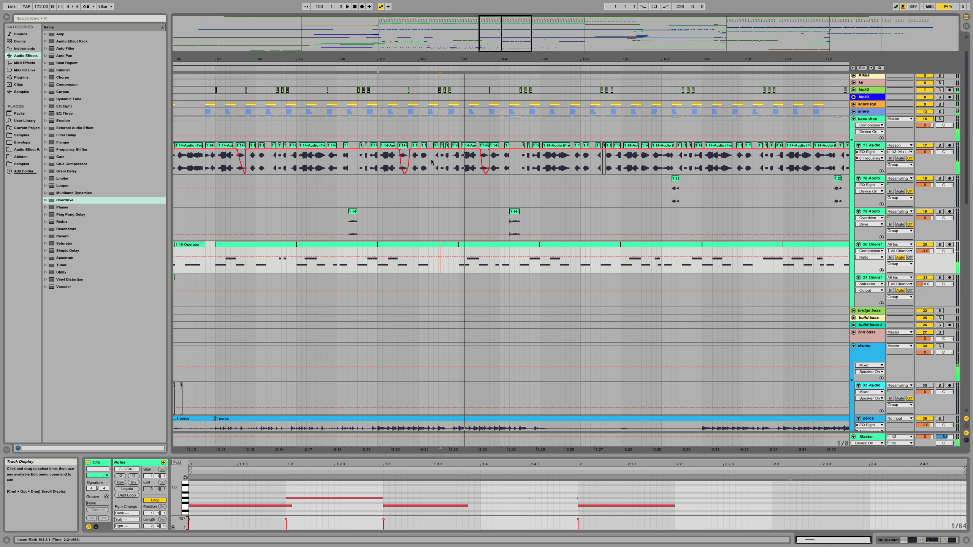
Step: Cut two short 17 Audio slices in the third beat of bar 102 and play from 101.1.1
drag(432, 162, 458, 157)
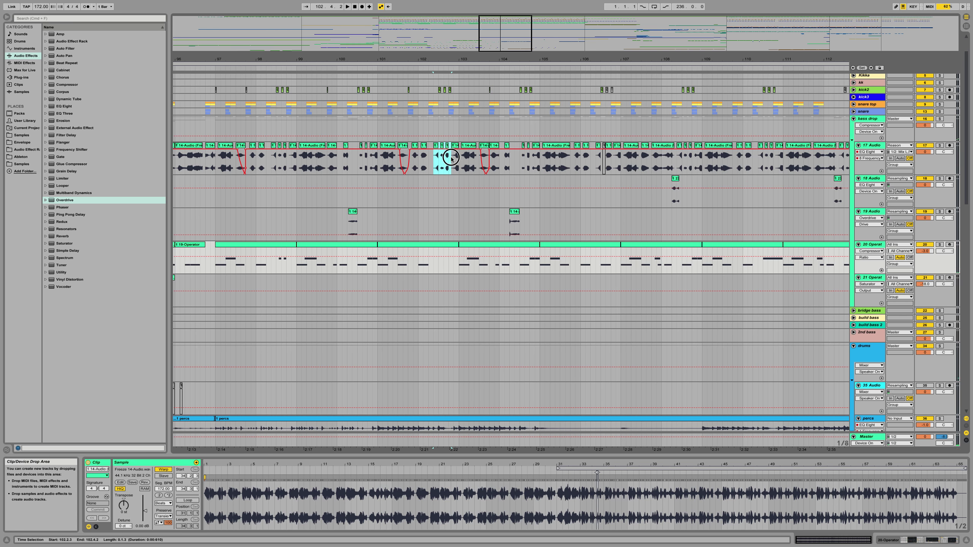
click(450, 158)
click(441, 146)
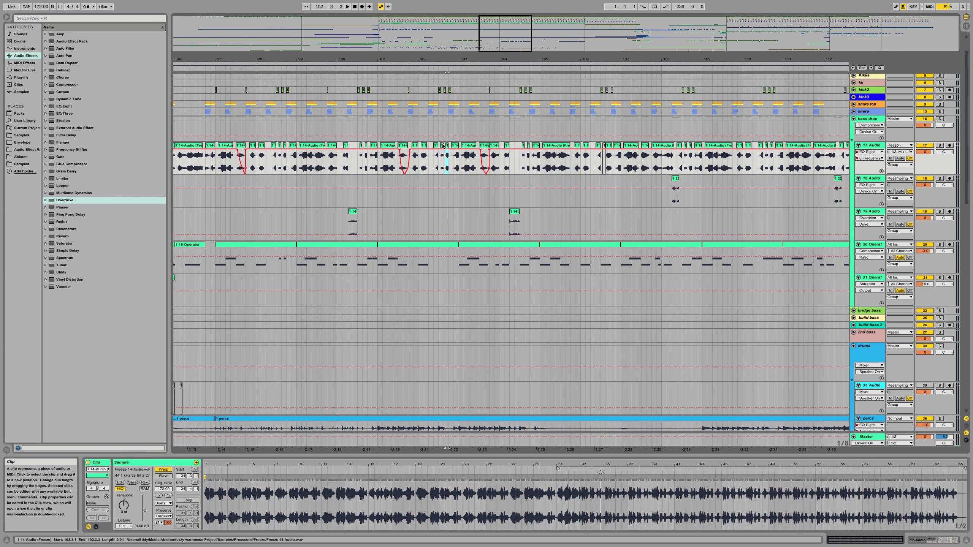
click(378, 158)
key(space)
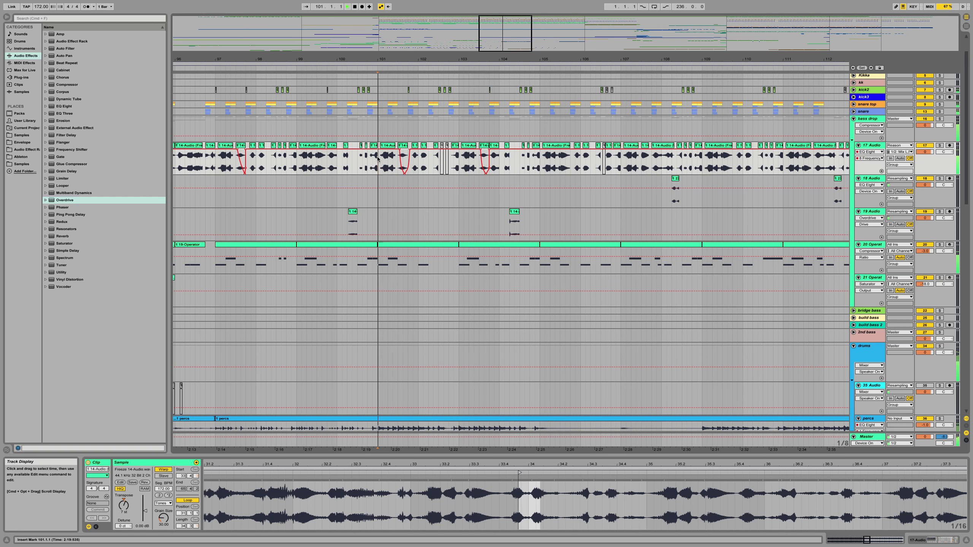
Step: Duplicate the last F-1 note in the 20 Operator clip at 101.1.1 to clip position 2.3.1
click(429, 244)
key(space)
drag(636, 506, 836, 507)
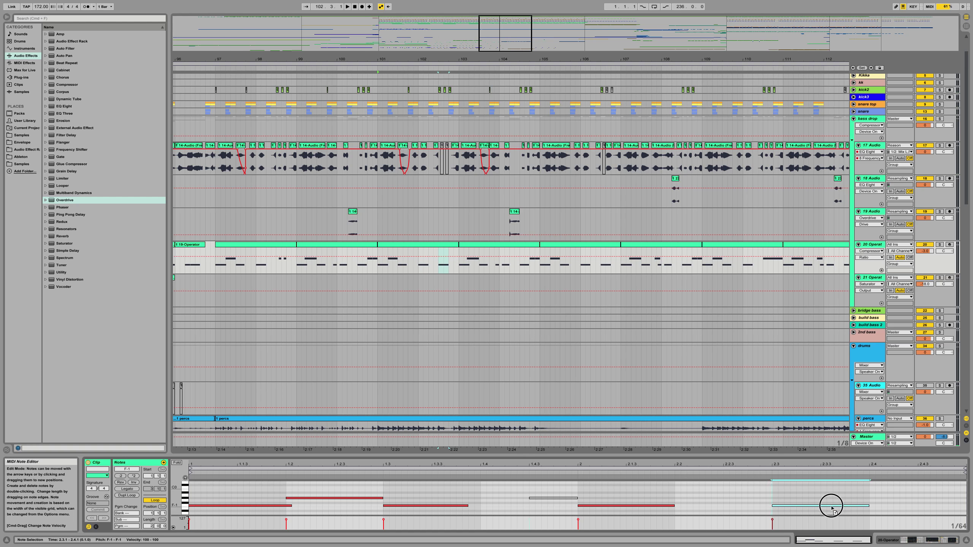
Step: Audition the added sub note from 101.1.1 while checking the kick2 track and the 20 Operator device chain
key(space)
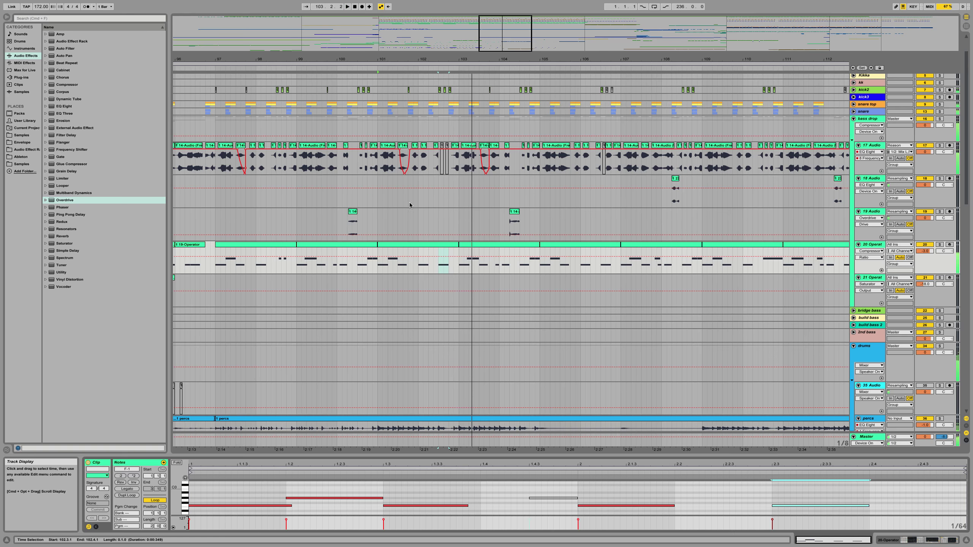
key(space)
scroll(326, 150, up, 3)
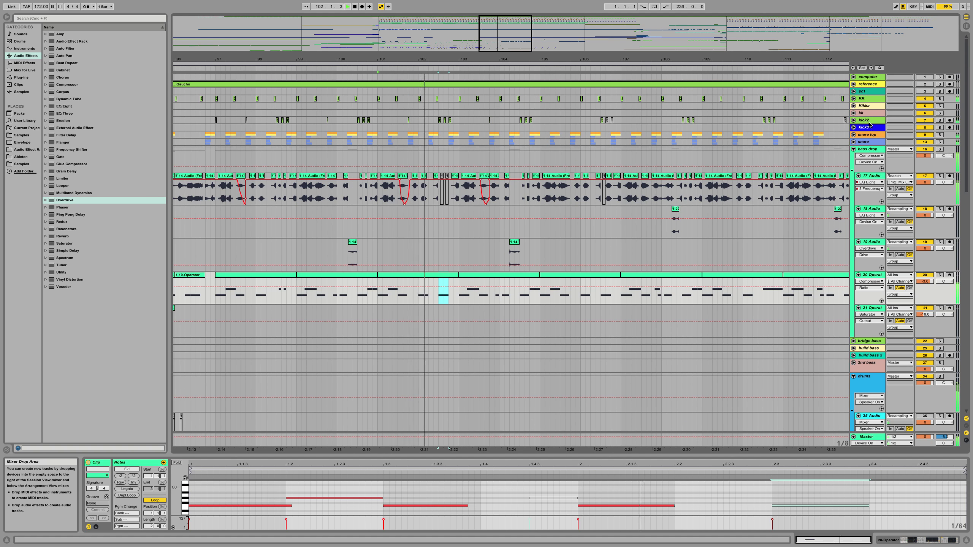
click(866, 121)
key(space)
click(871, 276)
key(space)
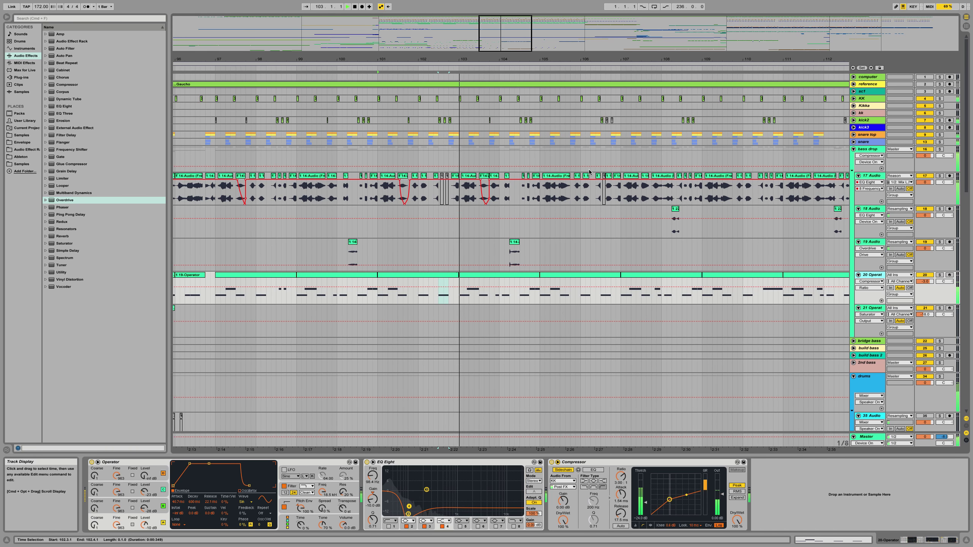
key(space)
key(space)
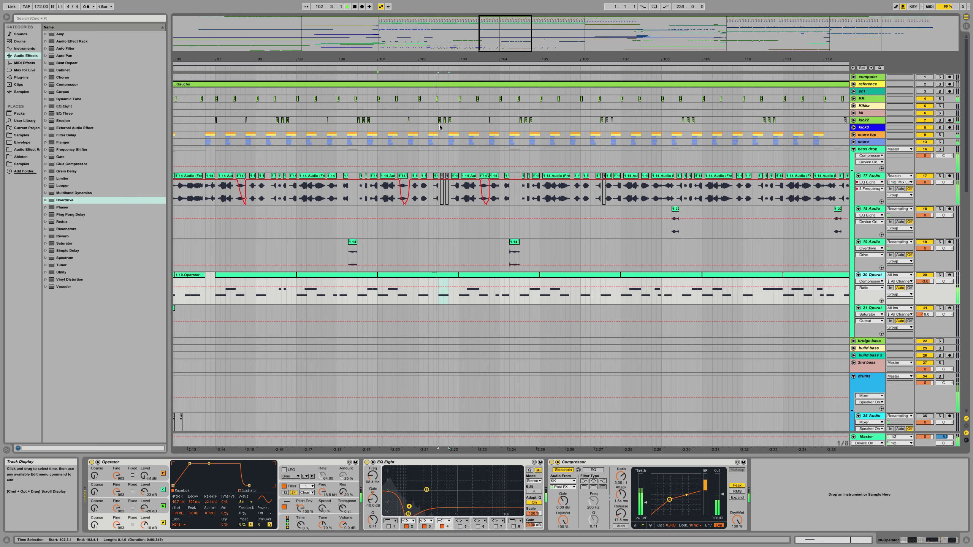
Step: Check the kick2 clips around 102.4.1 against the bass and play the drop from 97.1.1
click(450, 120)
key(space)
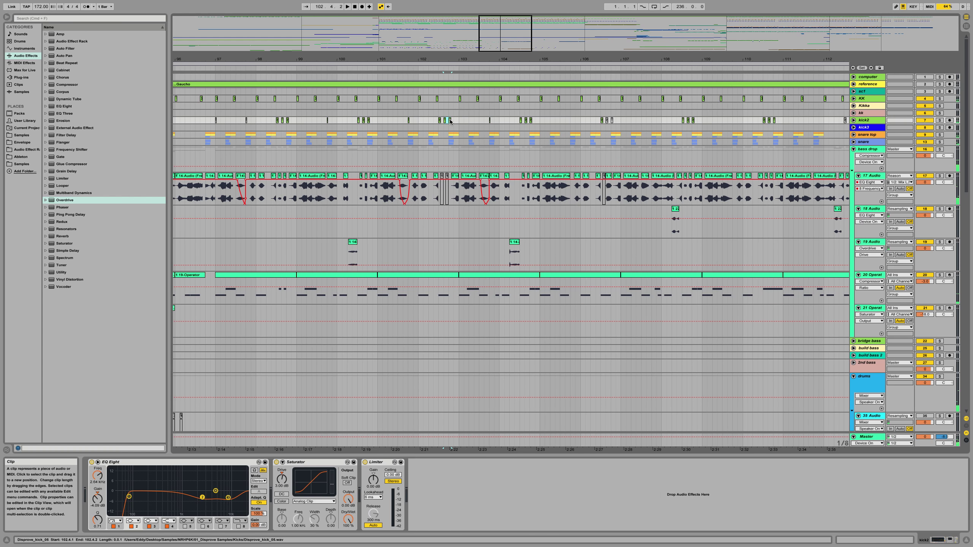
key(space)
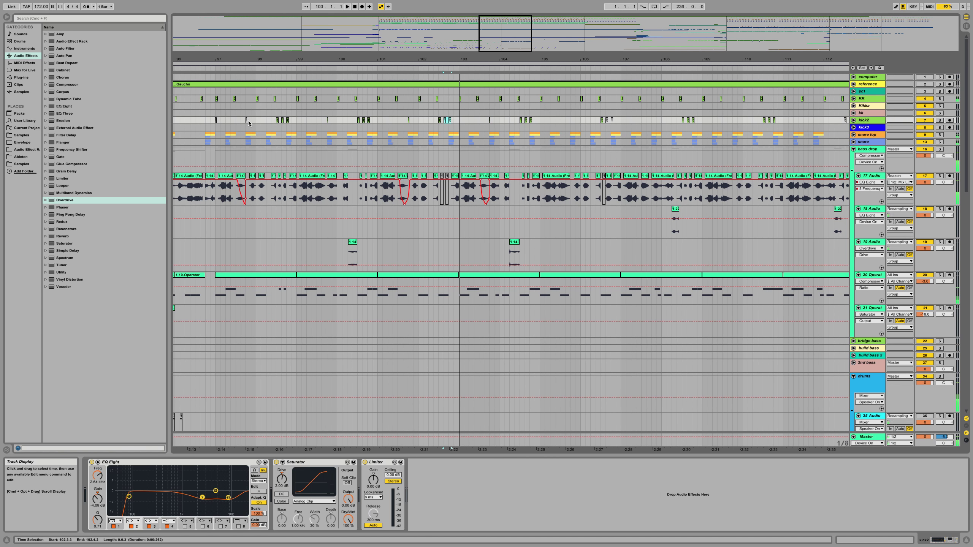
click(214, 123)
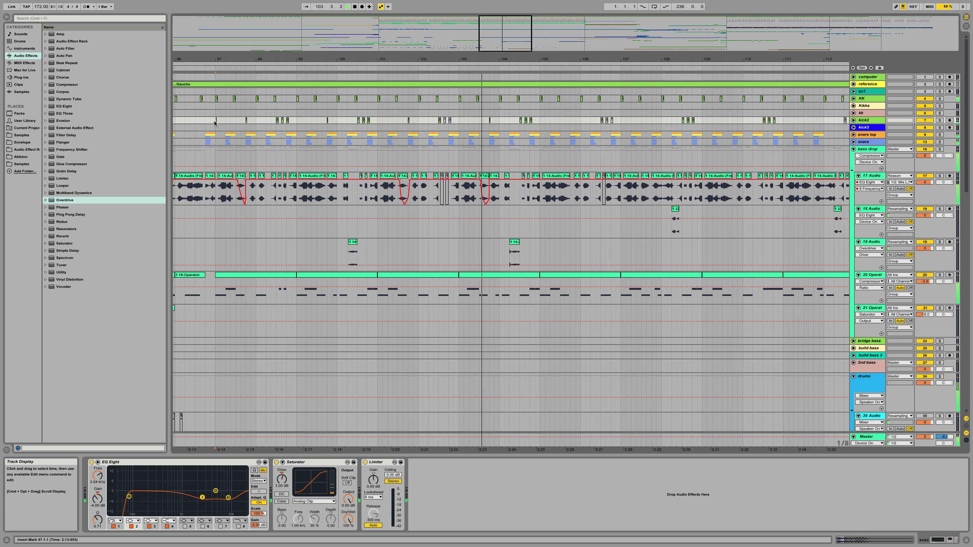
key(space)
key(space)
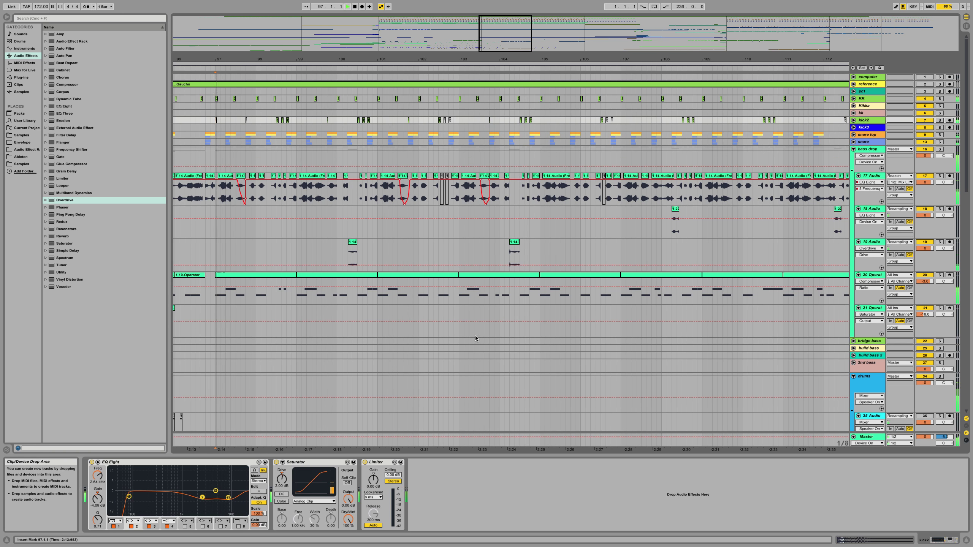
Step: Try lengthening the last F-1 note in the 20 Operator clip at 101.1.1 to clip position 2.4.3 and audition it
double_click(437, 276)
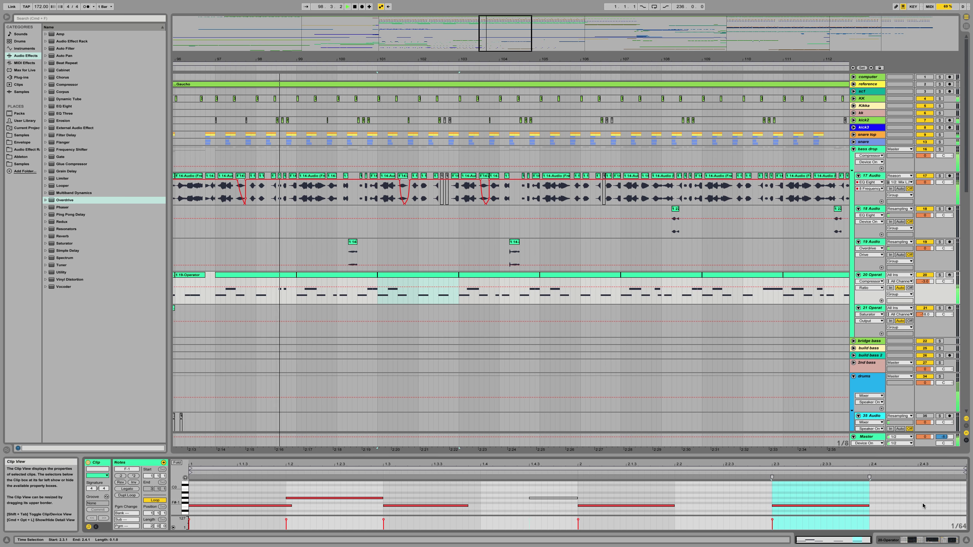
drag(868, 505, 916, 505)
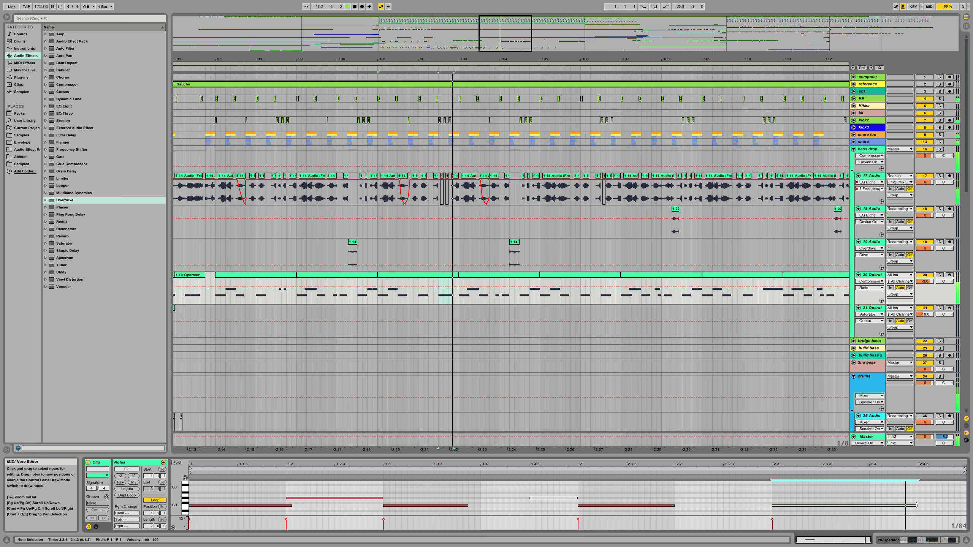
key(space)
key(space)
drag(917, 506, 891, 506)
key(space)
key(space)
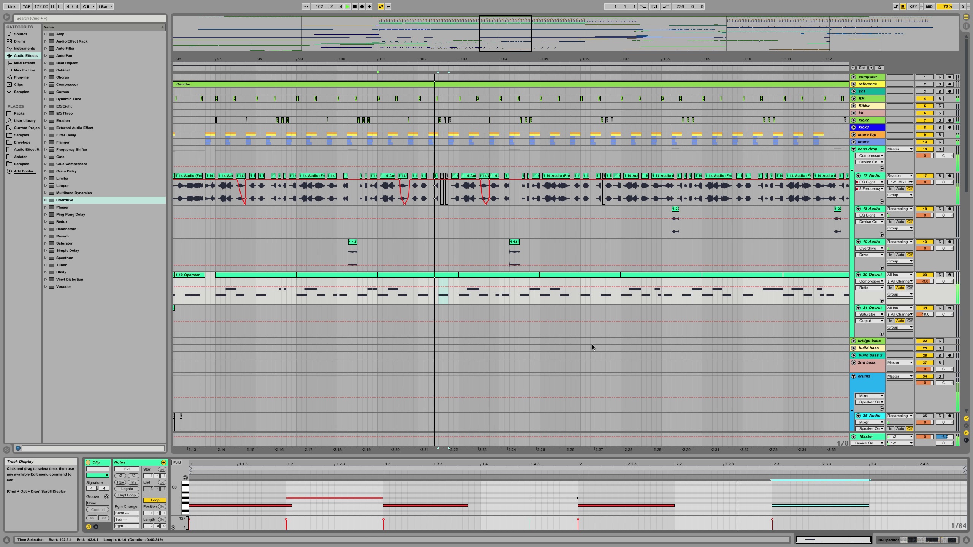
Step: Play the full mix from 97.1.1, 105.1.1 and 101.1.1 to check the sub against the bass slices
key(space)
key(space)
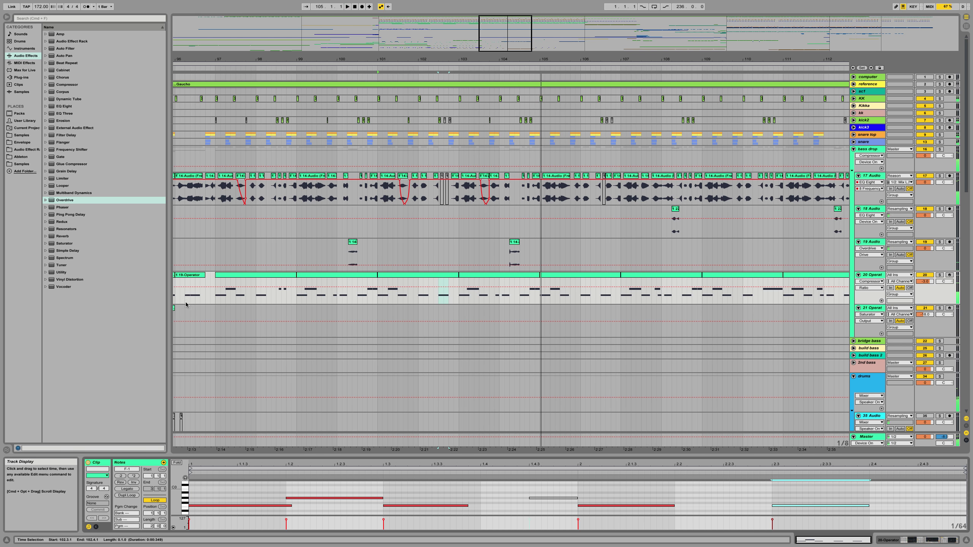
click(213, 280)
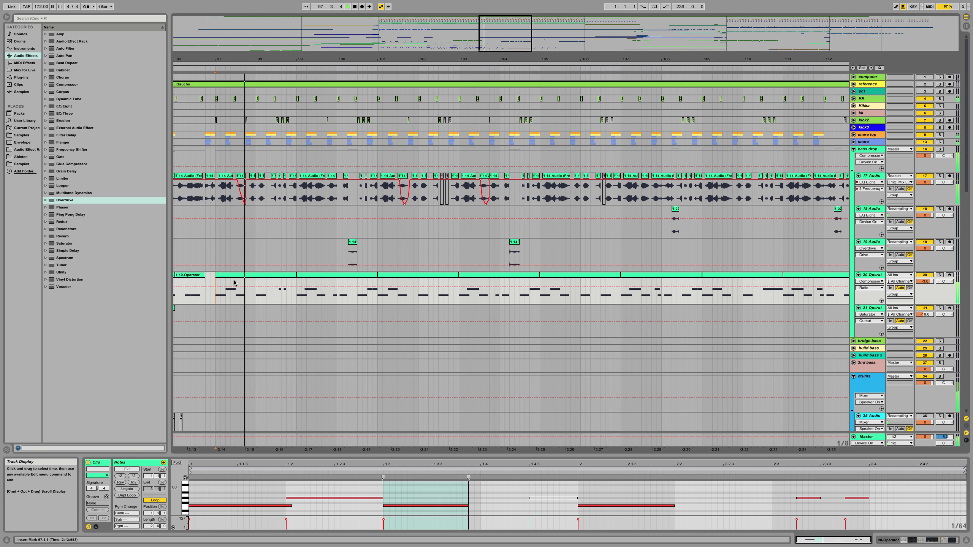
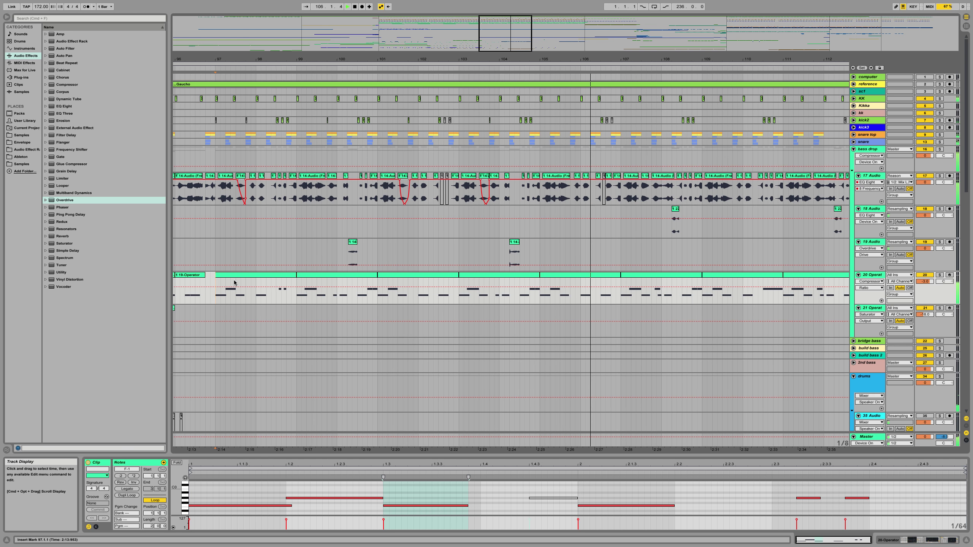
click(540, 293)
key(space)
key(space)
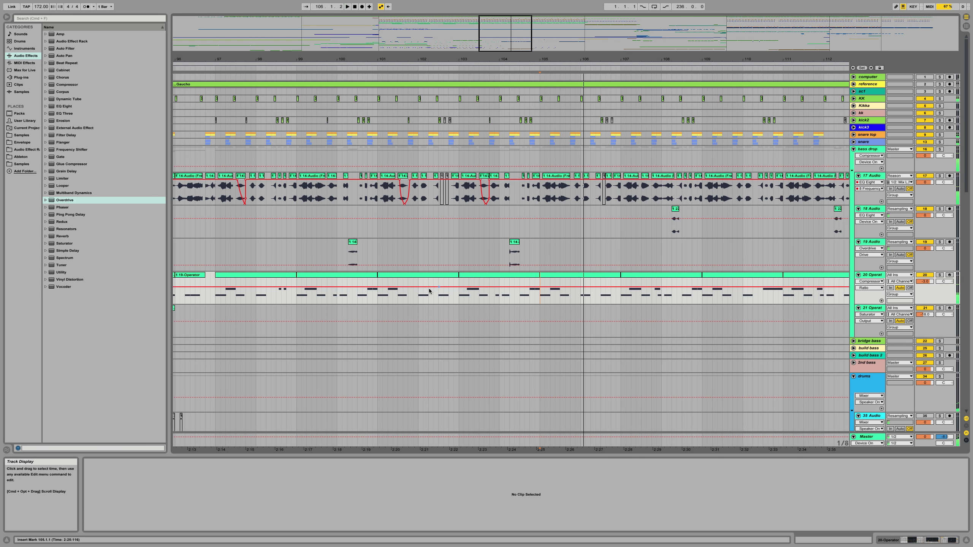
click(377, 297)
key(space)
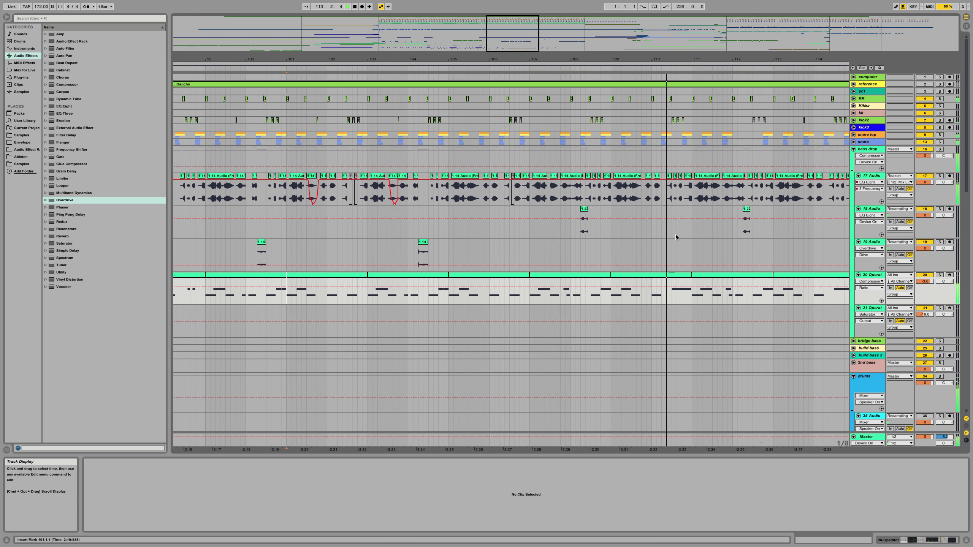
Step: Compare the 20 Operator clip at 107.1.1 with the 17 Audio slice at 107.3.1 and audition from 105.1.1
click(537, 276)
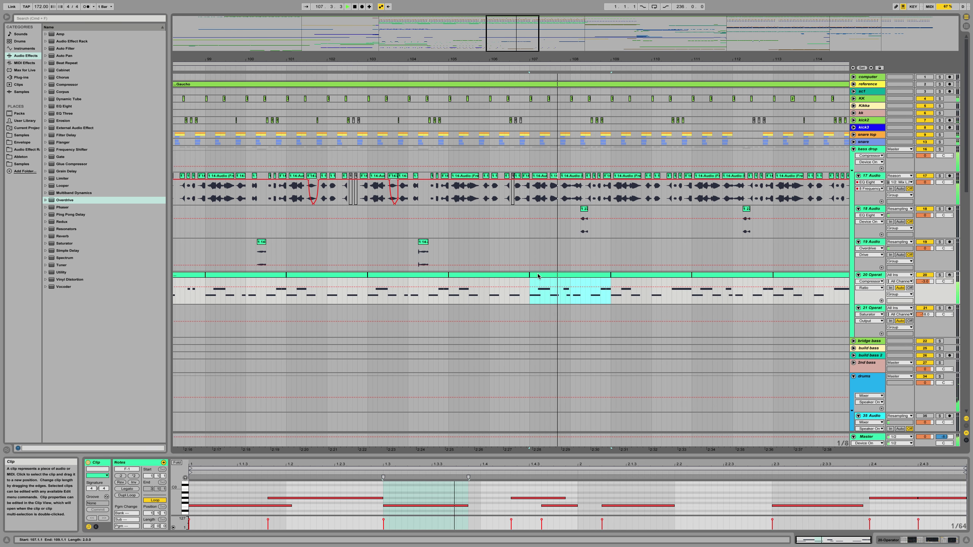
key(space)
key(space)
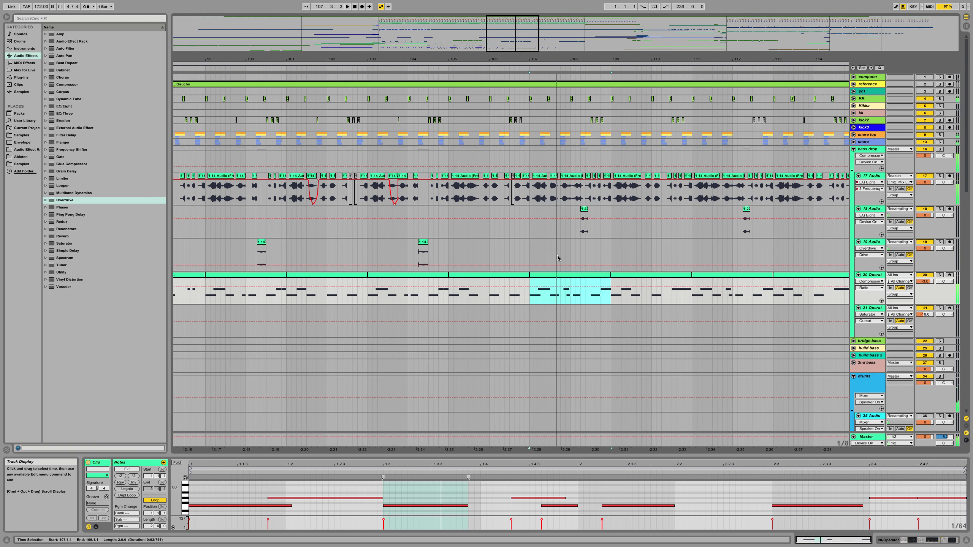
click(554, 180)
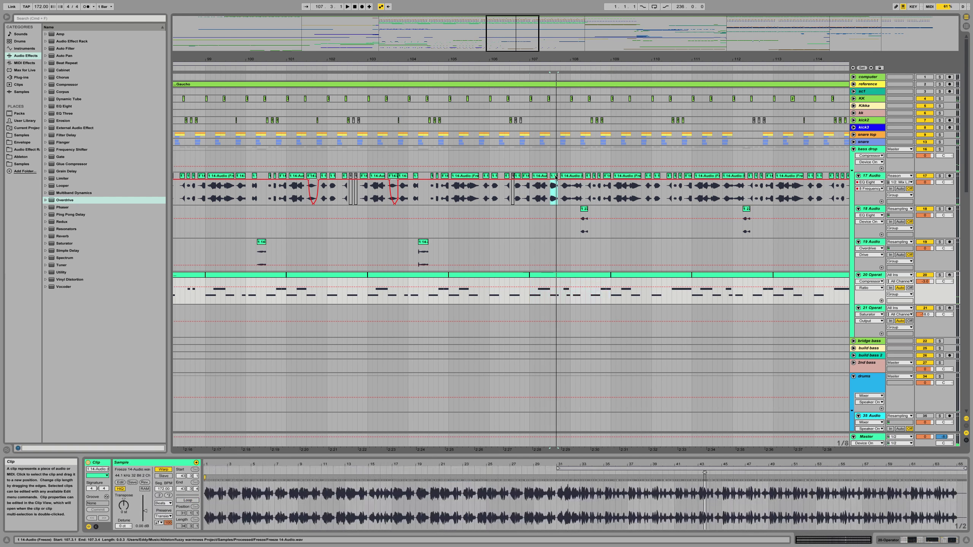
click(449, 193)
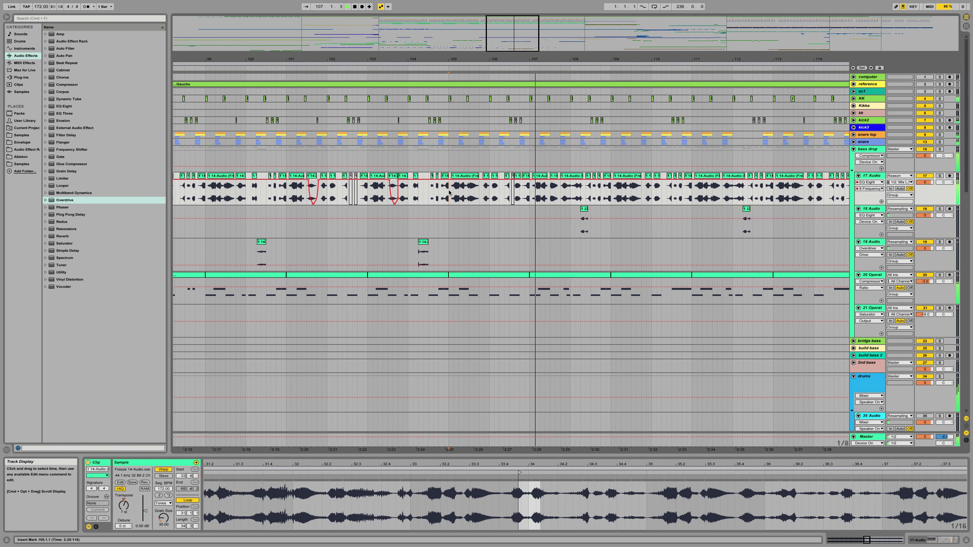
key(space)
Step: Extend the 17 Audio slice at 107.1.2 to end at 107.2.3 and display the track's clip fades
click(543, 176)
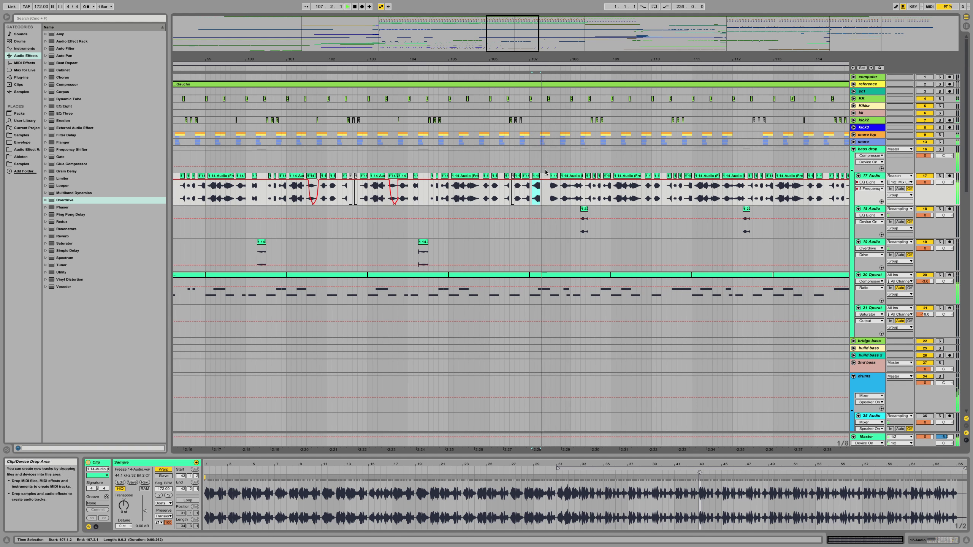
drag(541, 175, 542, 175)
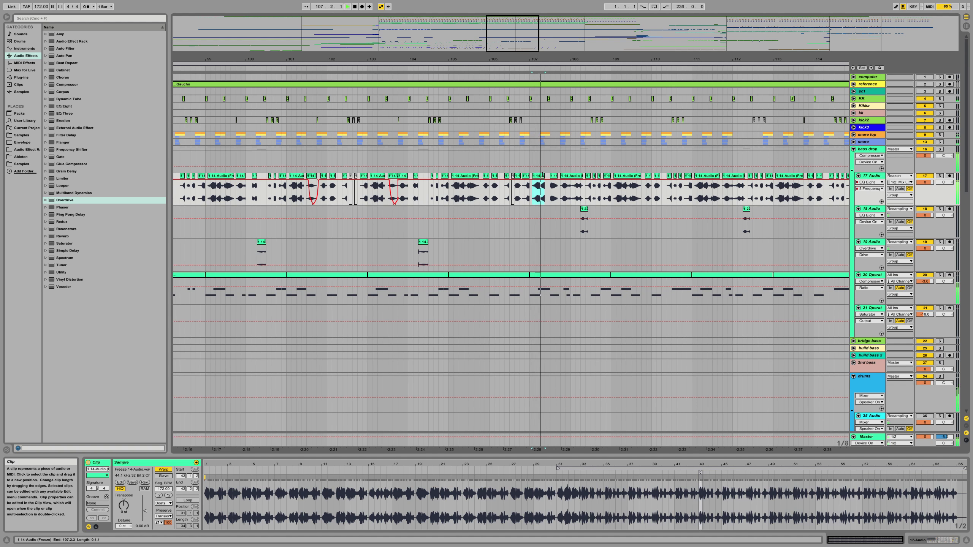
key(alt+super+f)
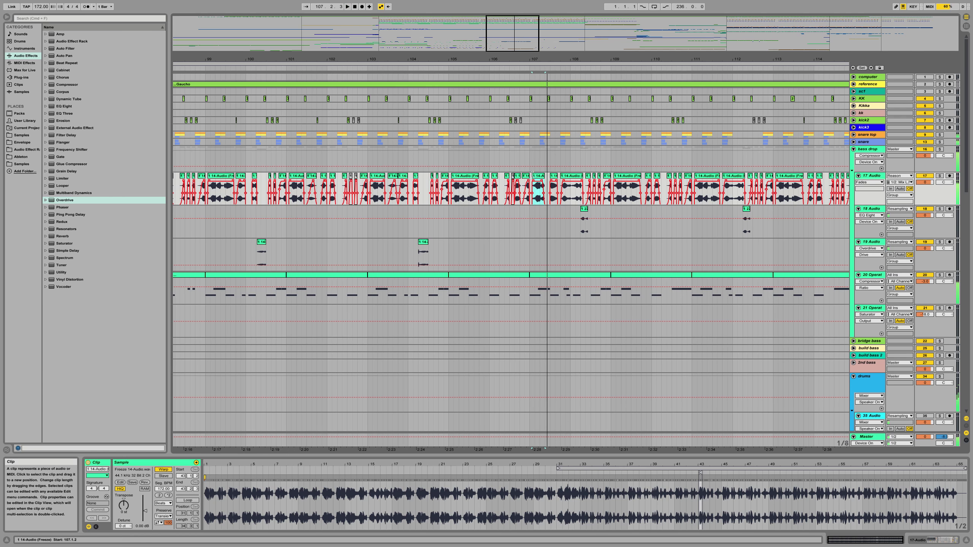
Step: Audition the bass drop from 107.1.1 and shorten the 17 Audio slice at 107.4.1 to end at 107.4.3
click(529, 161)
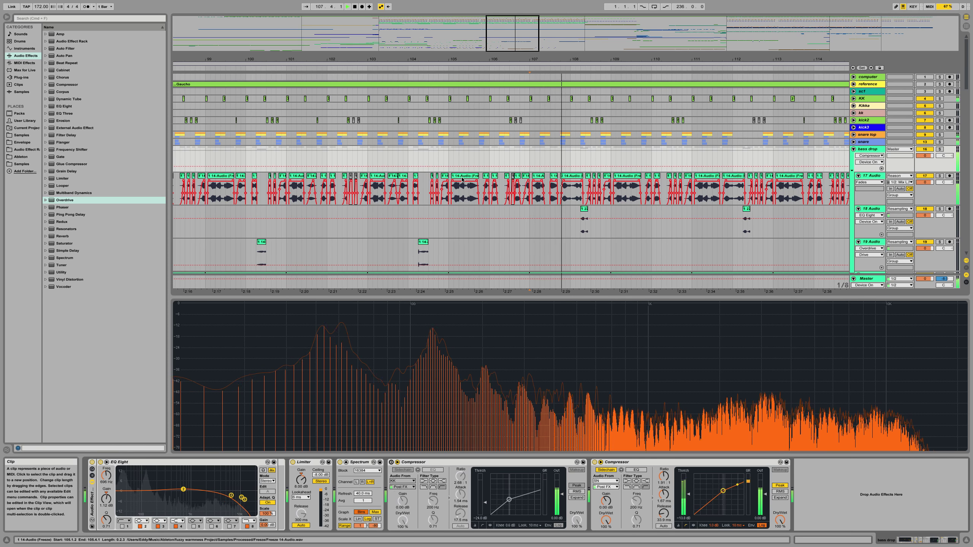
key(space)
click(570, 187)
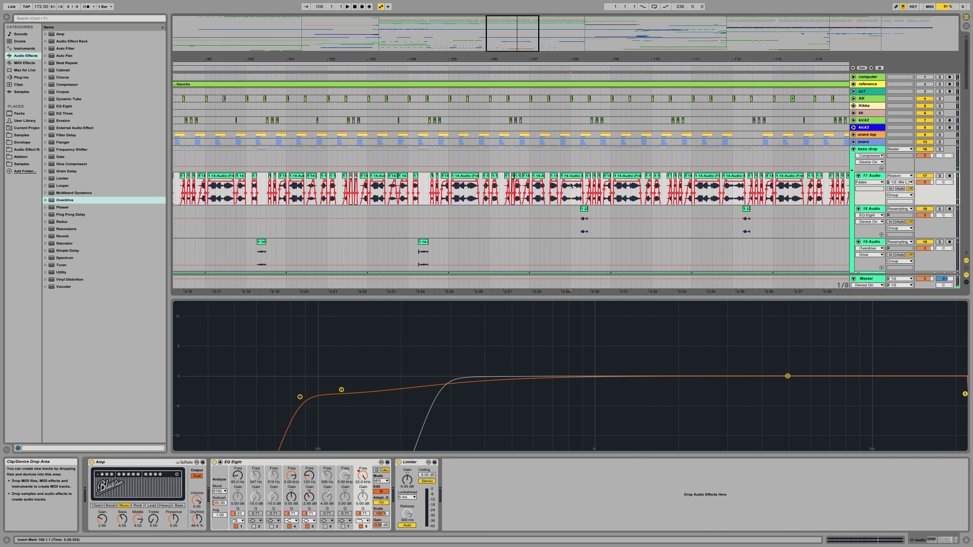
drag(572, 60, 572, 88)
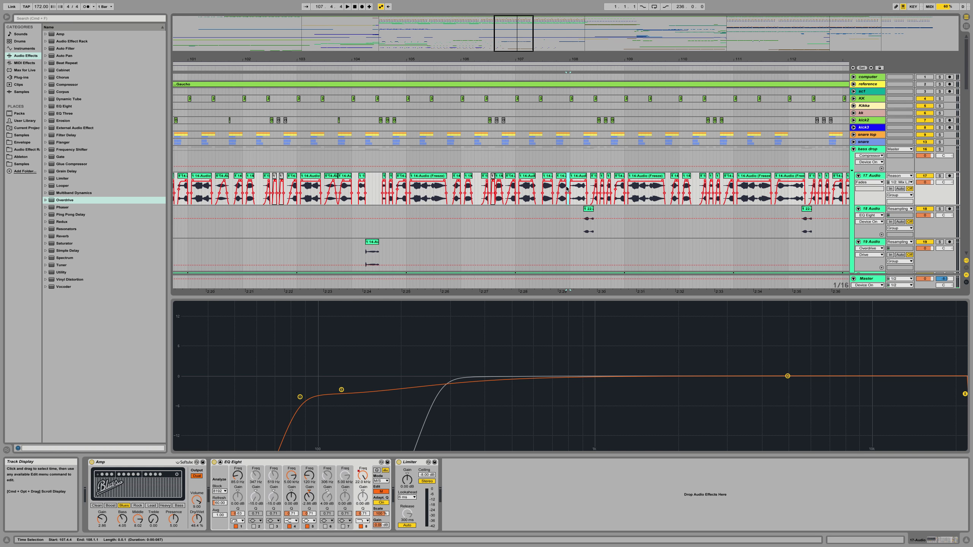
click(515, 158)
key(space)
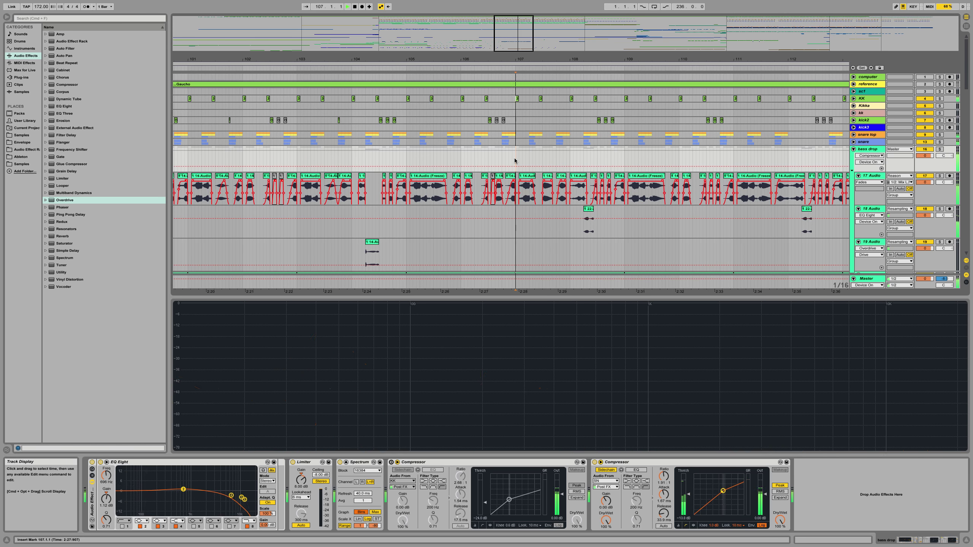
drag(565, 175, 563, 176)
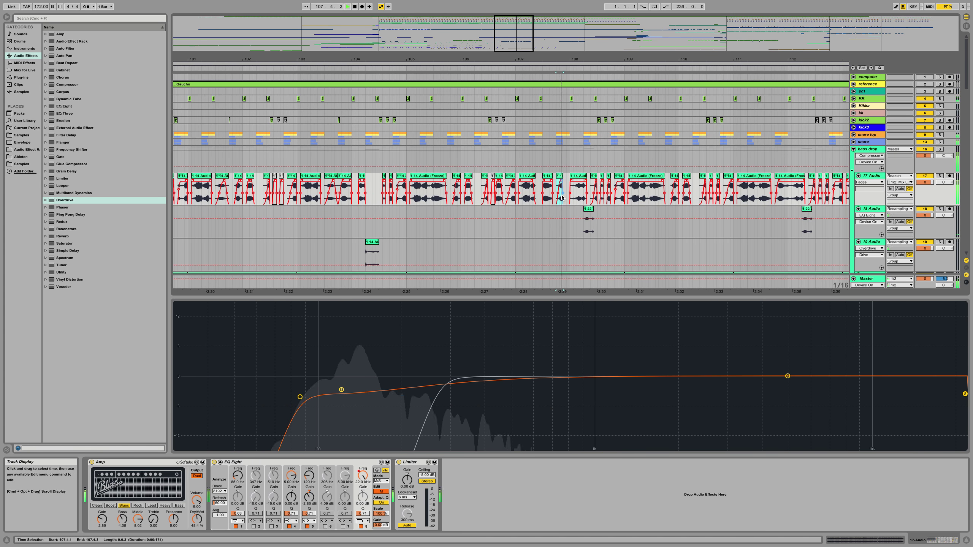
Step: In the 20 Operator clip at 107.1.1, move the short G#-1 note to 1.4.1 and start the following F-1 note at 1.4.3
scroll(561, 195, down, 3)
scroll(562, 197, down, 1)
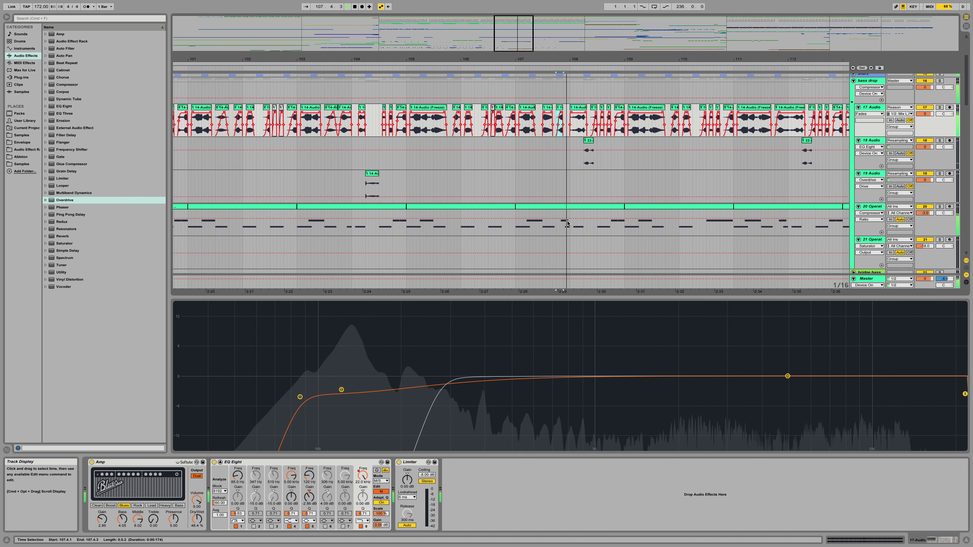
click(561, 206)
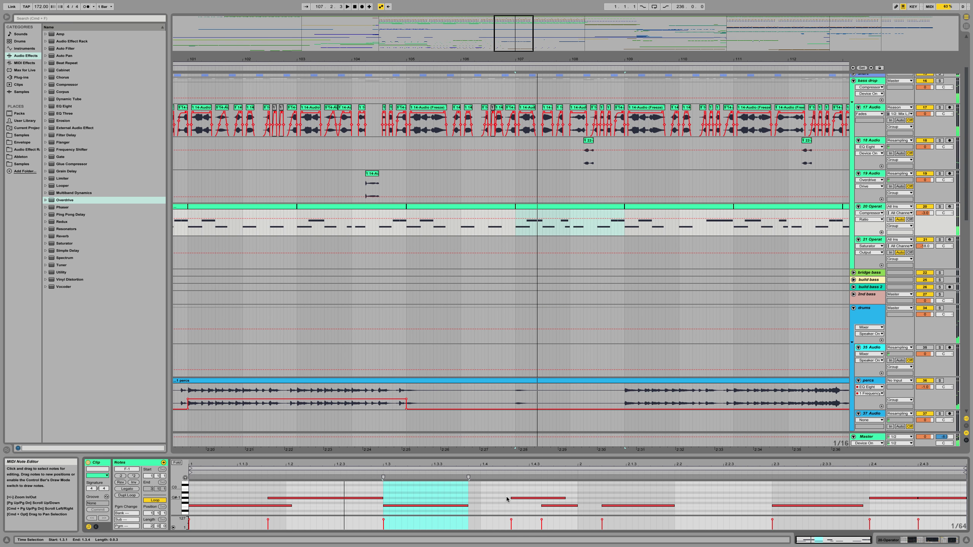
drag(511, 498, 487, 497)
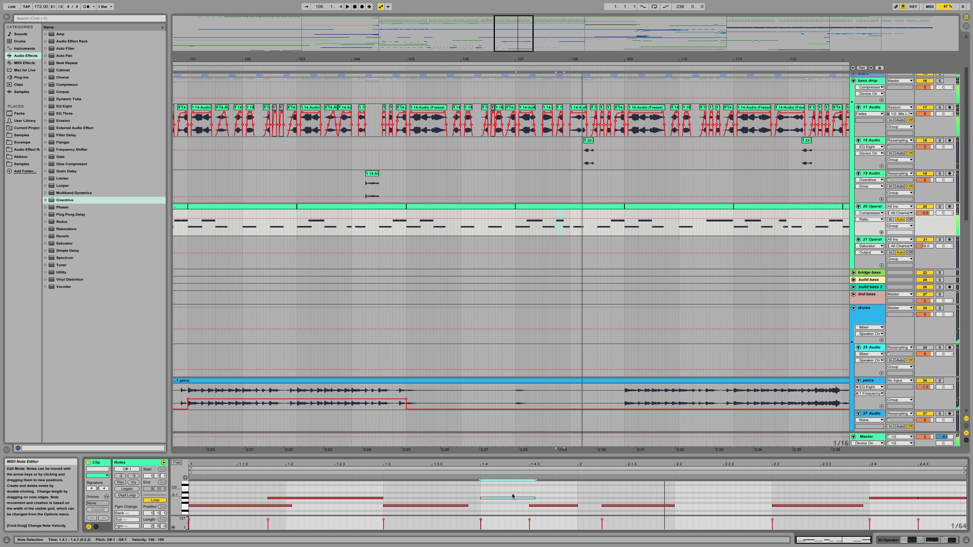
Step: Transpose the G#-1 note at clip position 1.4.1 up to D0, trying C0 for comparison during playback
drag(512, 489, 508, 505)
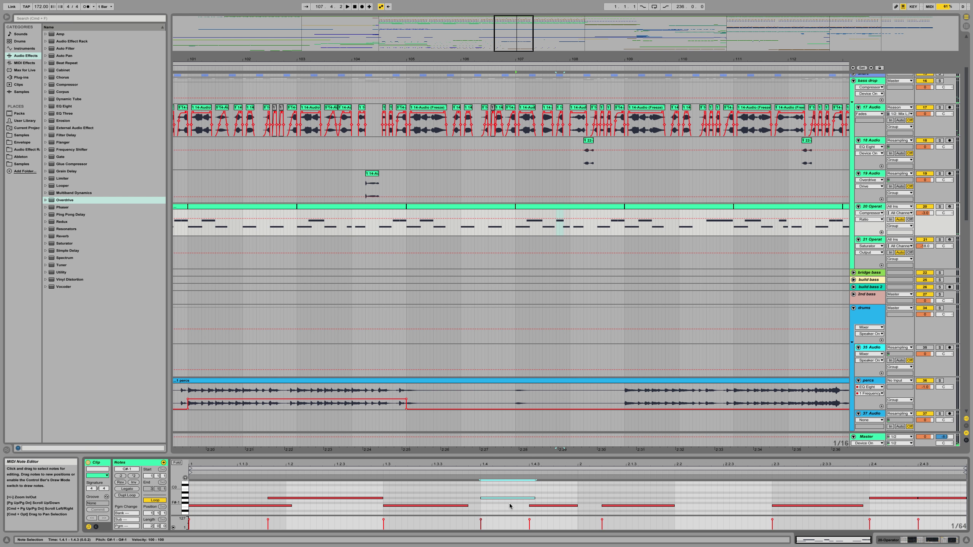
key(Up)
key(Up)
key(Up)
key(Up)
key(Up)
key(Up)
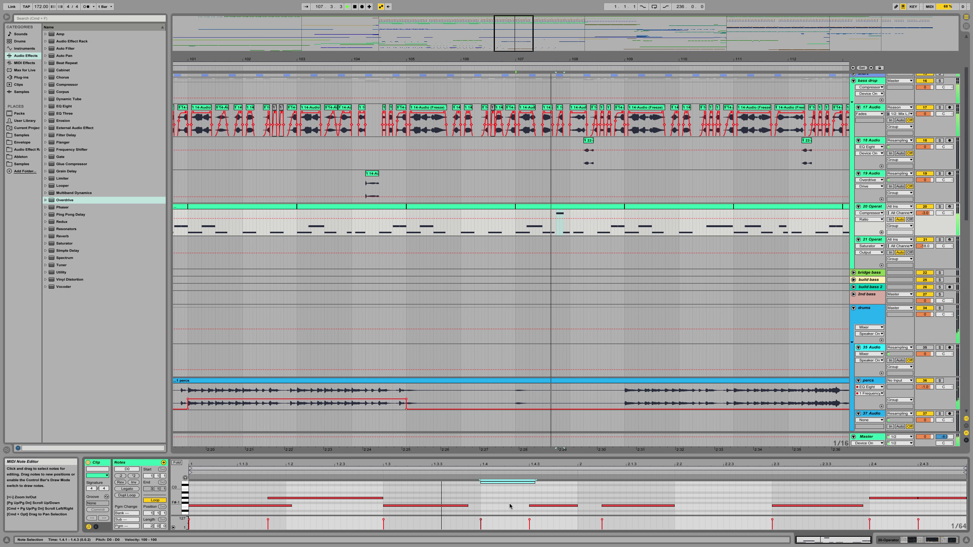
key(Down)
key(Down)
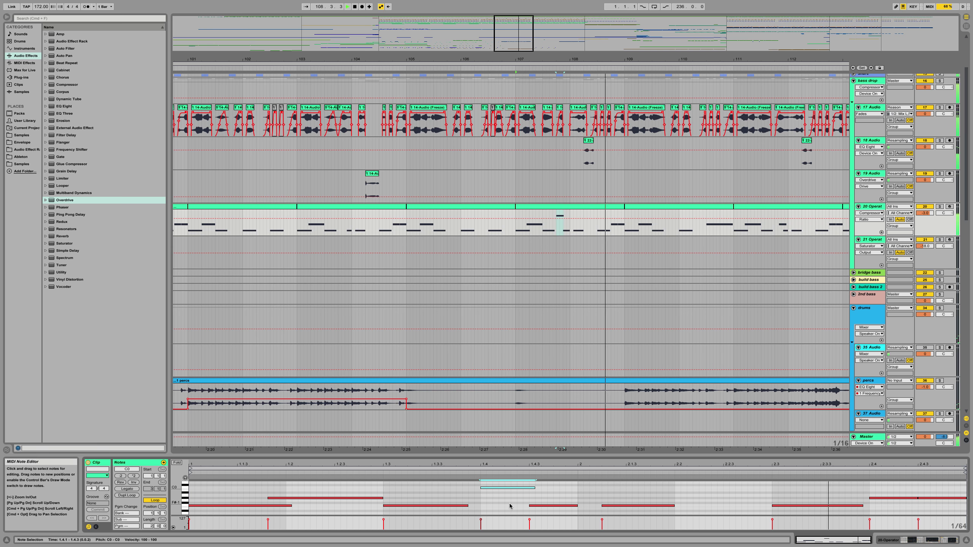
key(Up)
key(Up)
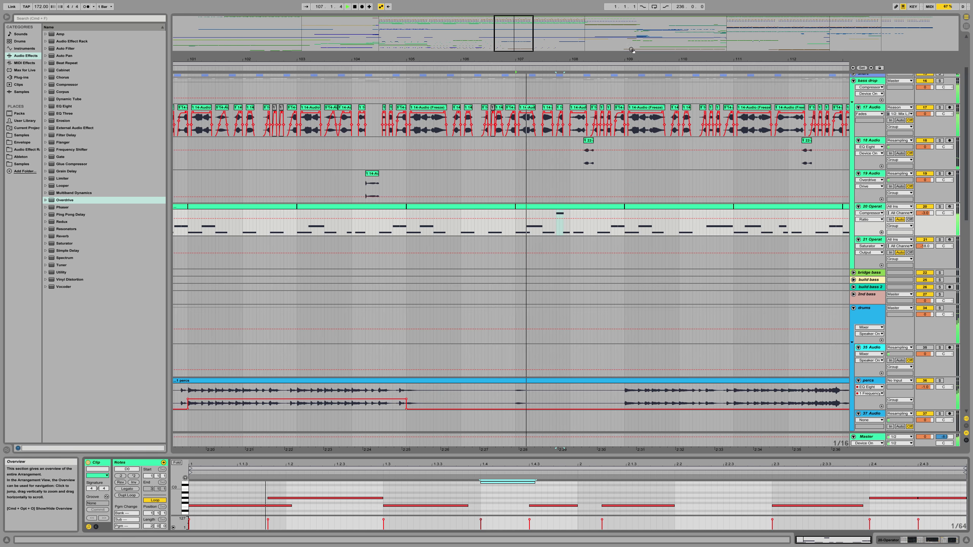
Step: Select the 22-Audio slice on the 18 Audio track at 108.2.1 and audition it in the mix
scroll(591, 138, up, 3)
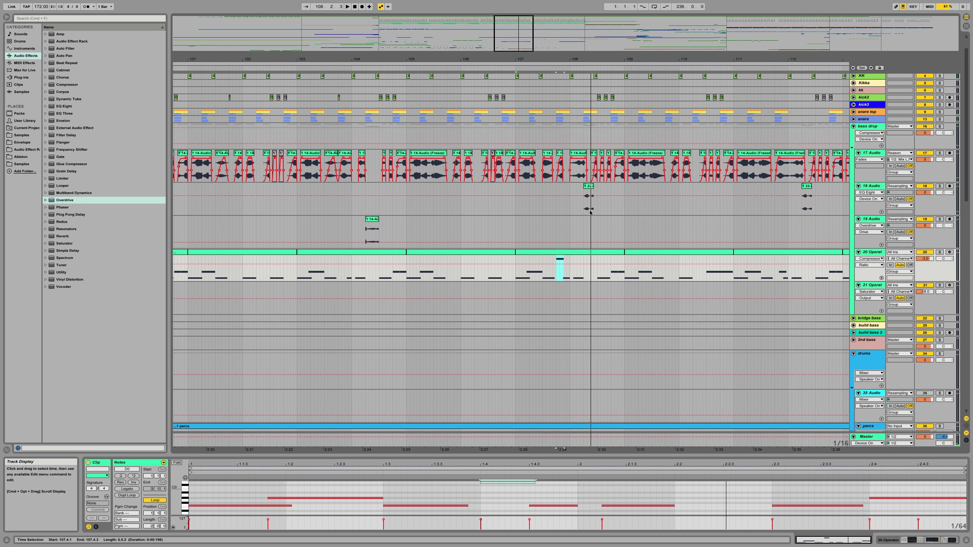
click(587, 187)
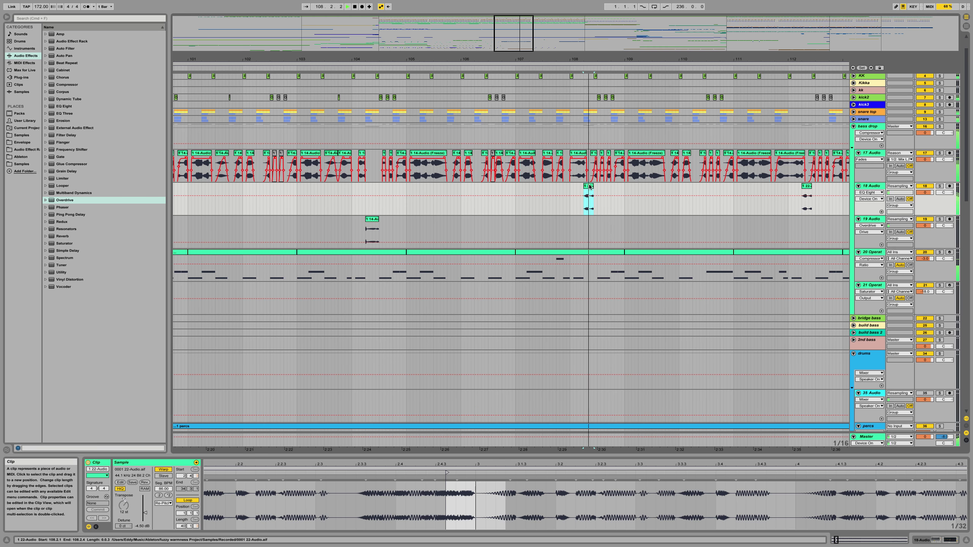
key(space)
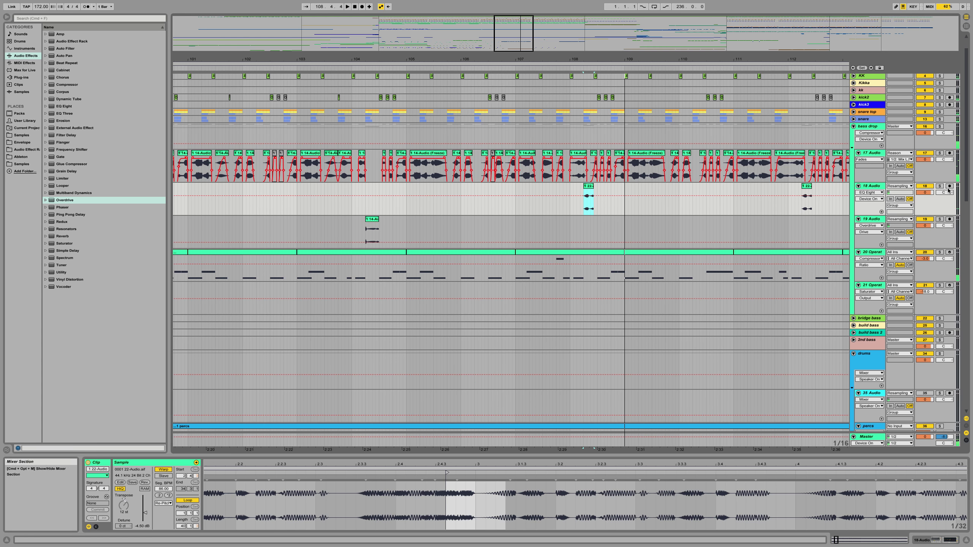
key(space)
key(space)
Step: Play from 105.1.1 and show the 18 Audio track's device chain with a wider view of the drop
drag(587, 59, 546, 25)
click(487, 209)
key(space)
drag(501, 59, 499, 78)
key(shift+Tab)
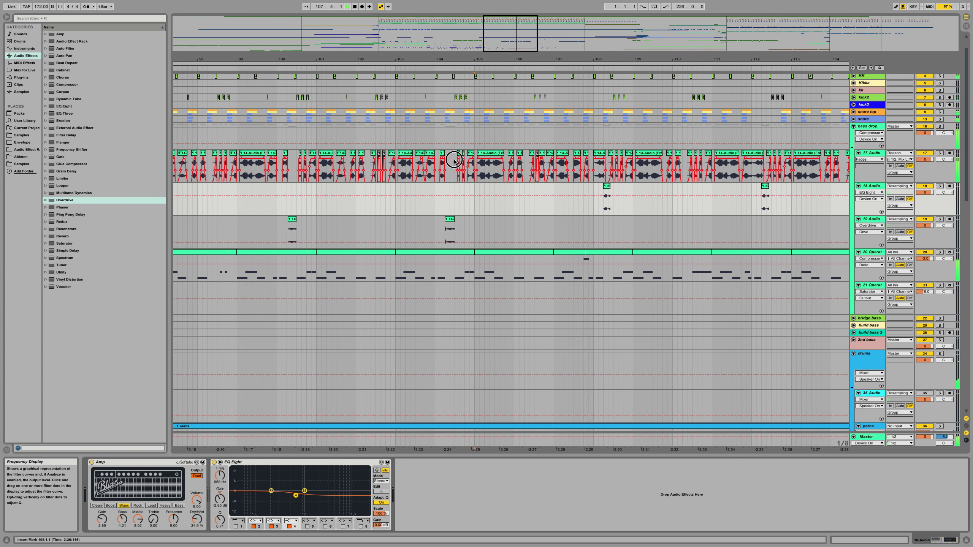
Step: Select the 17 Audio track and audition the bass drop from 104.3.1
click(454, 160)
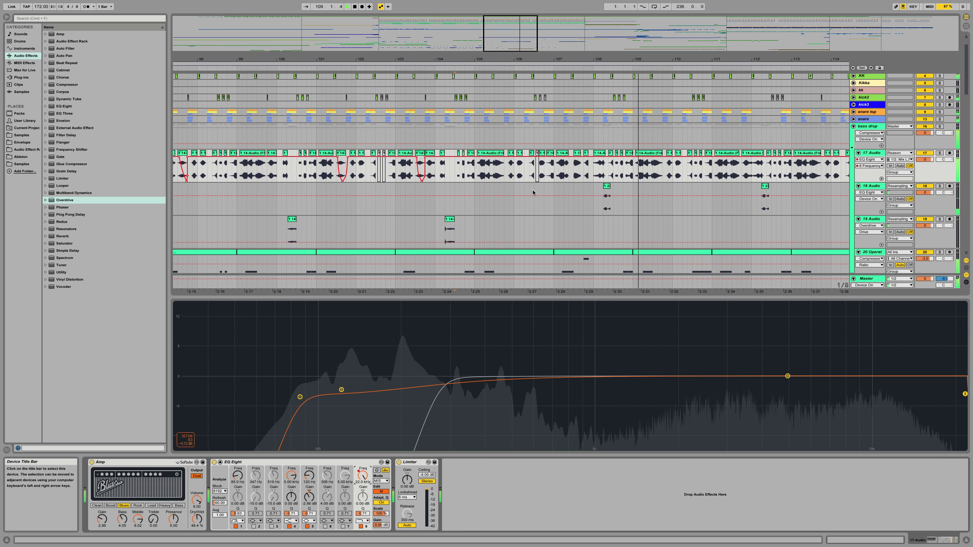
key(space)
key(space)
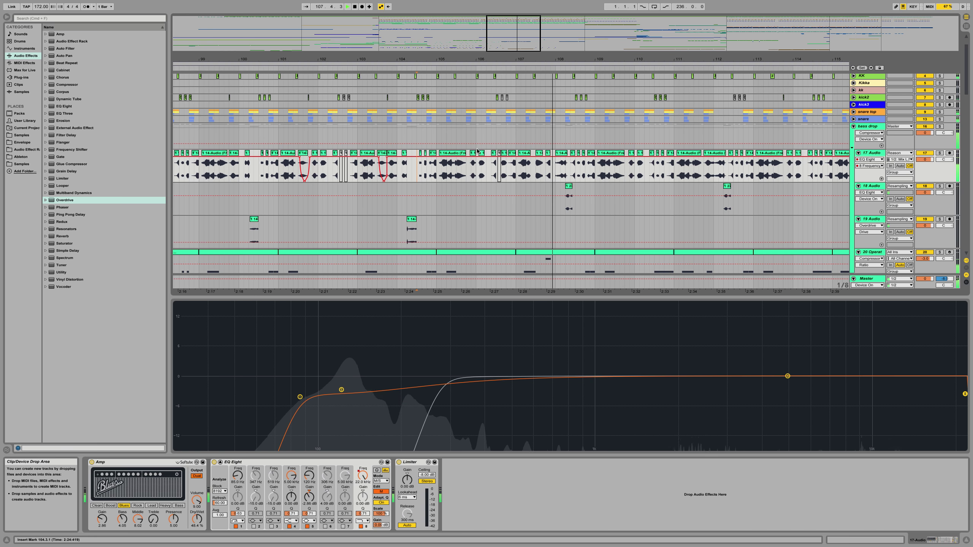
key(space)
key(space)
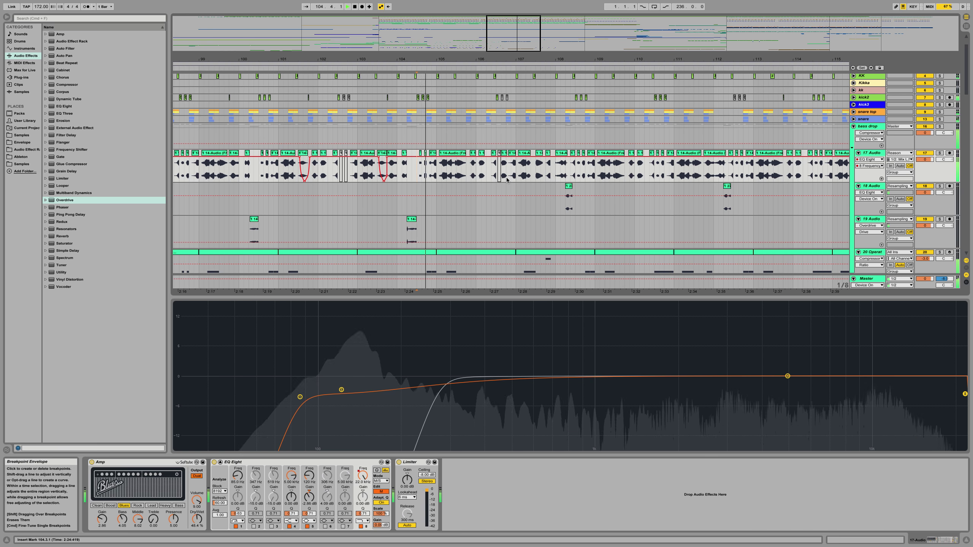
Step: Try the filter-dip slice from 101.3 in place of the 17 Audio slice at 107.3.1, auditioning the passage around 107.1.1
click(383, 154)
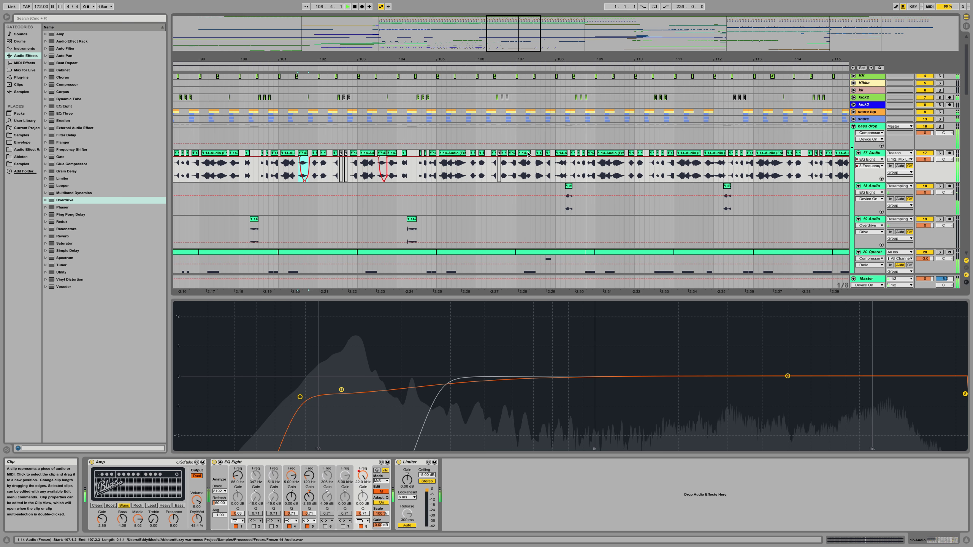
click(513, 170)
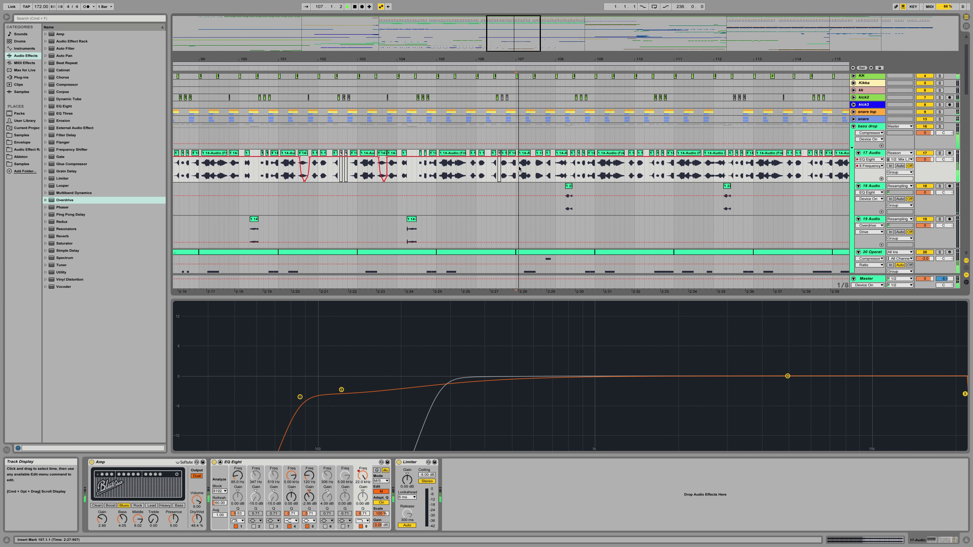
click(540, 153)
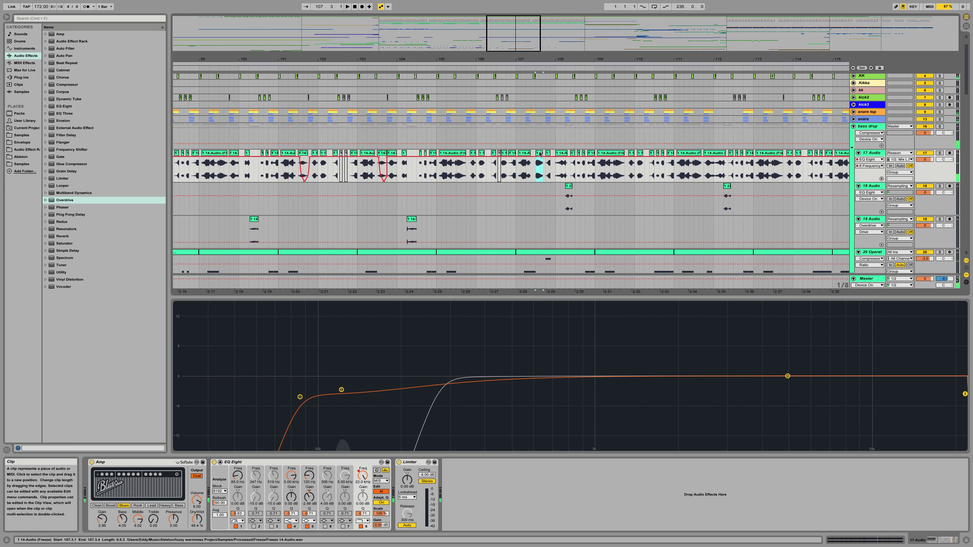
key(space)
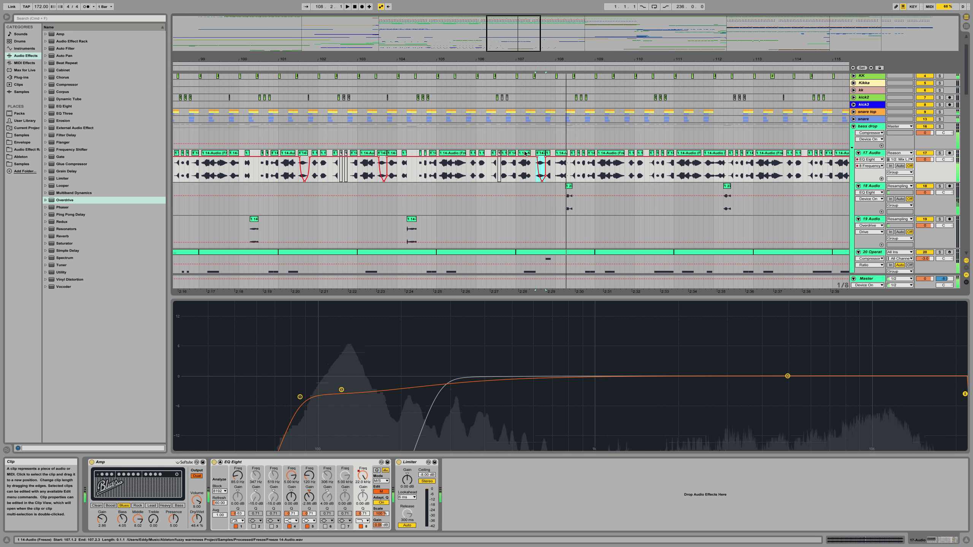
click(513, 153)
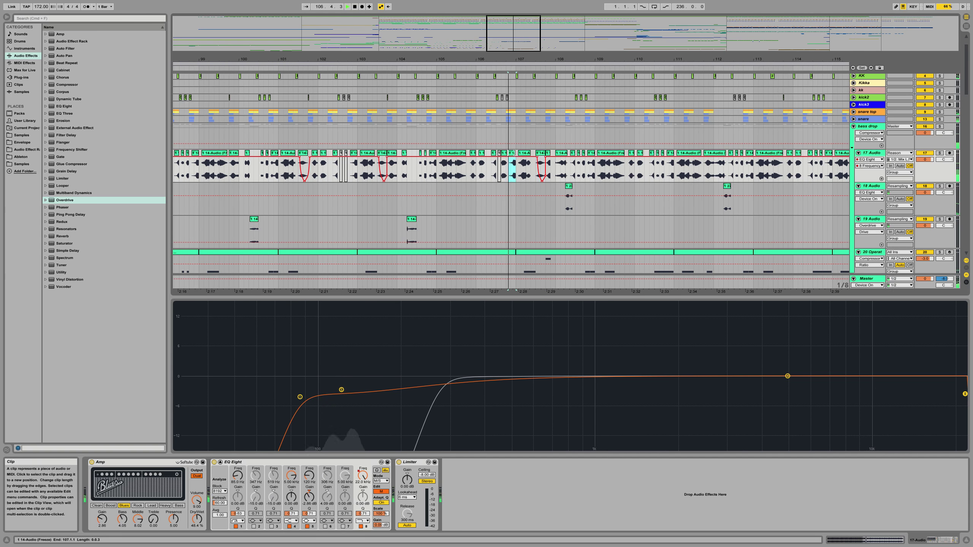
click(516, 168)
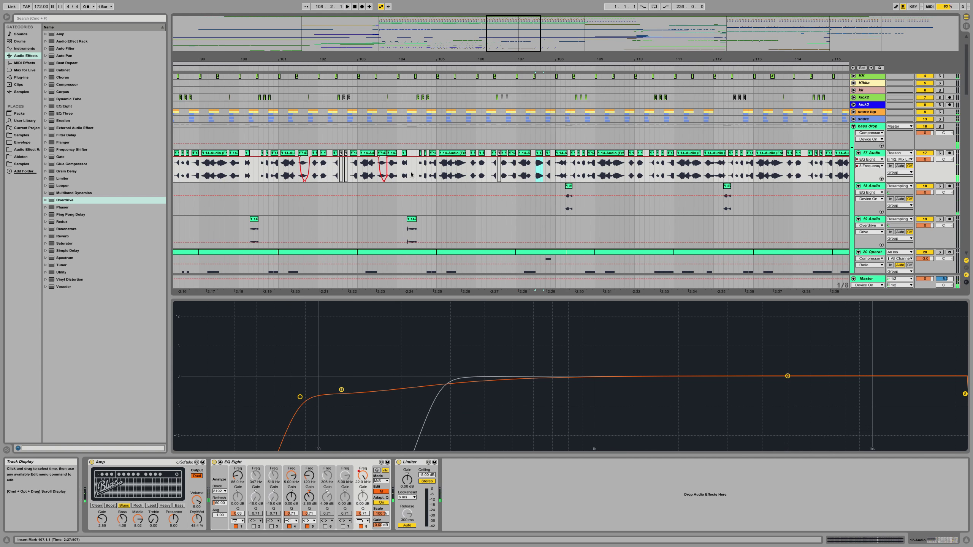
Step: Audition the bass drop from 105.1.1 through the 107.3.1 slice
key(space)
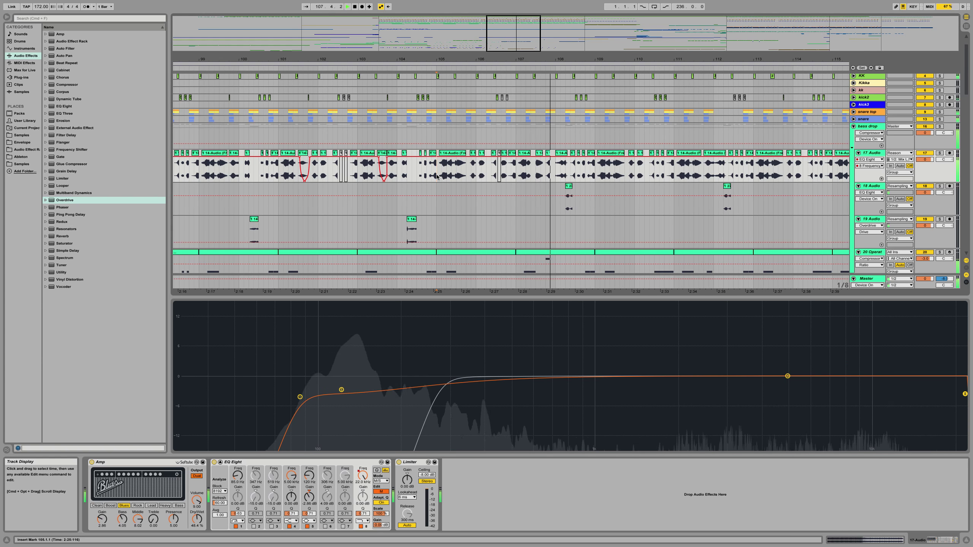
key(space)
key(space)
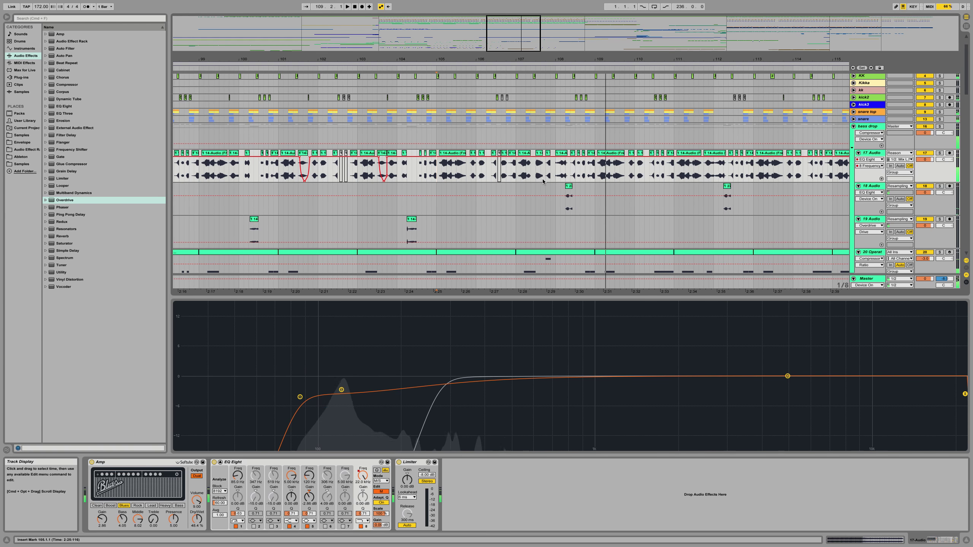
key(space)
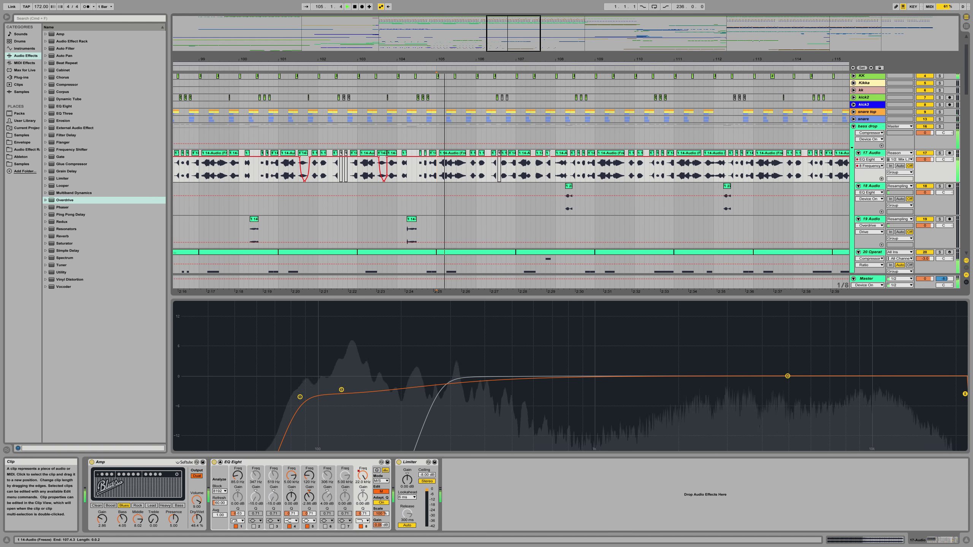
Step: Trim the 17 Audio slice at 108.1.1 to start at 108.1.3 and audition it in the mix
click(561, 152)
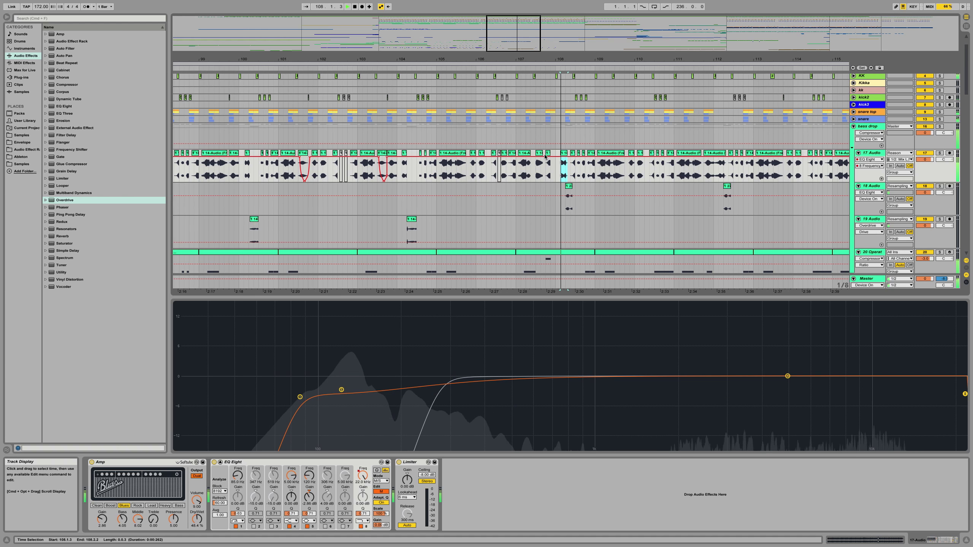
key(space)
key(space)
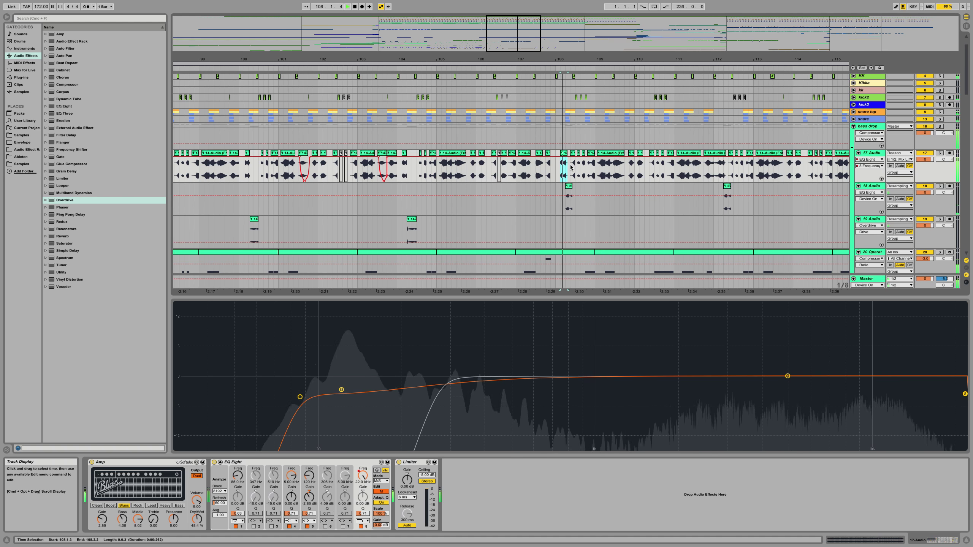
key(space)
key(space)
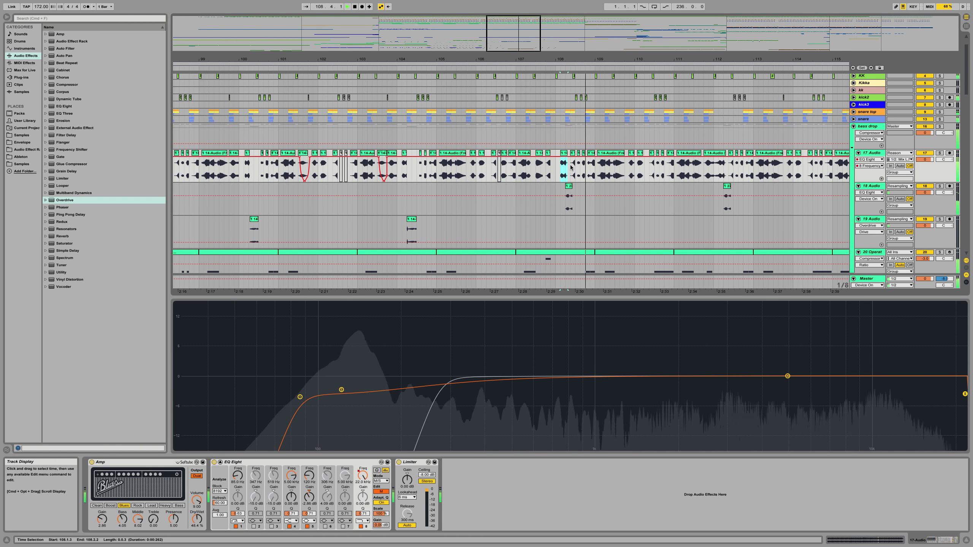
key(space)
key(space)
key(space)
Step: Open the notes of the 20 Operator clip at 107.1.1 and try transposing the two G#-1 notes at 2.4.1 to D-1 during playback
click(559, 252)
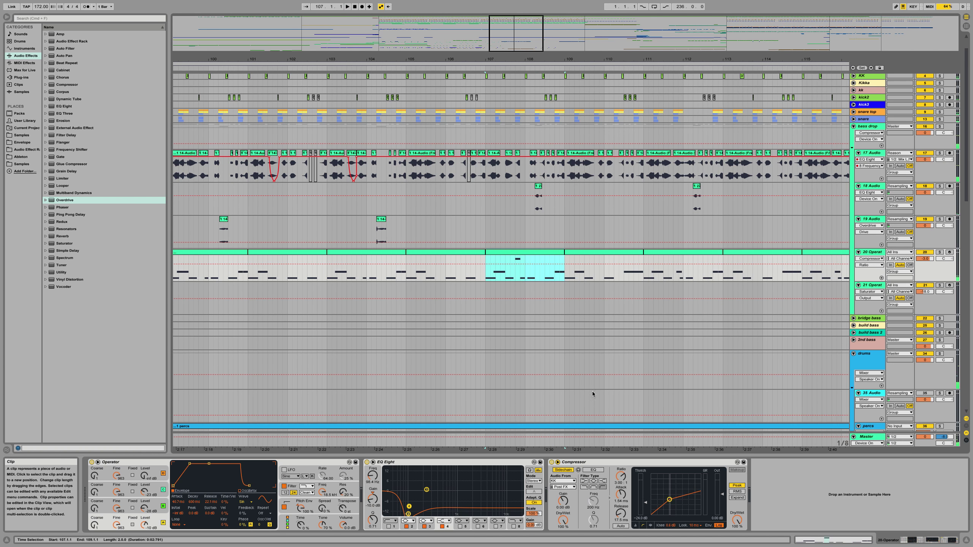
key(shift+Tab)
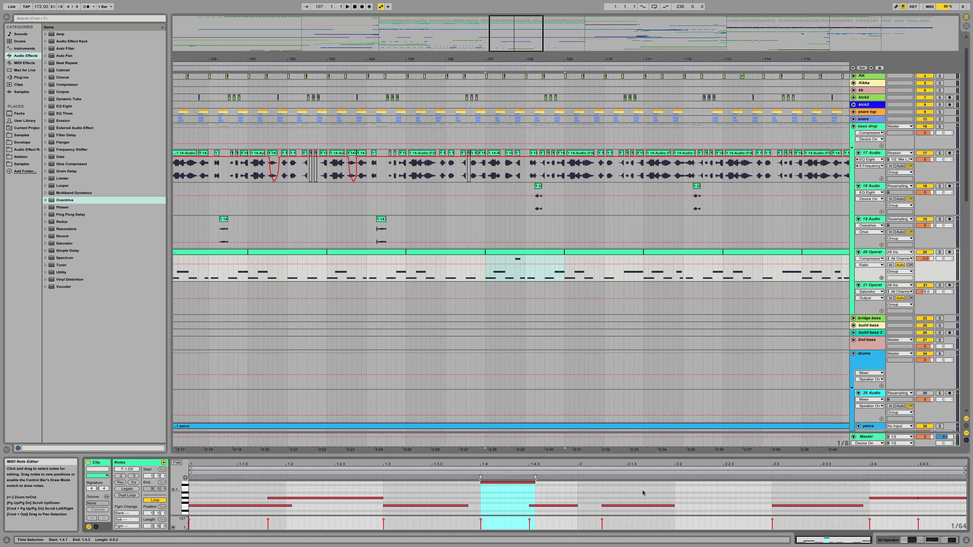
click(909, 498)
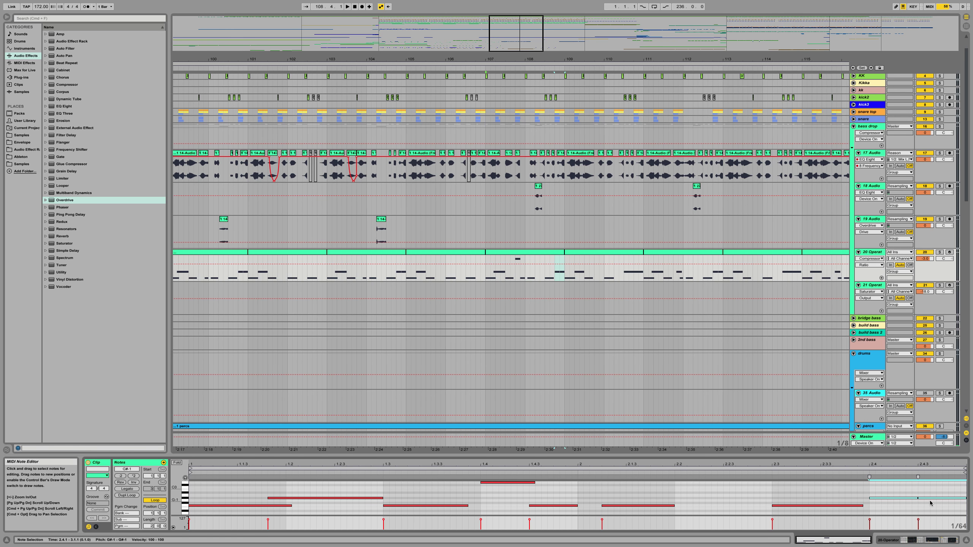
key(Down)
key(Down)
key(Down)
key(space)
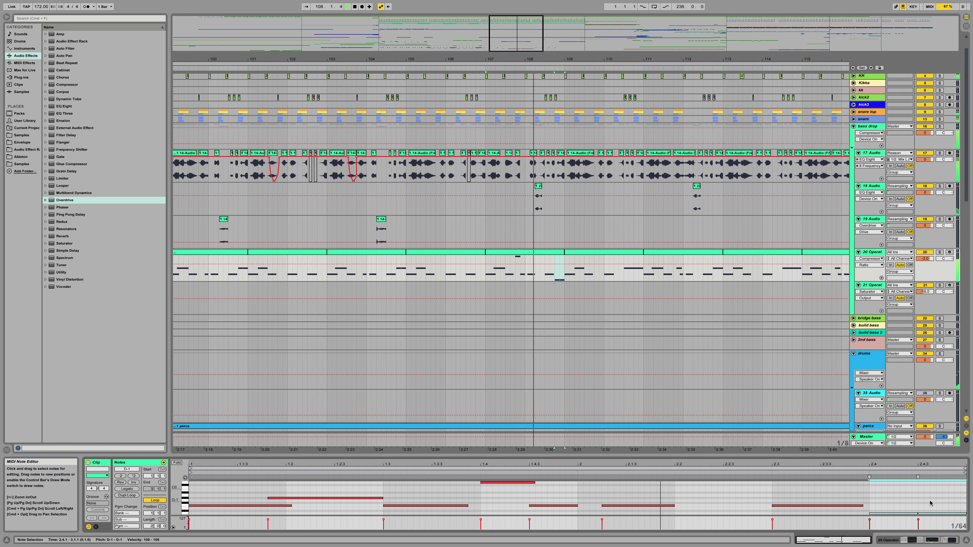
Step: Compare F-1, D#-1 and A-1 for the two notes at clip position 2.4.1, and delete both notes
key(Up)
key(Up)
key(Up)
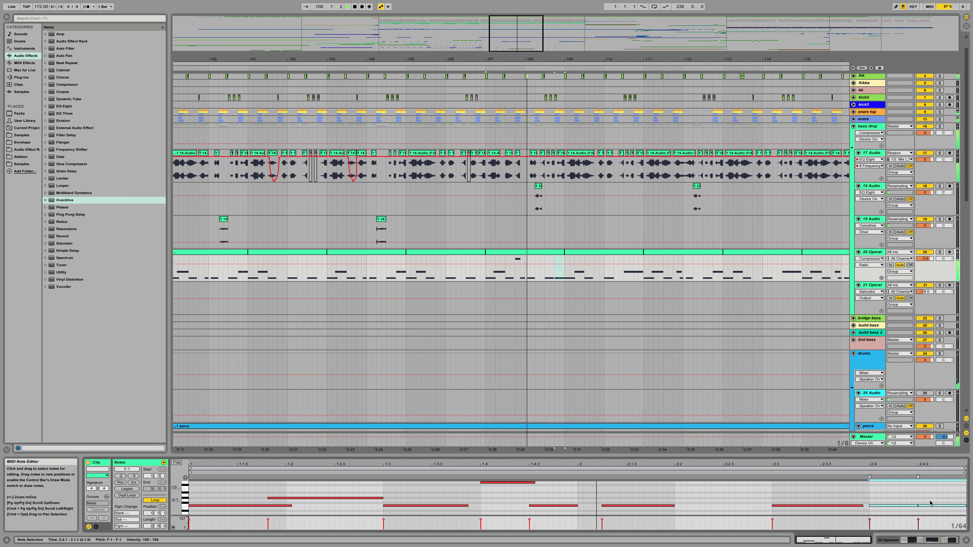
key(Down)
key(Down)
key(Down)
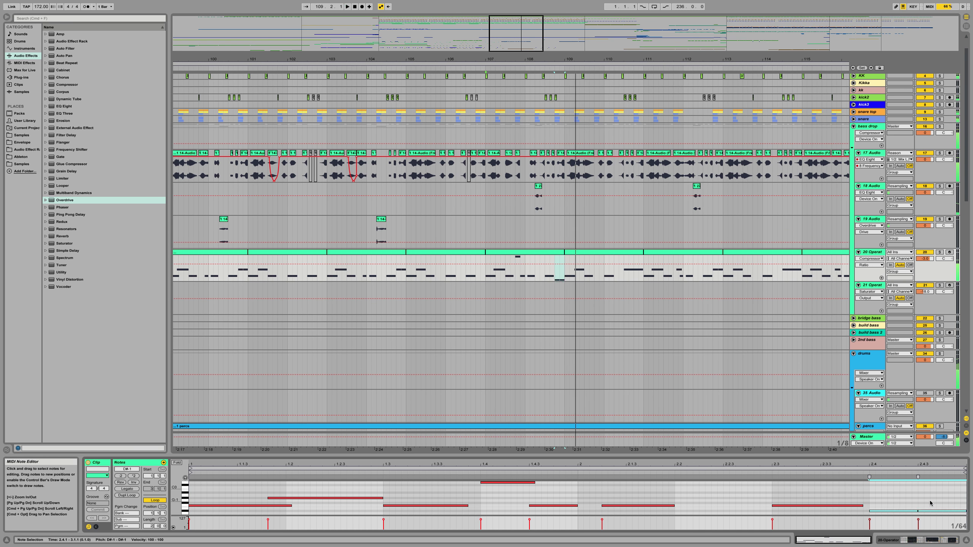
key(shift+Up)
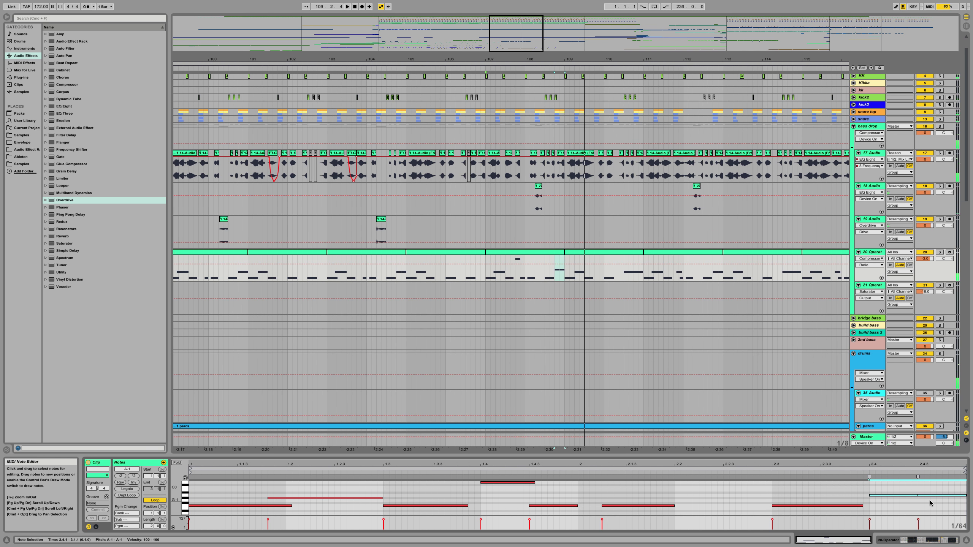
key(Delete)
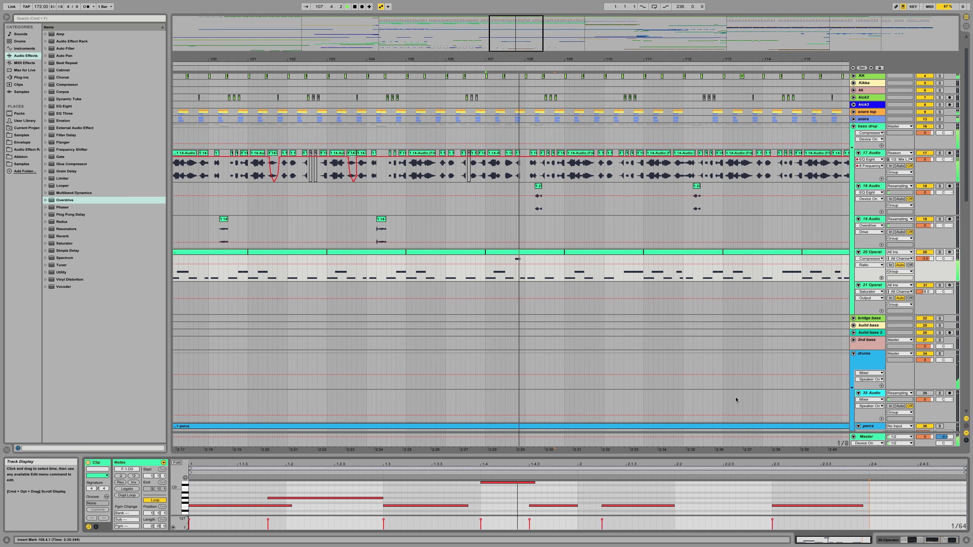
Step: Audition the 17 Audio slice at 108.4.2 with its track soloed, in the full mix and with the drums group soloed
click(562, 154)
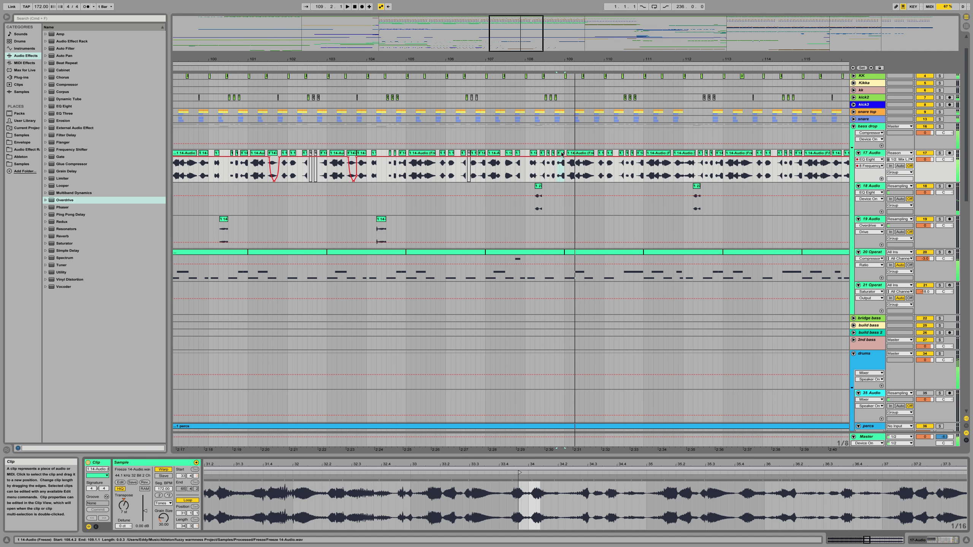
click(940, 153)
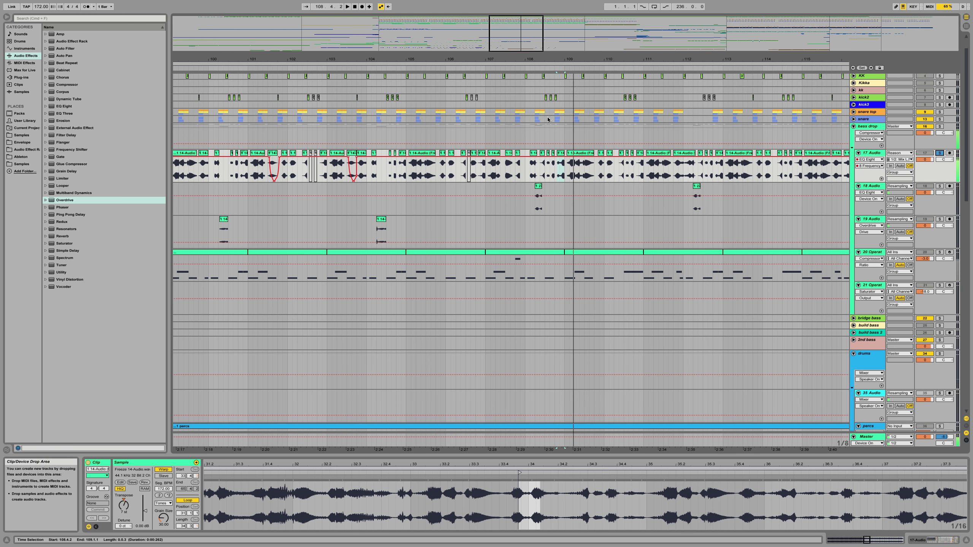
click(939, 153)
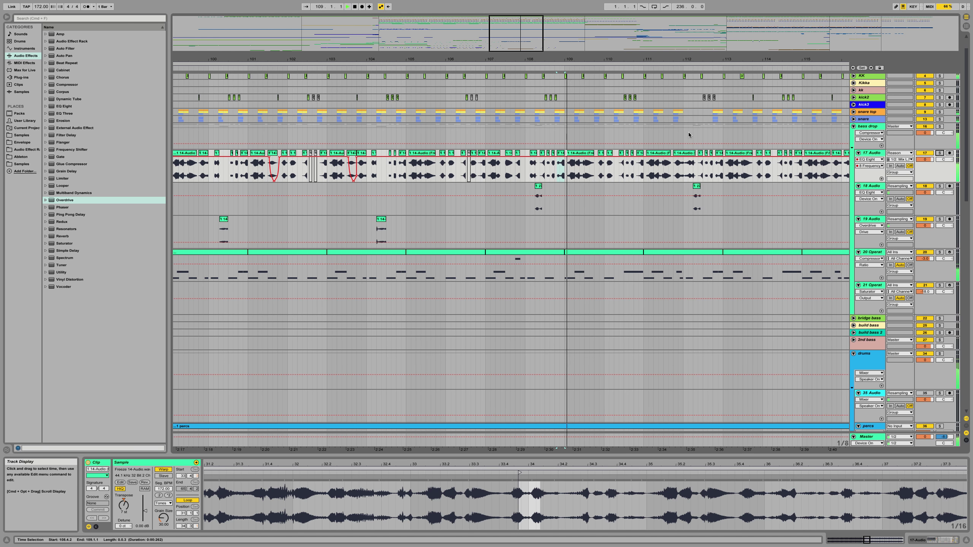
click(940, 353)
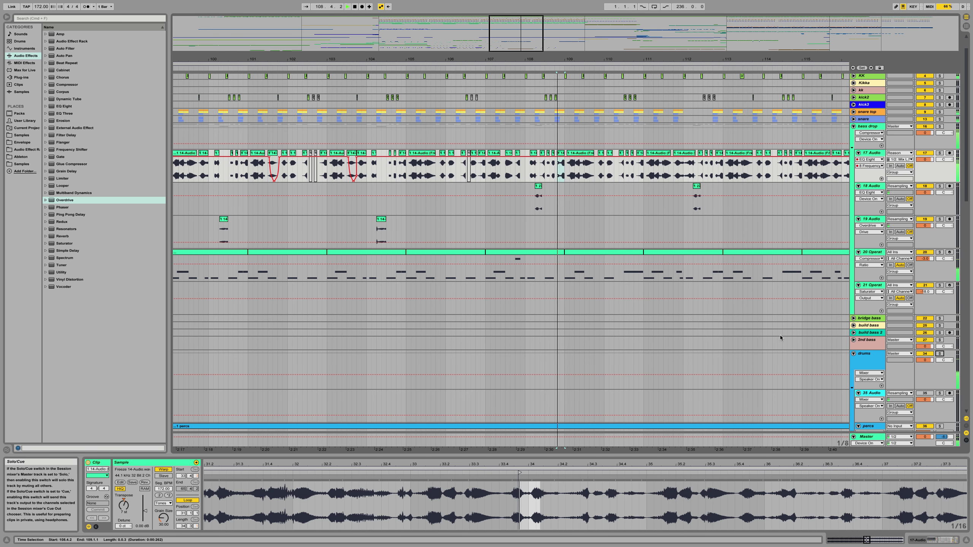
Step: Fold the bass drop and drums groups and audition the tonal group soloed around 108.4.2
scroll(777, 338, up, 3)
key(space)
click(853, 149)
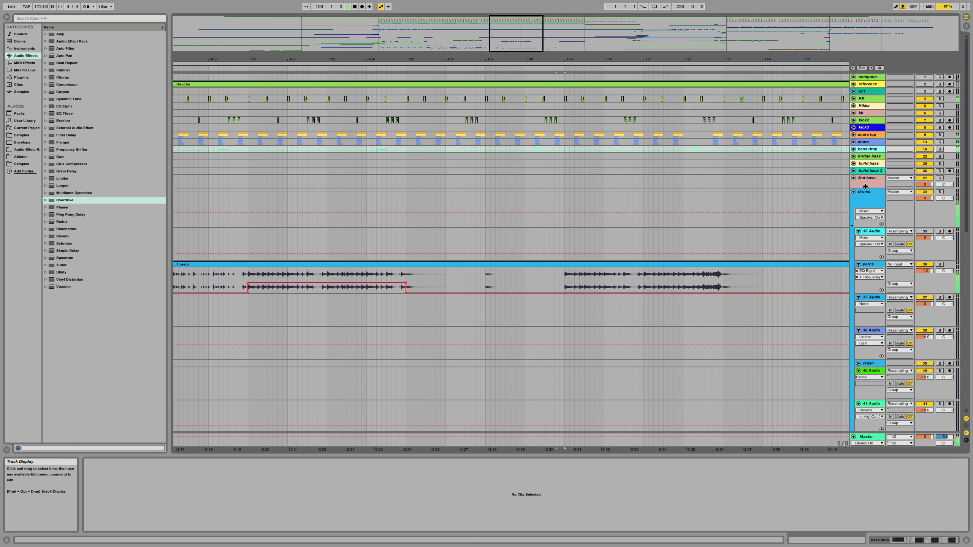
click(854, 191)
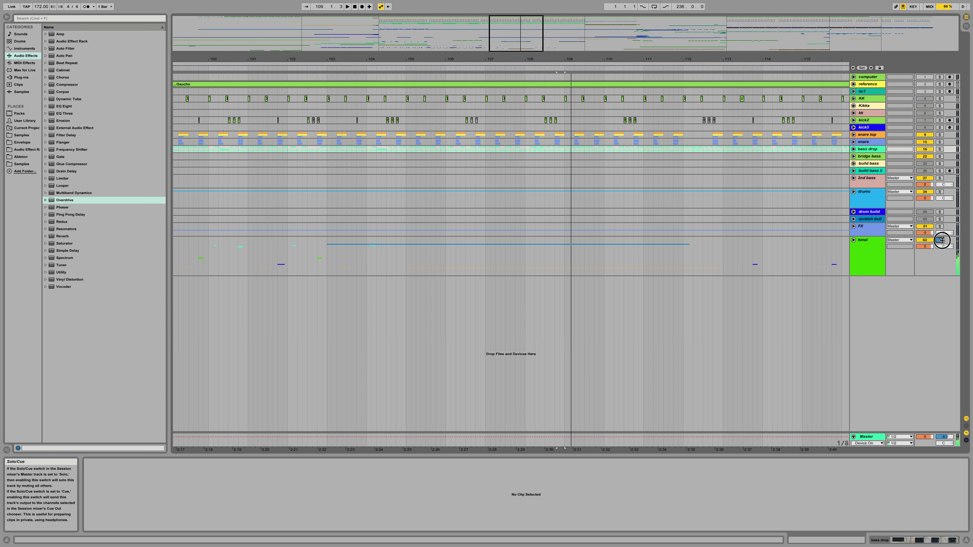
key(space)
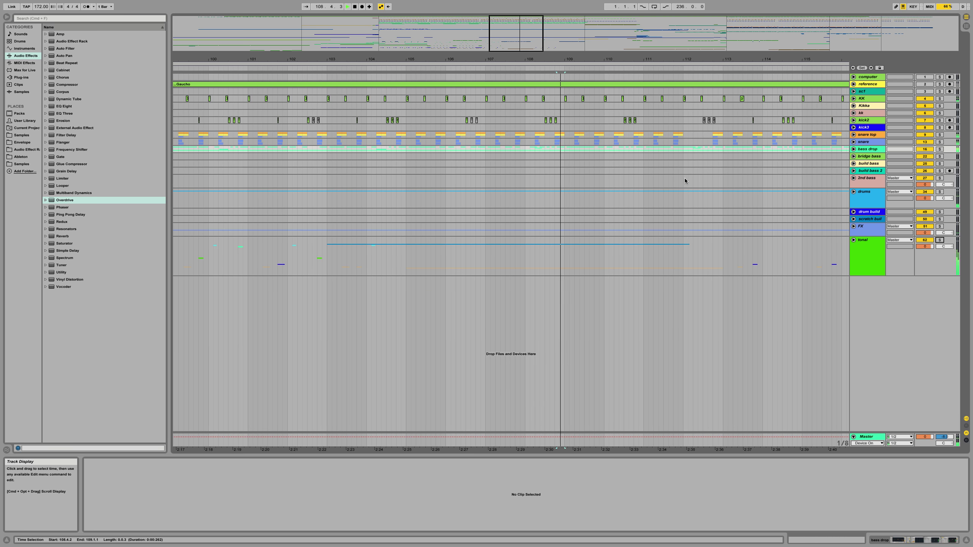
Step: Unfold the bass drop group and select the 17 Audio slice from 108.4.2 to 109.1.1 while the mix plays
click(853, 149)
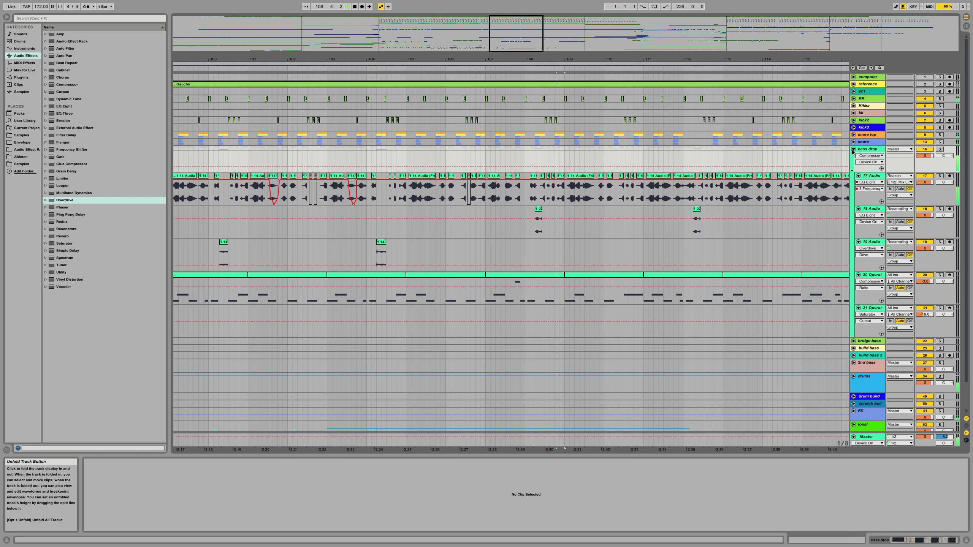
click(562, 176)
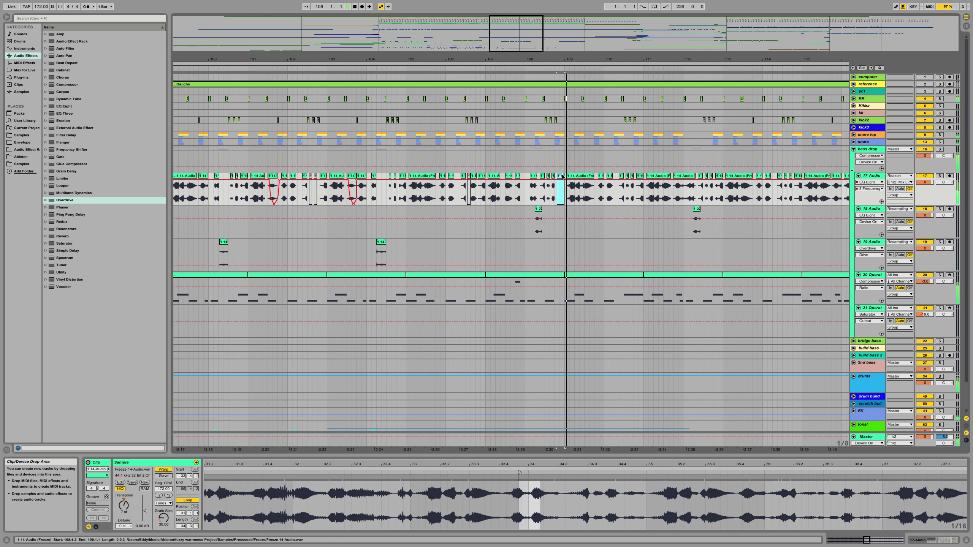
scroll(540, 326, down, 2)
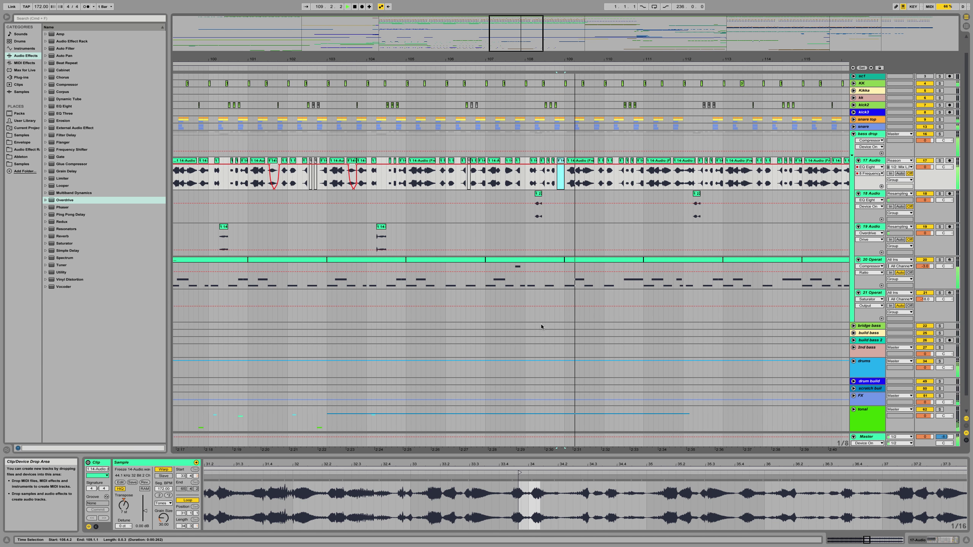
Step: In the 20 Operator clip at 107.1.1, duplicate the F-1 note at 2.3.1 to 2.4.1
click(558, 261)
key(space)
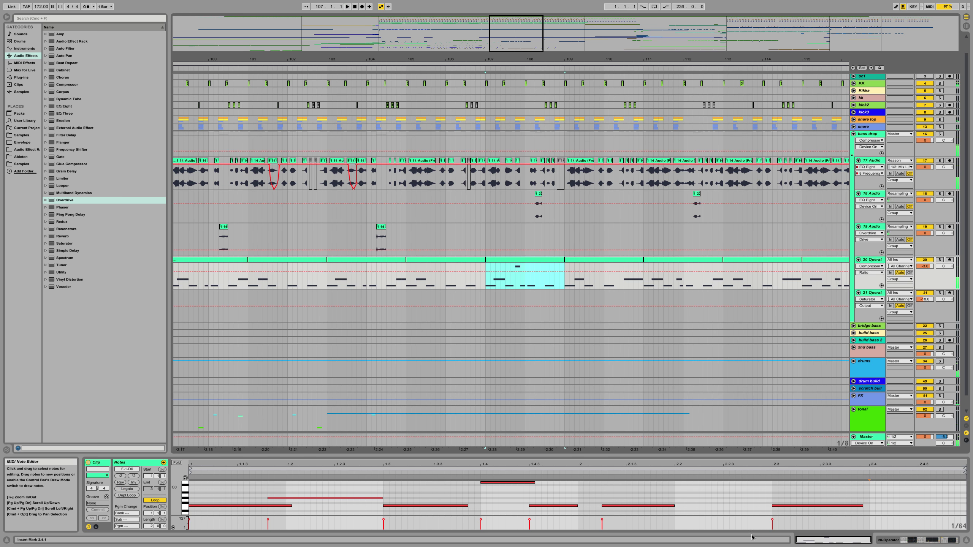
click(798, 506)
key(super+d)
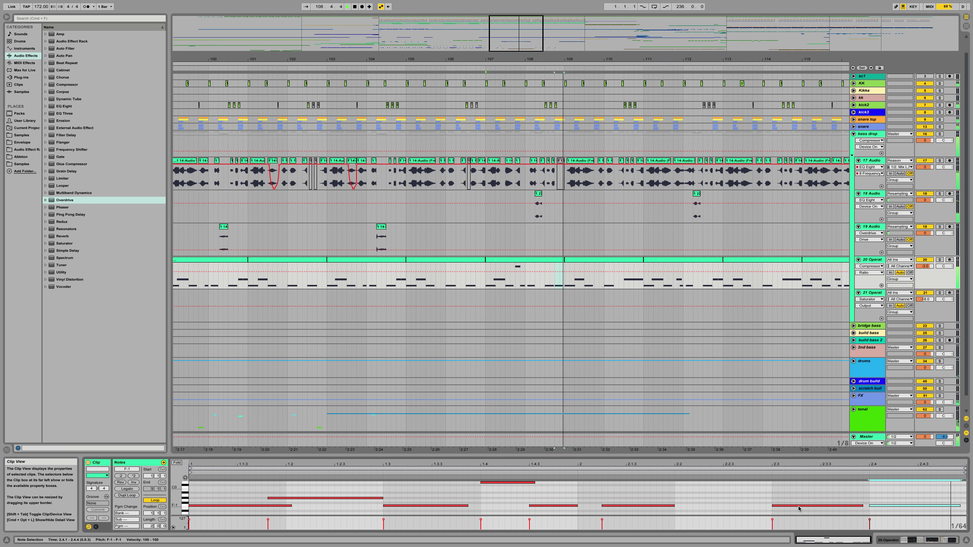
Step: Delete the duplicated F-1 note at 2.4.1 in the 20 Operator clip
key(Delete)
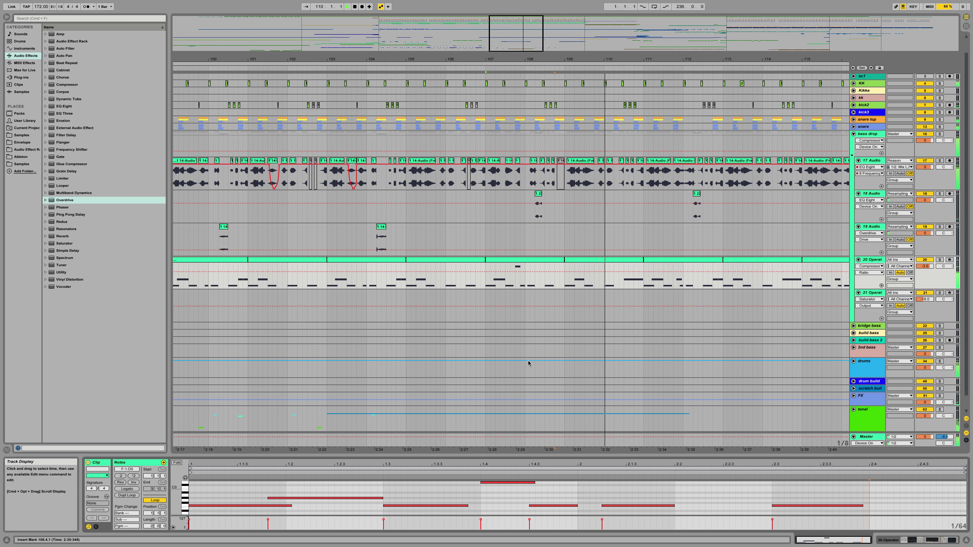
Step: Unfold the drums group and raise the perc track's EQ Eight 1 Frequency automation to about 446 Hz from 109.1.1 to 113.1.1
drag(519, 57, 525, 39)
scroll(606, 276, down, 2)
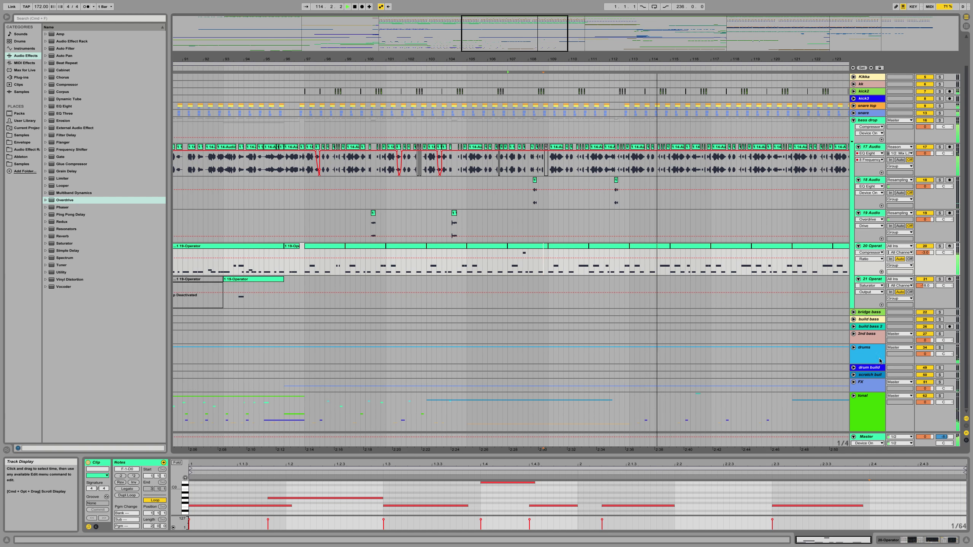
click(853, 348)
scroll(745, 316, down, 5)
scroll(745, 316, down, 1)
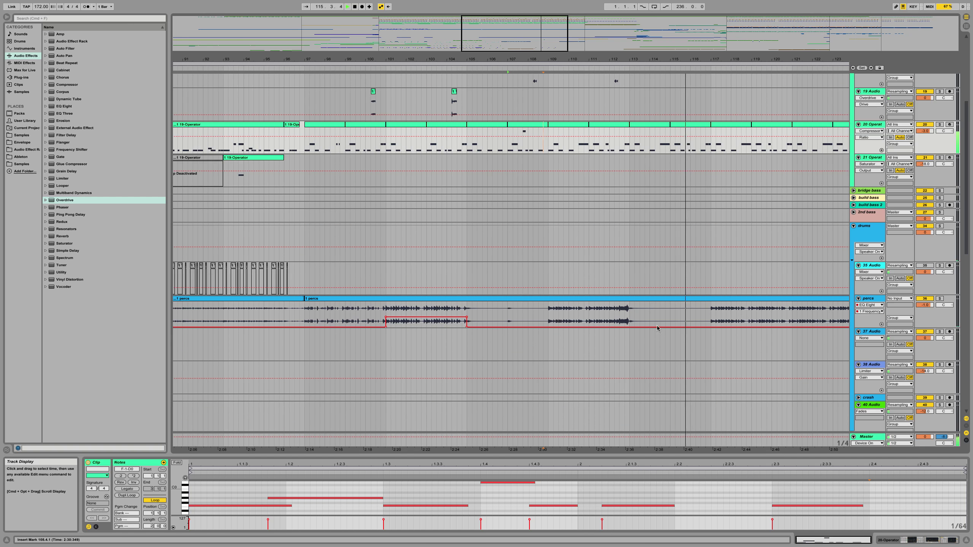
click(546, 317)
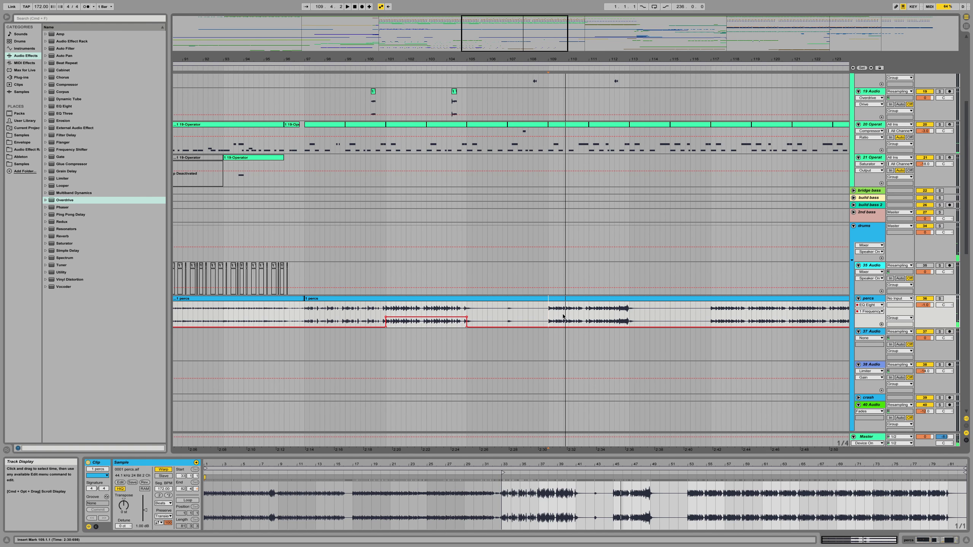
drag(547, 315, 574, 312)
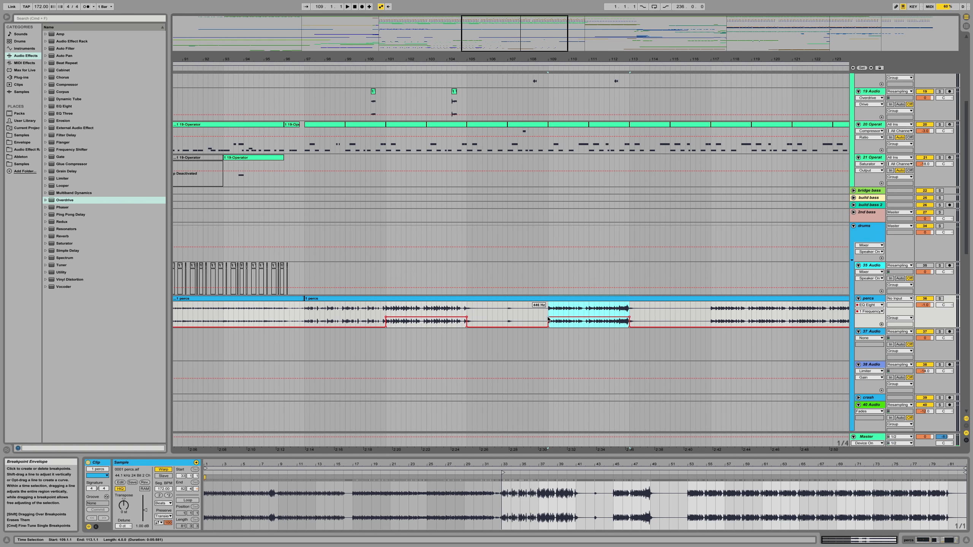
Step: Raise the perc track's EQ Eight 1 Frequency automation to about 446 Hz from 117.1.1 to 129.1.1 while the mix plays
click(710, 316)
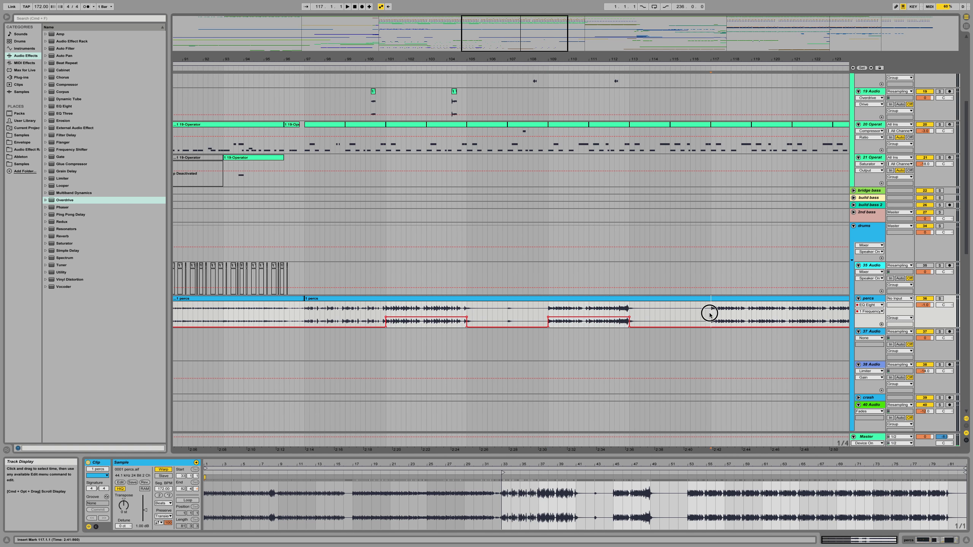
key(space)
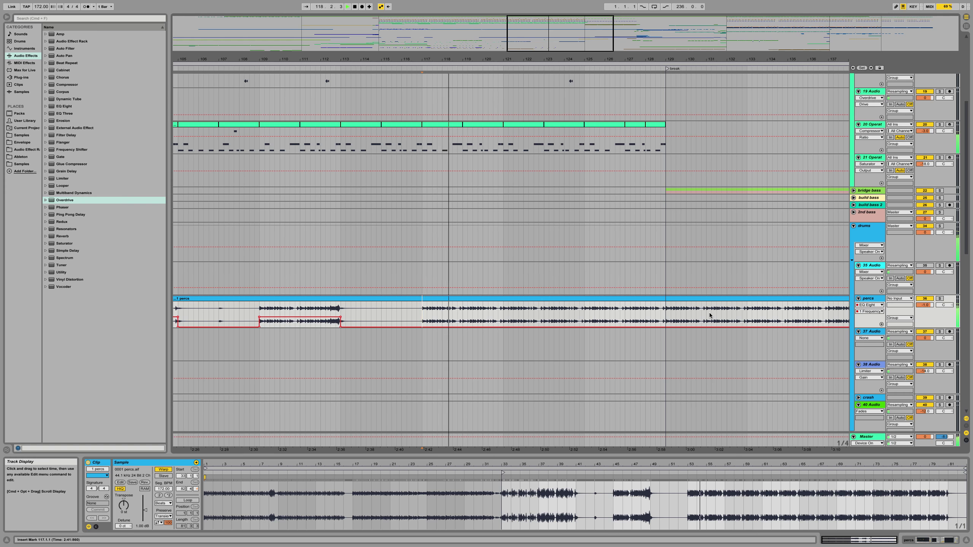
drag(665, 315, 421, 317)
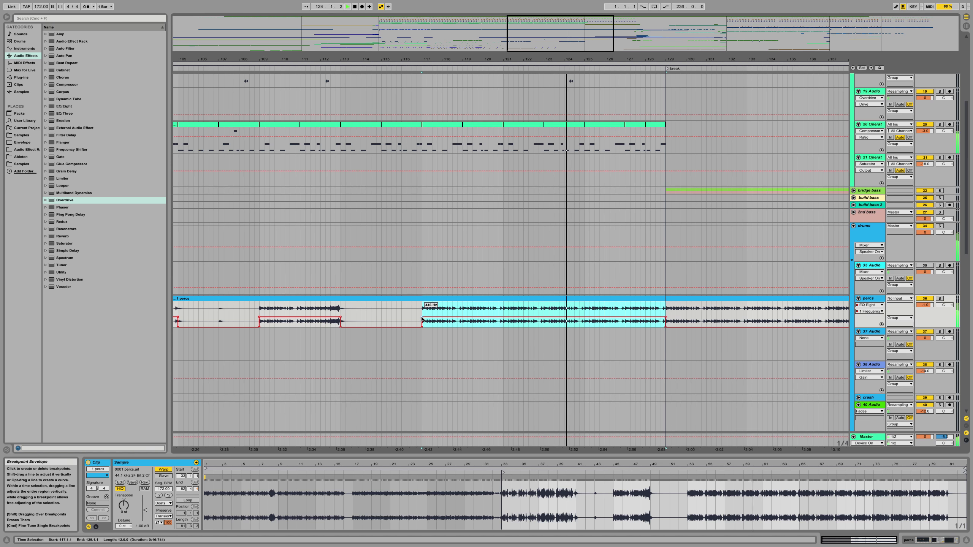
Step: Review the drop arrangement and audition the full mix from 97.1.1
drag(508, 59, 508, 16)
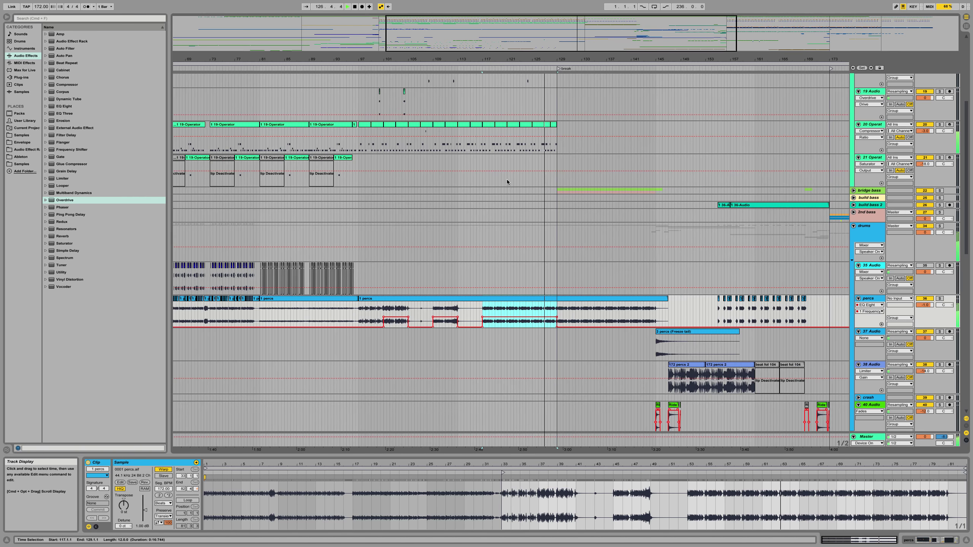
scroll(506, 179, left, 5)
scroll(506, 180, up, 3)
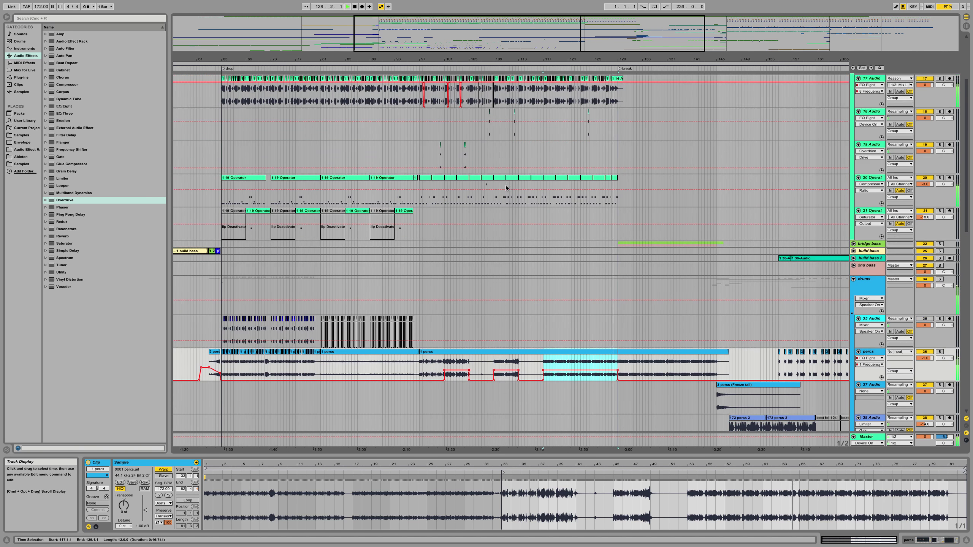
scroll(507, 184, up, 1)
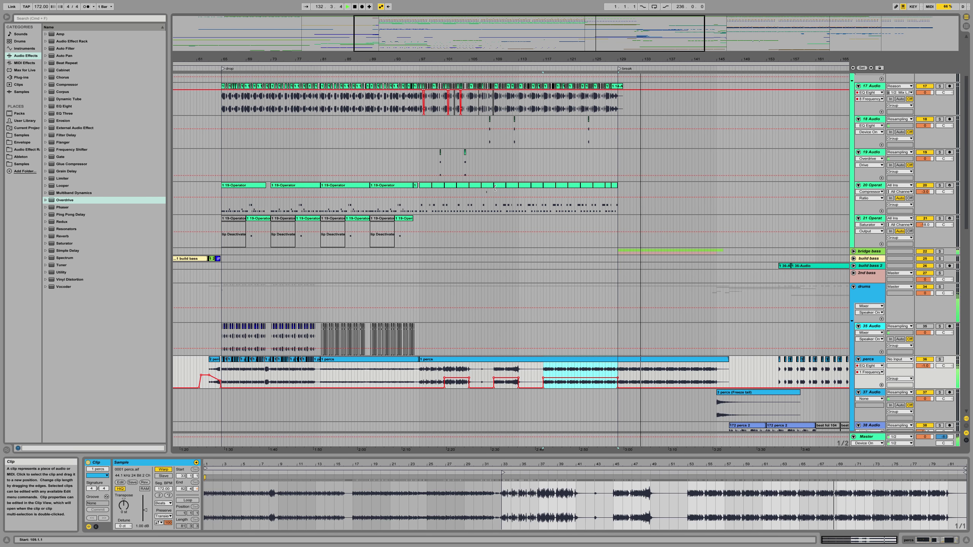
click(419, 205)
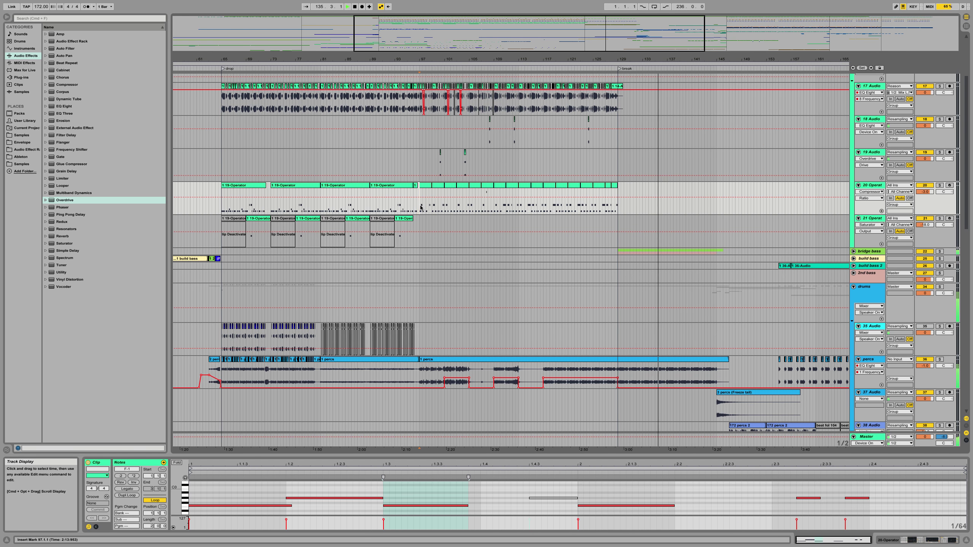
drag(428, 59, 385, 96)
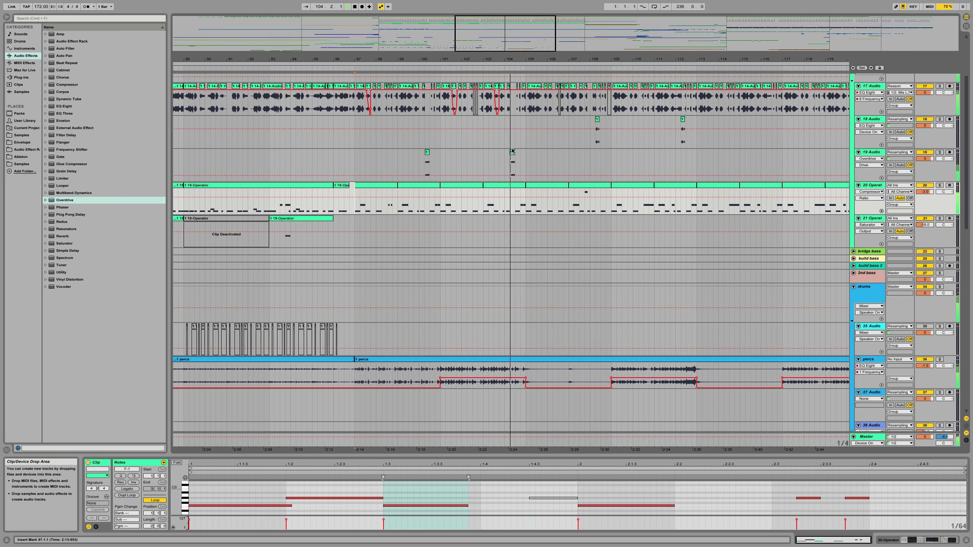
scroll(528, 192, up, 4)
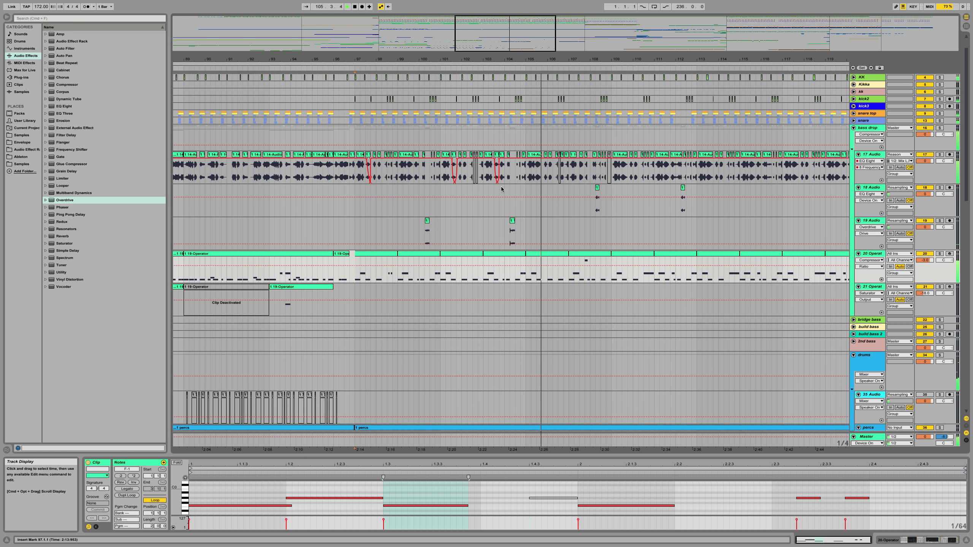
click(355, 193)
key(space)
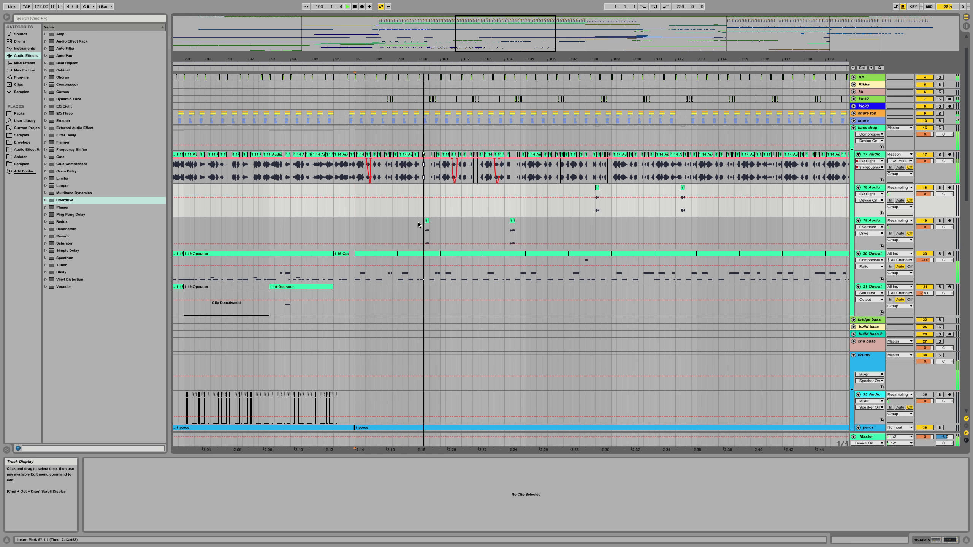
Step: On the 18 Audio track, extend the clip at 112.2.1 to 113.1.1 with a split at 112.2.4
scroll(418, 224, up, 2)
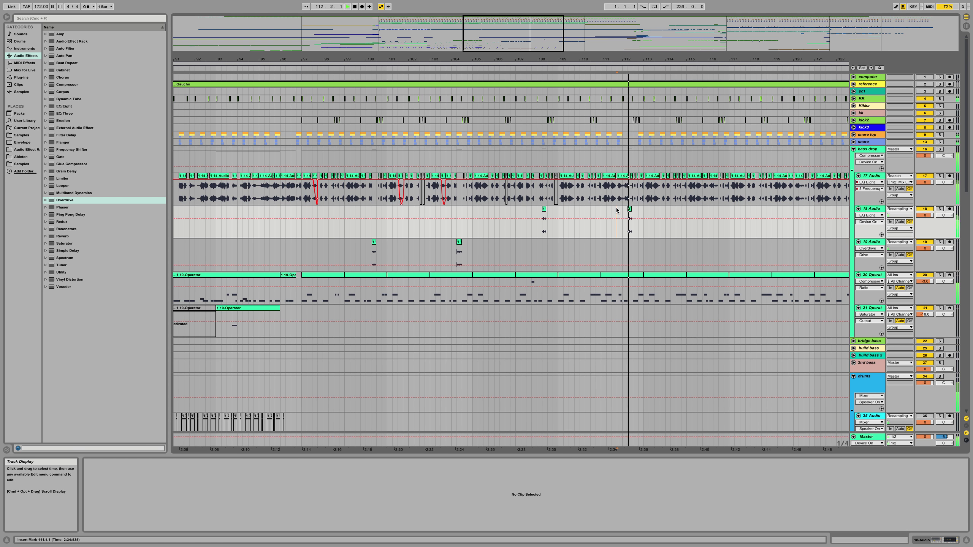
click(629, 209)
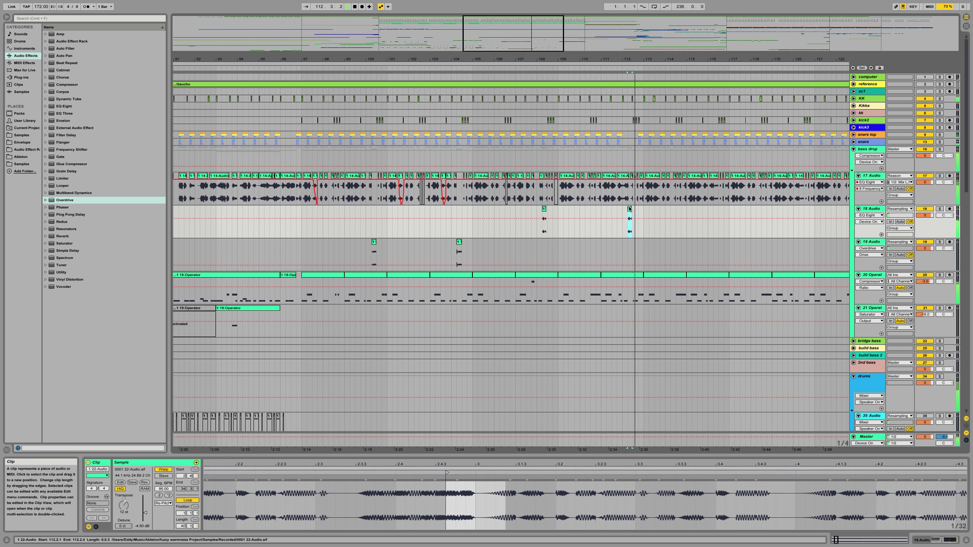
key(space)
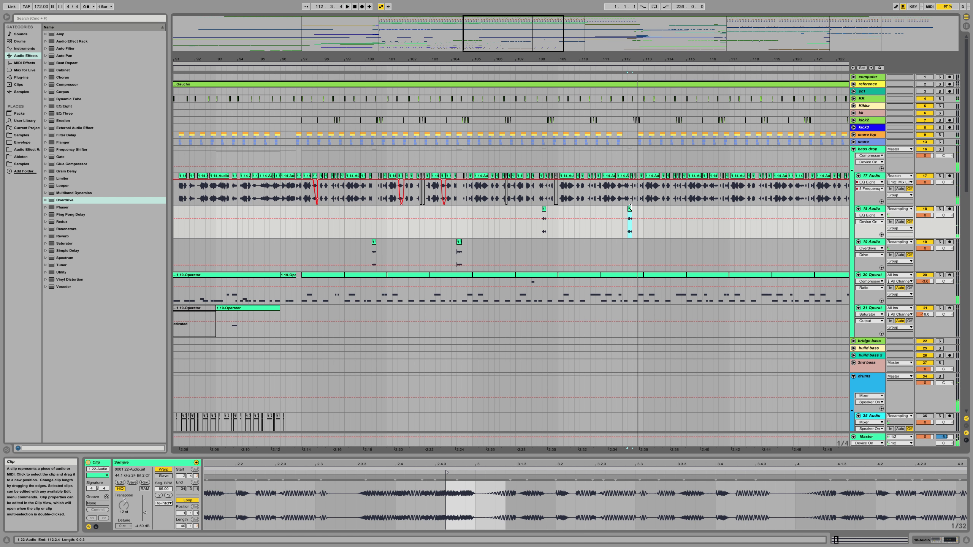
drag(631, 209, 643, 207)
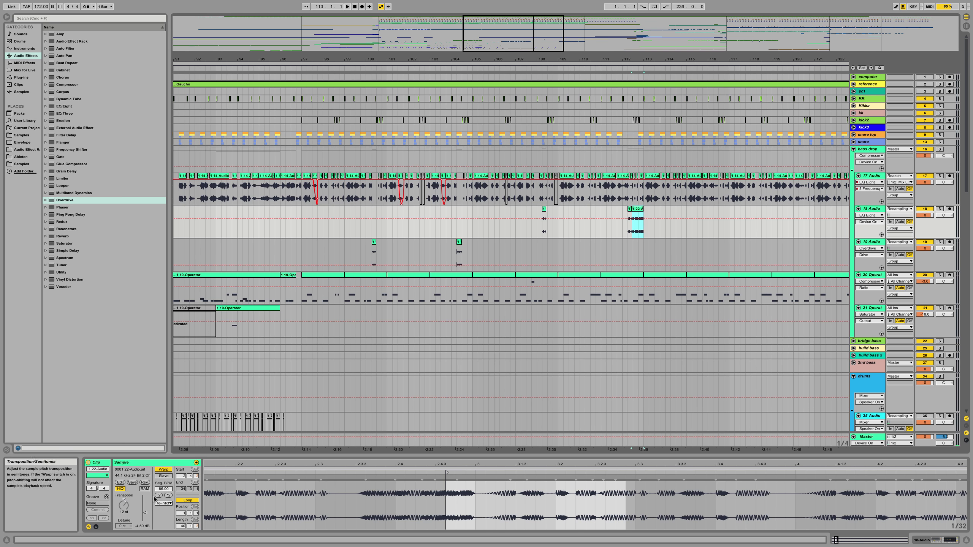
Step: Double the original tempo of the second 18 Audio slice to 172.00 BPM and audition it
click(168, 495)
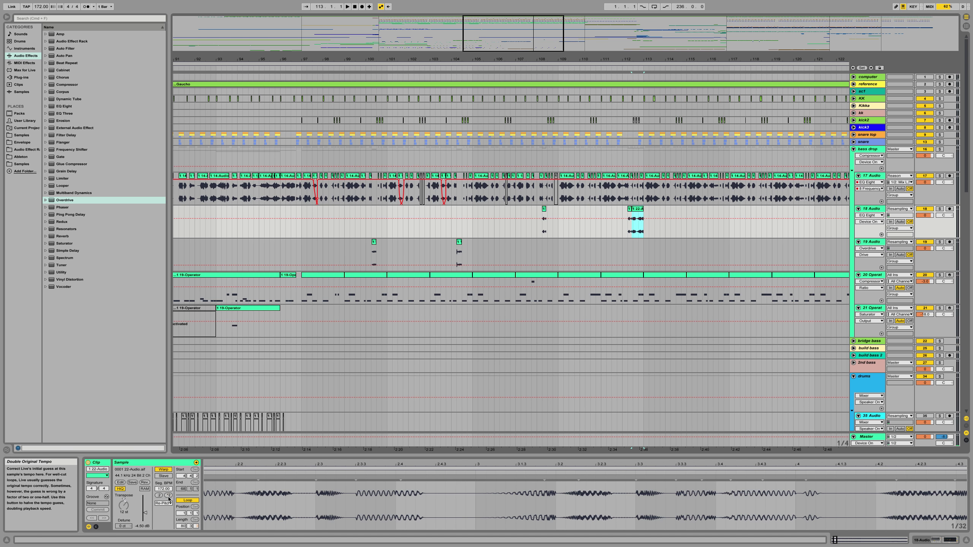
key(space)
key(space)
Step: Deactivate the 17 Audio slices from 112.2.3 to 113.1.1 and audition the passage
drag(628, 190, 644, 187)
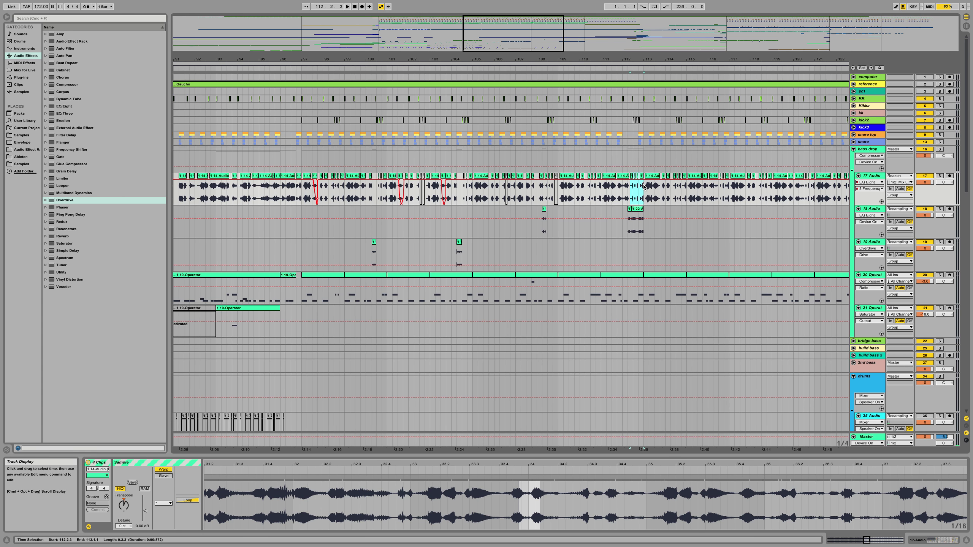
drag(639, 59, 601, 104)
key(space)
key(space)
key(space)
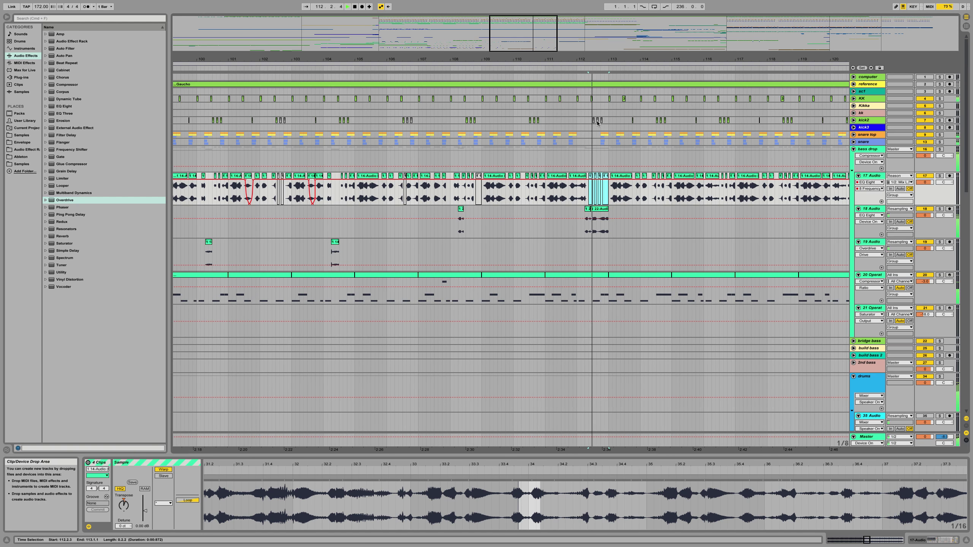
key(space)
Step: Trim the second 18 Audio slice to end at 112.4.1 and audition it
click(600, 208)
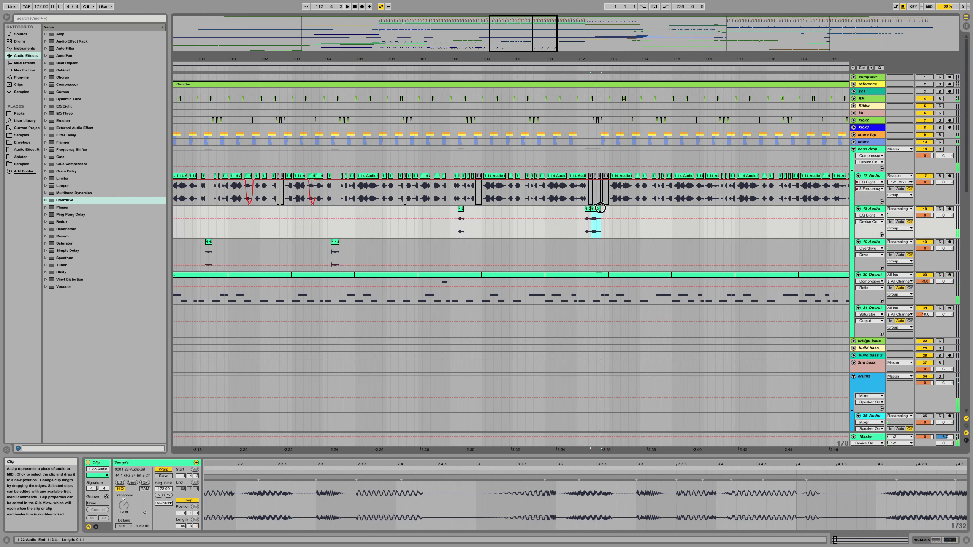
key(space)
key(space)
Step: Move the second 18 Audio slice's sample start marker to about 4.2 and audition it with the track's solo toggled
double_click(595, 209)
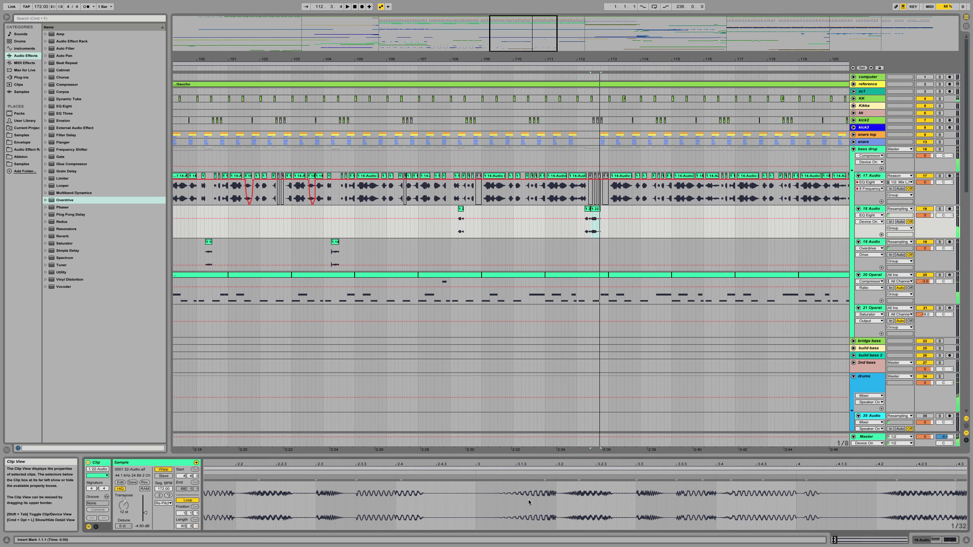
drag(543, 463, 543, 428)
mouse_move(646, 472)
mouse_down()
mouse_move(471, 475)
mouse_move(597, 476)
mouse_move(588, 478)
mouse_up()
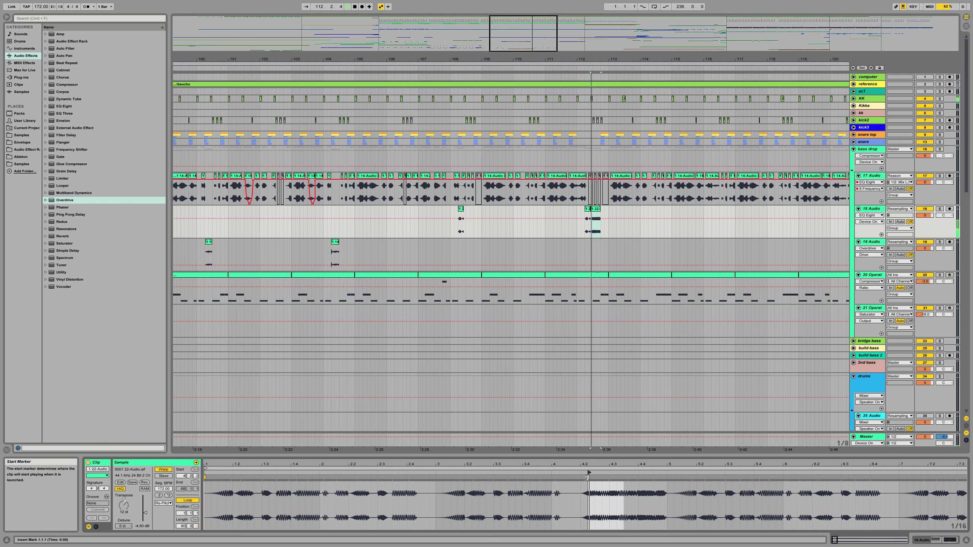
click(939, 209)
click(939, 209)
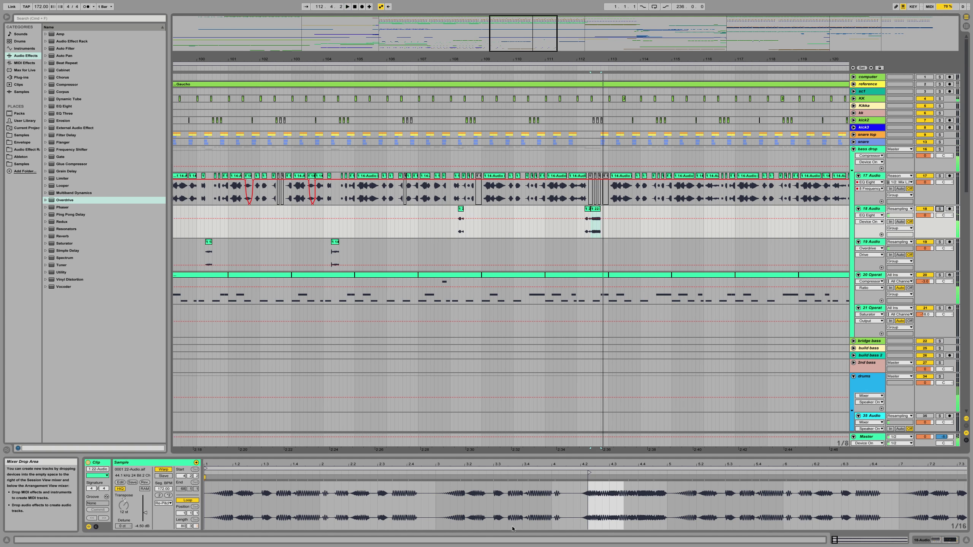
Step: Move the second 18 Audio slice's start marker to about 1.3 and halve its original tempo to 86.00 BPM with the track soloed
drag(588, 472, 262, 488)
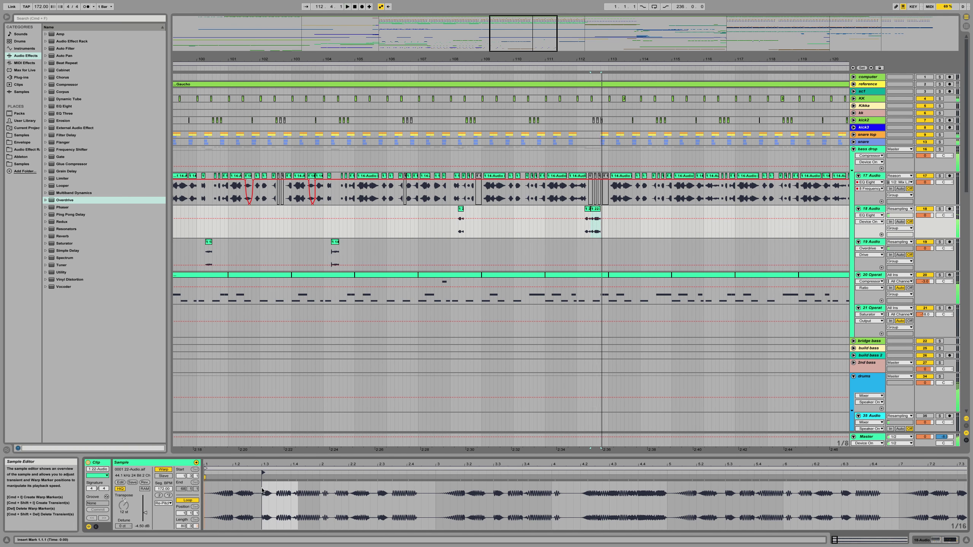
click(940, 209)
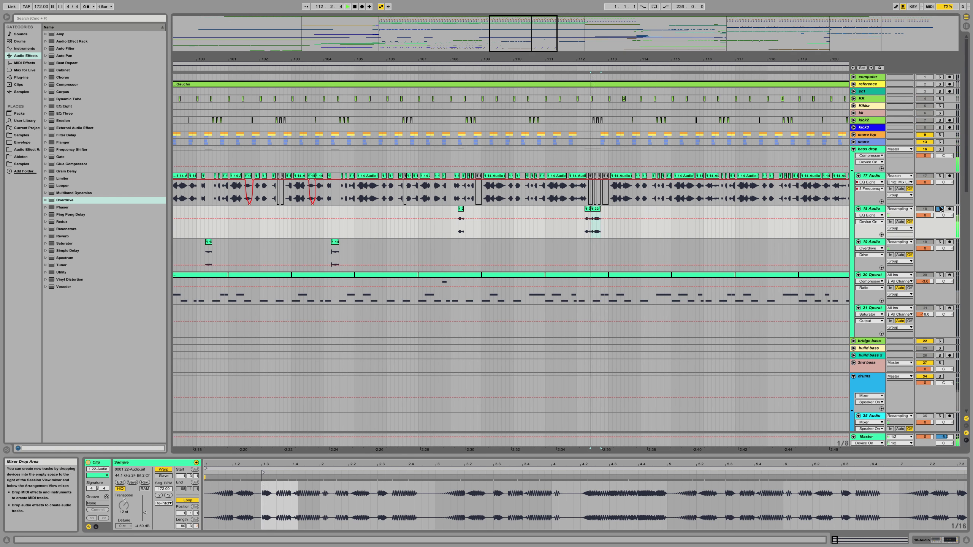
click(160, 495)
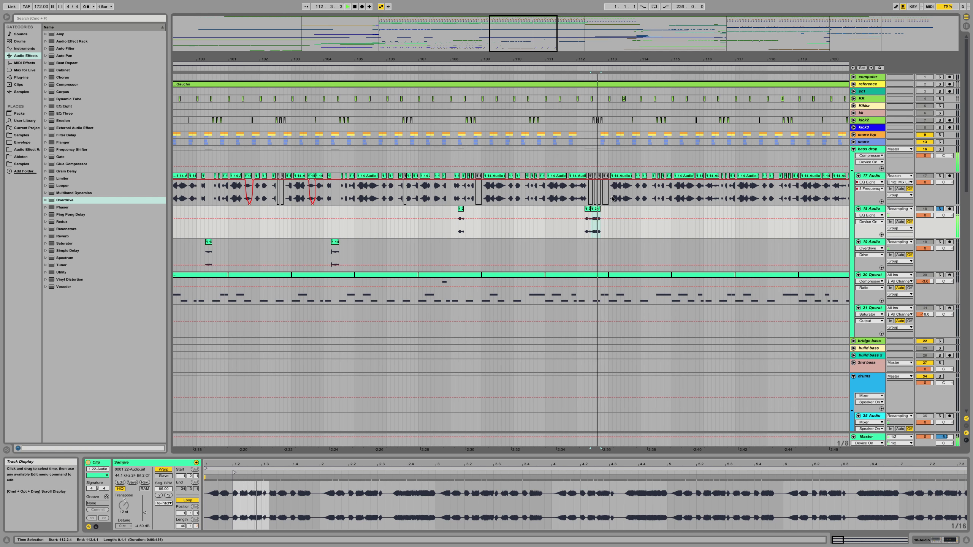
Step: Audition the 18 Audio slices from 112.2.1 soloed, and unsolo the track to hear them in the full mix from 112.1.1
click(587, 209)
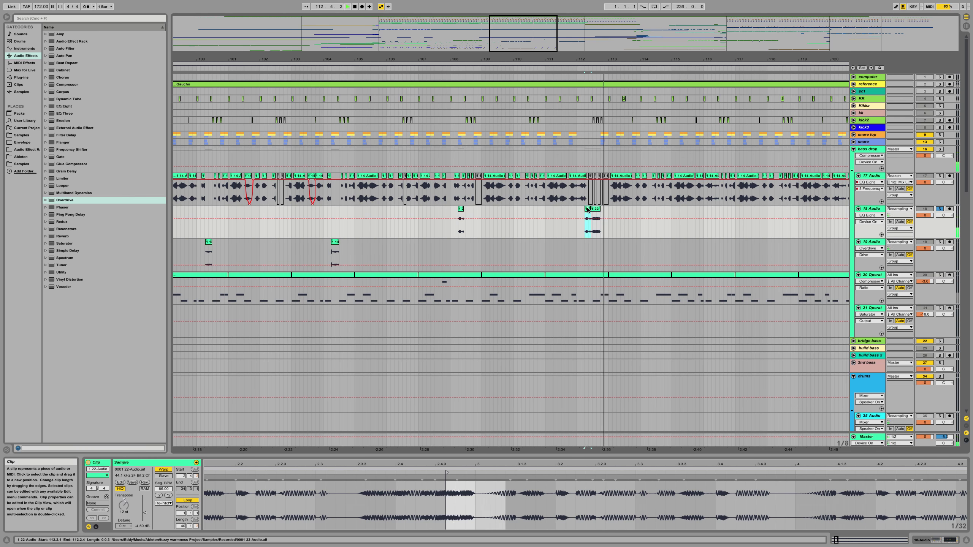
key(space)
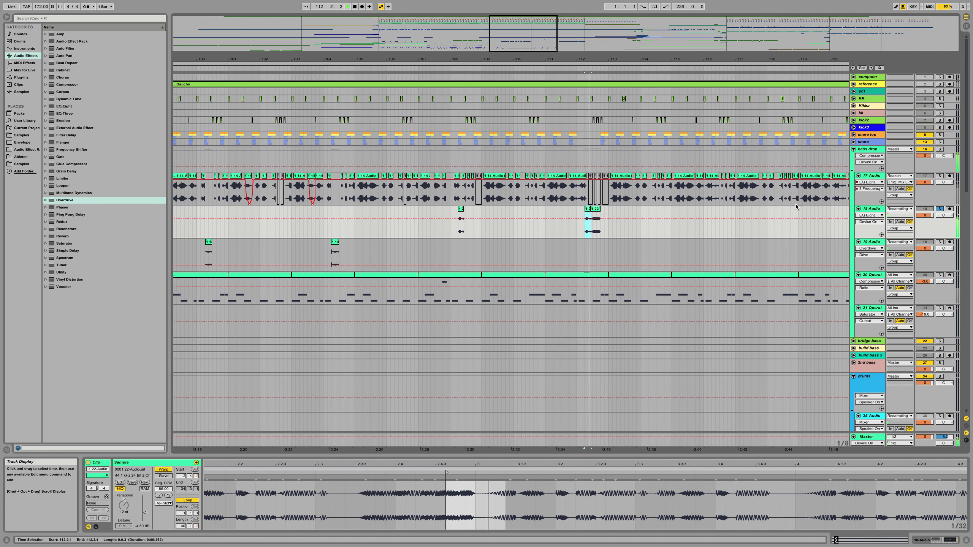
click(939, 209)
key(space)
key(space)
click(579, 213)
key(space)
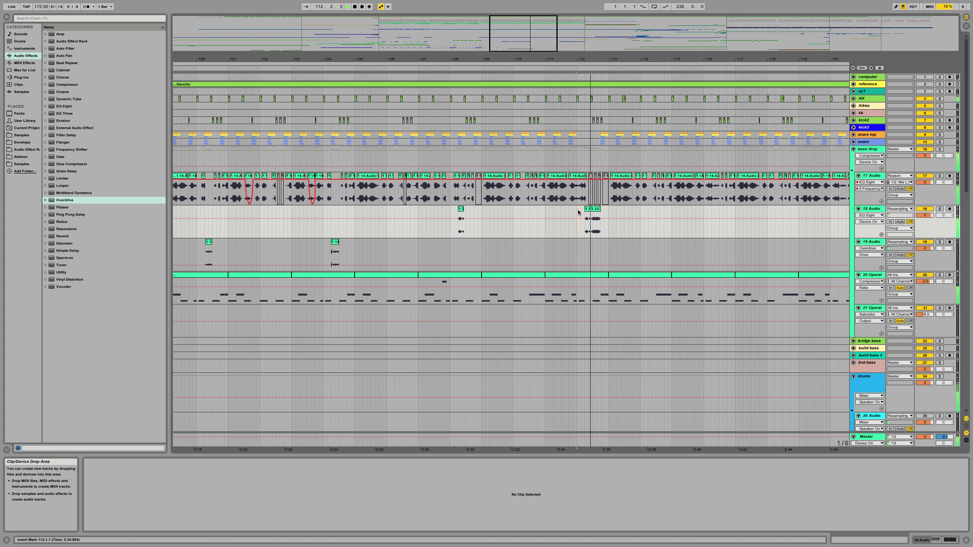
key(space)
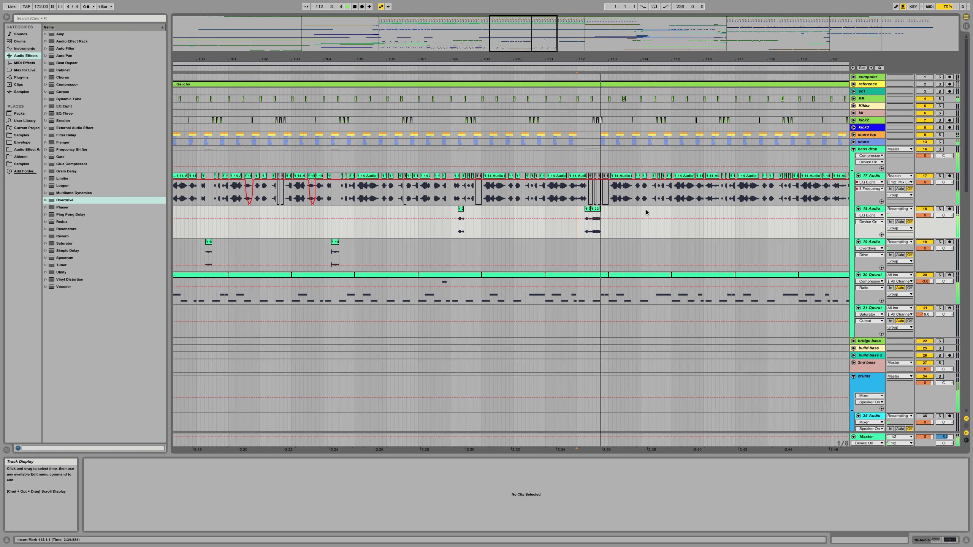
Step: Extend the second 18 Audio slice back over the first to start at 112.2.1 and audition it in the mix
click(599, 210)
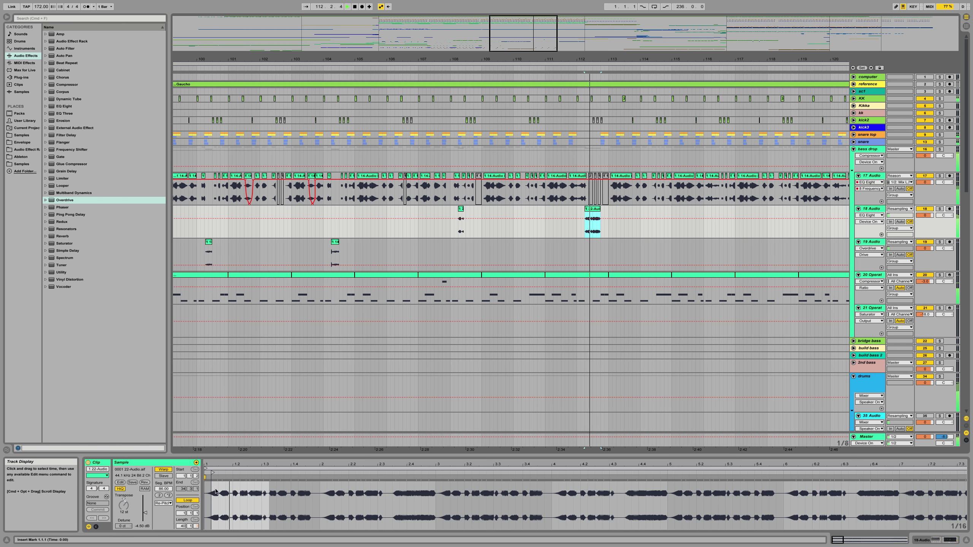
key(space)
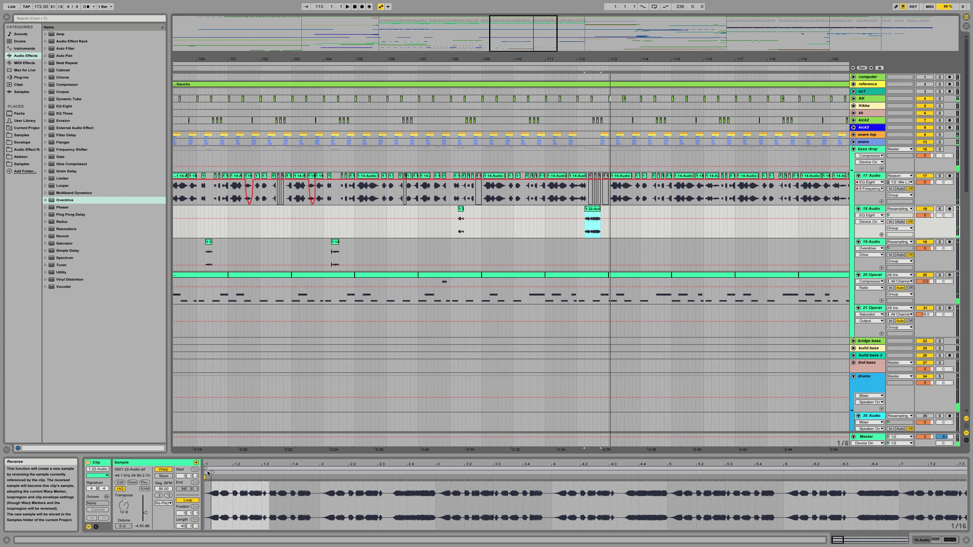
Step: Move the 18 Audio slice's start marker forward to about 1.2, double its original tempo to 172.00 BPM and audition it soloed
key(space)
drag(213, 473, 232, 473)
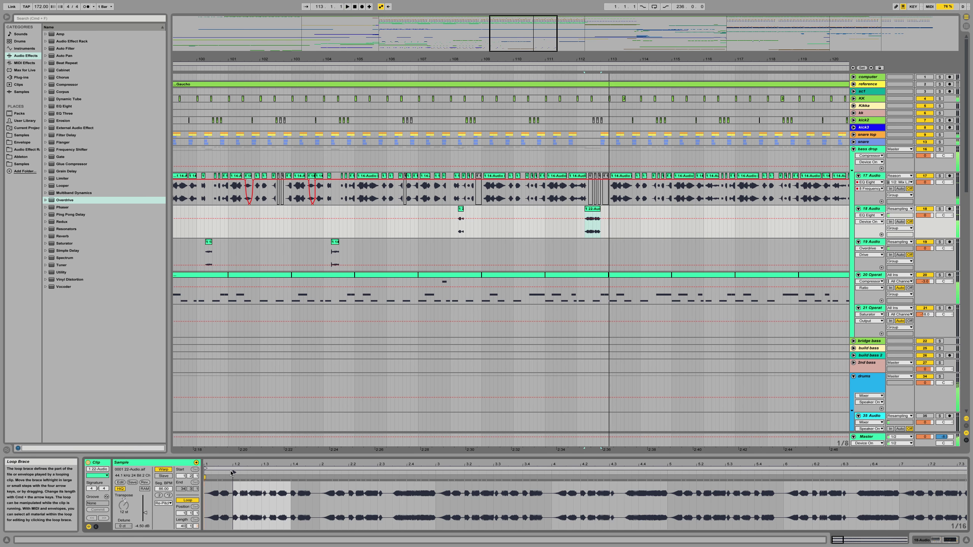
click(167, 495)
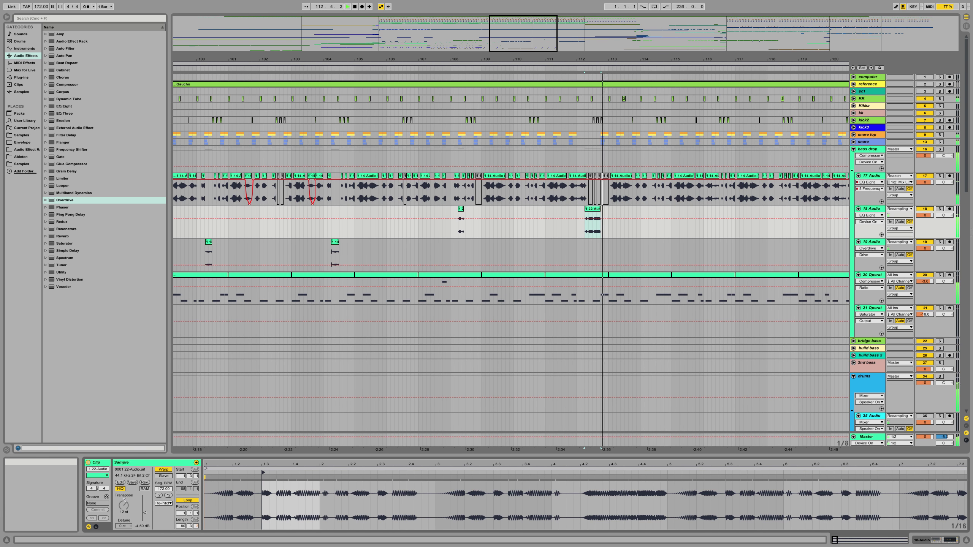
key(space)
click(942, 209)
key(space)
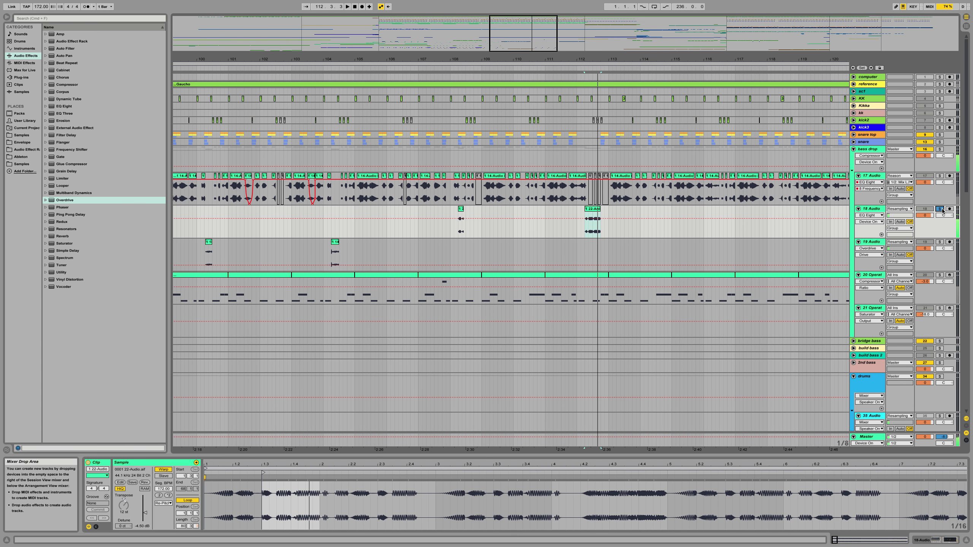
Step: Delete the 18 Audio section from 112.2.4 to 112.3.1 and audition the gap unsoloed from 111.4.4
drag(610, 61, 605, 83)
drag(546, 227, 537, 226)
key(Delete)
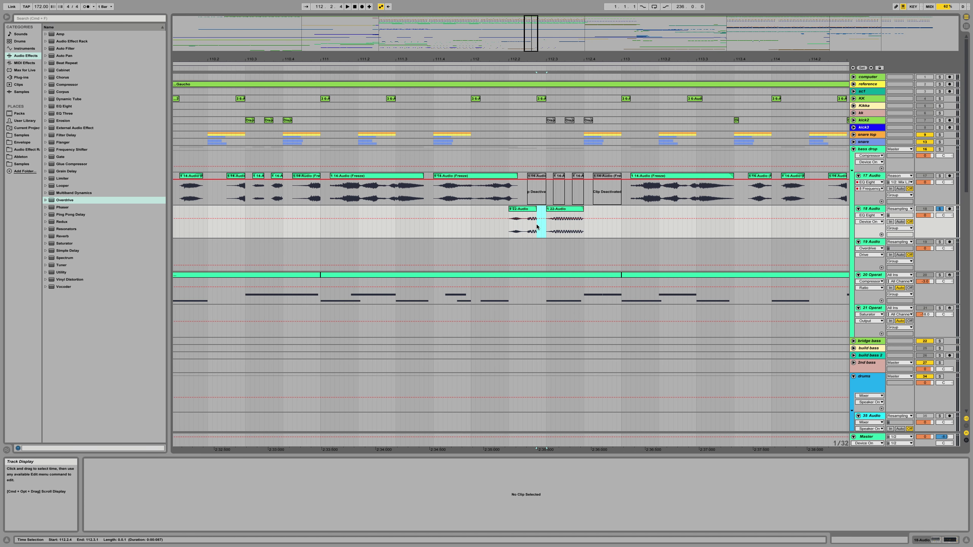
click(467, 225)
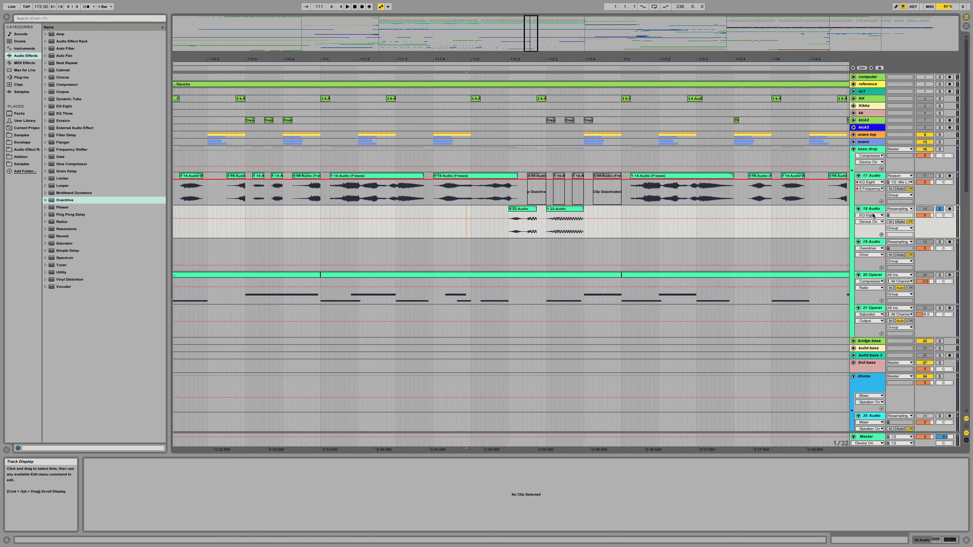
click(939, 209)
key(space)
key(space)
key(space)
key(space)
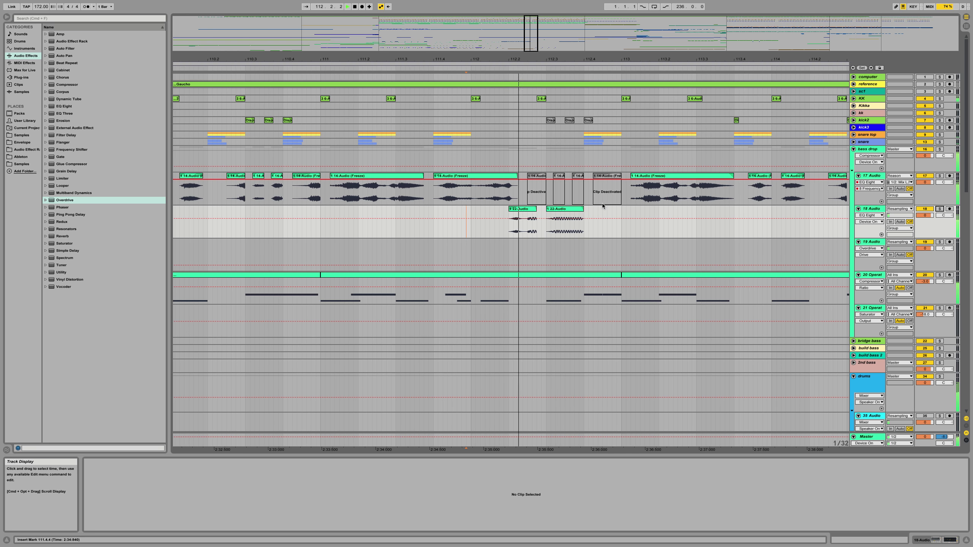
Step: Audition the 18 Audio slice starting at 112.3.1 in the full mix
click(558, 210)
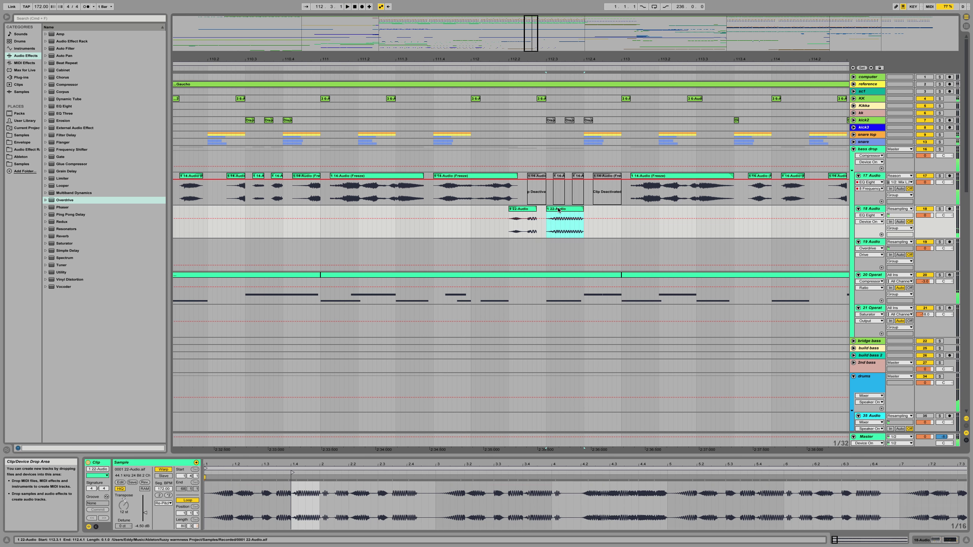
key(space)
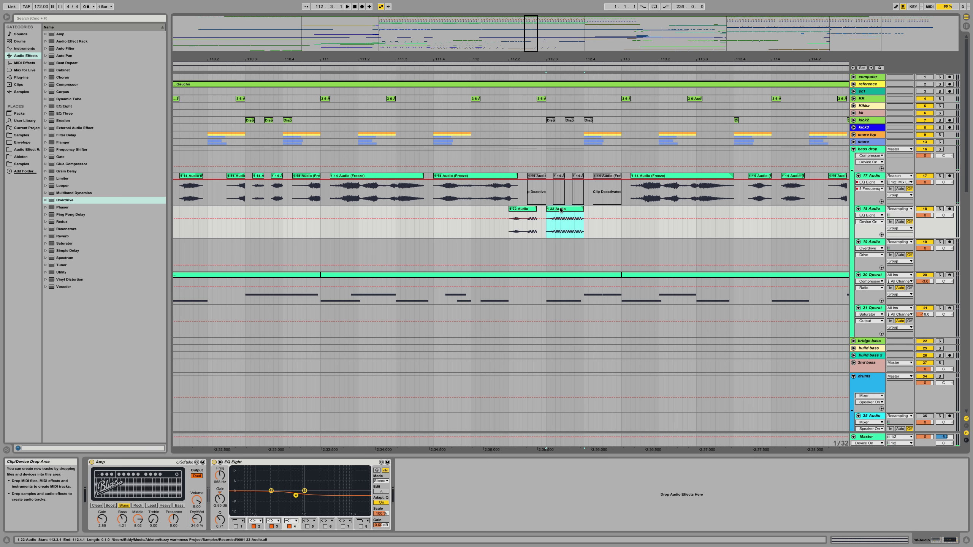
click(559, 208)
key(space)
key(space)
key(space)
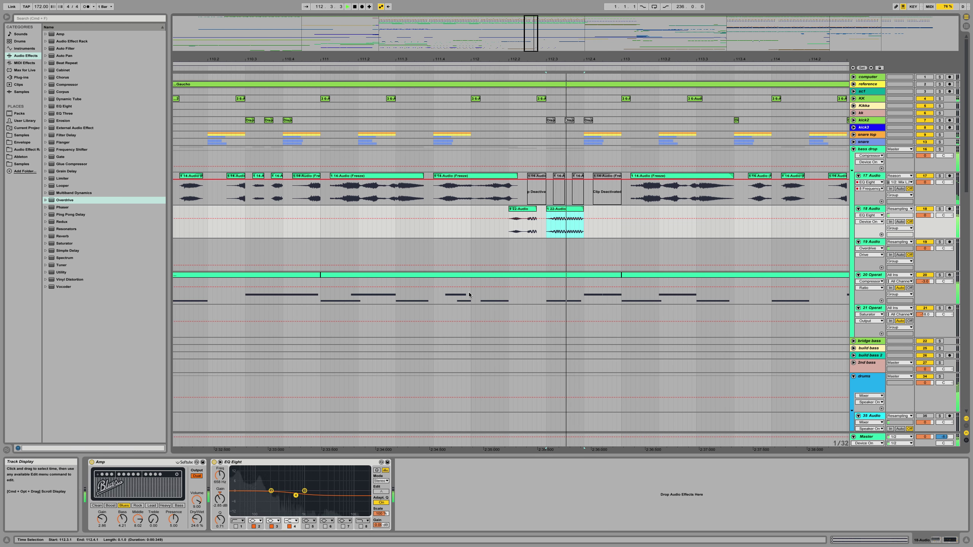
Step: Audition the slice from 112.3.1 with 18 Audio soloed and with the bass drop group soloed, showing the group's spectrum
click(940, 208)
click(939, 149)
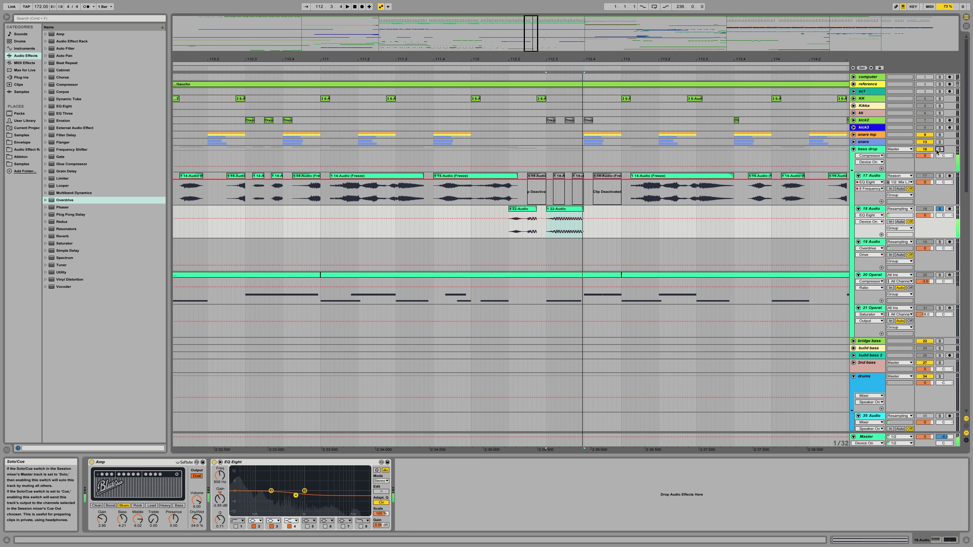
click(871, 151)
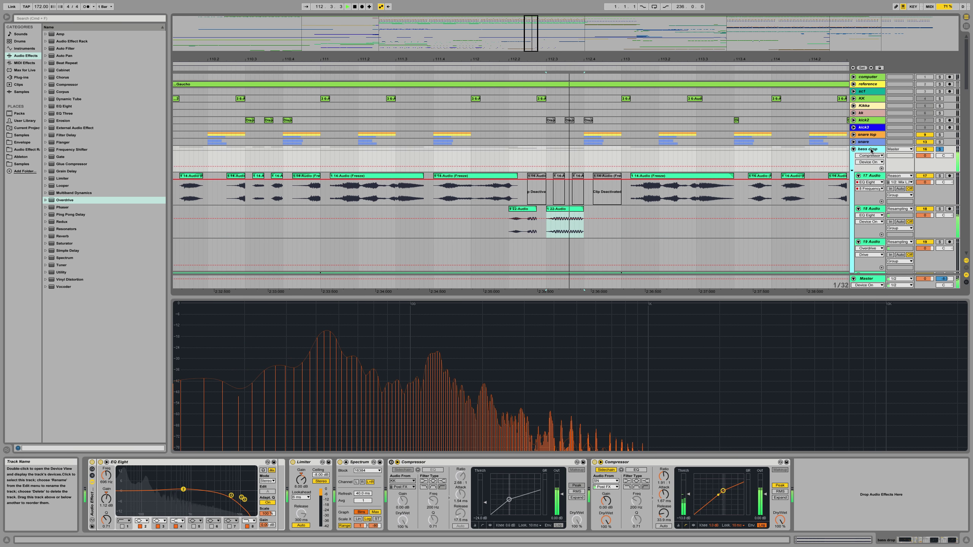
key(space)
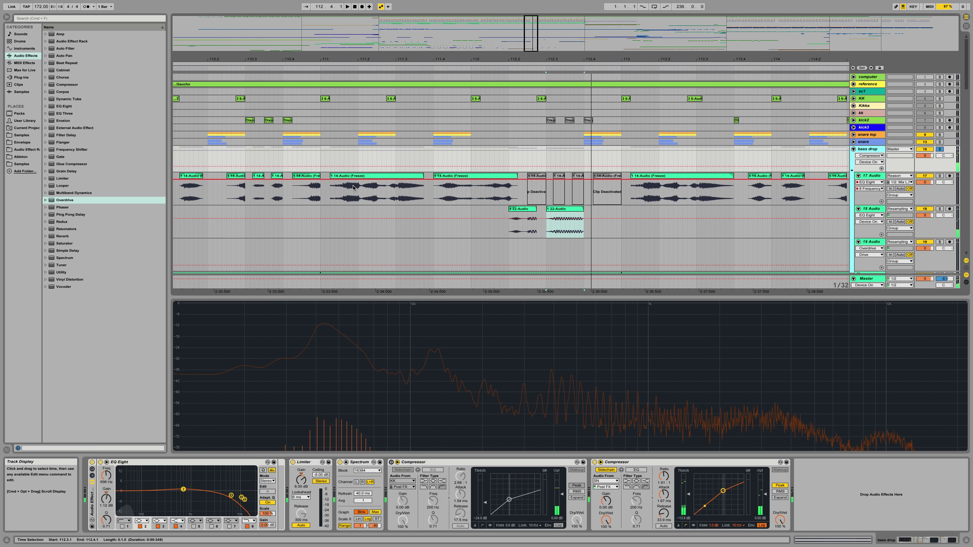
Step: Audition the soloed bass drop group from 111.1.1 against its spectrum, and unsolo it to hear the full mix
click(322, 196)
key(space)
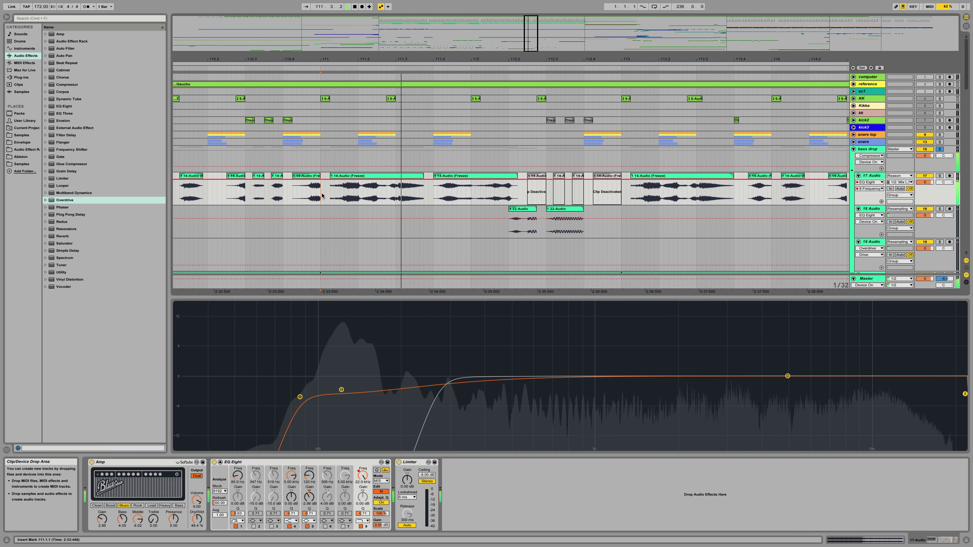
click(319, 161)
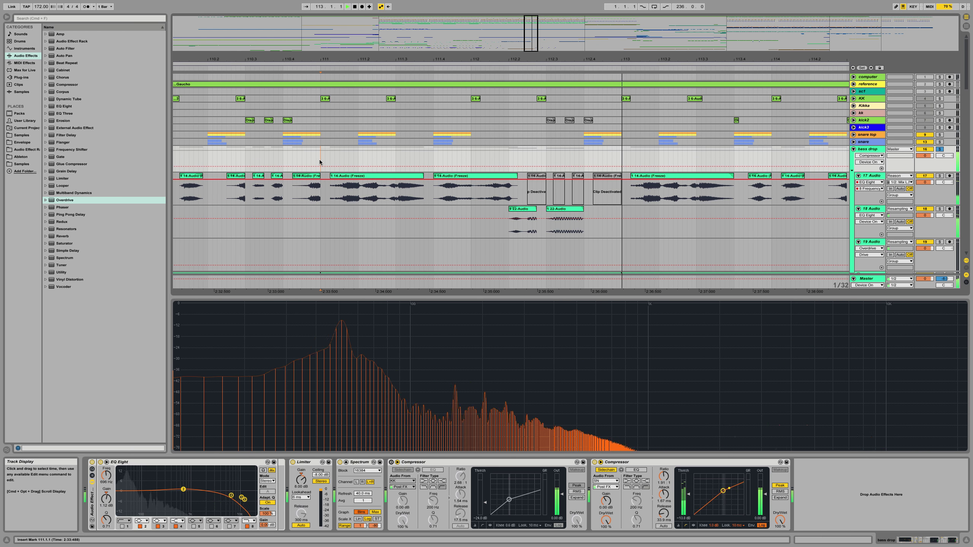
key(space)
key(space)
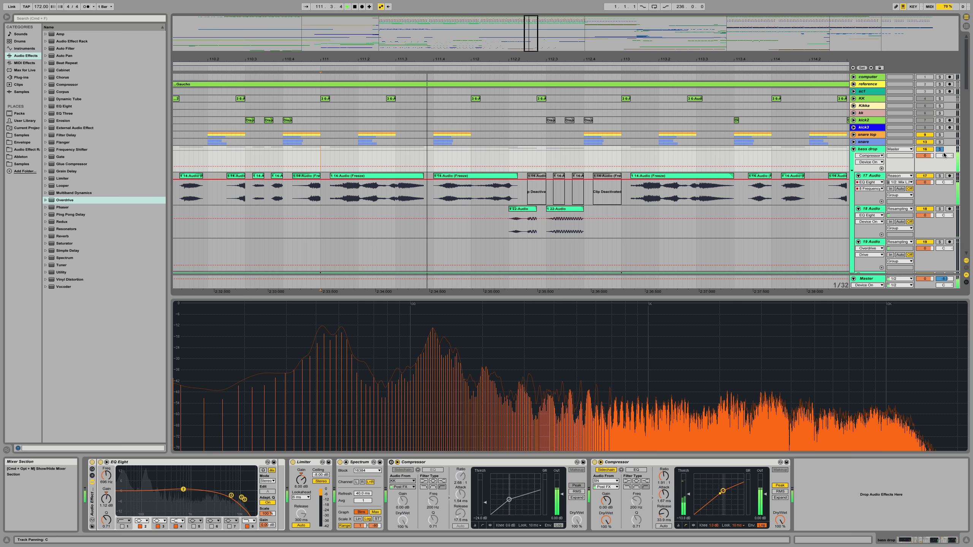
key(space)
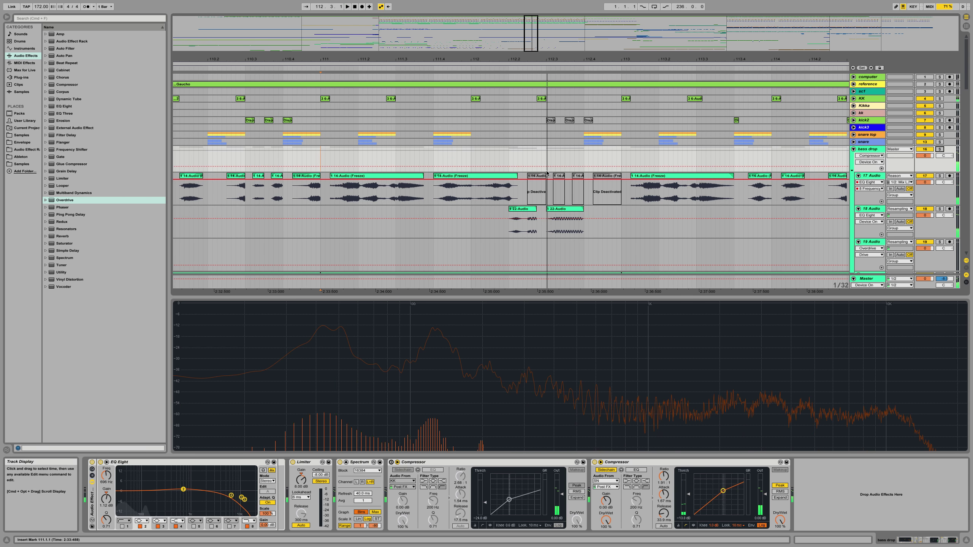
Step: Deactivate both resampled clips on the 18 Audio track
click(524, 214)
shift+click(559, 211)
key(0)
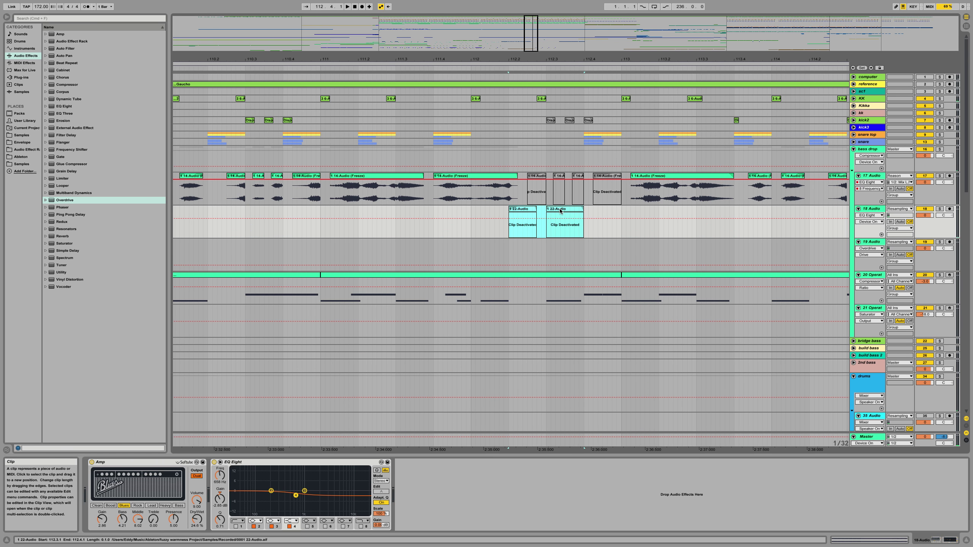
Step: Reactivate the 17 Audio clip at 112.2.3, extend its end to 113.1.1 over the deactivated clips, and play it
click(539, 177)
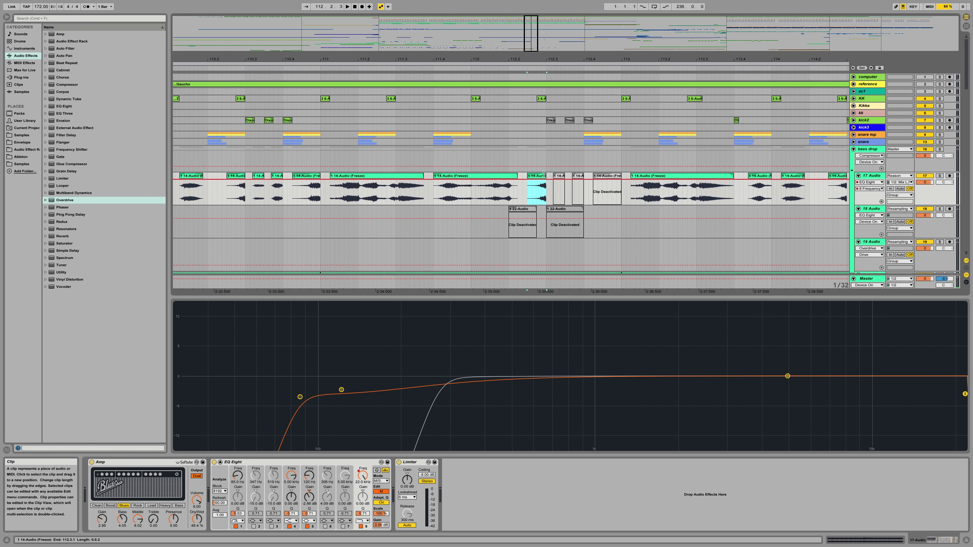
drag(575, 173, 622, 175)
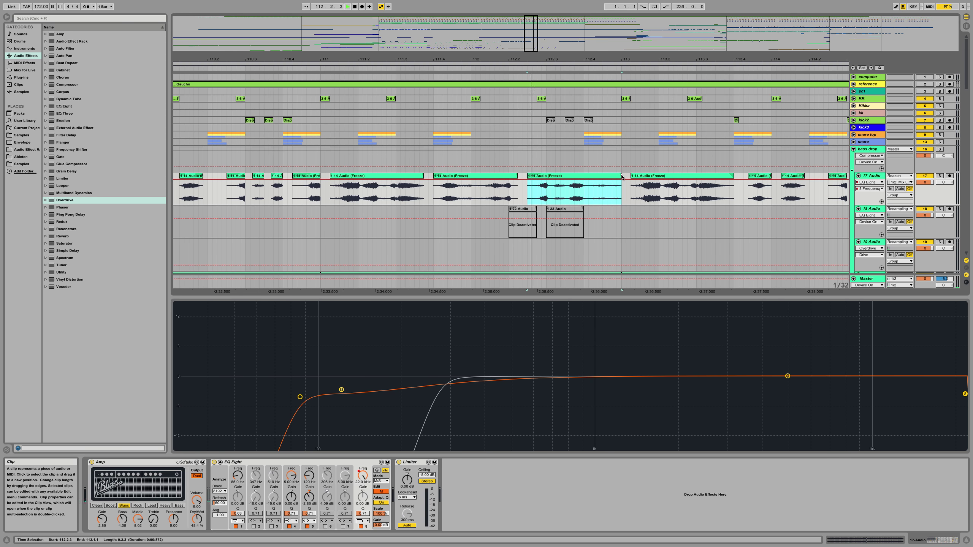
key(space)
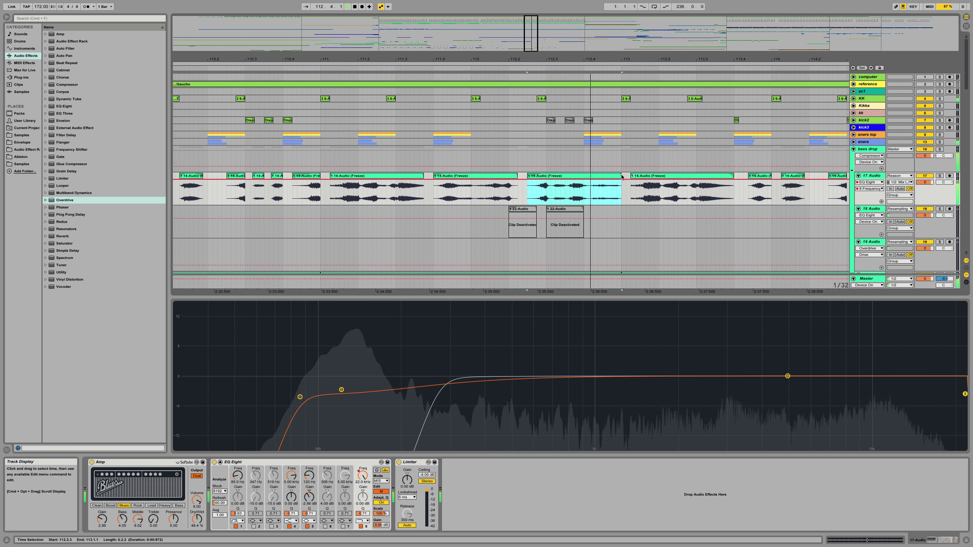
Step: Loop the extended clip's sample from its beginning and move the start marker back to about bar 17 while auditioning
double_click(588, 176)
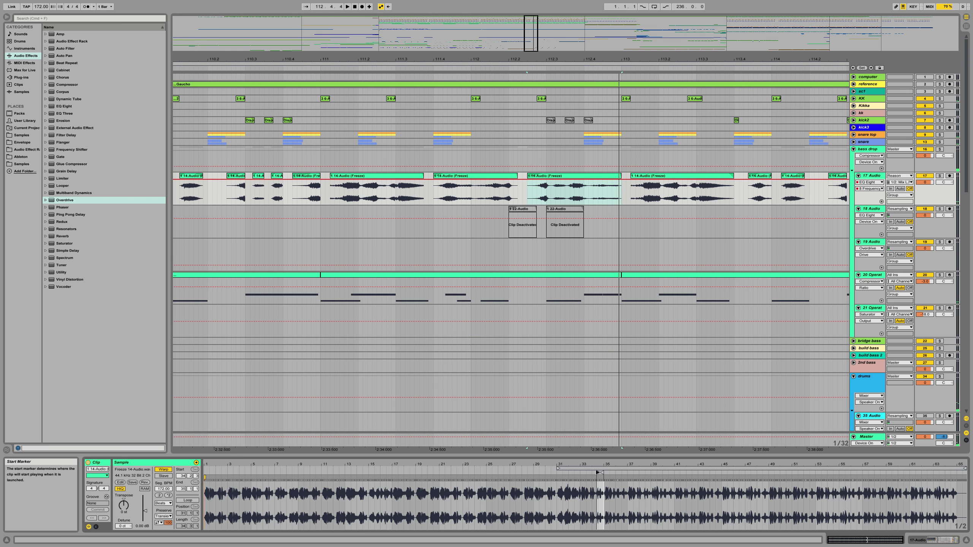
key(super+z)
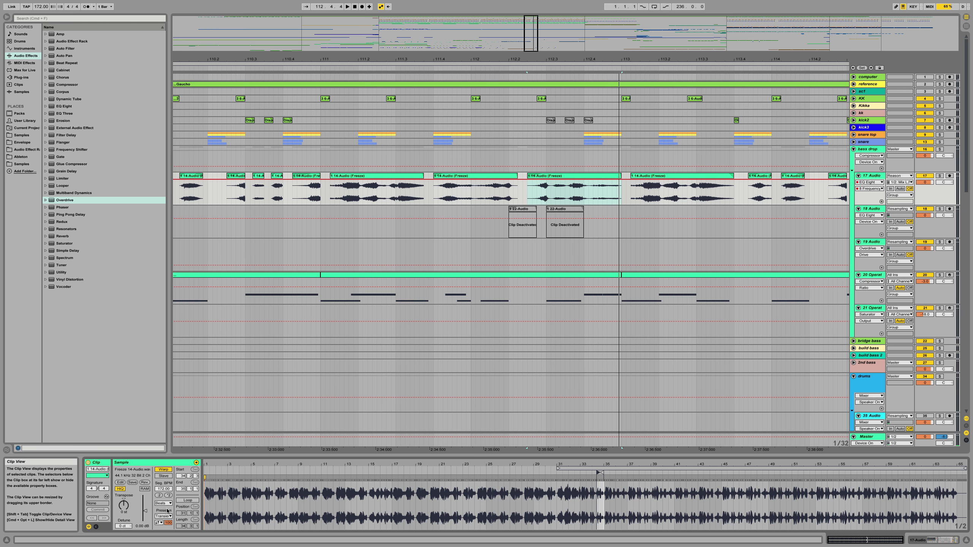
click(178, 501)
drag(561, 469, 204, 469)
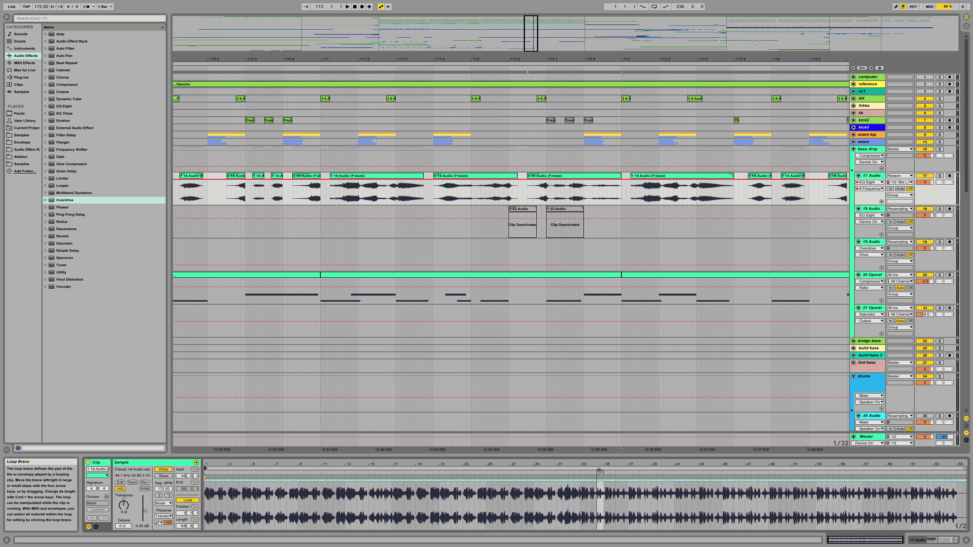
drag(597, 469, 416, 474)
key(space)
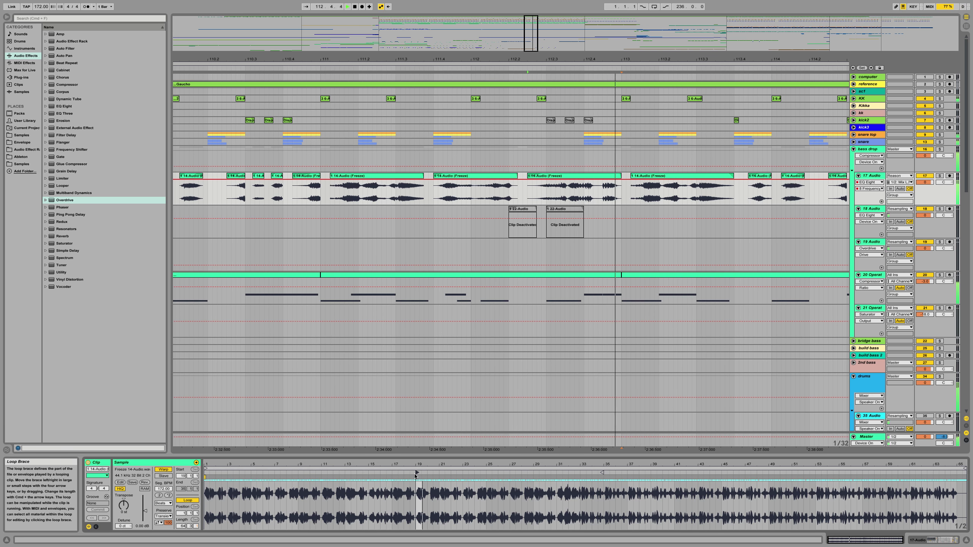
drag(409, 473, 393, 473)
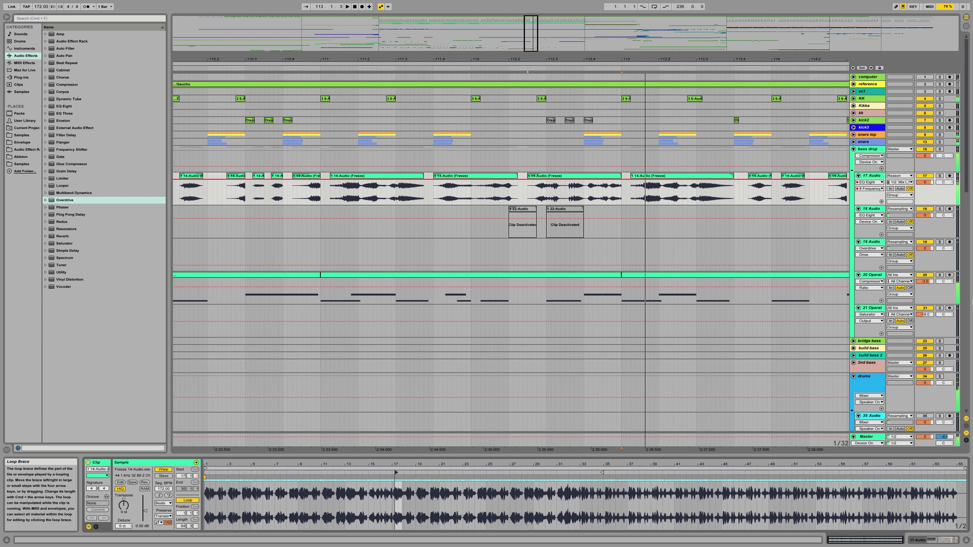
Step: Solo the 17 Audio track and fine-tune the clip's start marker to just past 17.2 by ear
click(940, 175)
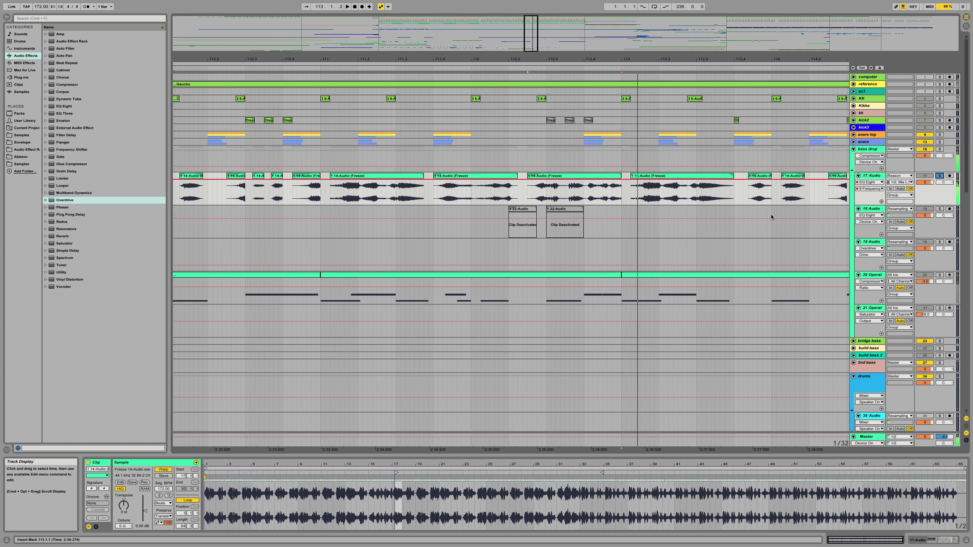
key(space)
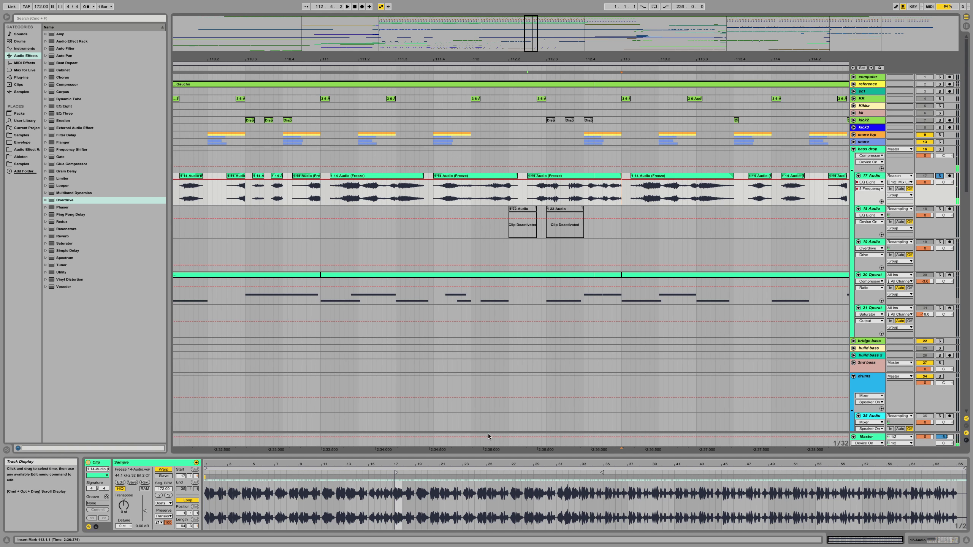
drag(393, 463, 404, 517)
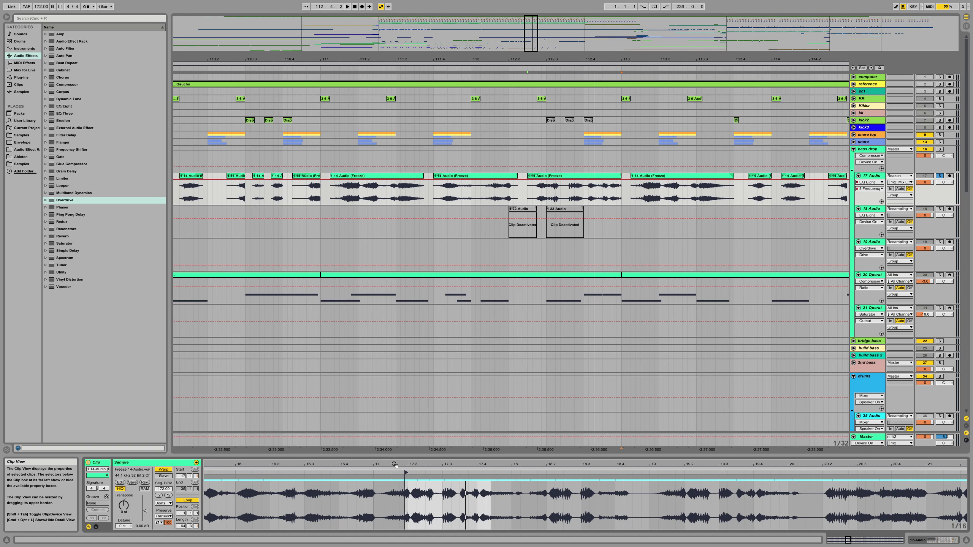
mouse_move(406, 471)
mouse_down()
mouse_move(382, 472)
mouse_move(417, 471)
mouse_up()
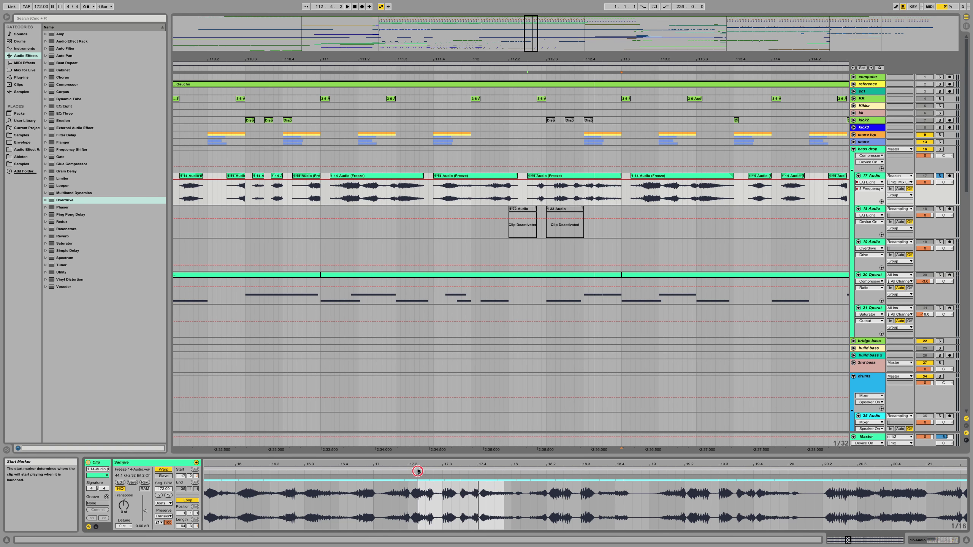
key(space)
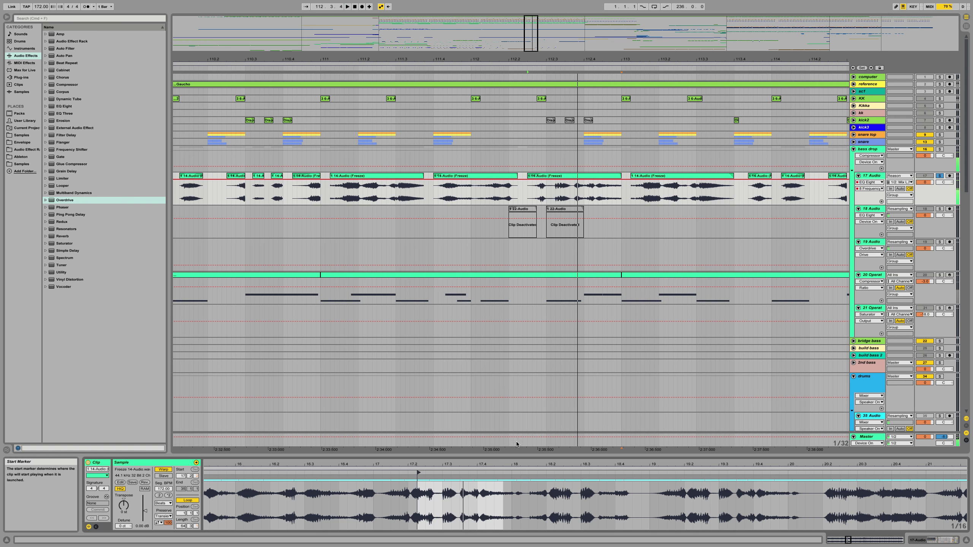
Step: Shorten the clip's end by a sixteenth, shift the clip to start at 112.2.4, and play it back
drag(620, 176, 612, 176)
drag(608, 176, 614, 178)
click(543, 192)
key(space)
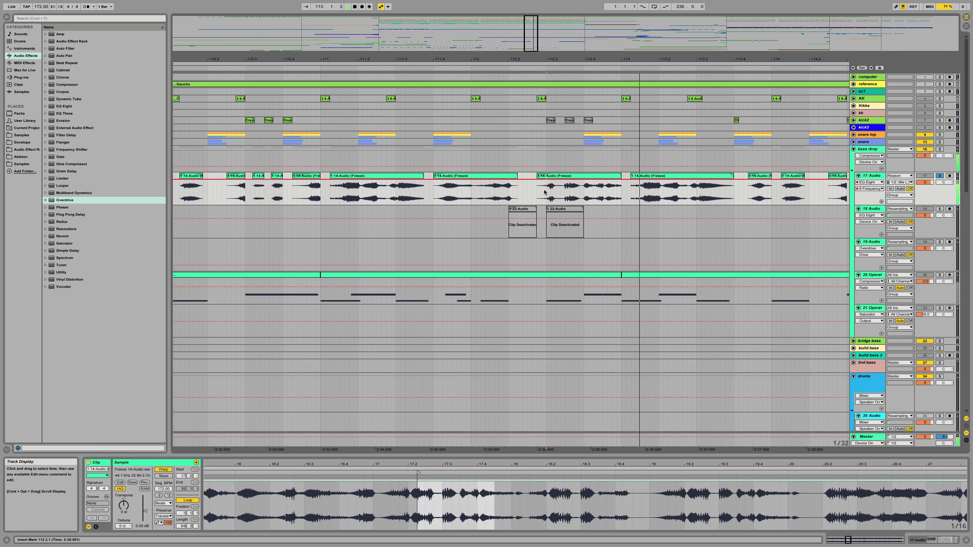
key(space)
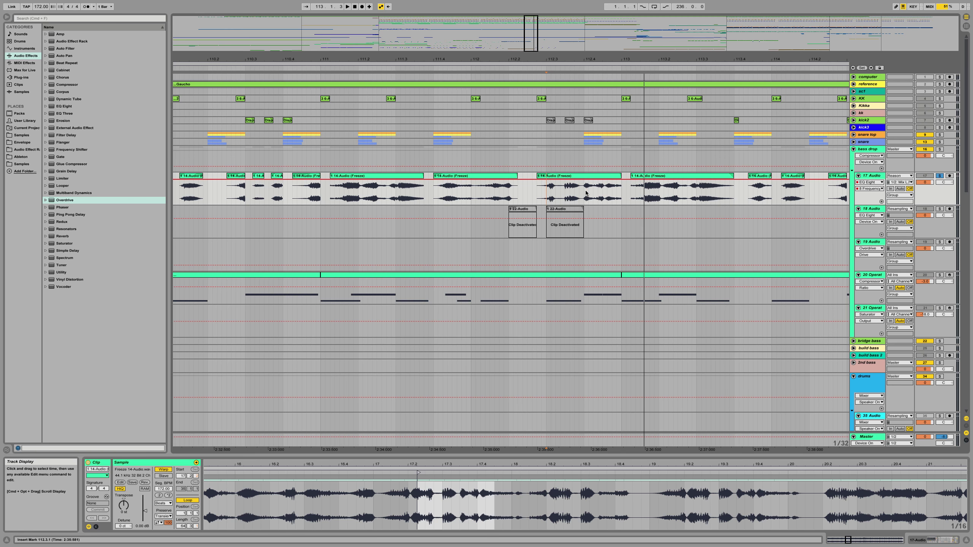
Step: Open a short gap at 112.4.1 on 17 Audio and extend the clip before it back to 112.2.1
drag(584, 193, 602, 192)
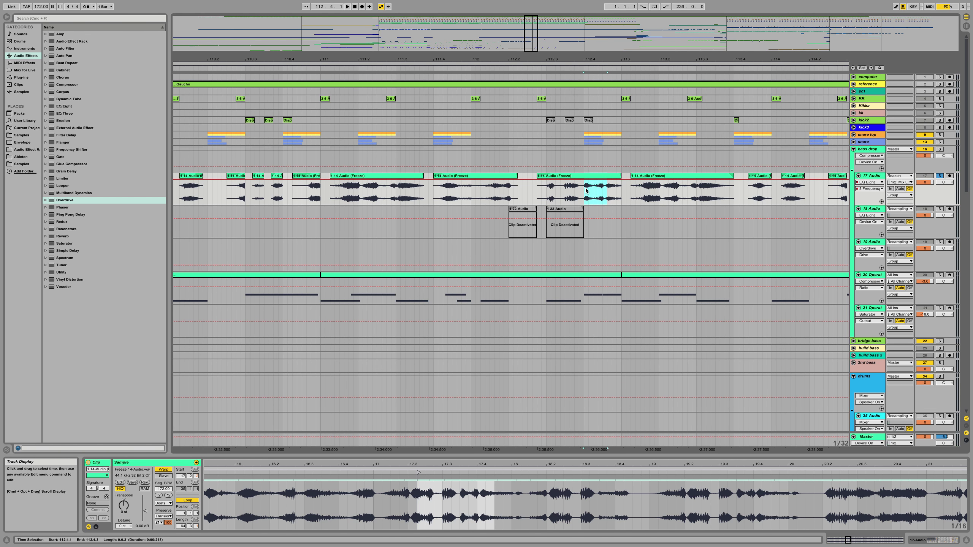
drag(586, 175, 561, 177)
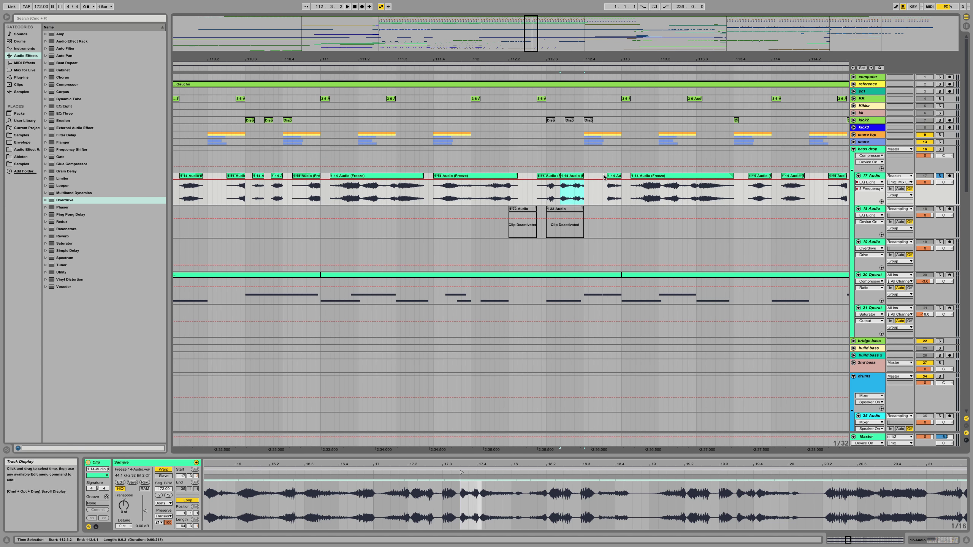
click(614, 176)
key(Delete)
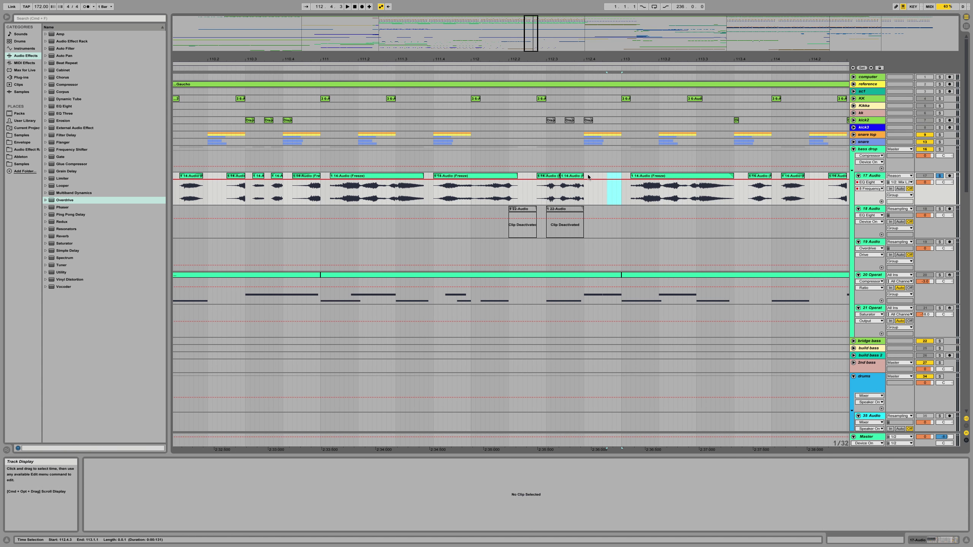
key(super+z)
drag(605, 174, 508, 178)
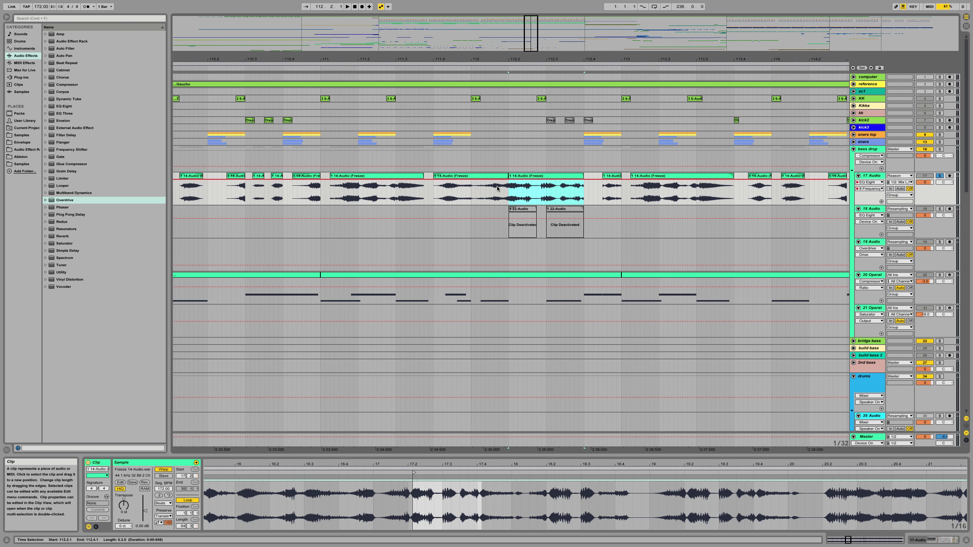
Step: Play the arrangement from the 111.4.1 bass clip and unsolo the 17 Audio track
click(475, 177)
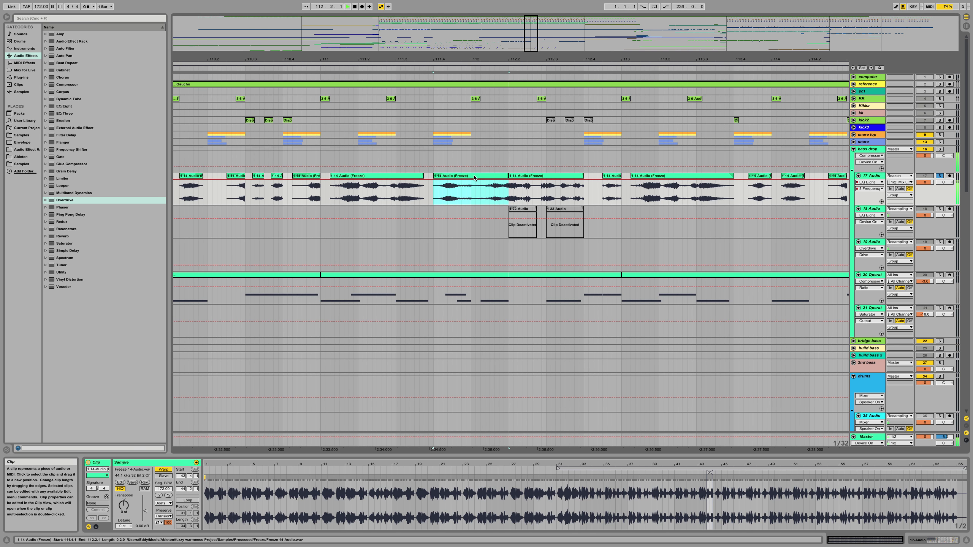
click(938, 176)
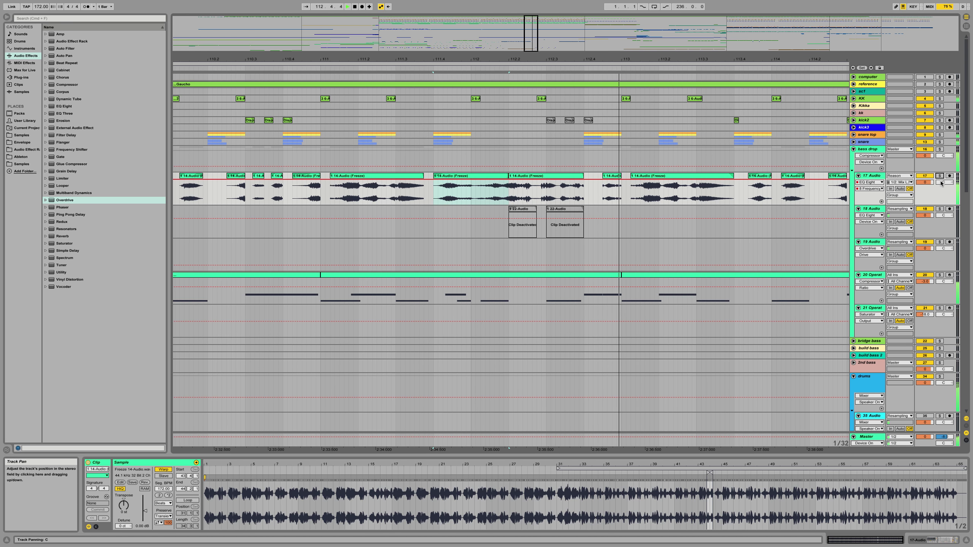
Step: Try cutting the 17 Audio slice from 112.2.4 to 112.3.1 and play from 111.4.1
click(538, 191)
drag(538, 191, 536, 191)
key(Delete)
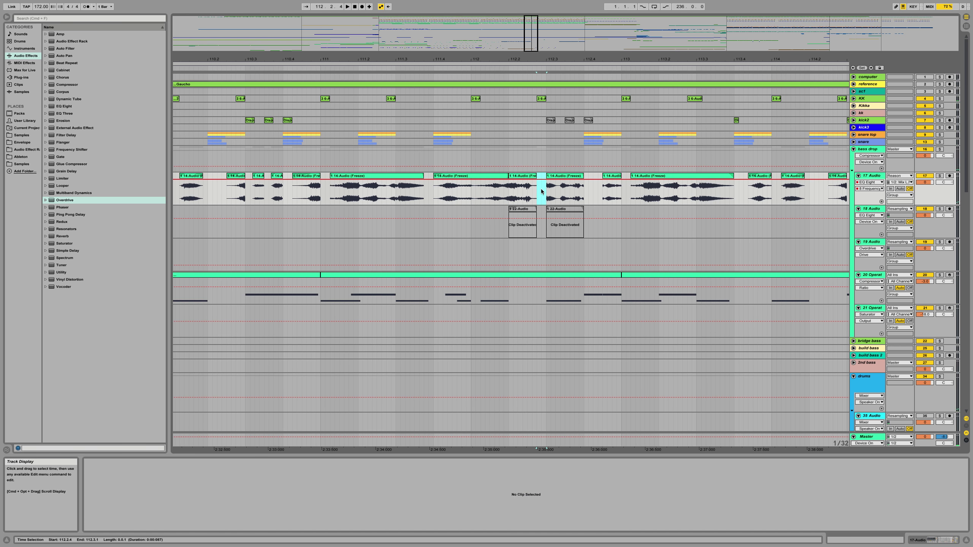
click(454, 176)
key(space)
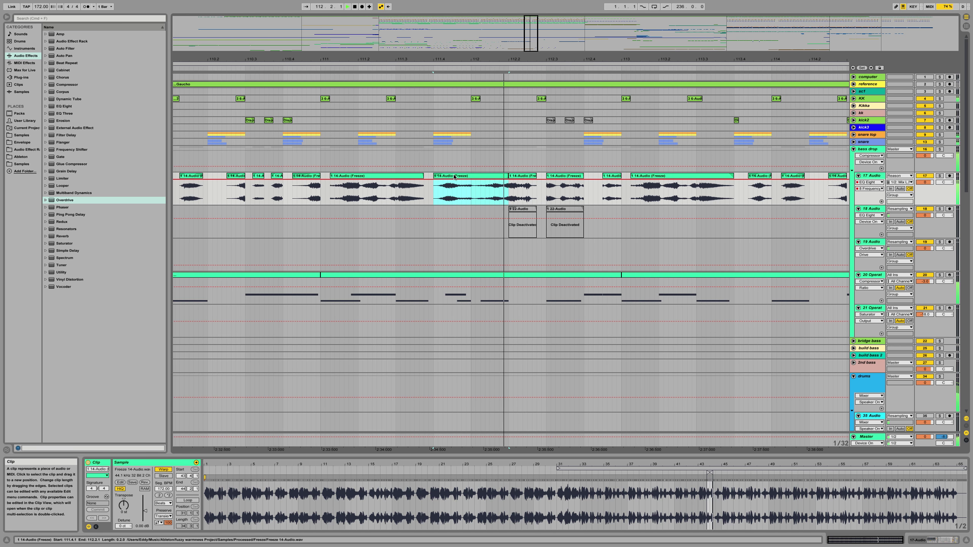
key(space)
Step: Deactivate the KK clip at 112.2.4, extend the 112.3.1 bass clip back to 112.2.1, and play from 111.4.1
click(541, 99)
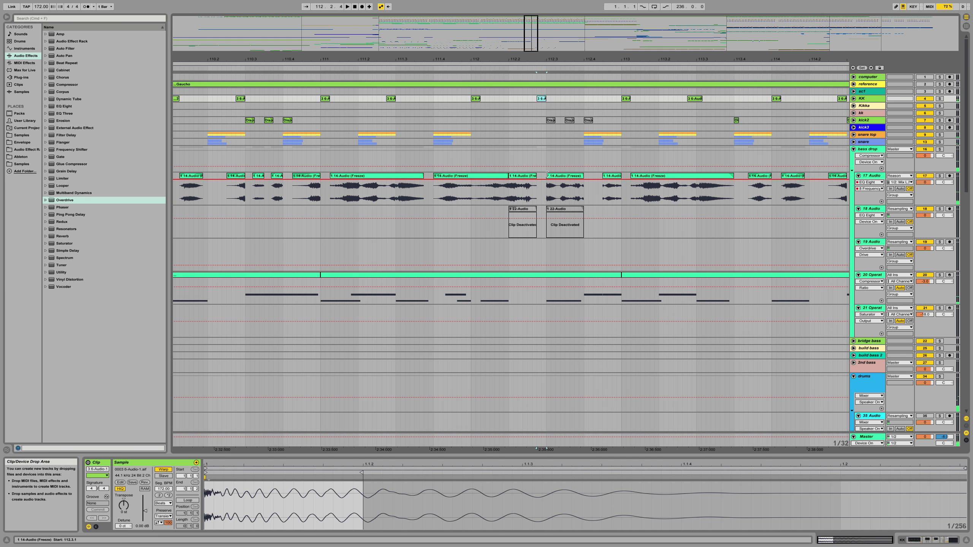
drag(546, 174, 508, 173)
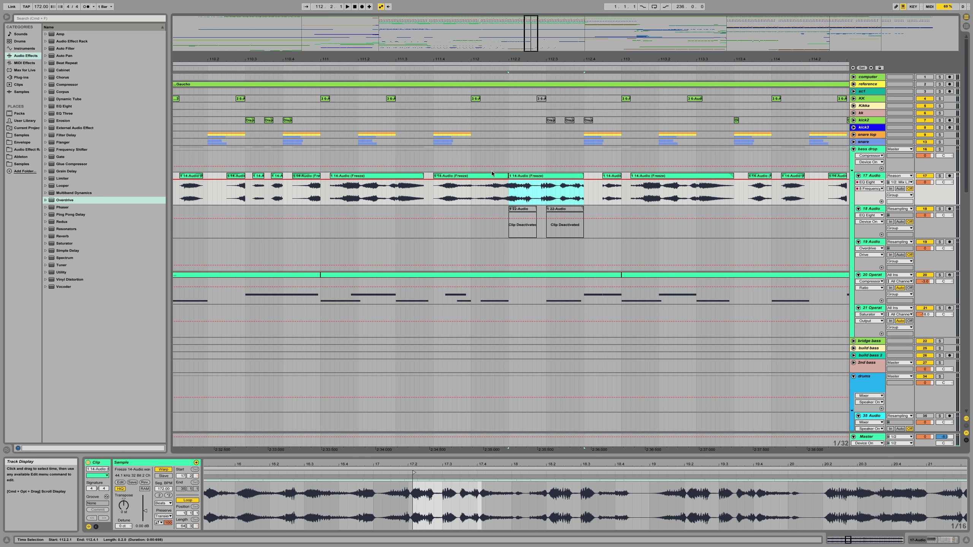
click(432, 134)
key(space)
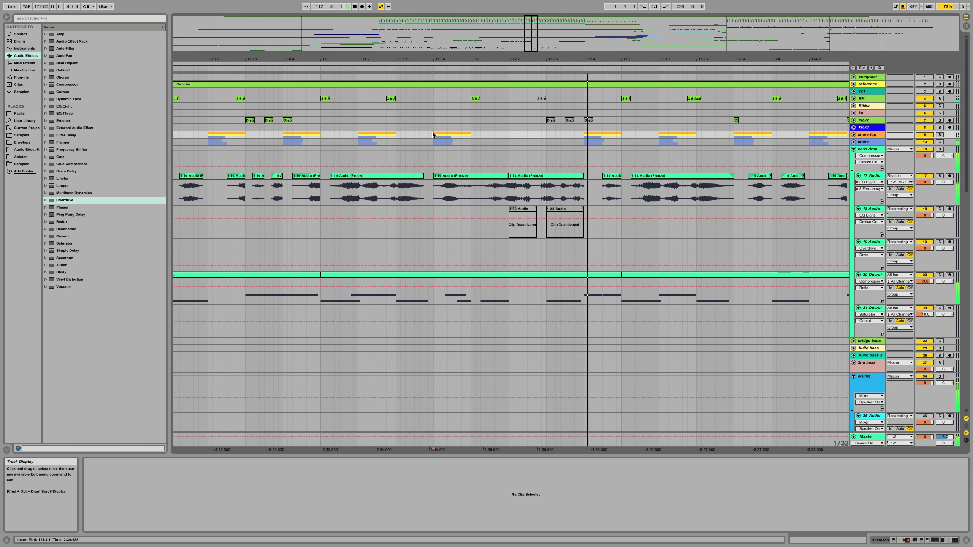
key(space)
key(space)
key(space)
key(space)
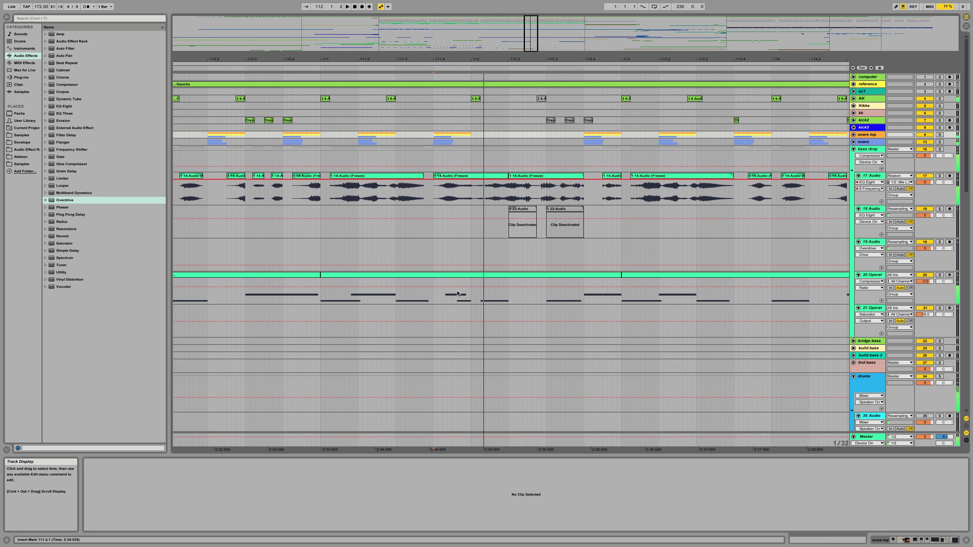
key(space)
Step: Delete the one-sixteenth slice of 17 Audio at 112.1.1 and play back from 111.4.1
click(477, 190)
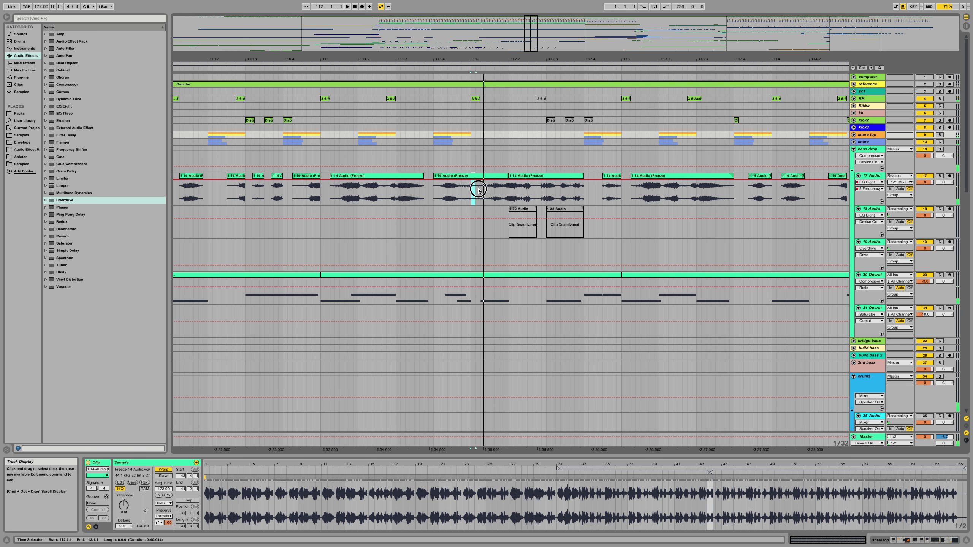
key(Delete)
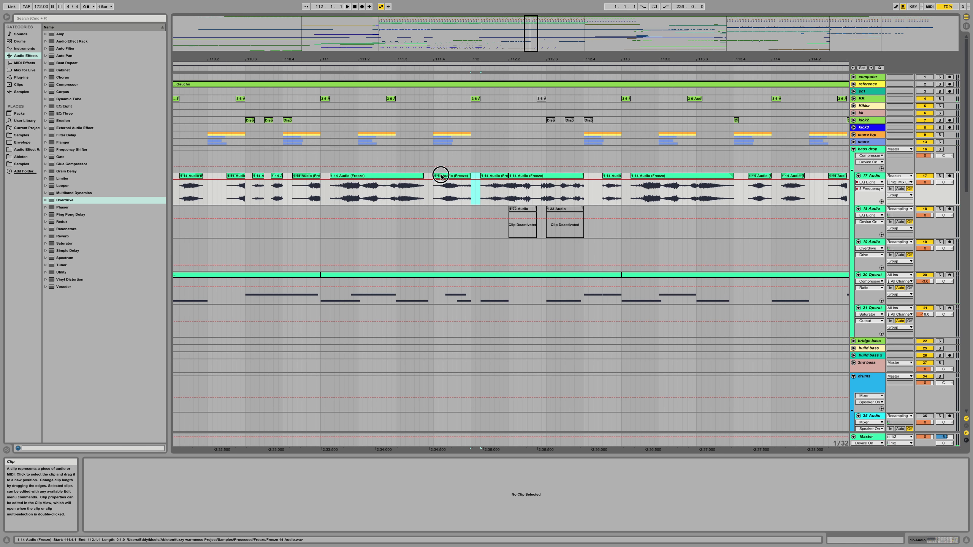
click(440, 176)
key(space)
key(space)
key(space)
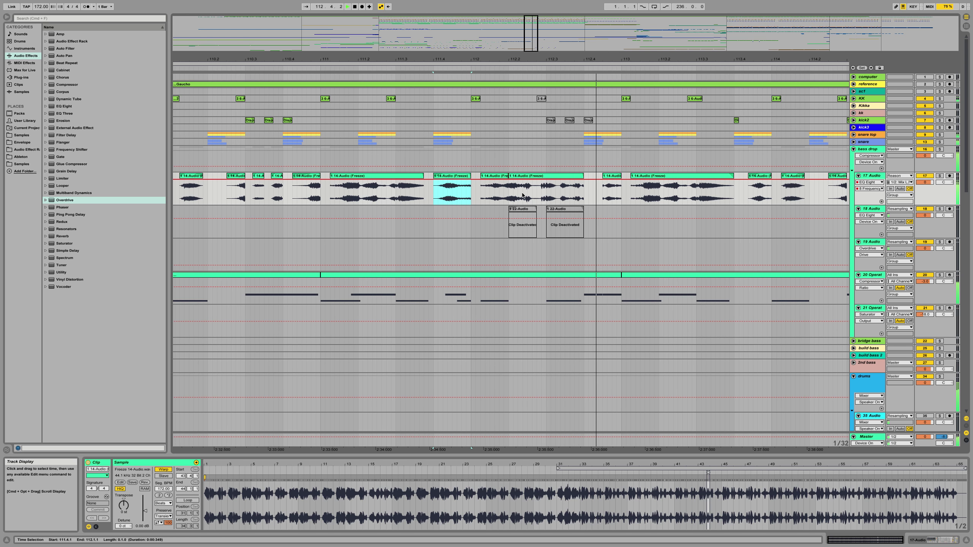
Step: Split out the 17 Audio slice from 112.2.4 to 112.3.2 and move its start marker to just before bar 17
click(559, 190)
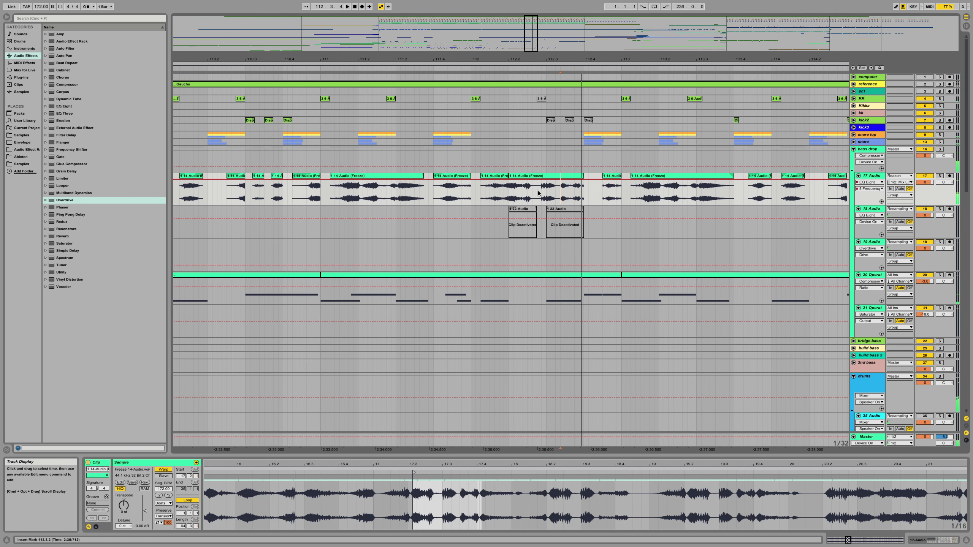
drag(540, 192, 553, 187)
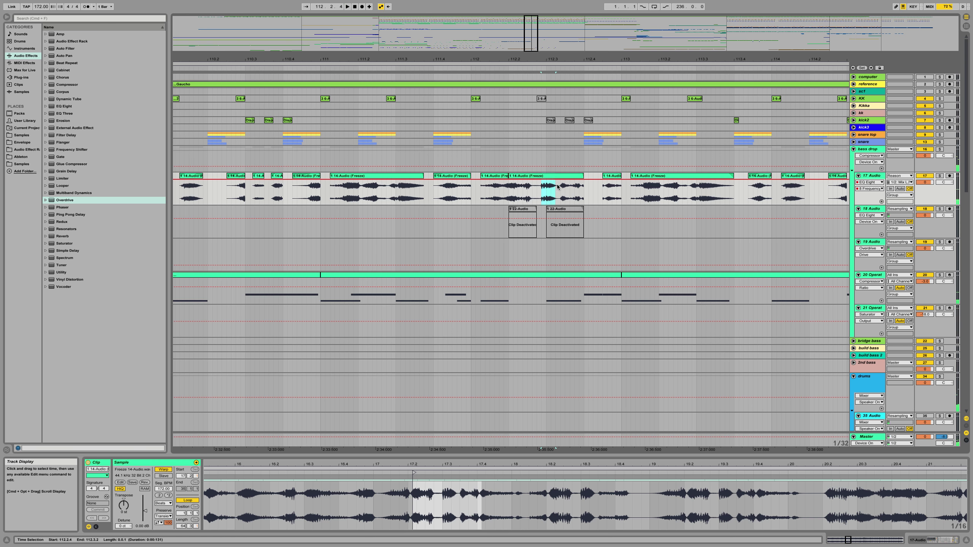
key(super+e)
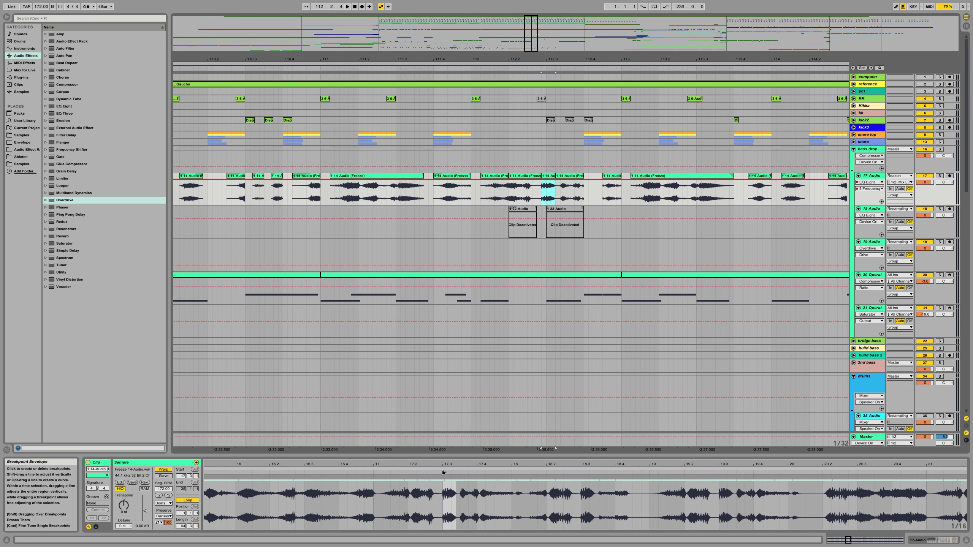
drag(445, 471, 364, 477)
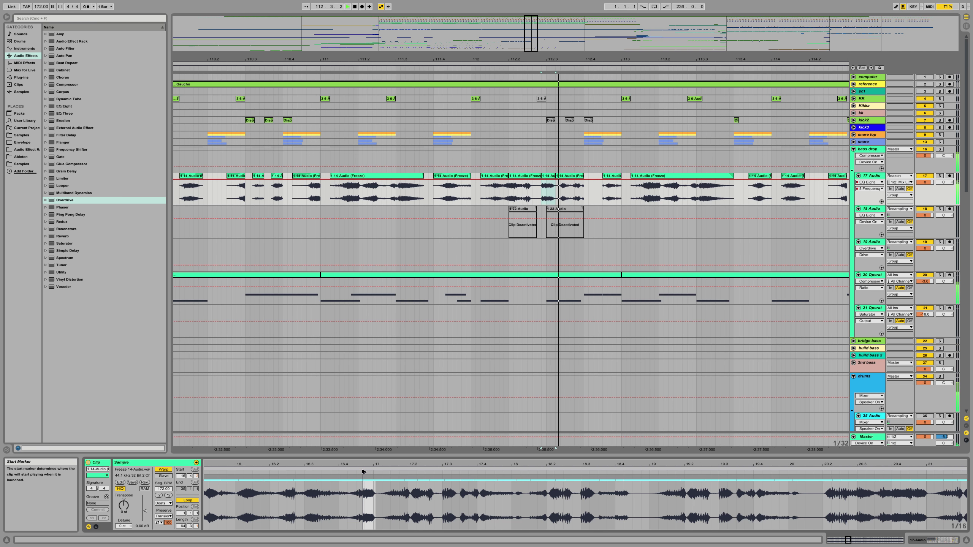
Step: Audition 17 Audio in solo and again within the full mix, and stop playback
click(939, 176)
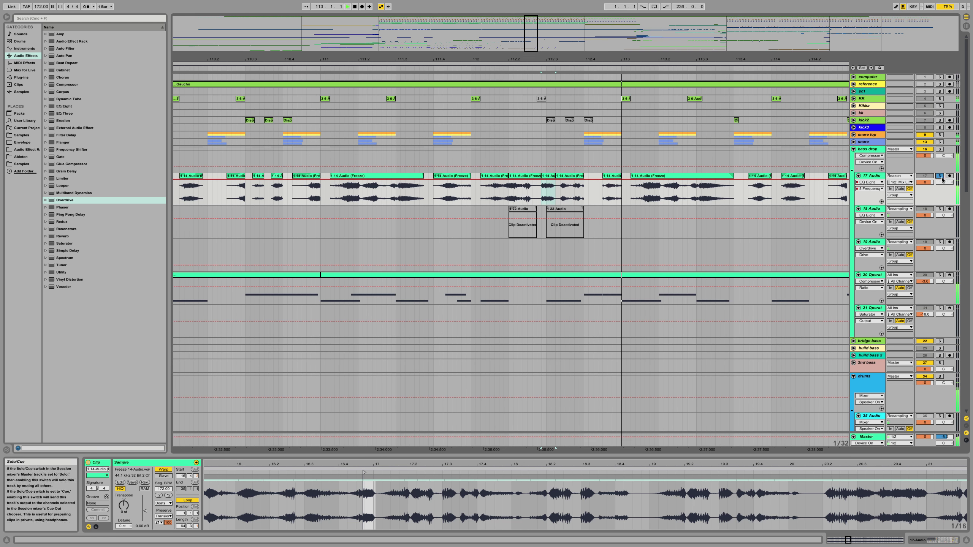
click(939, 178)
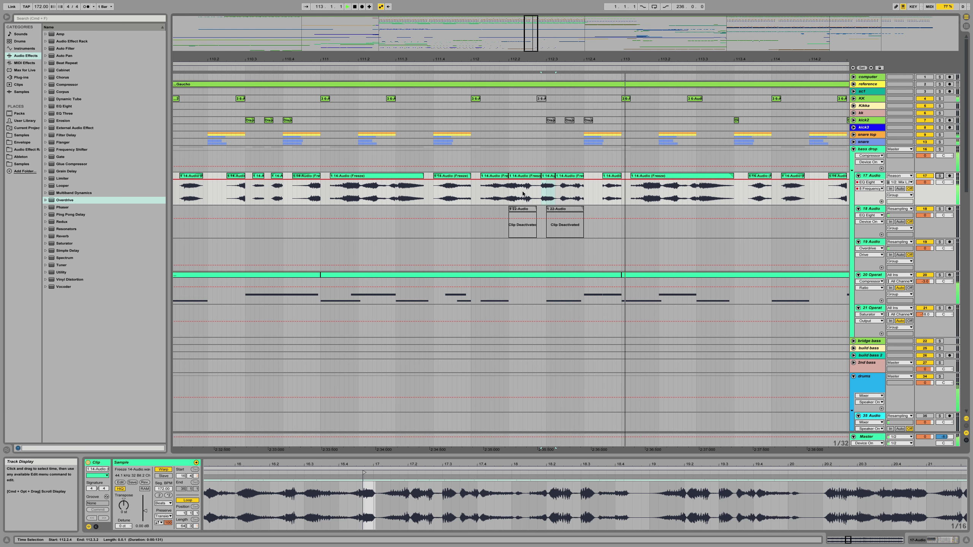
scroll(535, 189, down, 4)
key(space)
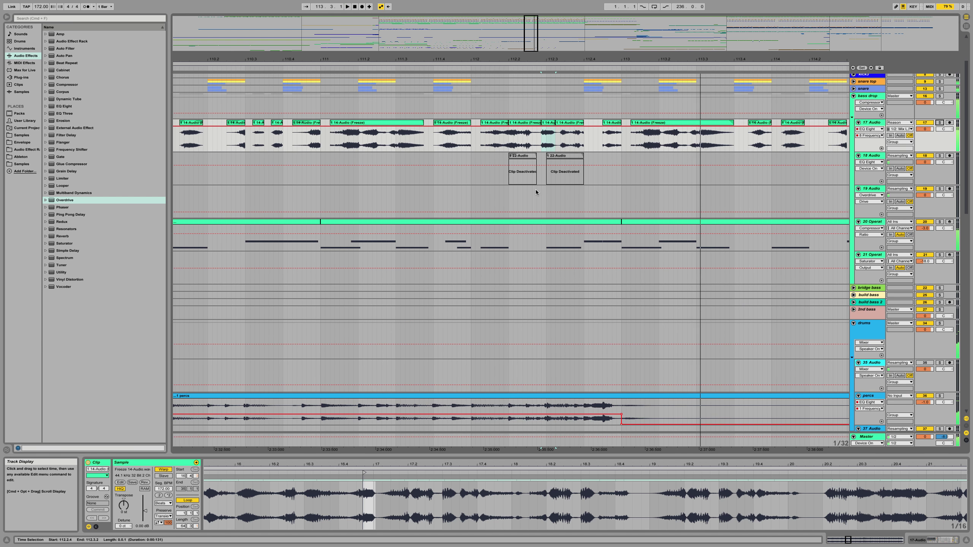
Step: Trim the start of the short 17 Audio slice to 112.3.1 and audition it both soloed and in the full mix
scroll(535, 190, up, 3)
drag(549, 160, 553, 158)
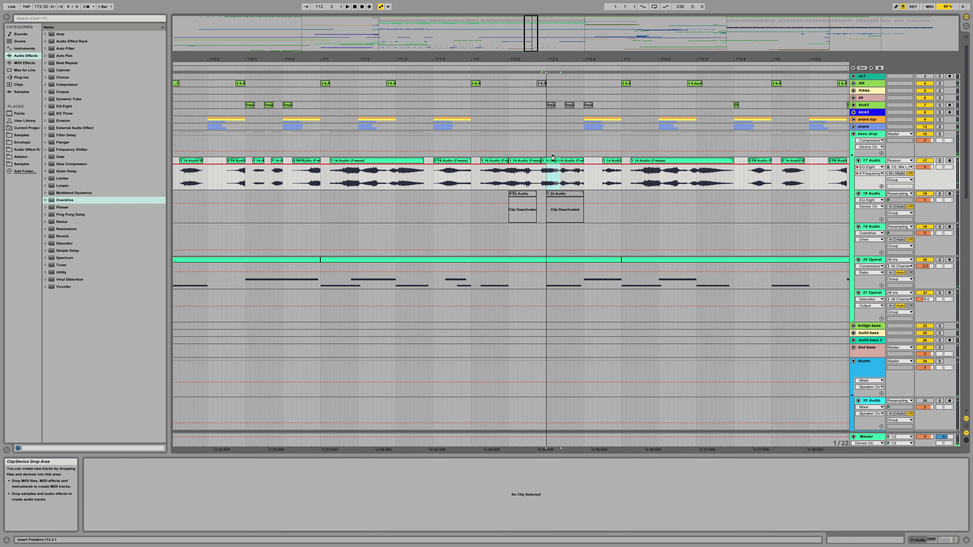
key(space)
click(940, 161)
key(space)
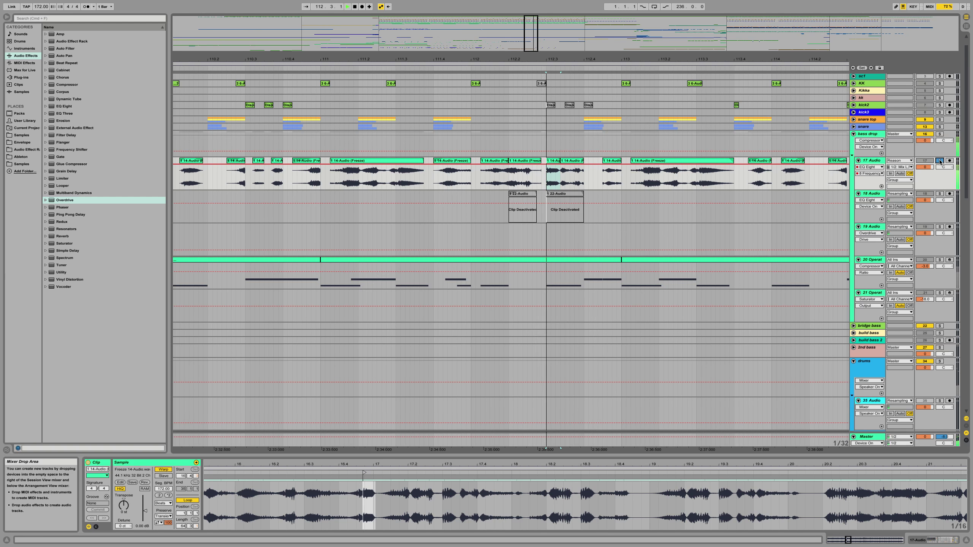
click(940, 161)
key(space)
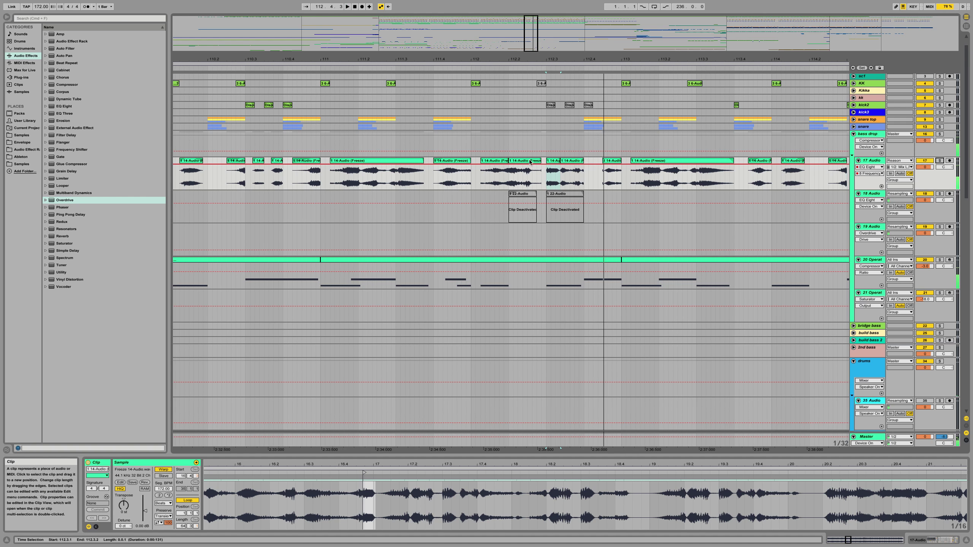
Step: Shorten the preceding 17 Audio clip so it ends at 112.2.4 and play back from 111.4.1
click(538, 161)
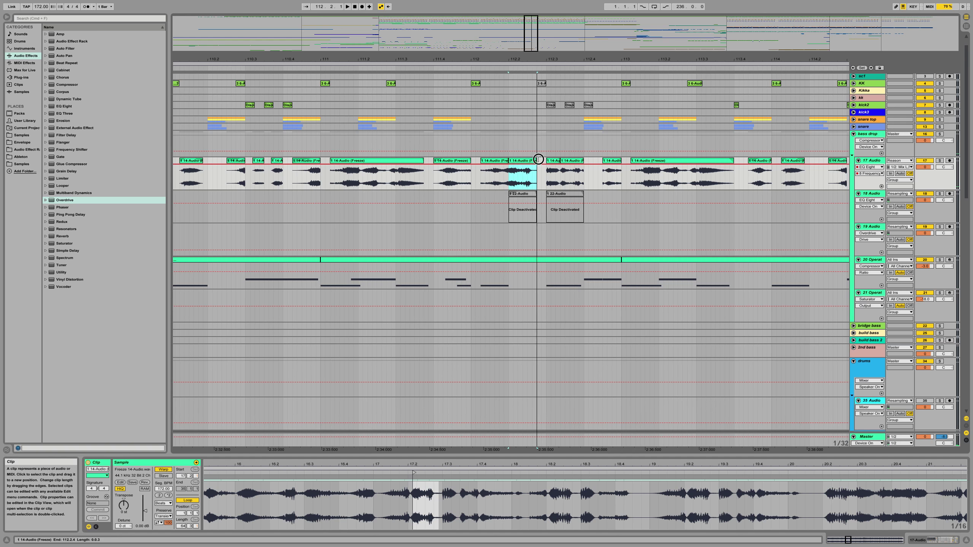
click(458, 161)
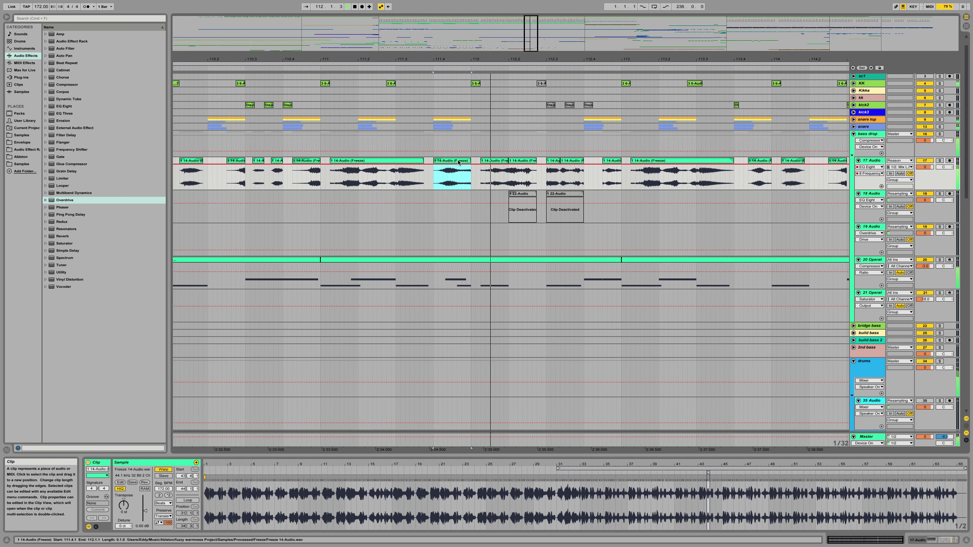
key(space)
key(space)
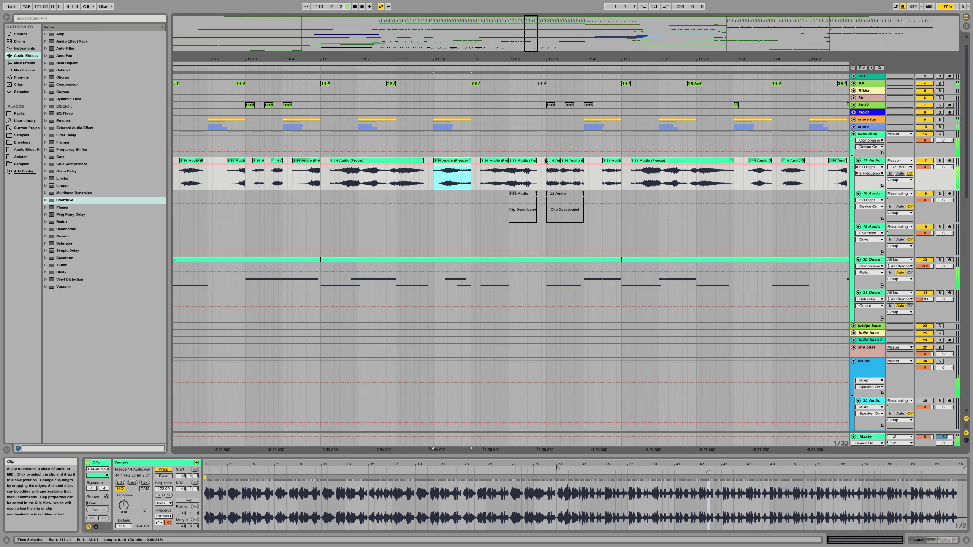
key(space)
key(space)
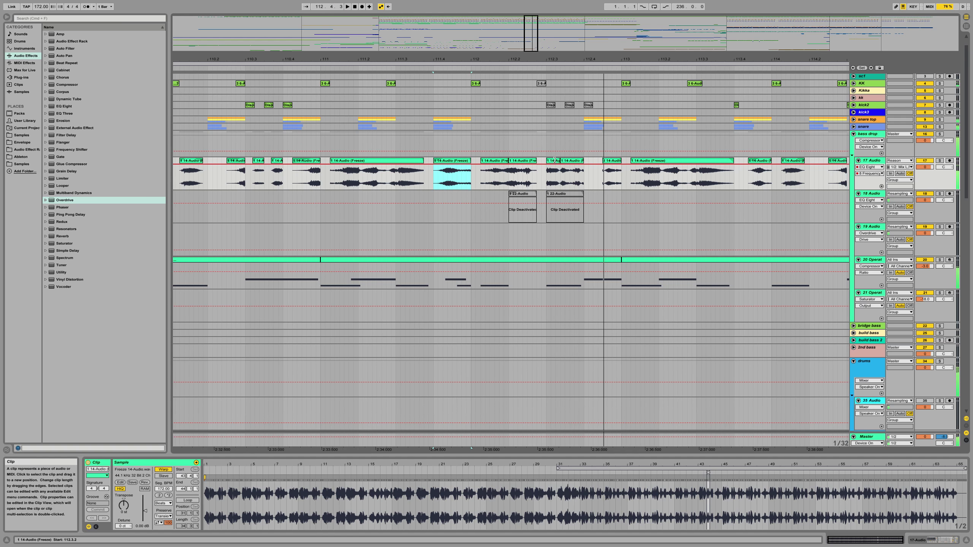
Step: Play the 17 Audio slice at 112.3.1 repeatedly to judge its attack in the full mix
click(553, 161)
key(space)
key(space)
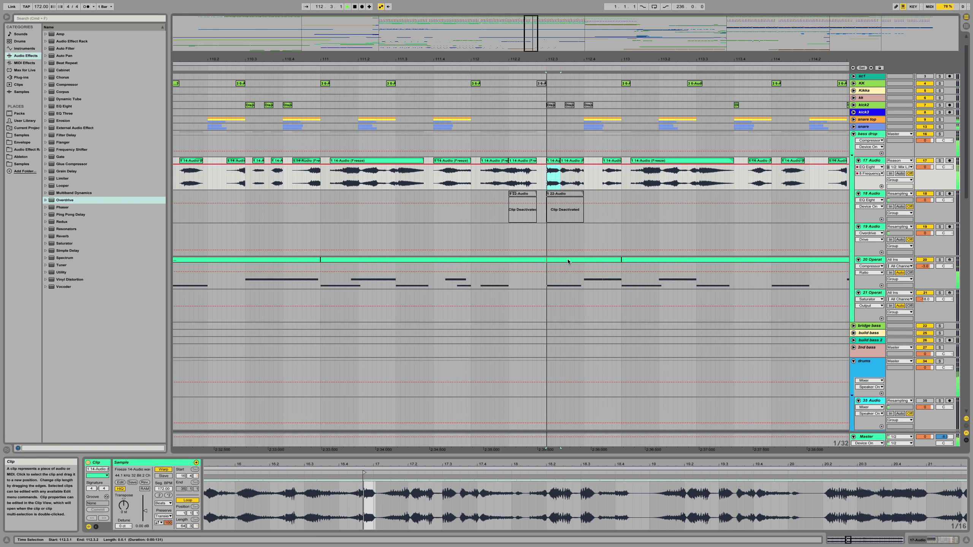
key(space)
key(space)
key(space)
key(space)
key(space)
key(space)
key(space)
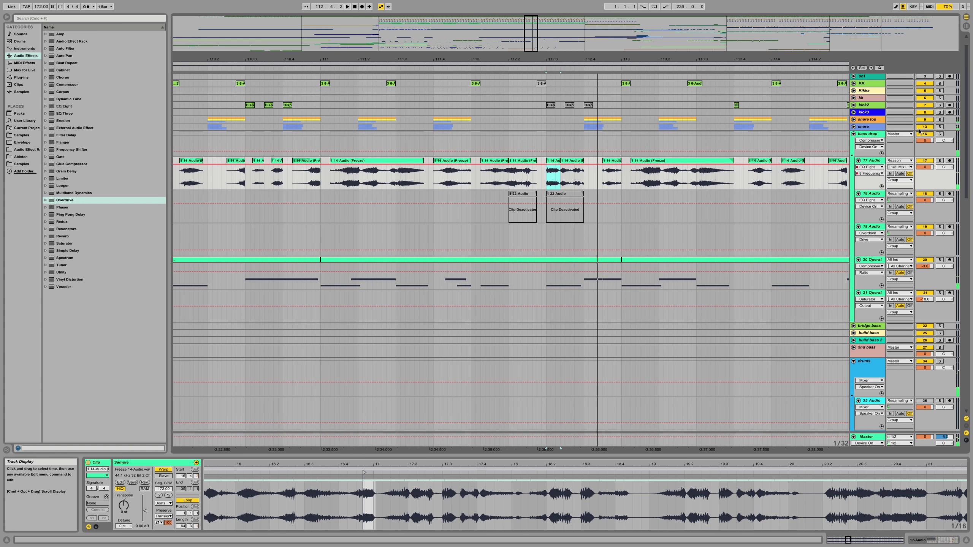
Step: Fold the bass drop and drums groups and examine the Master limiters, oscilloscope and spectrum while playing from 112.3.1
click(854, 134)
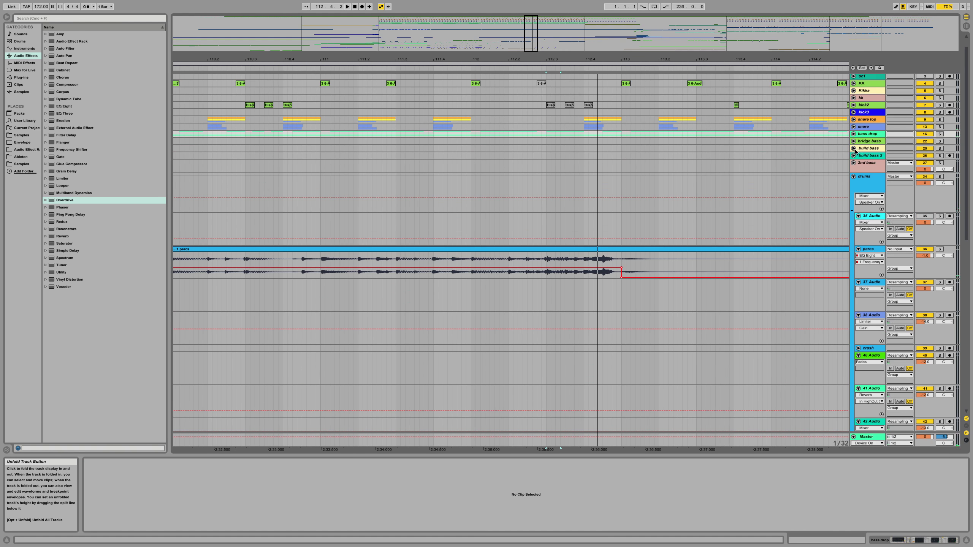
click(854, 177)
click(867, 437)
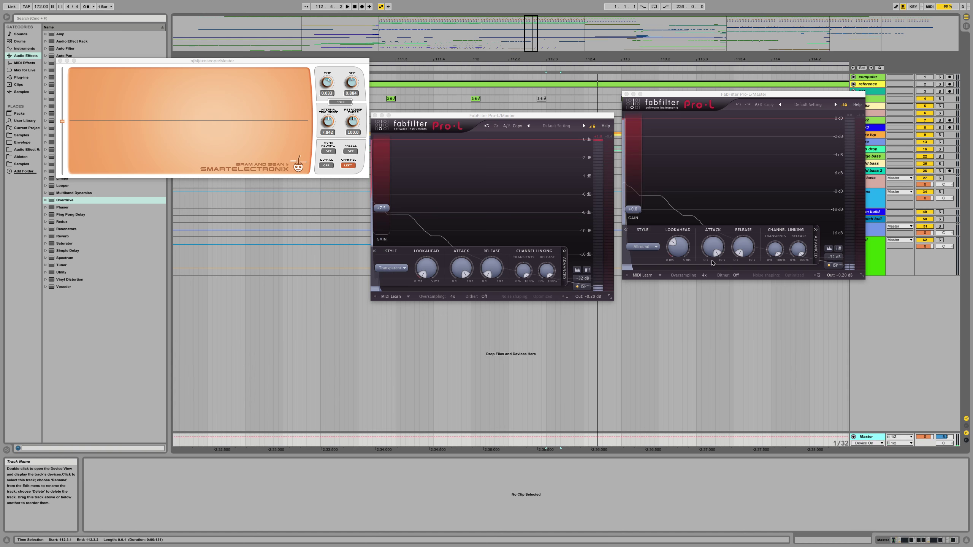
key(space)
key(shift+Tab)
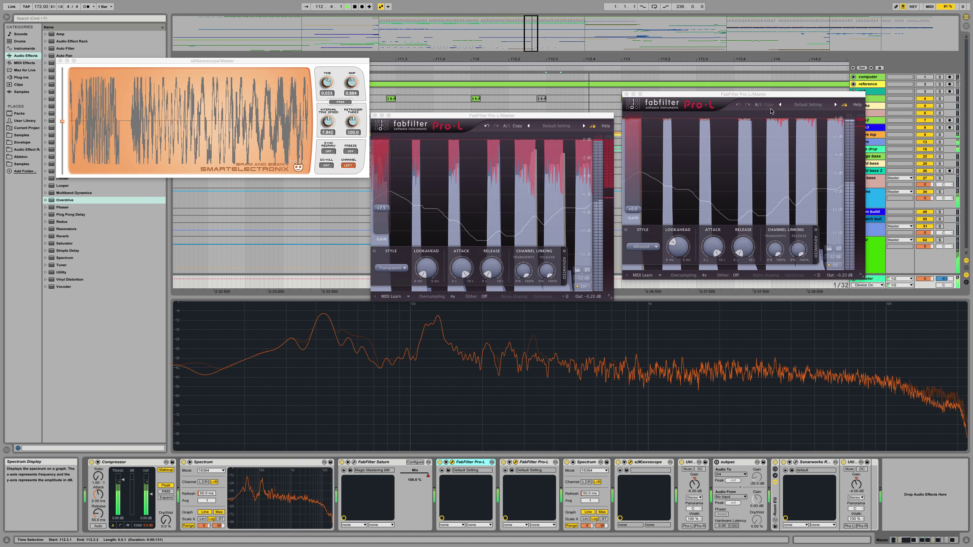
click(877, 92)
key(space)
mouse_move(551, 60)
mouse_down()
mouse_move(550, 43)
mouse_move(551, 56)
mouse_up()
Step: Unfold the tonal group, split the 87 Audio clip at 112.3.1 and 112.3.2, and play from there
click(854, 240)
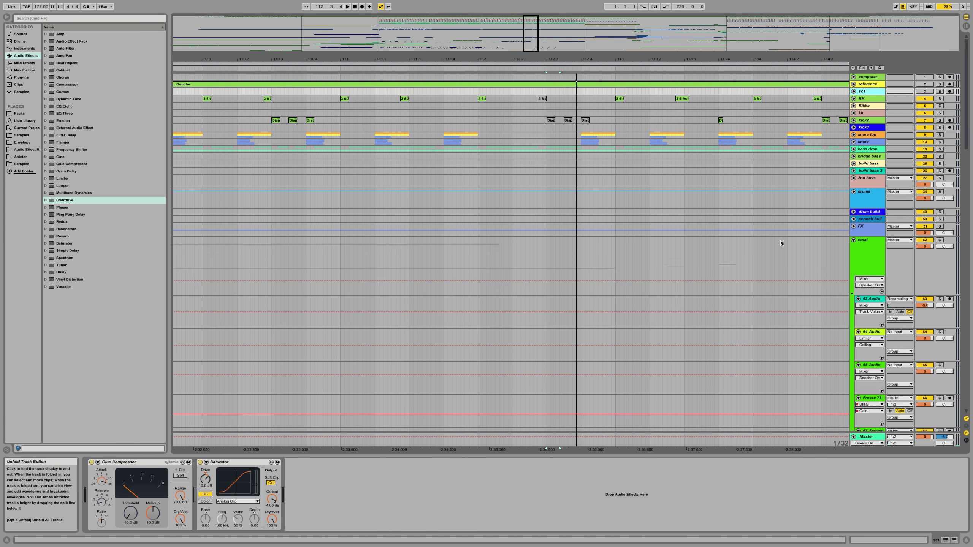
scroll(632, 226, down, 10)
scroll(632, 229, down, 10)
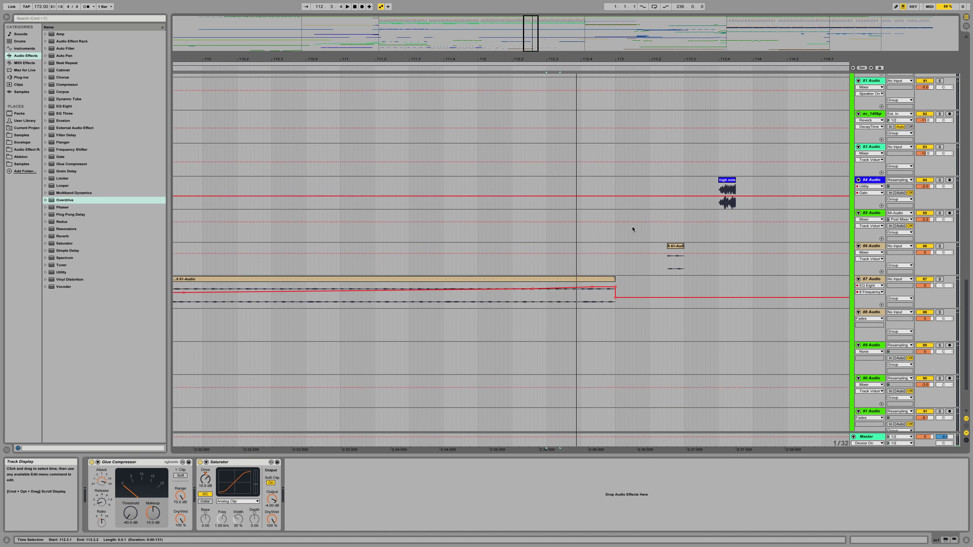
drag(546, 240, 555, 236)
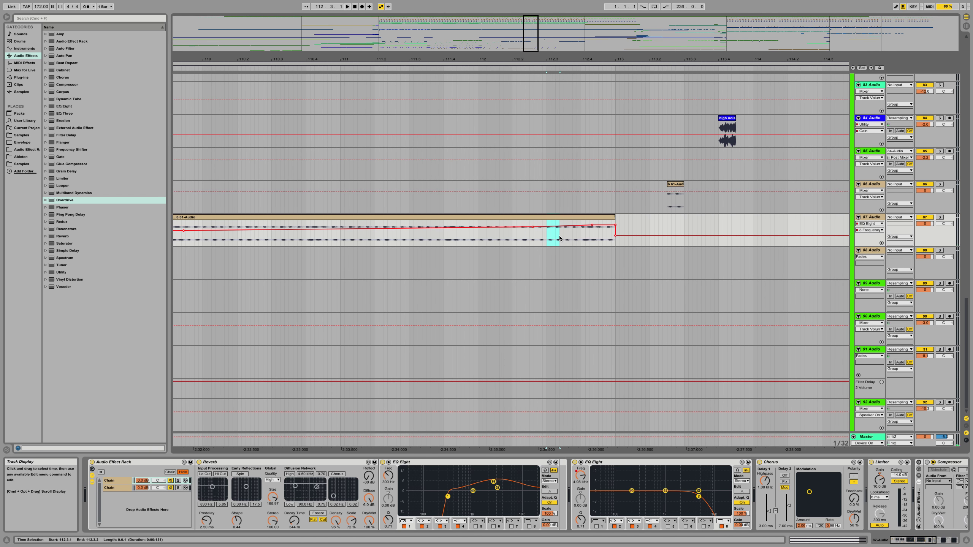
key(super+e)
key(space)
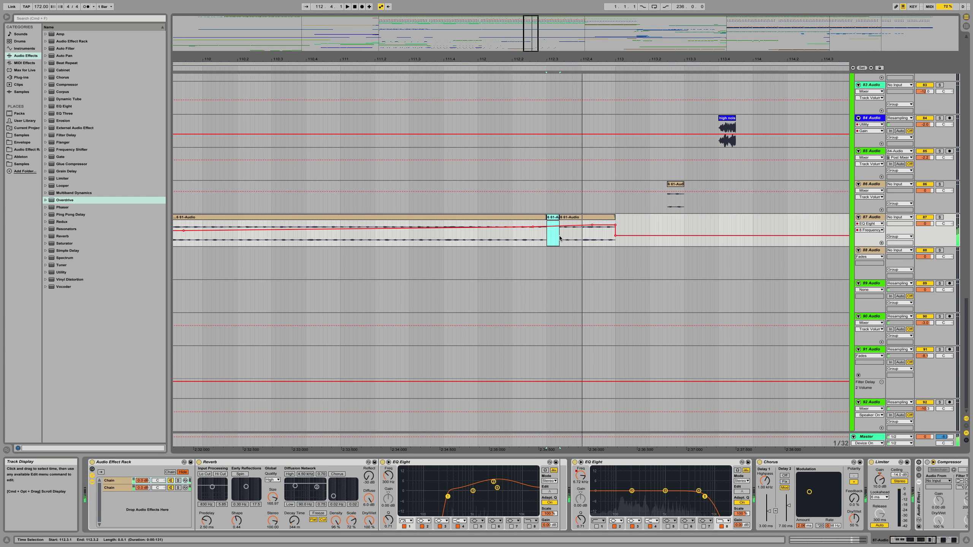
Step: Audition the bass drop group in solo from 112.3.1 and return to the full mix
scroll(559, 237, up, 5)
scroll(559, 237, up, 20)
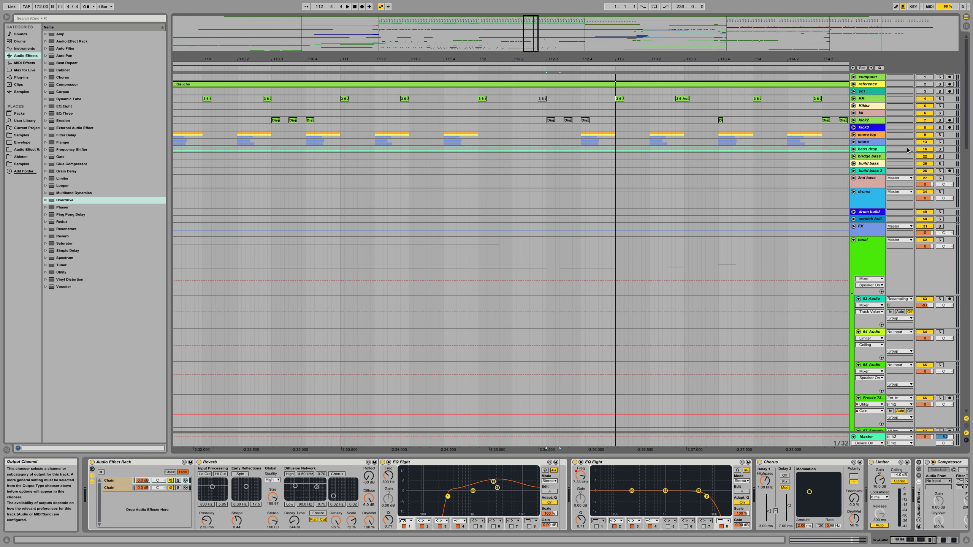
scroll(578, 234, down, 15)
scroll(578, 233, down, 2)
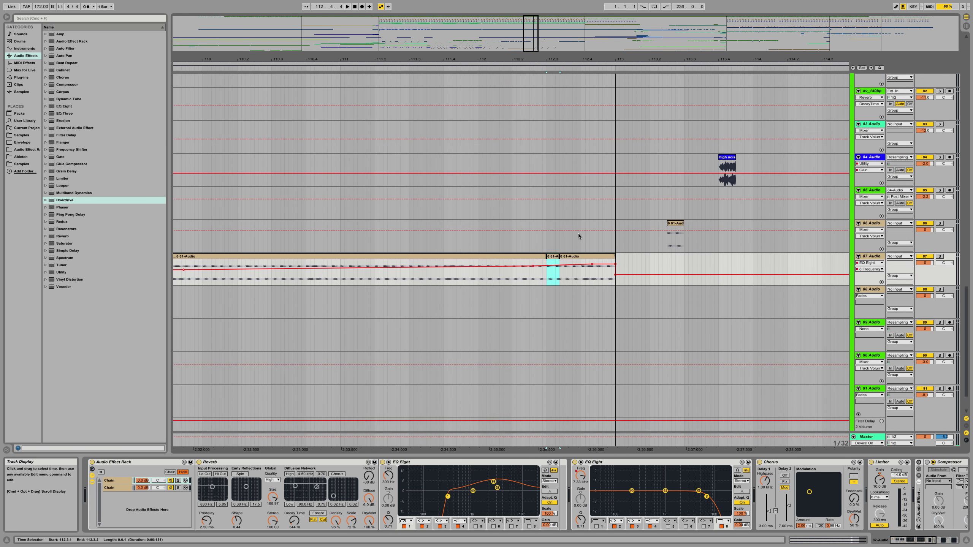
scroll(578, 233, up, 20)
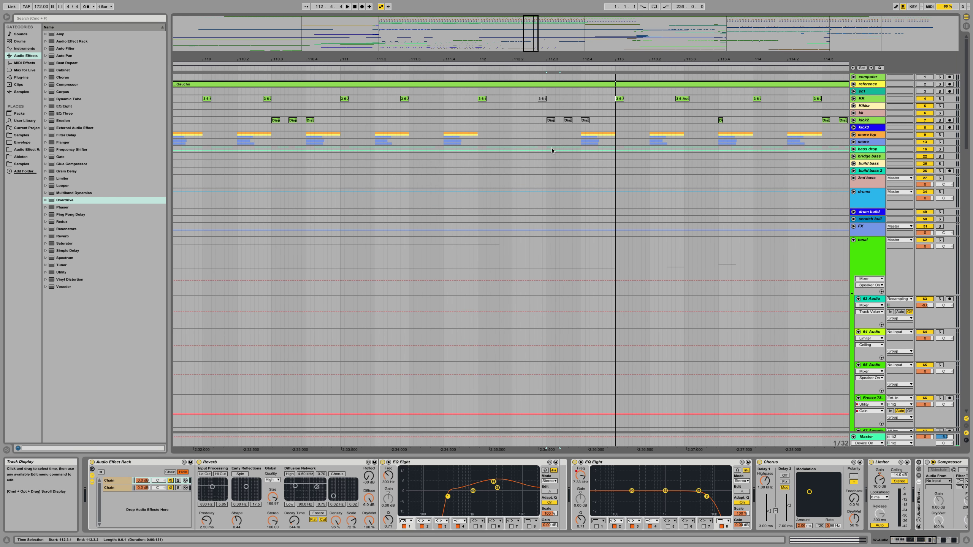
click(916, 148)
click(939, 149)
key(space)
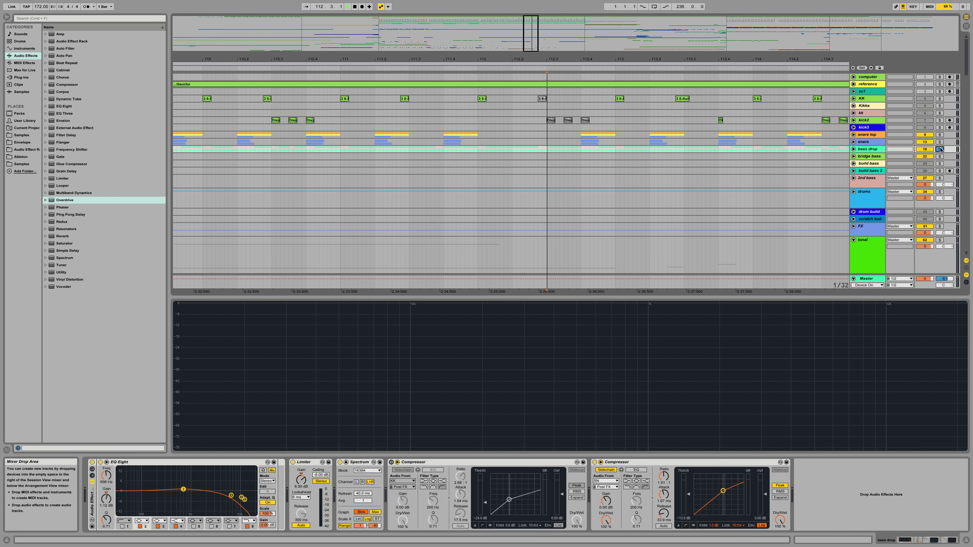
click(940, 149)
Step: Mute the bass drop group and play the remaining tracks from 112.3.1 several times
click(927, 149)
key(space)
key(space)
key(space)
key(space)
key(space)
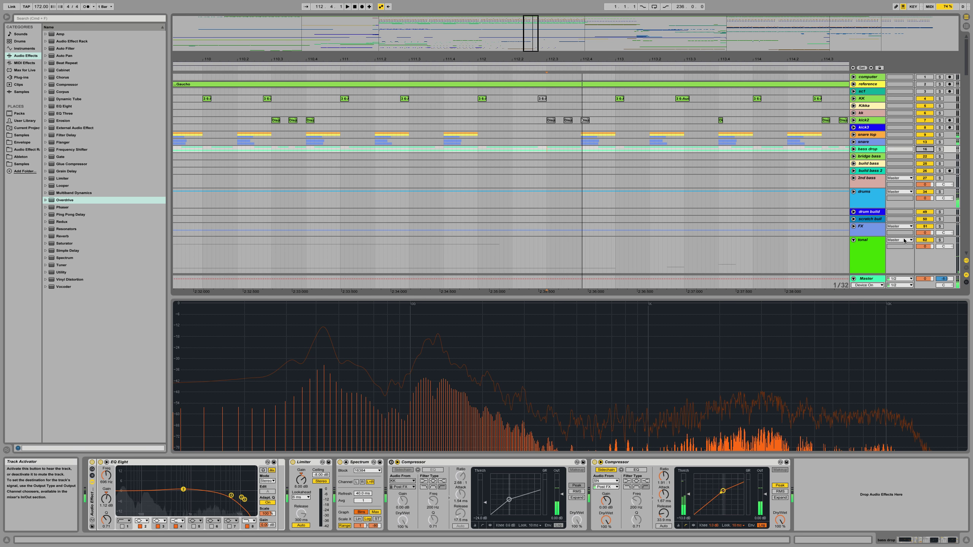
Step: Solo the drums group, unfold it, and play its tracks repeatedly from 112.3.1
click(938, 226)
click(940, 191)
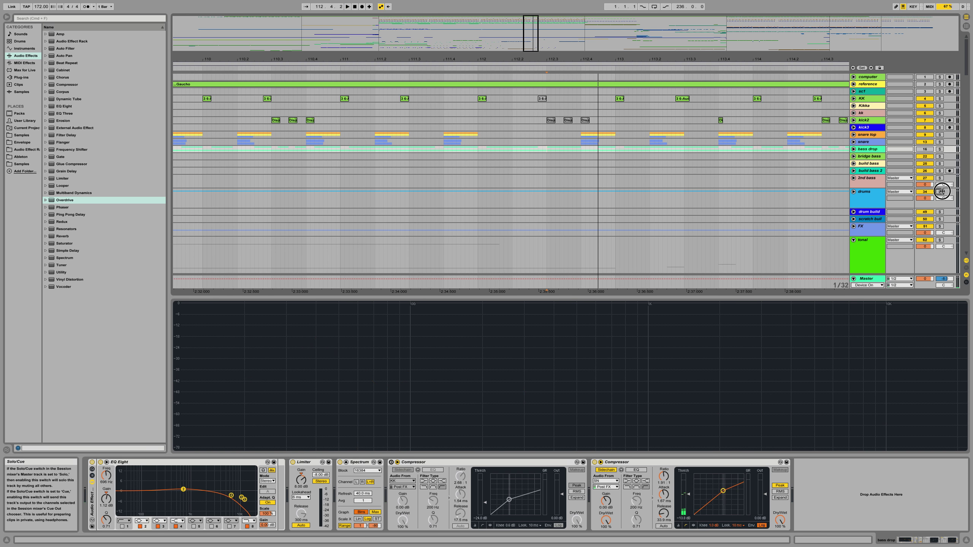
key(space)
click(854, 191)
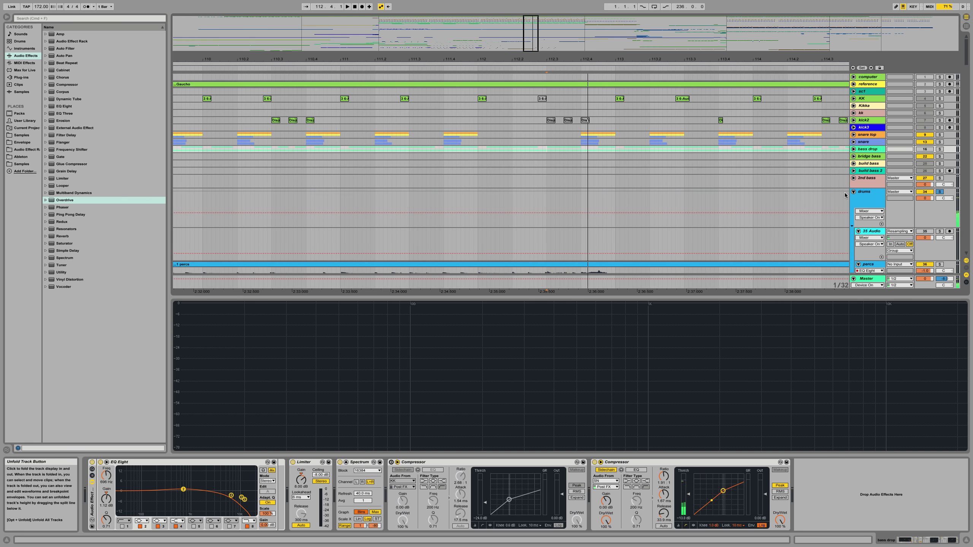
scroll(661, 184, down, 5)
key(space)
key(space)
key(space)
key(space)
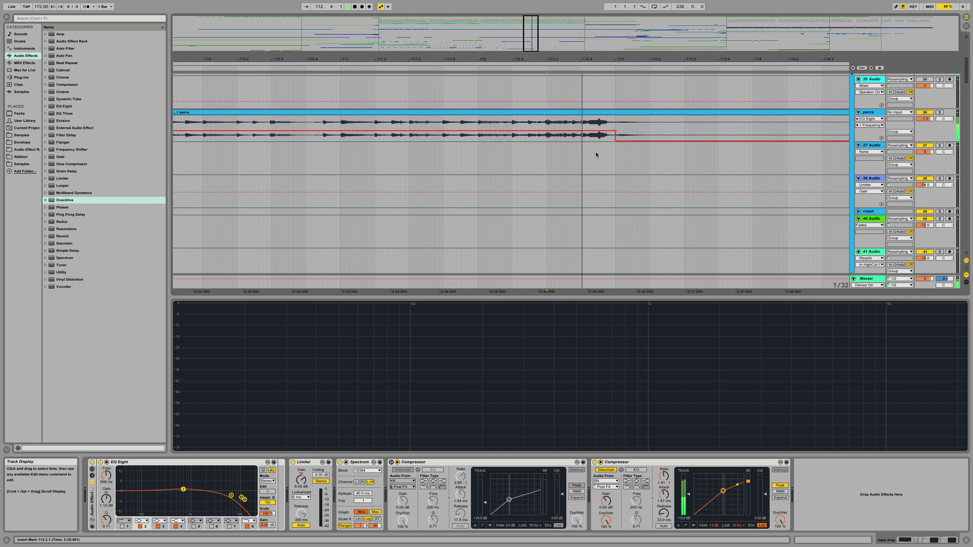
key(space)
key(space)
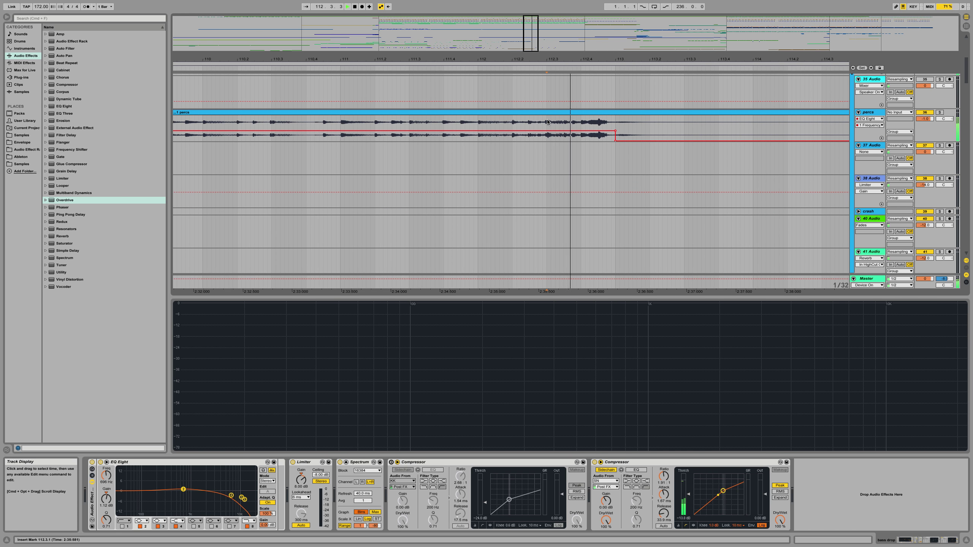
Step: Audition the perc clip from 112.1.1 and from 111.1.1 with the drums group soloed
click(477, 122)
key(space)
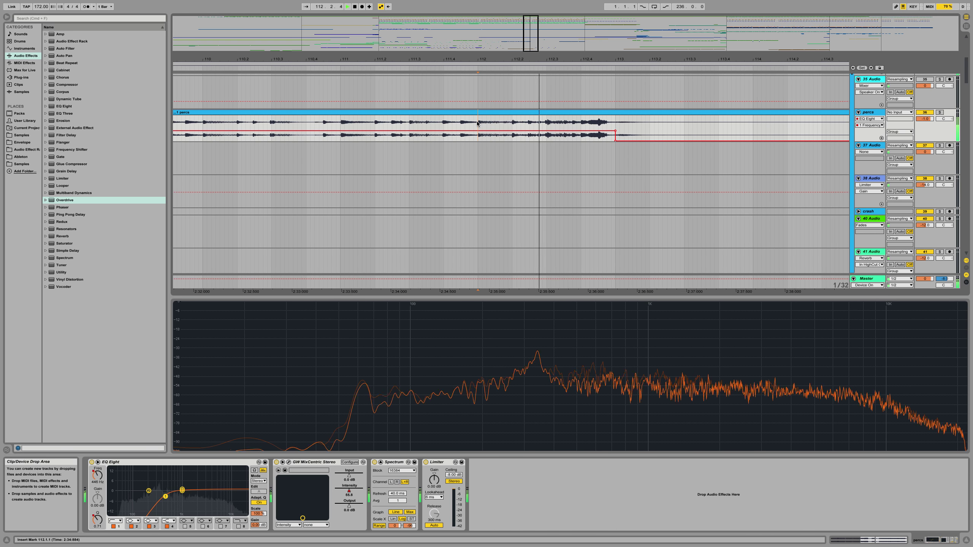
key(space)
drag(477, 124, 612, 123)
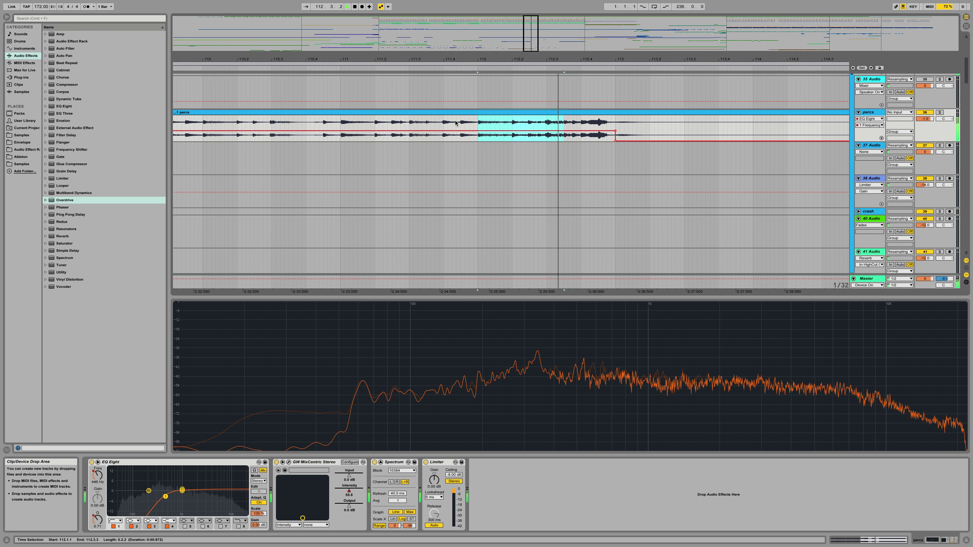
key(space)
click(340, 124)
key(space)
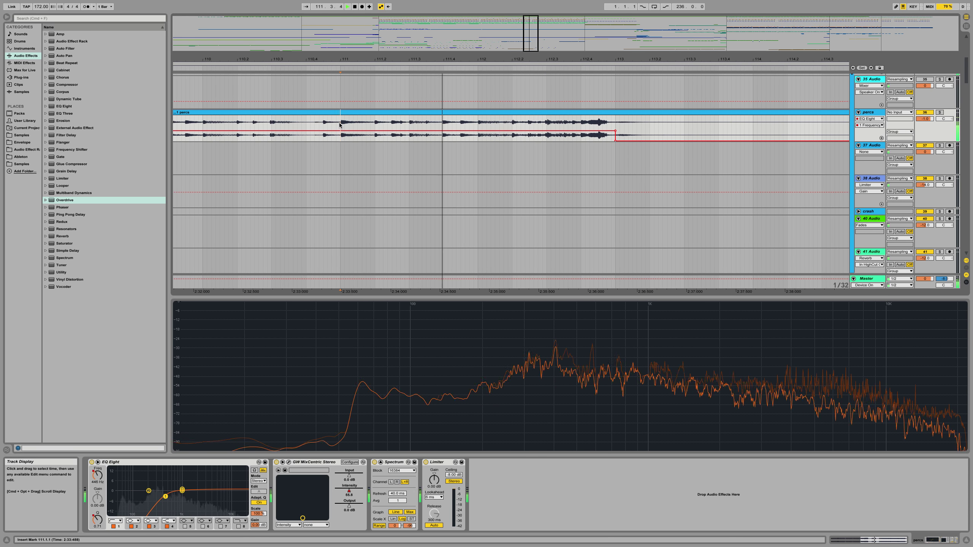
key(space)
Step: Select the perc clip's range from 112.1.1 to 113.1.1 and listen through that bar
click(478, 125)
key(space)
key(space)
drag(478, 124, 612, 121)
key(space)
key(space)
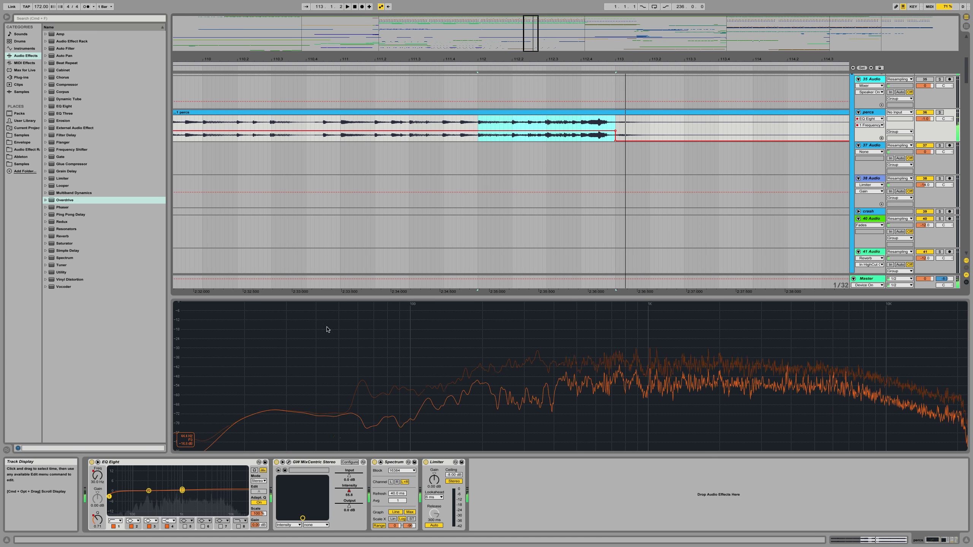
Step: Show the perc clip's sample settings, adjust its warp transient options, and play from 112.1.1
key(shift+Tab)
click(159, 523)
click(159, 528)
click(159, 499)
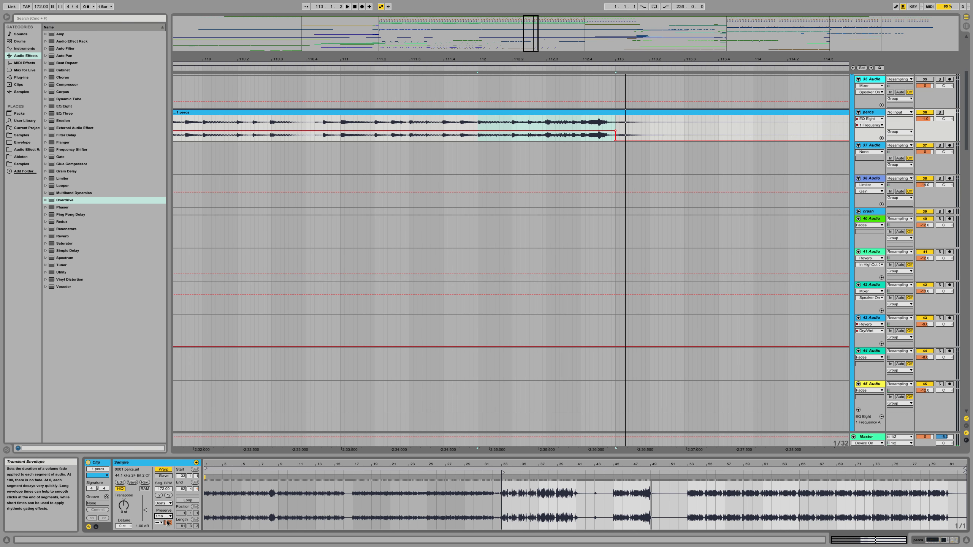
key(space)
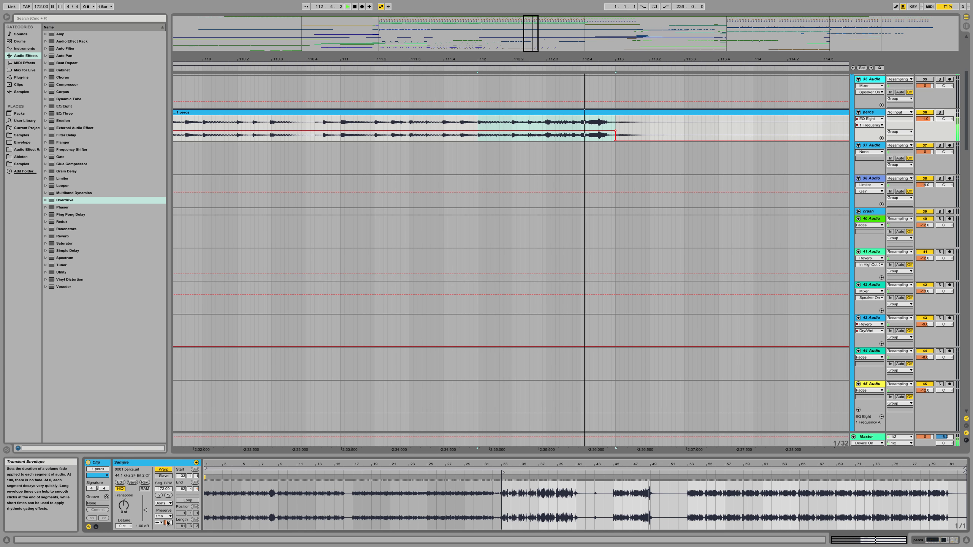
key(space)
key(space)
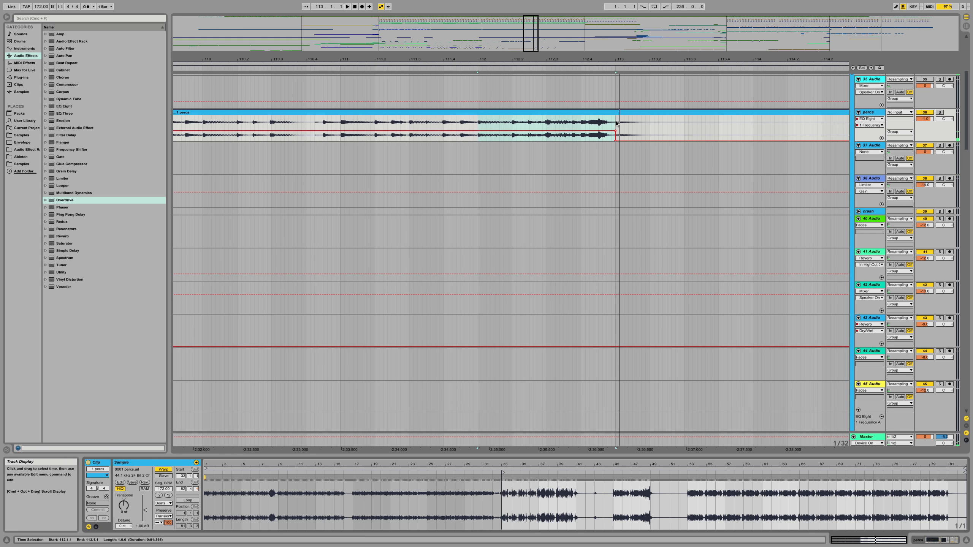
Step: Split the perc clip at 112.1.1 and 113.1.1, set that segment's warp preservation to 1/16, lower its transient envelope, and audition it
key(super+e)
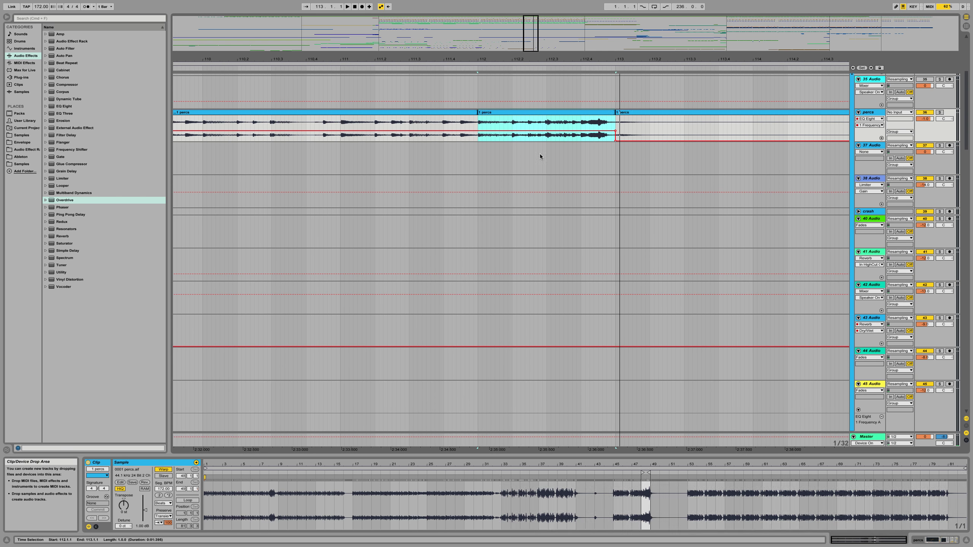
click(167, 516)
click(166, 499)
drag(168, 522, 168, 530)
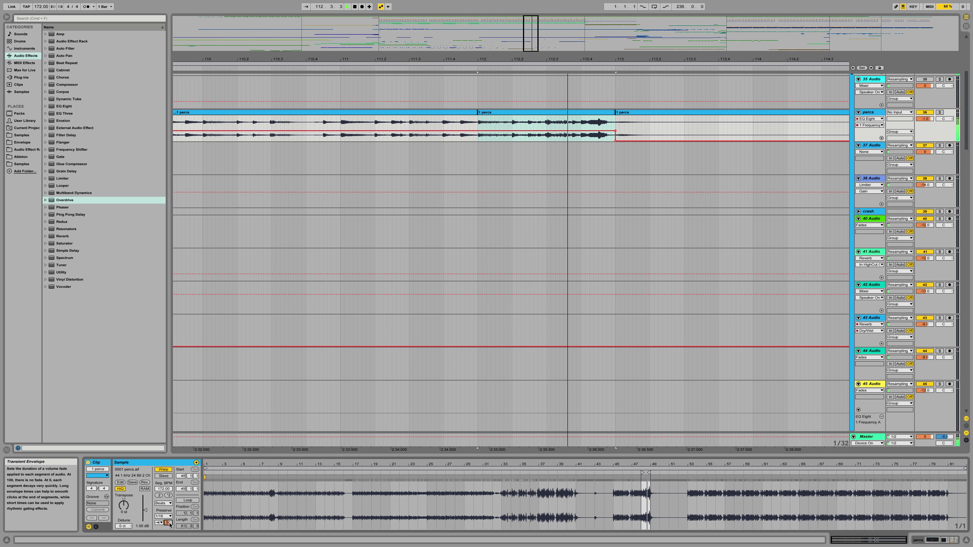
key(space)
drag(167, 523, 167, 528)
key(space)
key(space)
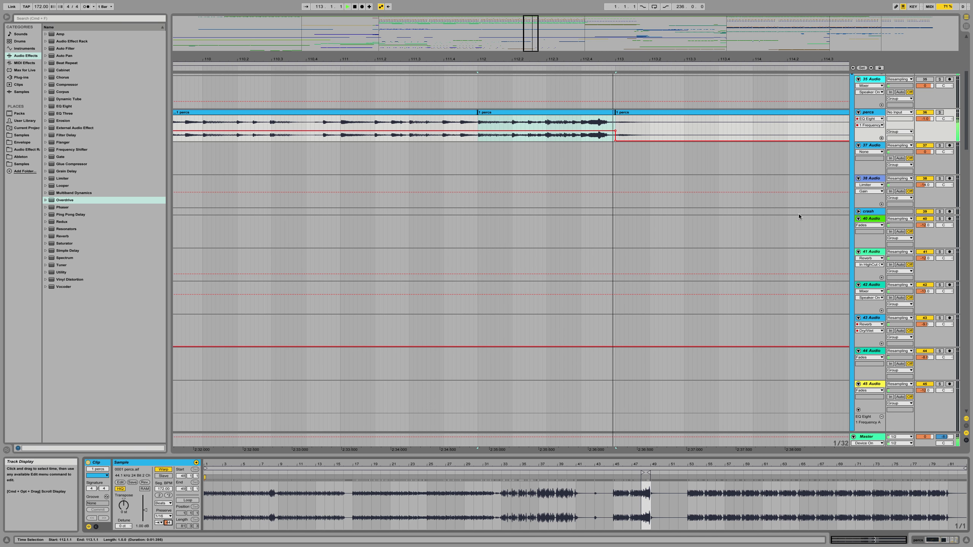
Step: Solo the perc track and listen to the segment starting at 112.1.1
click(940, 112)
scroll(676, 218, up, 5)
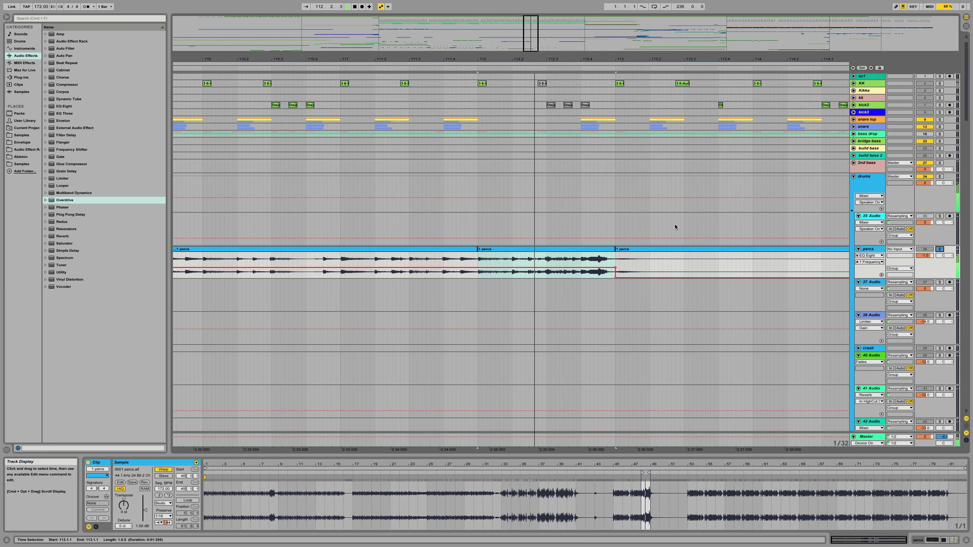
key(space)
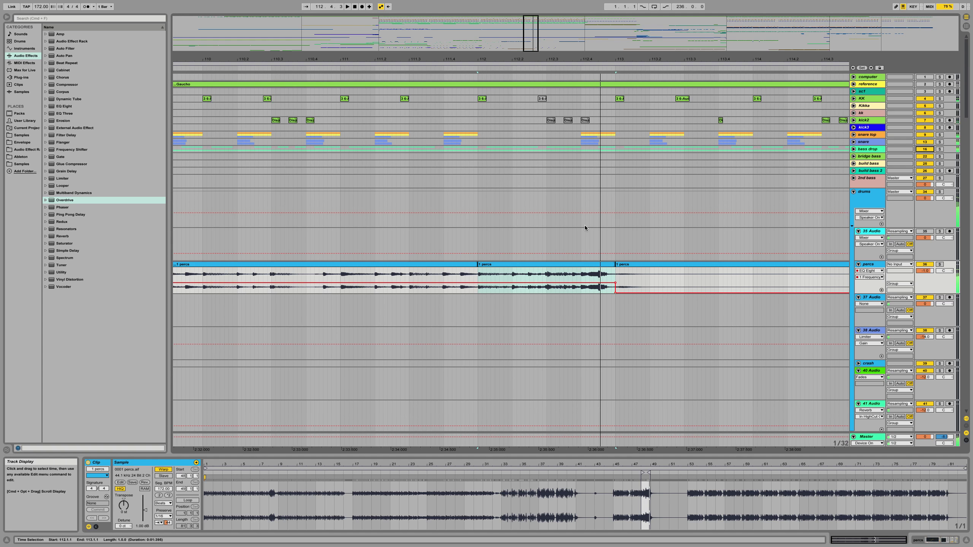
Step: Try cutting the perc audio from 112.4.2 to 112.4.3, audition the gap from 112.1.1, and undo the cut
click(583, 289)
drag(582, 288, 591, 288)
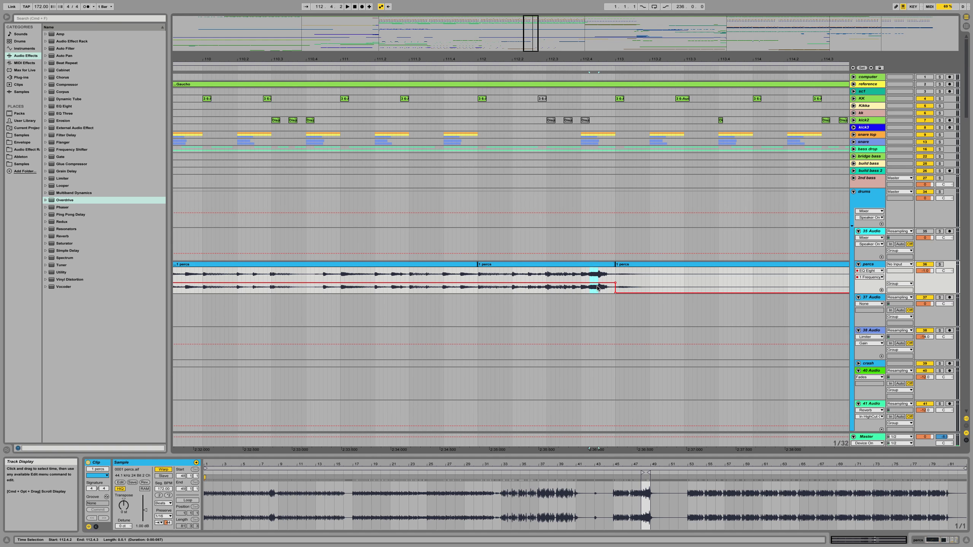
key(Delete)
click(585, 264)
key(space)
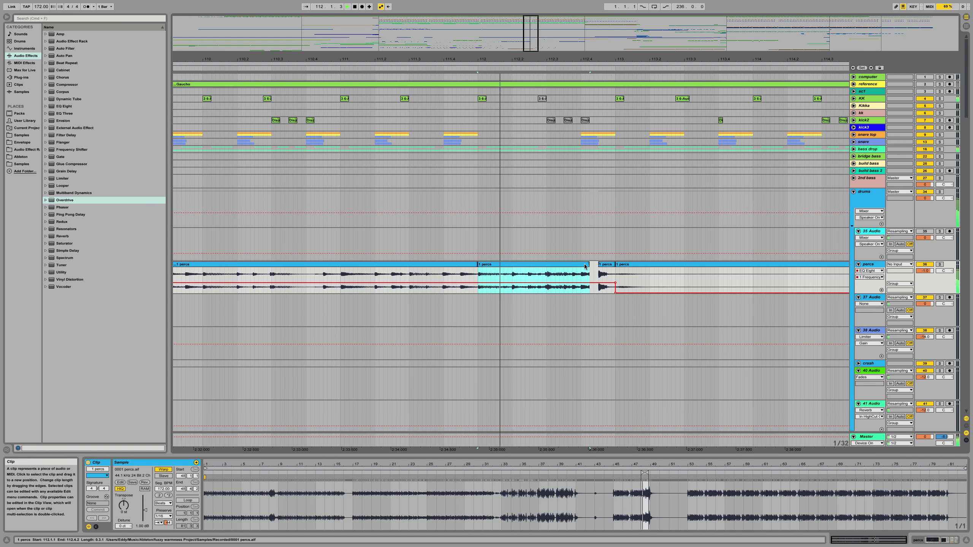
key(super+z)
Step: Try cutting the perc audio from 112.3.2 to 112.3.3 and audition the segment from 112.1.1
click(547, 276)
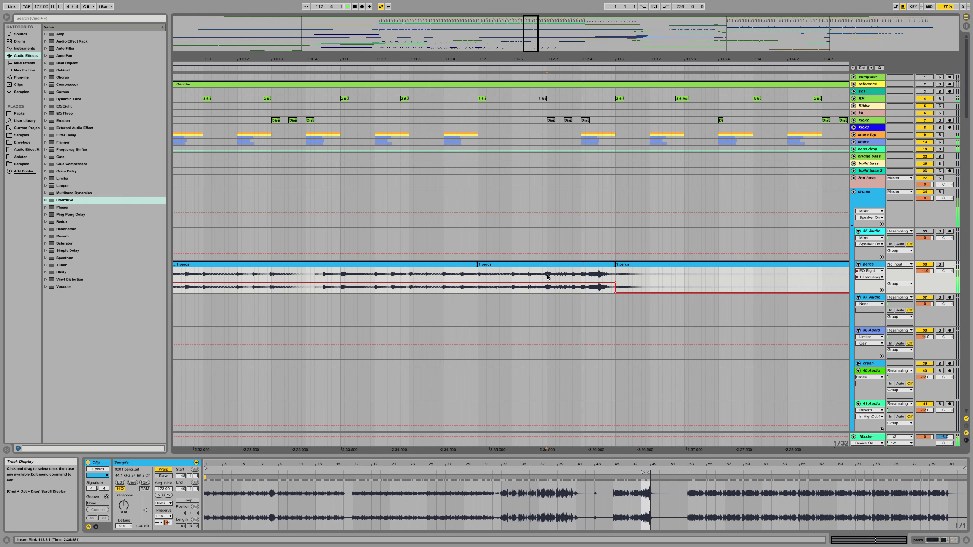
drag(546, 276, 556, 275)
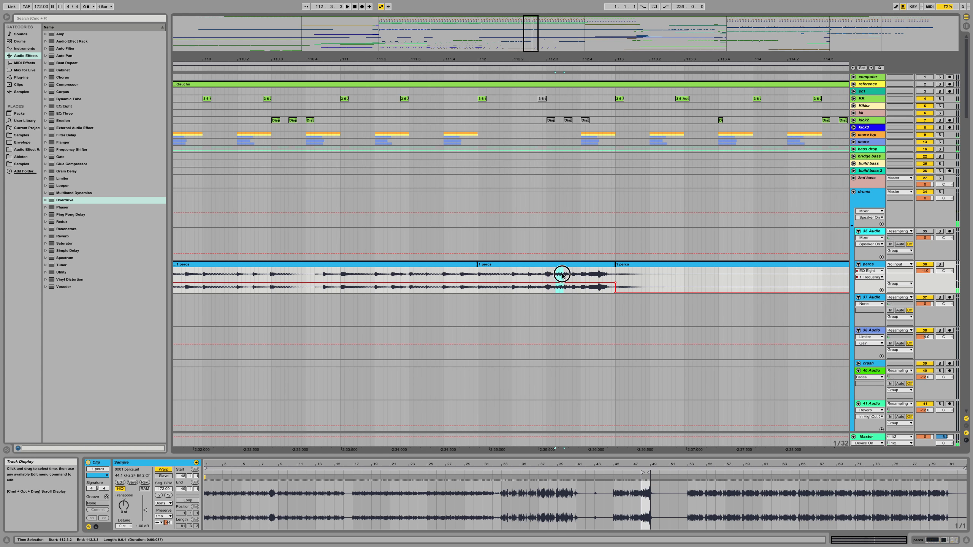
key(Delete)
click(481, 265)
key(space)
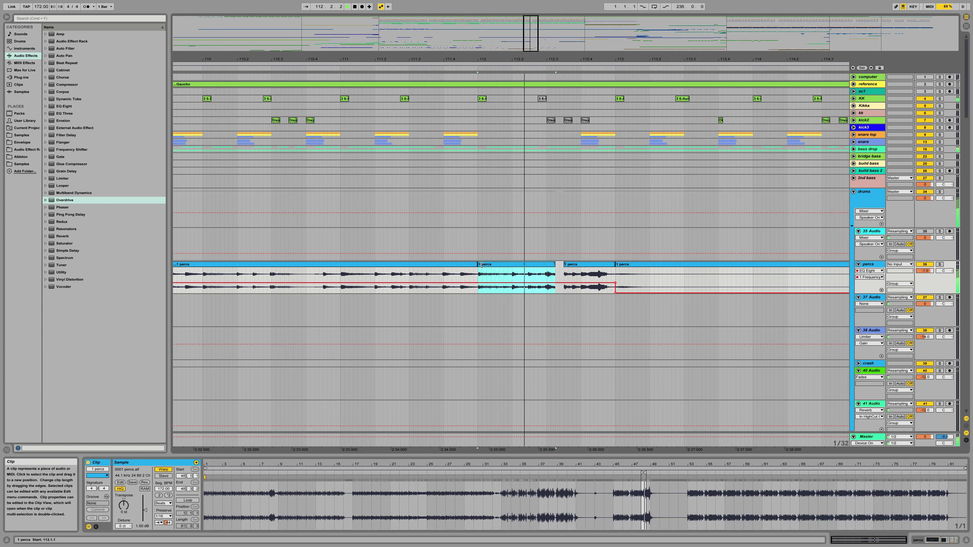
Step: Extend the earlier perc clip to 113.1.1 over the cut segments and make its EQ frequency automation ramp down through bar 112
click(472, 265)
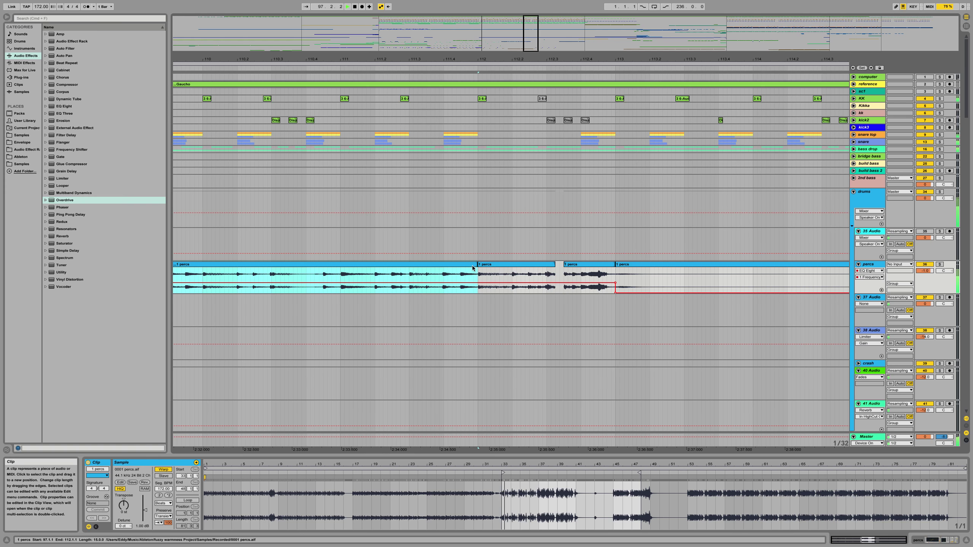
drag(485, 59, 486, 32)
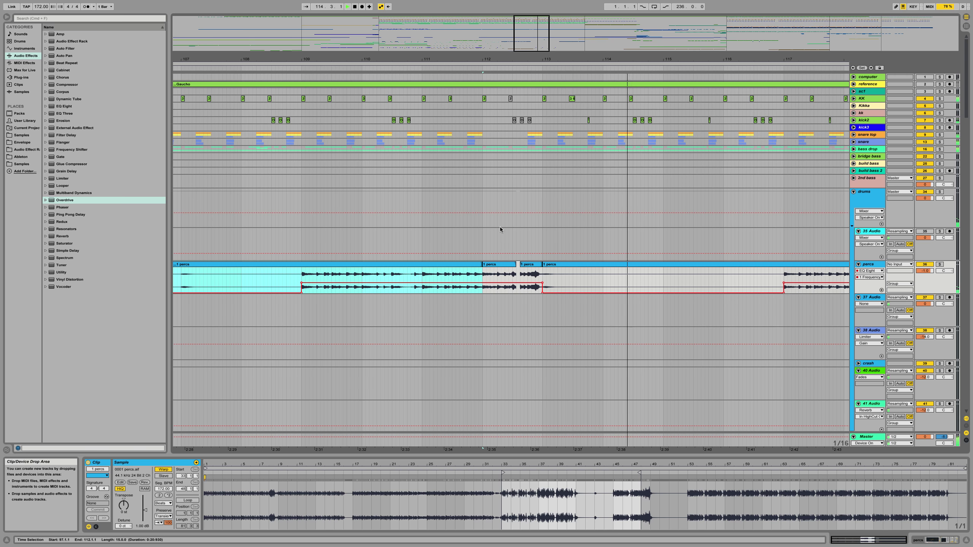
drag(516, 265, 541, 267)
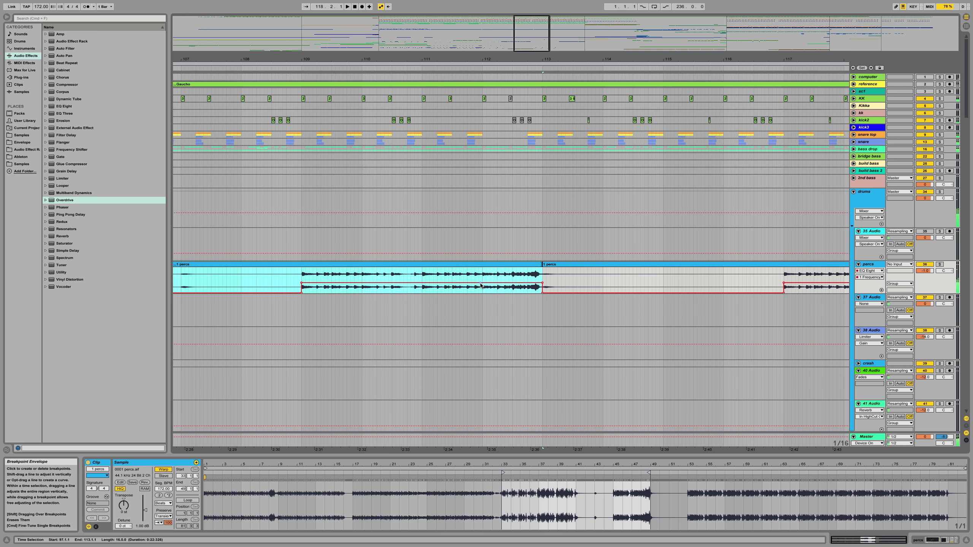
click(541, 283)
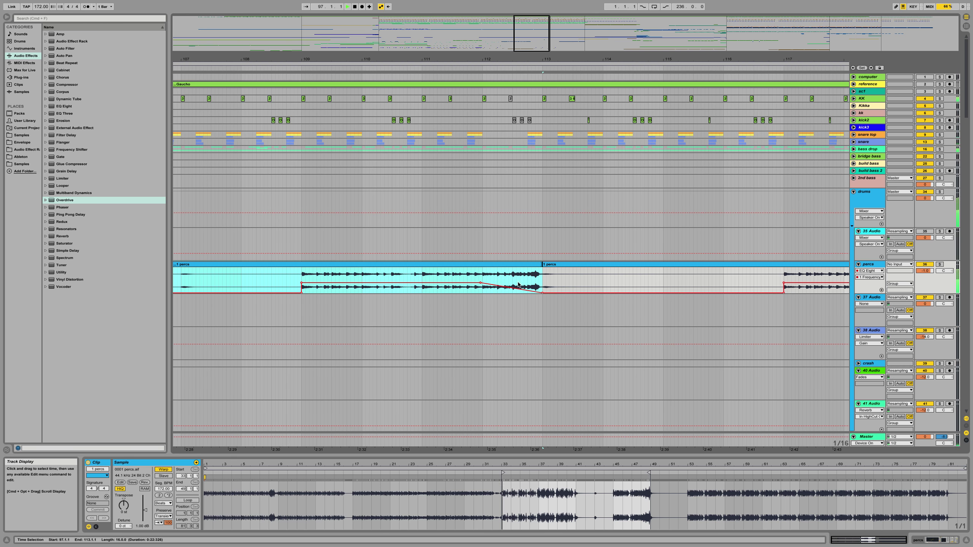
Step: Unfold the bass drop group and inspect the Operator track's devices and its clip from 111.1.1 to 113.1.1
click(484, 150)
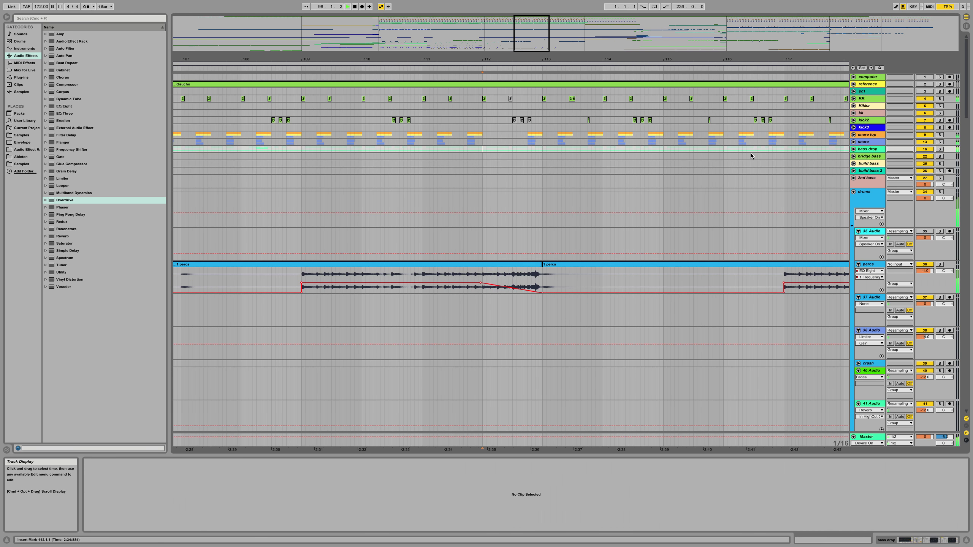
click(853, 149)
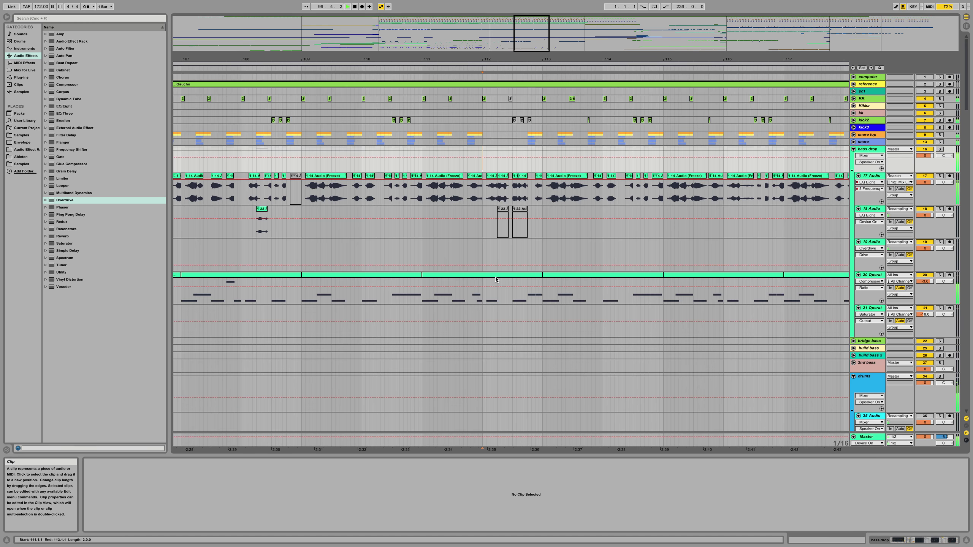
scroll(496, 278, down, 2)
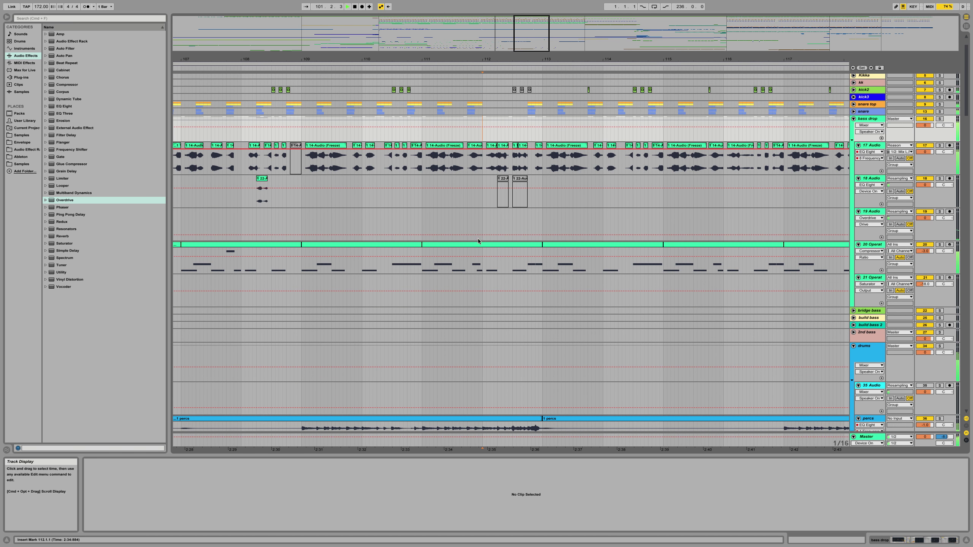
click(520, 244)
key(shift+Tab)
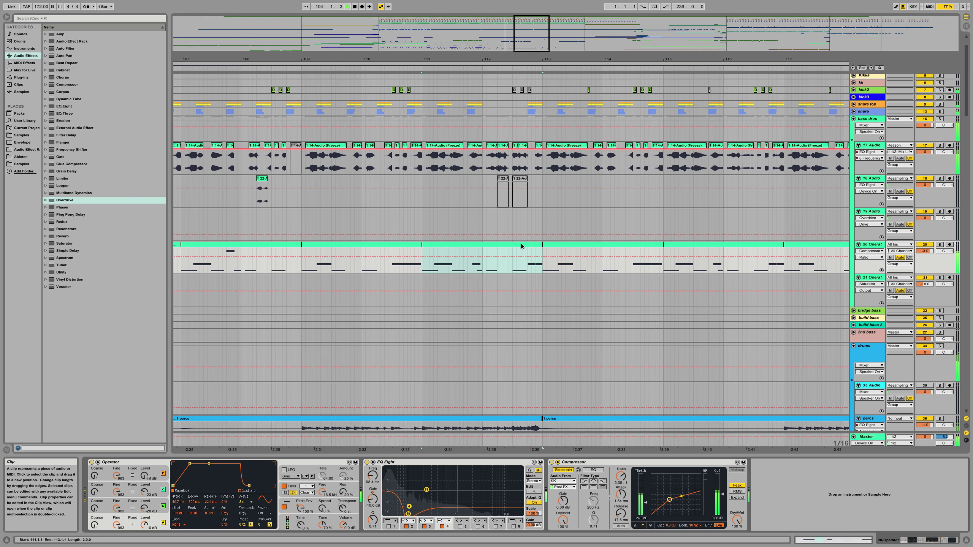
click(522, 245)
scroll(521, 245, down, 3)
scroll(522, 246, up, 1)
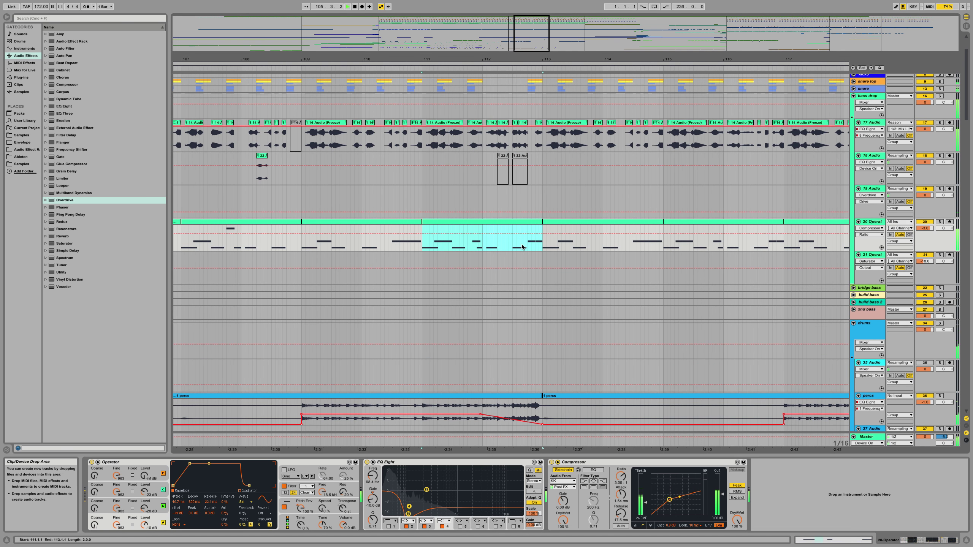
Step: Automate the bass drop group's Limiter gain to fall through bar 112 and return to its original level at 113.1.1
click(856, 112)
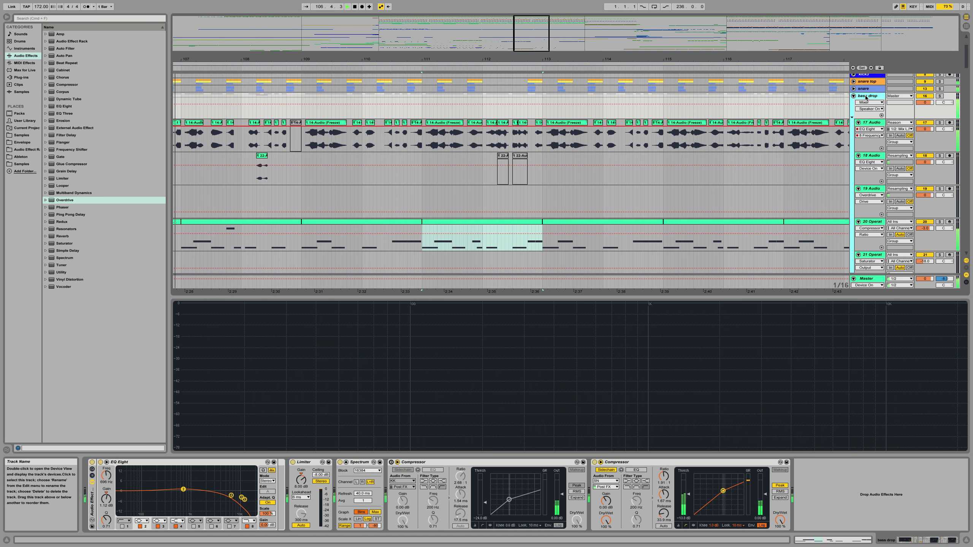
click(302, 480)
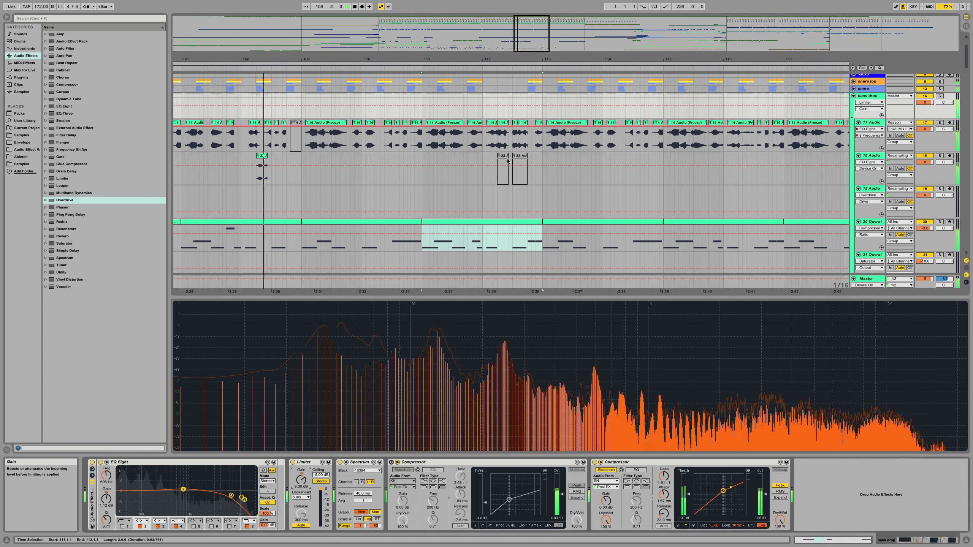
click(543, 106)
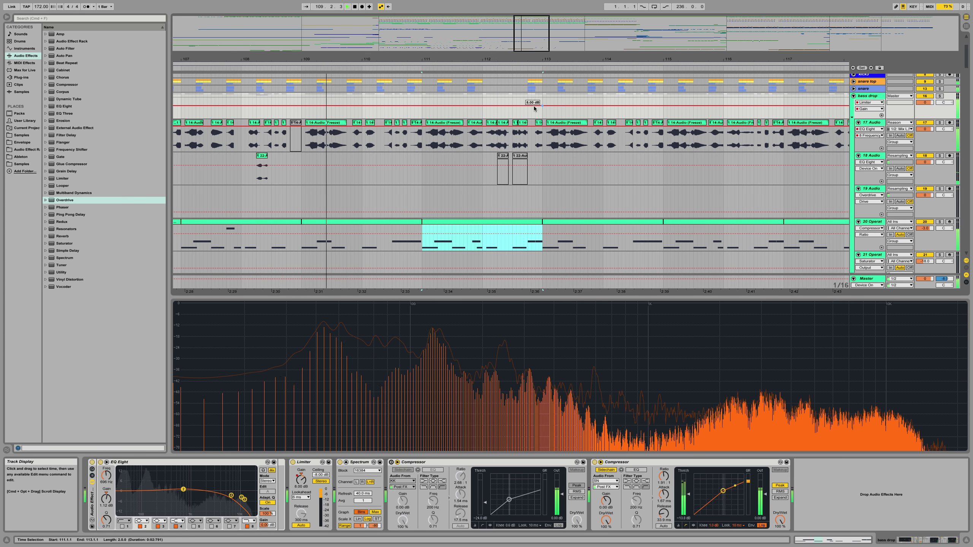
click(479, 106)
drag(510, 105, 511, 113)
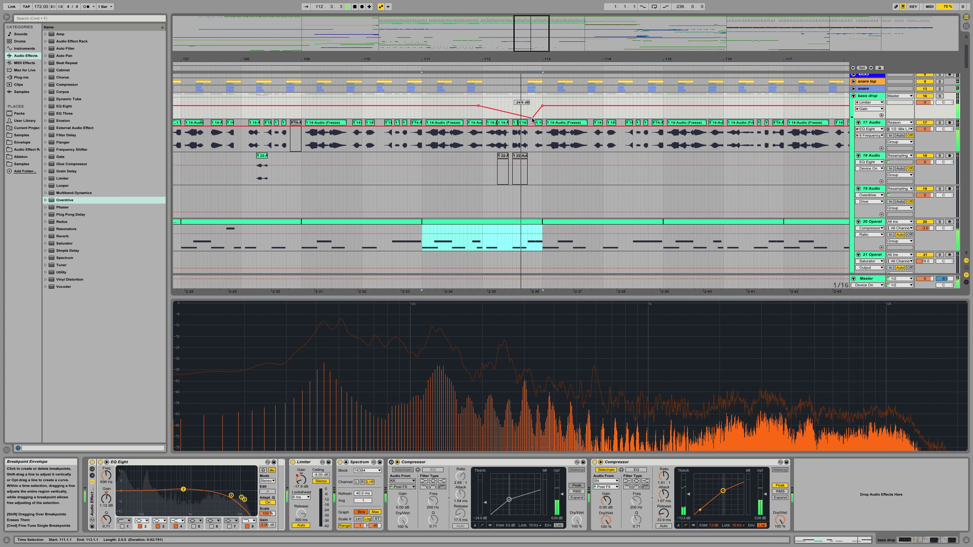
Step: Bend the falling part of the bass drop's Limiter gain automation into a curve and audition it from 110.4.3 and 111.1.1
drag(536, 59, 521, 33)
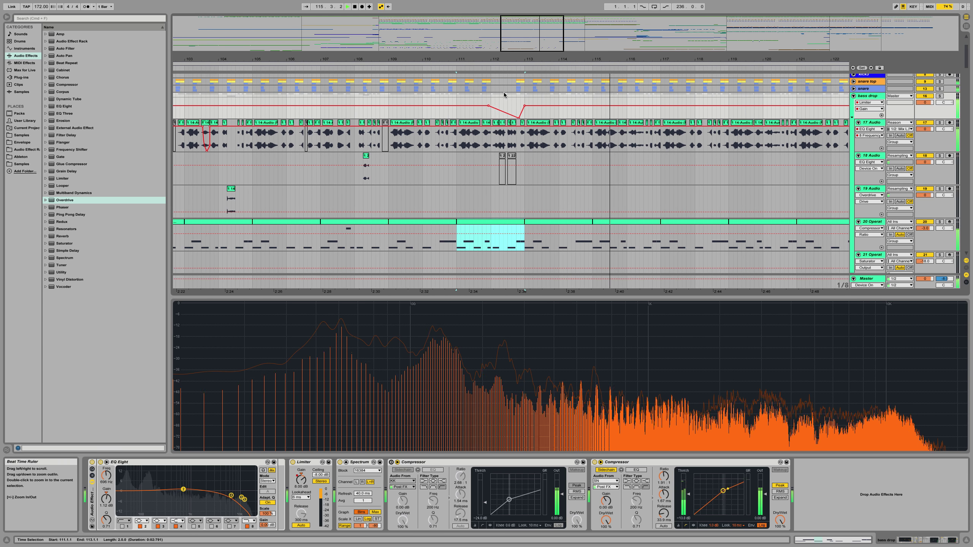
drag(496, 109, 496, 113)
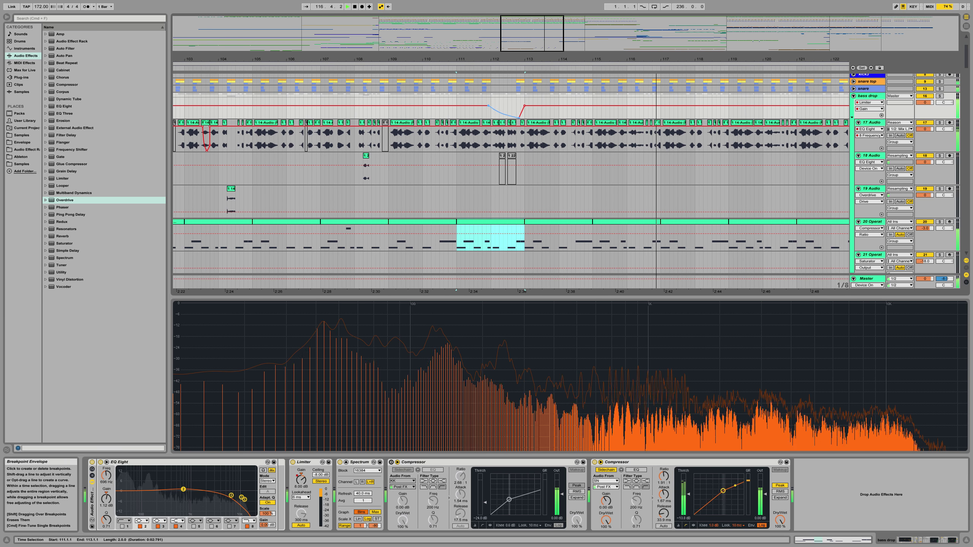
click(450, 117)
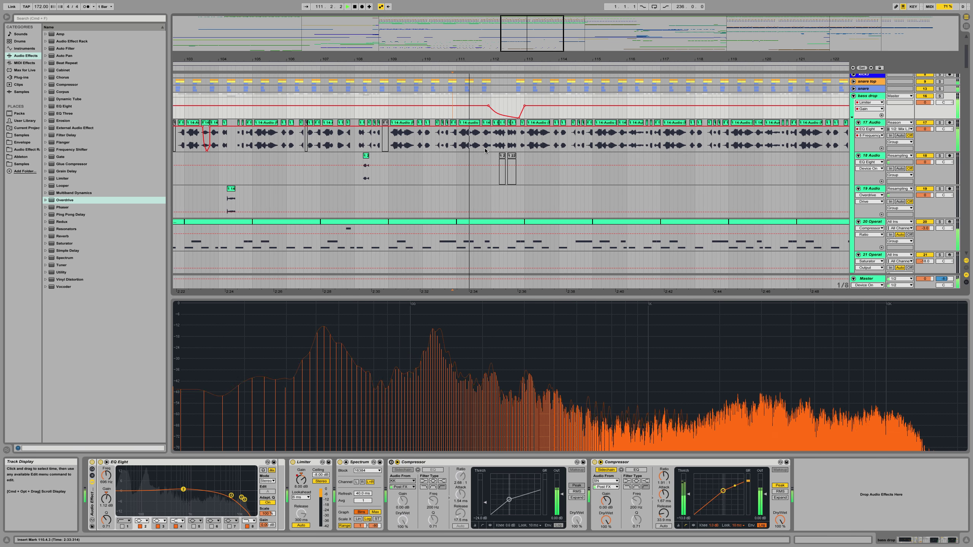
scroll(496, 147, down, 2)
key(shift+Tab)
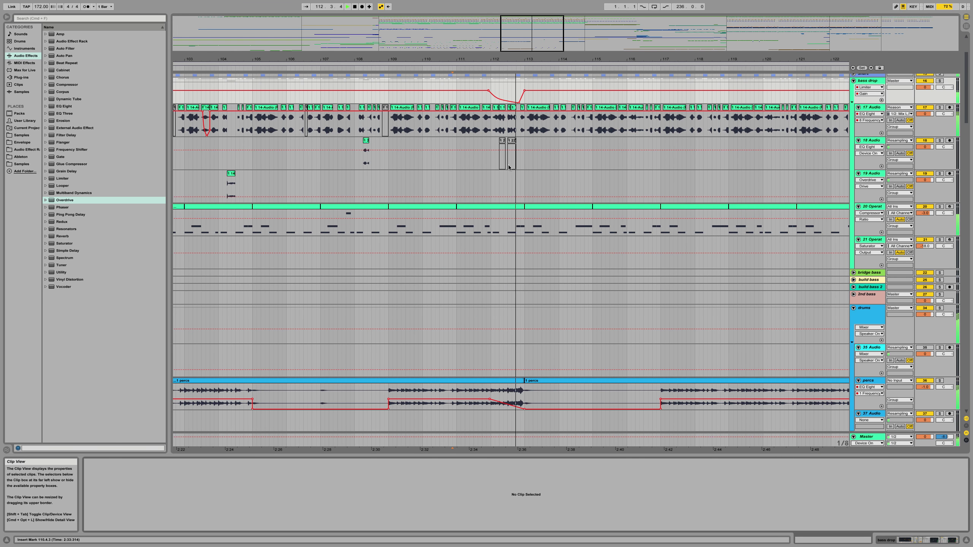
key(space)
click(473, 95)
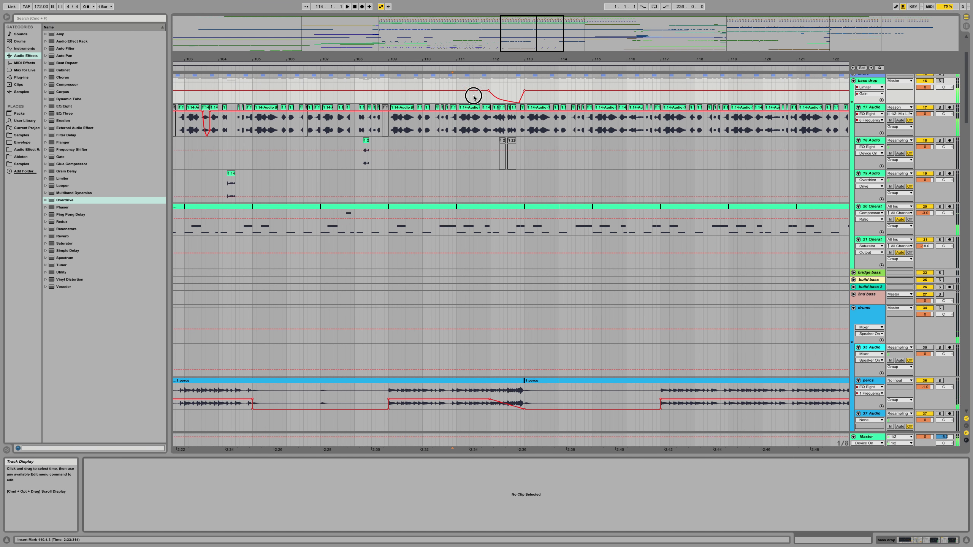
scroll(473, 95, up, 1)
click(456, 103)
key(space)
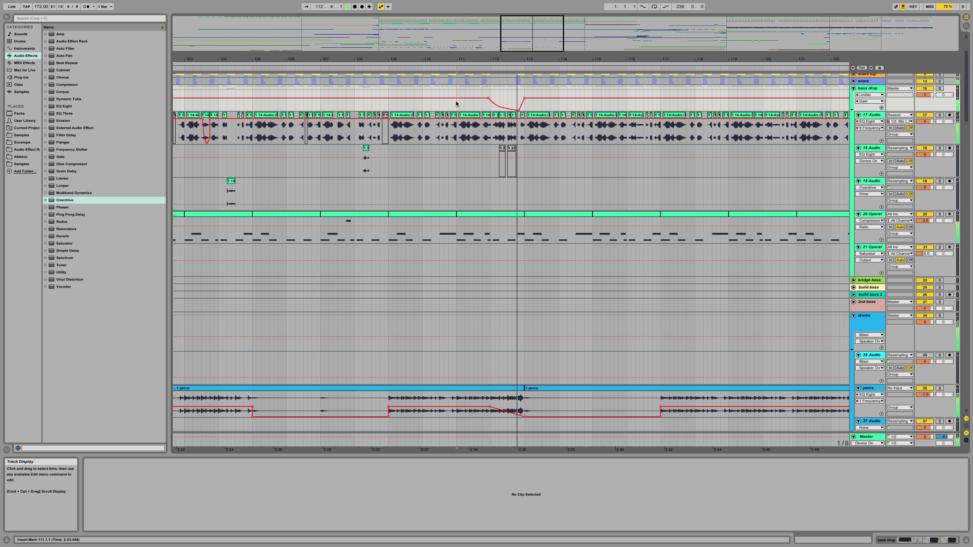
Step: Restore the straight Limiter gain ramp on the bass drop, starting just after 112.1.1, and play from 111.1.1
drag(489, 98, 497, 98)
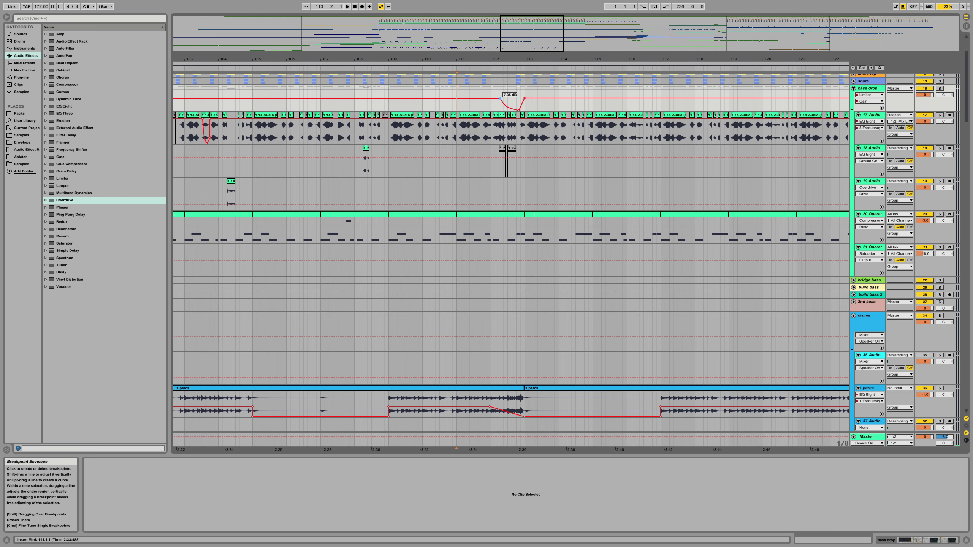
key(super+z)
key(super+z)
key(space)
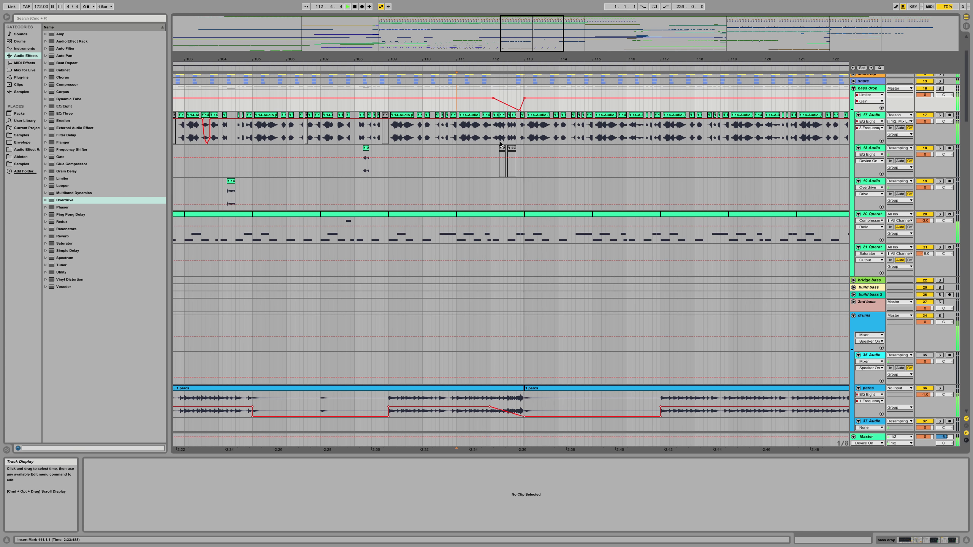
Step: Bend the perc track's falling EQ frequency automation in bar 112 into a curve and audition the transition from 111.1.1 and 109.1.1
drag(496, 409, 492, 411)
key(space)
key(space)
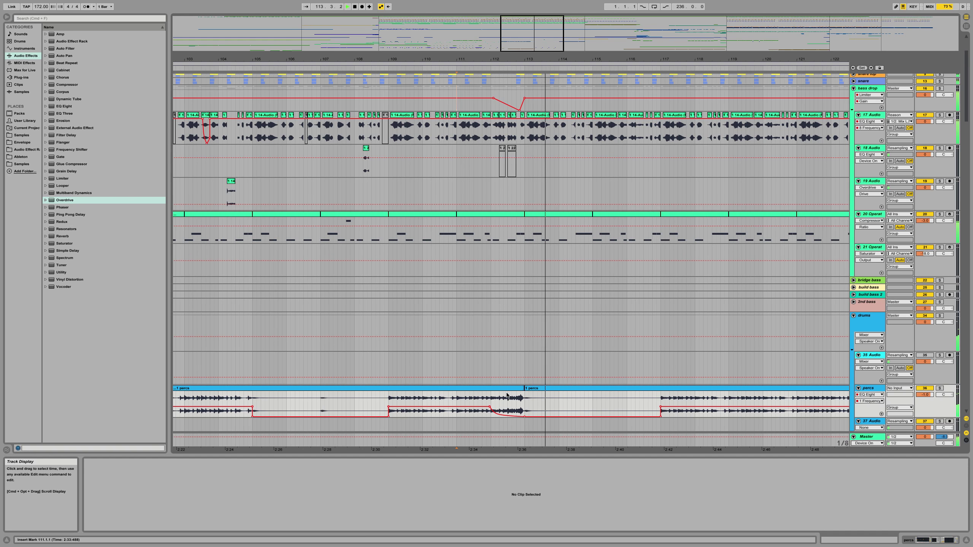
key(space)
key(space)
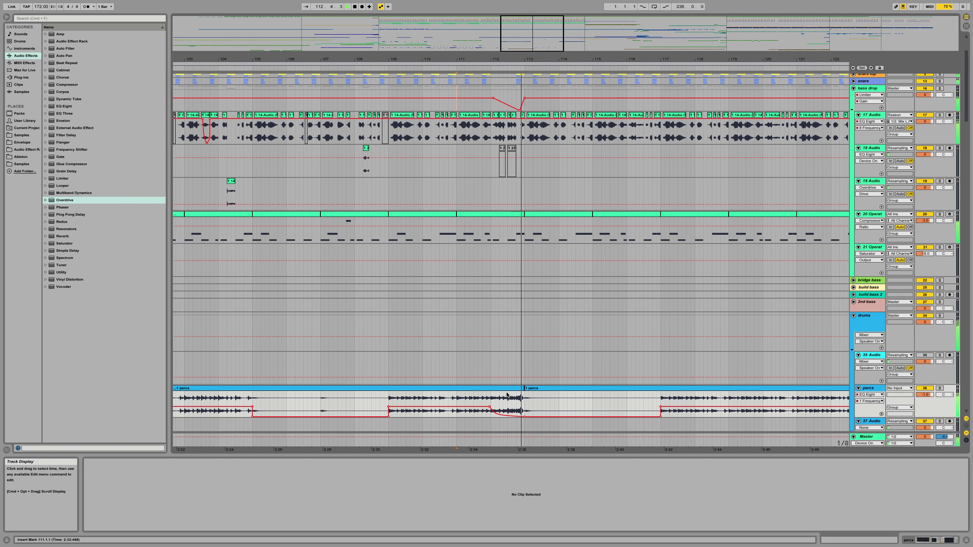
key(space)
click(386, 184)
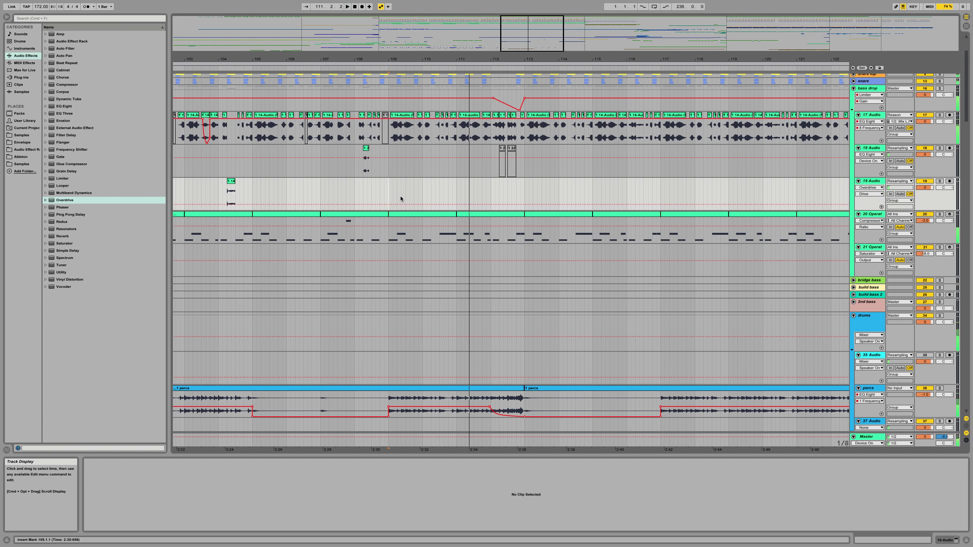
key(space)
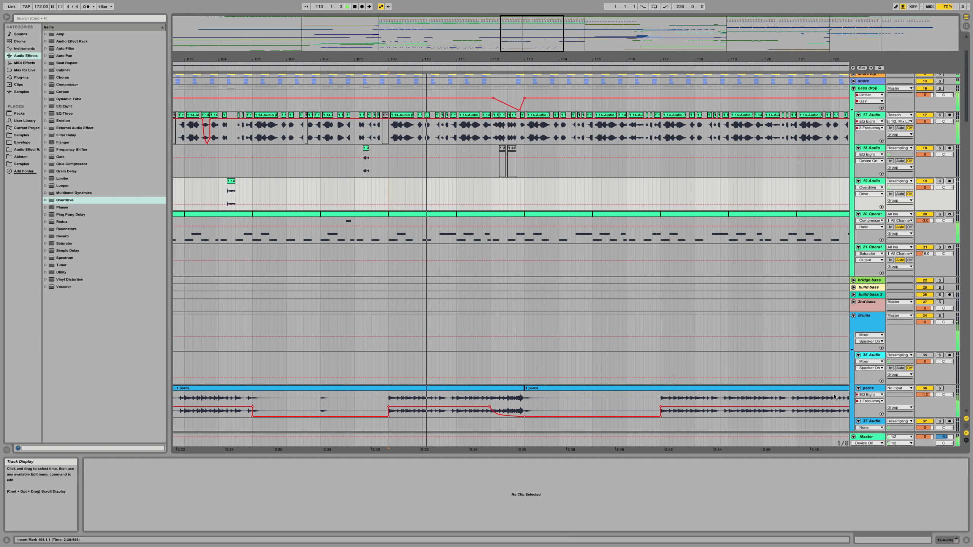
Step: Play the arrangement from 113.1.1, starting at the 20 Operator clip after the transition
click(873, 388)
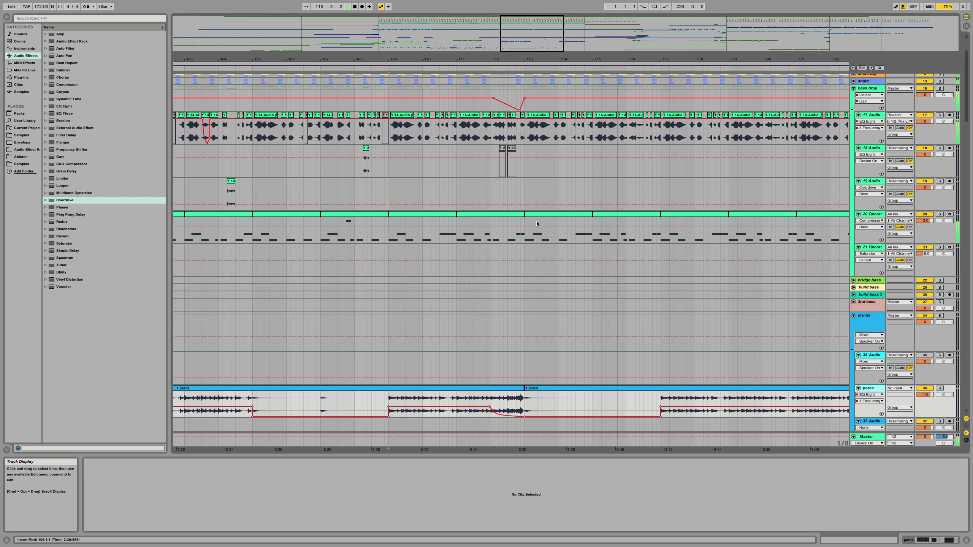
drag(439, 59, 439, 28)
click(483, 216)
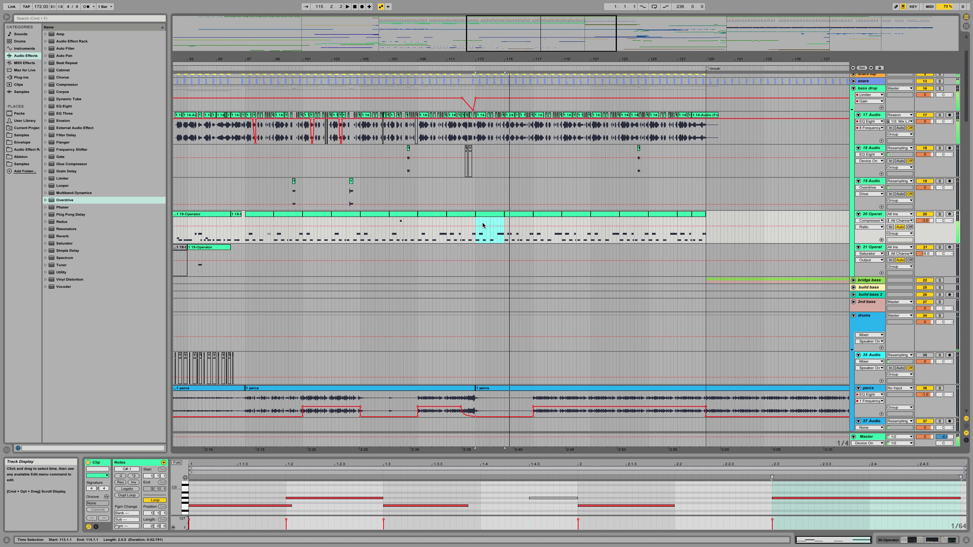
drag(499, 61, 499, 67)
drag(476, 59, 477, 68)
key(space)
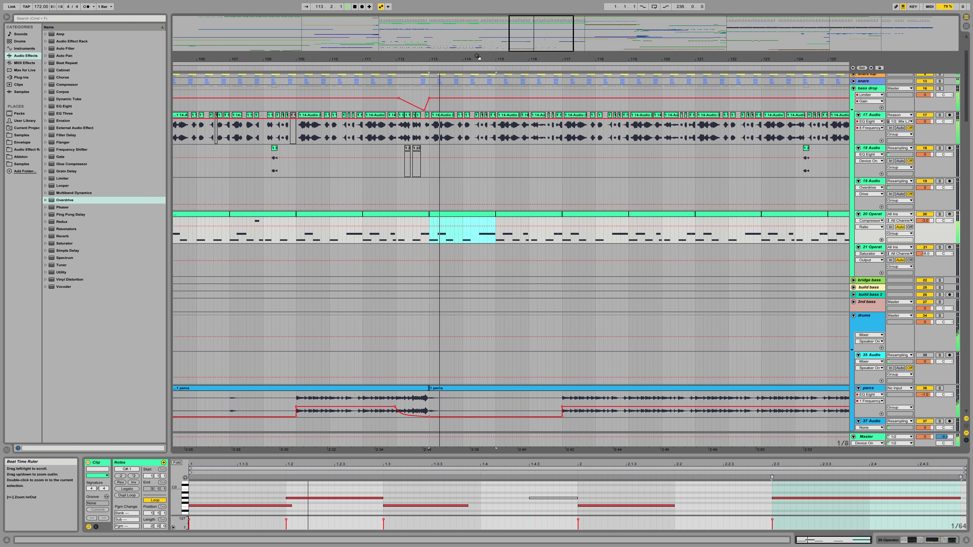
Step: Remove the slice from 113.2.4 to 113.3.1 on the 17 Audio bass track and play from 113.1.1
click(870, 115)
key(shift+Tab)
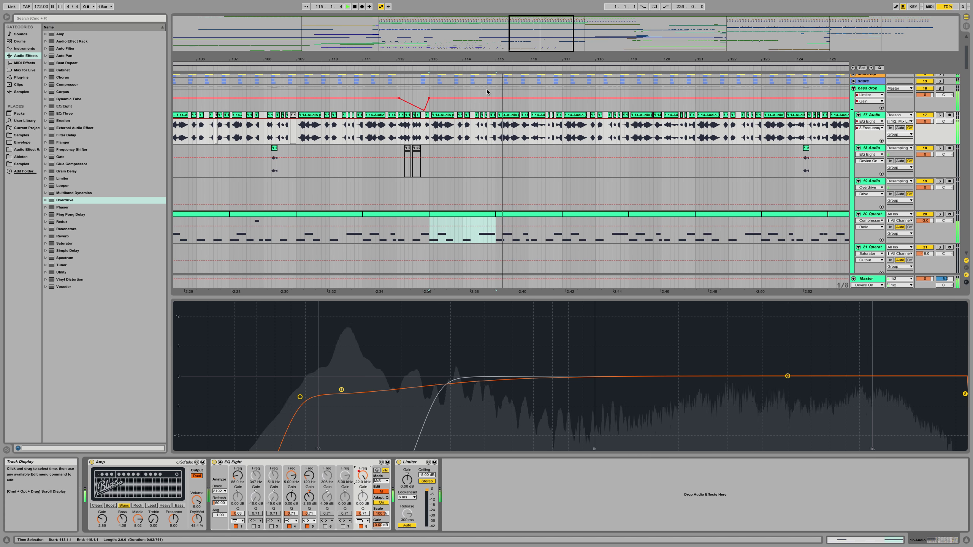
scroll(433, 144, up, 5)
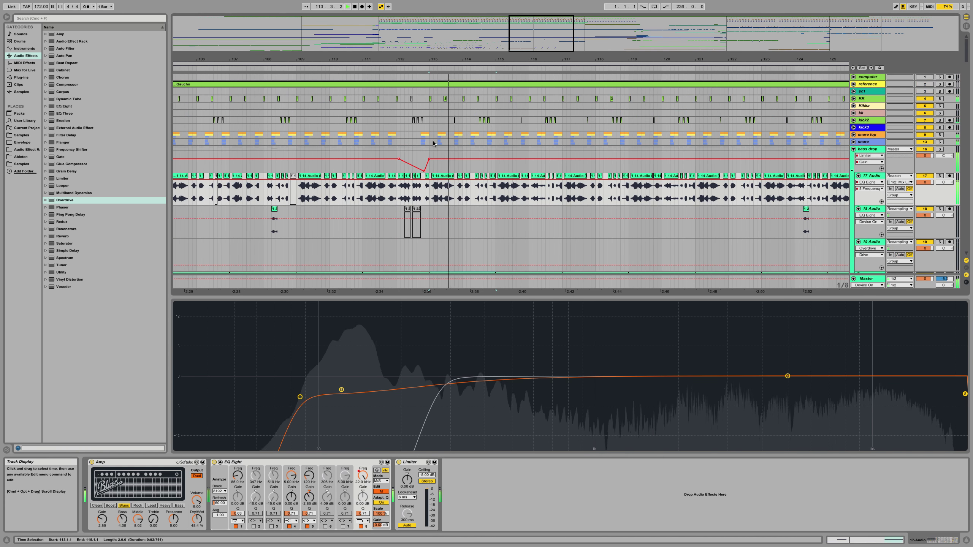
scroll(433, 143, down, 2)
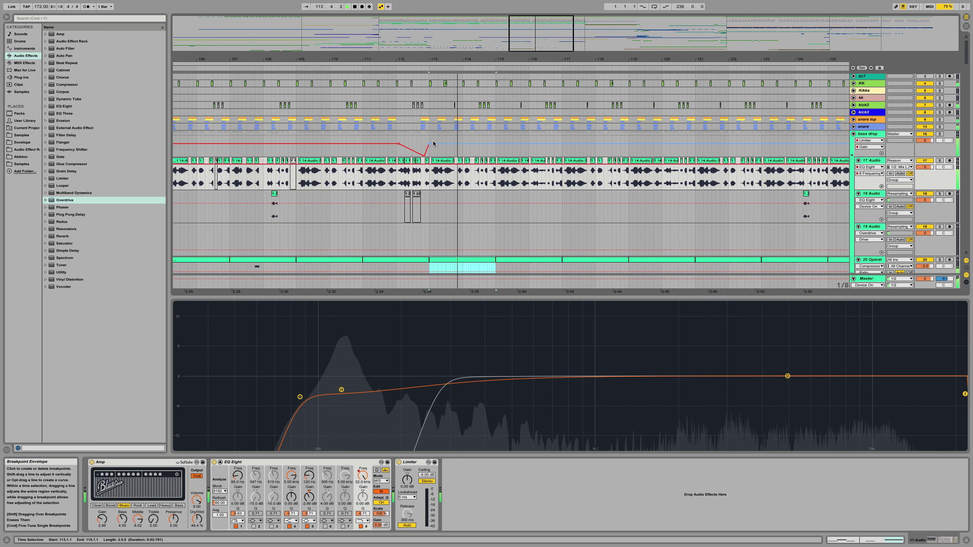
drag(442, 60, 443, 90)
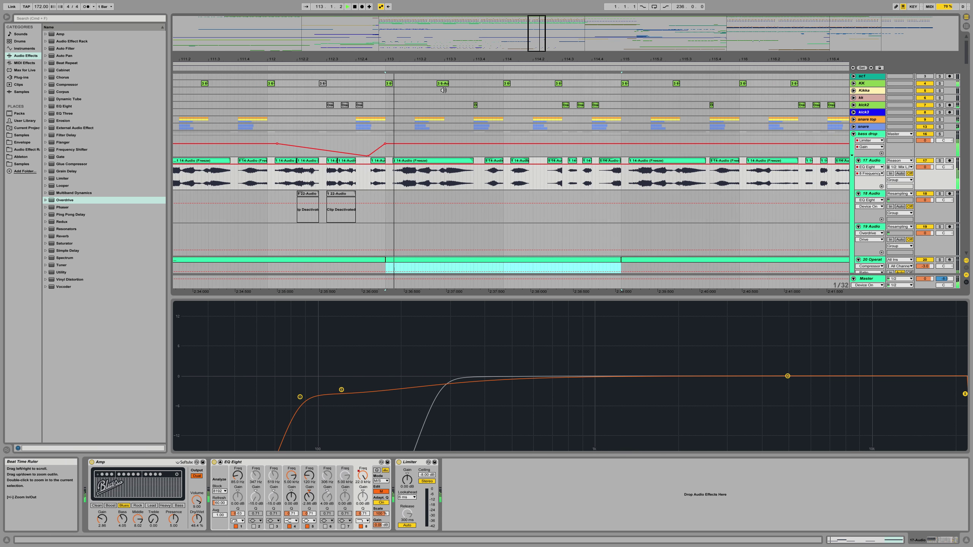
click(443, 174)
key(space)
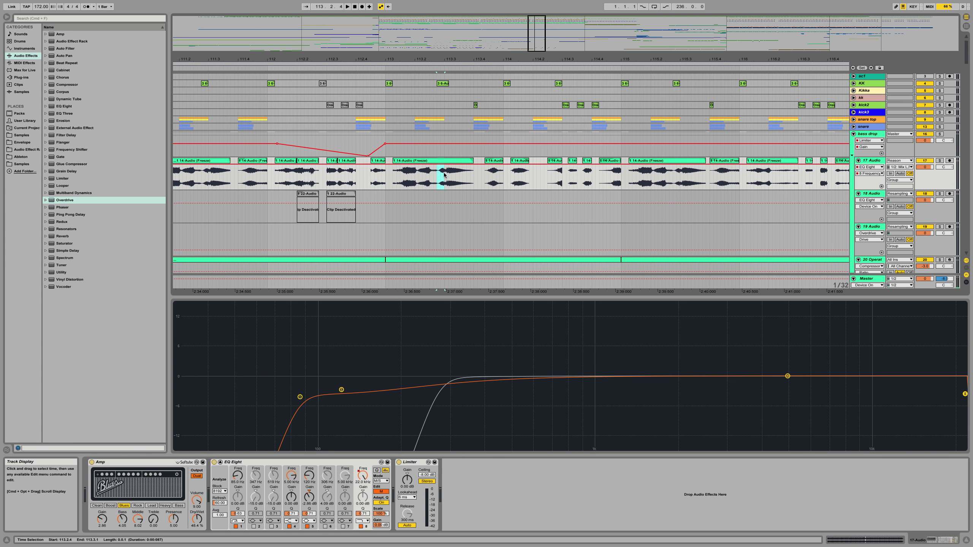
key(Delete)
click(386, 160)
key(space)
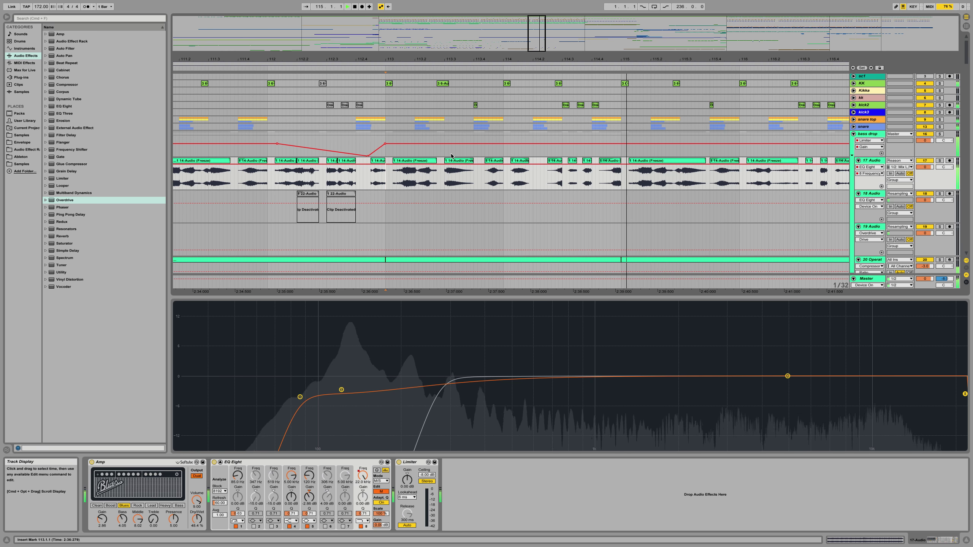
Step: Replay the edit from 113.1.1 and select the matching slice from 115.2.4 to 115.3.1 on 17 Audio
key(space)
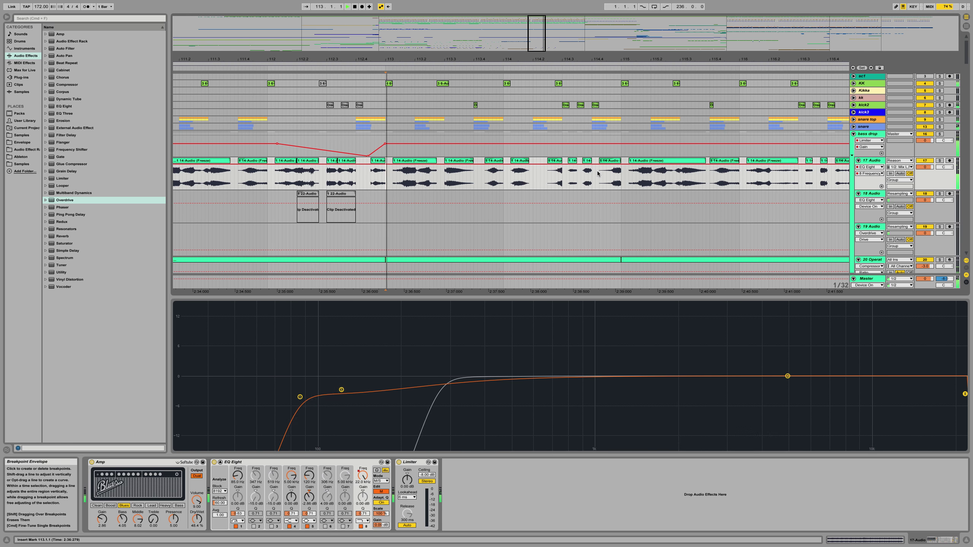
key(space)
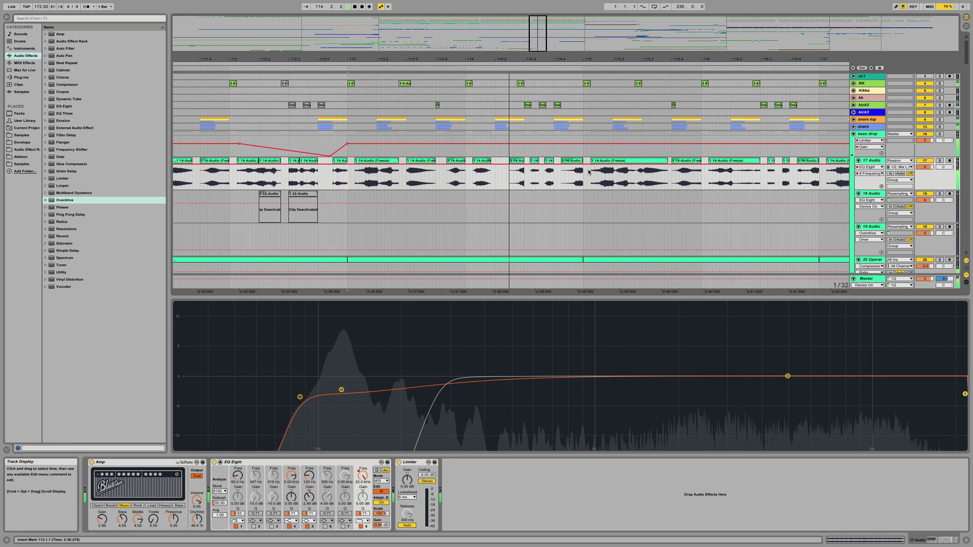
key(space)
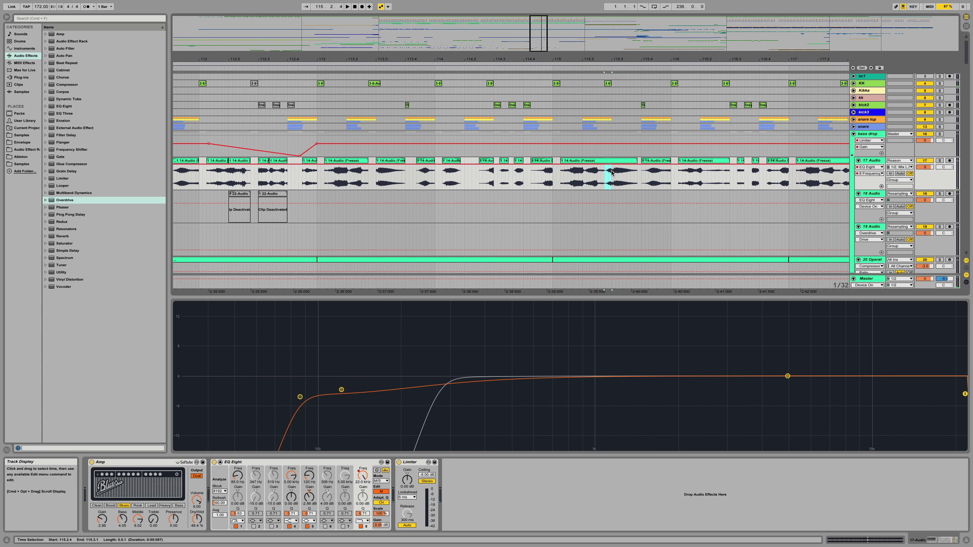
click(321, 163)
key(space)
scroll(398, 197, down, 5)
key(space)
Step: Play from 113.1.1 and duplicate the 20 Operator clips of 113.1.1–117.1.1 onto the following four bars
drag(443, 57, 442, 14)
scroll(440, 148, up, 3)
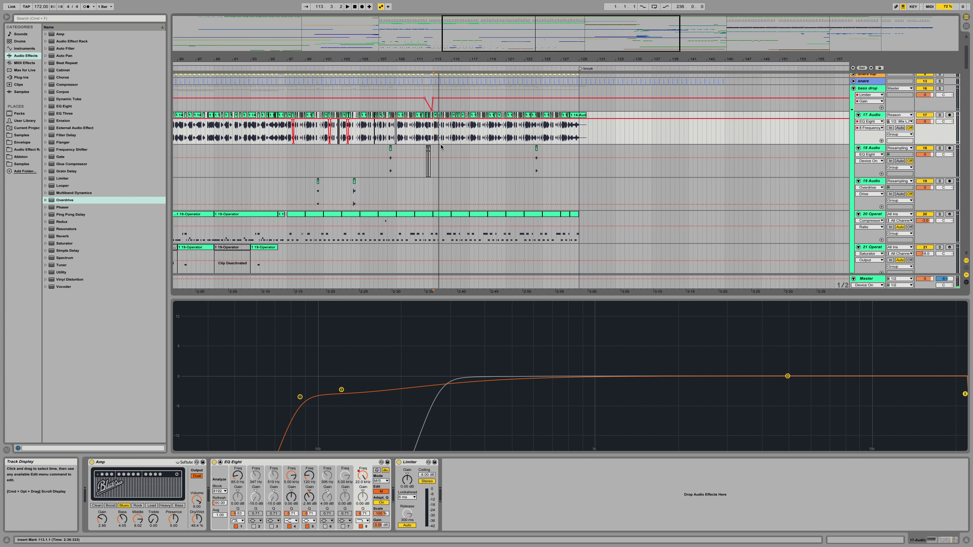
click(300, 215)
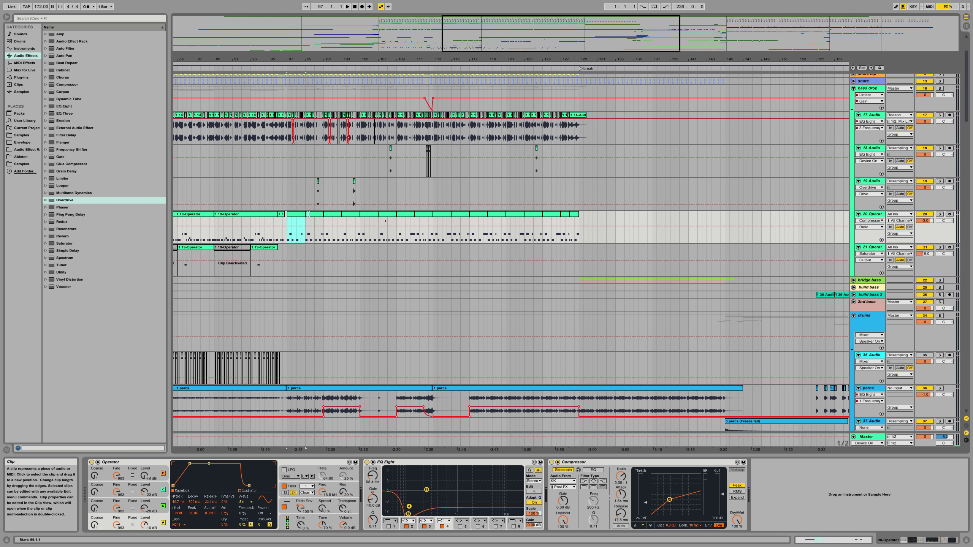
click(444, 215)
key(space)
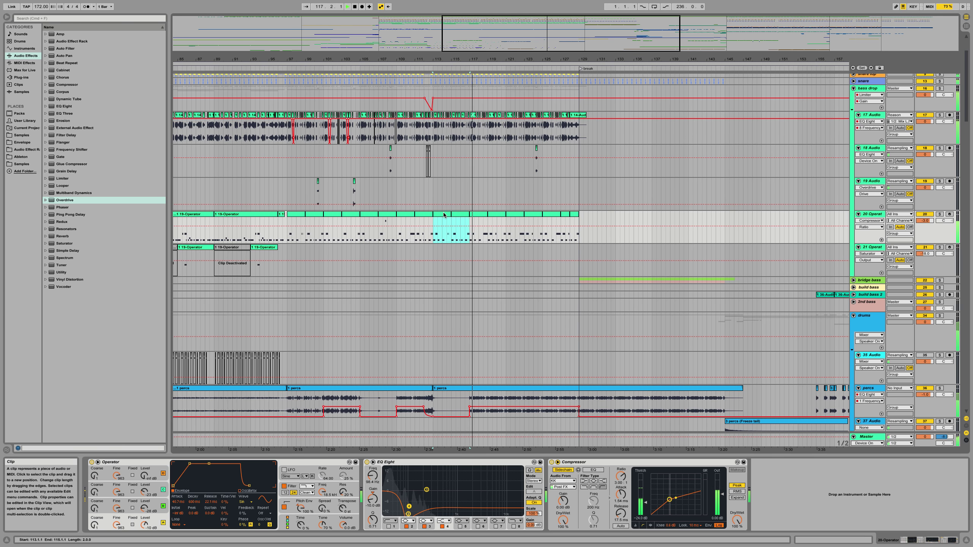
key(super+d)
click(443, 215)
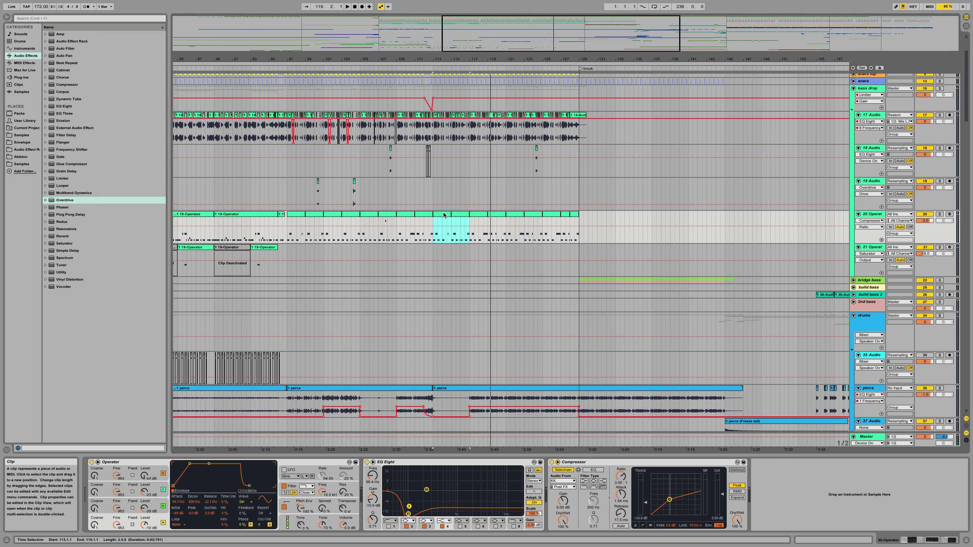
key(space)
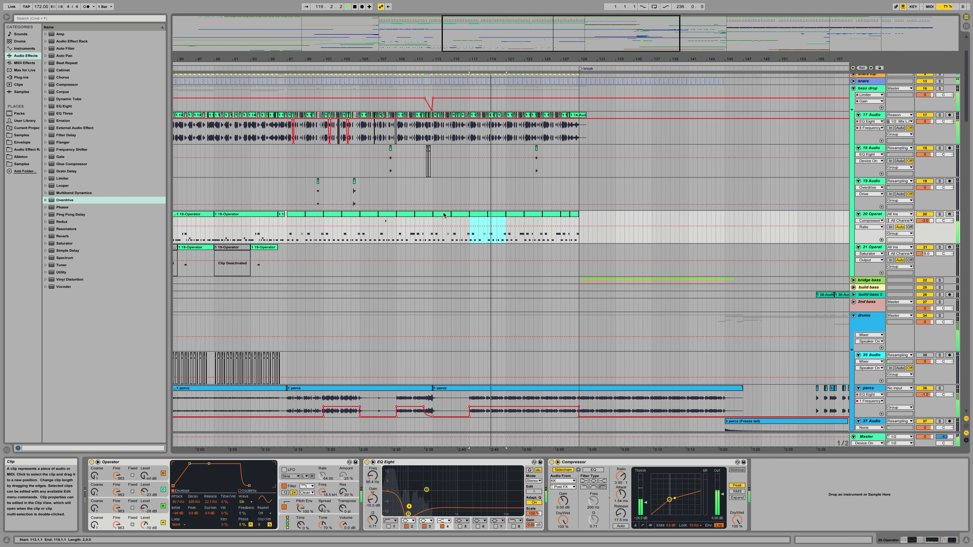
Step: Audition from 101.1.1 and copy the range 101.1.1–105.1.1 on all tracks from KK down through 20 Operator
click(323, 233)
key(space)
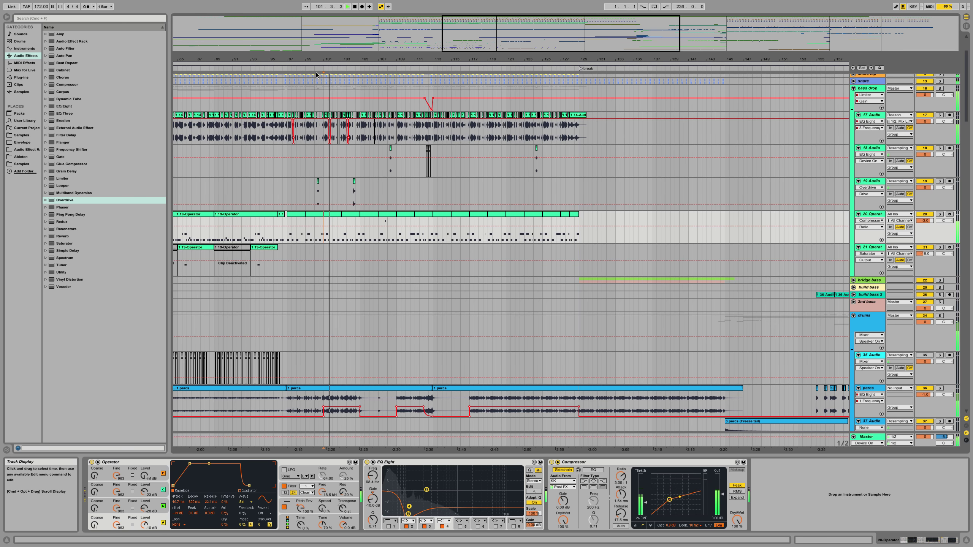
drag(334, 59, 315, 135)
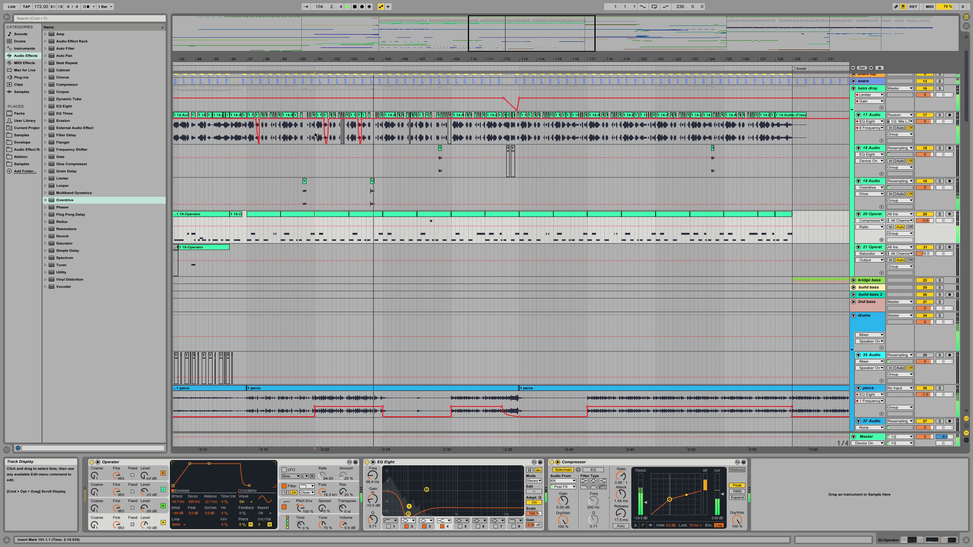
drag(314, 135, 377, 222)
scroll(377, 222, up, 4)
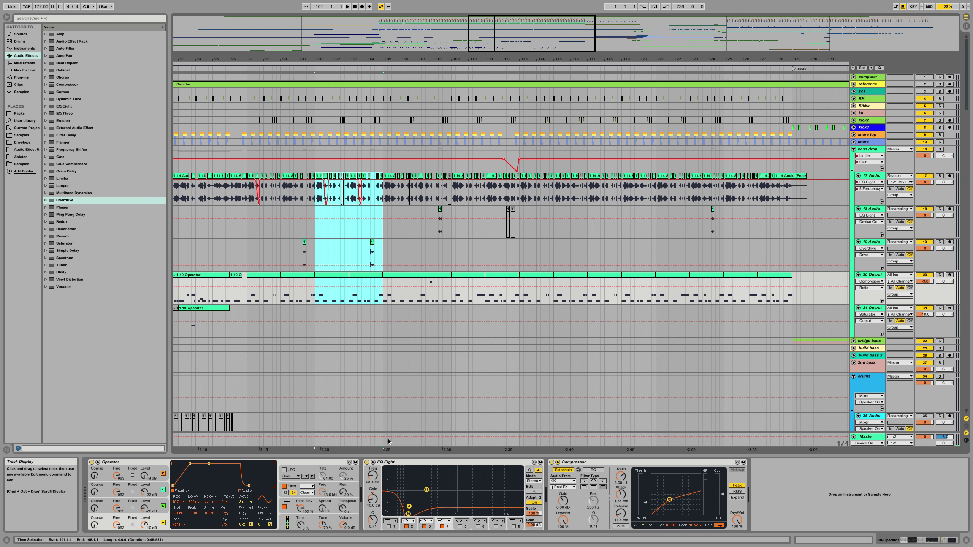
click(314, 100)
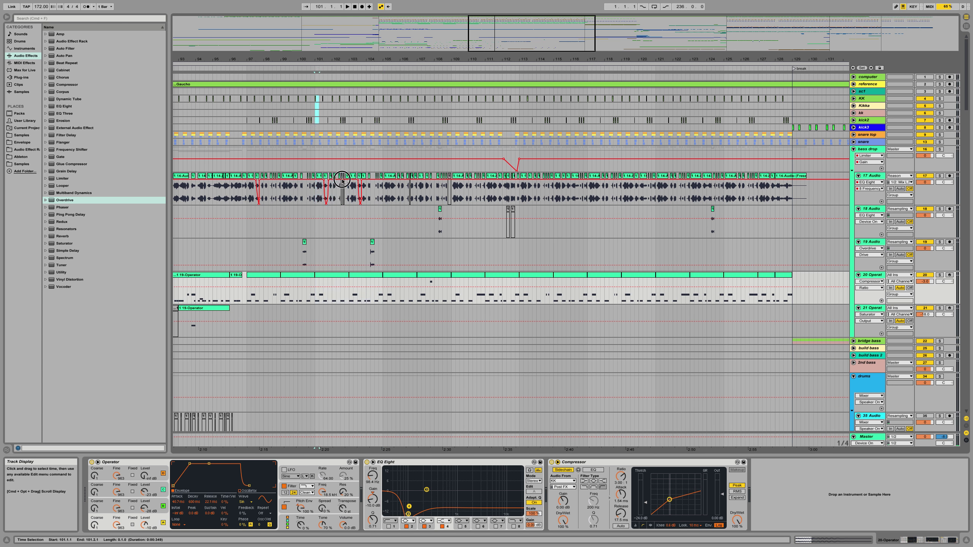
drag(326, 135, 377, 272)
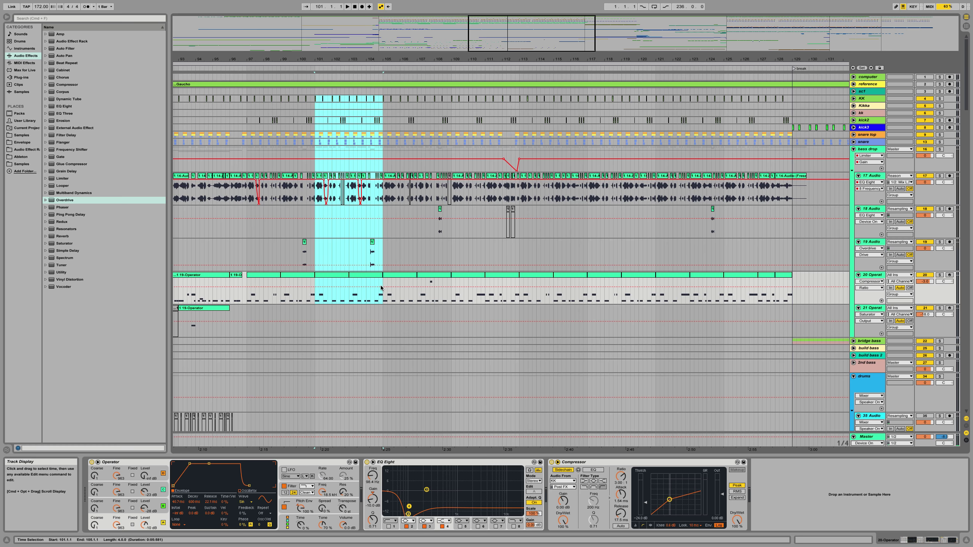
scroll(399, 358, down, 5)
scroll(398, 357, up, 5)
scroll(399, 358, down, 4)
scroll(399, 359, up, 4)
scroll(529, 308, down, 1)
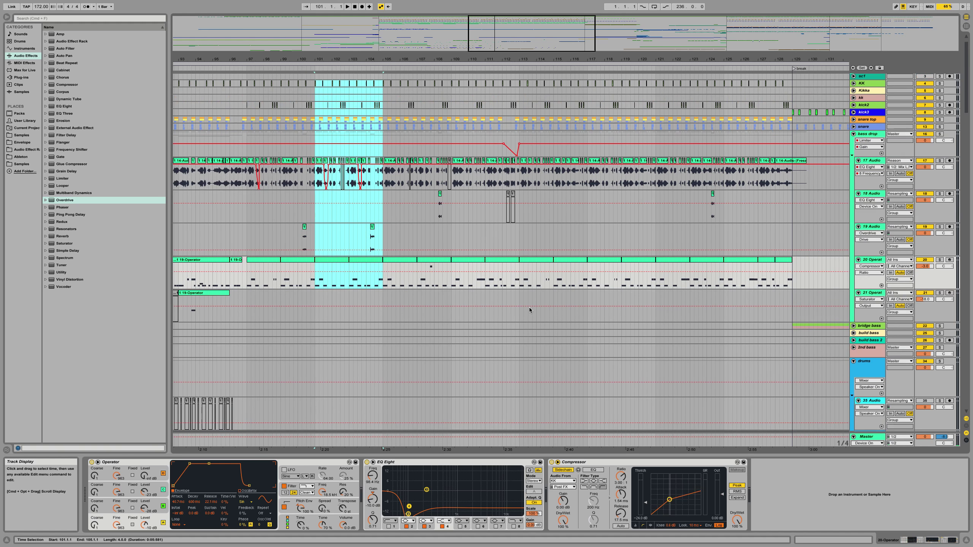
Step: Replace the material in 117.1.1–121.1.1 with the copied bars, pasting from the KK track at 117.1.1, and play the result
drag(585, 281, 657, 82)
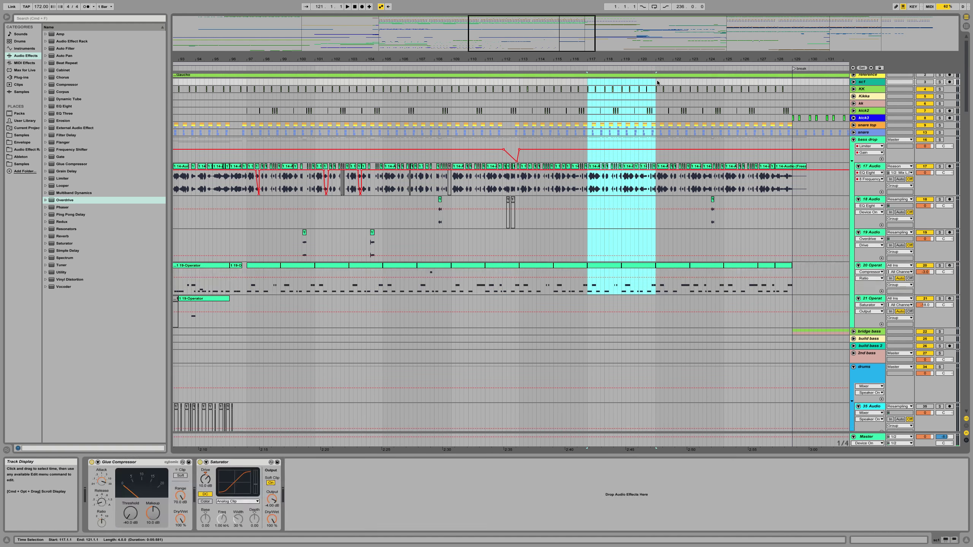
key(Delete)
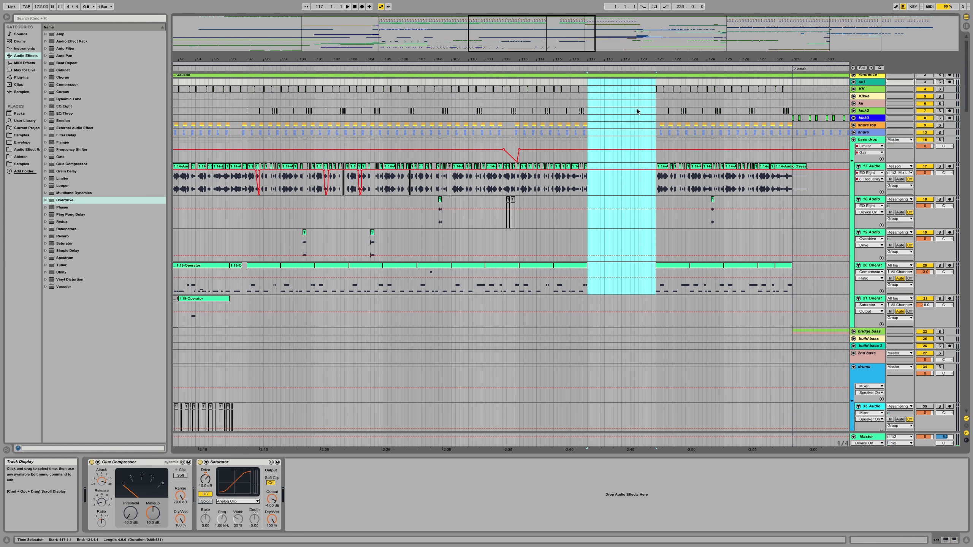
key(super+v)
key(super+z)
click(587, 87)
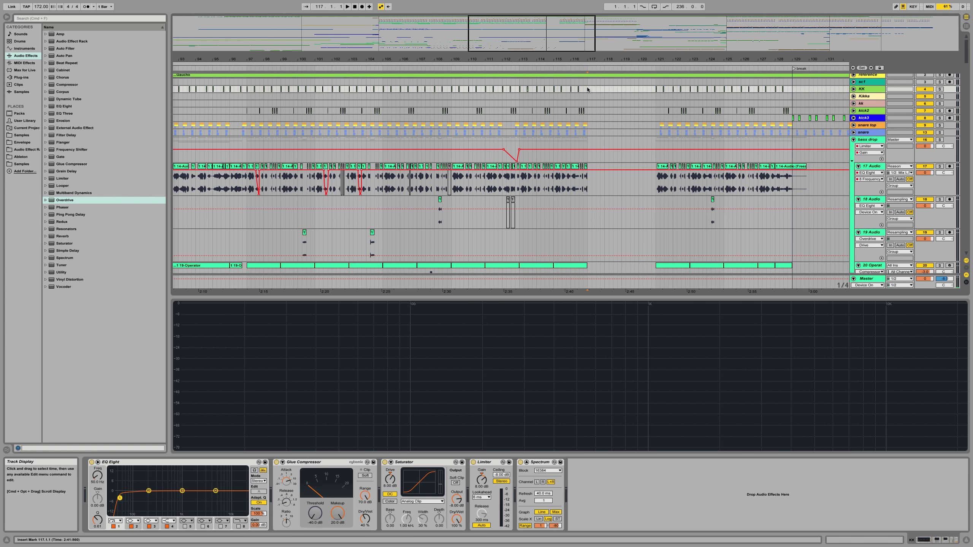
key(super+z)
key(space)
scroll(603, 112, down, 5)
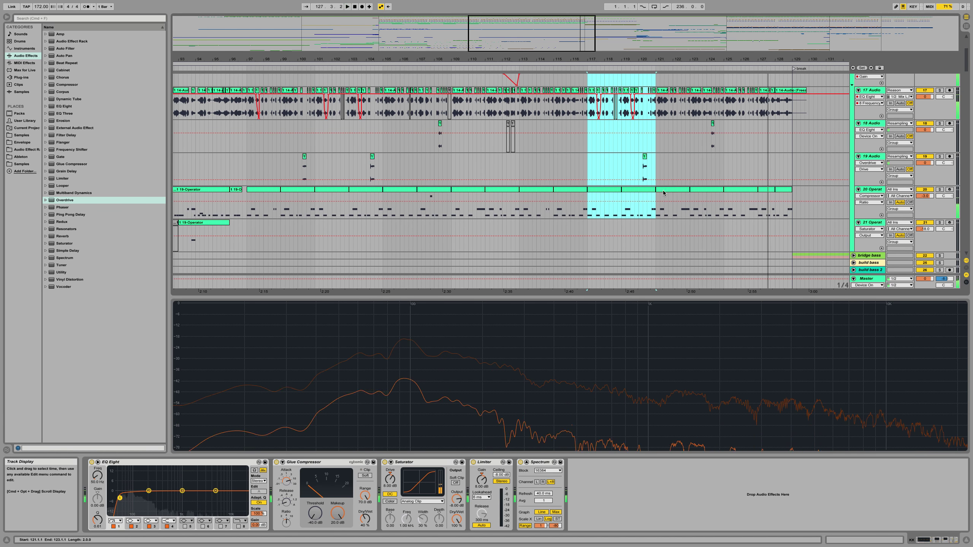
Step: Select the 20 Operator clip at 121.1.1 and audition the arrangement from there
click(606, 191)
drag(603, 191, 740, 192)
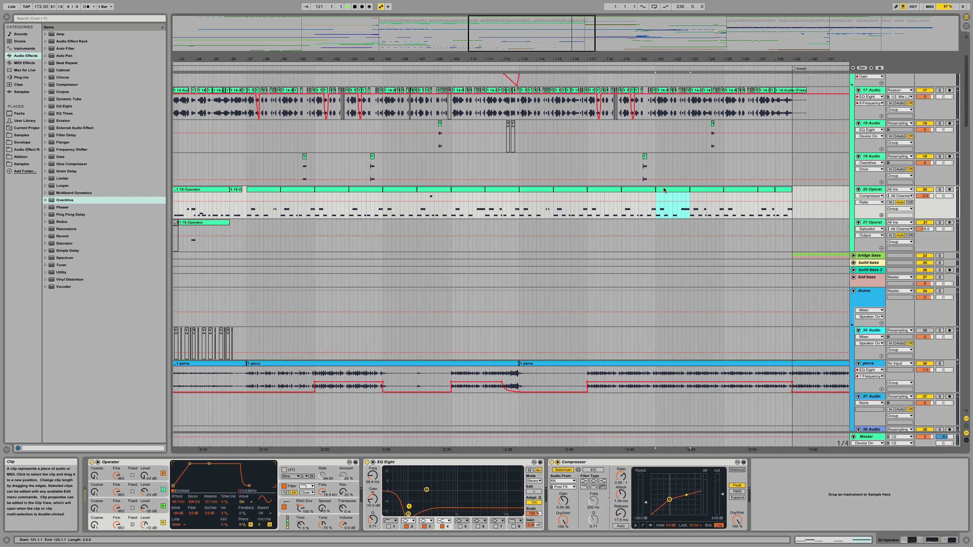
key(space)
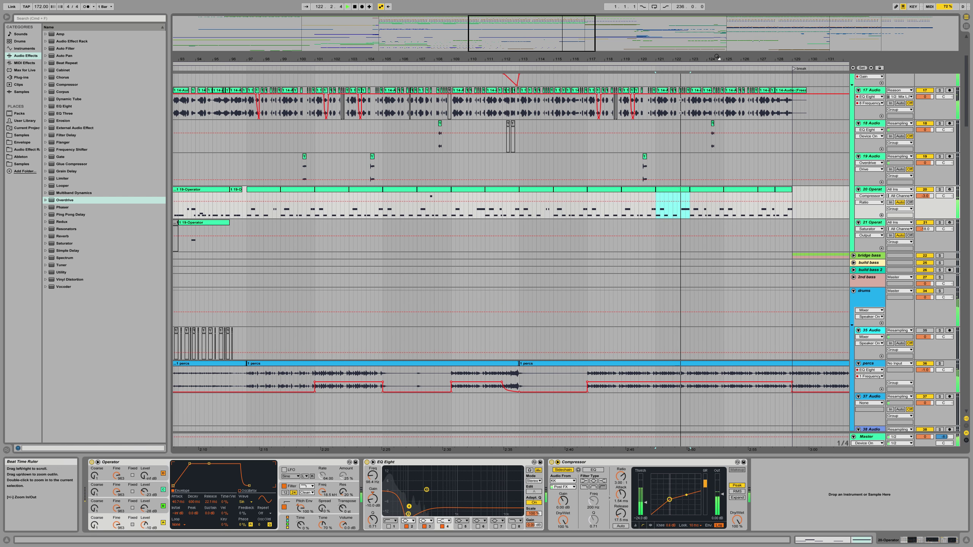
drag(717, 57, 718, 96)
key(space)
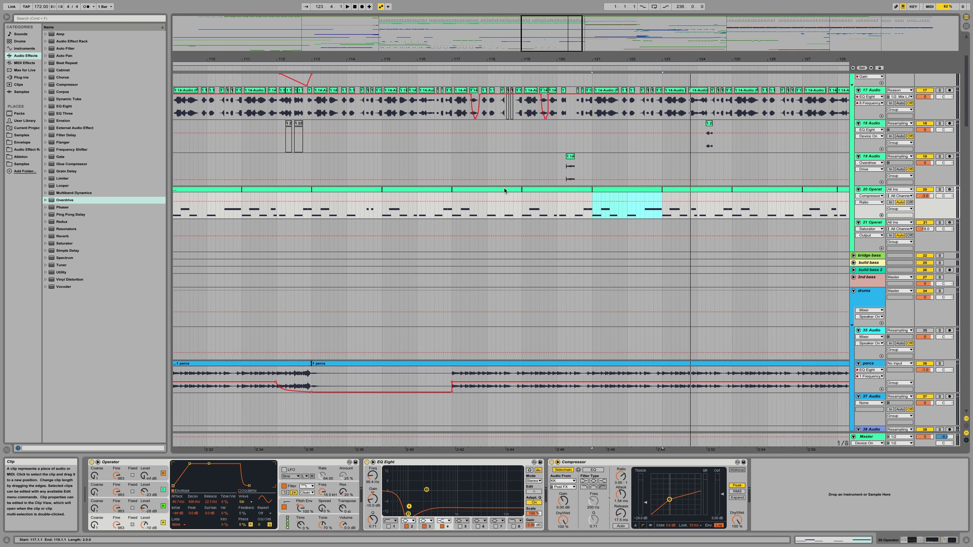
Step: Copy an earlier 20 Operator clip to 121.1.1 and repeat it at 125.1.1 while auditioning the bassline
drag(375, 190, 646, 197)
key(space)
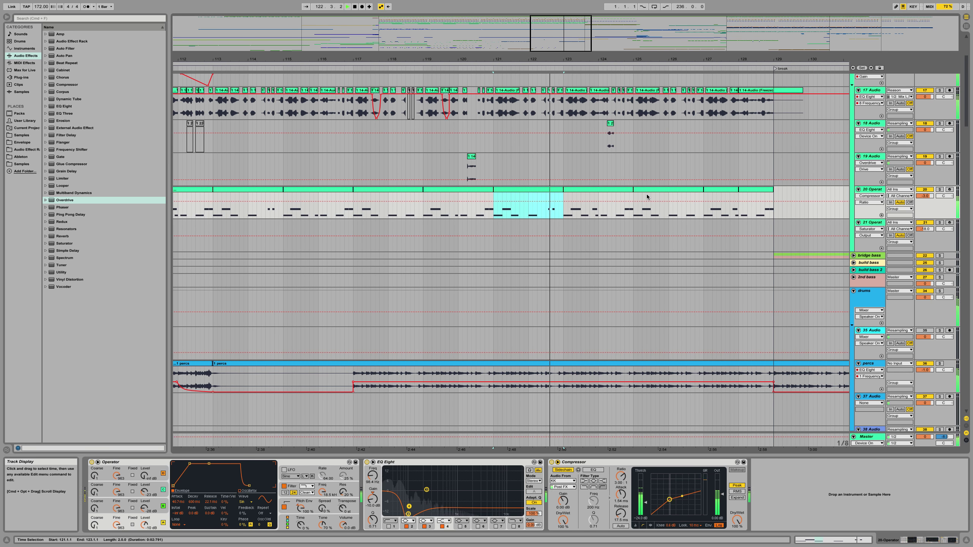
drag(557, 190, 687, 189)
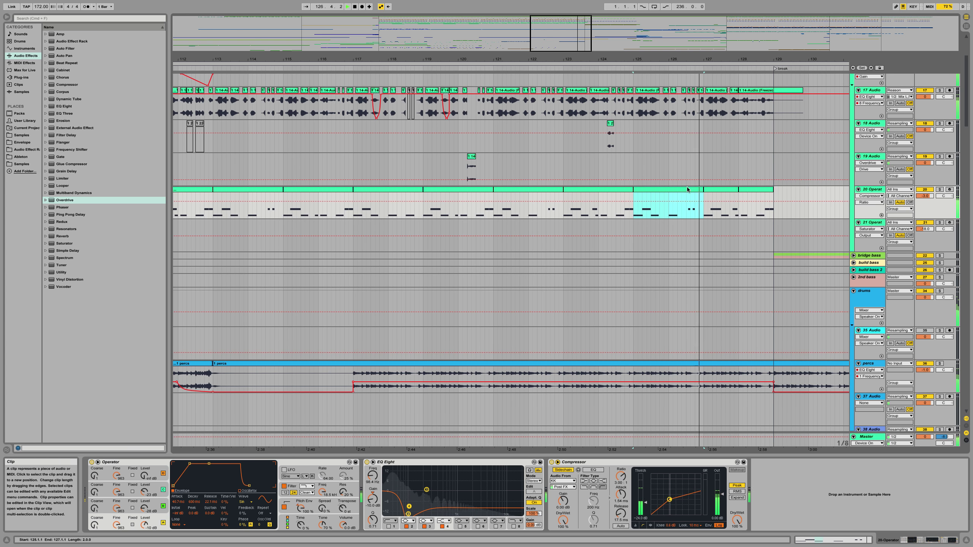
key(space)
Step: Copy the 20 Operator clip at 117.1.1 to 123.1.1 and delete the extra copy placed past the drop's end
drag(387, 188, 598, 190)
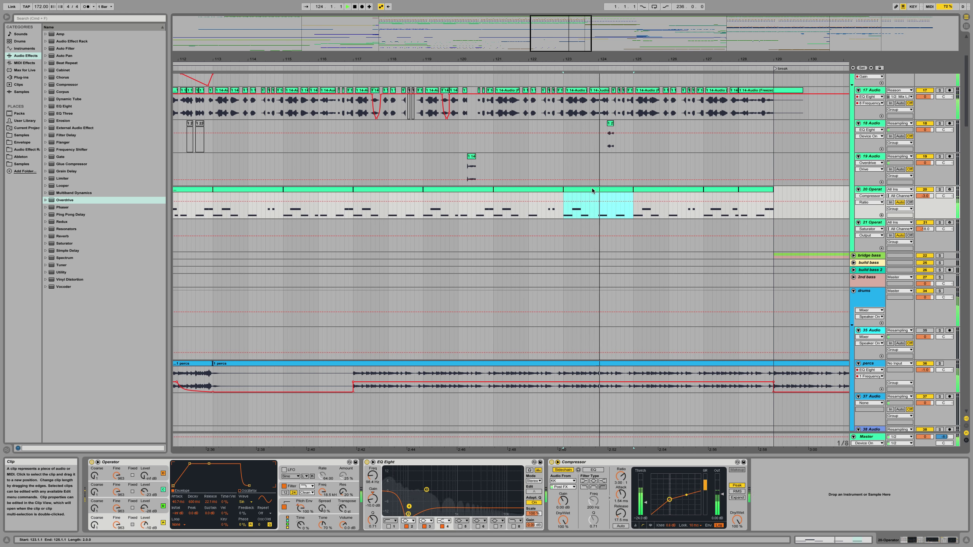
drag(592, 190, 807, 193)
key(Delete)
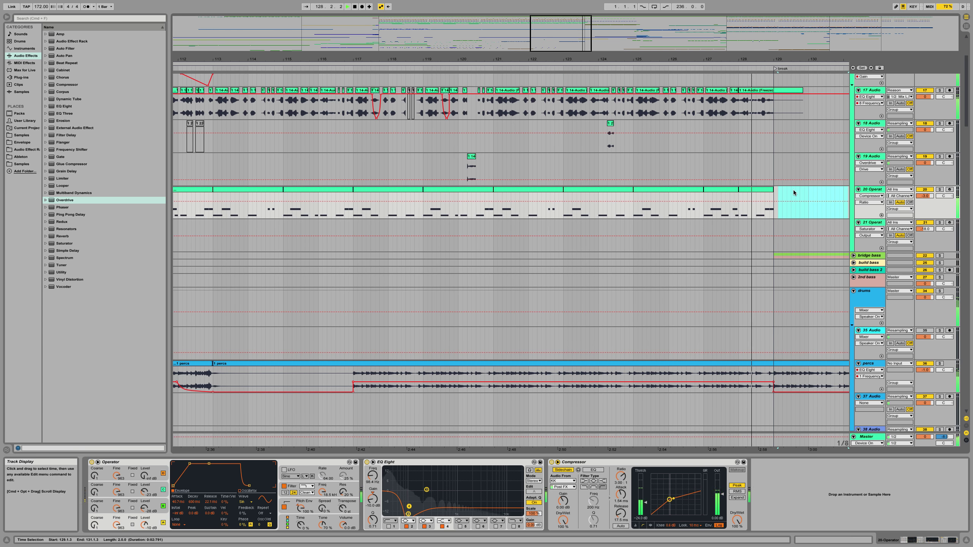
drag(747, 59, 592, 28)
scroll(551, 191, up, 4)
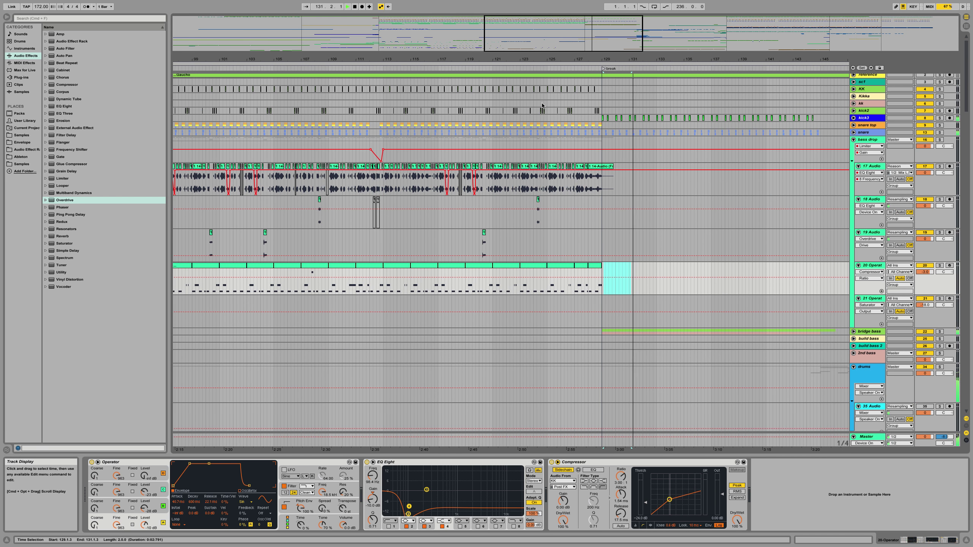
Step: Show the whole arrangement and fold the drums and bass drop groups
drag(551, 60, 551, 29)
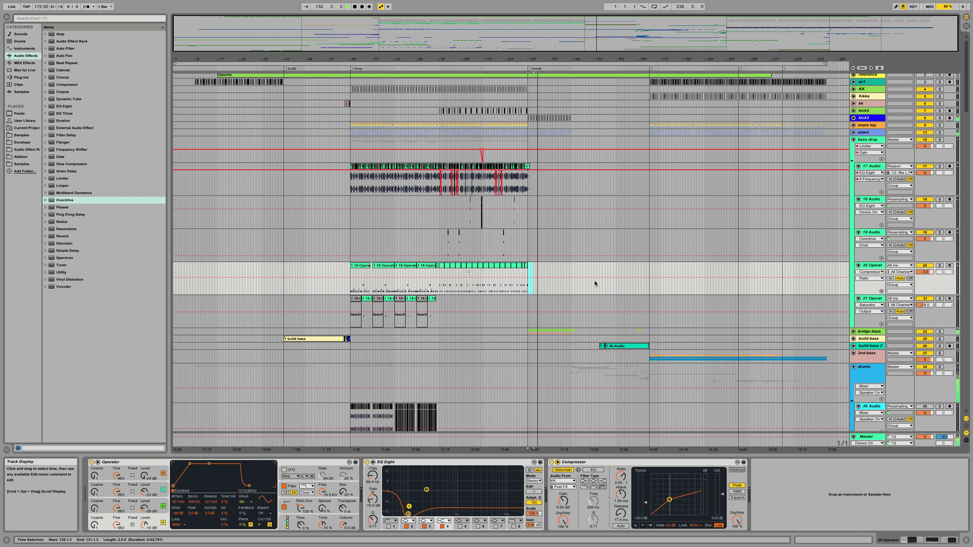
click(853, 366)
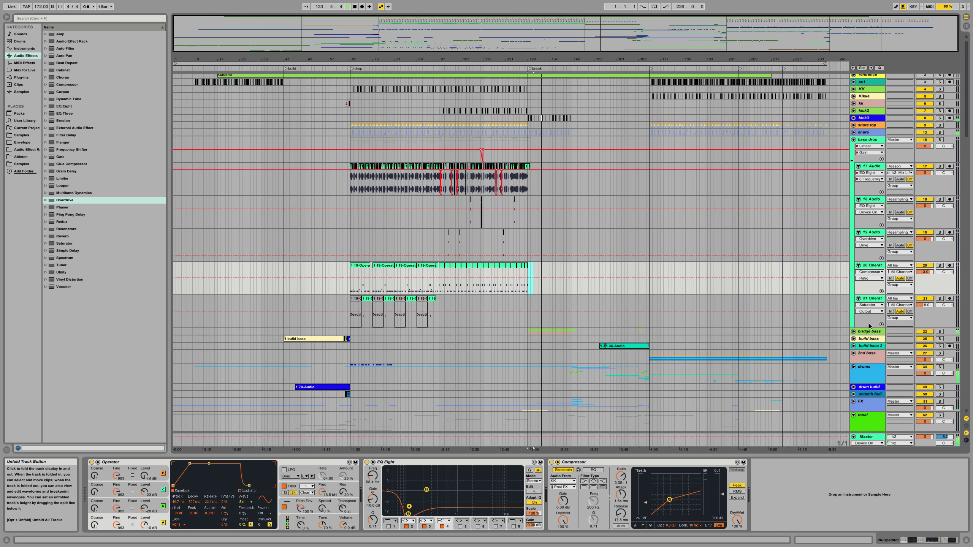
click(853, 139)
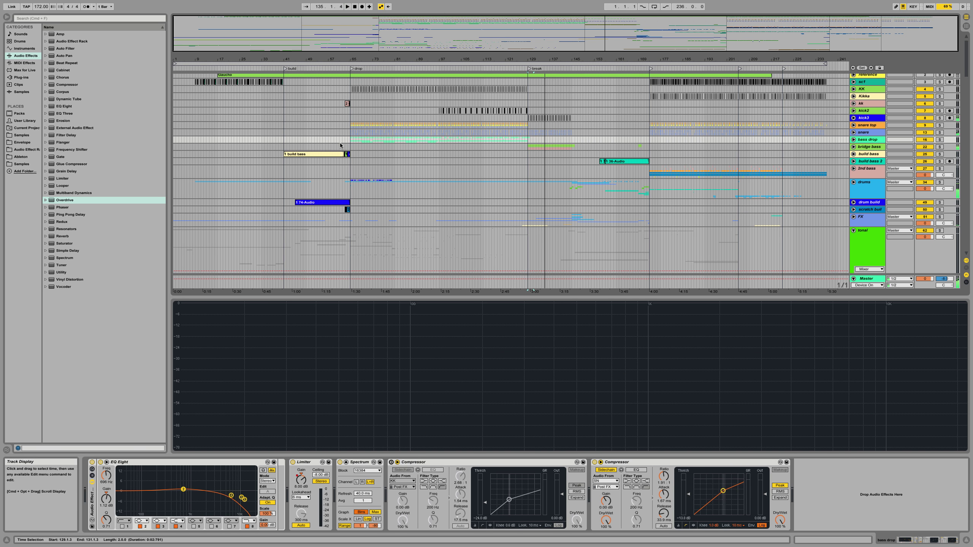
Step: Play the arrangement from 1.1.1 with the Master track's device chain shown and select its Utility gain control
click(354, 6)
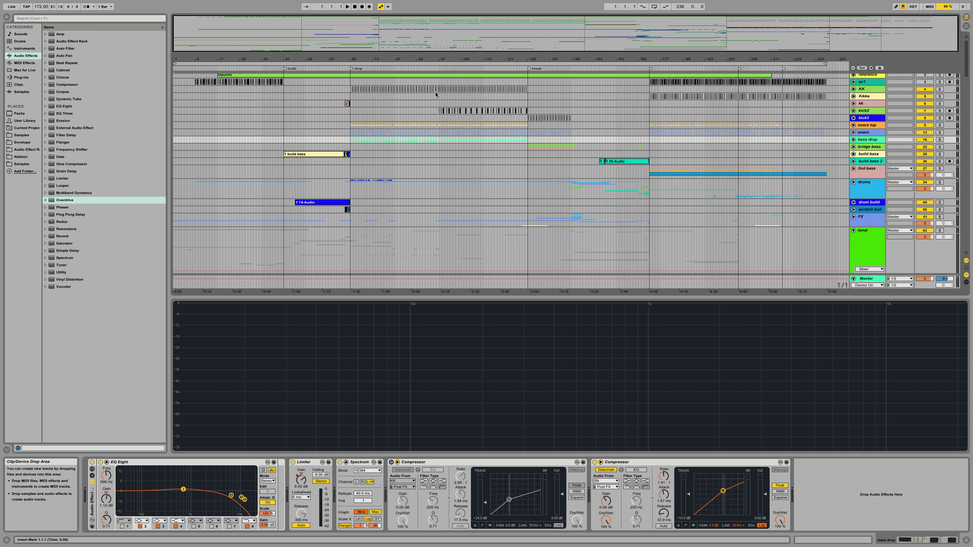
click(866, 280)
key(space)
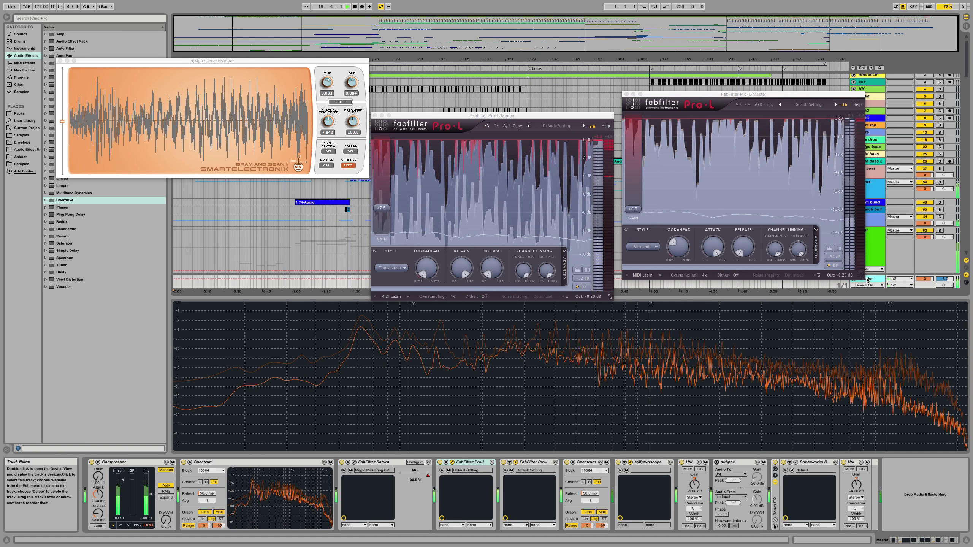
click(694, 478)
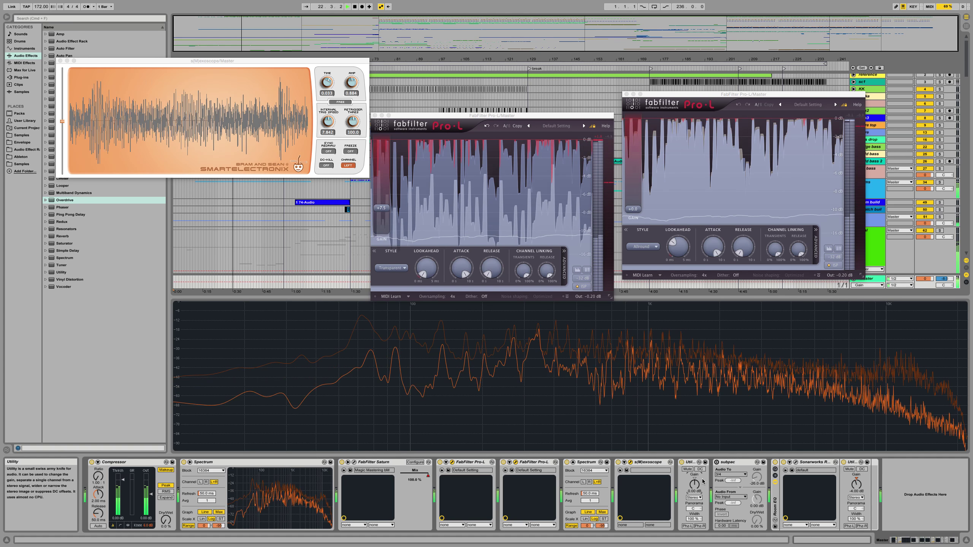
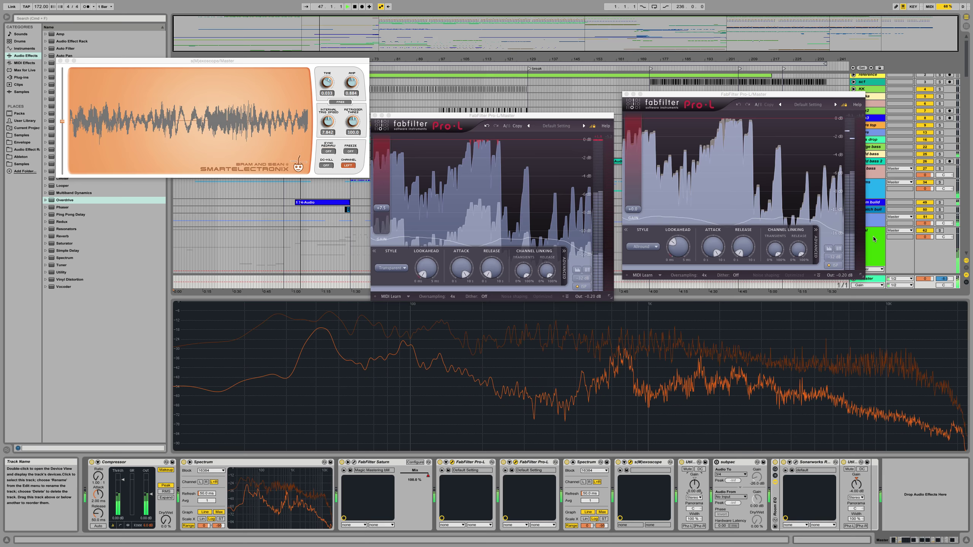
Step: Examine the tonal group's tracks, selecting the fuzzy warmness pad clip while the arrangement plays
click(874, 239)
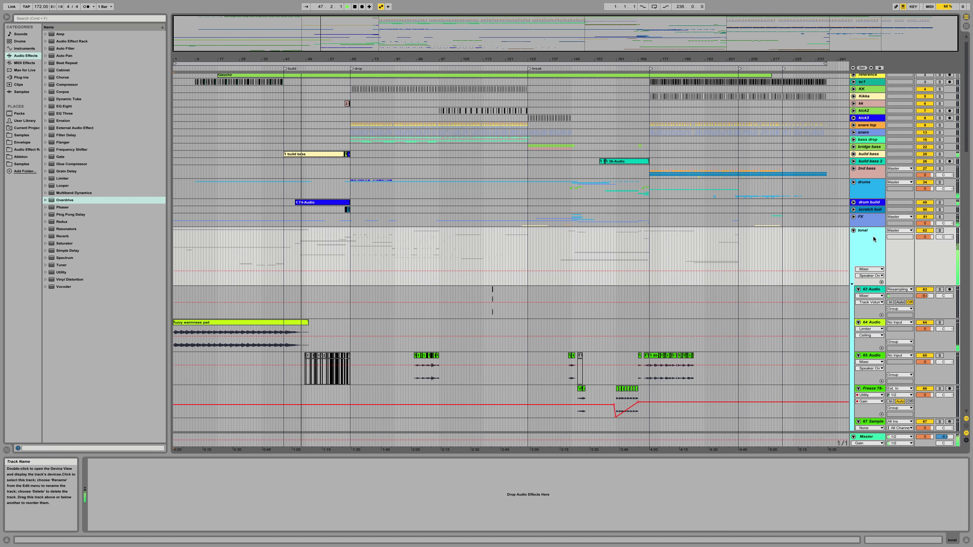
click(187, 323)
scroll(188, 323, down, 5)
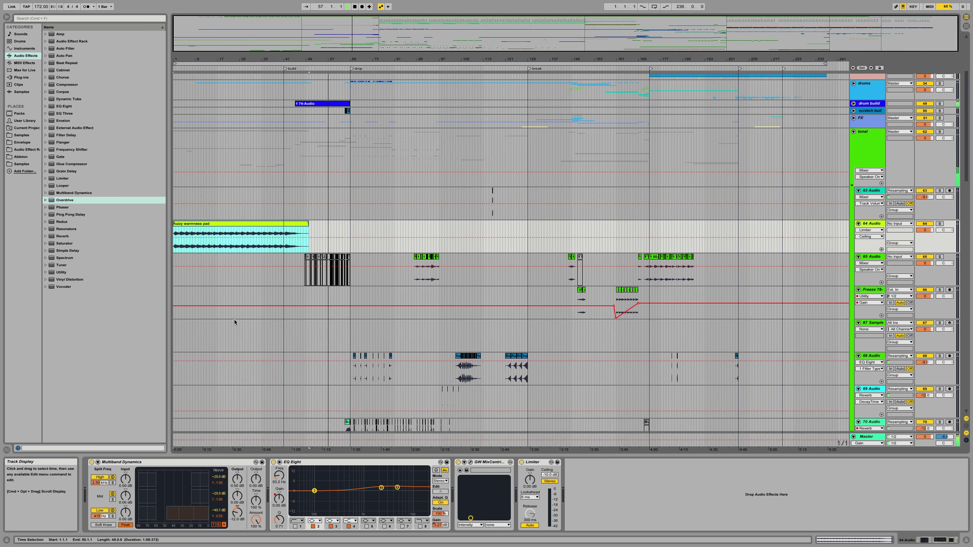
scroll(254, 319, up, 5)
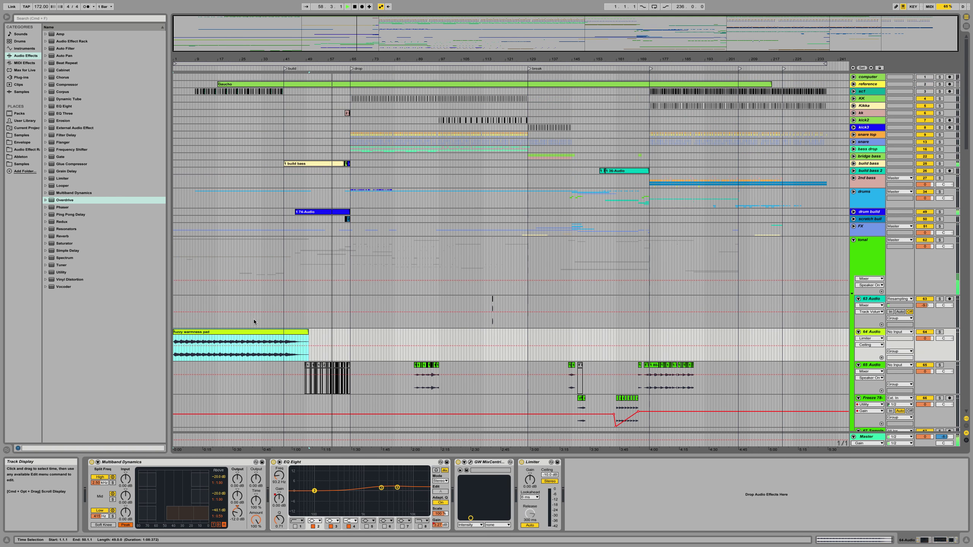
Step: Lower the build bass limiter ceiling to about -12 dB and reset its EQ Eight band gain to 0 dB
click(869, 163)
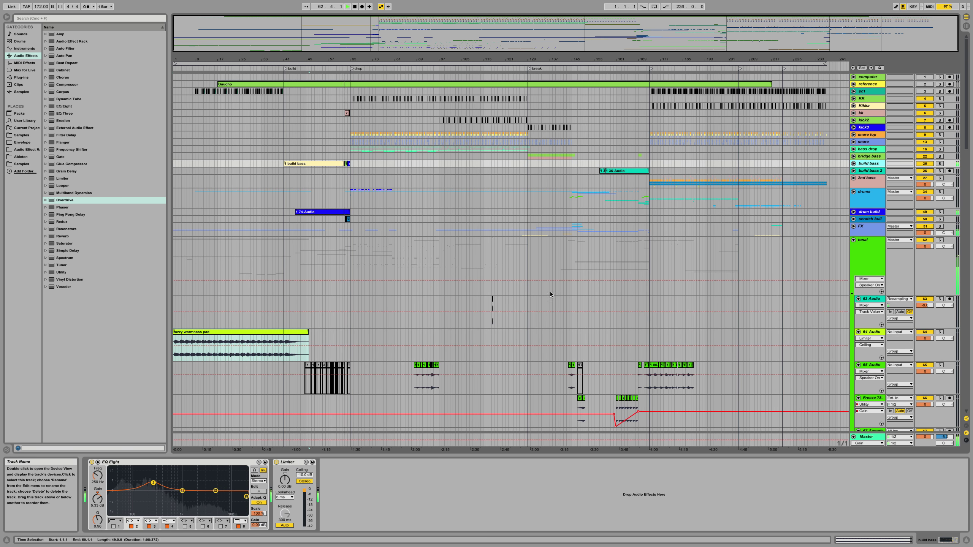
drag(306, 476, 305, 478)
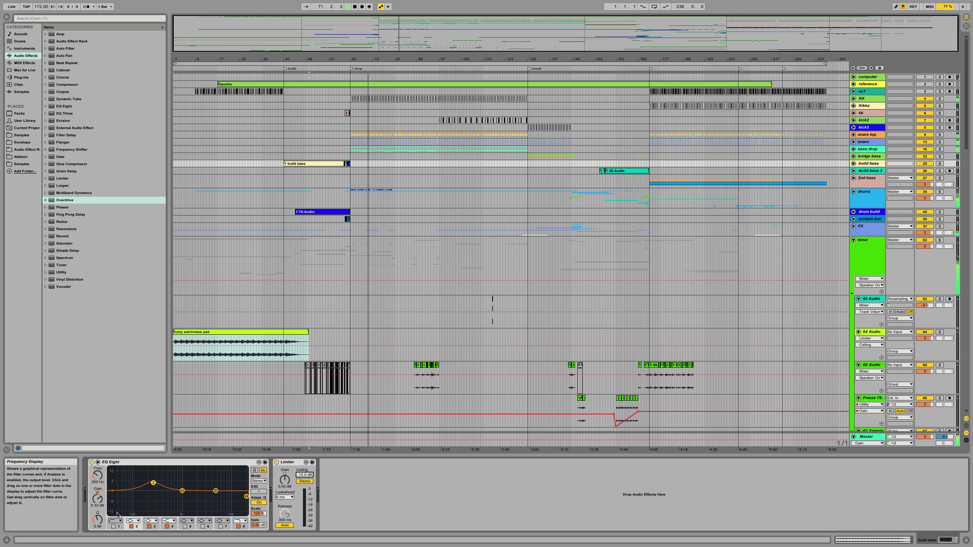
double_click(97, 495)
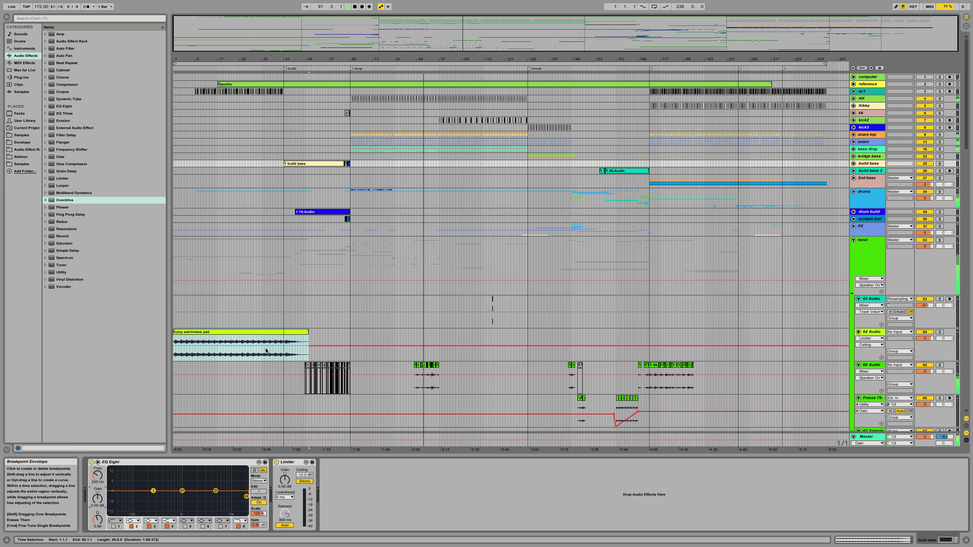
Step: Audition the drop repeatedly from 88.1.1 on the bass drop track to check the gap in the drums
drag(417, 59, 416, 85)
click(409, 151)
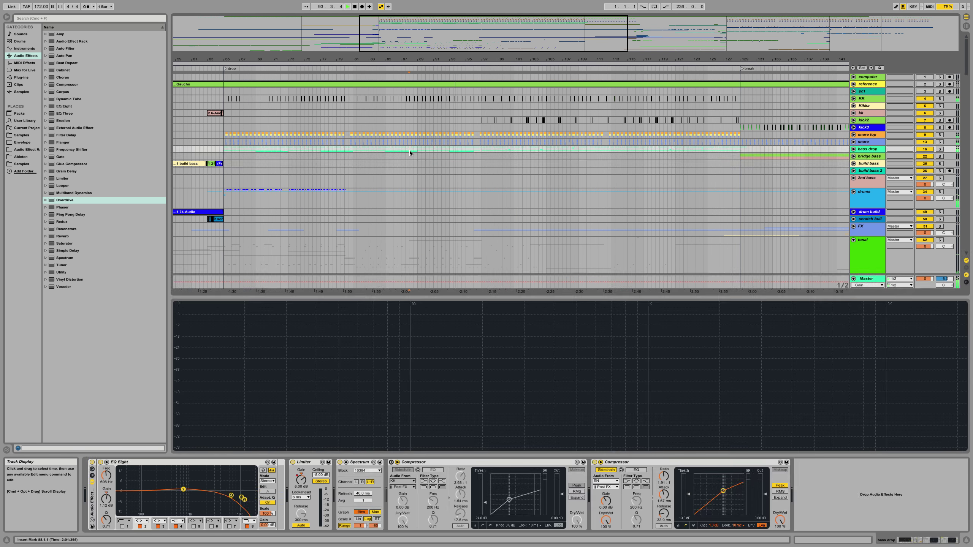
key(space)
key(space)
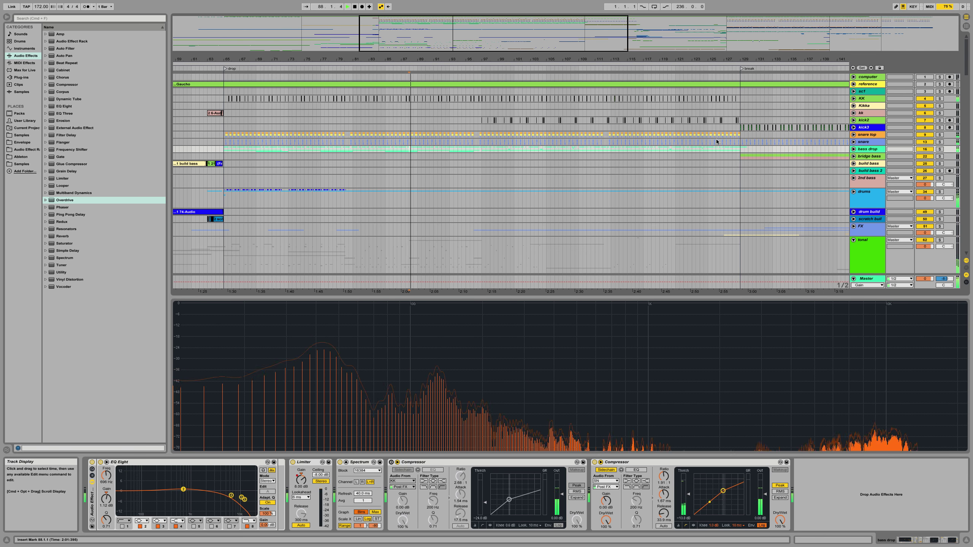
key(space)
key(space)
drag(416, 59, 416, 79)
key(space)
key(space)
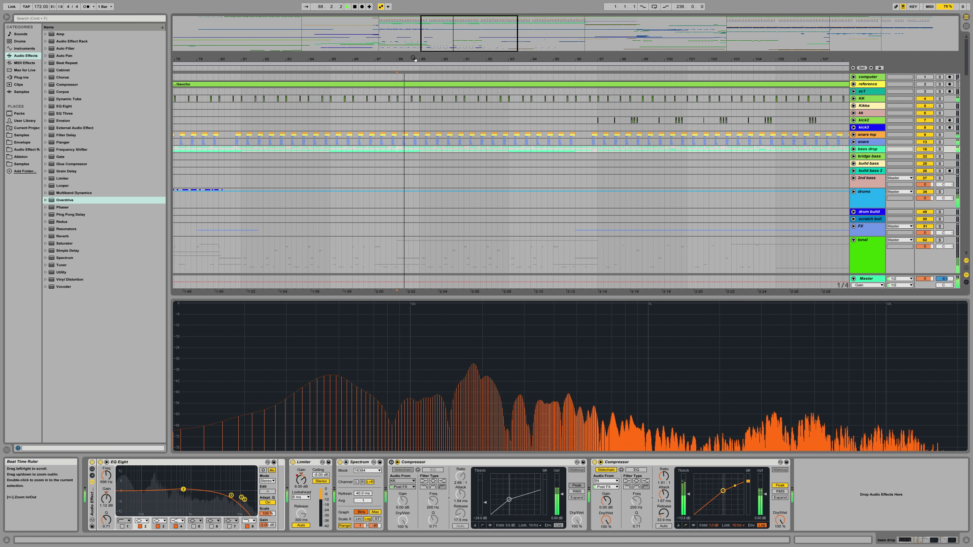
key(space)
drag(415, 59, 415, 75)
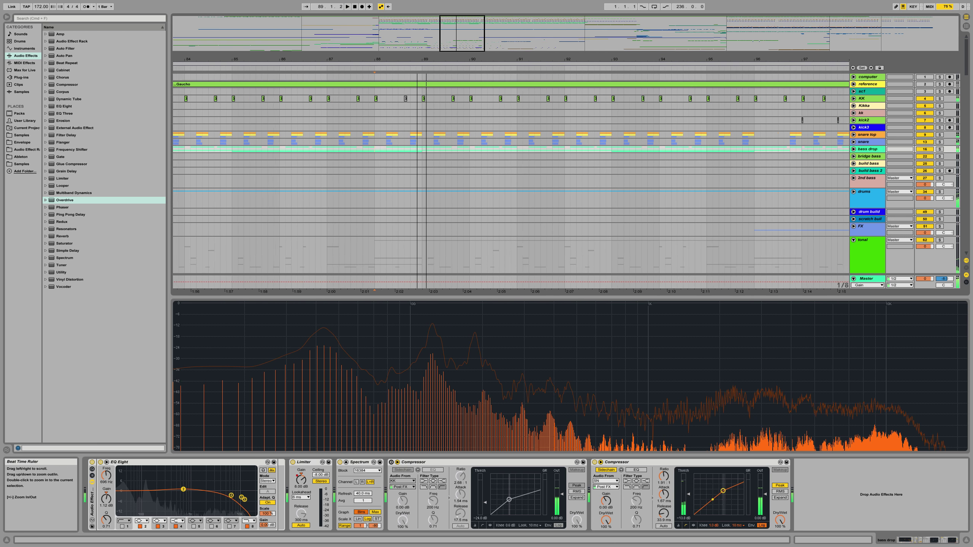
key(space)
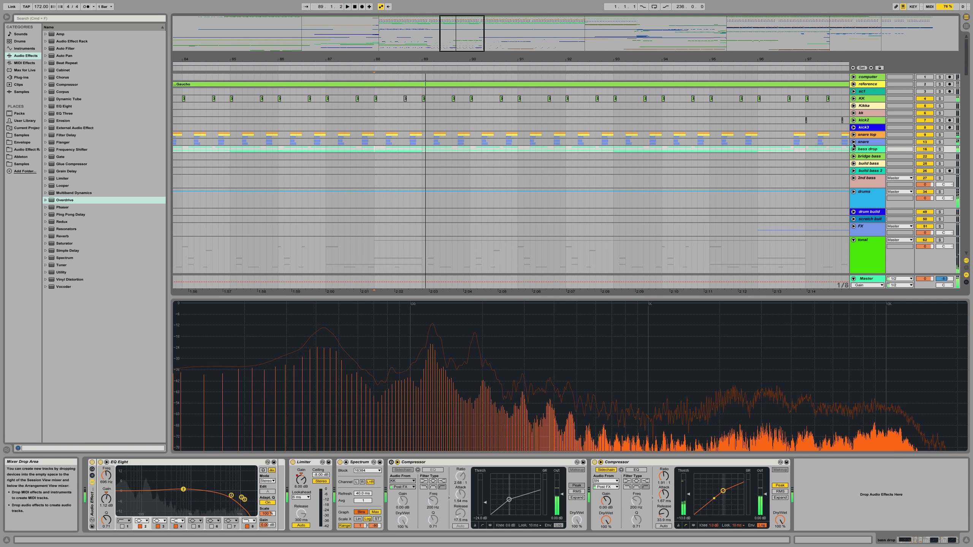
Step: Unfold the drums group and audition the perc track from 88.1.1
click(854, 202)
scroll(536, 188, down, 5)
key(space)
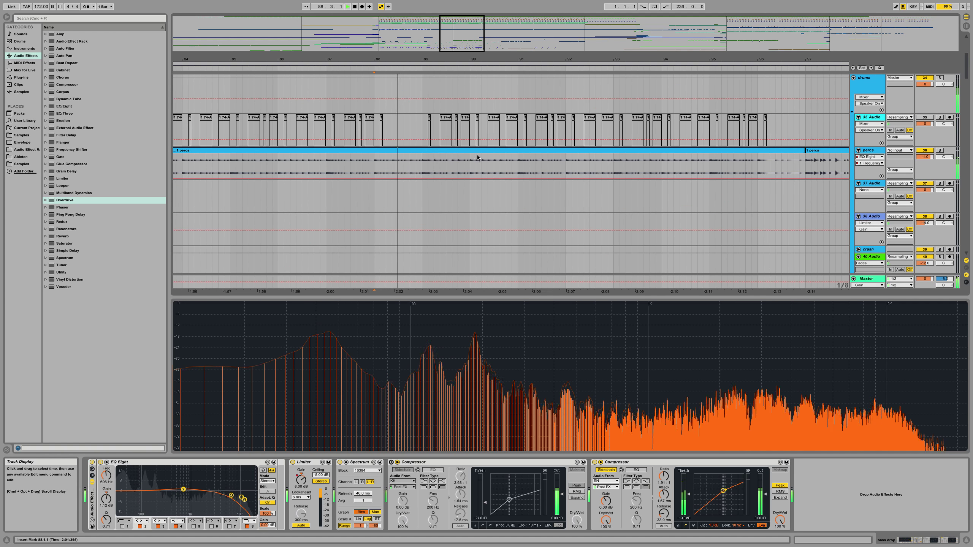
key(space)
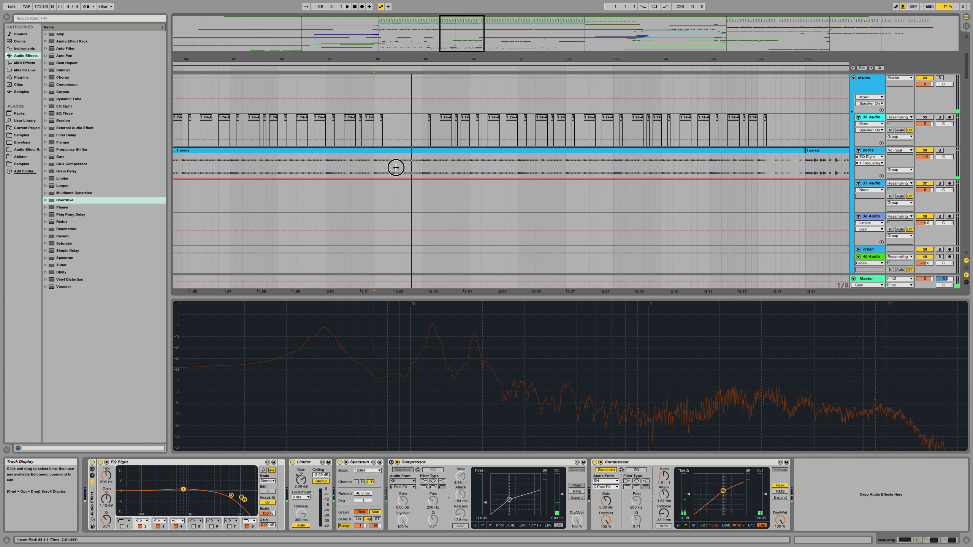
click(385, 171)
key(space)
key(space)
click(373, 169)
key(space)
key(space)
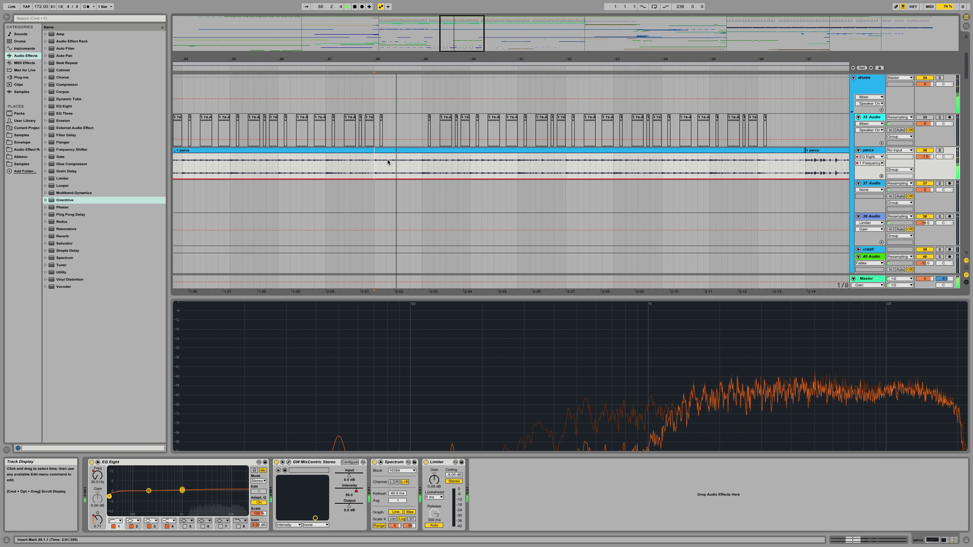
Step: Split the perc clip at 88.1.1 and 89.1.1 and open the one-bar piece in the sample editor
shift+click(421, 163)
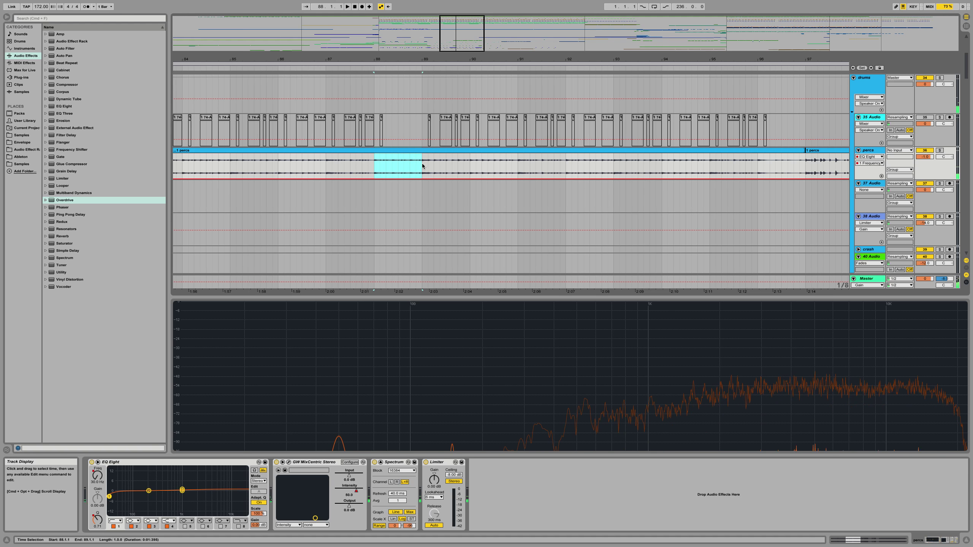
key(super+e)
double_click(404, 150)
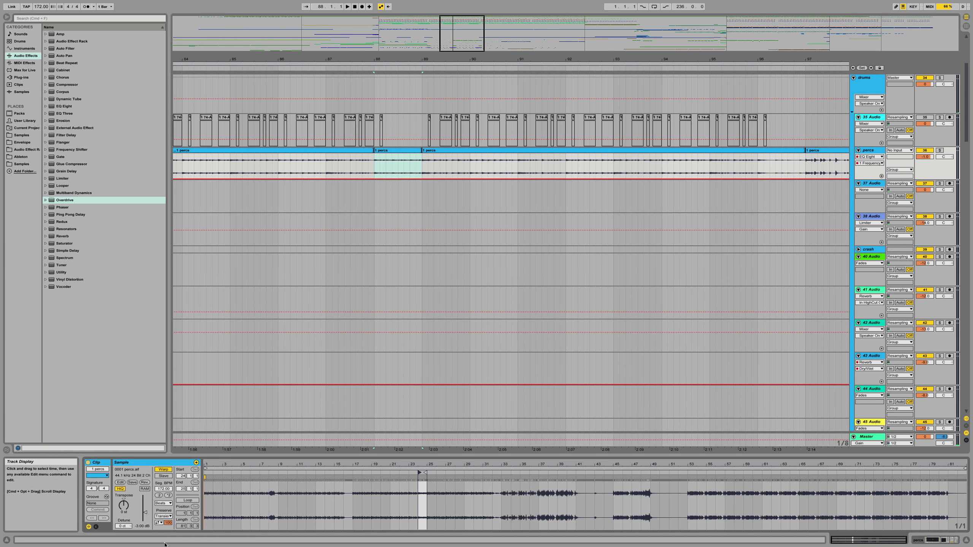
drag(426, 464, 426, 495)
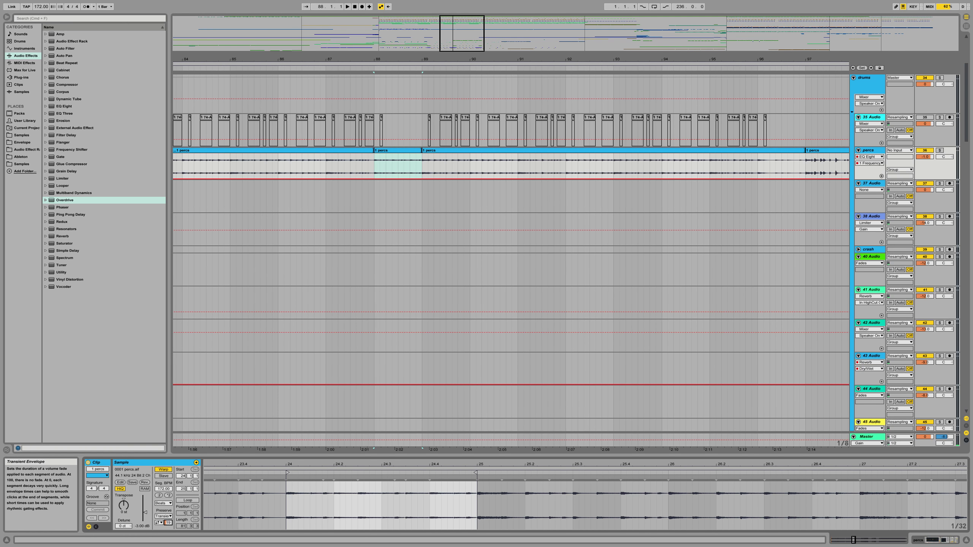
Step: Audition the one-bar perc clip soloed, then play it again with the solo off
key(space)
key(space)
click(939, 150)
key(space)
key(space)
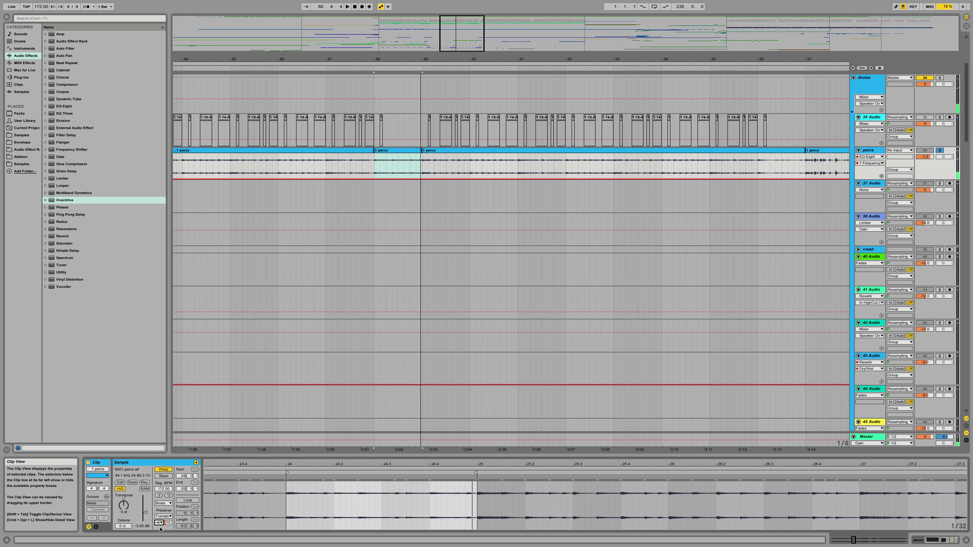
key(space)
click(939, 150)
key(space)
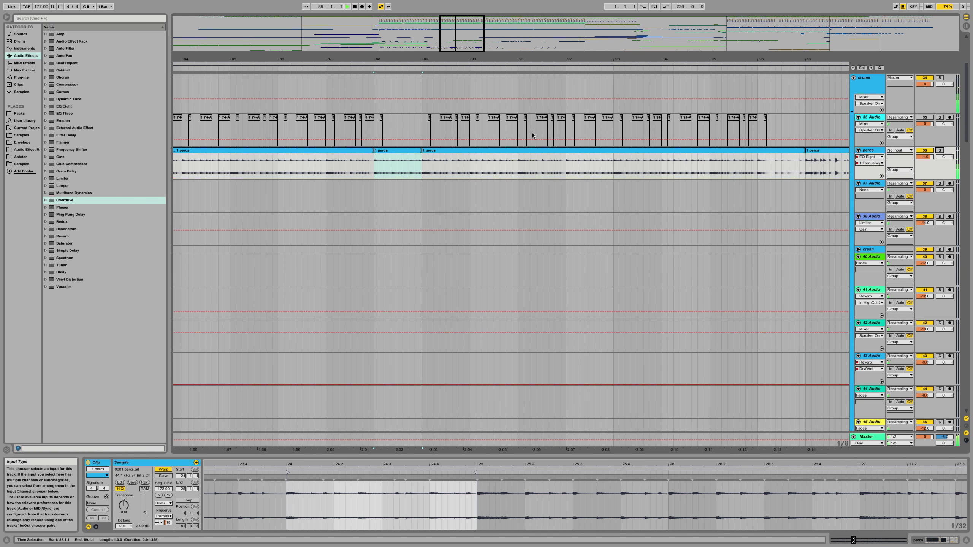
Step: Listen to the separated perc bar in context with the surrounding drum and bass tracks
drag(420, 61, 420, 31)
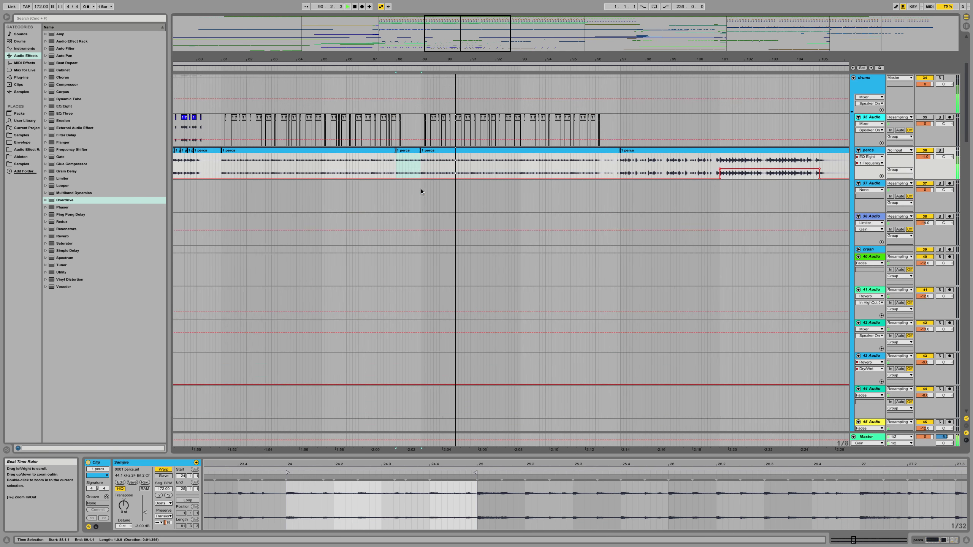
scroll(422, 191, up, 3)
scroll(421, 191, up, 2)
key(space)
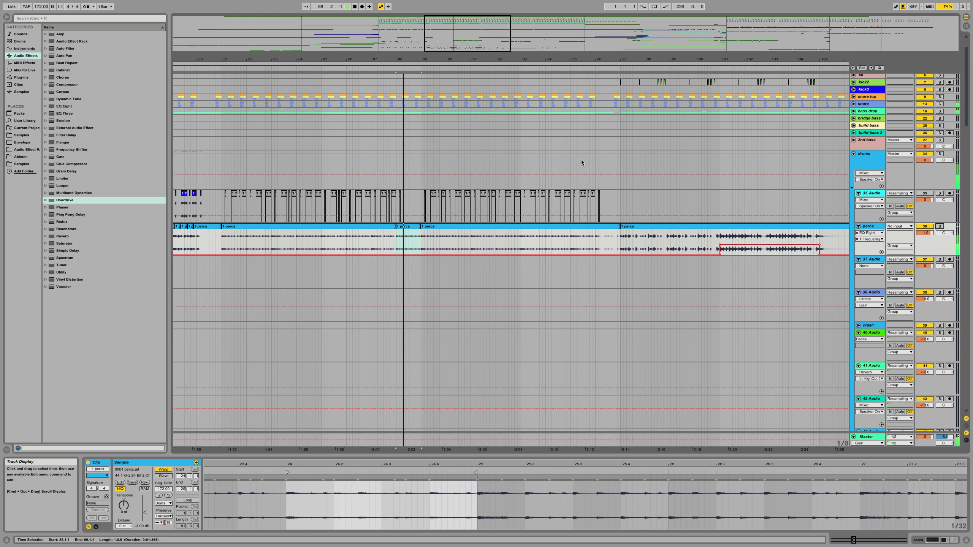
key(space)
Step: Extend the perc clip before the separated bar to end at 88.2.1 and audition the transition from 87.1.1
drag(406, 59, 383, 226)
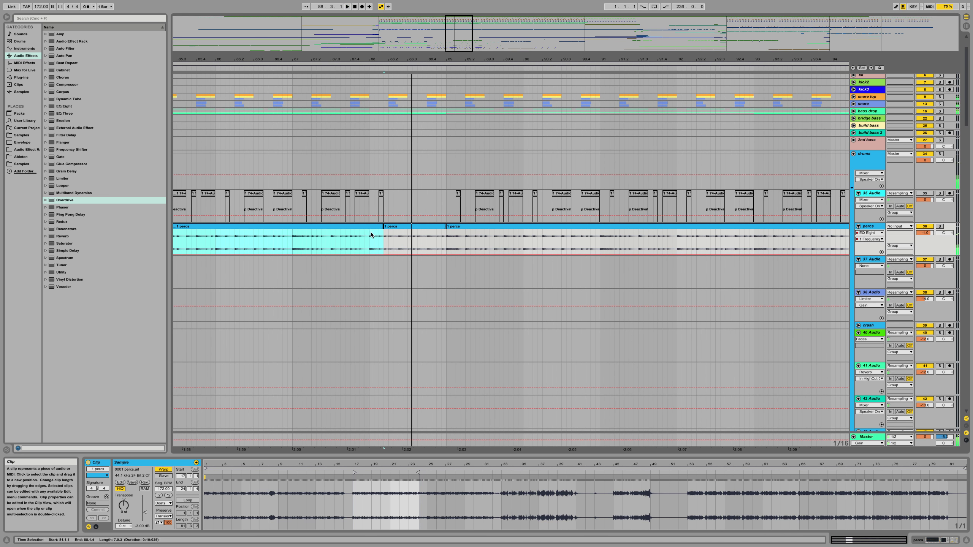
drag(383, 225, 387, 225)
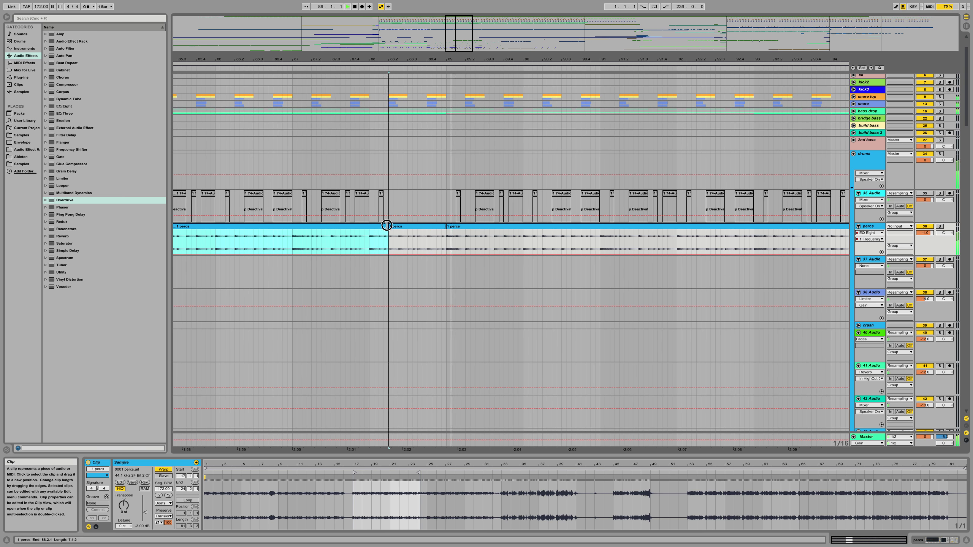
key(space)
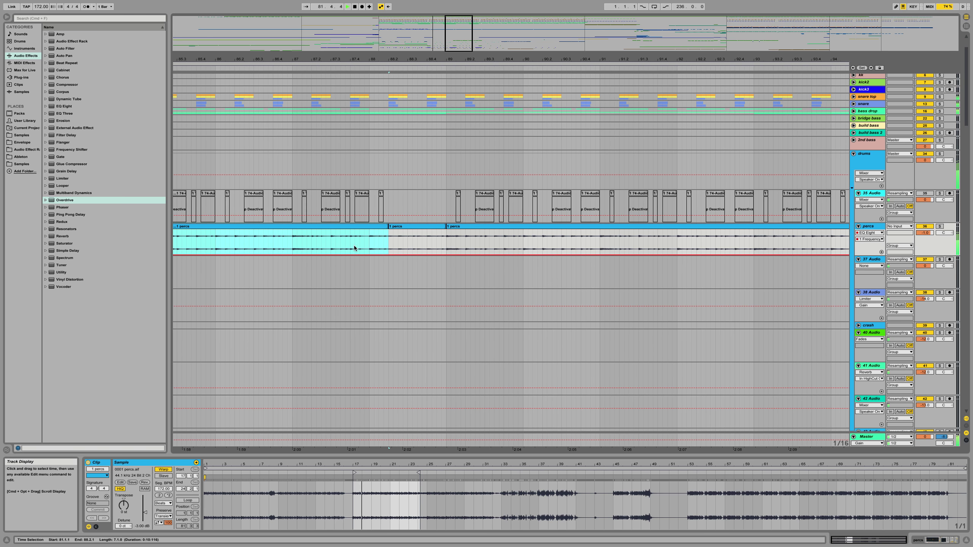
click(294, 247)
mouse_move(330, 59)
mouse_down()
mouse_move(354, 57)
mouse_move(383, 37)
mouse_up()
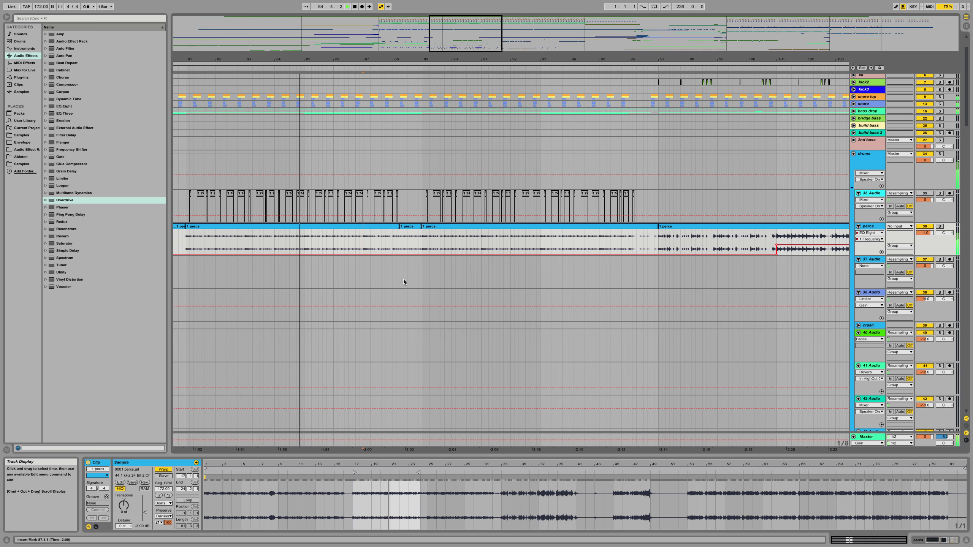
Step: Raise the transient envelope of the short perc clip between 88.2.1 and 89.1.1 and play the result
click(408, 233)
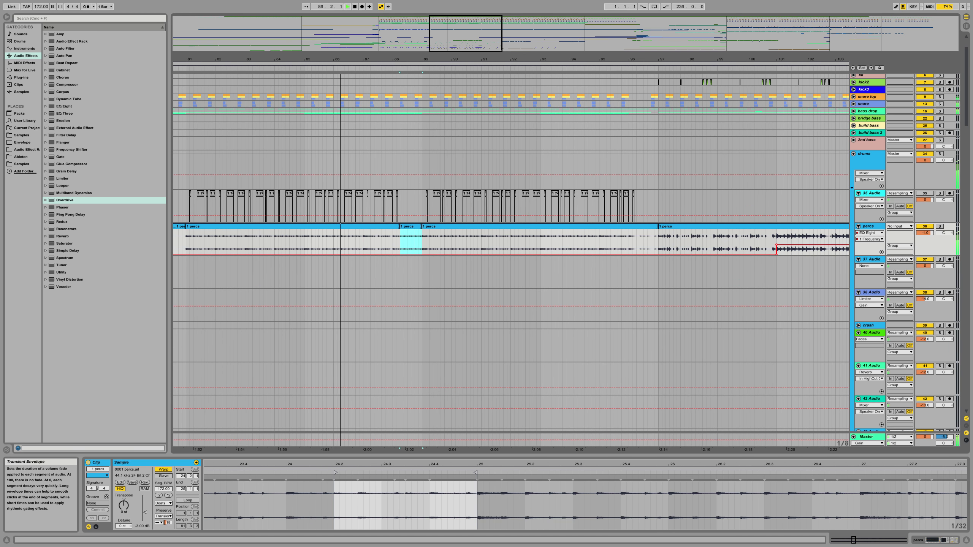
drag(170, 523, 170, 519)
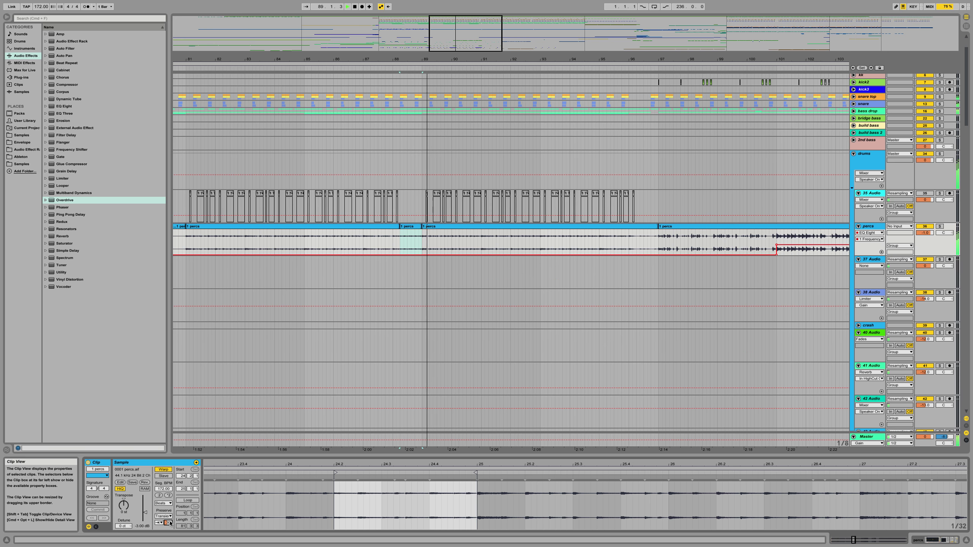
key(space)
key(space)
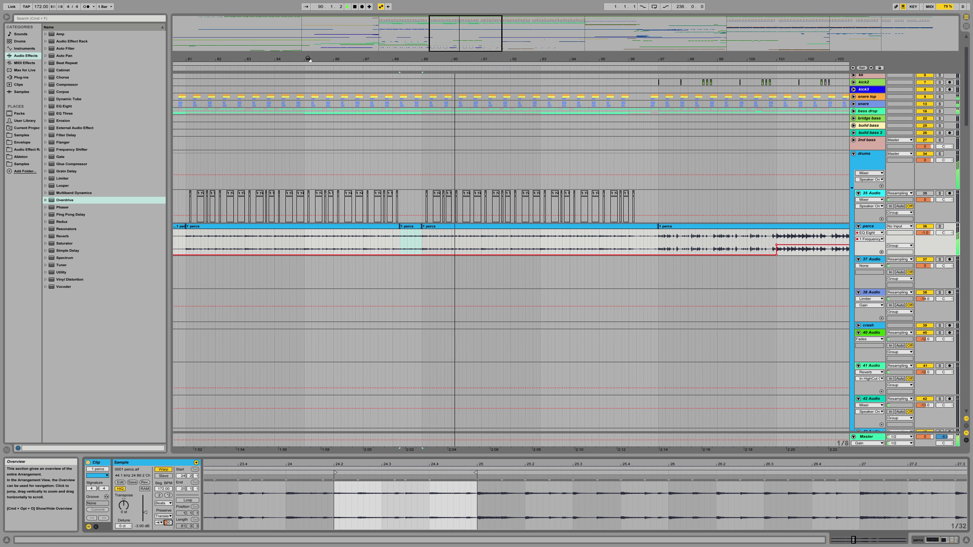
Step: Go back to the start of the drop and play it from the first perc clip at 65.1.1
drag(309, 58, 322, 39)
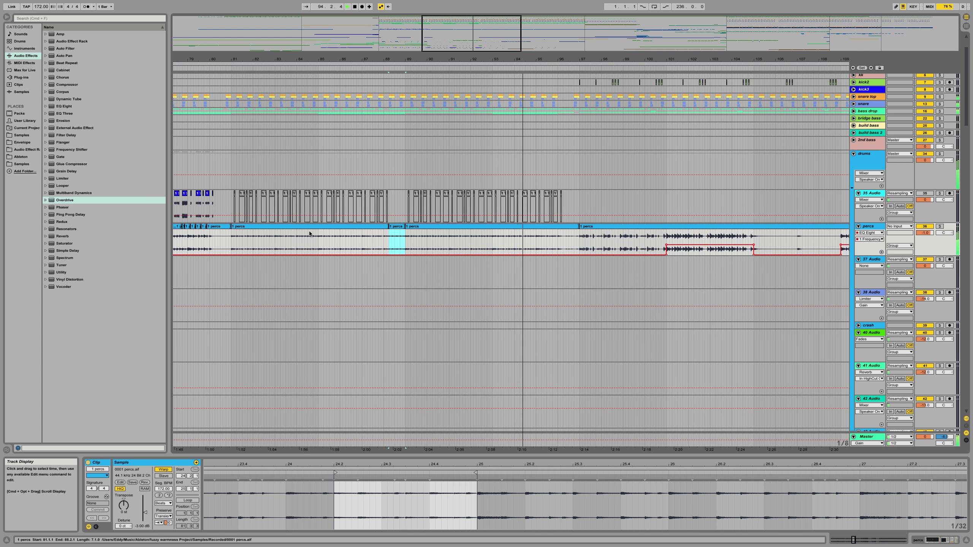
scroll(421, 231, left, 5)
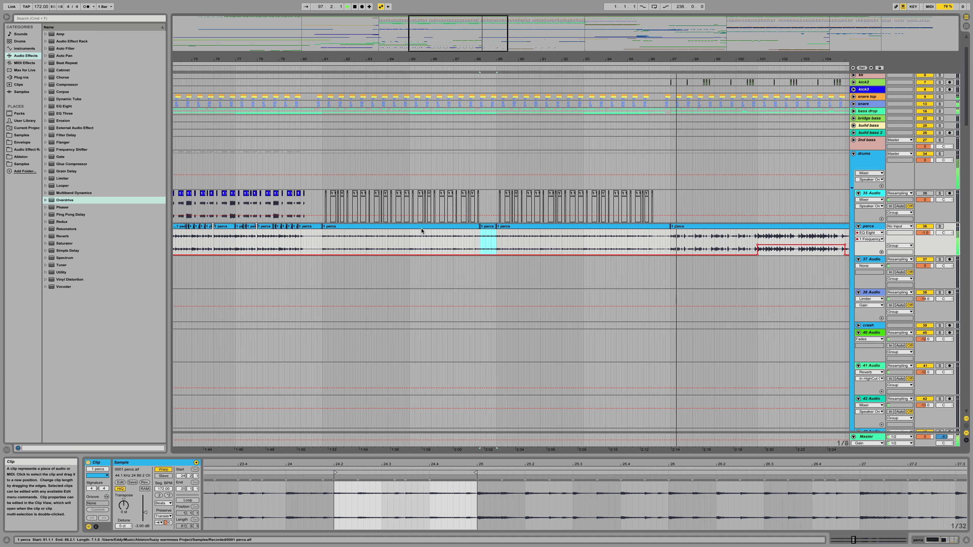
scroll(421, 228, left, 10)
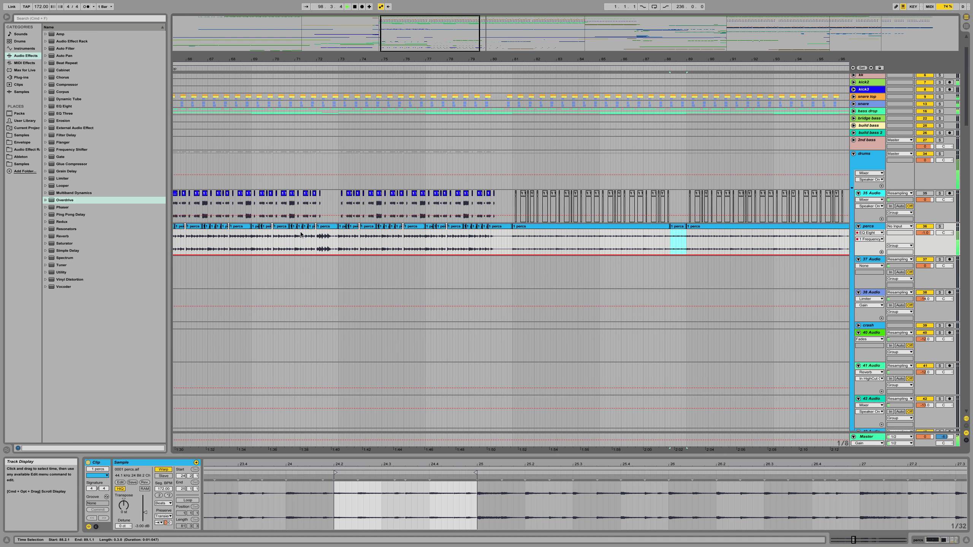
scroll(207, 234, left, 6)
click(281, 227)
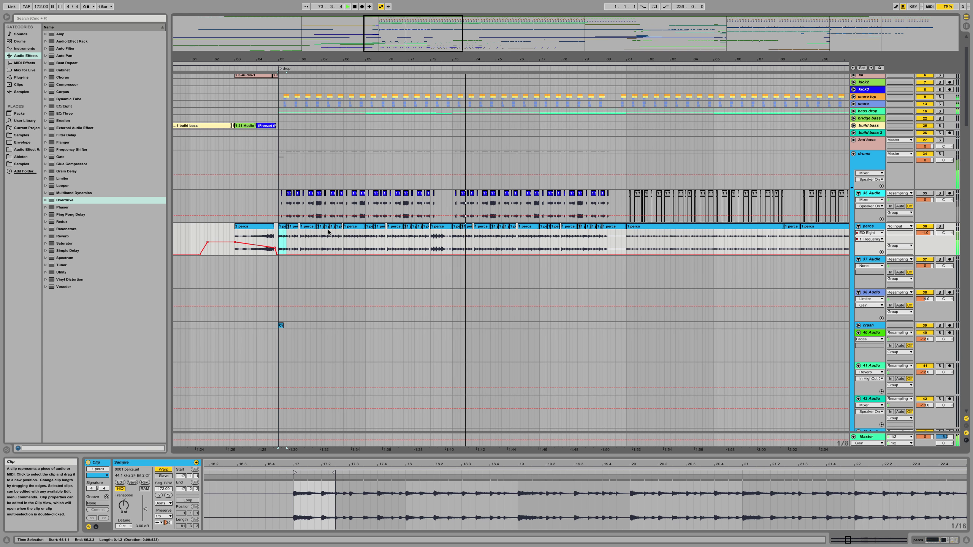
Step: Fold the Master track and audition the drop from the perc clip at 81.1.1, then stop playback
drag(477, 59, 430, 235)
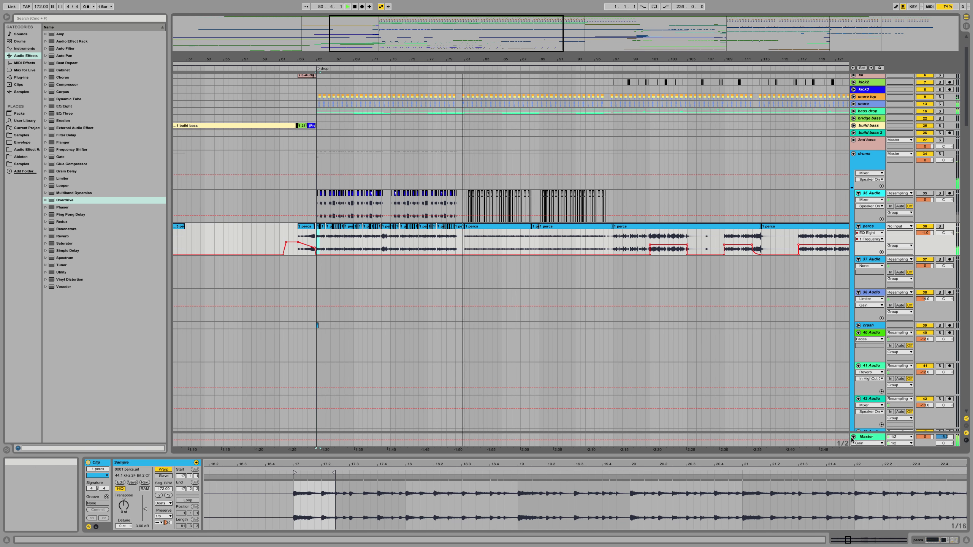
click(853, 438)
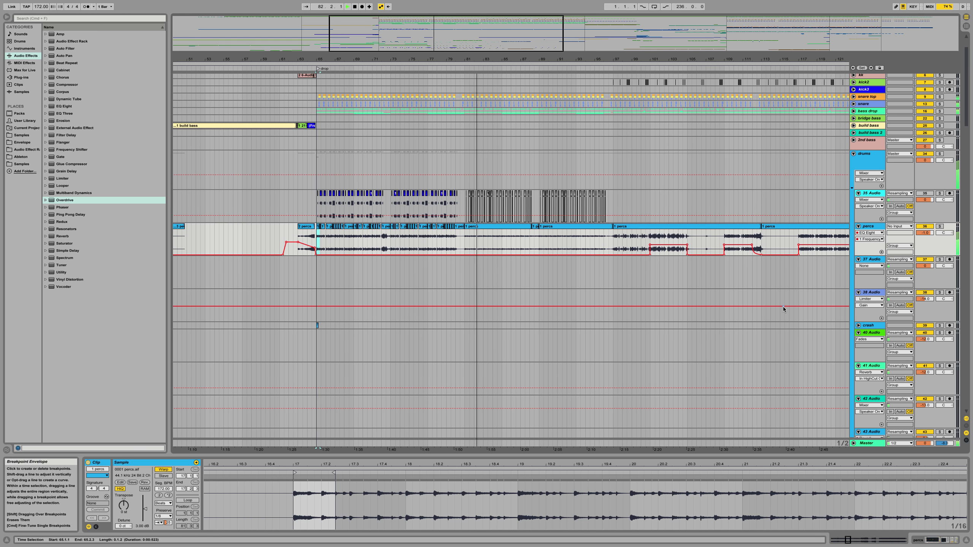
click(517, 227)
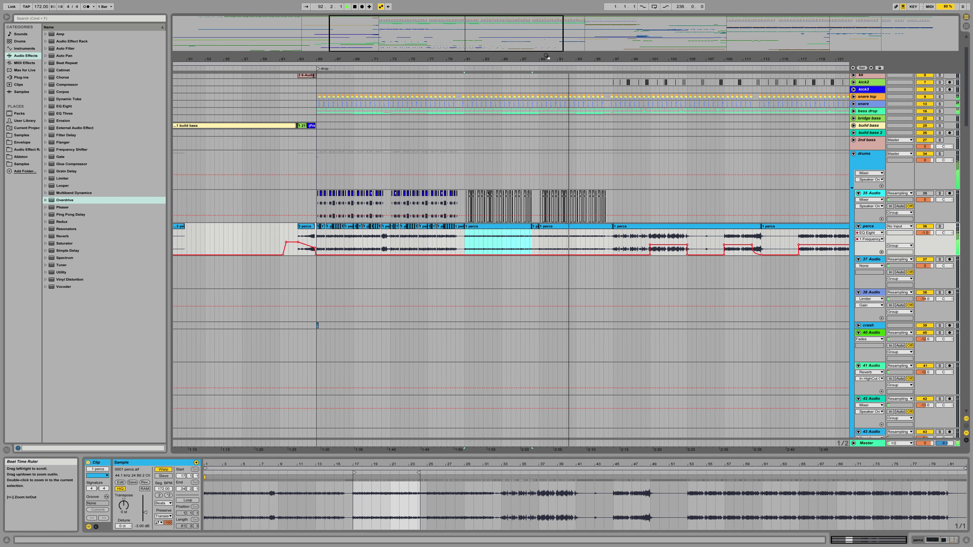
drag(547, 60, 543, 73)
key(space)
Step: Solo the perc track and audition its clip in the build from 41.1.1 and again from 45.1.1
scroll(387, 133, left, 3)
scroll(387, 132, down, 2)
scroll(306, 205, left, 3)
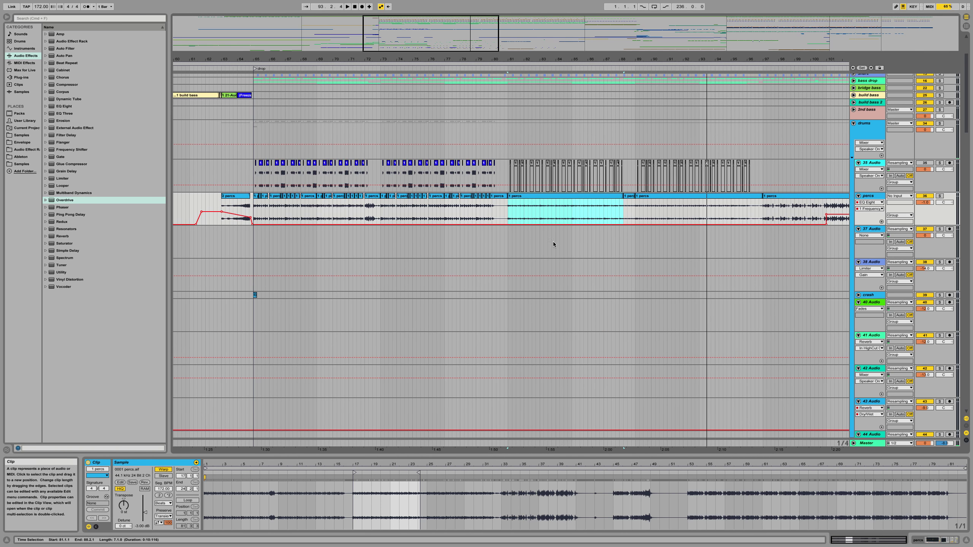
scroll(334, 204, left, 12)
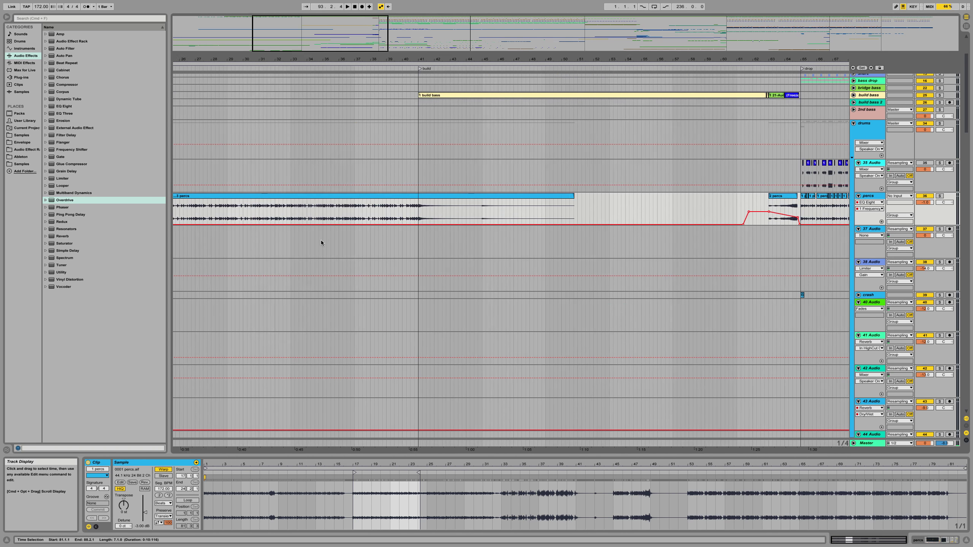
scroll(220, 216, left, 9)
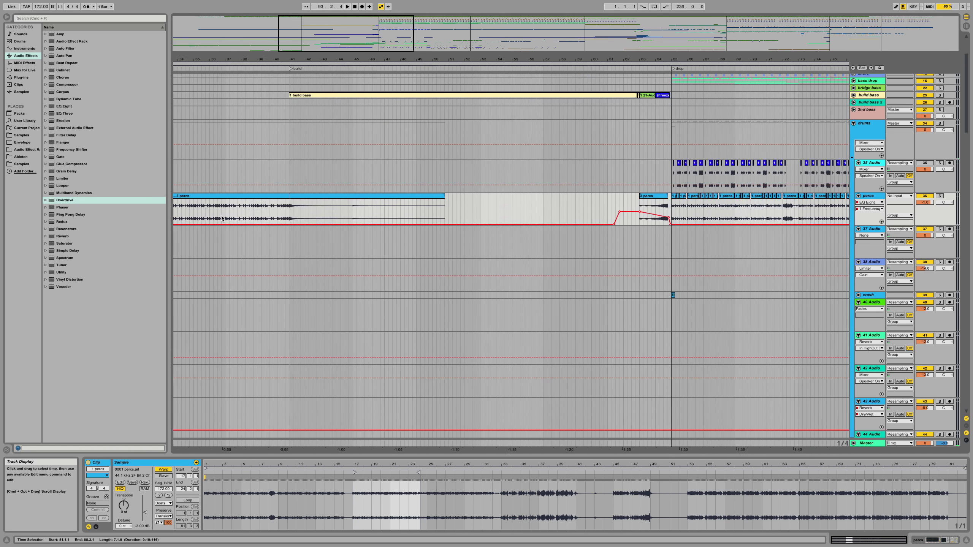
click(290, 214)
click(939, 196)
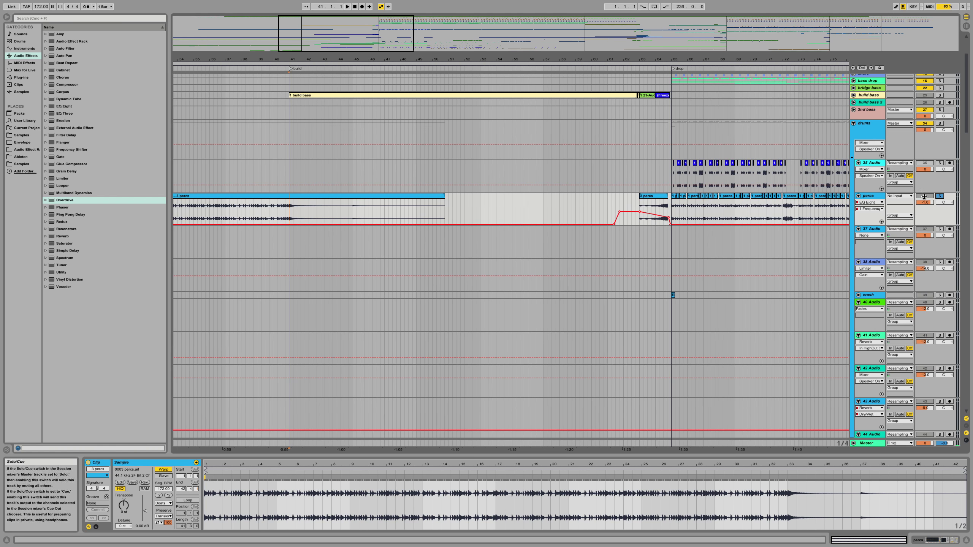
key(space)
click(355, 214)
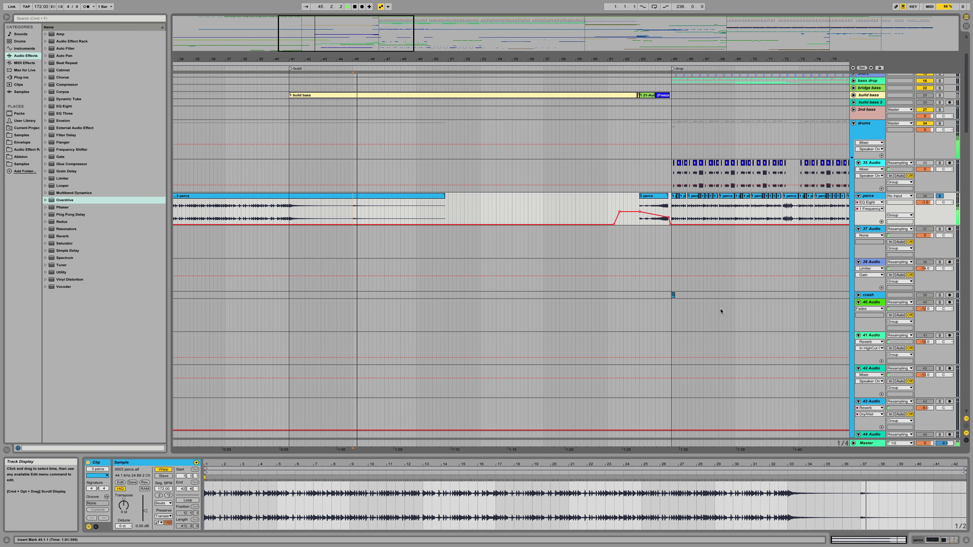
key(space)
Step: Solo the crash track and play its clip at 65.1.1
click(673, 294)
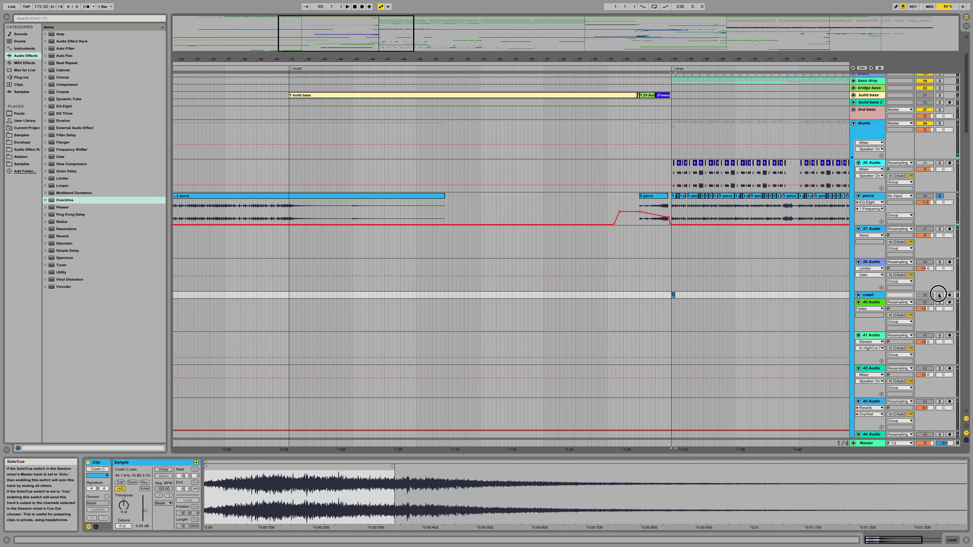
click(938, 295)
key(space)
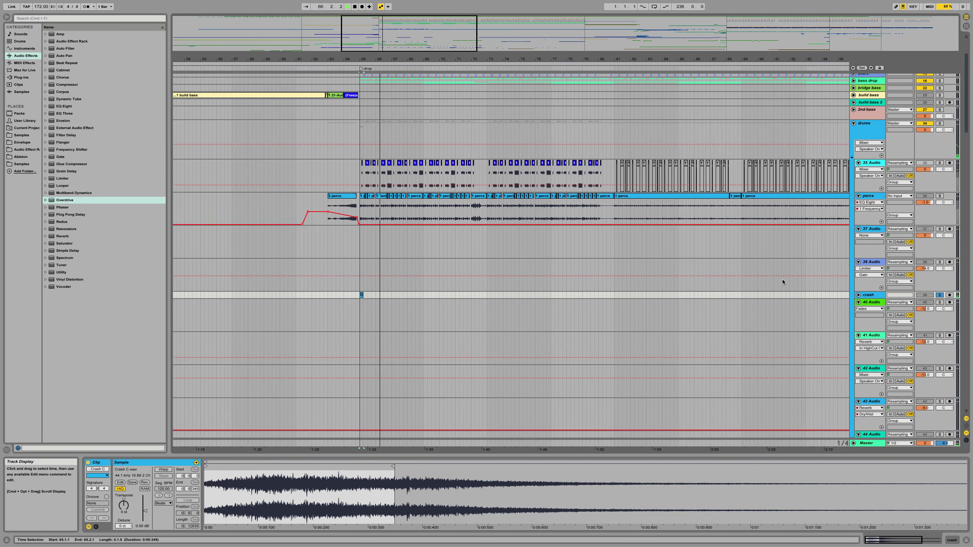
Step: Copy the crash clip from 65.1.1 to 88.1.1, extend the copy to end at 89.1.1 and play it
click(347, 295)
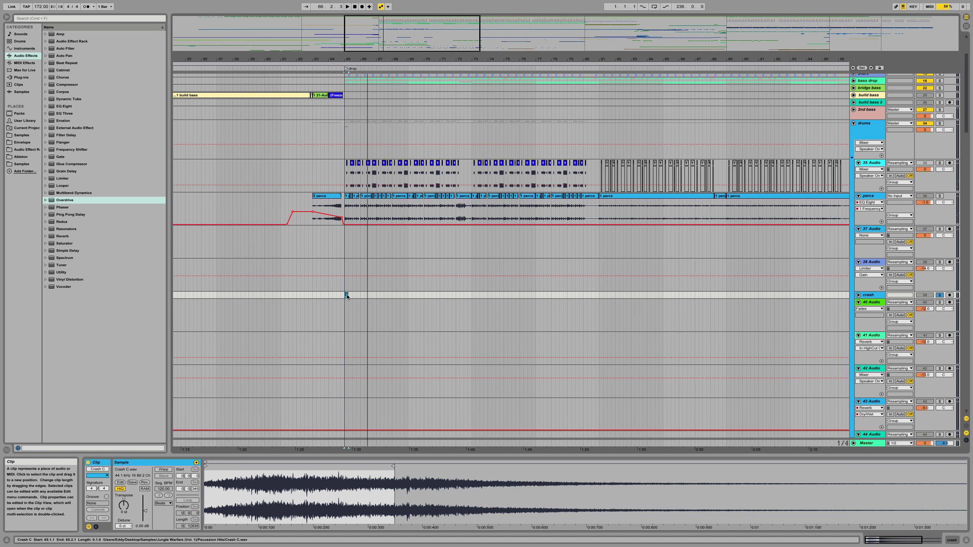
drag(347, 295, 713, 294)
scroll(705, 294, right, 10)
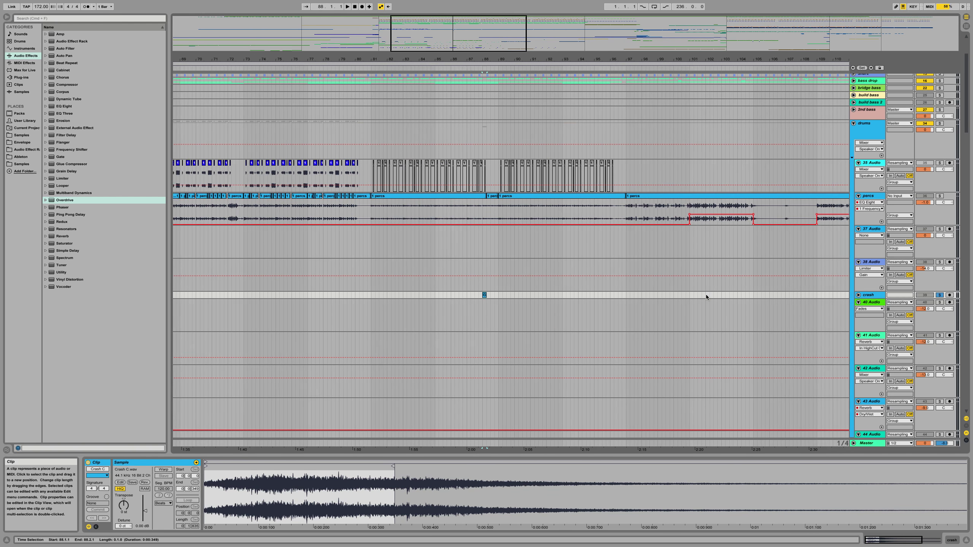
scroll(705, 294, right, 3)
drag(463, 294, 475, 294)
key(space)
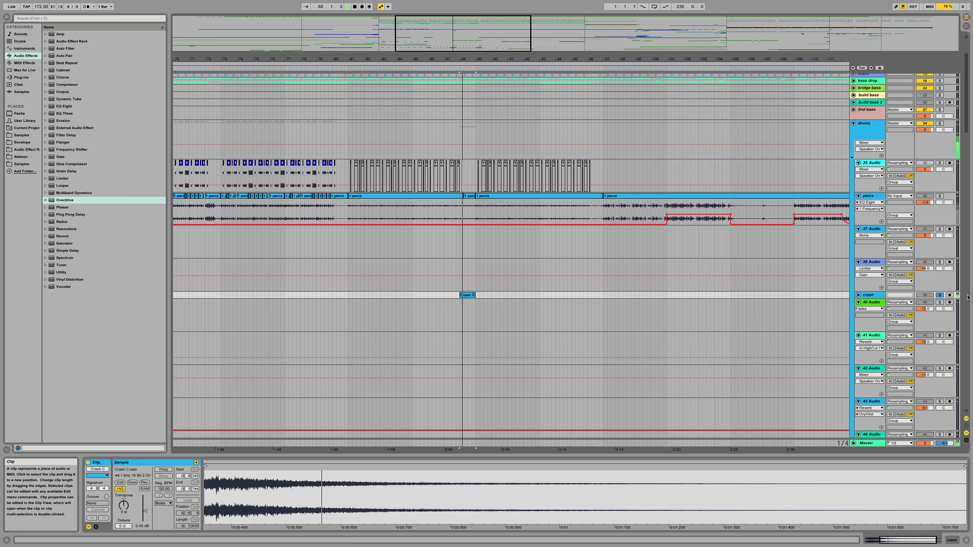
Step: Turn off the crash track's solo and audition the crash clip at 88.1.1 with the other tracks
click(939, 295)
key(space)
key(space)
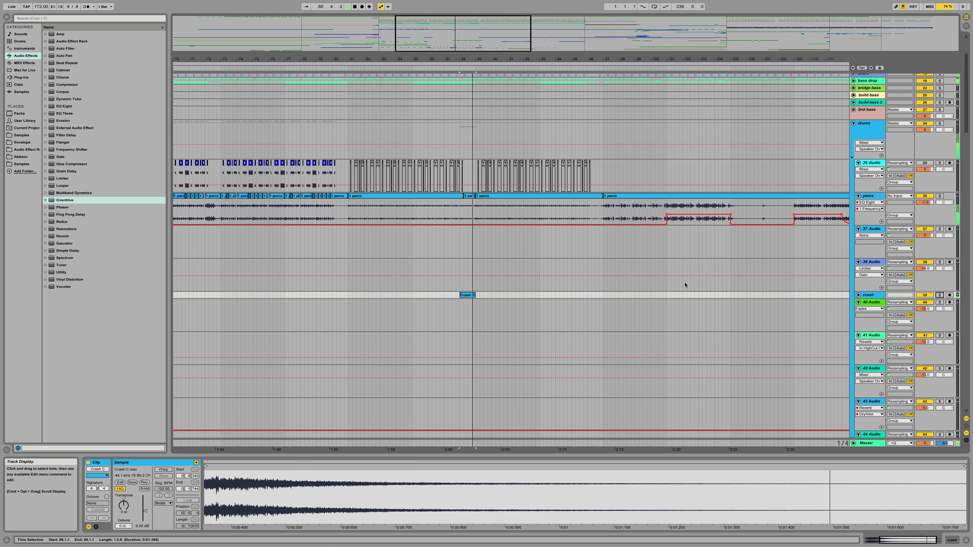
click(447, 295)
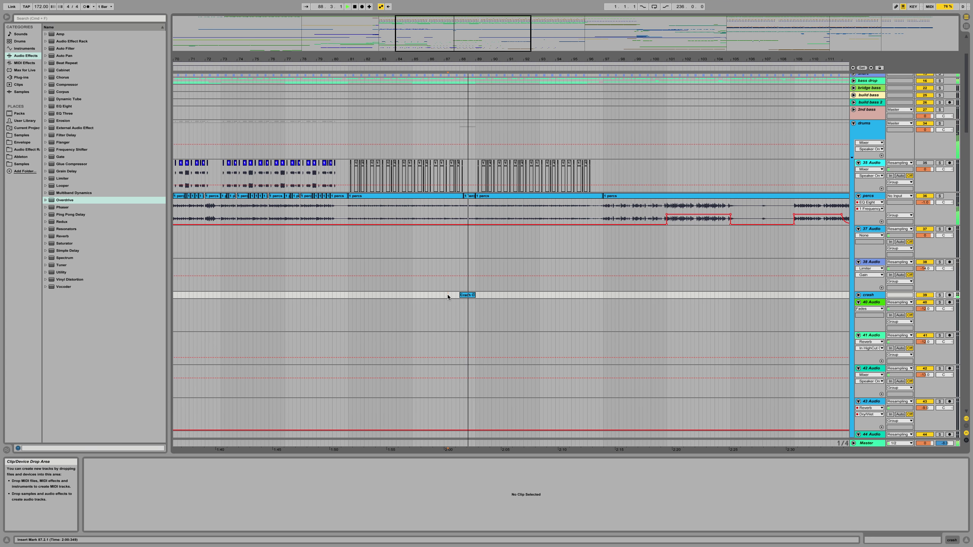
click(463, 295)
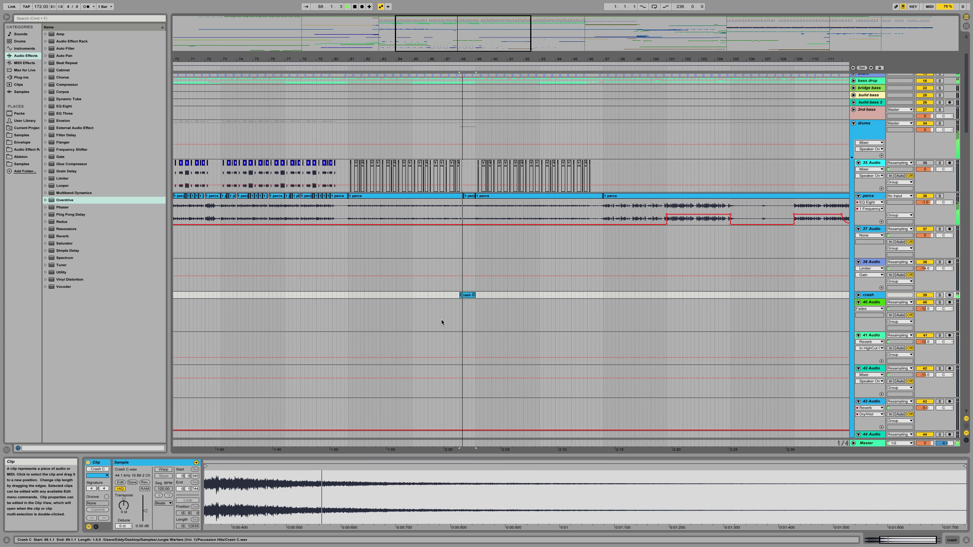
key(space)
Step: Move the start marker of the crash clip at 88.1.1 to the very beginning of its sample and play it
mouse_move(221, 467)
mouse_down()
mouse_move(359, 471)
mouse_move(282, 470)
mouse_up()
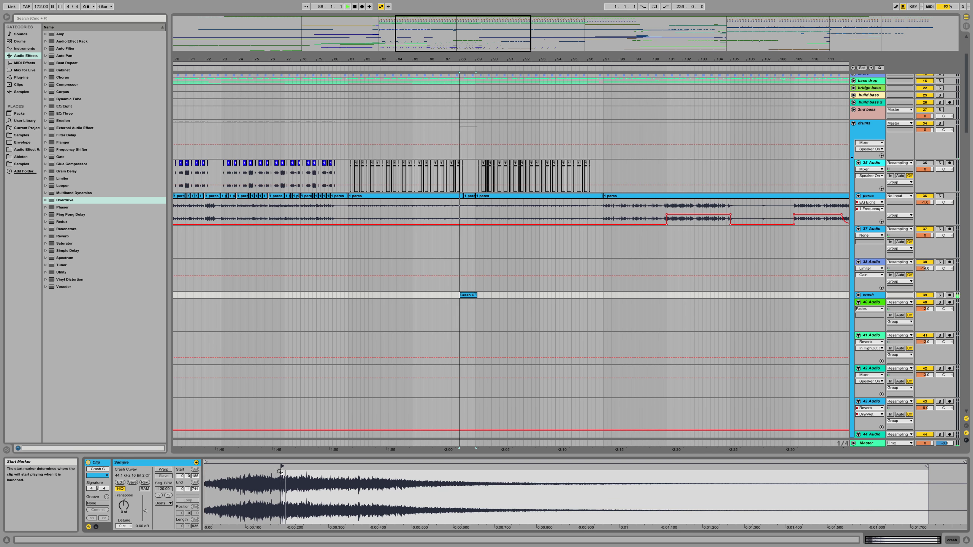
drag(477, 295, 475, 294)
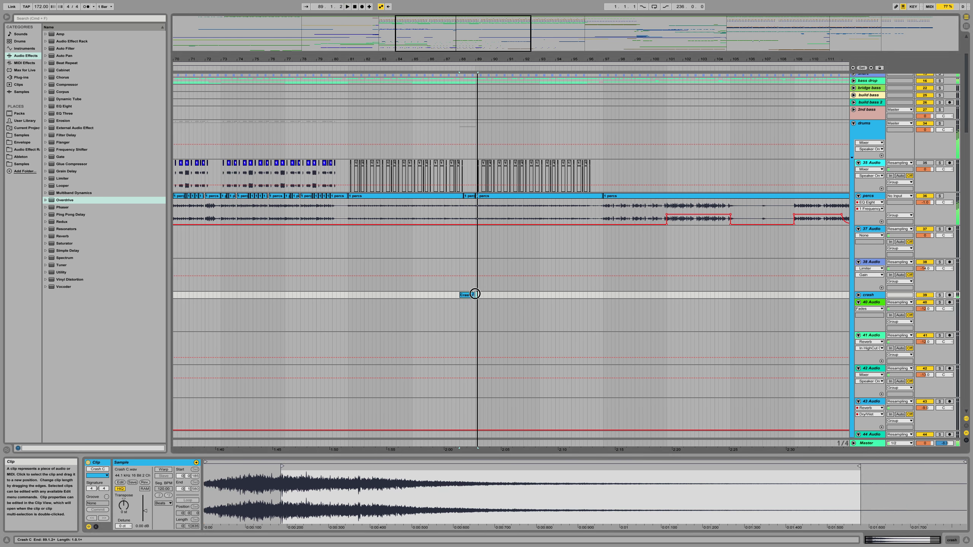
drag(282, 466, 208, 471)
key(space)
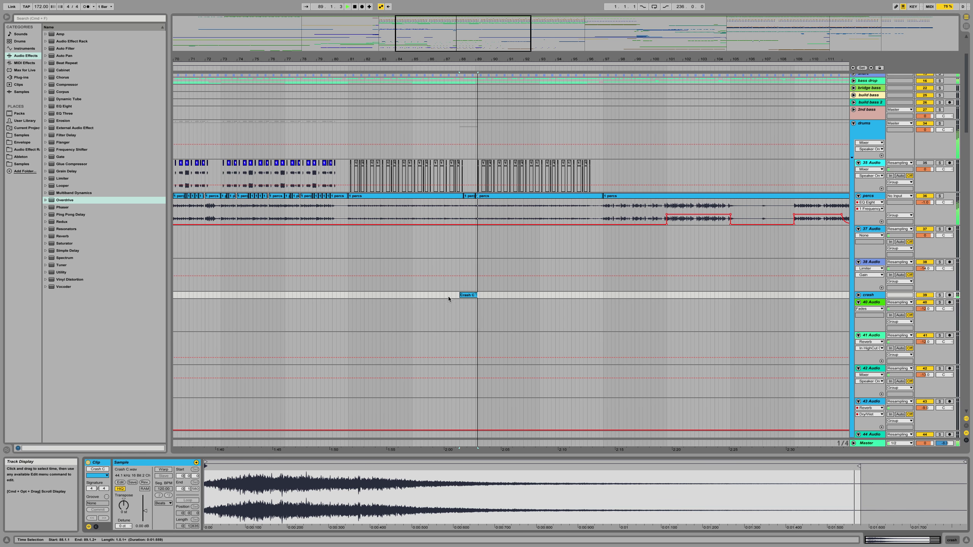
Step: Trim the end of the crash clip at 88.1.1 to just before bar 89 and replay it
drag(477, 294, 474, 295)
key(space)
click(475, 294)
click(473, 295)
drag(474, 295, 475, 295)
key(space)
key(space)
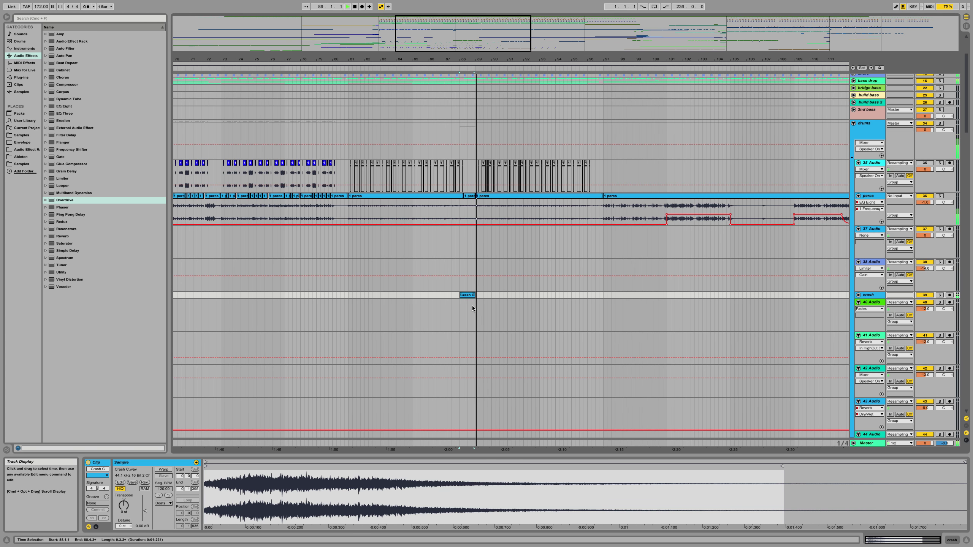
key(space)
key(space)
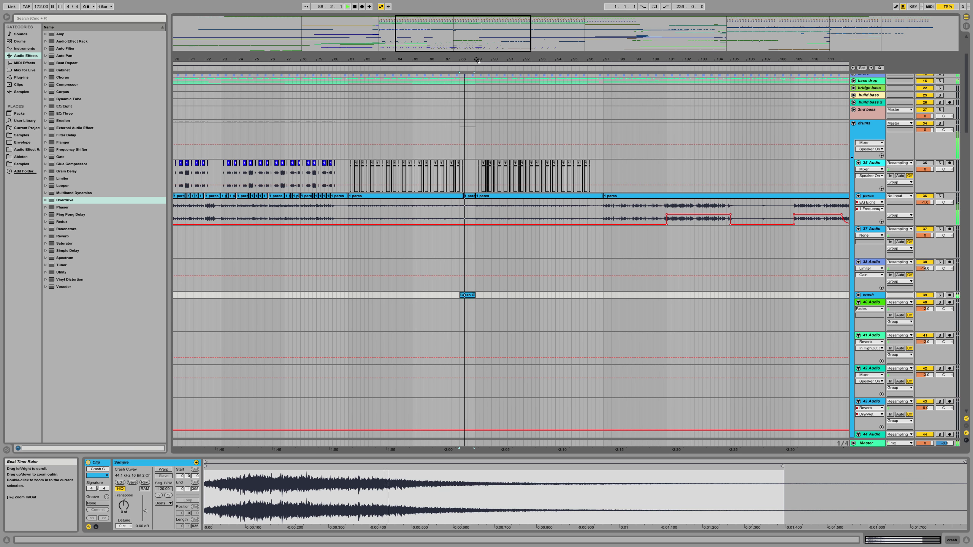
Step: Audition the drop from 81.1.1, then from the original crash clip at 65.1.1
click(347, 295)
drag(483, 71, 483, 54)
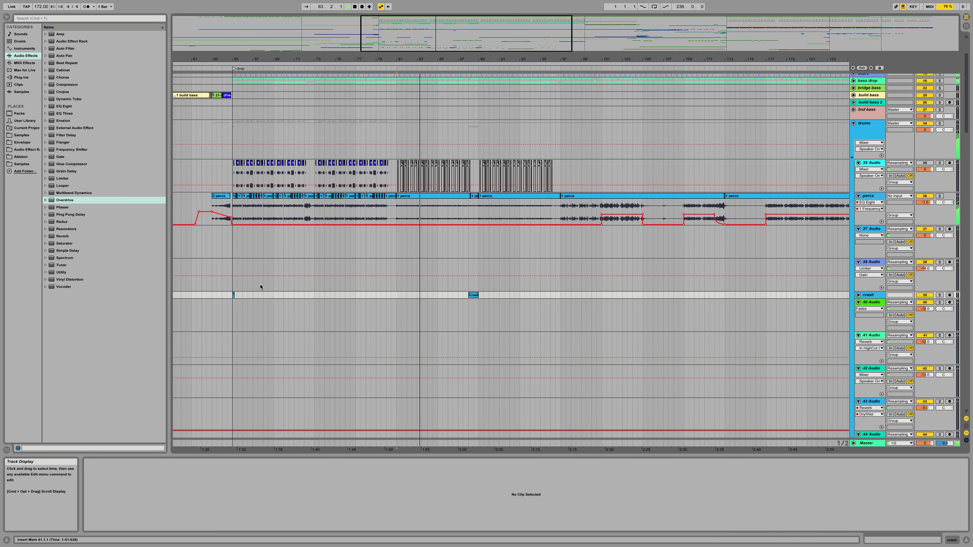
click(232, 294)
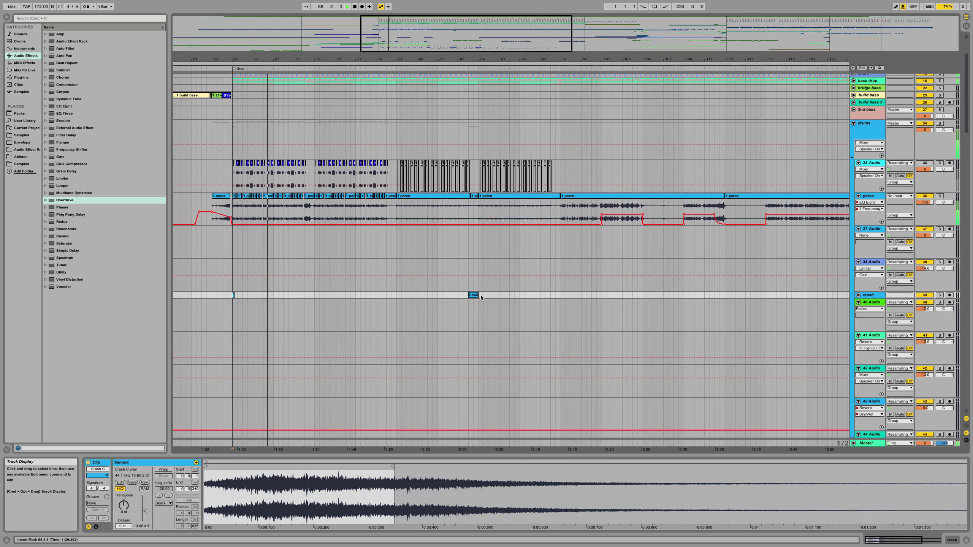
Step: Fold the drums group and follow the playing drop across the collapsed tracks
click(858, 129)
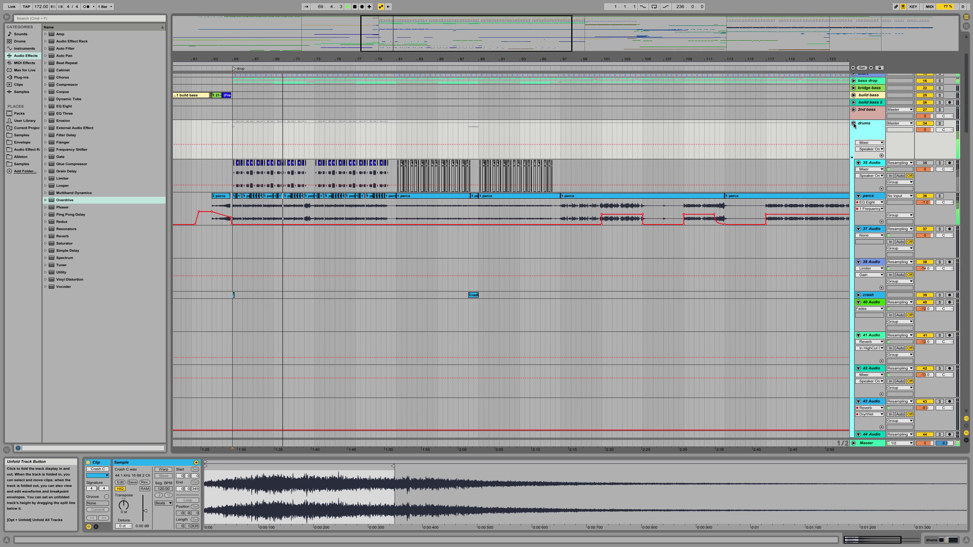
click(854, 123)
click(853, 171)
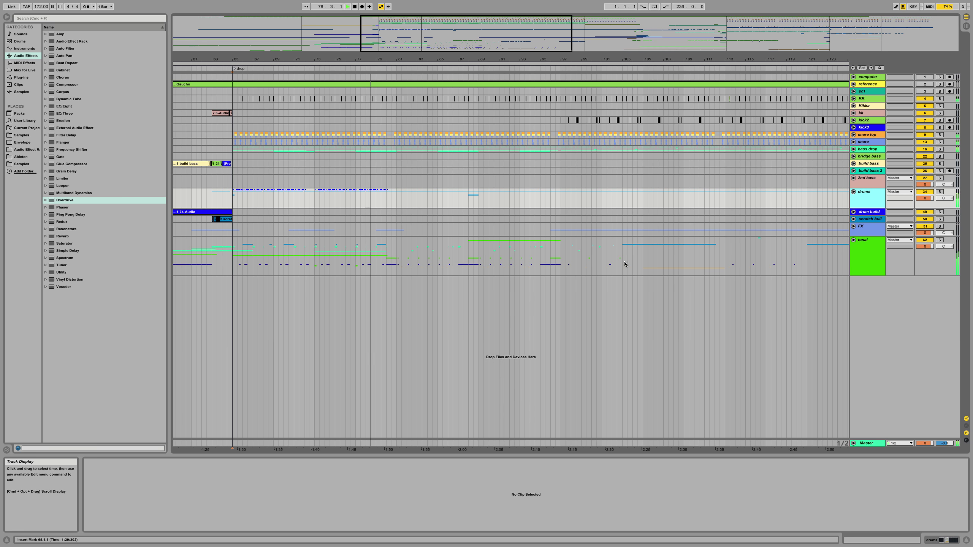
drag(432, 59, 464, 68)
drag(403, 59, 403, 65)
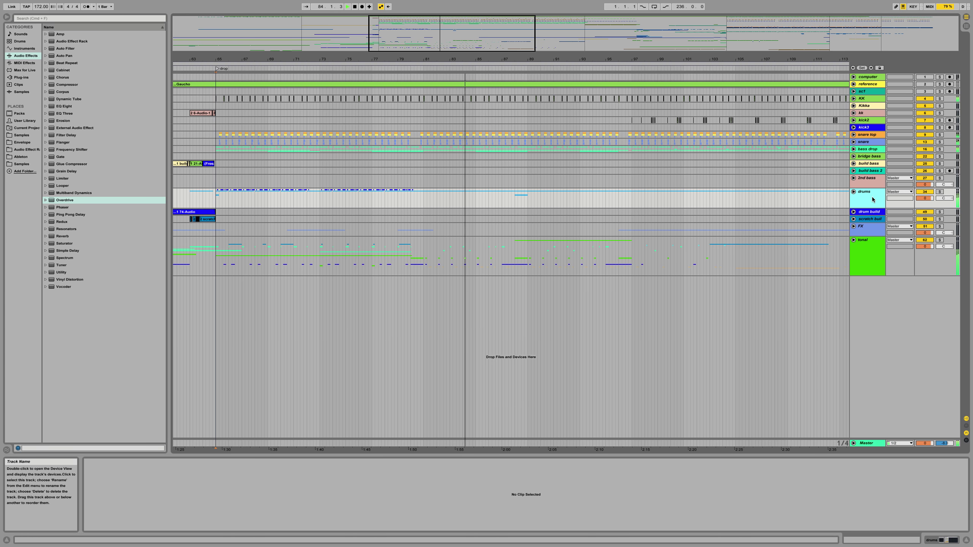
Step: Unfold the drums group, examine the arrangement through to the break and play from 119.3.1 on the kick2 track
click(853, 192)
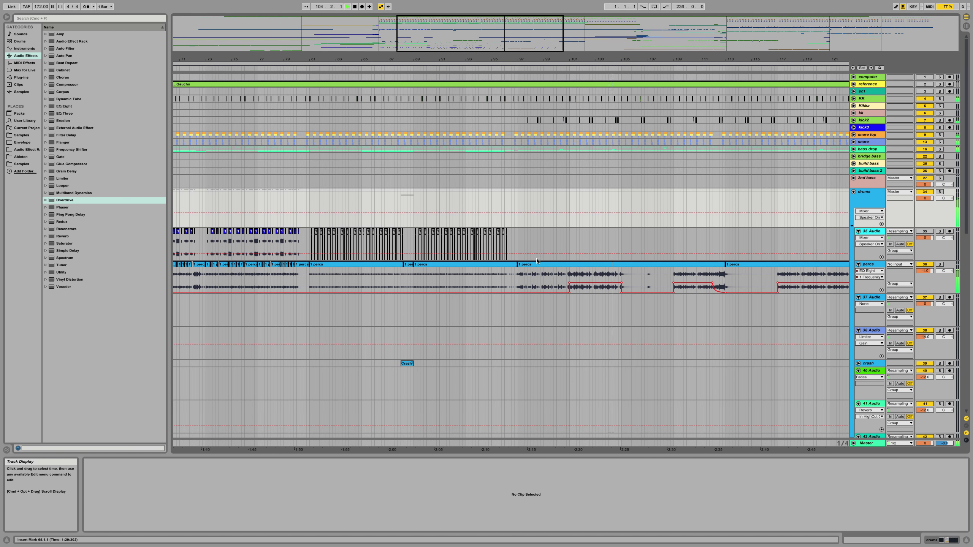
drag(483, 59, 482, 21)
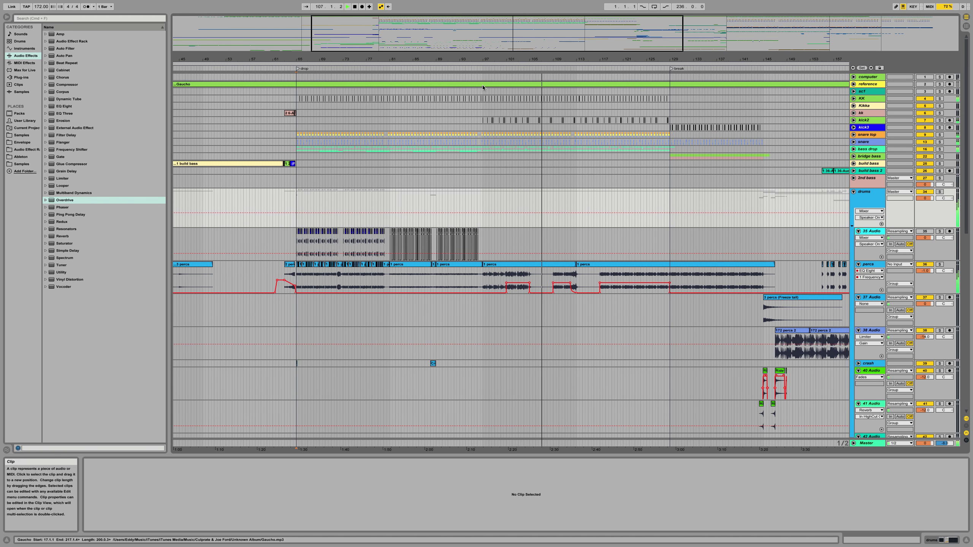
drag(485, 57, 435, 47)
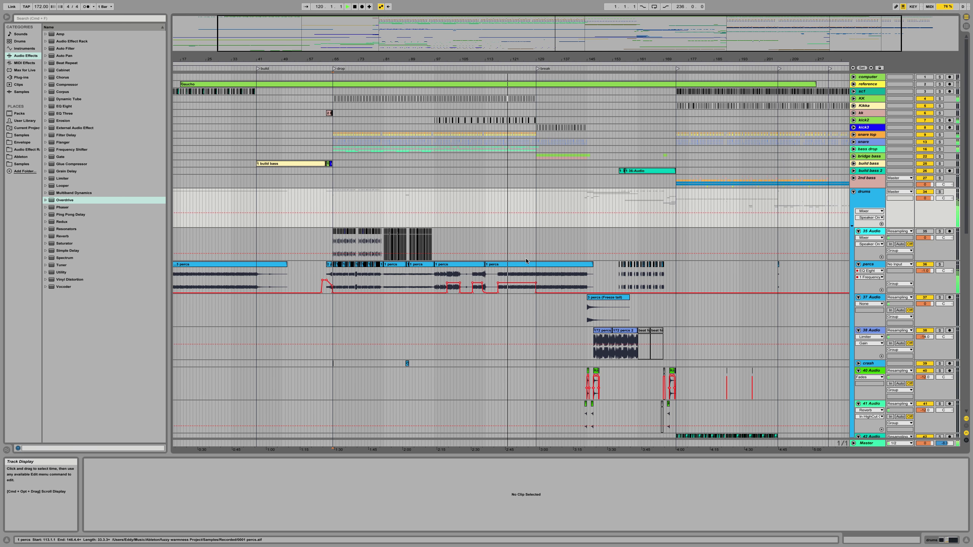
drag(510, 58, 510, 100)
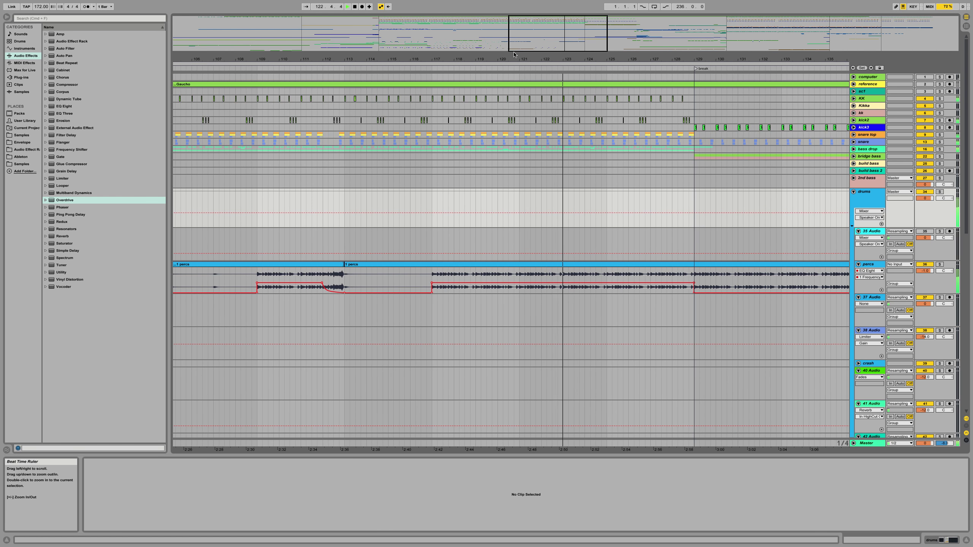
click(489, 119)
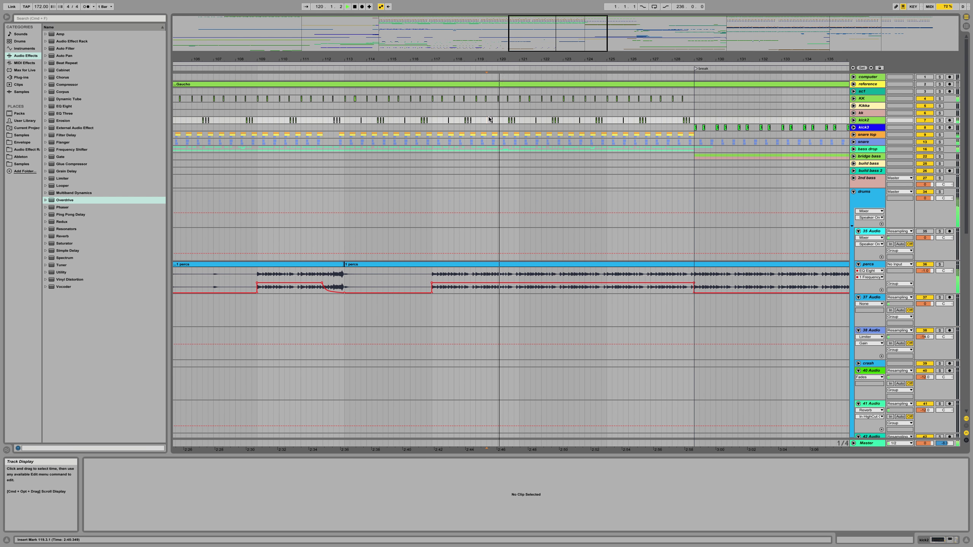
Step: Play the drop from 117.1.1 to check the kick2 fill at 118.3.1, and unfold the bass drop group
key(space)
click(432, 122)
key(space)
drag(483, 58, 483, 71)
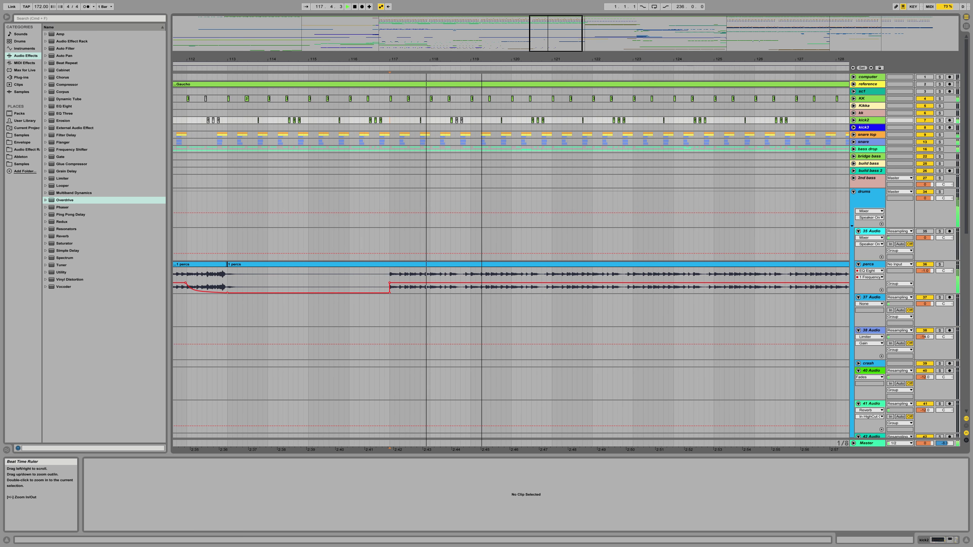
click(449, 121)
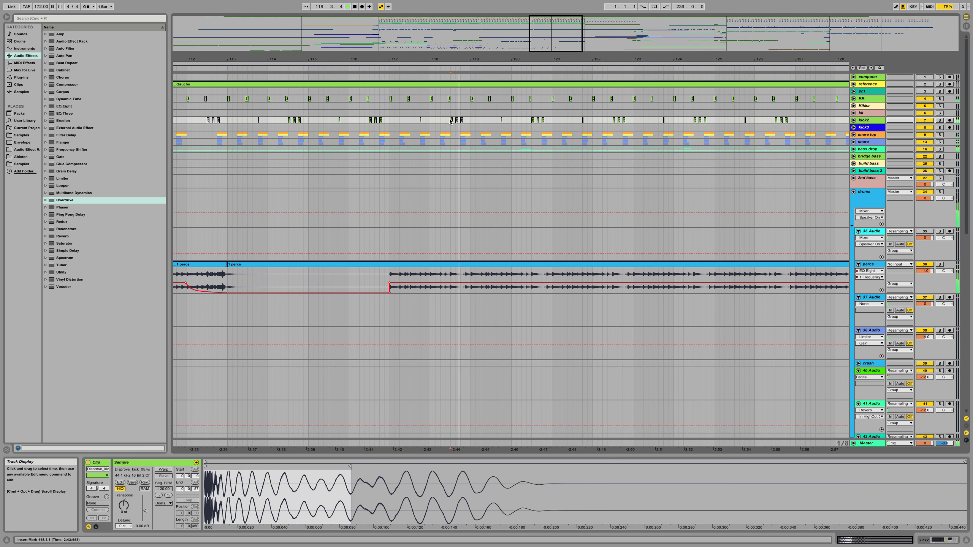
click(853, 149)
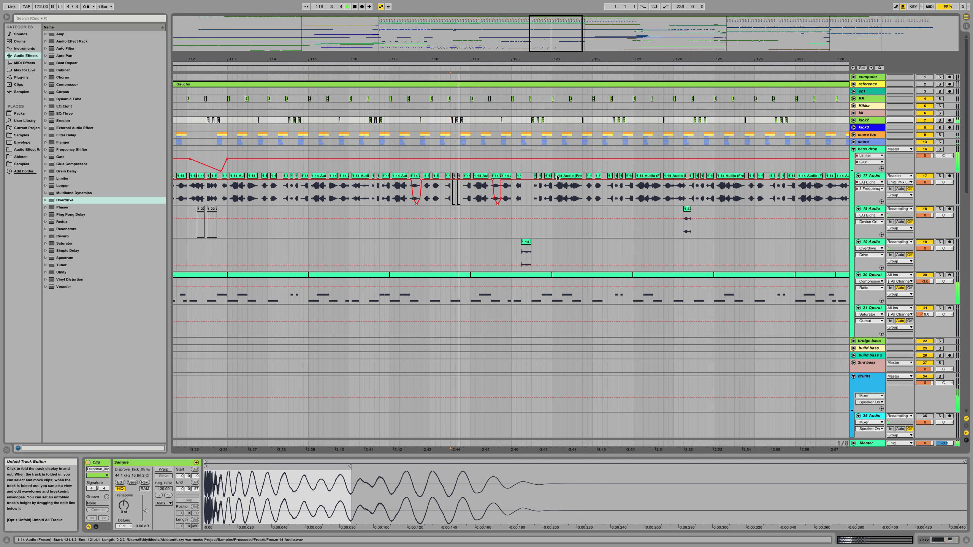
click(395, 188)
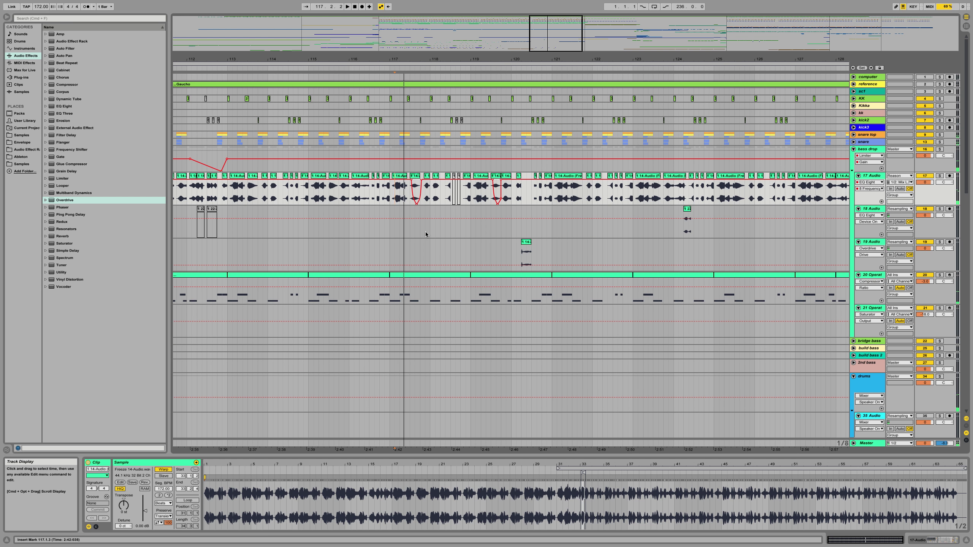
Step: Reactivate the muted bass clip in beat 118.3 on the 17 Audio track, extend it to 118.4.1 and play it
drag(464, 59, 464, 67)
click(445, 176)
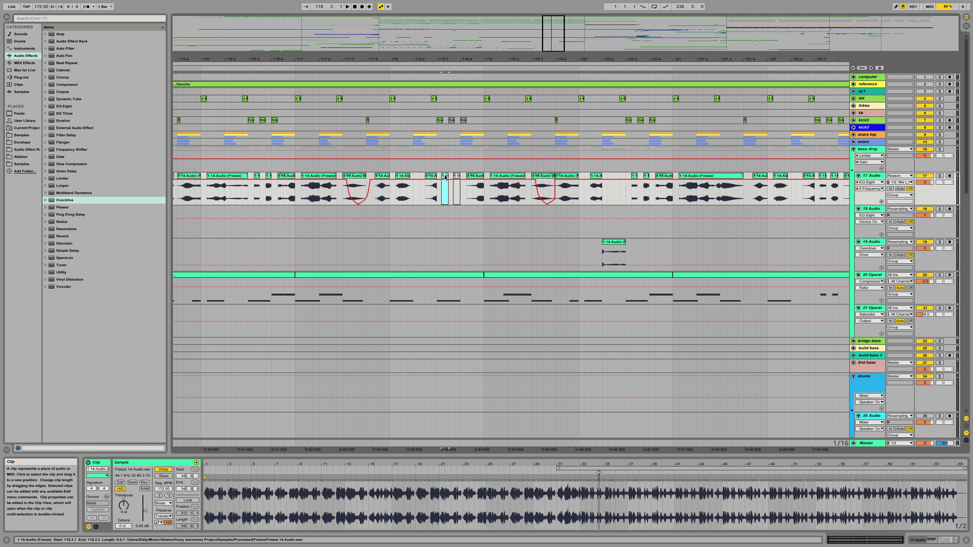
drag(457, 174, 453, 175)
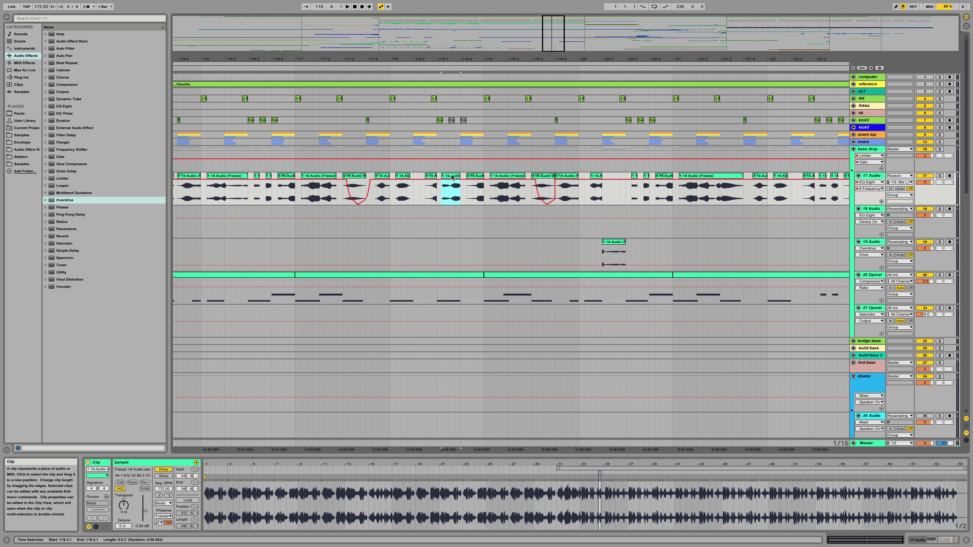
key(space)
click(439, 175)
click(447, 175)
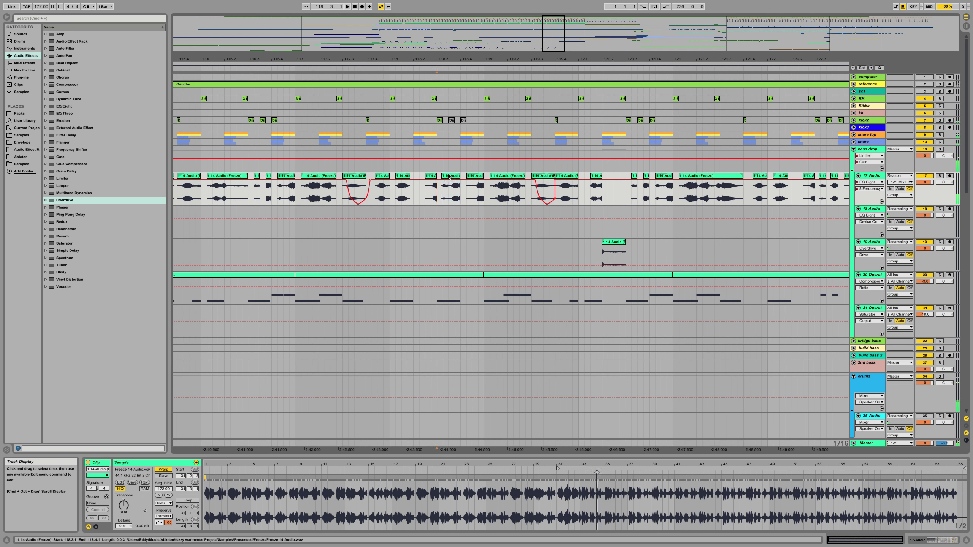
Step: Turn on looping for the extended bass clip, move its start marker to about 31.2 and audition it
drag(600, 464, 601, 494)
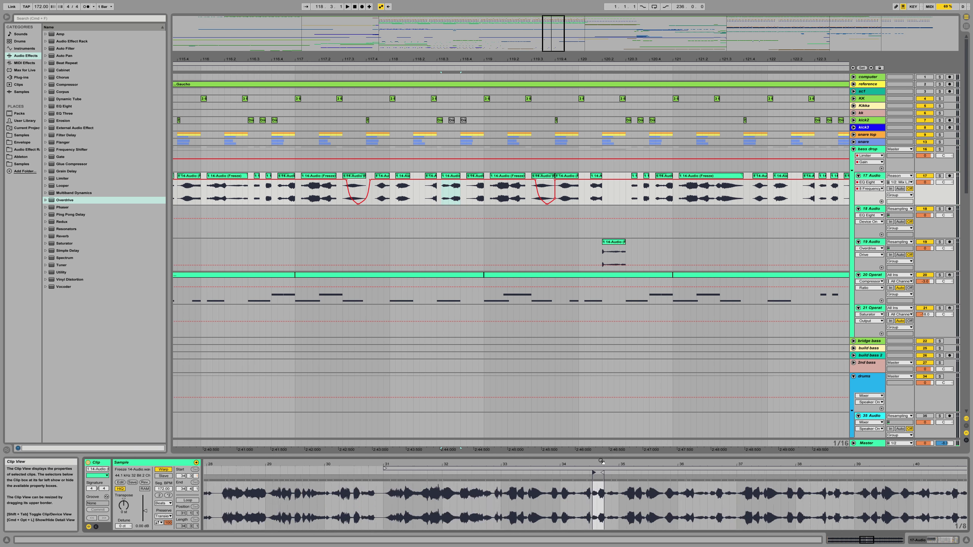
click(188, 500)
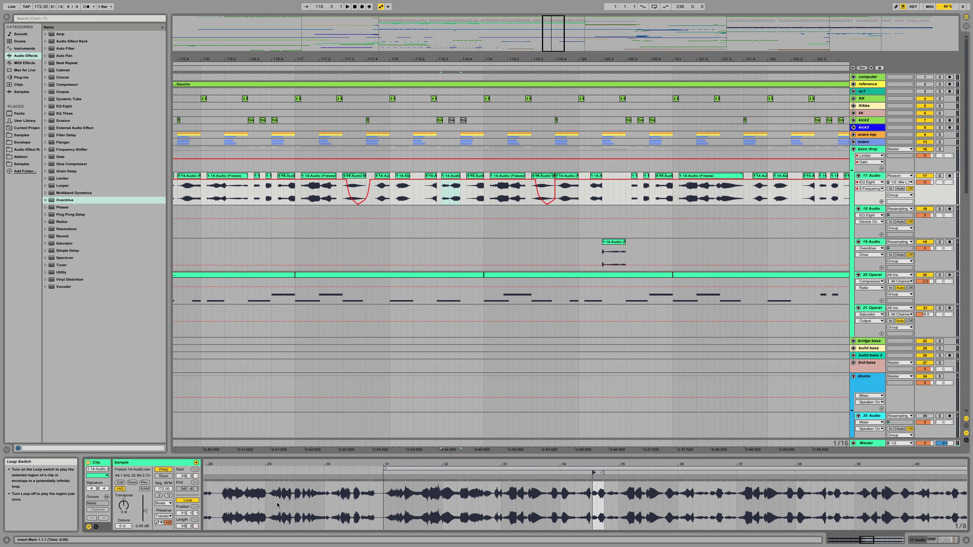
drag(595, 472, 406, 473)
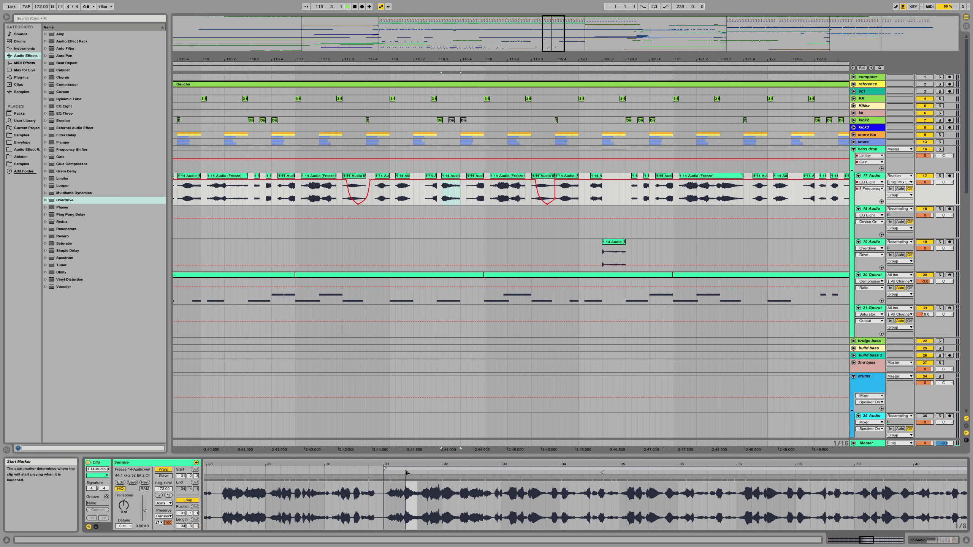
key(space)
key(space)
Step: Reverse the bass clip's sample and move its start marker to just before bar 34, auditioning both changes
click(145, 482)
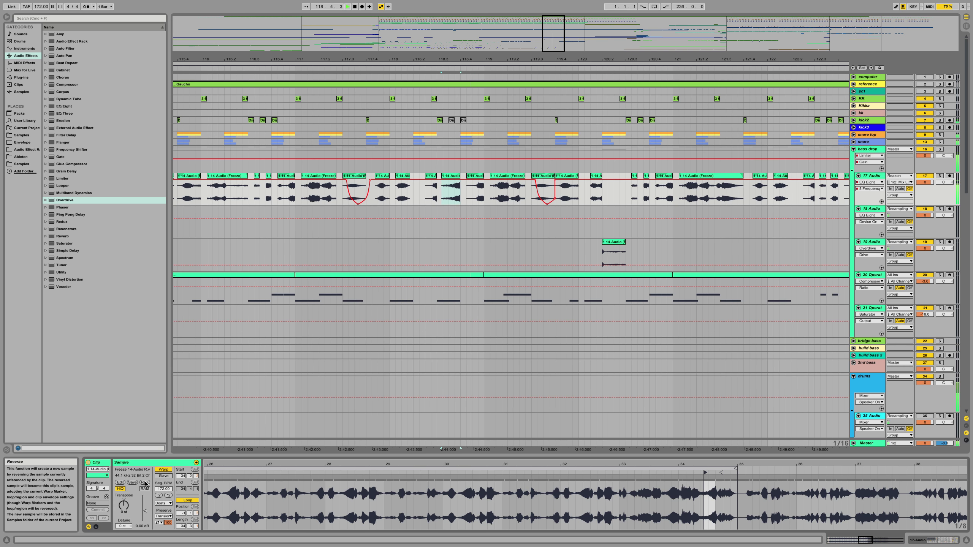
key(space)
key(space)
key(space)
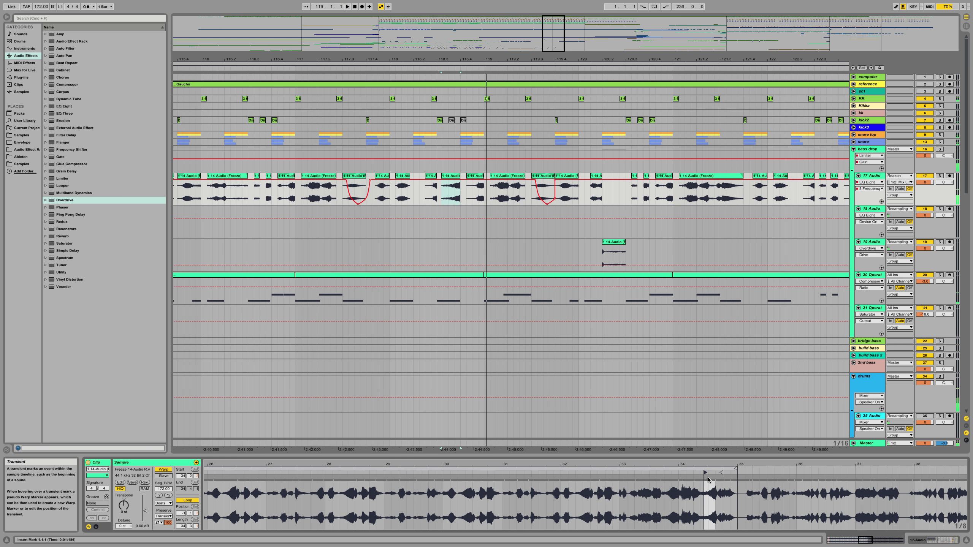
drag(704, 473, 664, 474)
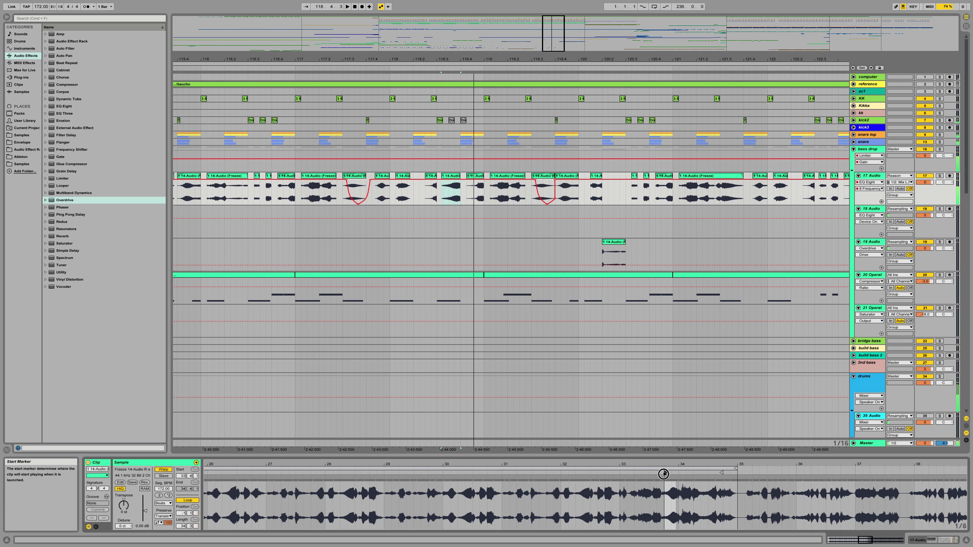
key(space)
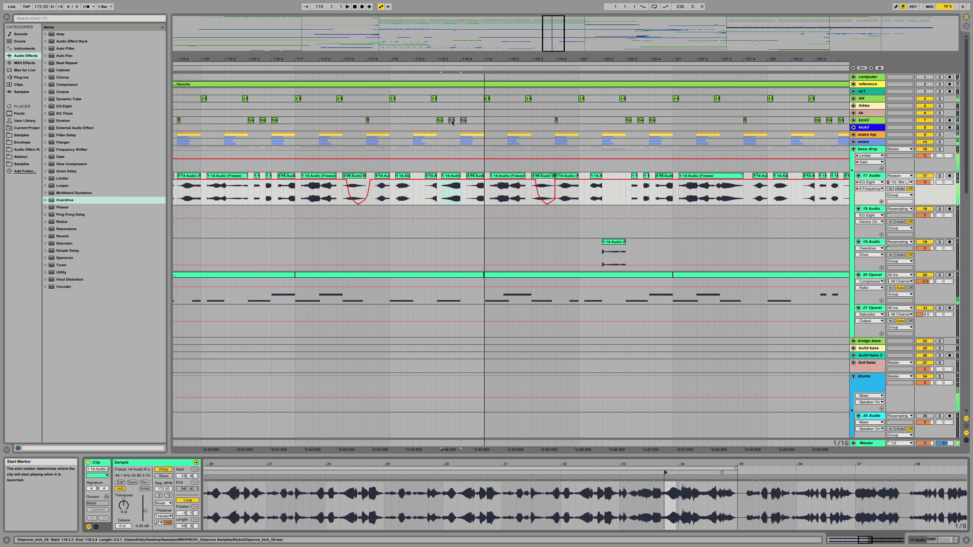
Step: Audition the reversed bass clip in context from 118.1.1
click(390, 191)
key(space)
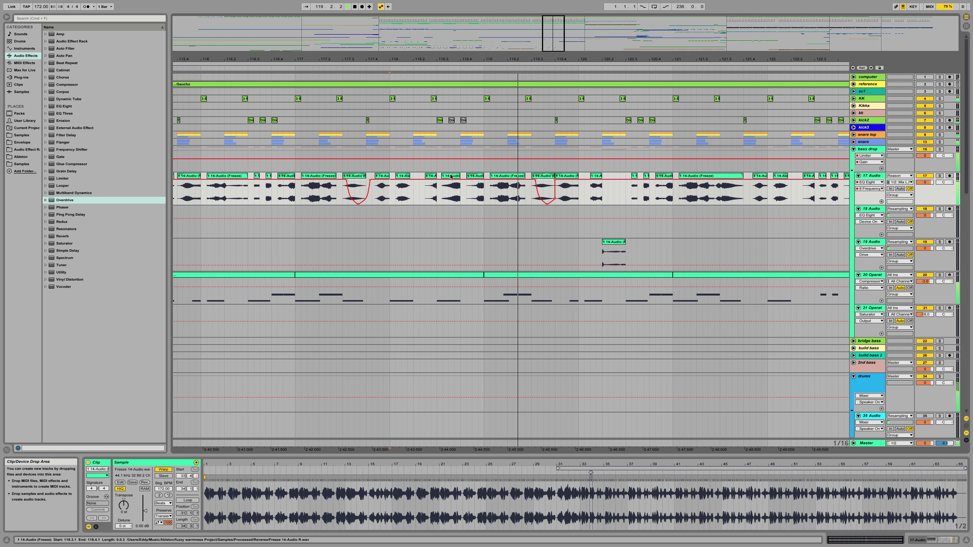
key(space)
key(space)
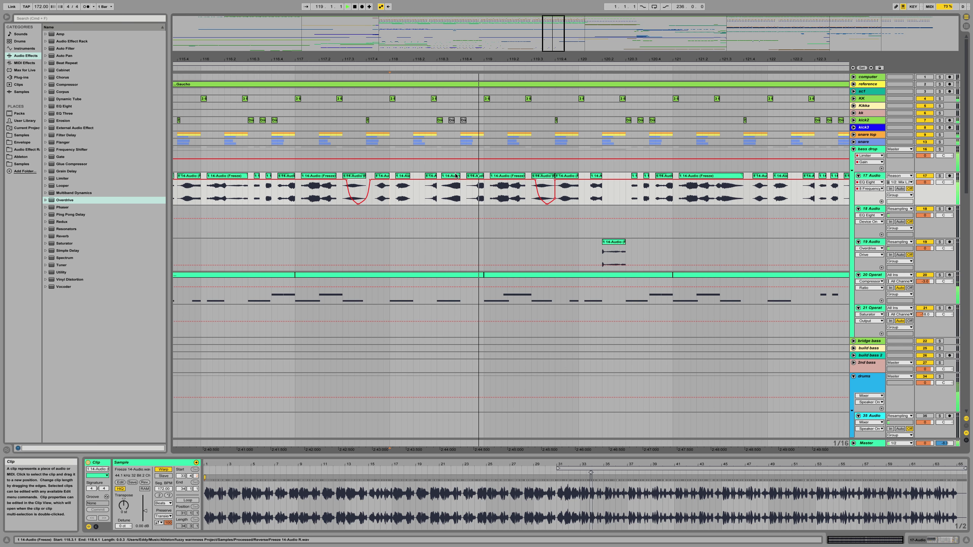
key(space)
Step: Extend the start of the reversed bass clip back to 118.3.1 and replay it
drag(442, 176, 436, 176)
key(space)
key(space)
key(space)
key(space)
Step: Audition the bass on the 17 Audio track from 117.1.1 through beat 118.3
click(295, 177)
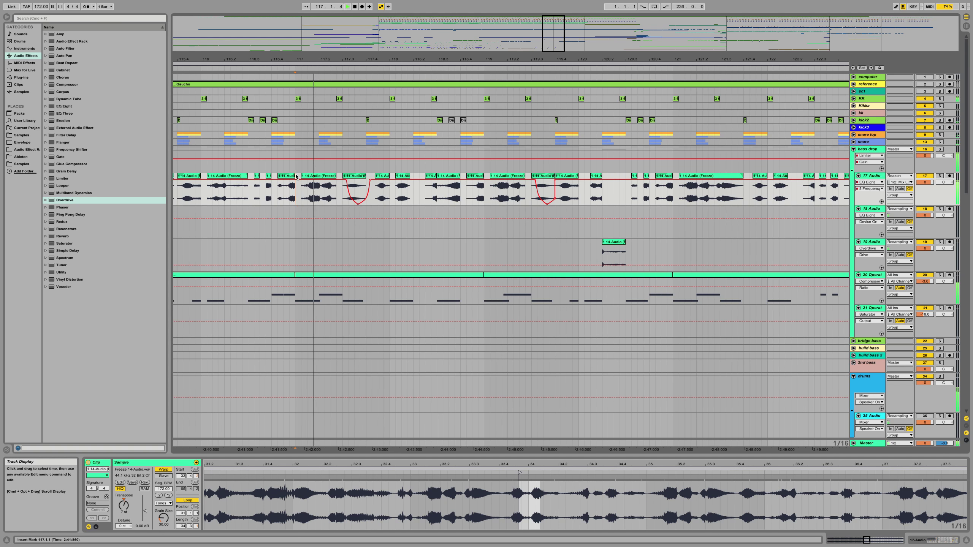
key(space)
key(space)
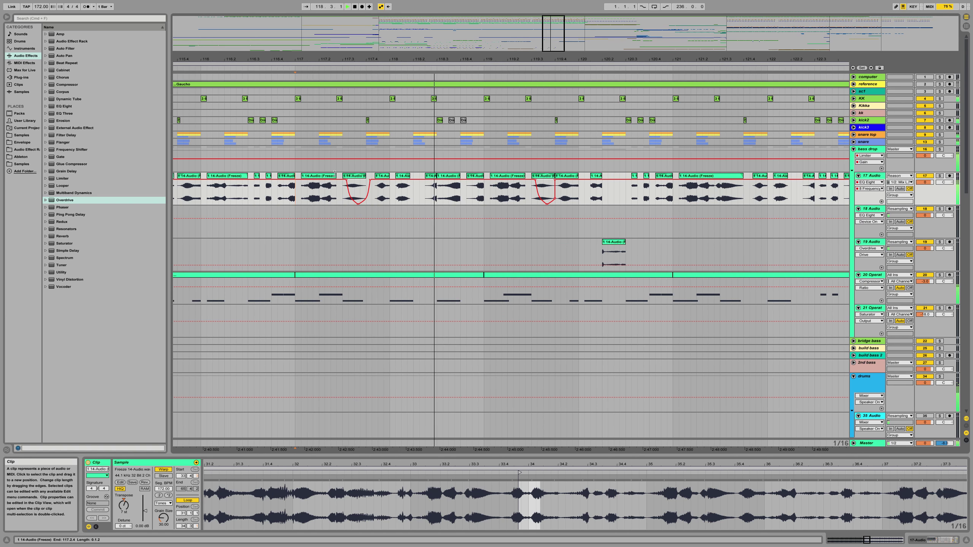
key(space)
key(space)
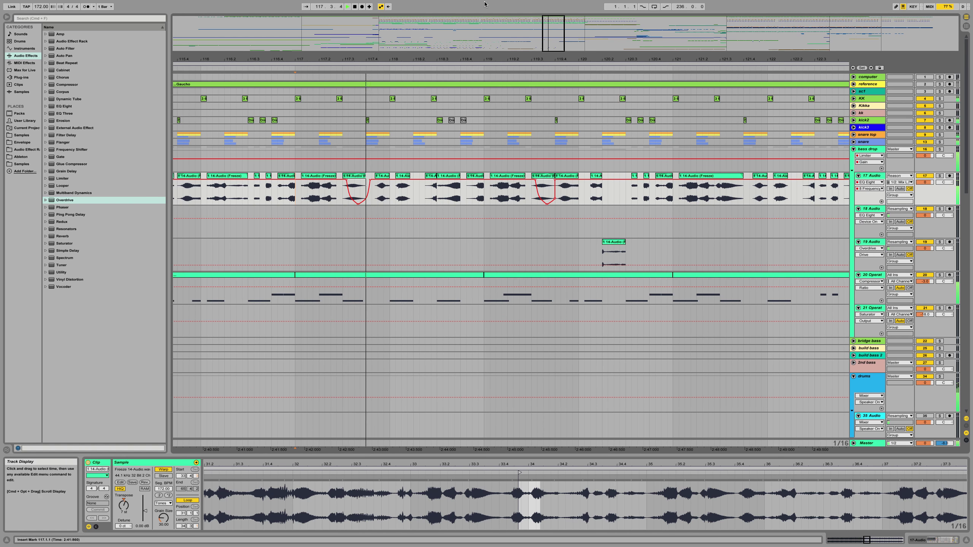
Step: Audition the bass clip at 118.1.2 and the one ending at 117.1.1
drag(453, 59, 453, 41)
click(419, 175)
key(space)
key(space)
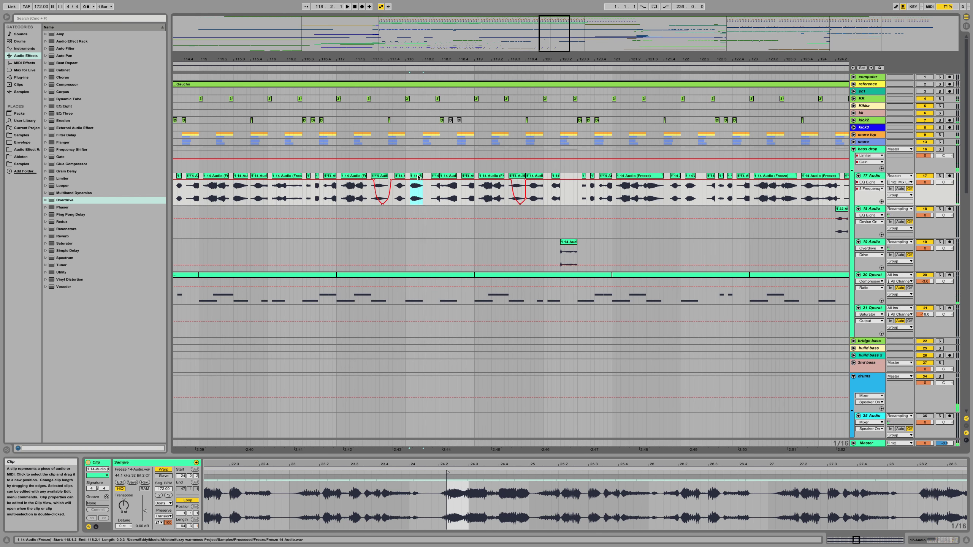
click(335, 175)
key(space)
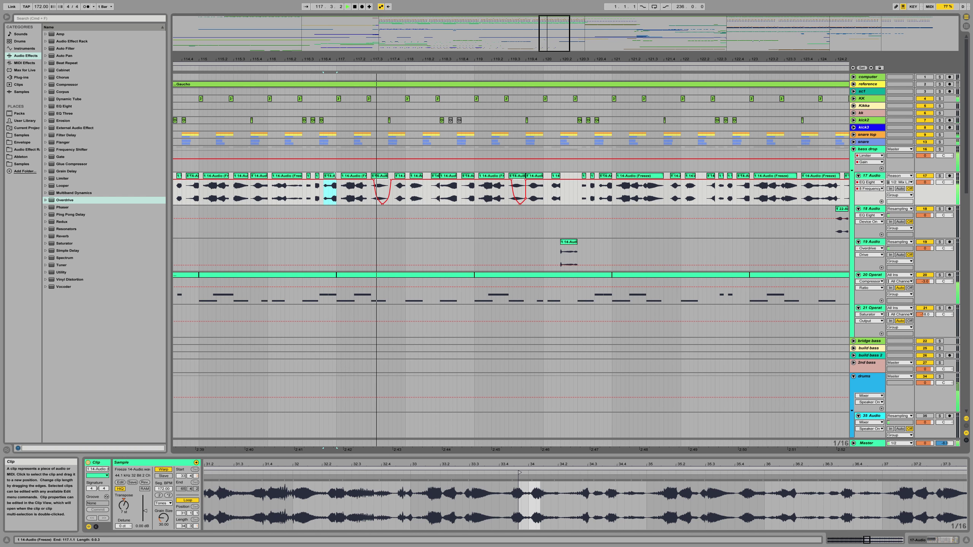
key(space)
key(space)
Step: Copy the bass clip at 117.3.1 with its automation to 118.3.1 and play the result
click(378, 176)
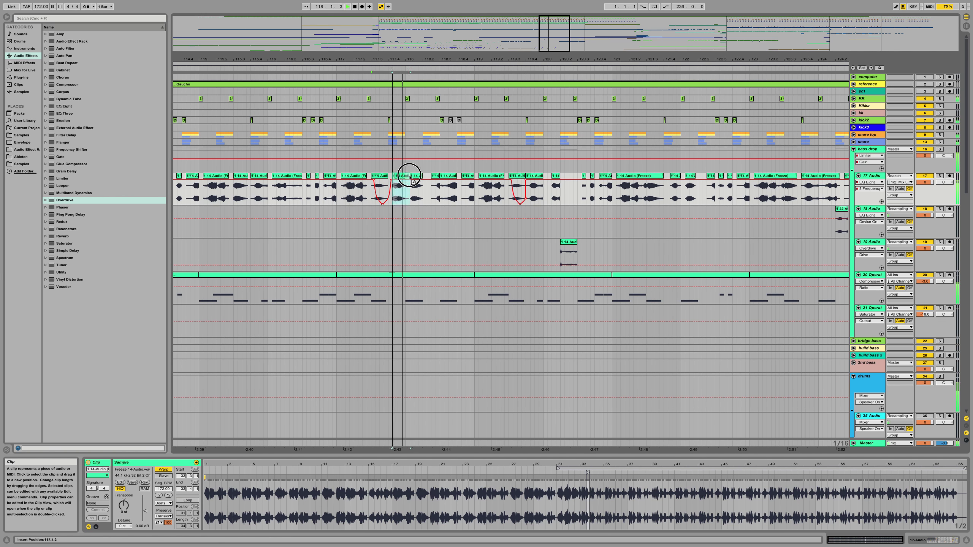
click(456, 176)
drag(457, 177, 449, 177)
key(space)
key(space)
key(space)
click(451, 207)
key(space)
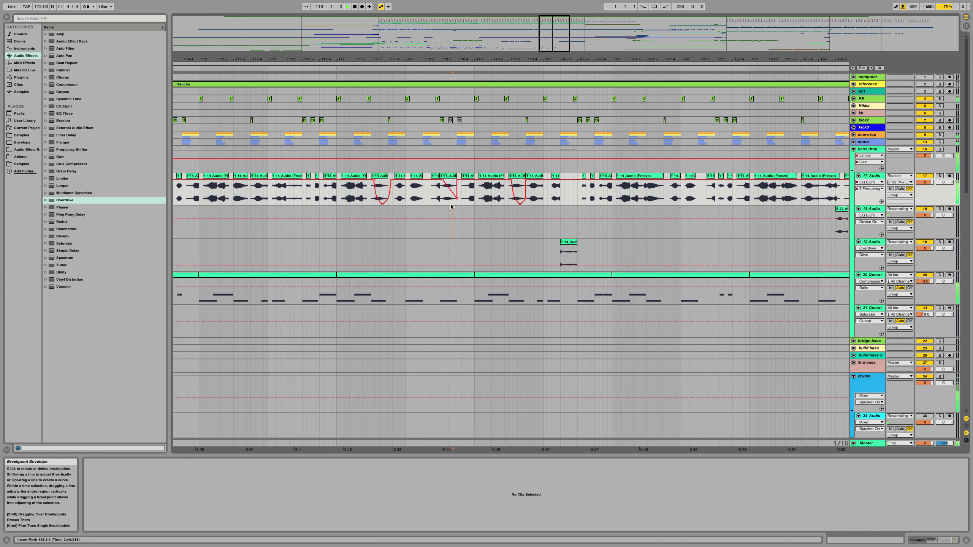
Step: Replay the copied bass clip repeatedly from 118.3.1
click(448, 178)
key(space)
key(space)
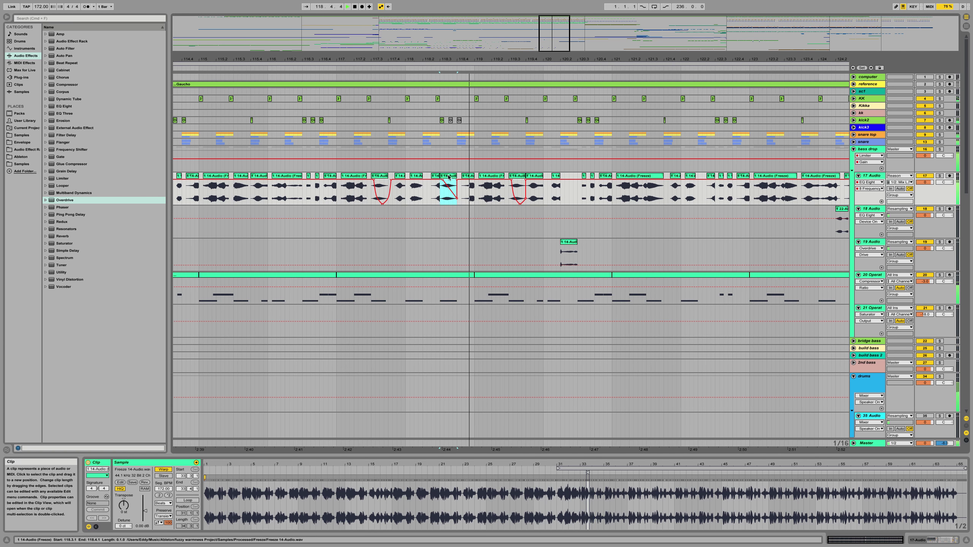
key(space)
click(449, 178)
key(space)
key(space)
key(space)
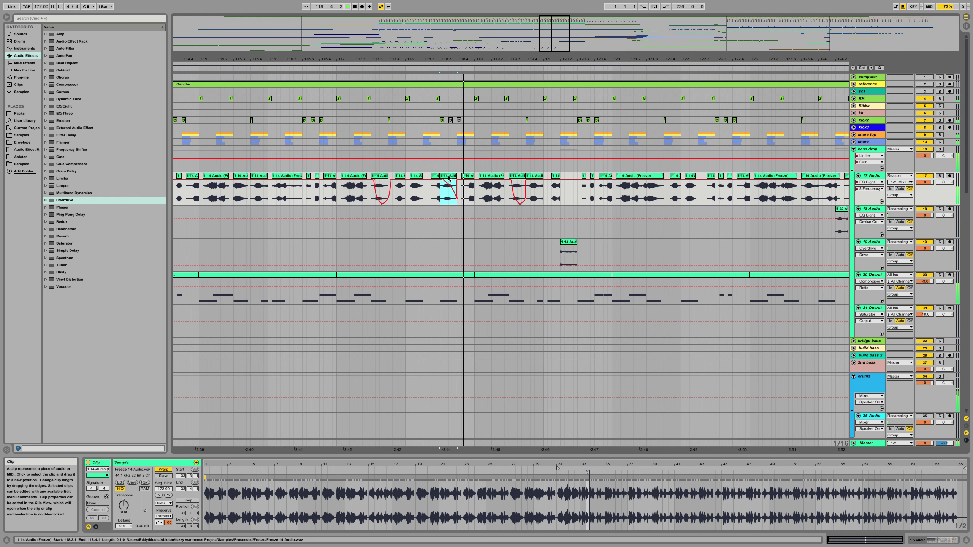
key(space)
key(space)
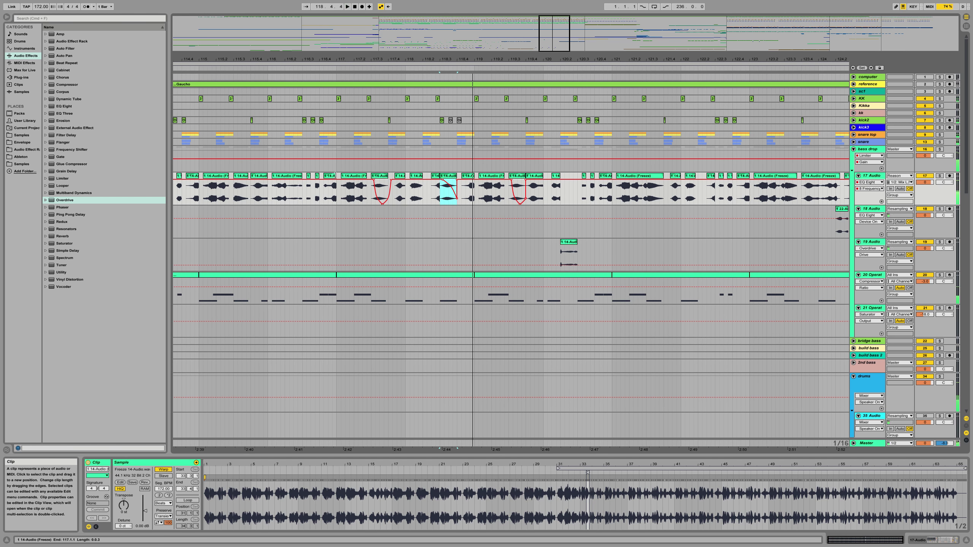
Step: Check the copied bass clip in context by playing from the clip ending at 117.1.1, then from 118.1.2
click(335, 176)
key(space)
key(space)
key(space)
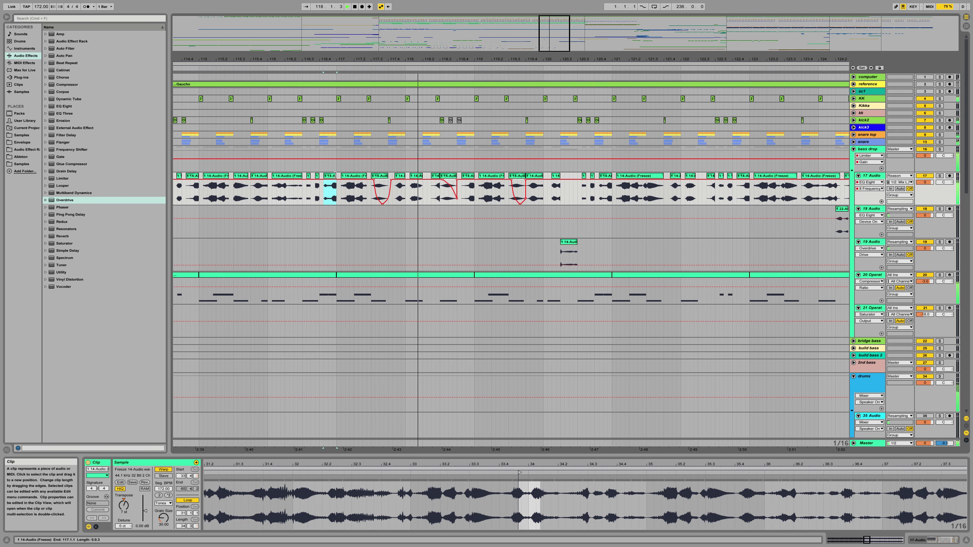
click(412, 176)
key(space)
key(space)
key(space)
key(space)
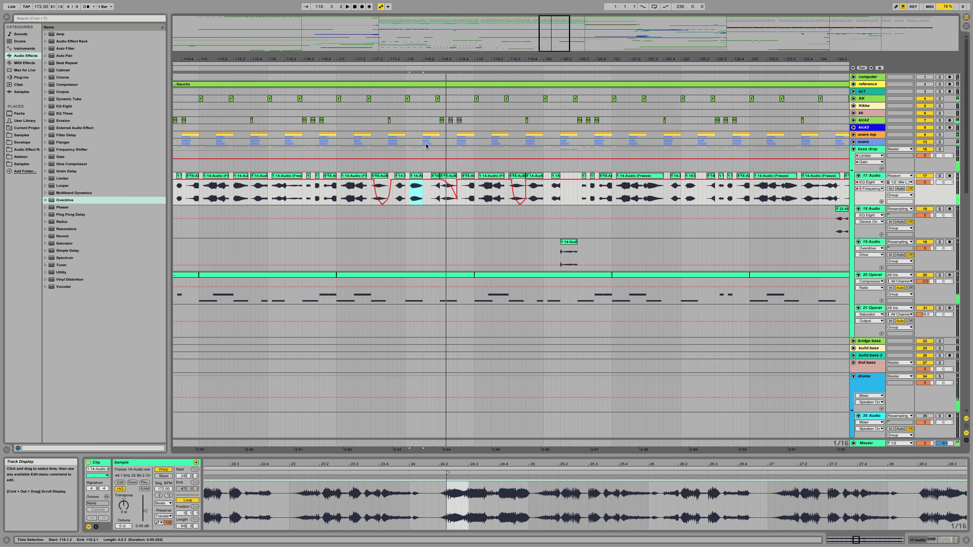
Step: Copy the bass section from 117.1.1 to 117.2.1 over the range 118.3.1 to 118.4.1
click(338, 198)
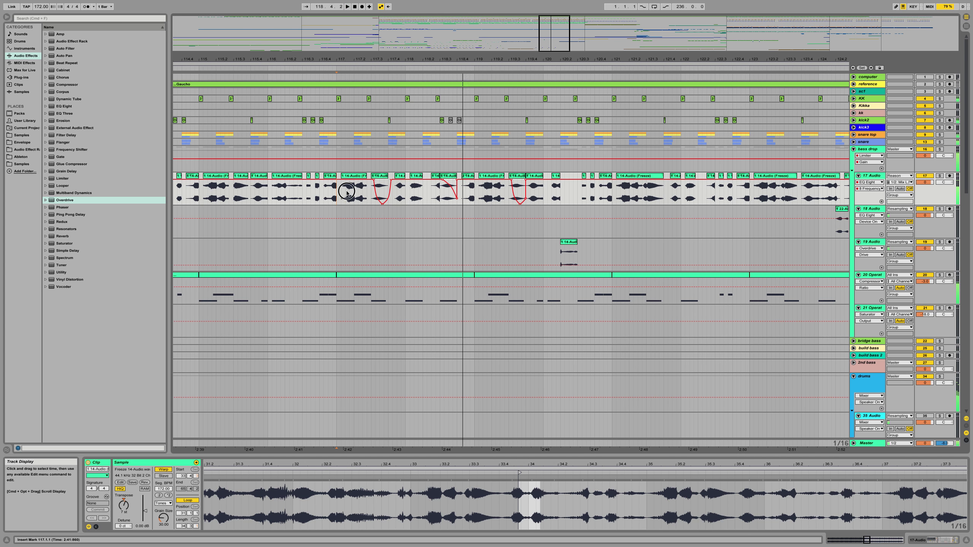
click(352, 191)
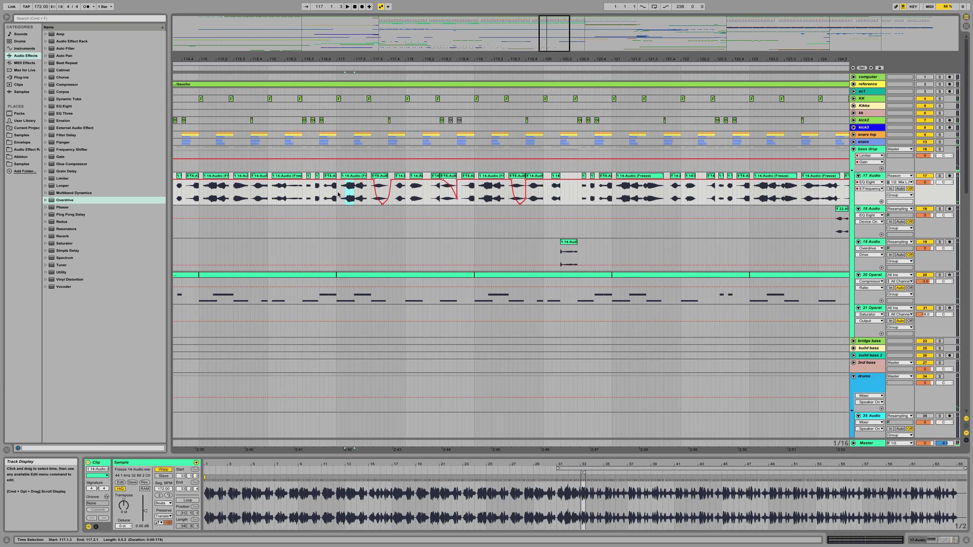
drag(337, 194, 352, 191)
key(space)
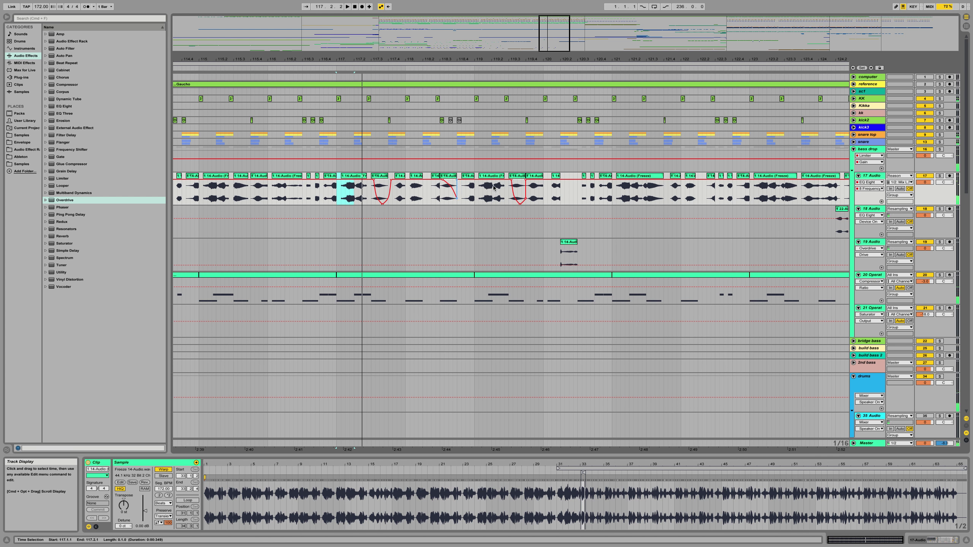
drag(440, 196, 457, 196)
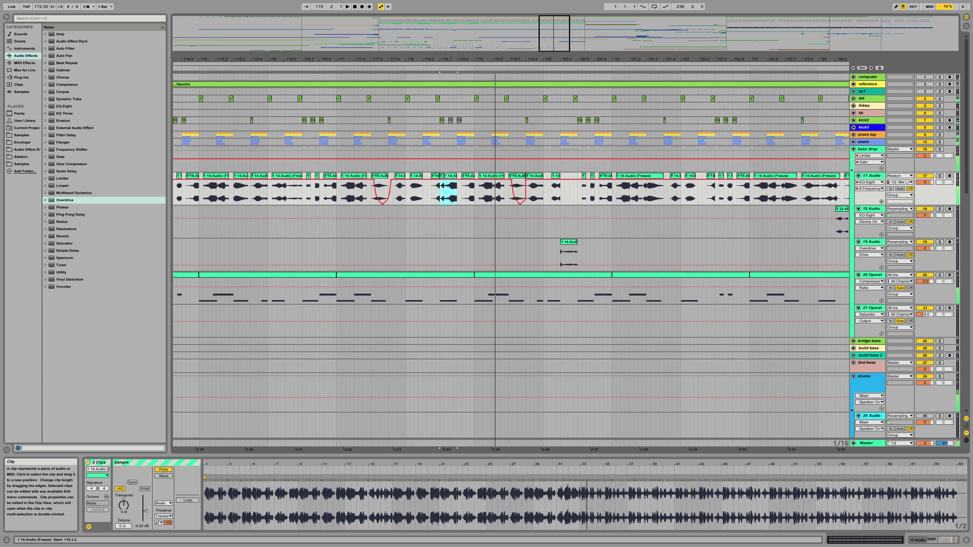
Step: Trim the start of the pasted bass at 118.3.1 to about 118.3.2 and replay from the clip before it
click(437, 176)
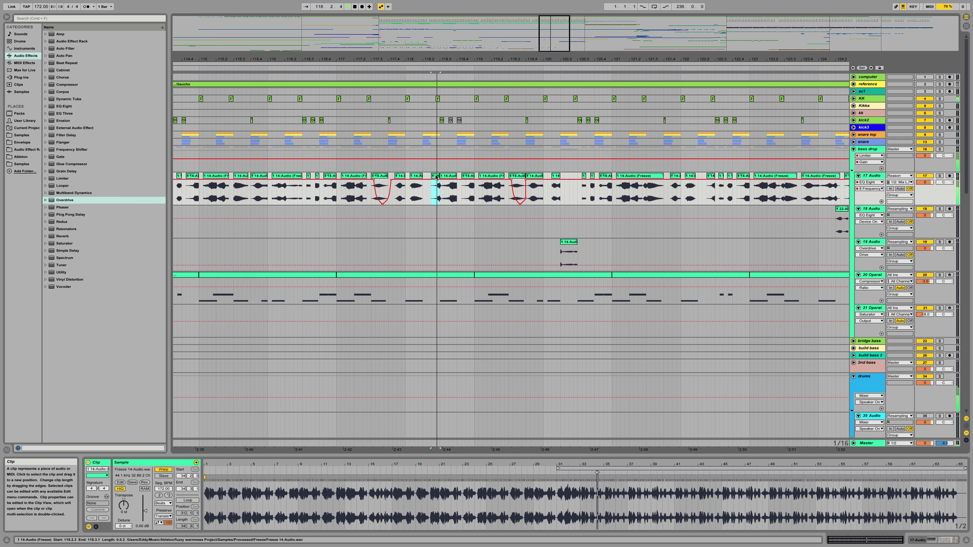
click(436, 176)
drag(441, 176, 444, 175)
key(space)
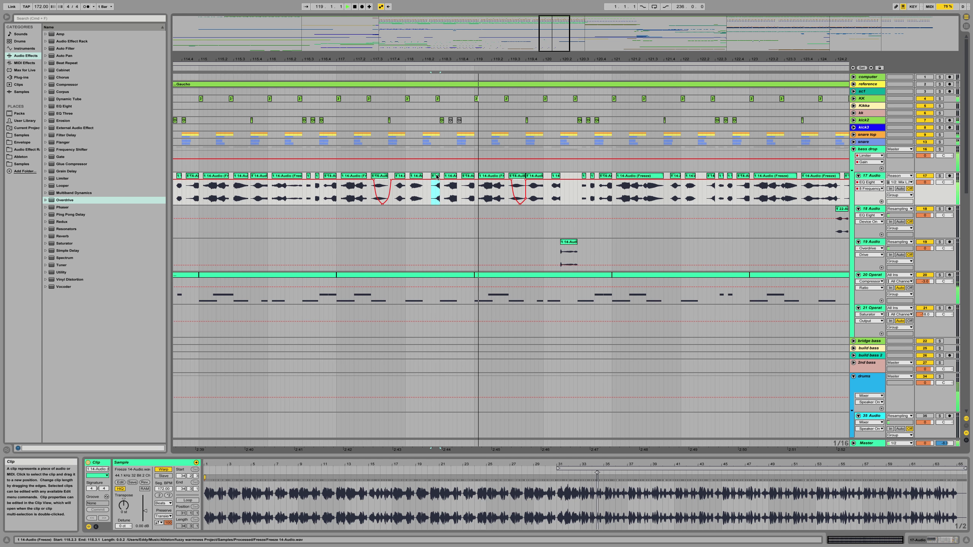
click(437, 176)
click(438, 176)
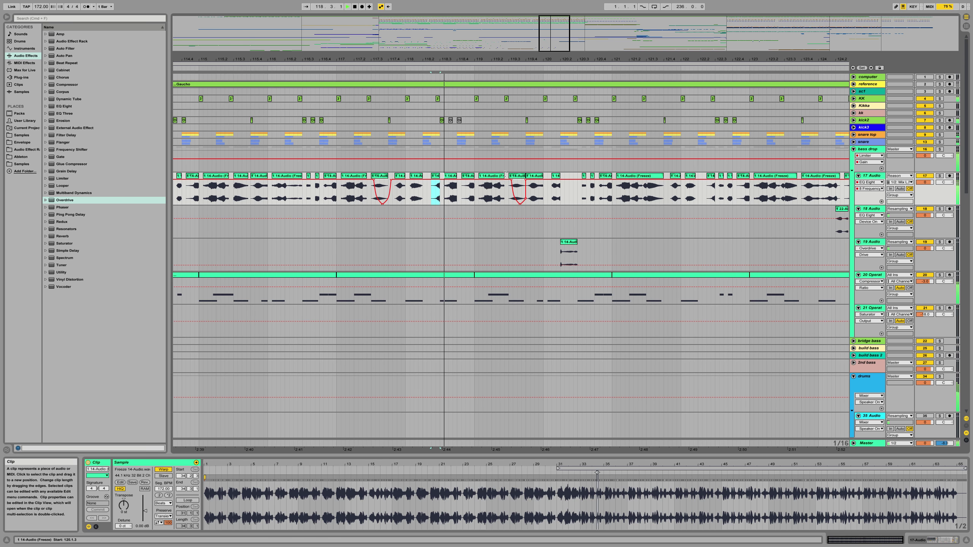
Step: Audition the bass drop group soloed, then unsolo it and replay from the bass clip at 118.1.2
click(940, 149)
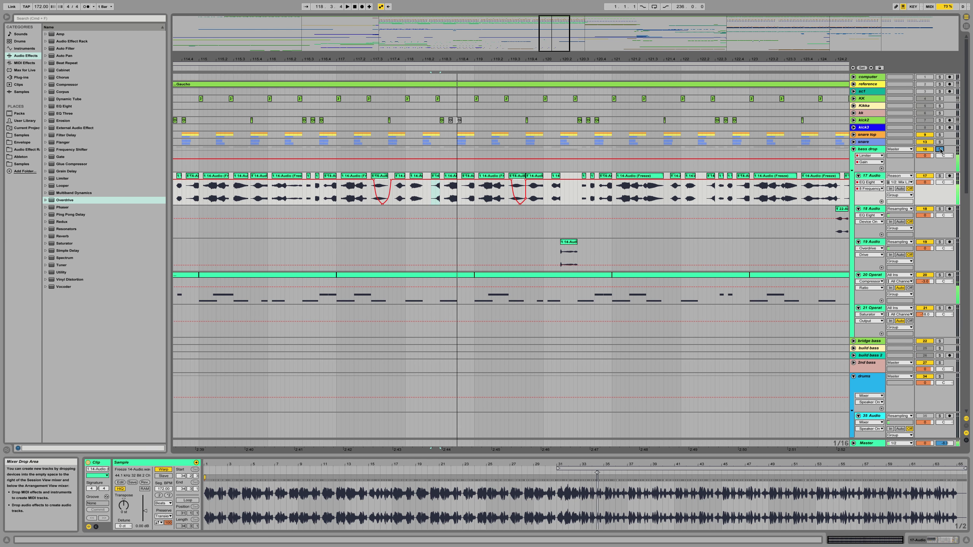
key(space)
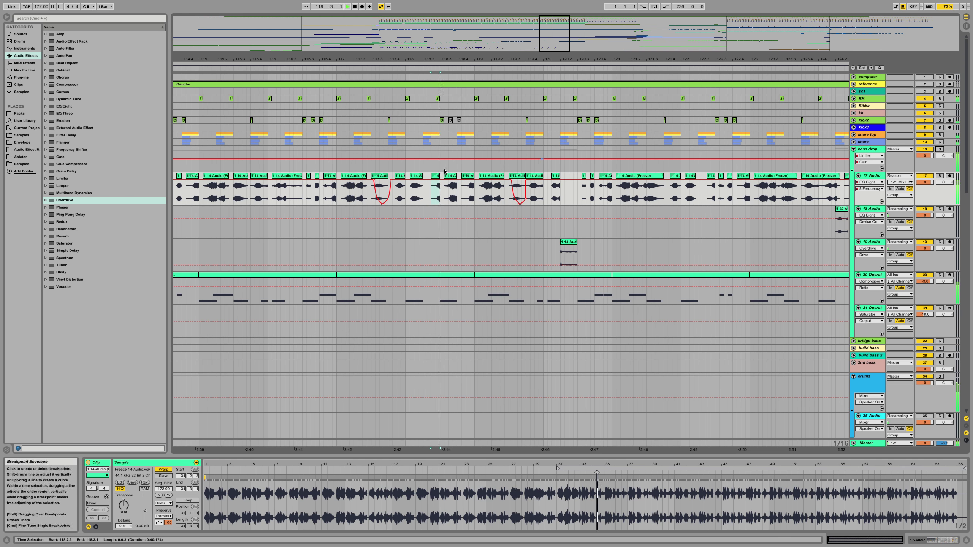
click(412, 175)
key(space)
key(space)
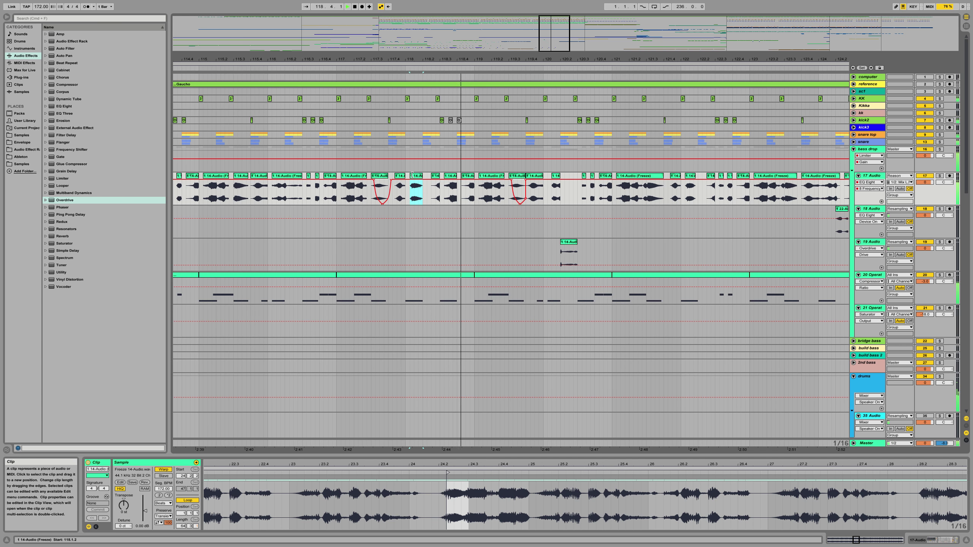
Step: Listen to the bass section in context by playing repeatedly from 117.1.1
click(337, 176)
key(space)
key(space)
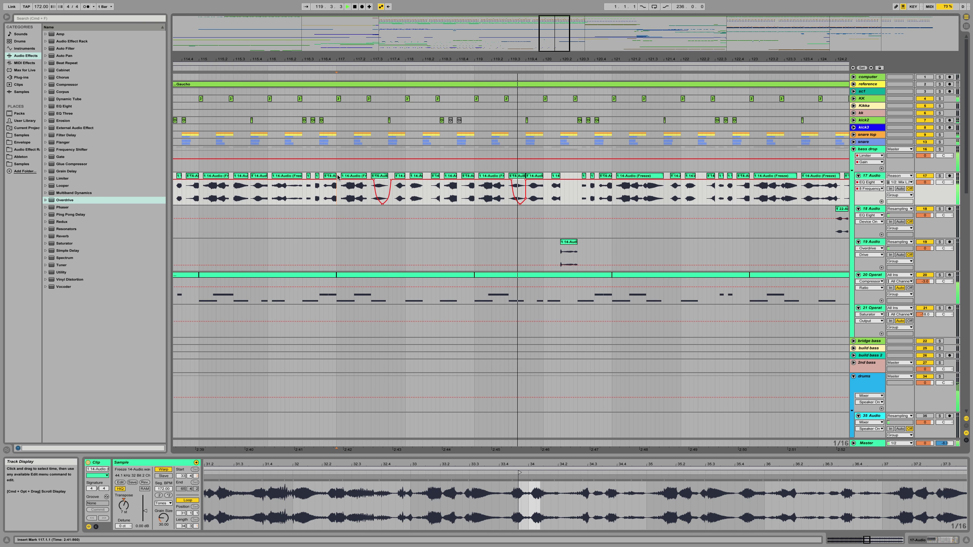
key(space)
key(space)
Step: Deactivate the short bass clip between 118.2.3 and 118.3.1 and replay the section from 117.1.1
click(436, 176)
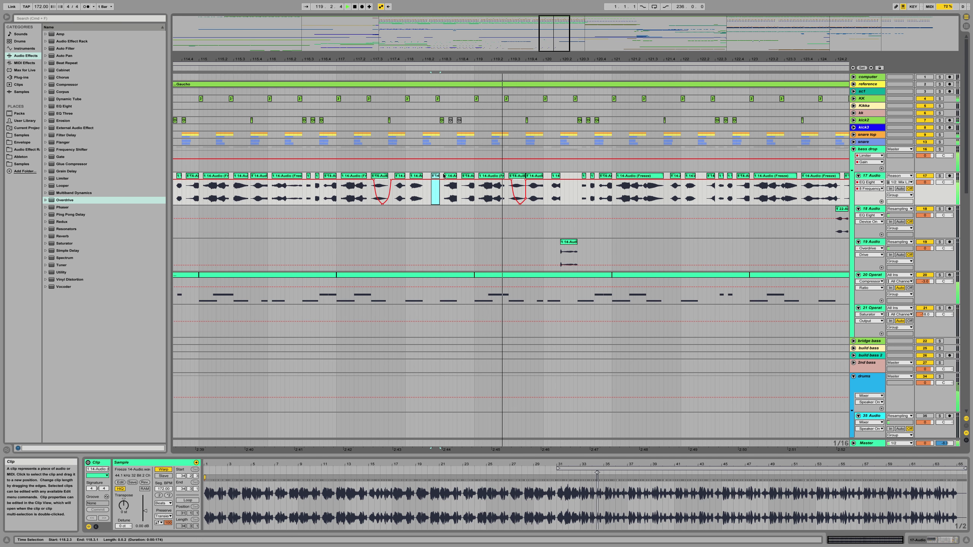
key(space)
key(space)
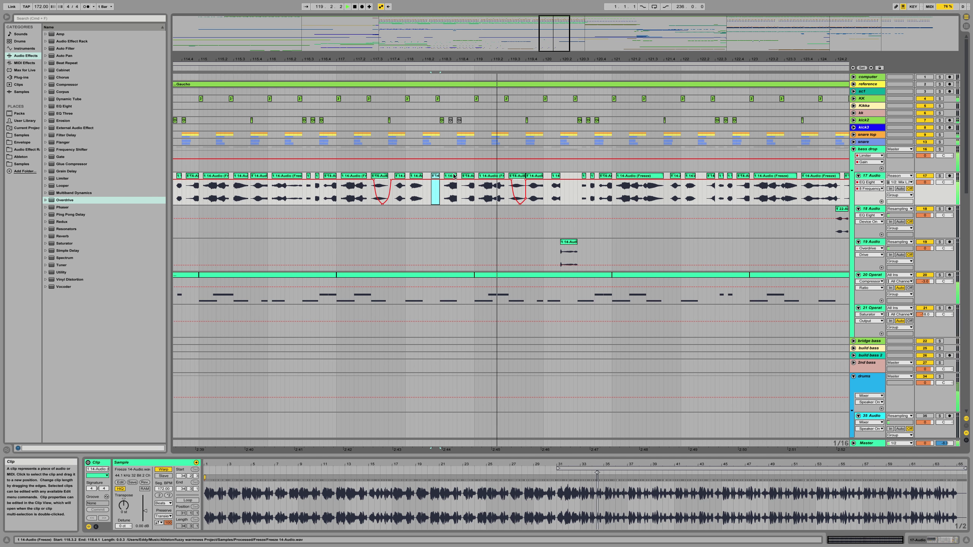
key(space)
key(space)
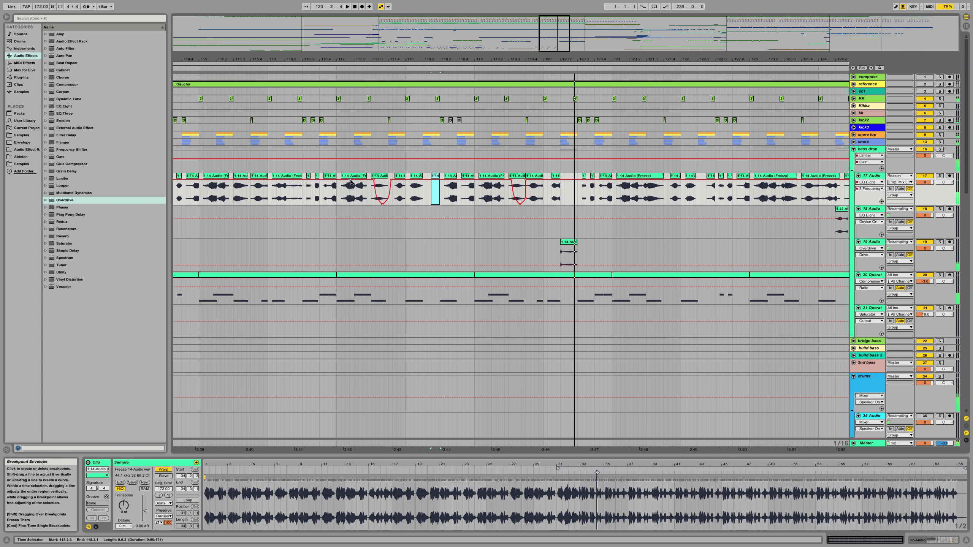
key(space)
click(337, 179)
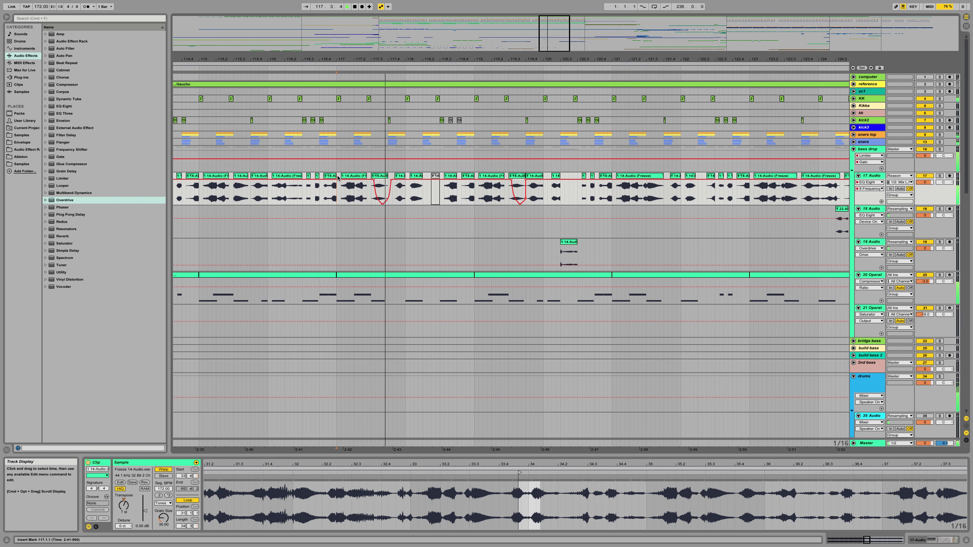
key(space)
key(space)
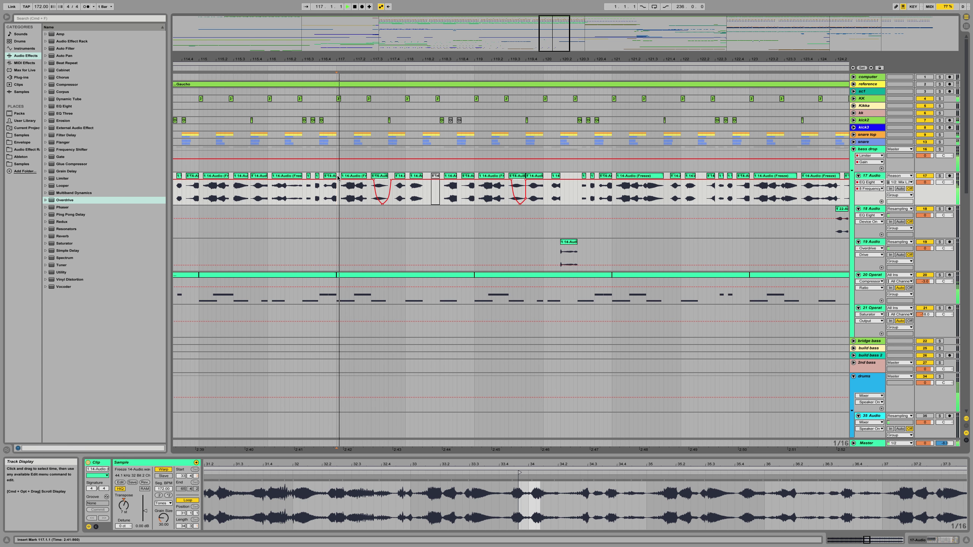
Step: Open the 20 Operator MIDI clip at 117.1.1 and extend its F-1 note at 1.3.1 to 1.4.1
double_click(391, 276)
key(space)
drag(470, 506, 481, 506)
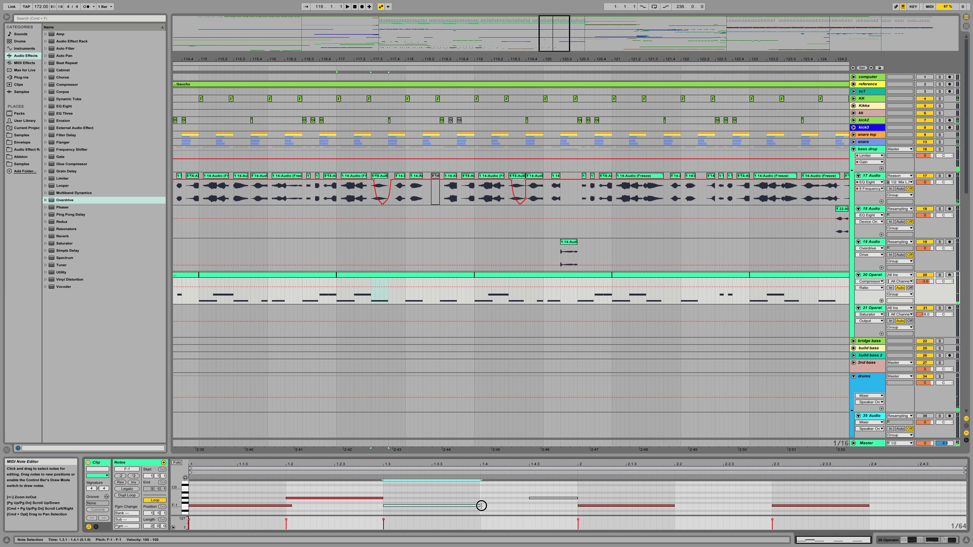
key(space)
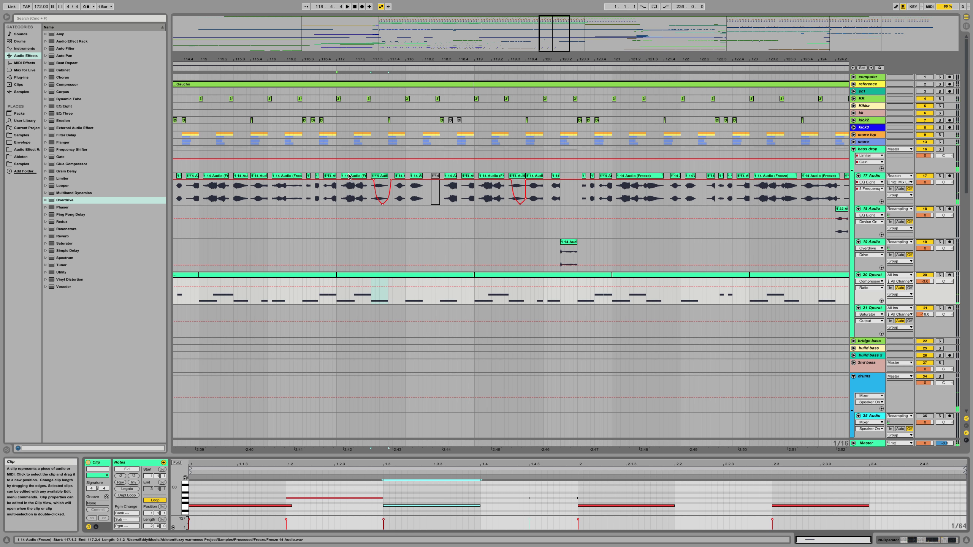
Step: Try copying the one-beat bass clip at 117.3.1 to 118.1.2, move the copy to 118.1.1 and replay it
drag(379, 178, 415, 179)
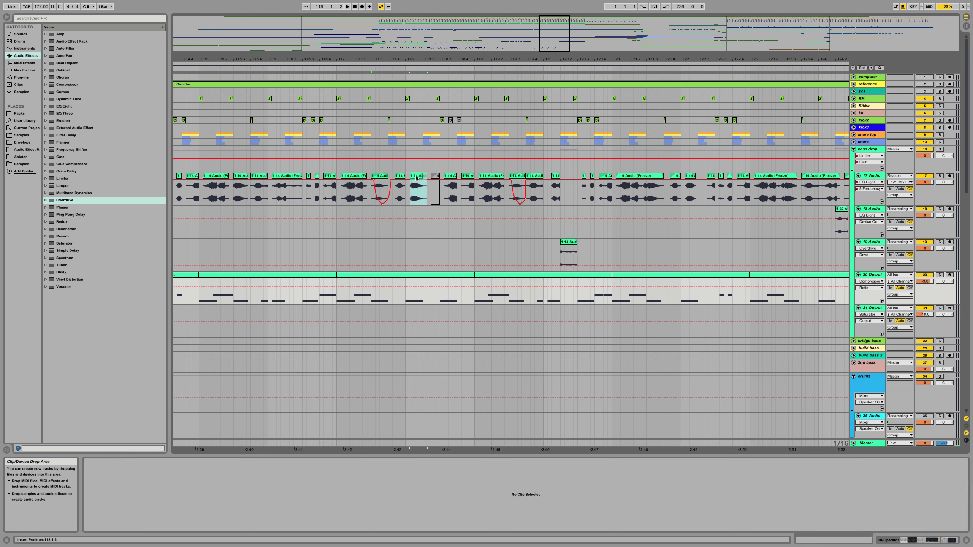
key(space)
key(space)
key(space)
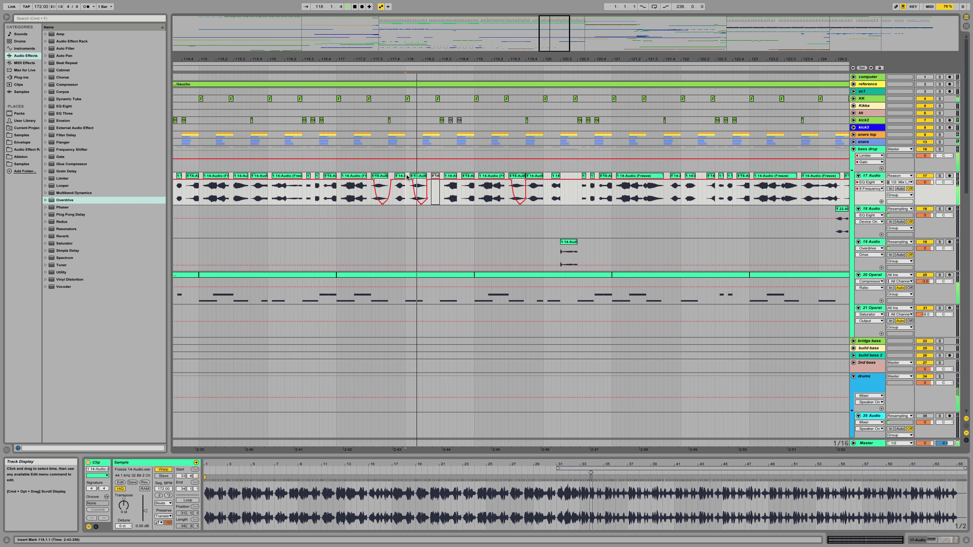
key(space)
drag(413, 177, 414, 177)
key(space)
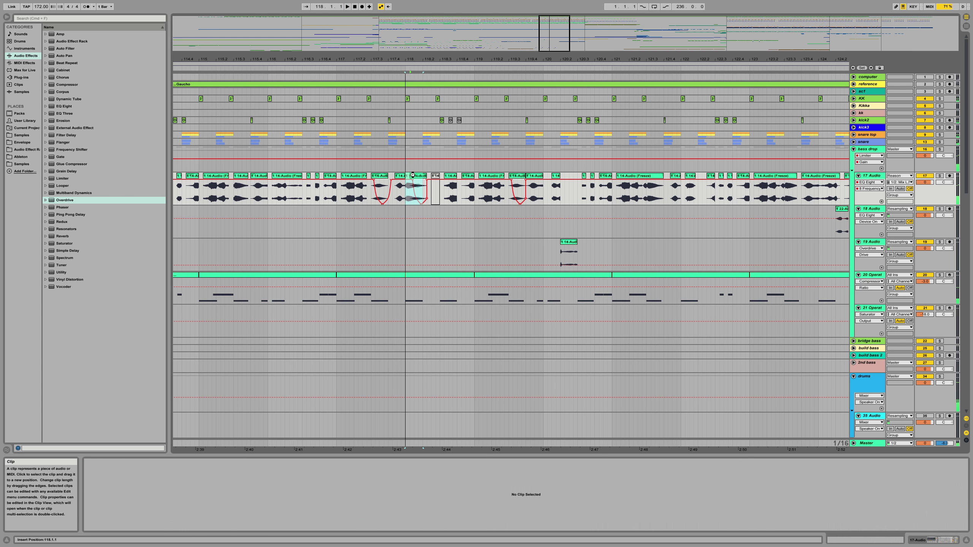
key(space)
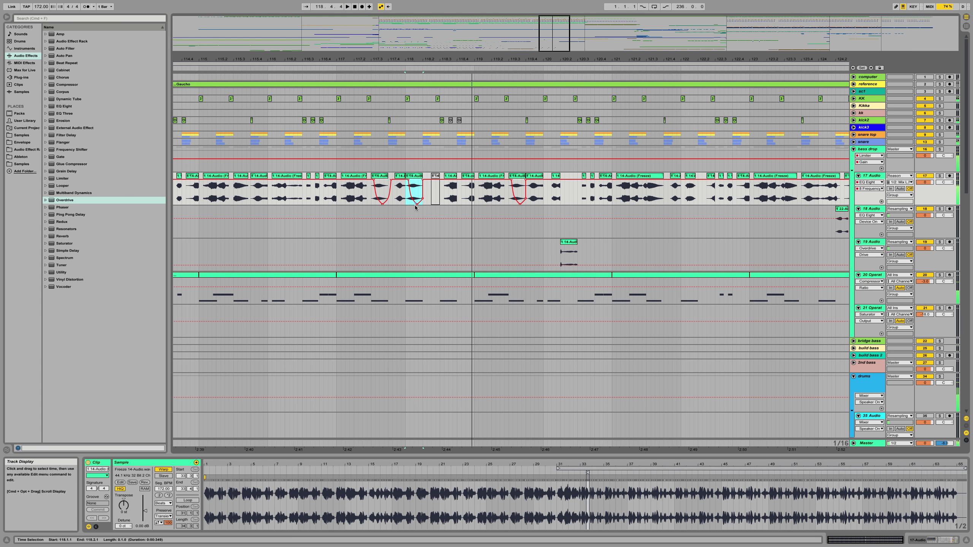
Step: Try removing the automation dip over the copied bass clip at 118.1.1 and replay it
click(417, 204)
click(423, 198)
key(space)
key(space)
key(space)
key(space)
Step: Show the clip fades on the 17 Audio track, adjust the copied clip's fade-out and replay from 117.1.1
key(a)
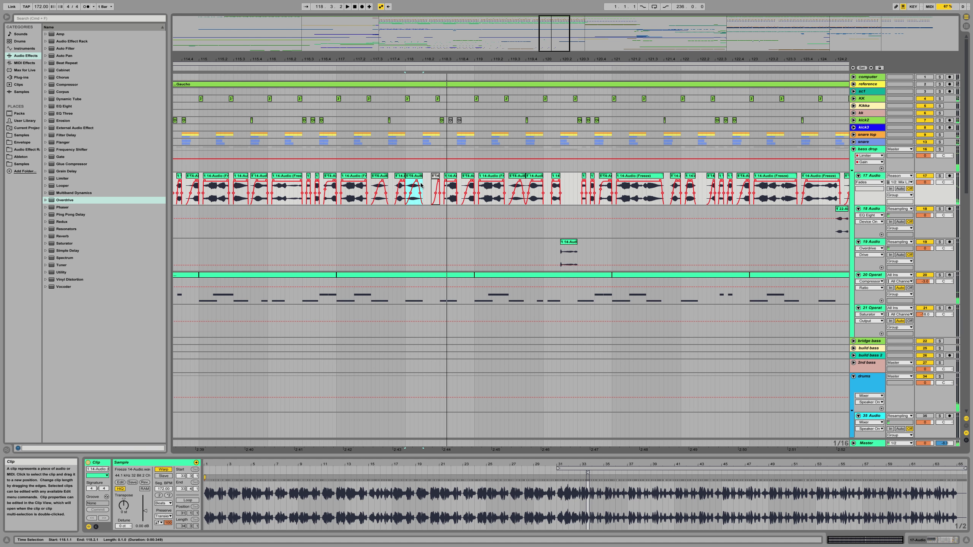
click(422, 191)
key(space)
key(space)
key(space)
key(space)
drag(586, 464, 585, 506)
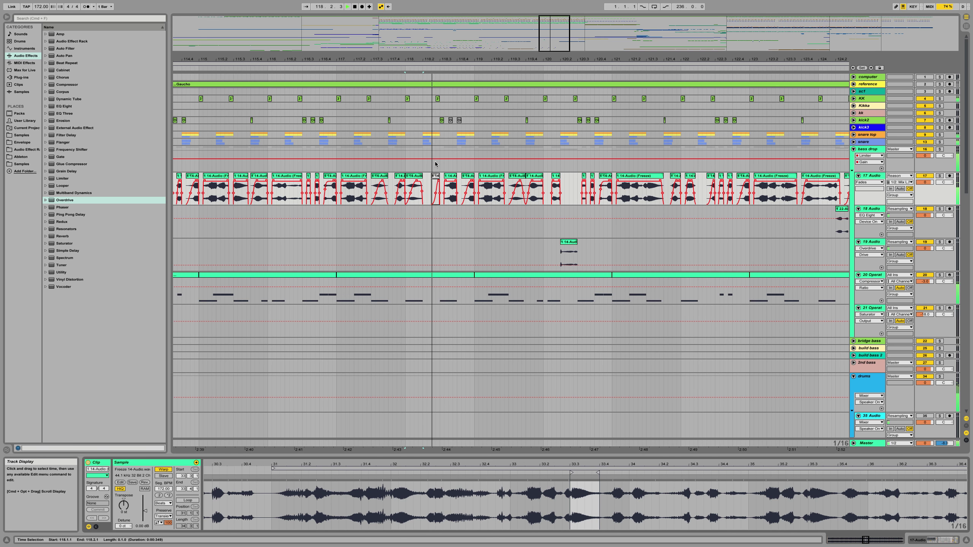
click(337, 177)
key(space)
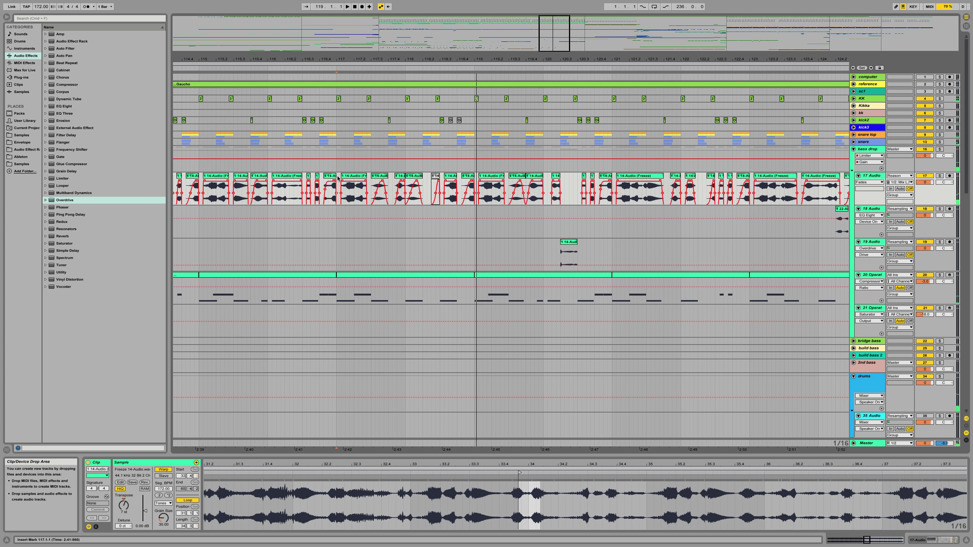
Step: Undo the bass clip copy at 118.1.1 and replay from 117.1.1 and from the original clip at 118.1.2
key(super+z)
key(super+z)
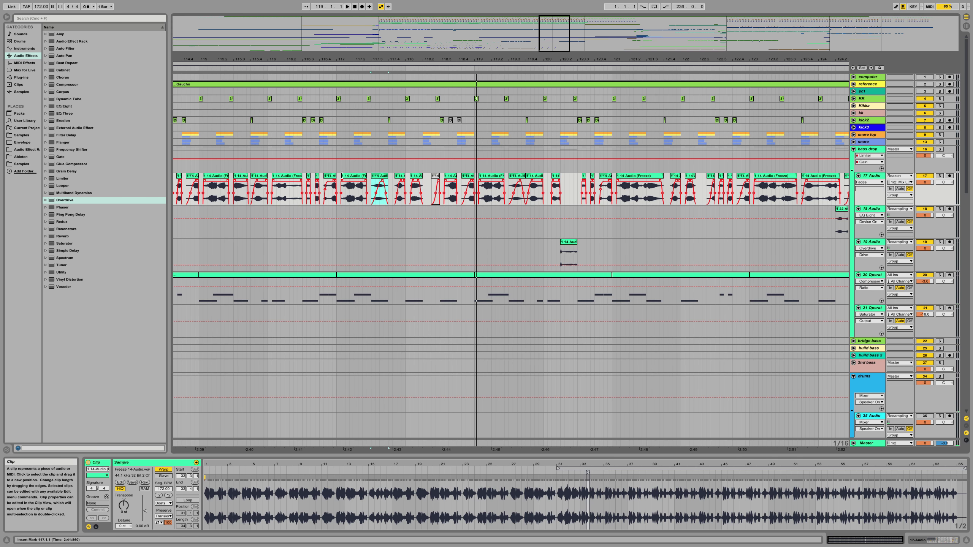
click(337, 177)
key(space)
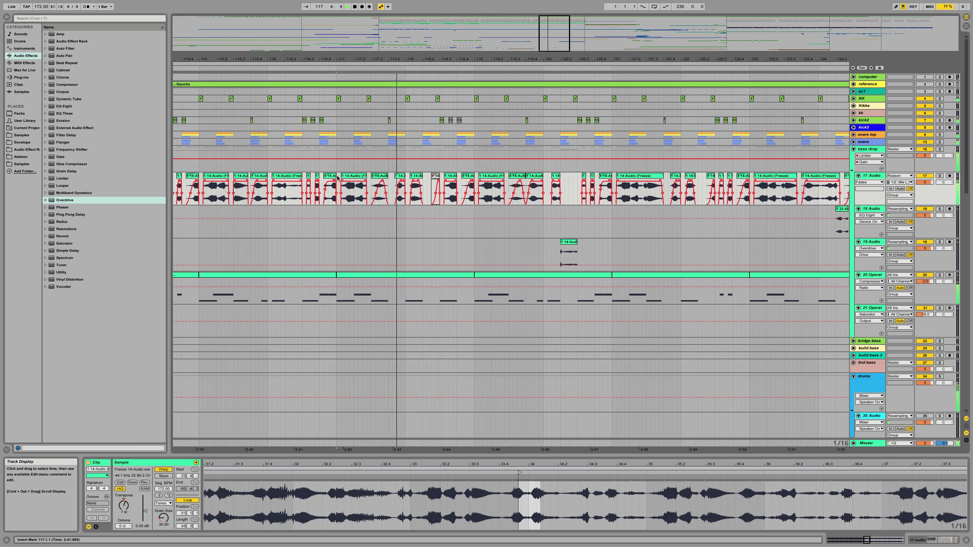
key(space)
key(space)
click(414, 178)
key(space)
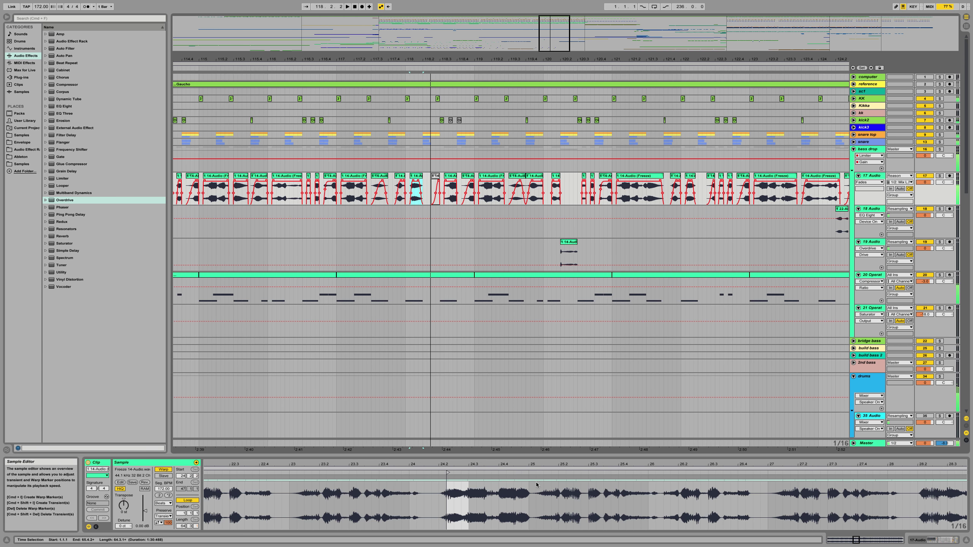
Step: Move the start marker of the bass clip at 118.1.2 back to about 24.2.1, adjust its fade-out and replay from 118.1.1
drag(447, 472, 440, 472)
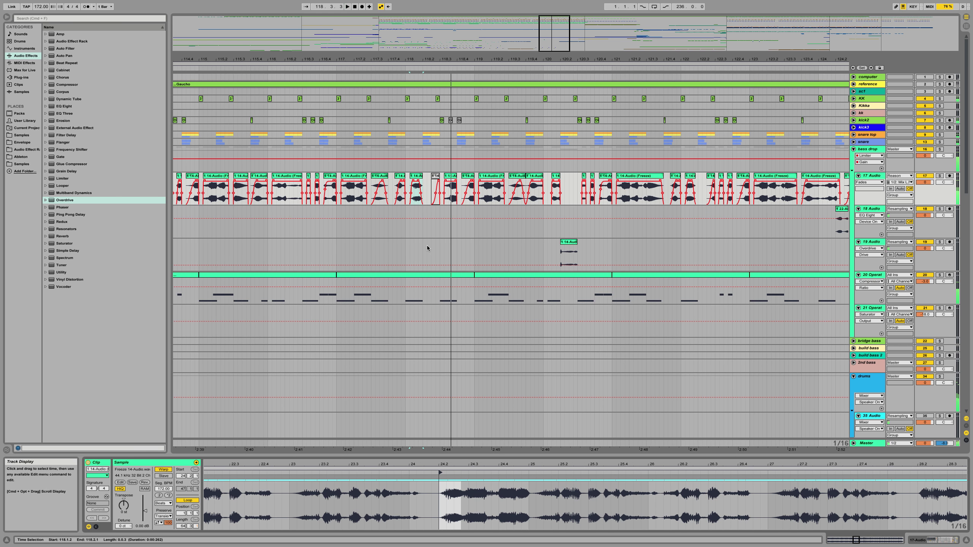
click(406, 176)
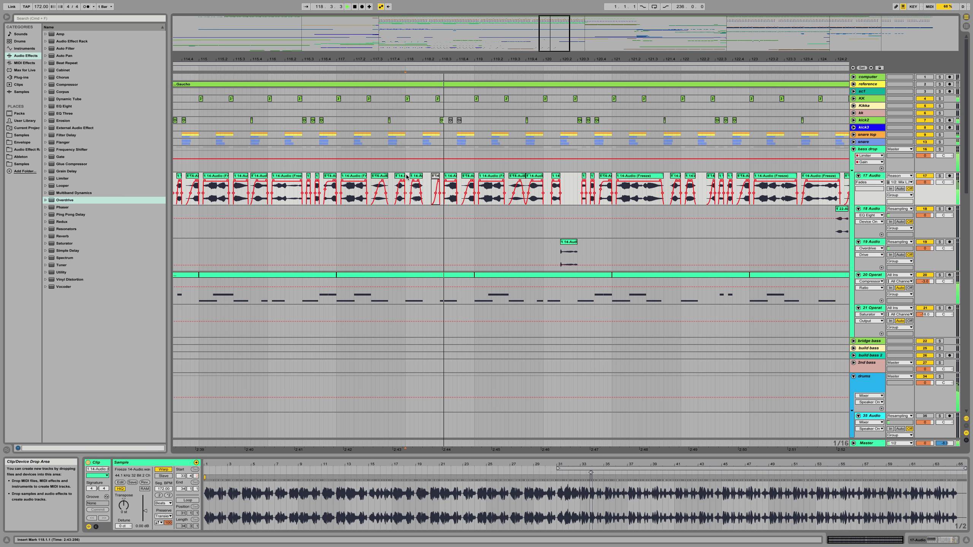
click(421, 181)
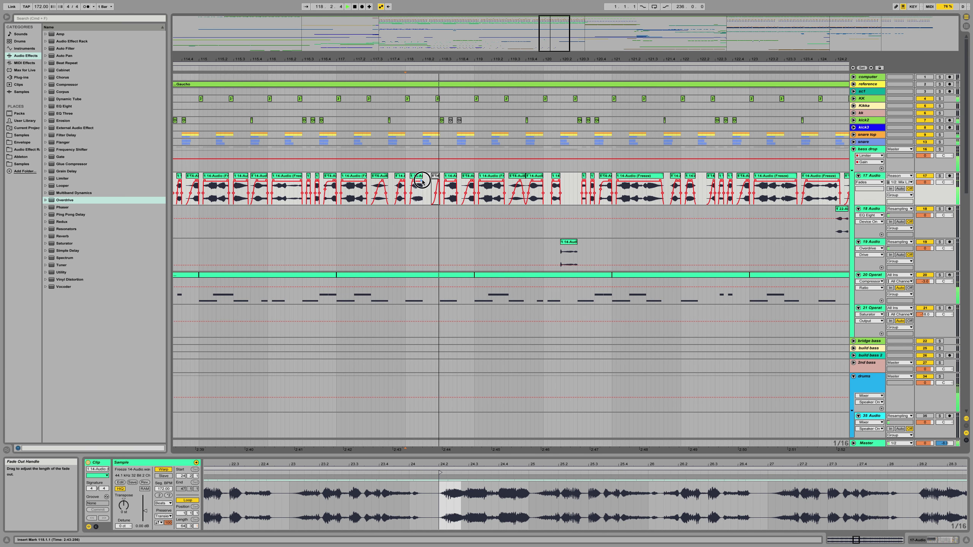
key(space)
key(space)
key(space)
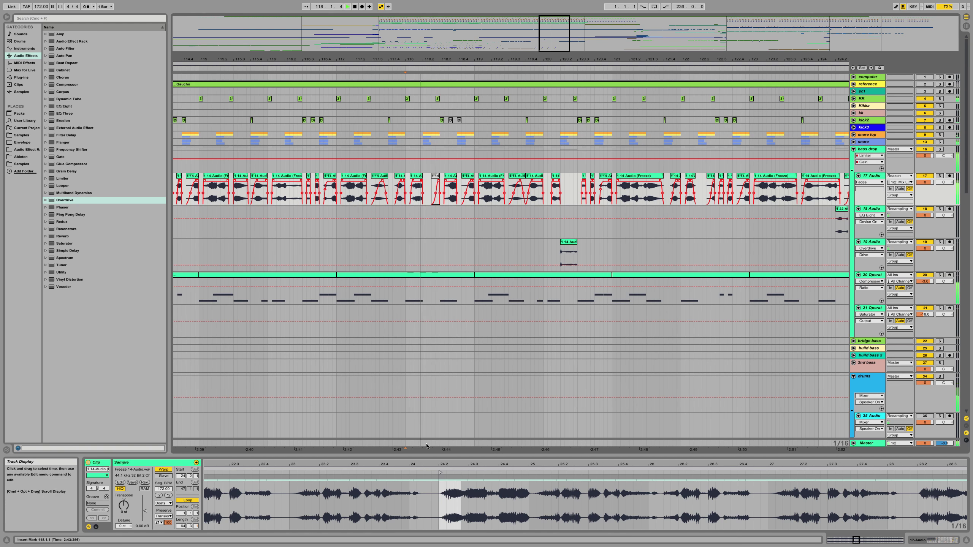
Step: Change the clip's warp mode to Tones and retime the bass hit with warp markers just before 24.2.1 and at 24.3.1
click(163, 503)
click(165, 514)
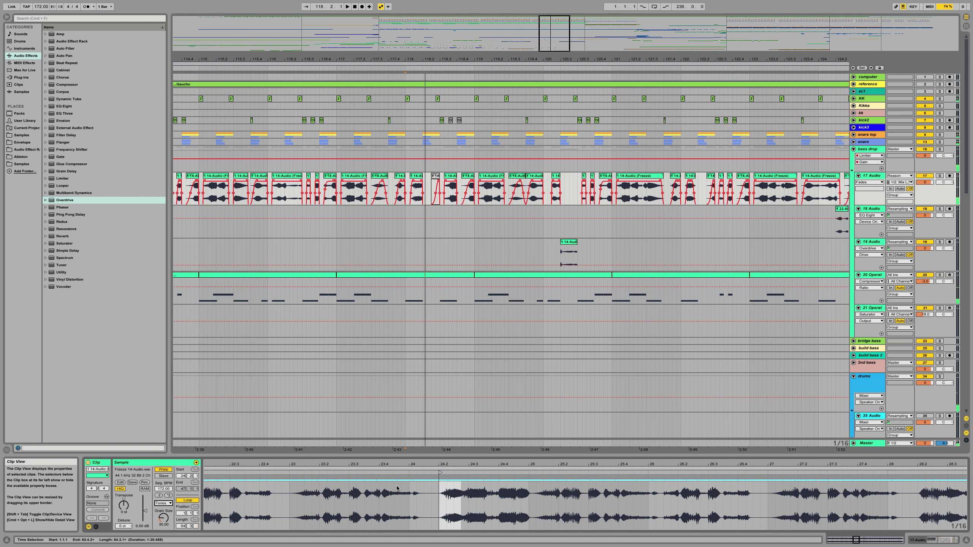
double_click(438, 478)
drag(435, 478, 467, 478)
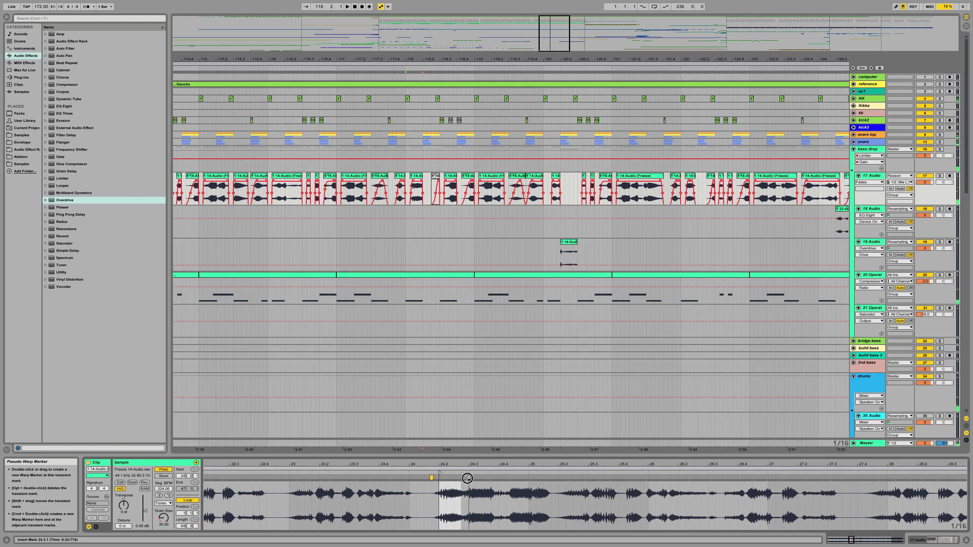
click(433, 477)
drag(434, 477, 437, 477)
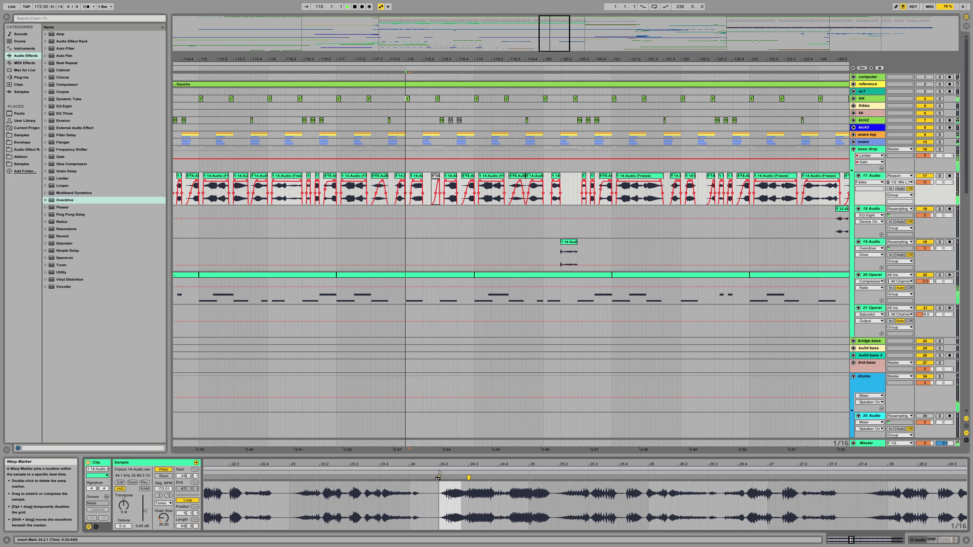
drag(438, 477, 469, 478)
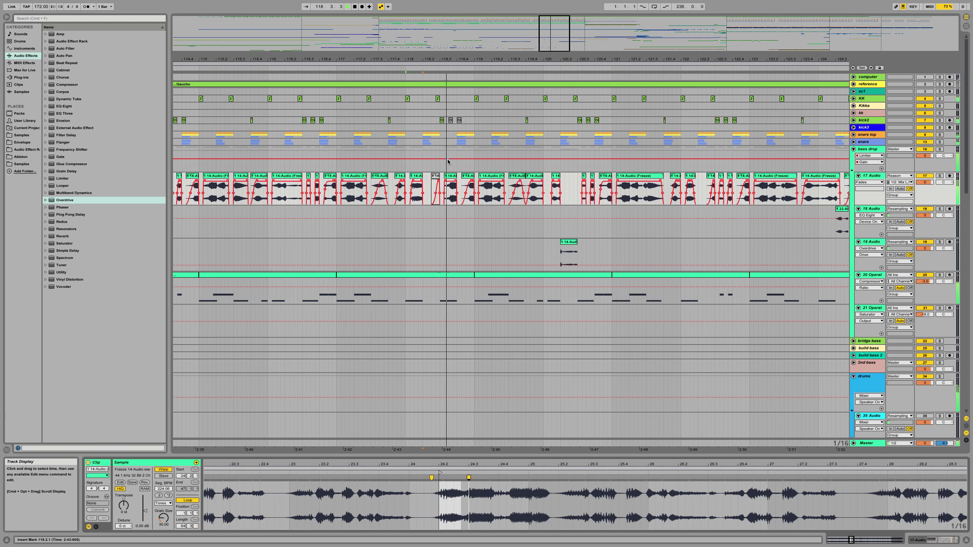
Step: Replay the edited section from 117.1.1, then repeatedly from the bass clip at 116.4.2
click(337, 177)
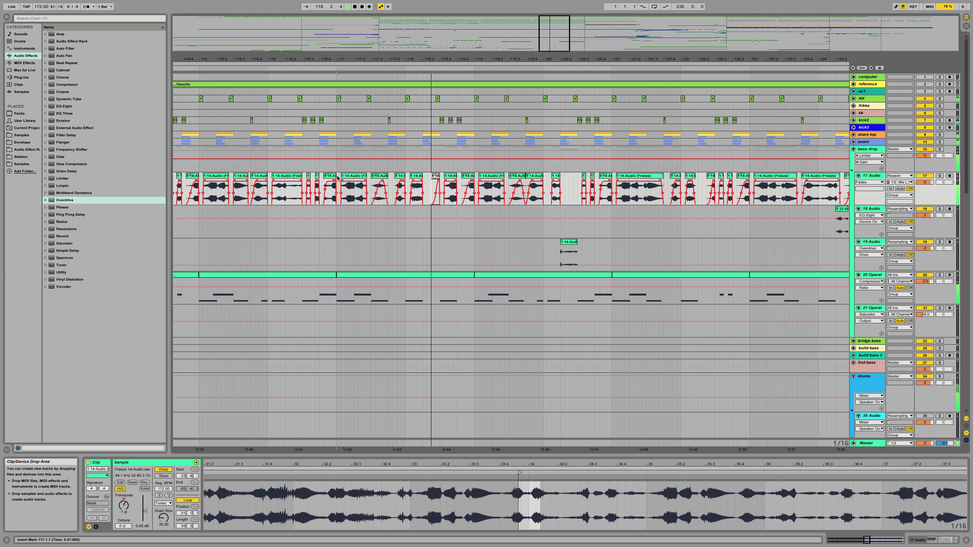
click(332, 178)
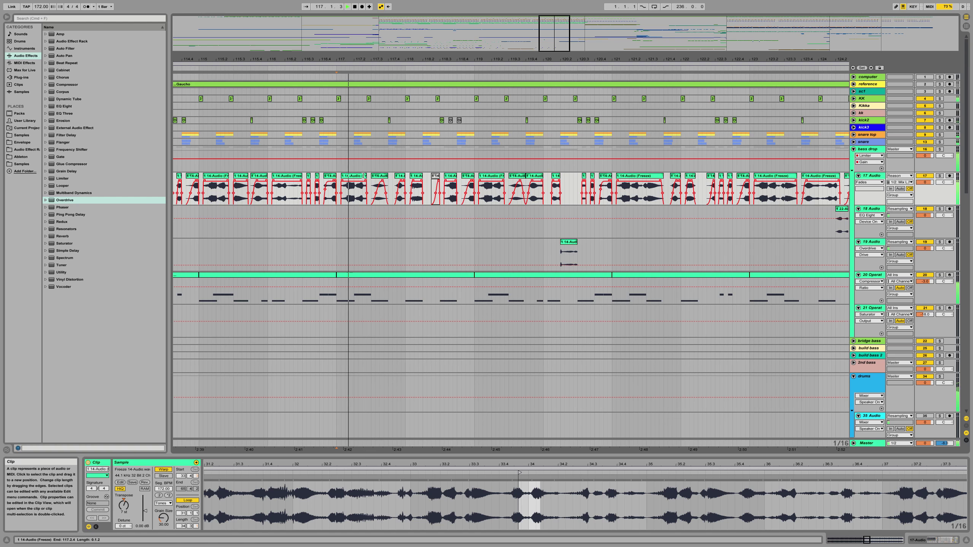
click(332, 178)
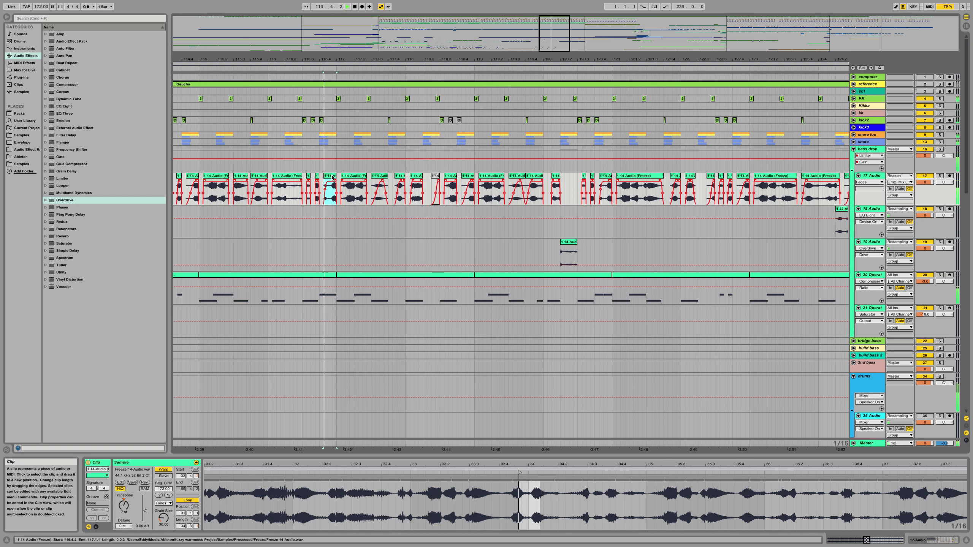
click(332, 177)
click(332, 177)
Step: Solo the 17 Audio track and audition the bass clip at 116.4.2 with its transpose set to 0 st
click(942, 176)
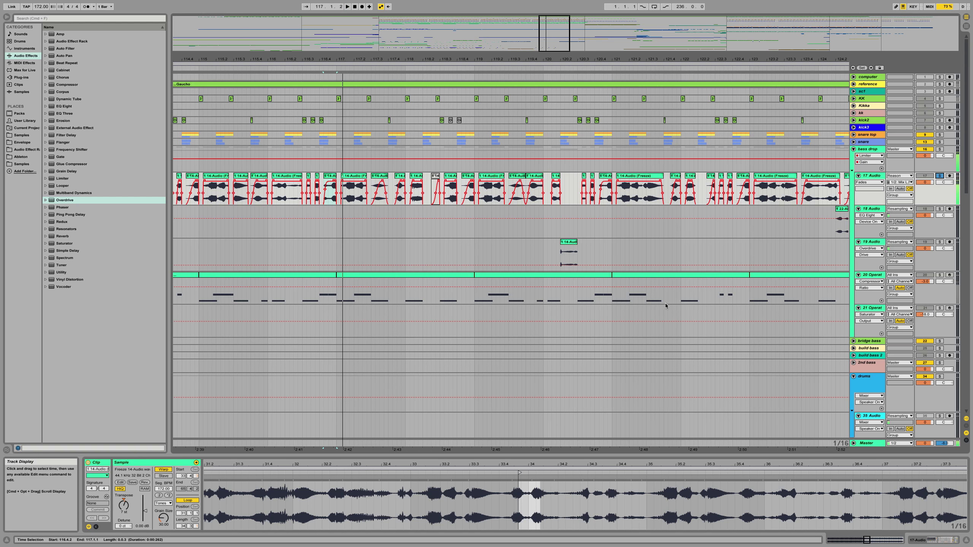
click(125, 499)
key(space)
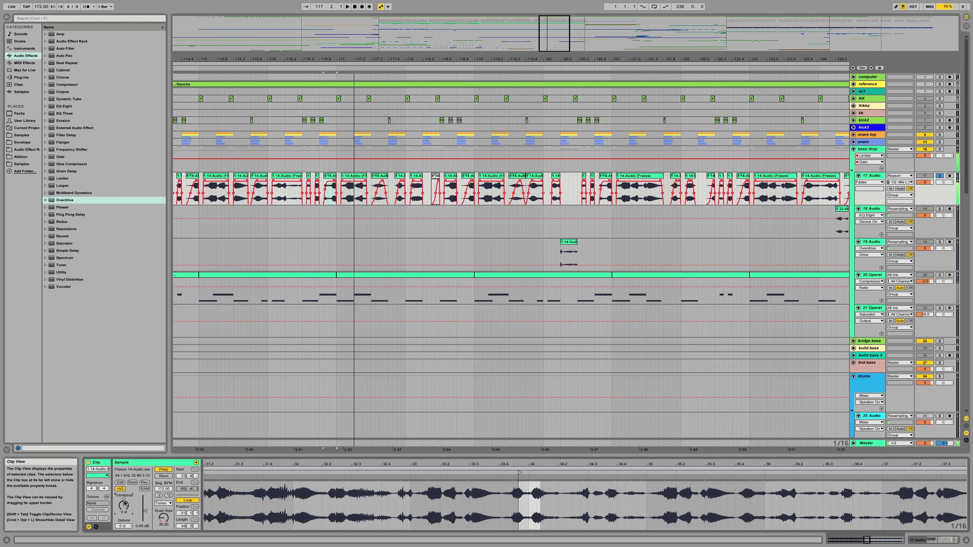
key(space)
key(space)
key(space)
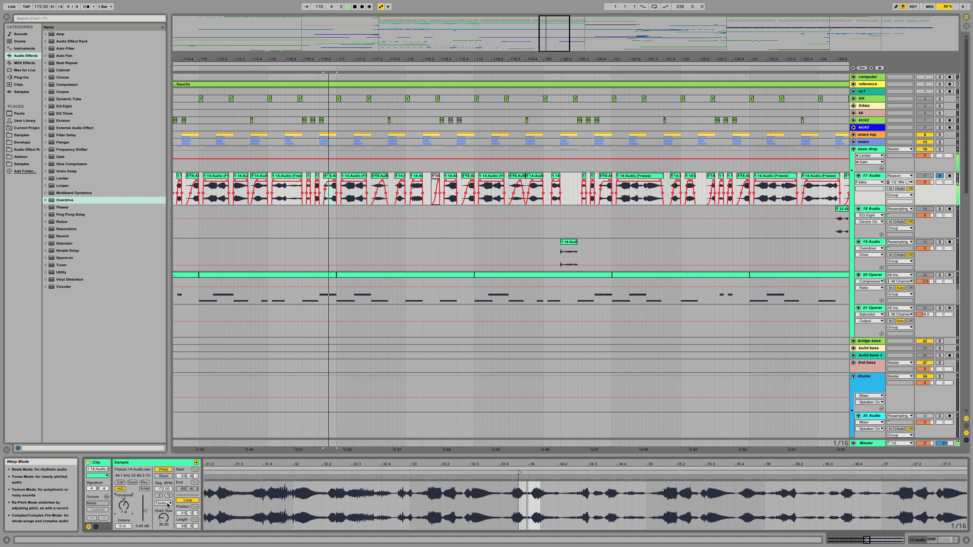
Step: Try the Re-Pitch warp mode on the bass clip at 116.4.2 and retime its hit with two warp markers around 34.1.1
click(167, 503)
click(170, 518)
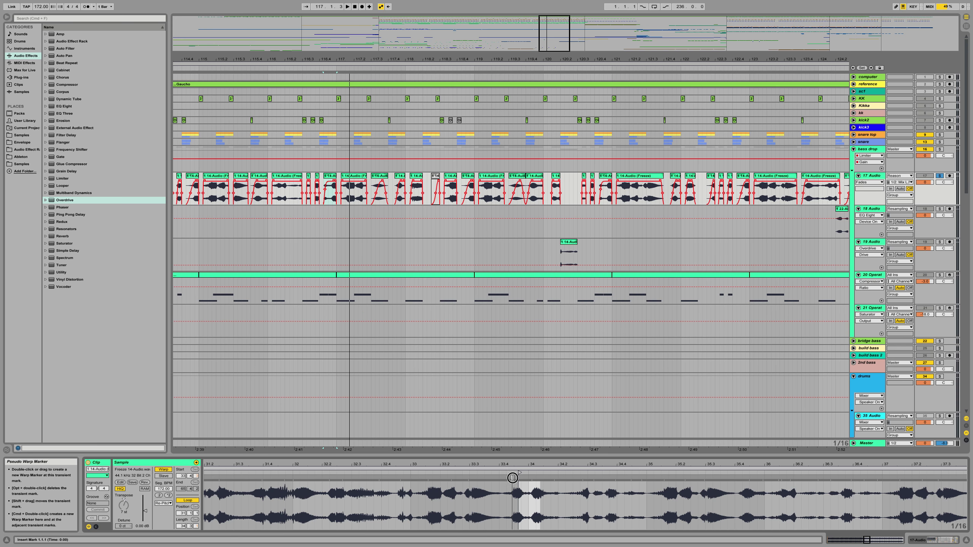
drag(512, 477, 522, 478)
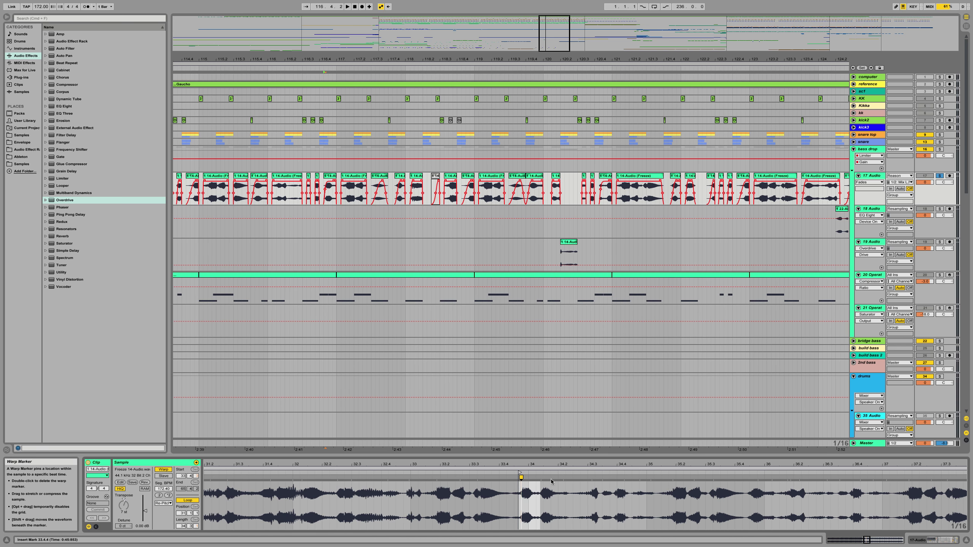
double_click(563, 478)
drag(563, 478, 543, 477)
key(space)
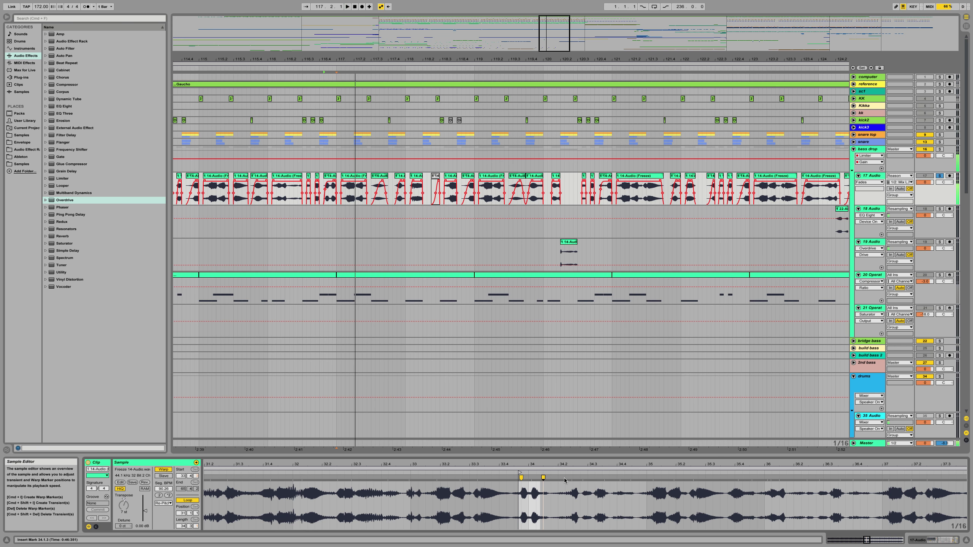
Step: Unsolo the 17 Audio track and replay the full mix repeatedly from 117.1.1
key(space)
key(space)
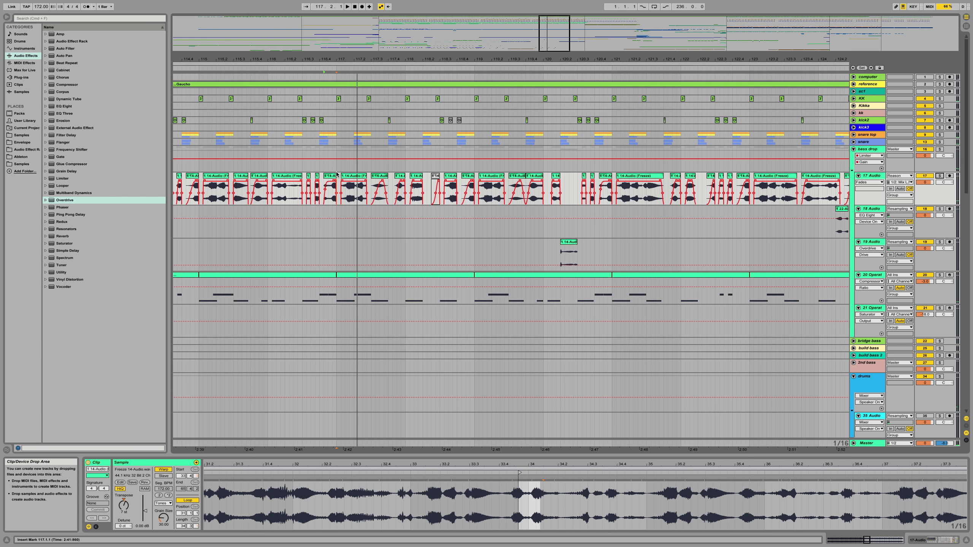
key(space)
key(space)
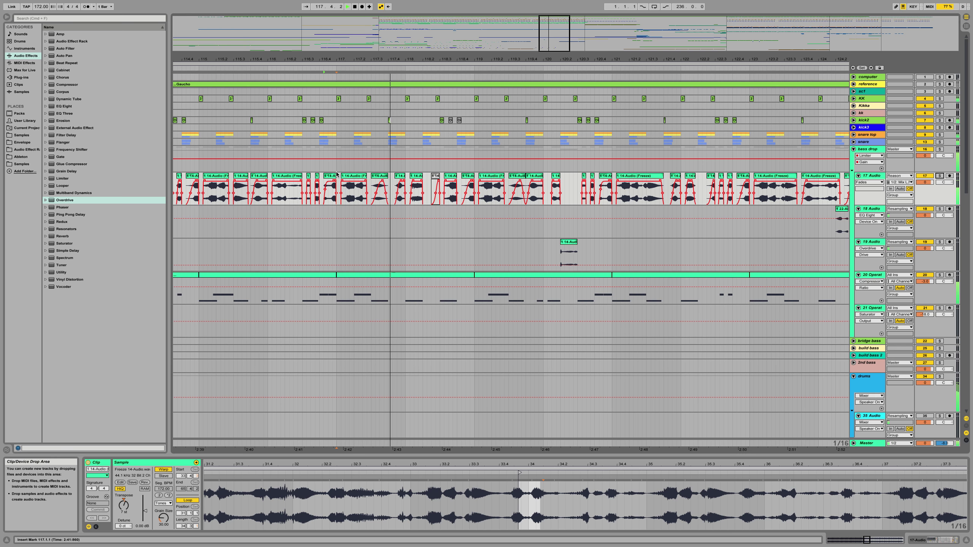
key(space)
key(space)
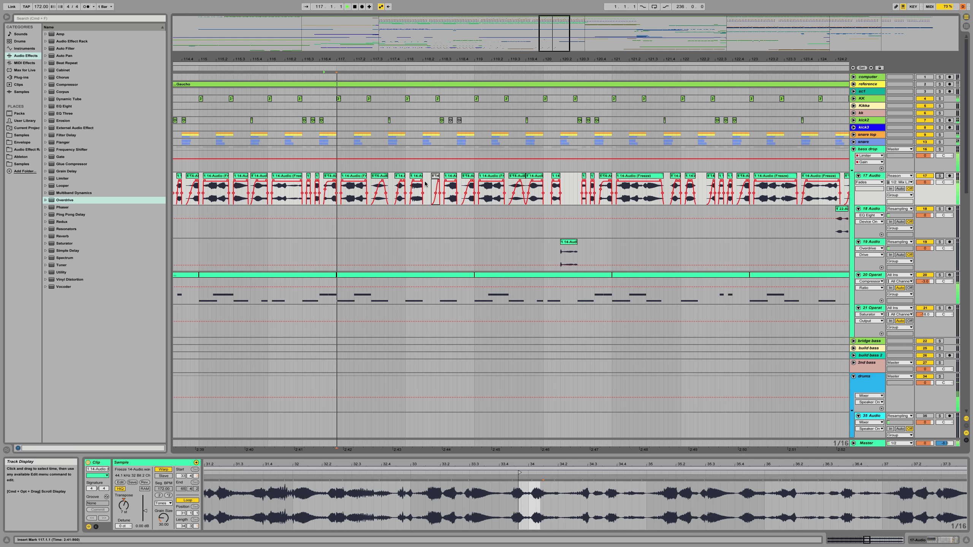
Step: Adjust the end of the bass clip at 118.1.2 and replay the drop from 117.1.1
drag(421, 181, 414, 182)
key(space)
key(space)
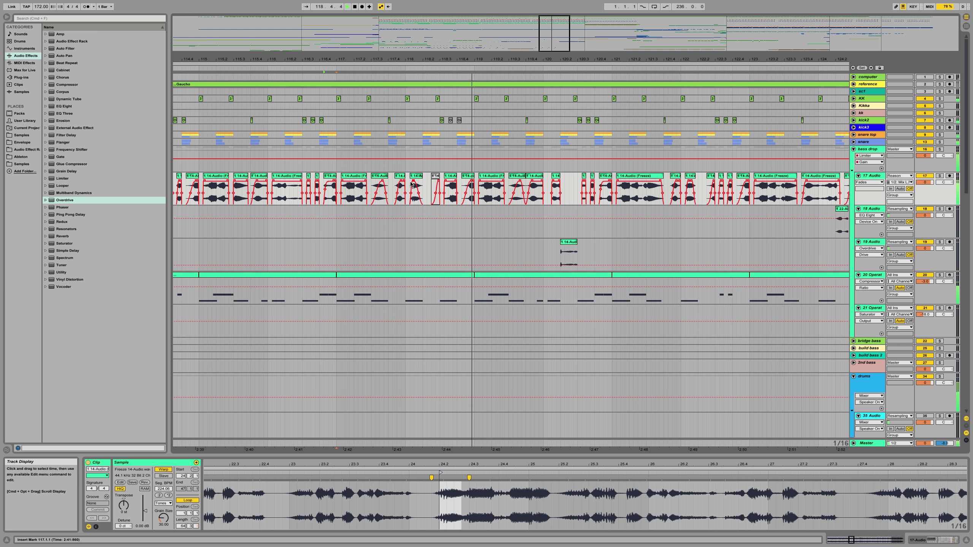
key(space)
key(space)
Step: Try a Beats-mode bass clip in place of the one at 118.1.2 and audition it from 118.1.1 and 117.1.1
click(417, 180)
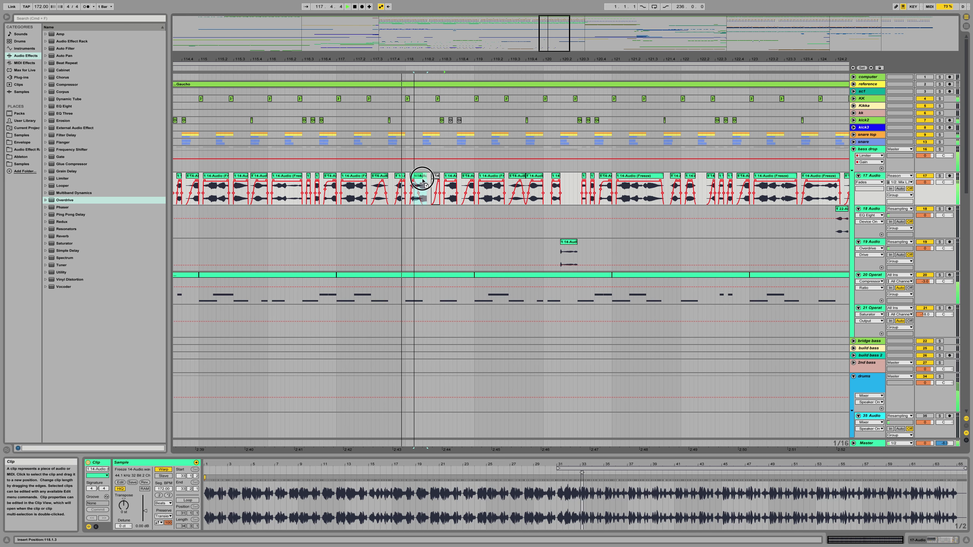
click(405, 177)
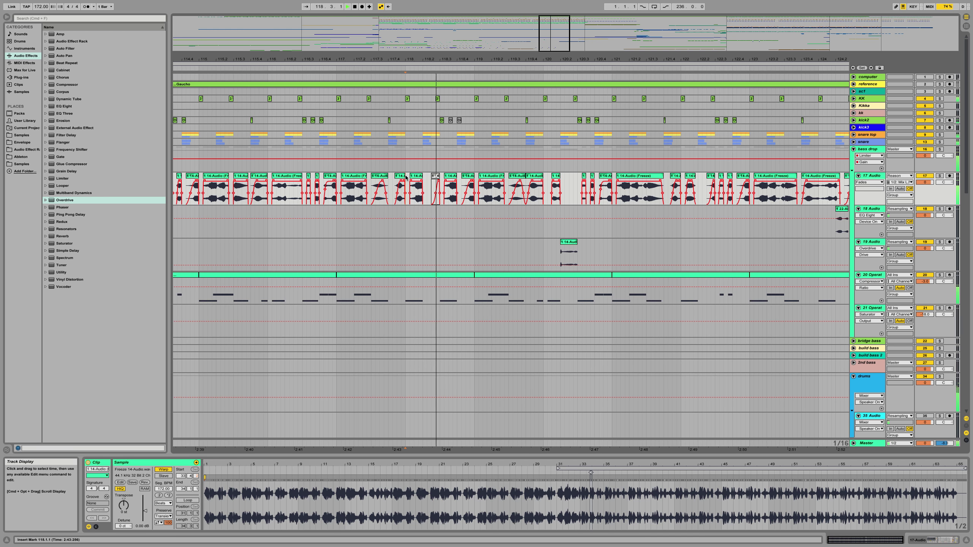
click(336, 175)
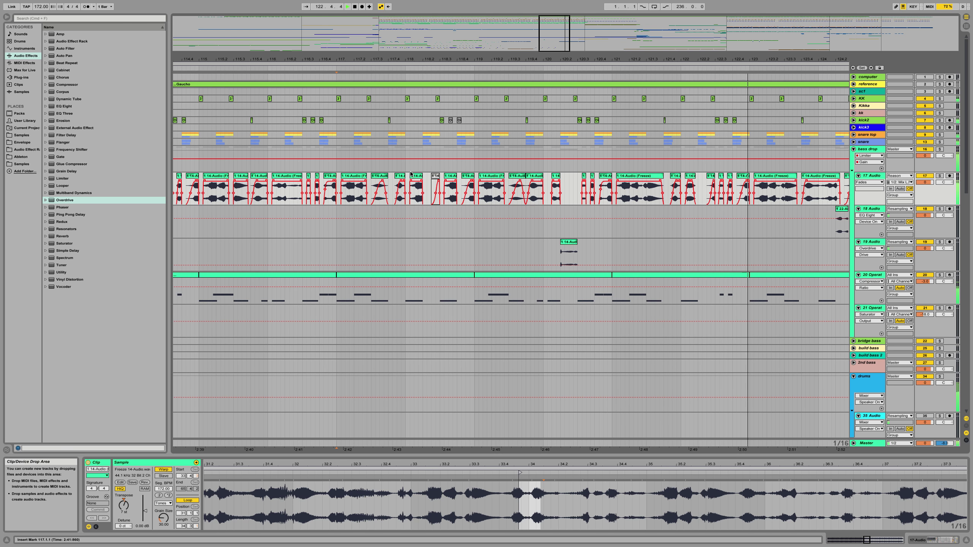
key(space)
key(space)
Step: Move the bass clip from 122.1.2 to 118.1.2, delete its tail between 118.1.4 and 118.2.1 and replay from 117.1.1
drag(690, 176, 408, 185)
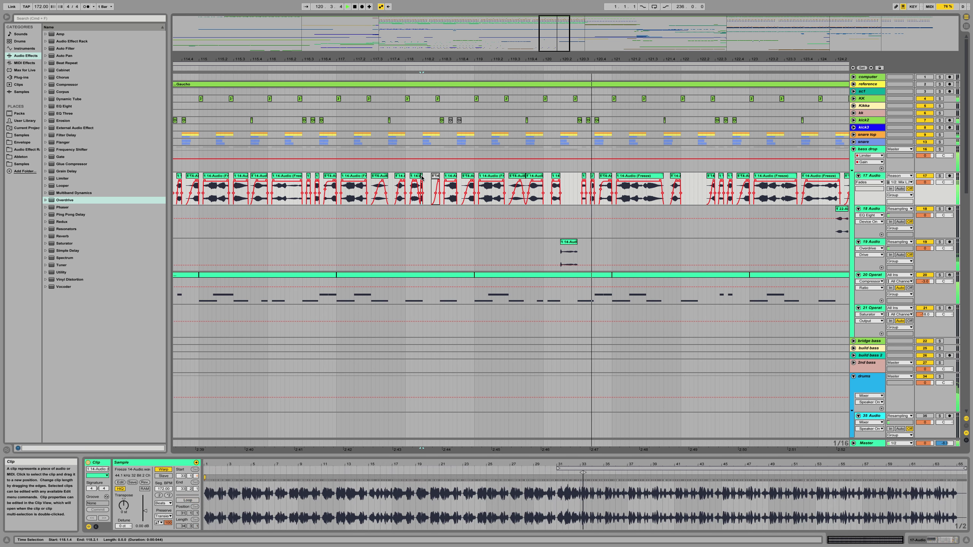
key(Delete)
key(space)
click(337, 180)
key(space)
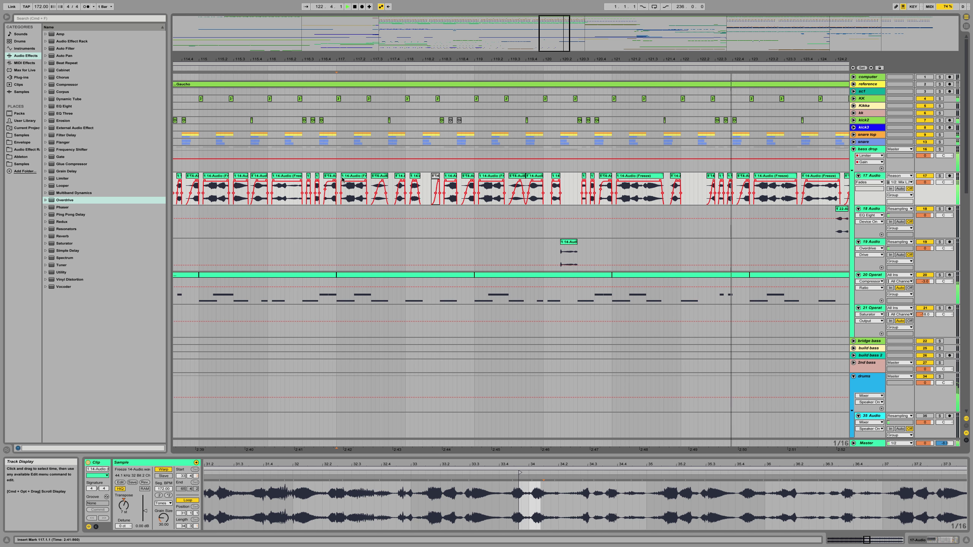
Step: Copy the bass clip at 118.3.2 into the gap at 122.1.2 and replay from 121.1.1
click(452, 177)
key(space)
key(space)
drag(453, 177, 691, 181)
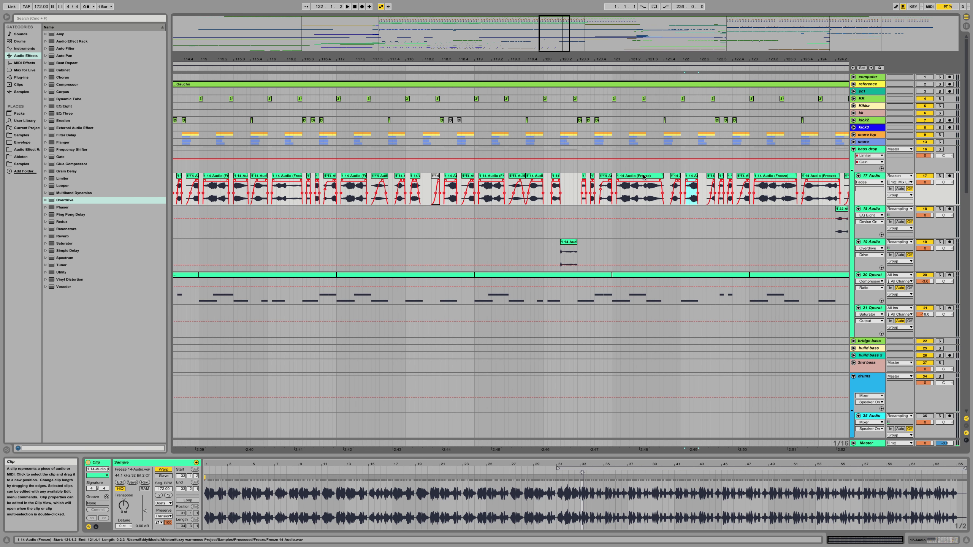
click(613, 177)
key(space)
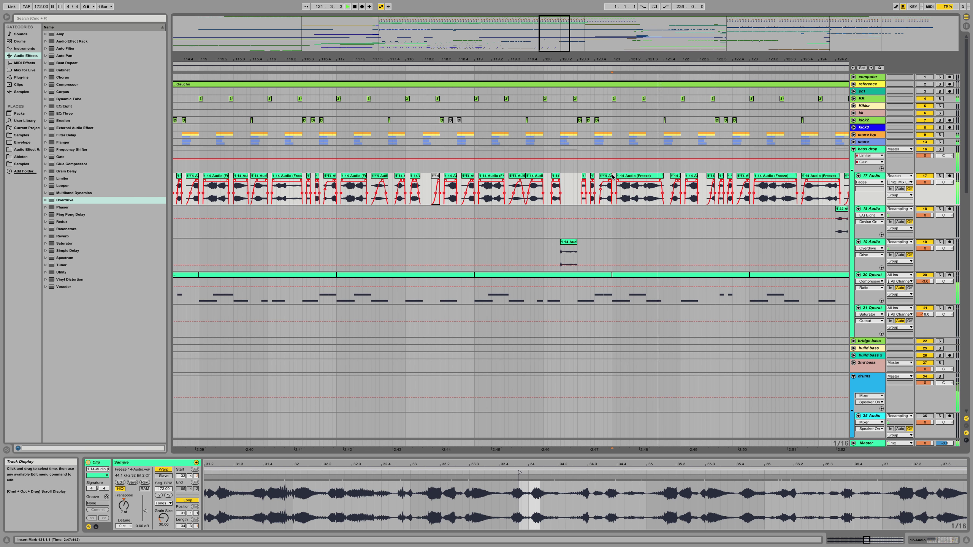